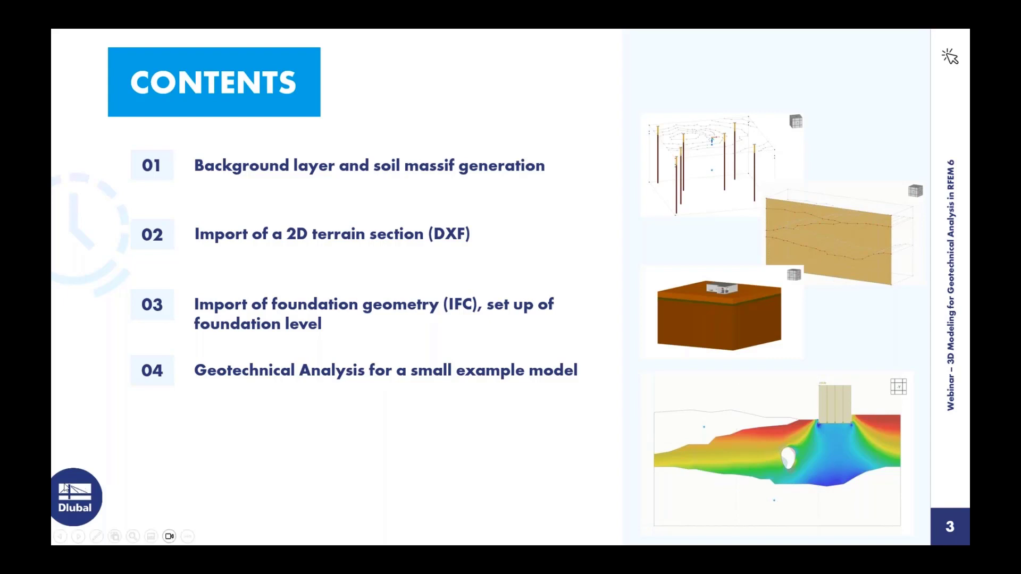
Switch to RFEM and create a new 3D model named Model-no-1 with the Geotechnical Analysis add-on activated
key(alt+Tab)
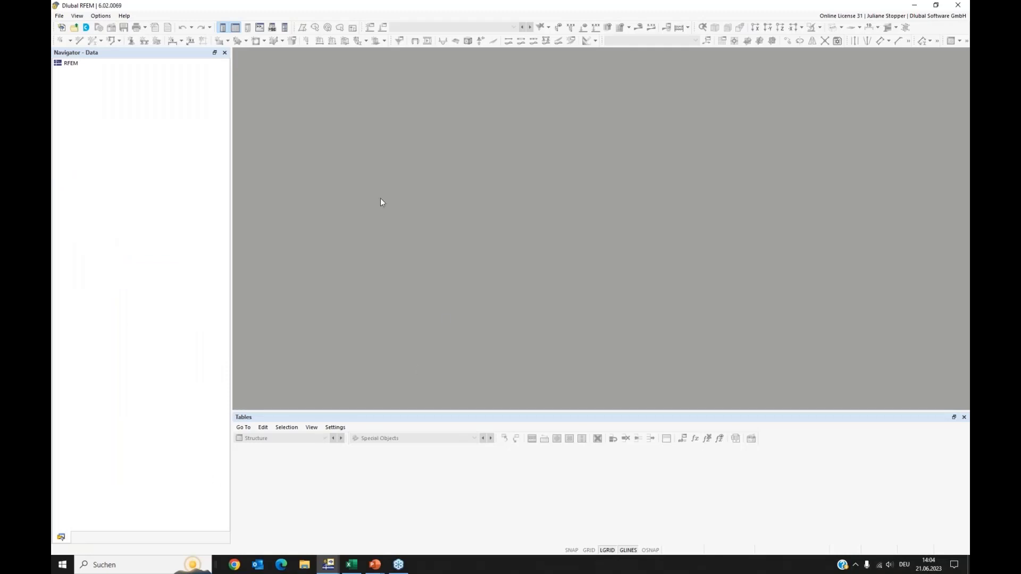
click(61, 27)
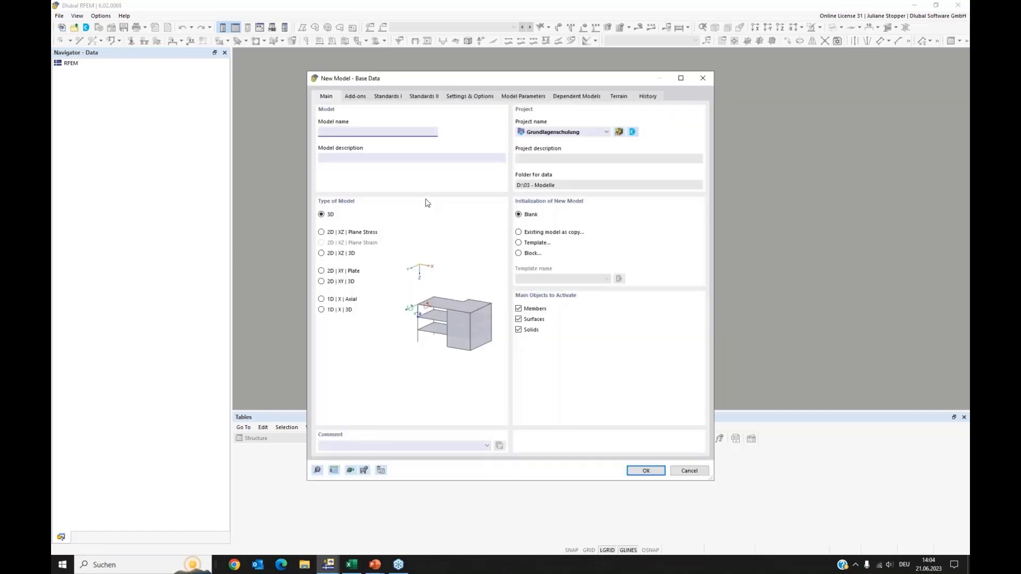
text(Model-no-1)
click(355, 97)
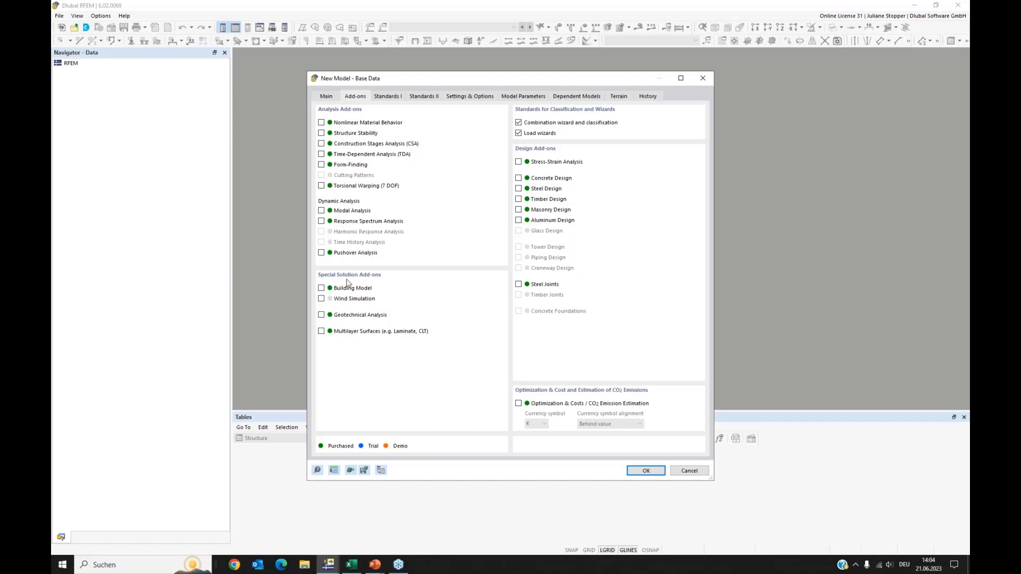
click(322, 315)
click(647, 471)
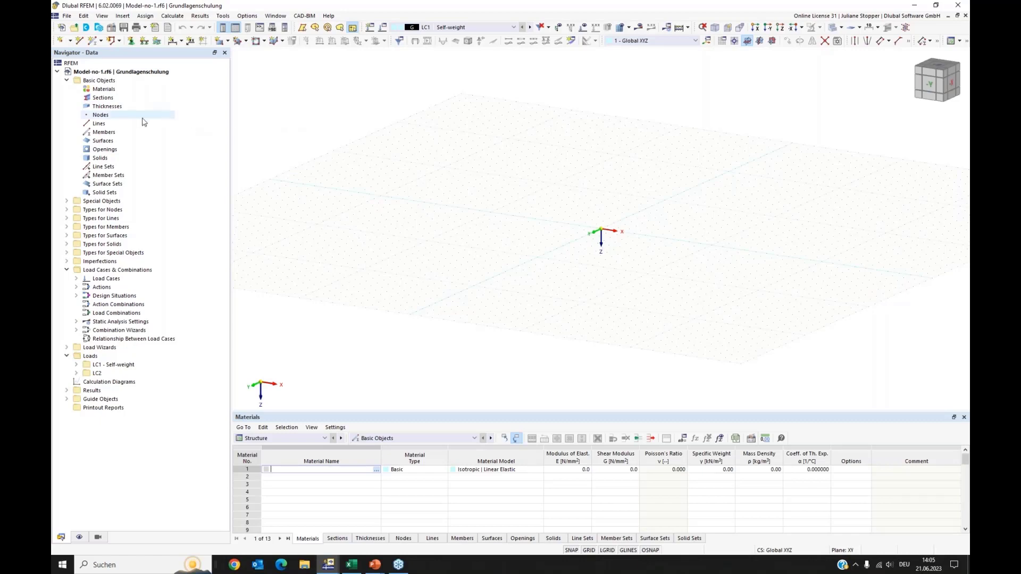
Create the first material from the library as the soil "Gravel, sandy" and apply it
right_click(109, 91)
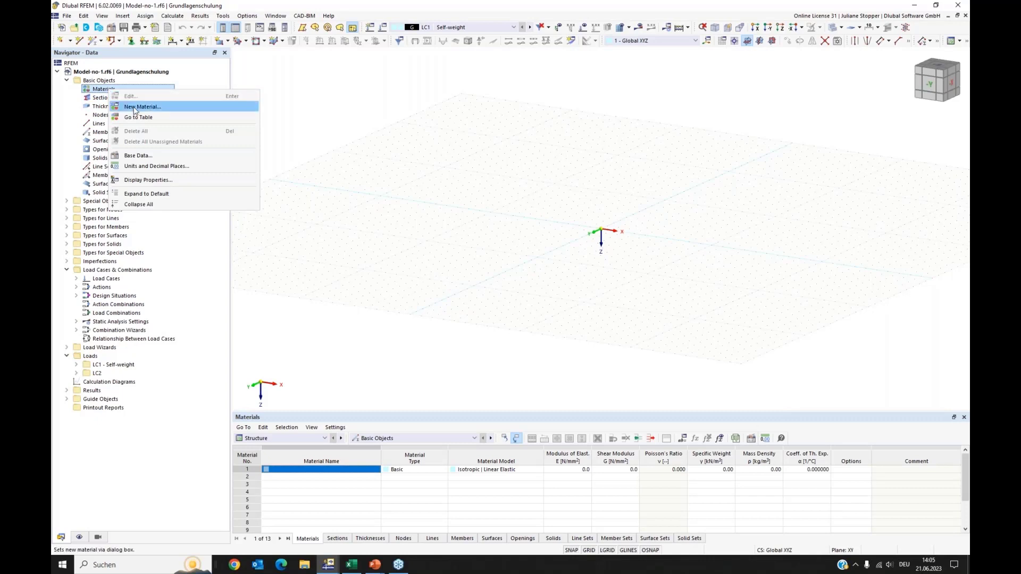
click(136, 111)
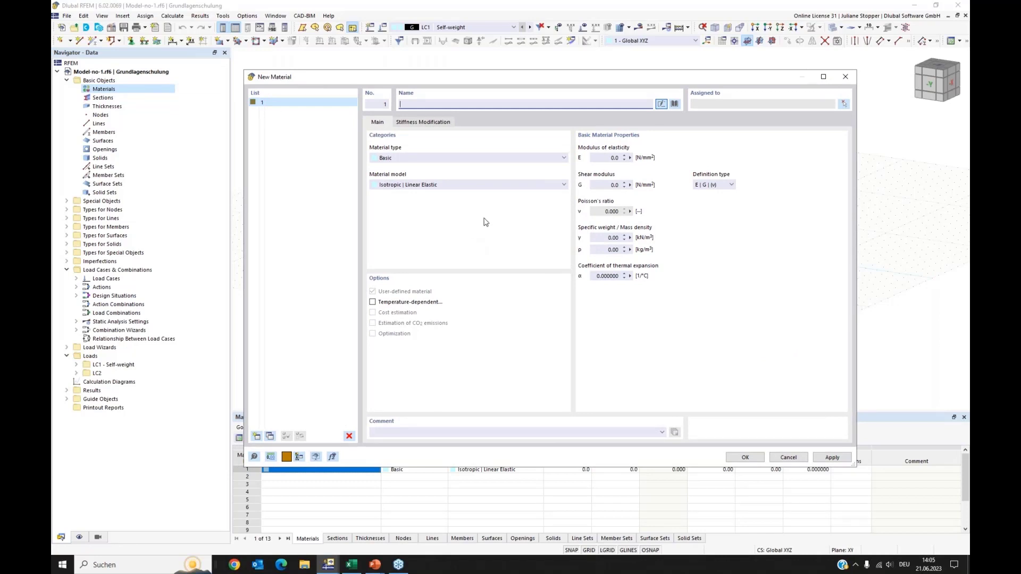
click(674, 104)
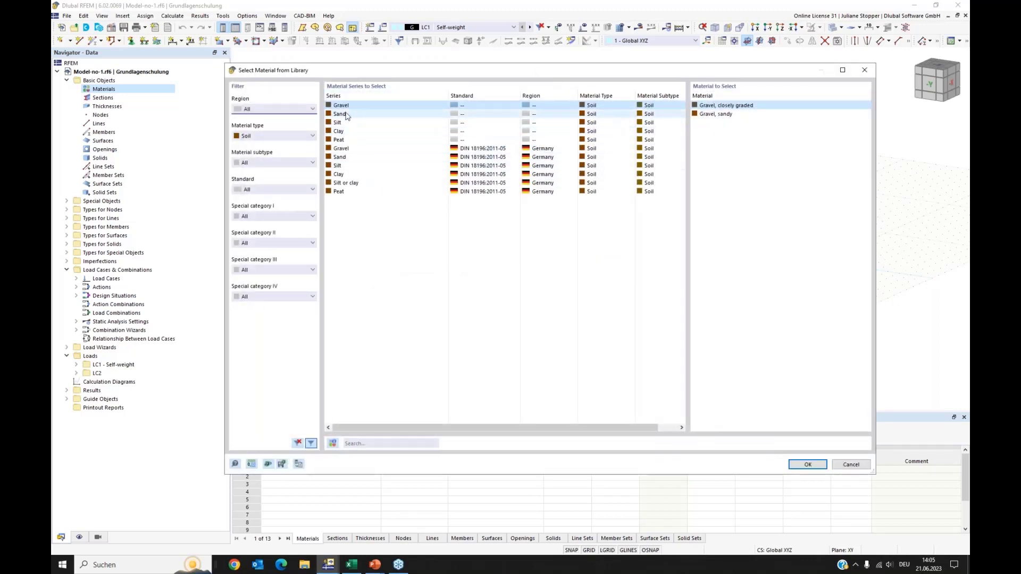
click(714, 114)
click(804, 465)
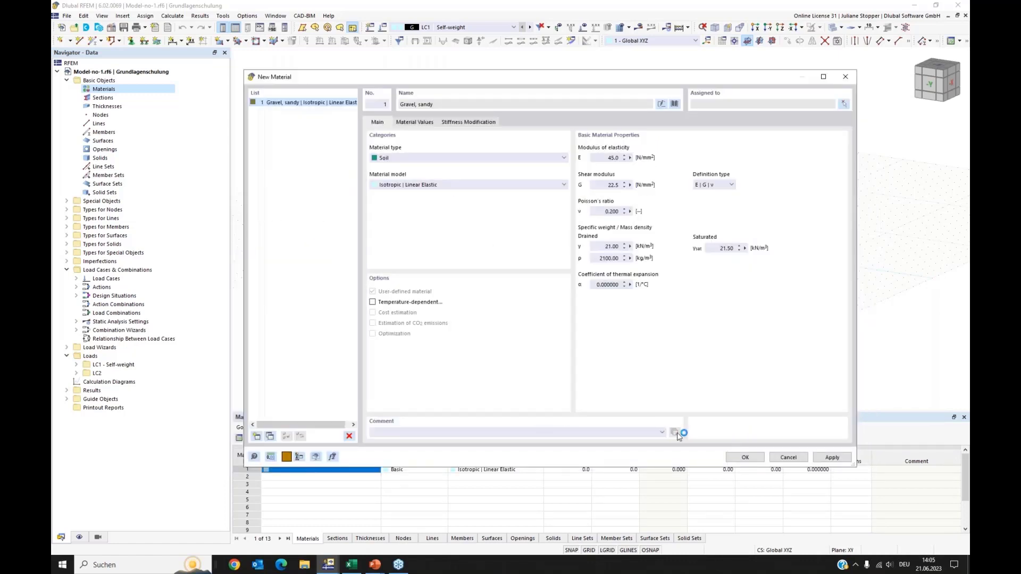
click(816, 459)
click(816, 459)
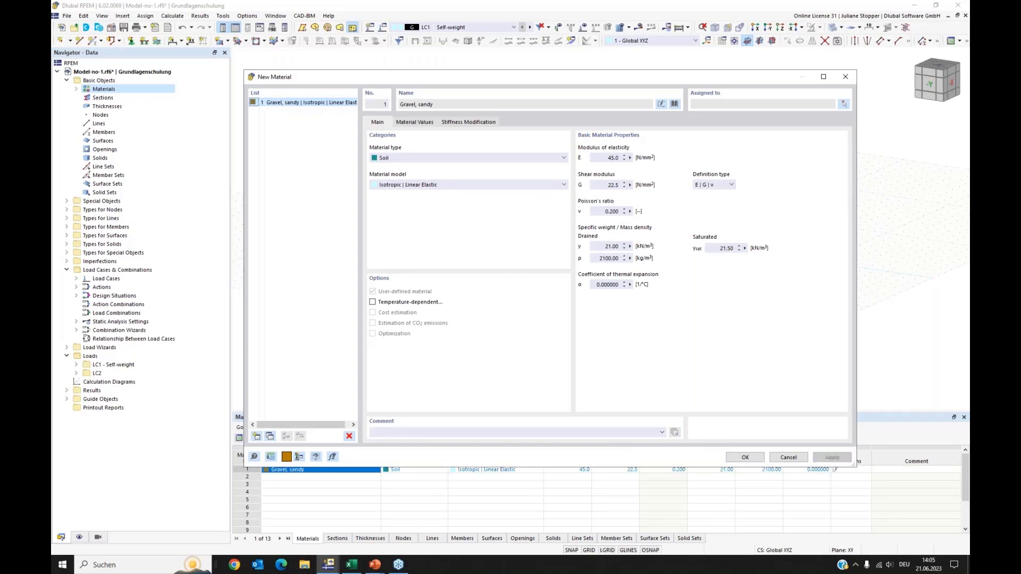
Add a second material from the library's sand series: "Sand, closely graded (coarse sand)"
click(257, 437)
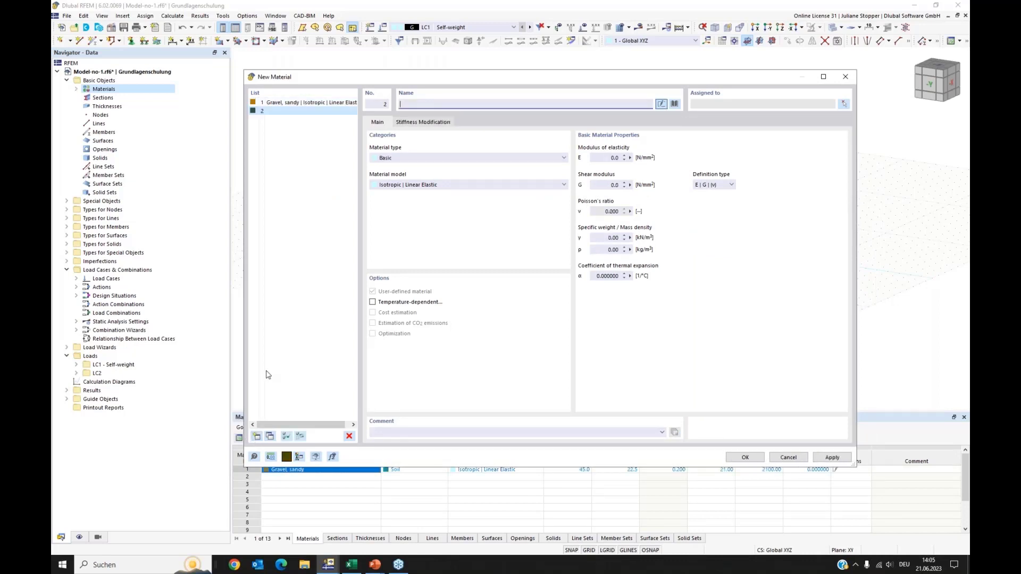
click(673, 105)
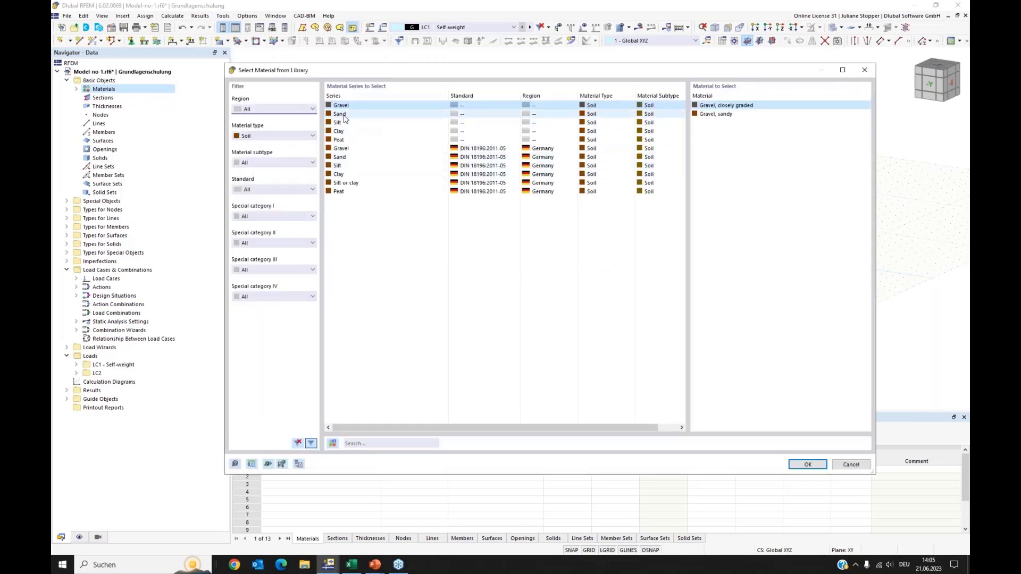
click(345, 114)
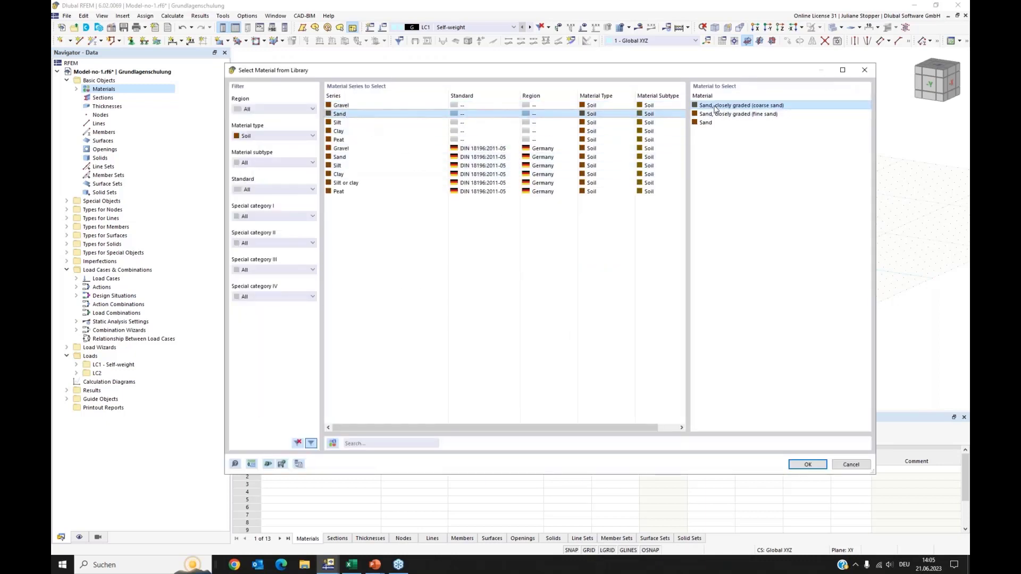
click(808, 465)
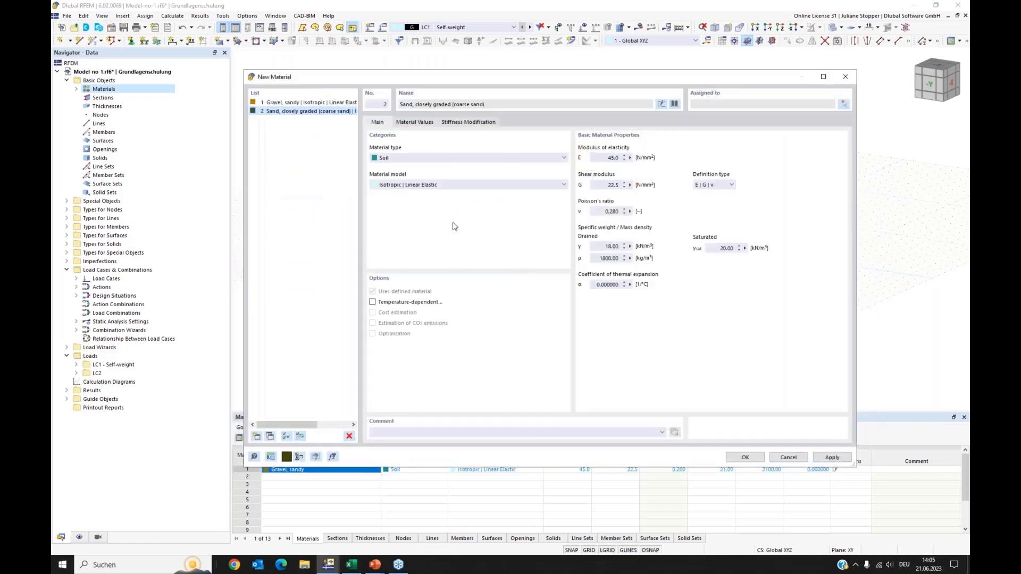
Add a third material from the library's clay series: "Clay, medium plastic"
click(257, 436)
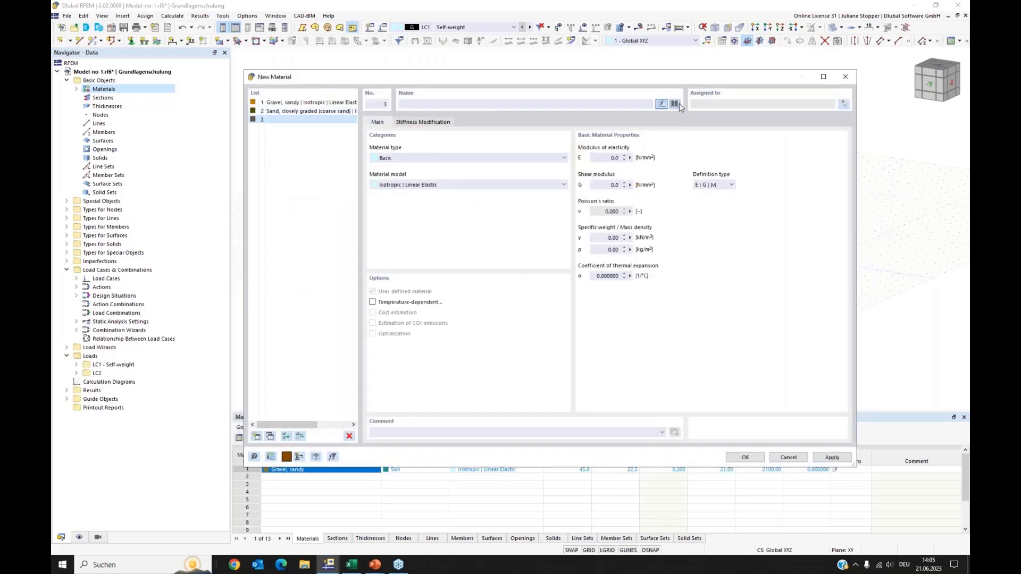
click(674, 104)
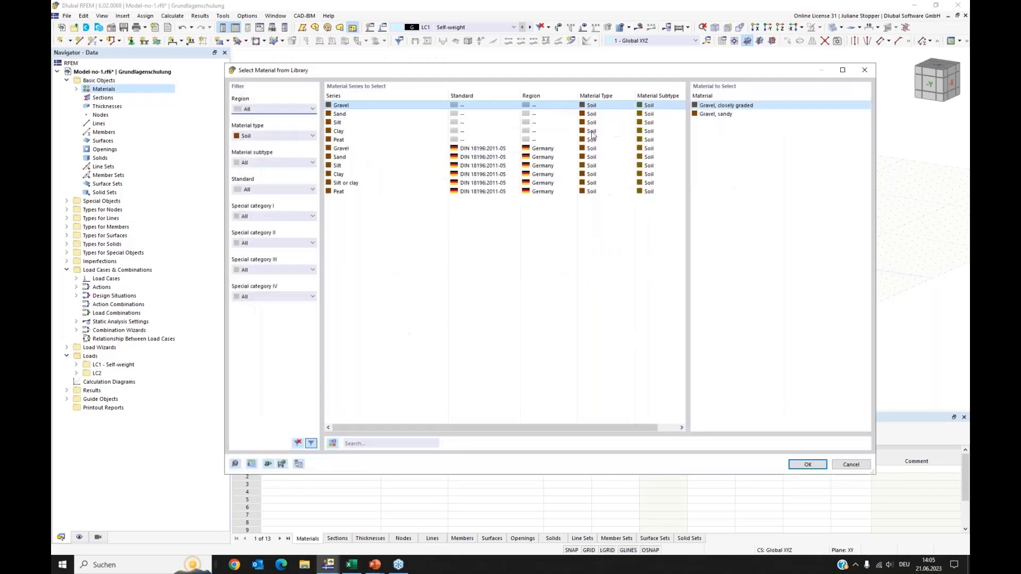
click(339, 132)
click(721, 114)
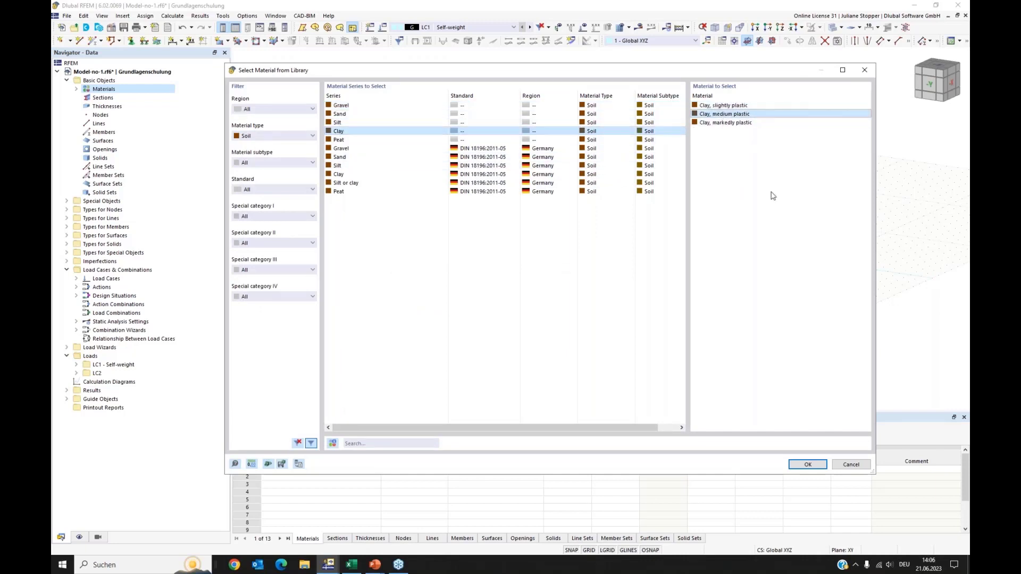
click(809, 465)
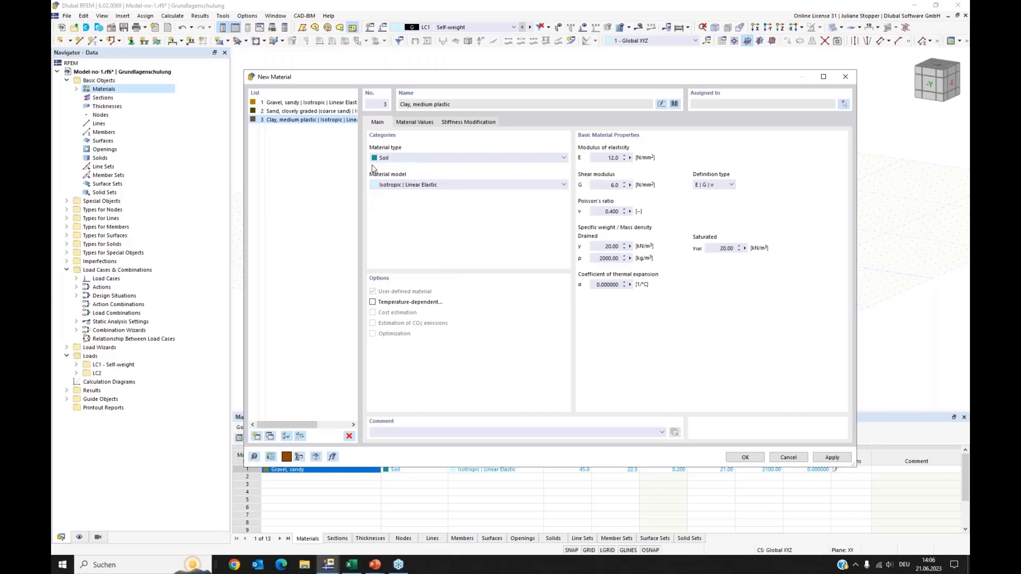
Check the material type and material model options of the clay, keep Isotropic | Linear Elastic, and accept the three soil materials
click(401, 158)
click(400, 160)
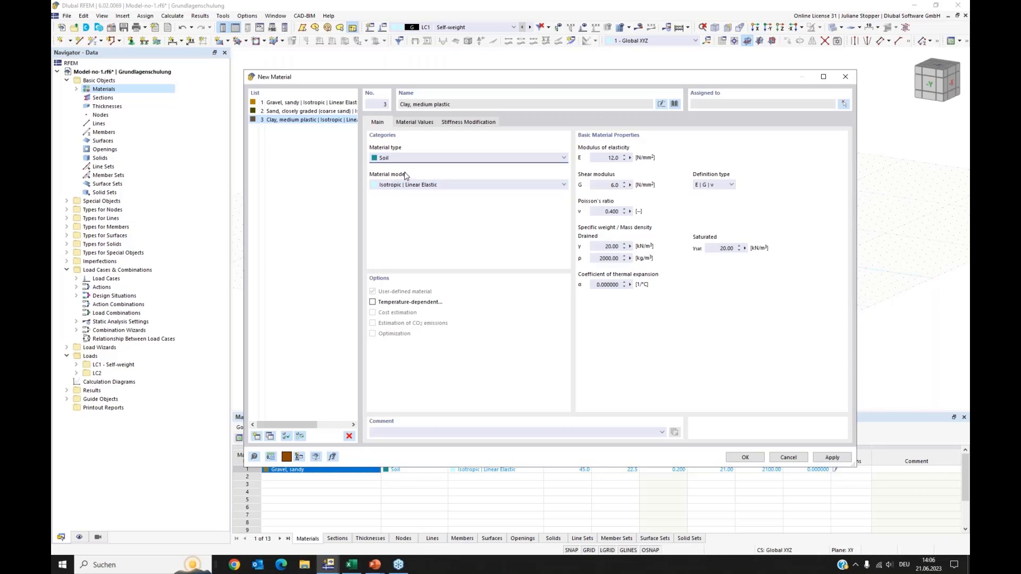
click(469, 186)
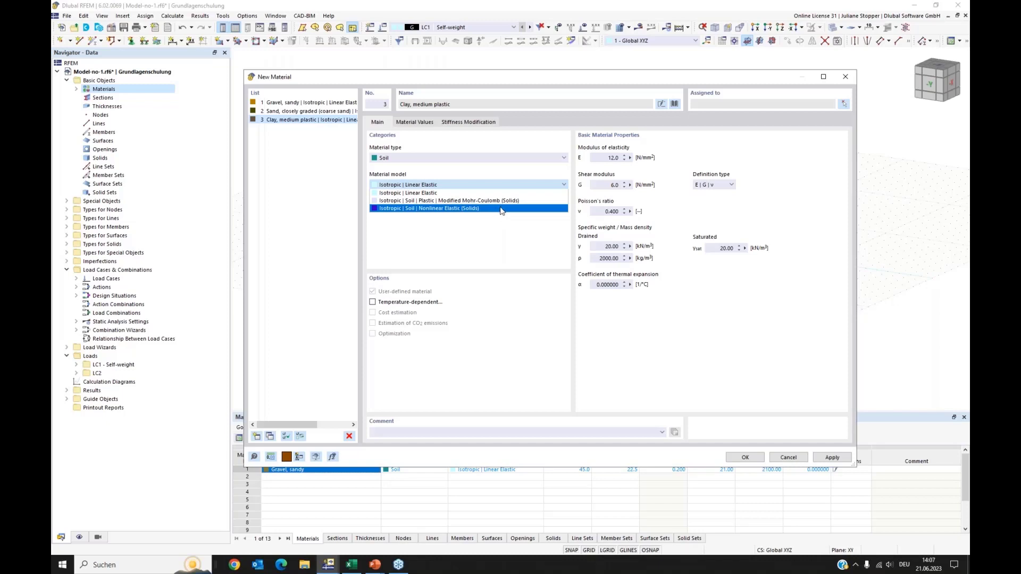
click(510, 244)
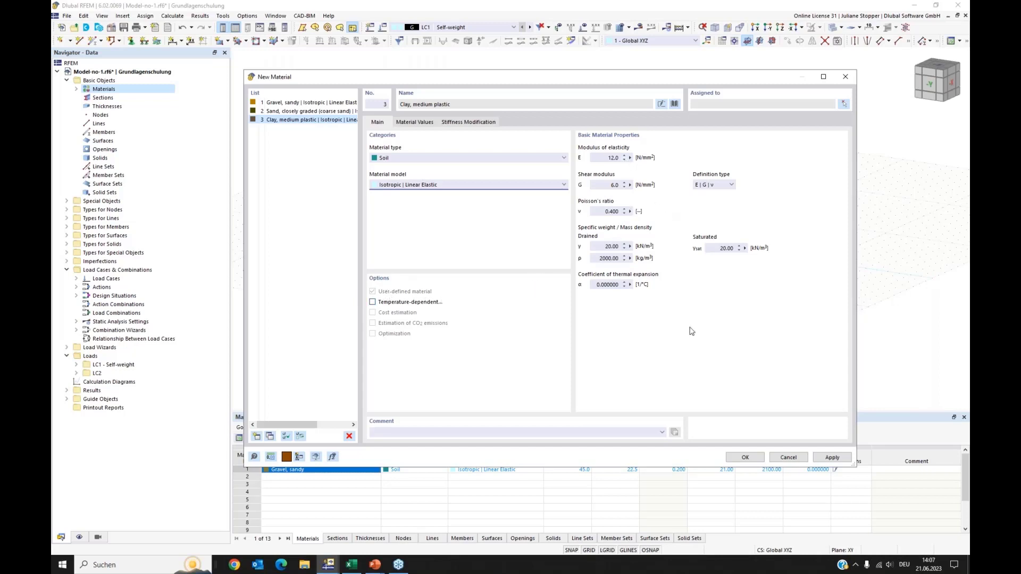
click(744, 458)
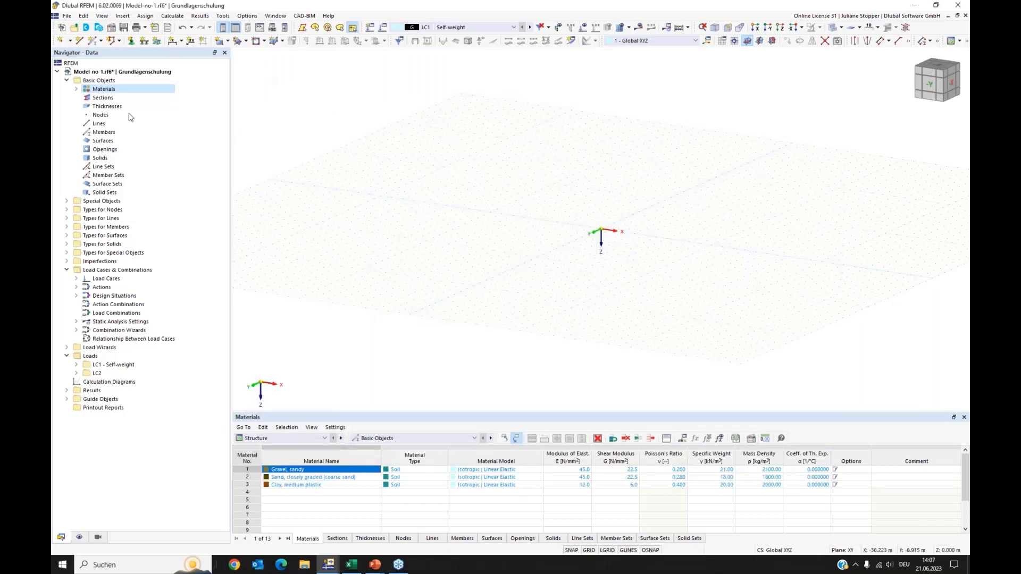
Start a new borehole at the origin and activate its groundwater ordinate with Z set to 4.0 m
click(78, 90)
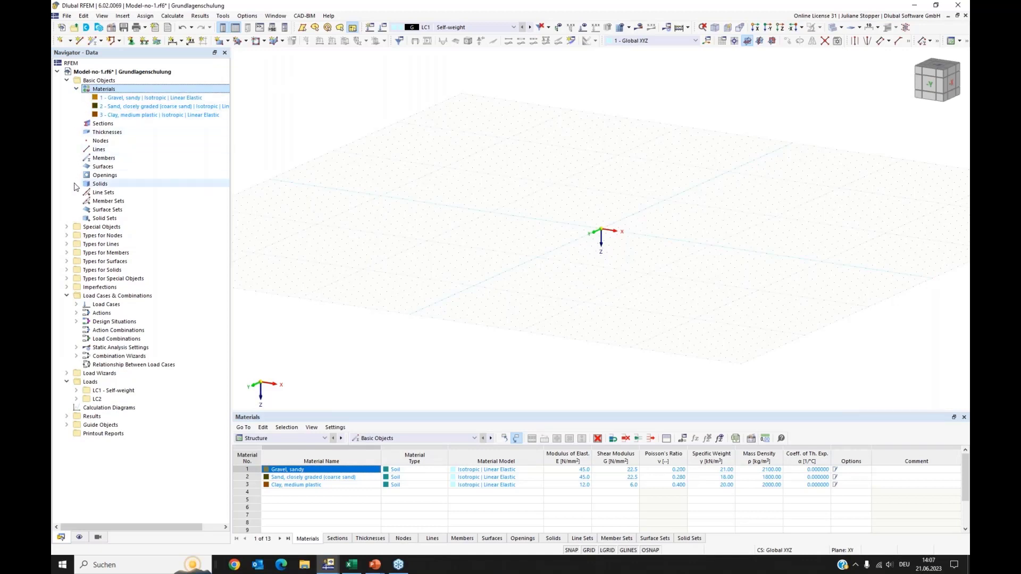
click(67, 227)
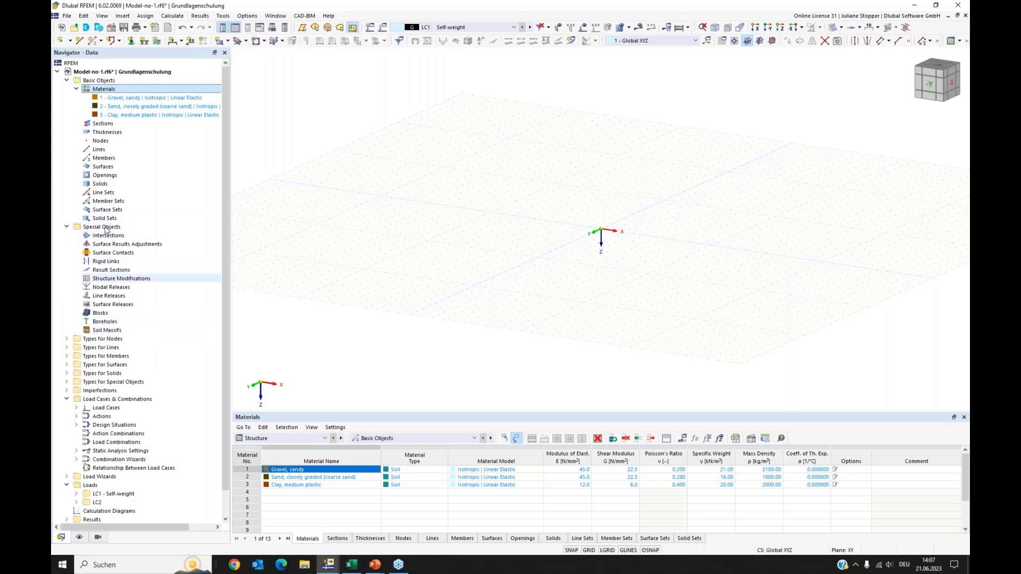
click(67, 81)
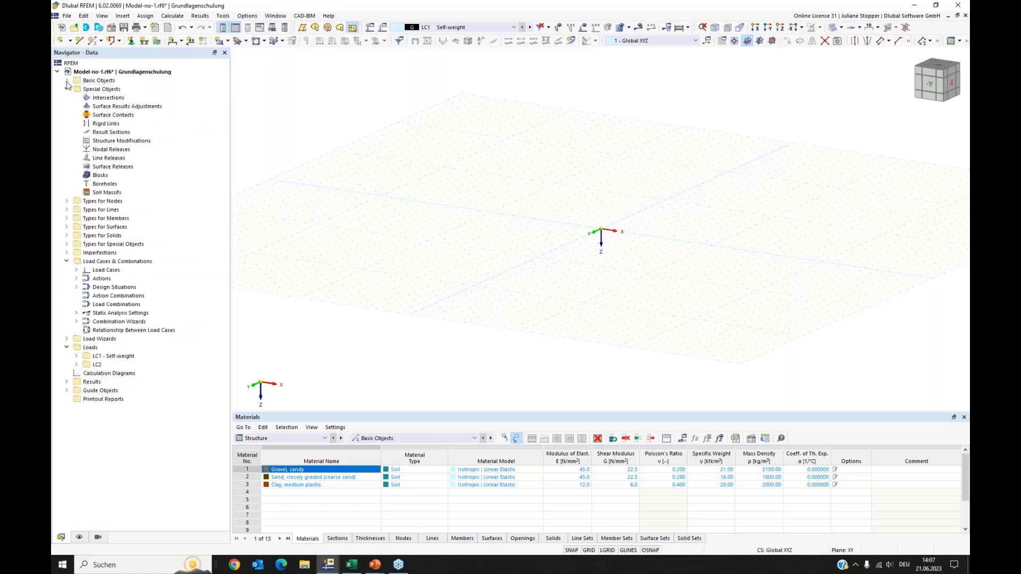
right_click(106, 186)
click(128, 203)
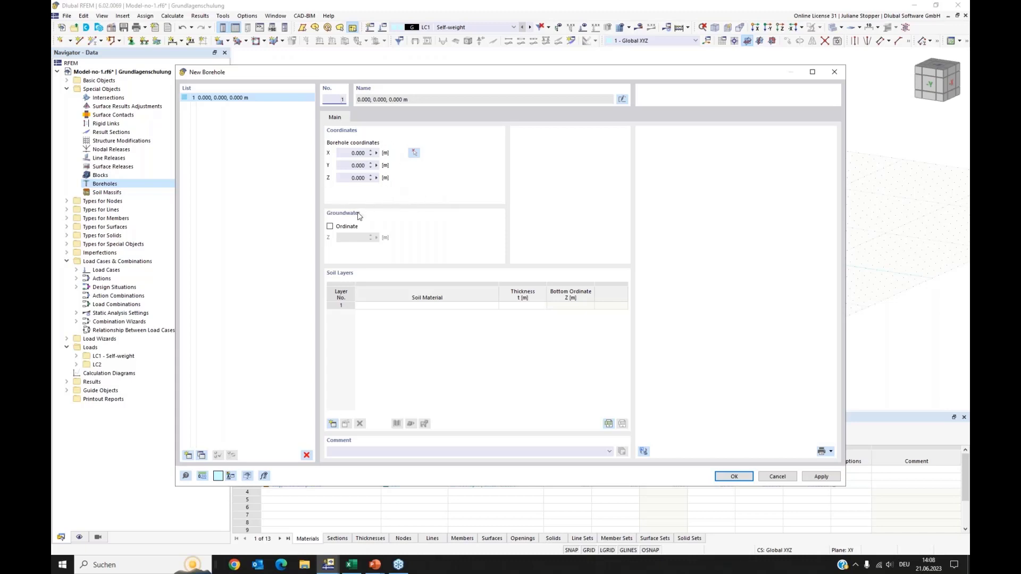
click(330, 227)
text(4,0)
click(535, 393)
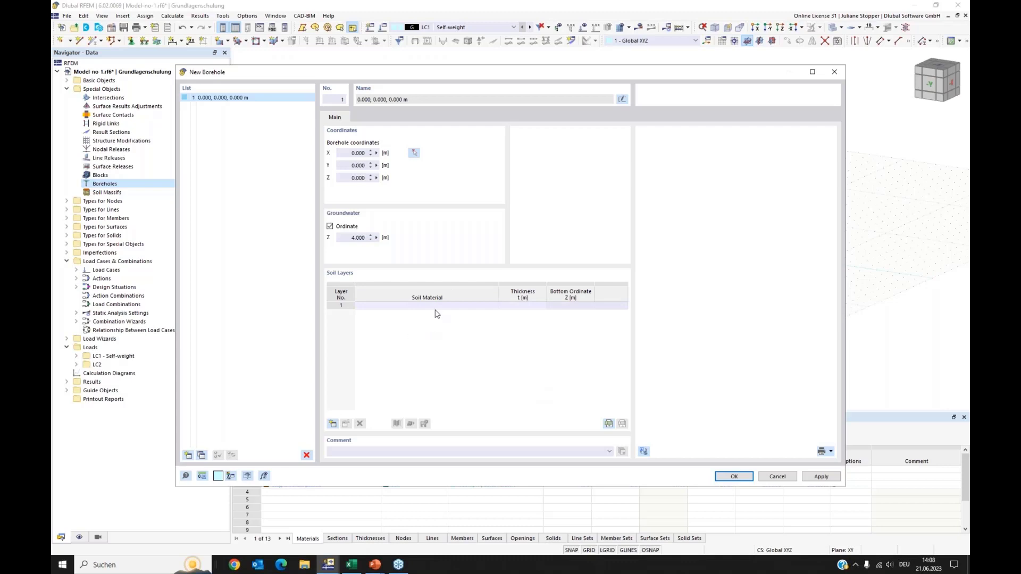
Define the borehole's first soil layer as closely graded coarse sand with a thickness of 2.5 m
click(468, 307)
click(494, 307)
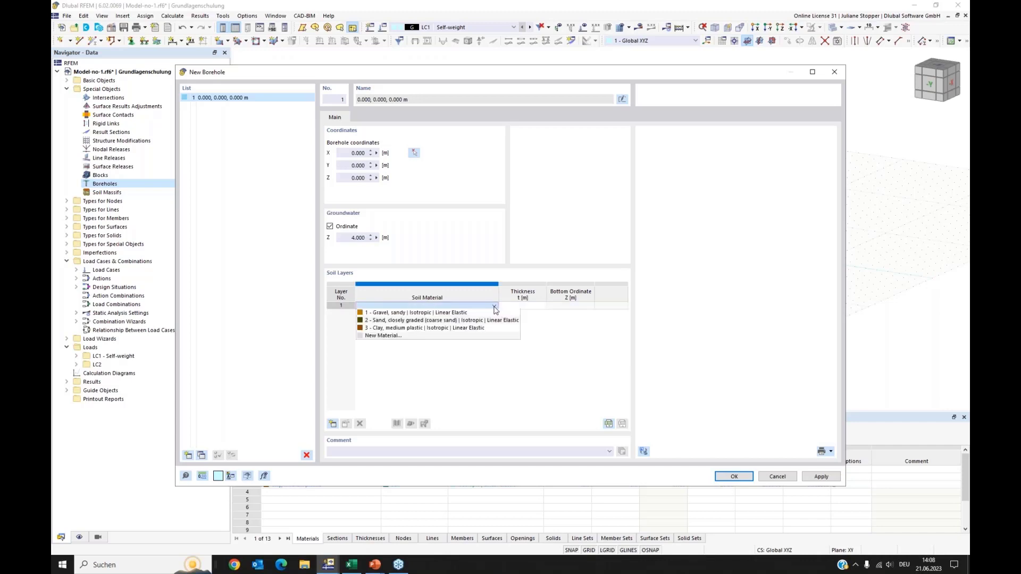
click(471, 321)
click(520, 306)
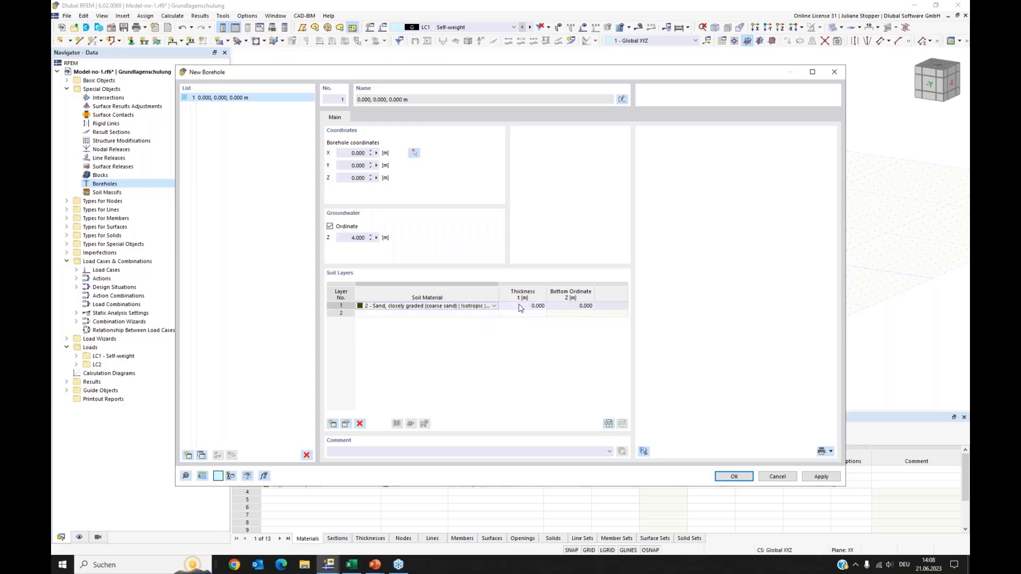
click(523, 307)
text(2)
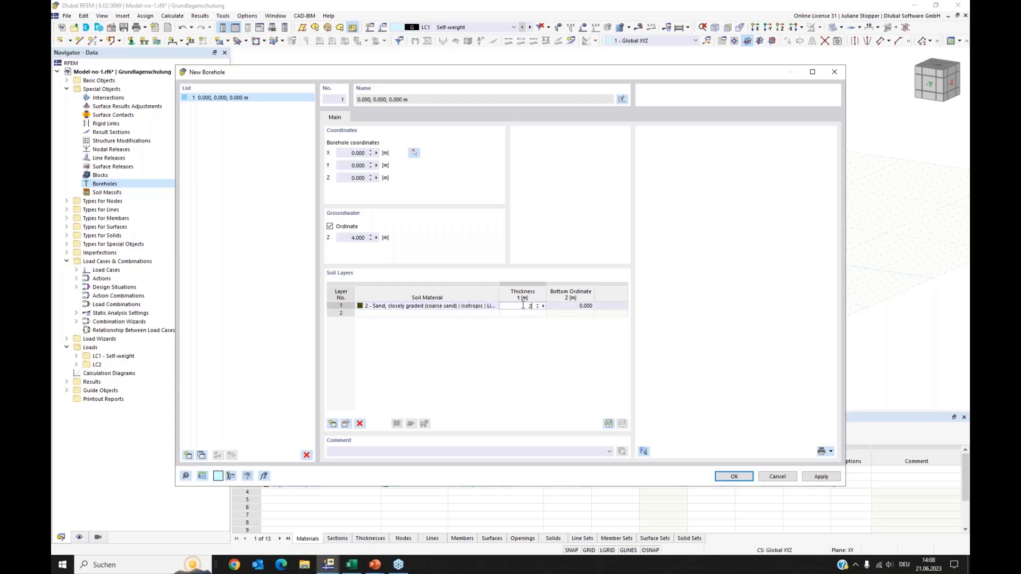
text(.5)
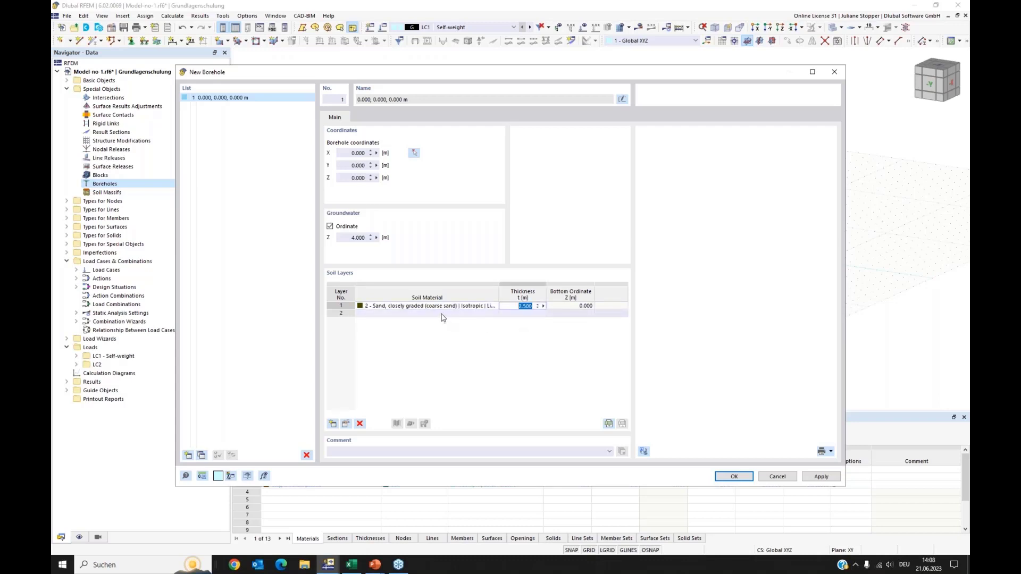
Define the borehole's second soil layer as medium plastic clay with a thickness of 2 m
click(445, 314)
click(493, 314)
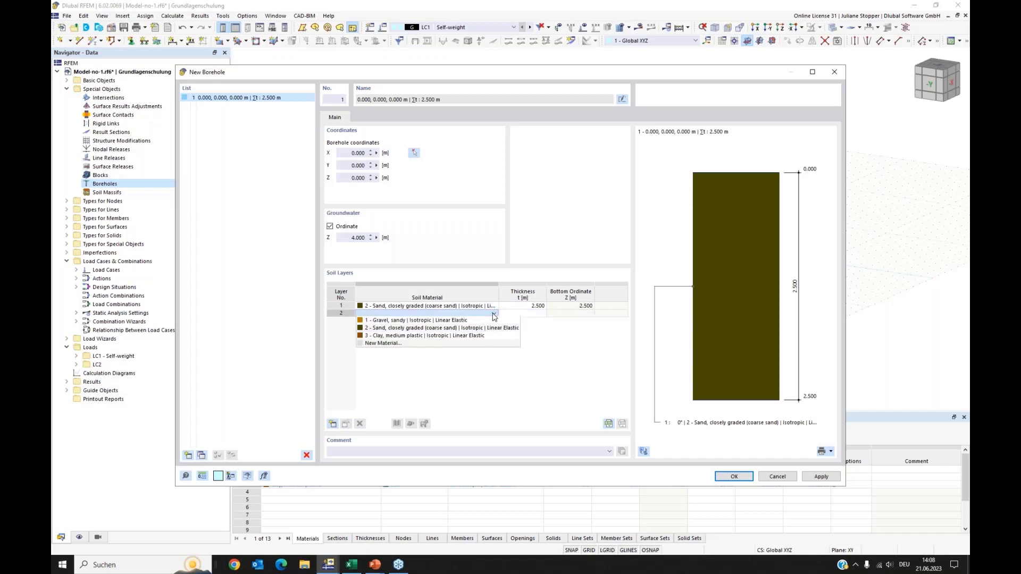
click(470, 336)
click(532, 313)
text(2)
key(Return)
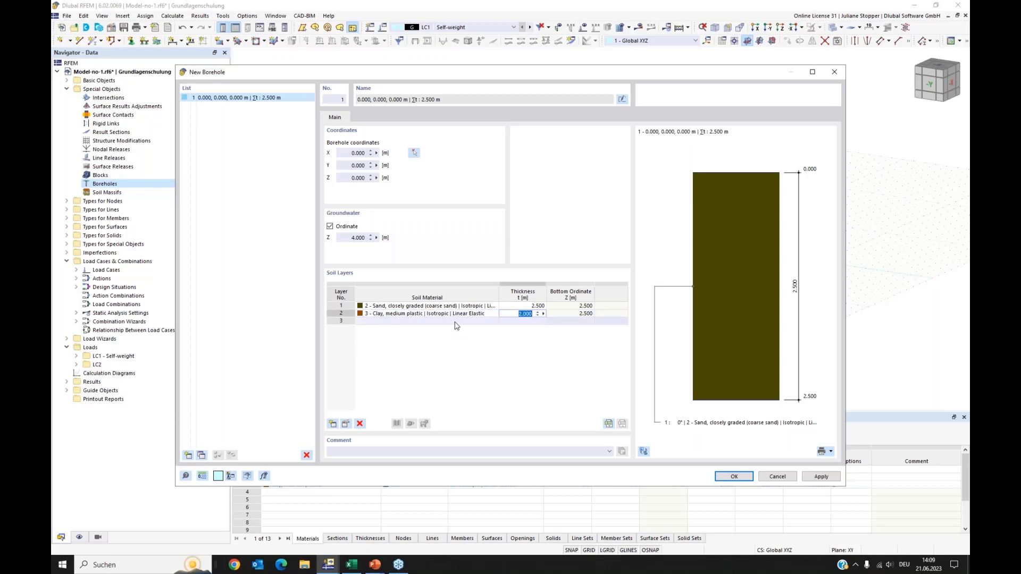
Define the third soil layer as sandy gravel with a thickness of 15 m and confirm the borehole
click(495, 322)
click(494, 322)
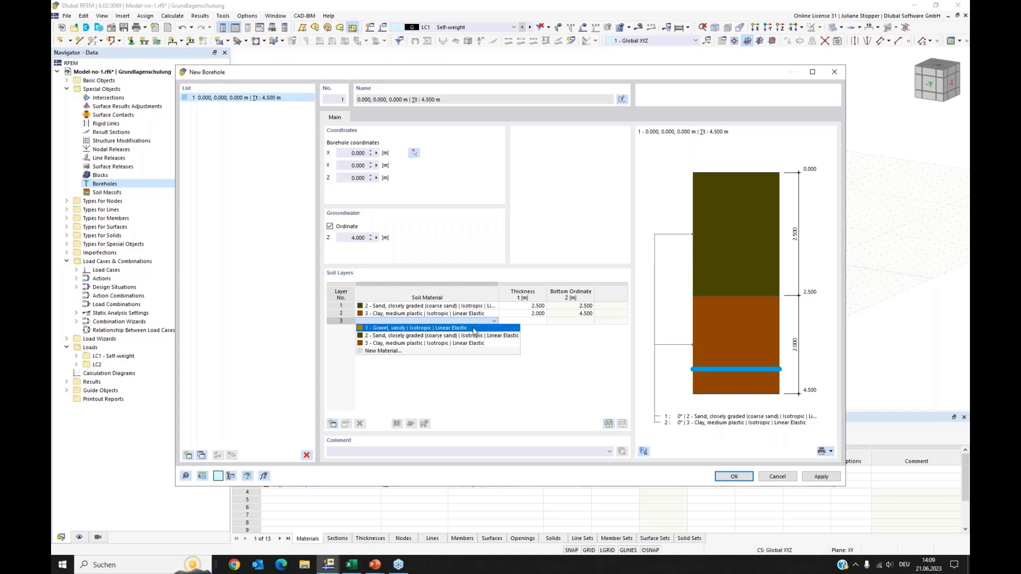
click(477, 329)
click(528, 322)
text(15)
key(Return)
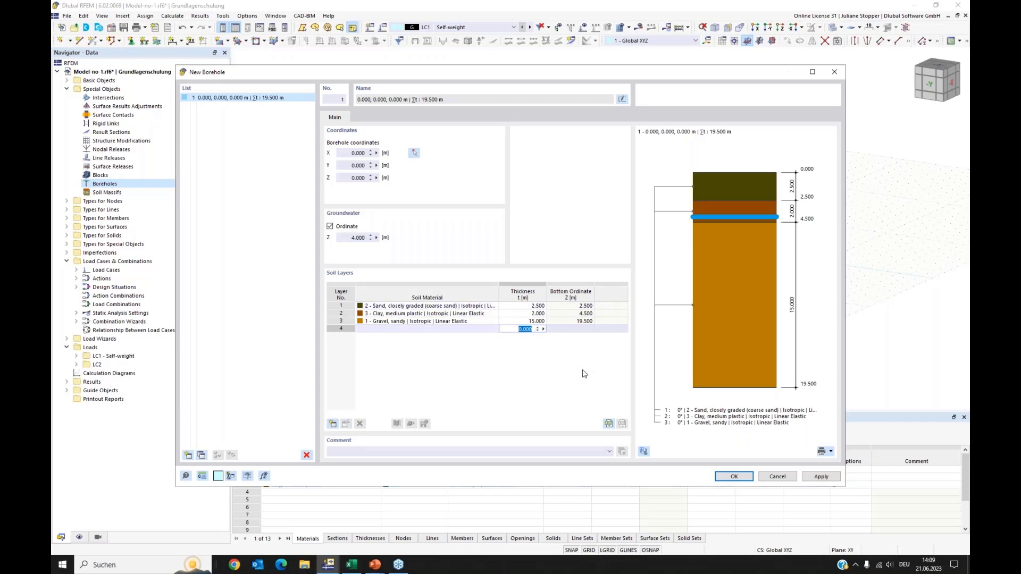
click(734, 478)
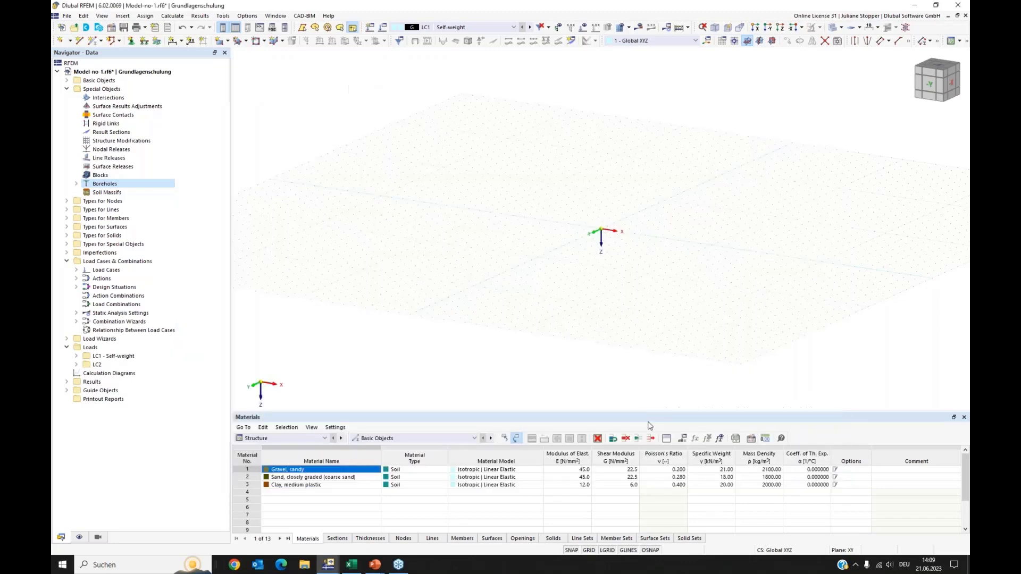
Hide the work plane grid in the grid and snap settings so only the borehole is displayed
middle_drag(547, 179, 510, 138)
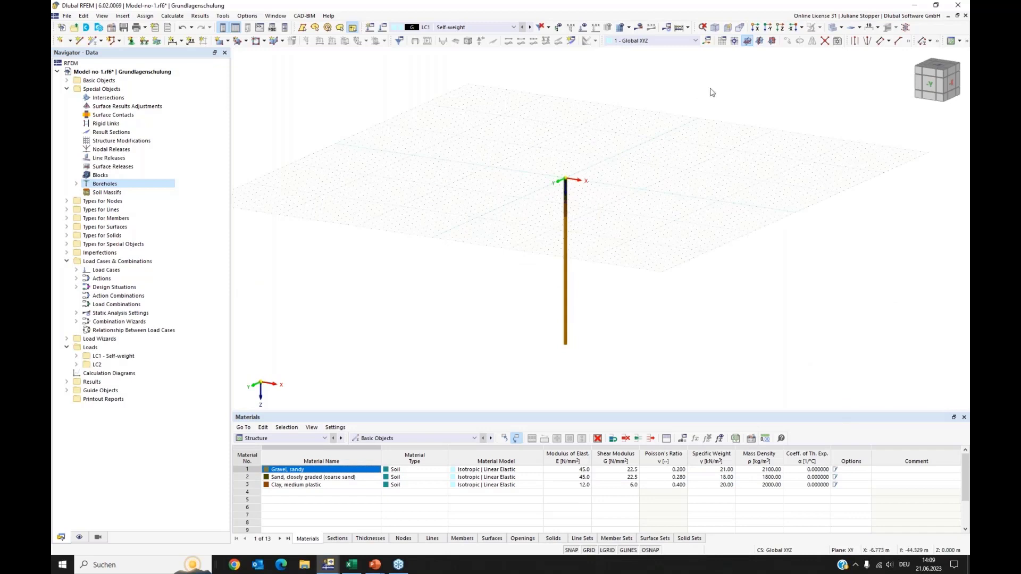
click(722, 41)
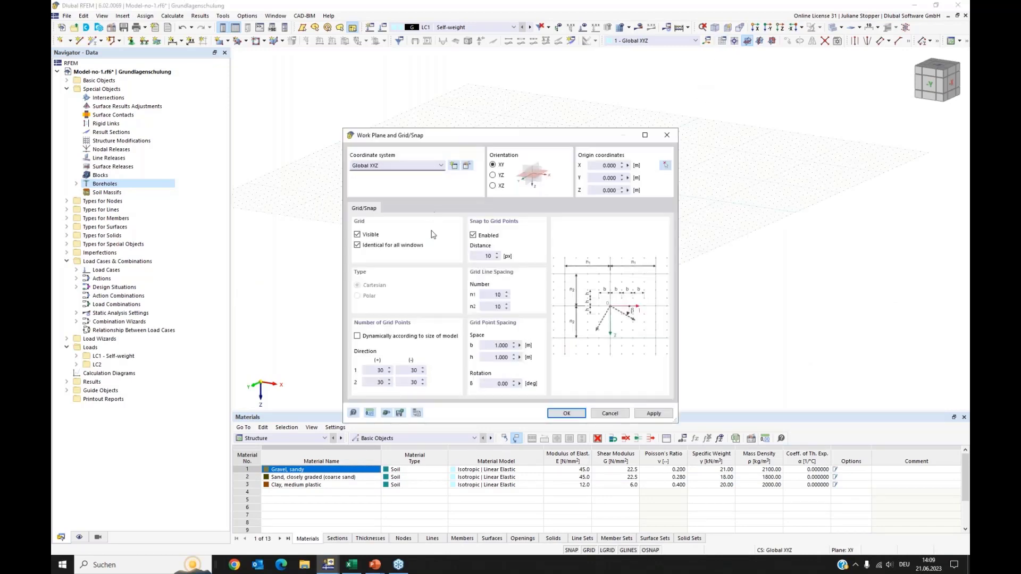
click(357, 235)
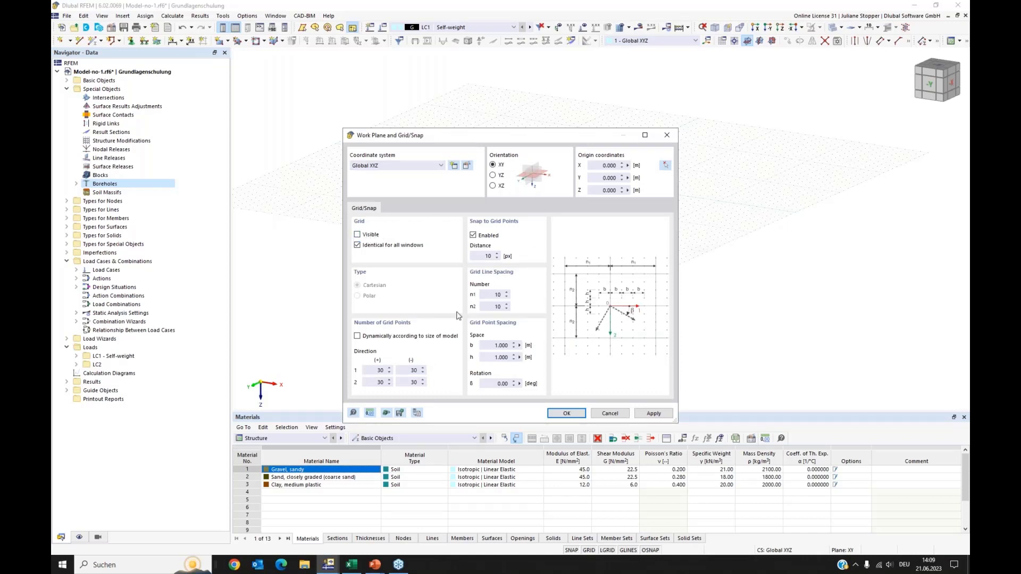
click(566, 413)
scroll(565, 185, up, 1)
scroll(565, 197, up, 1)
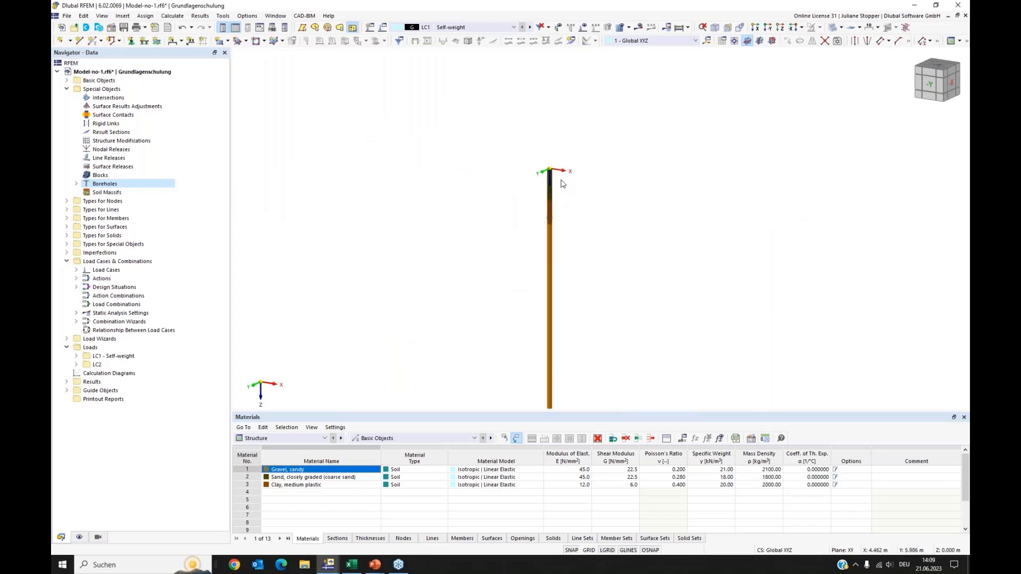
scroll(510, 193, down, 1)
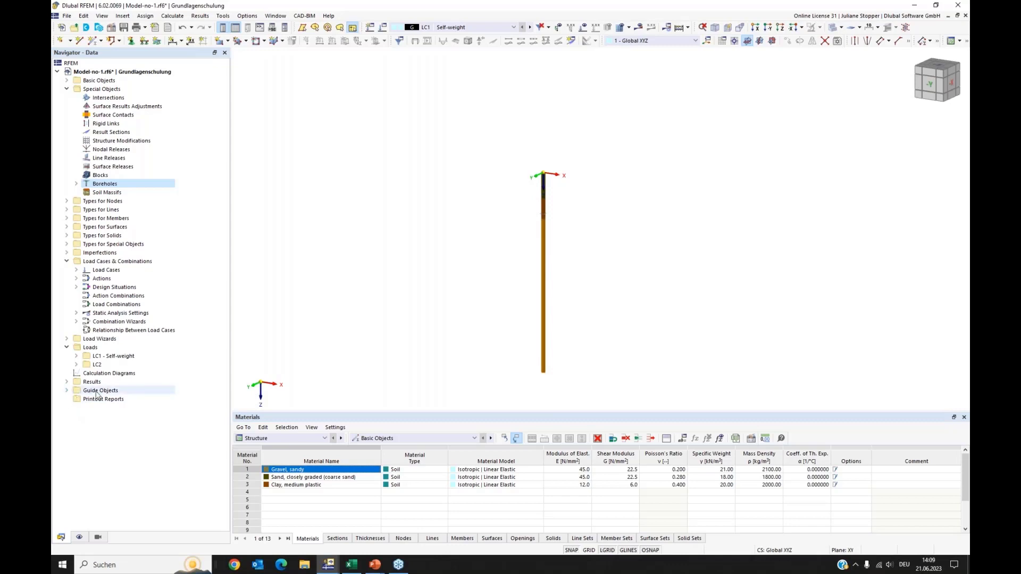
Create a background layer from the site plan file Lageplan_Aufschlussbohrungen.dxf in the 01_Lageplan_Aufschluesse-dxf folder
click(66, 391)
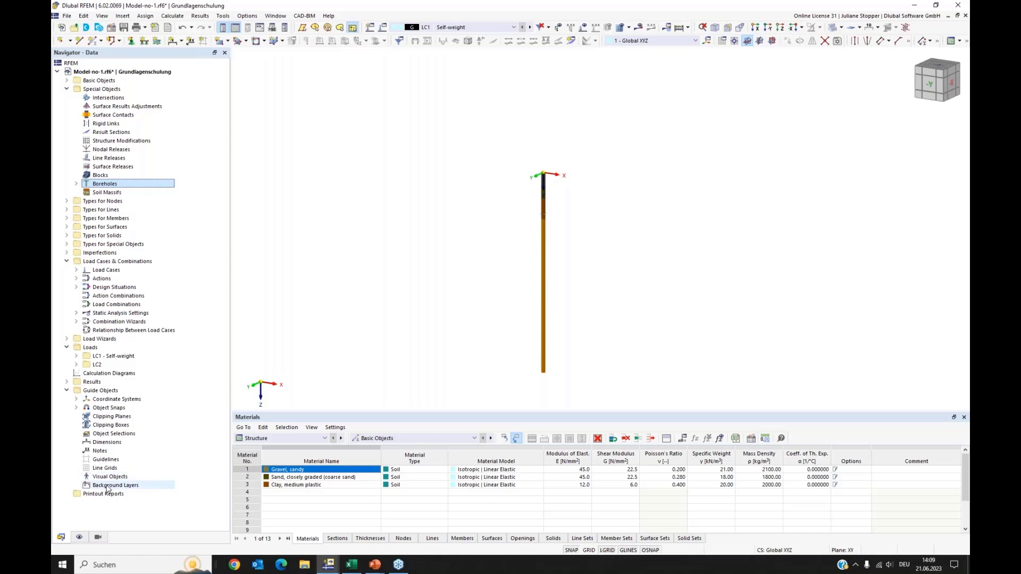
double_click(107, 486)
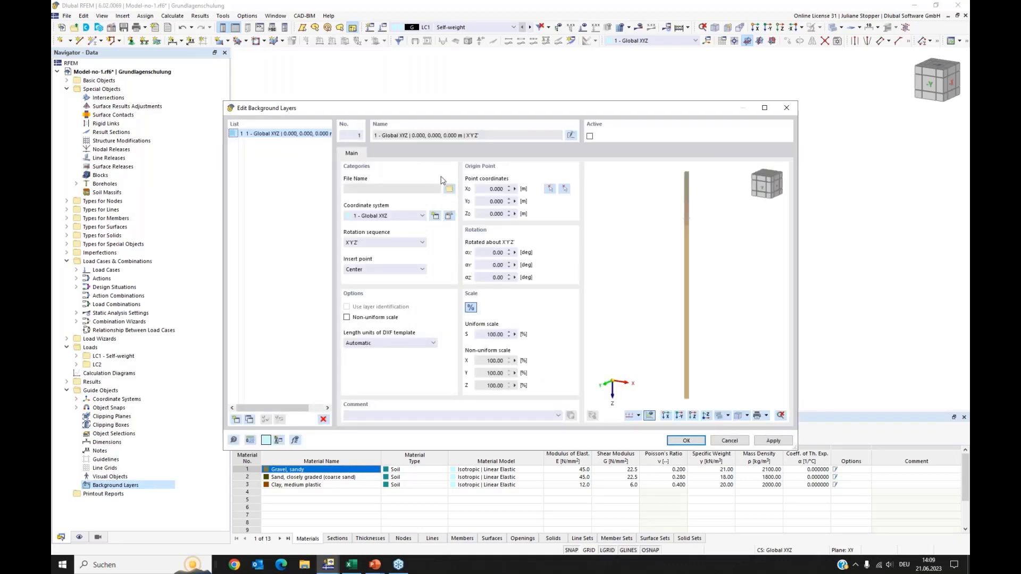
click(449, 190)
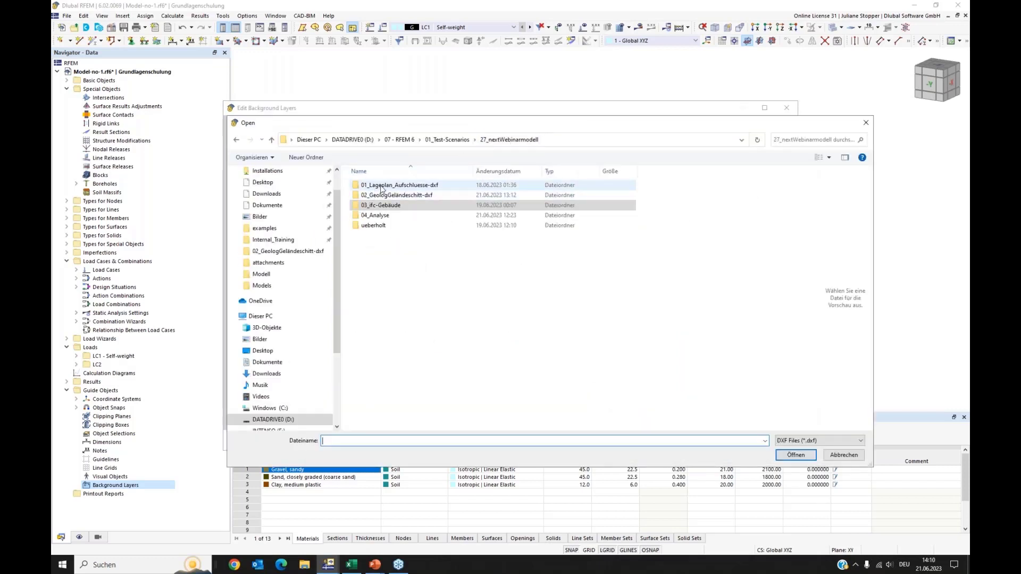
double_click(399, 185)
click(407, 195)
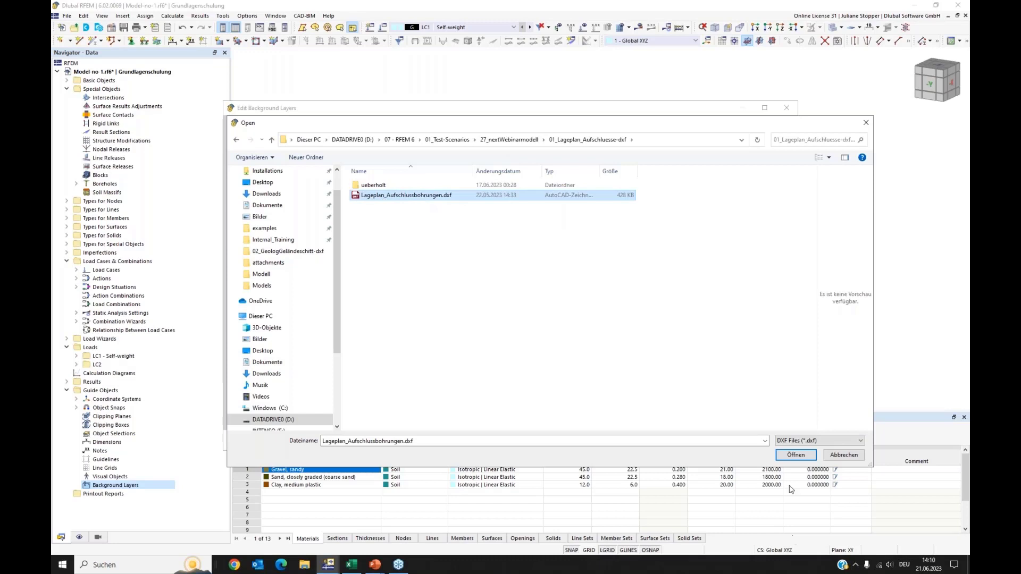
click(797, 455)
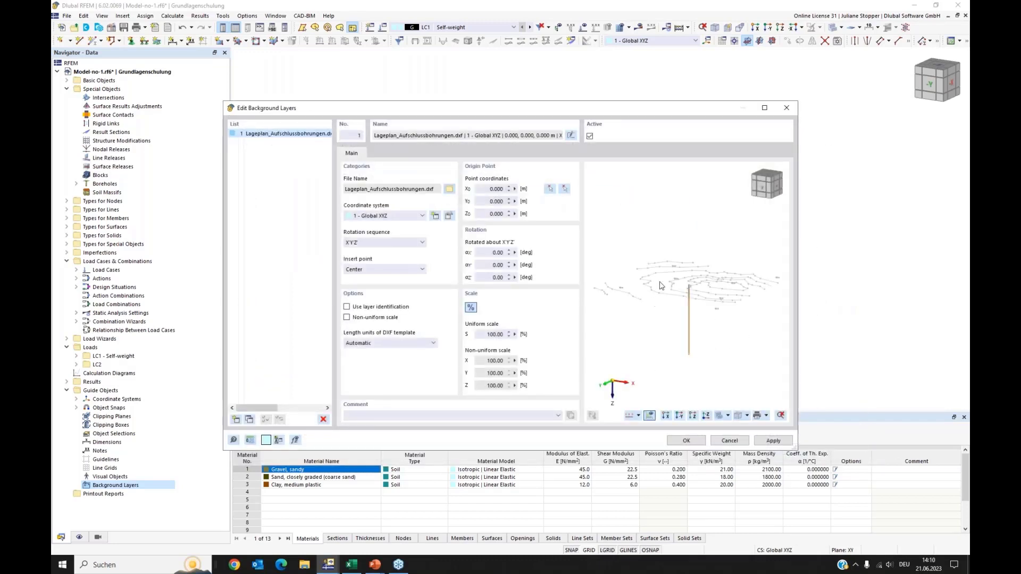
Rotate the background layer 180° about the Z-axis
click(693, 418)
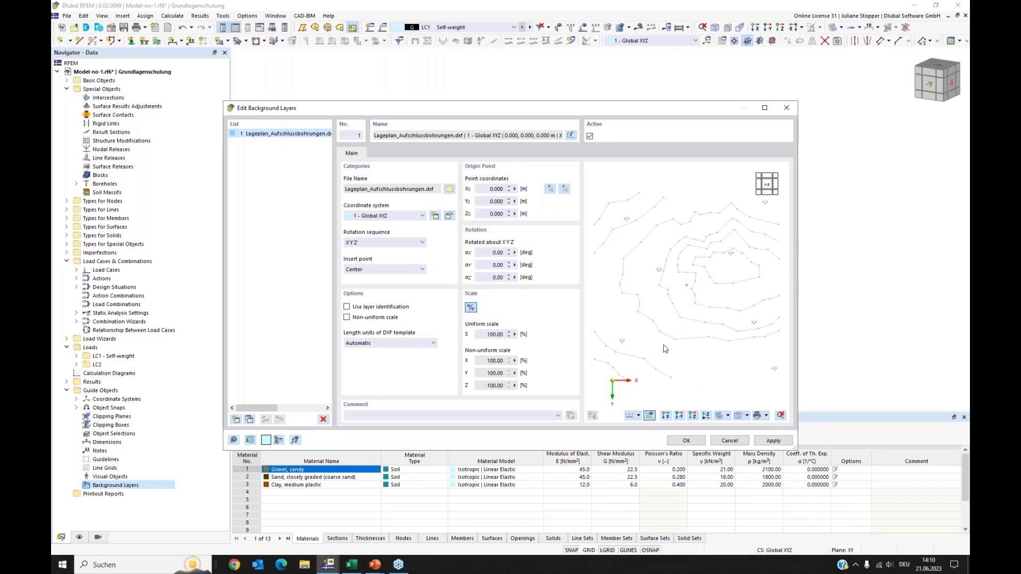
click(498, 277)
text(180)
click(493, 265)
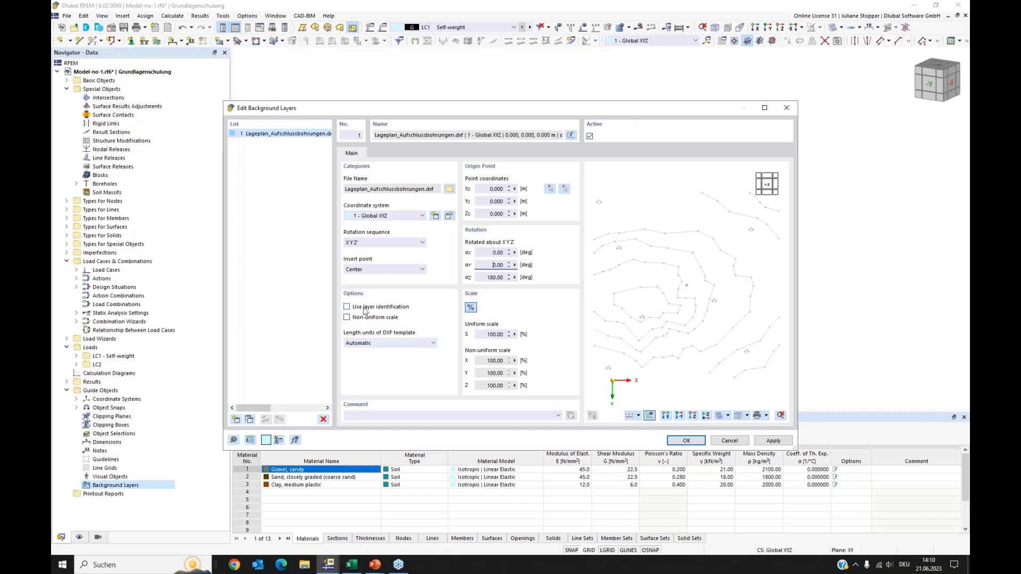
Enable layer identification for the background layer, exclude its DL_NODES layer and confirm the background layer
click(346, 307)
click(381, 153)
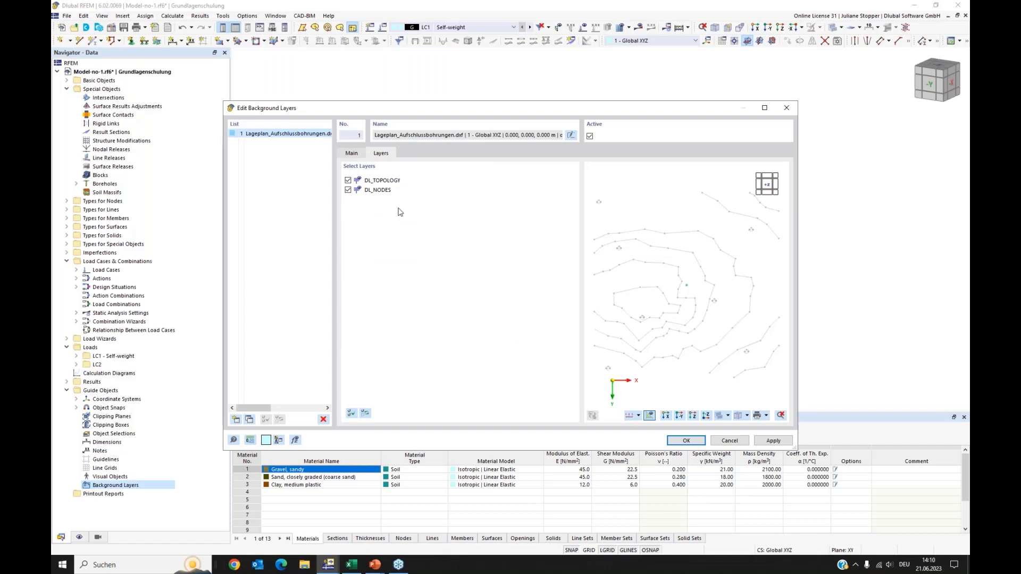
click(348, 190)
click(686, 440)
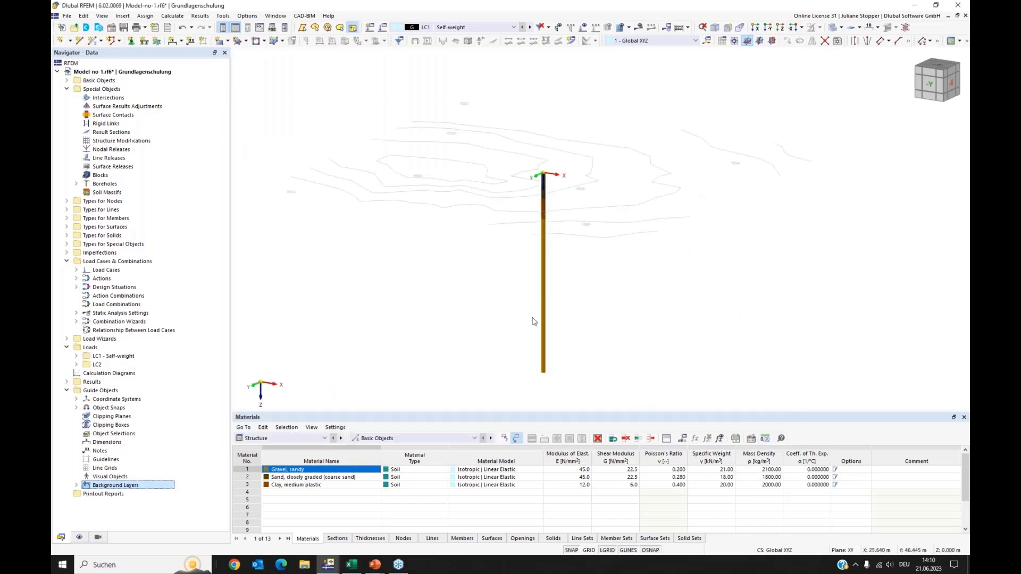
Limit the Standard object snap to centers and foci with background layers, turning off nodes and line grids, and set it active
click(780, 28)
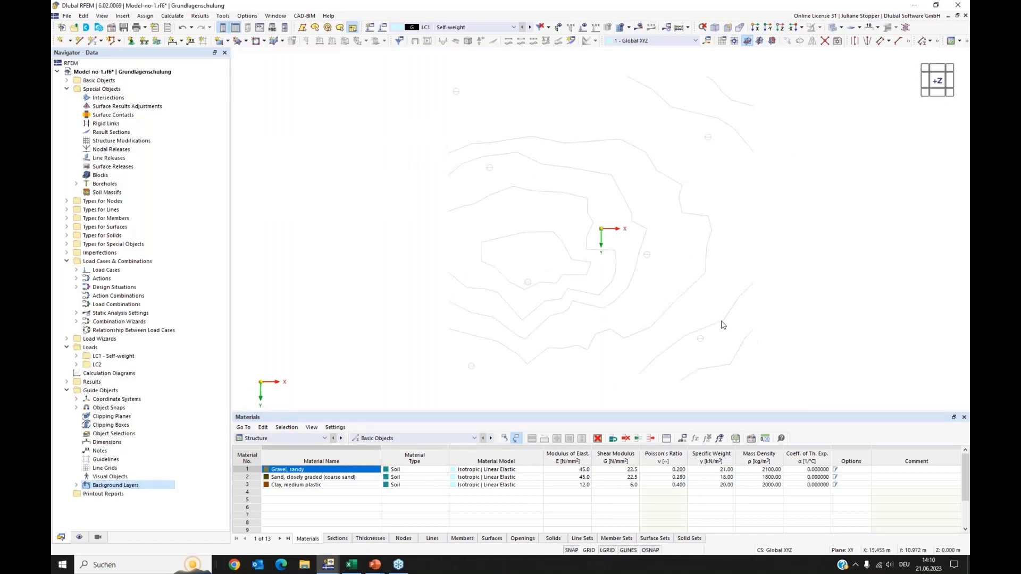
ctrl+middle_drag(690, 305, 686, 256)
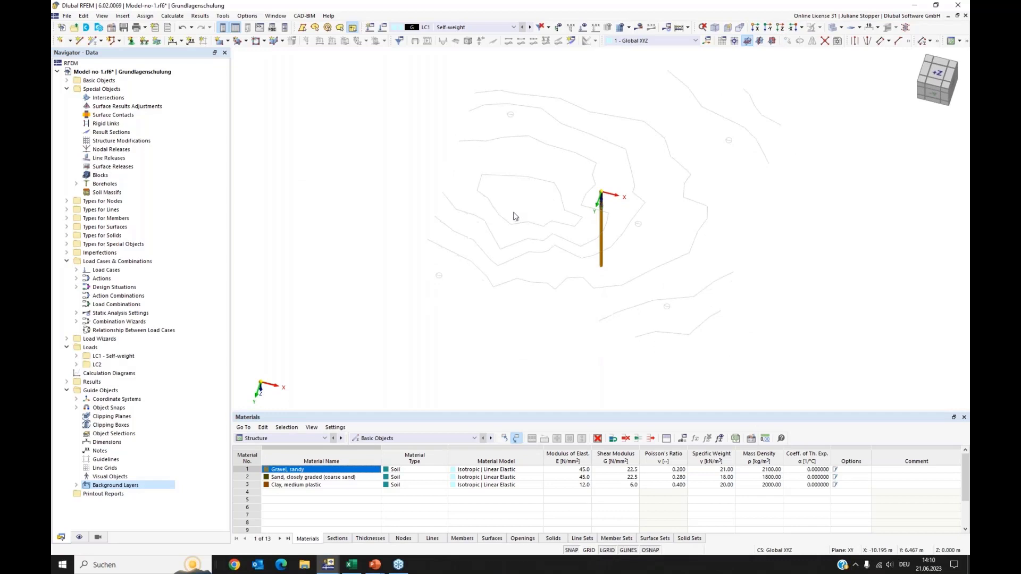
ctrl+middle_drag(510, 226, 577, 278)
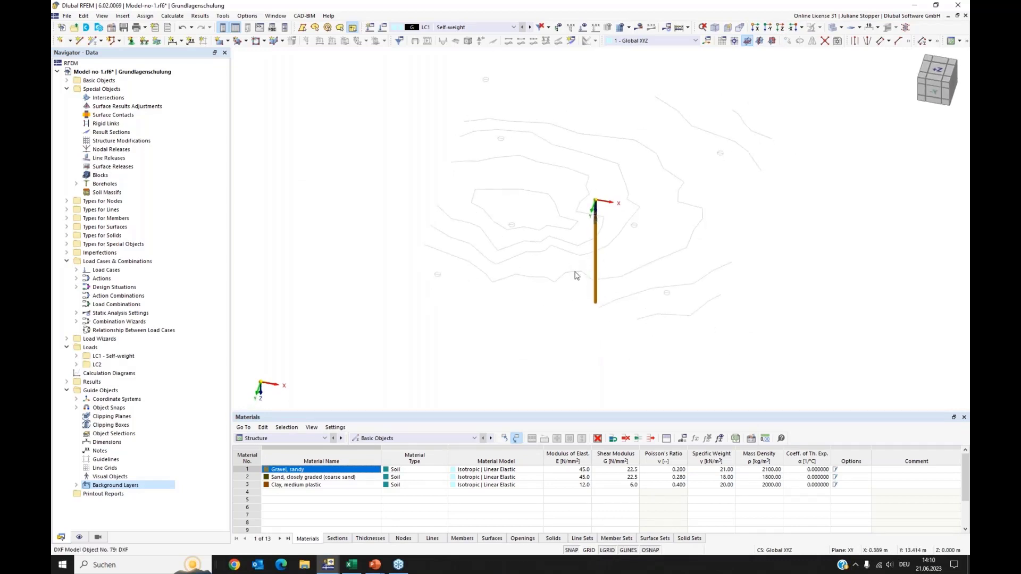
click(76, 407)
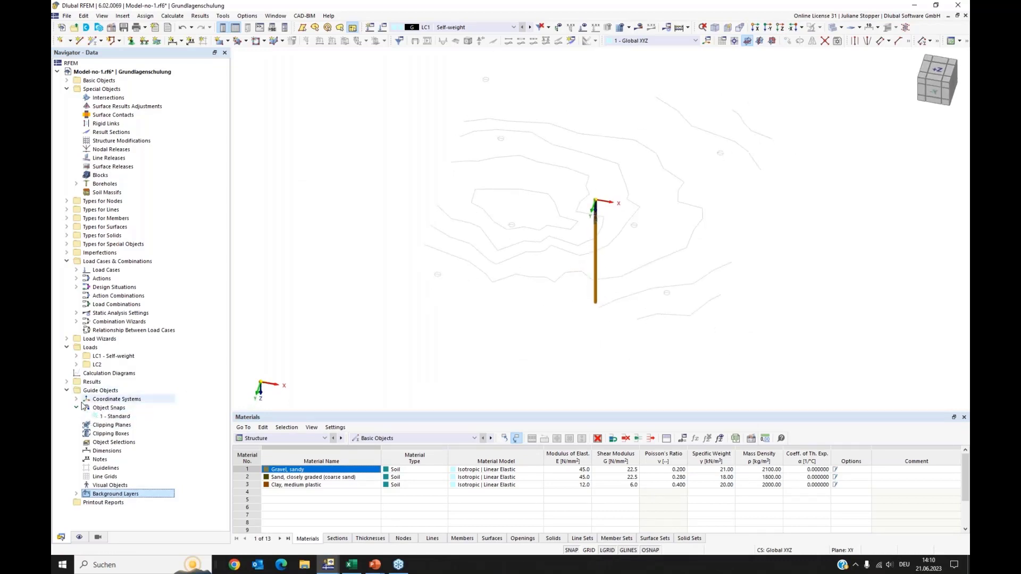
click(111, 416)
double_click(112, 417)
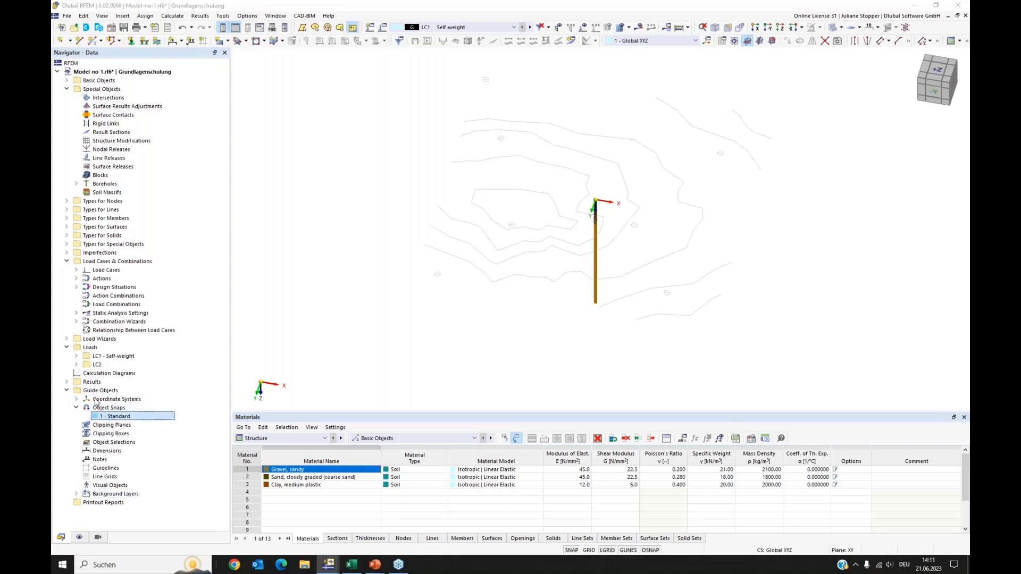
click(346, 187)
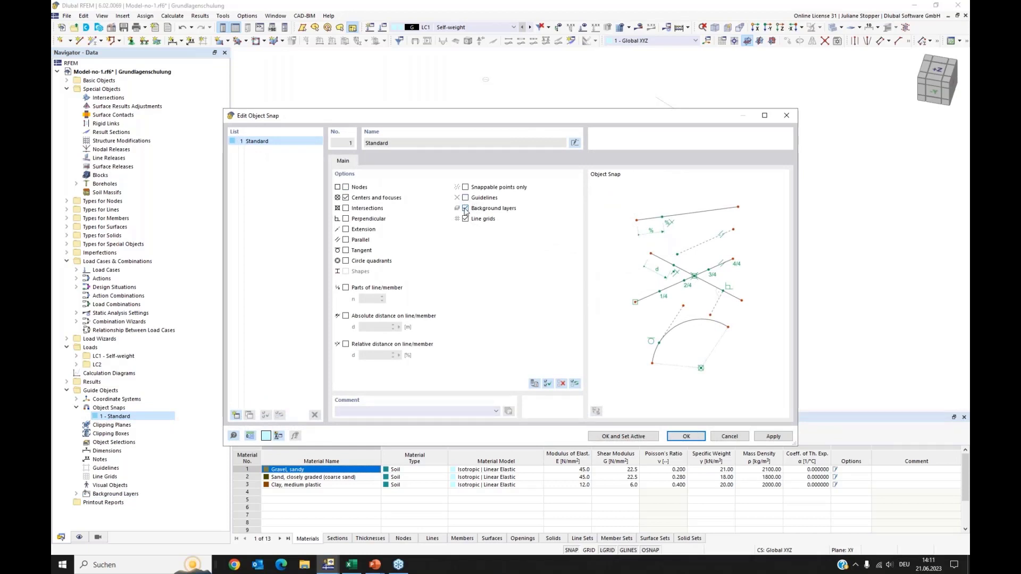
click(466, 219)
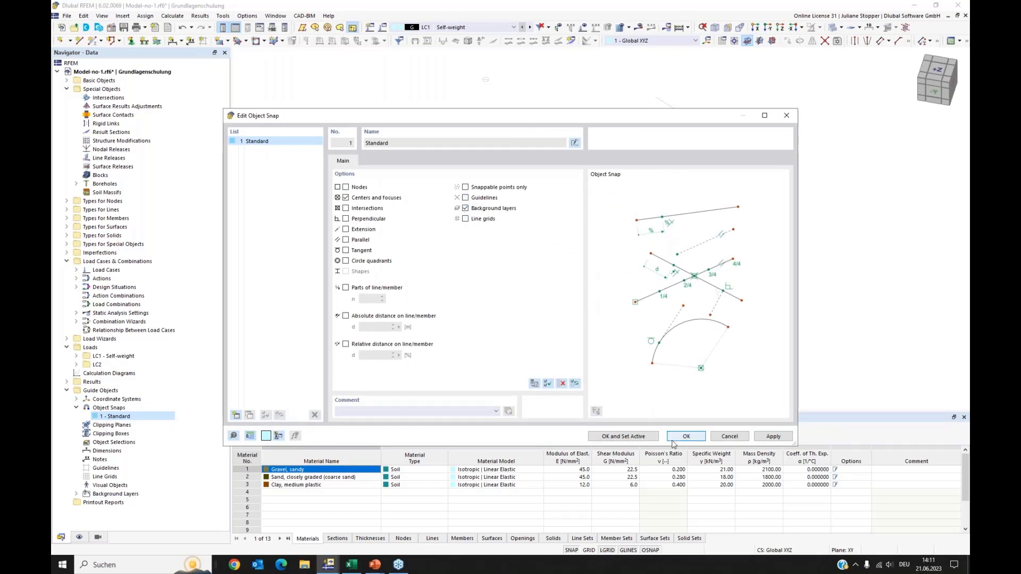
click(635, 437)
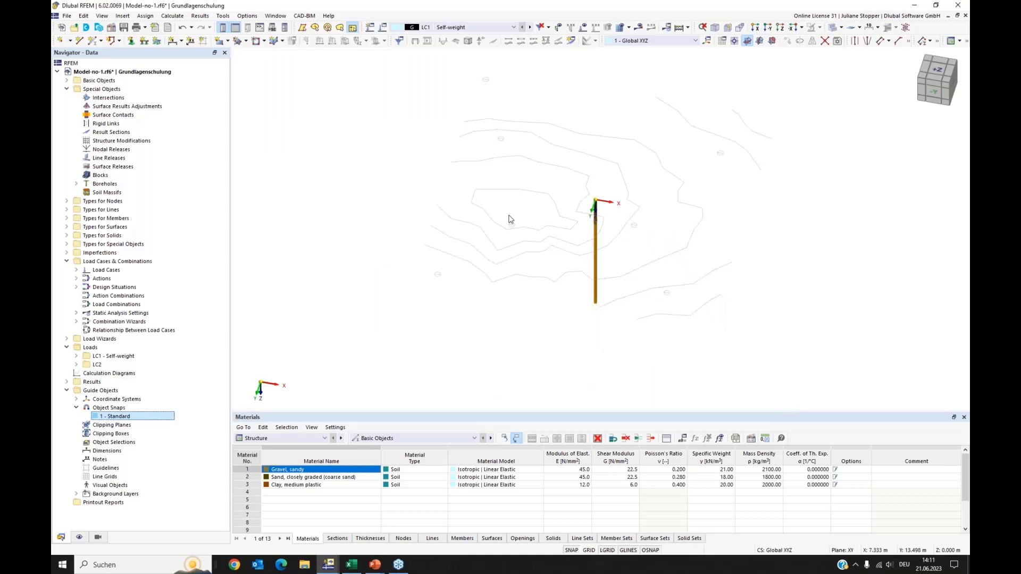
Place a new node at the coordinate origin, at the head of the existing borehole
scroll(611, 185, up, 2)
scroll(599, 216, down, 1)
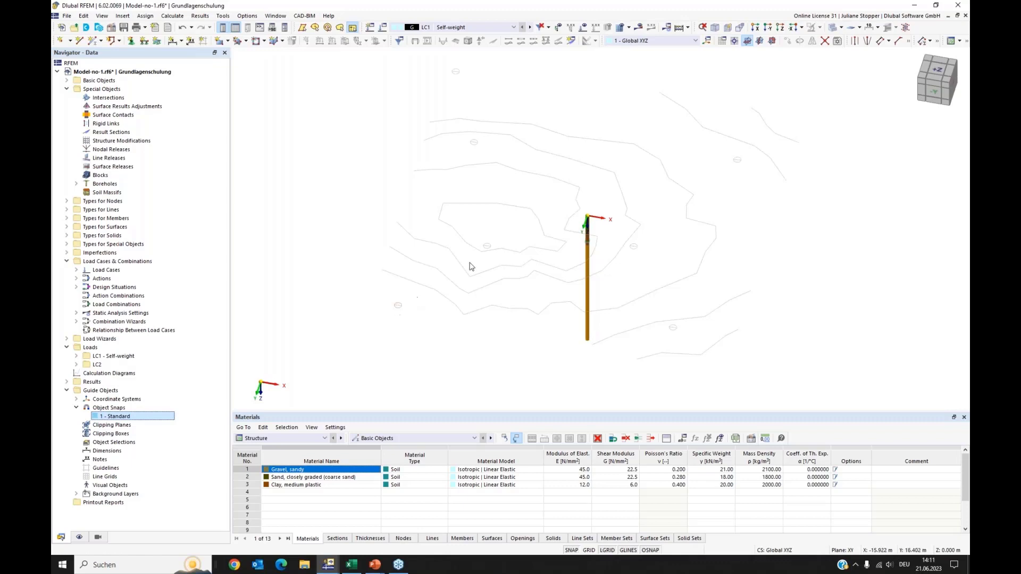
click(60, 41)
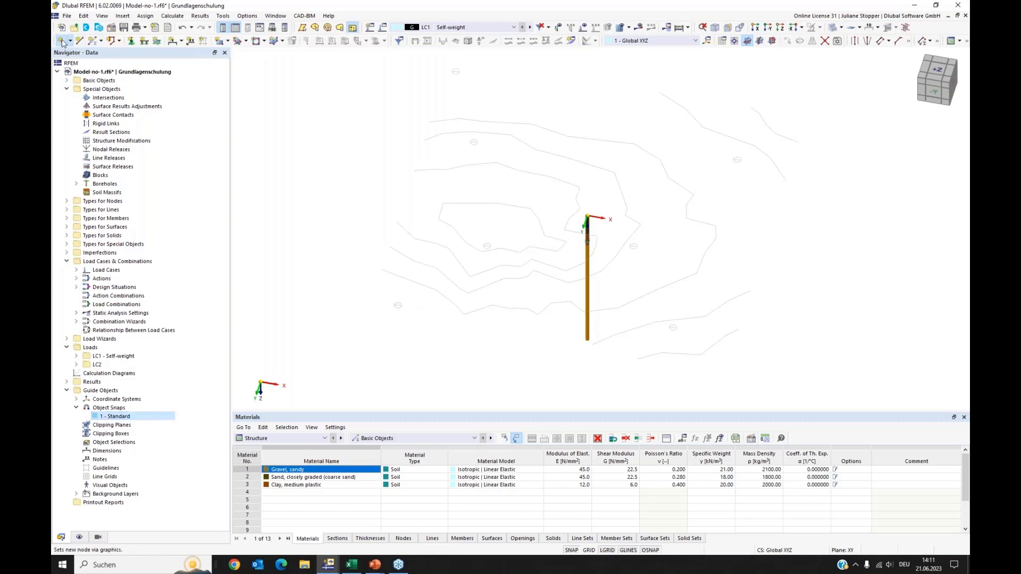
scroll(574, 211, up, 5)
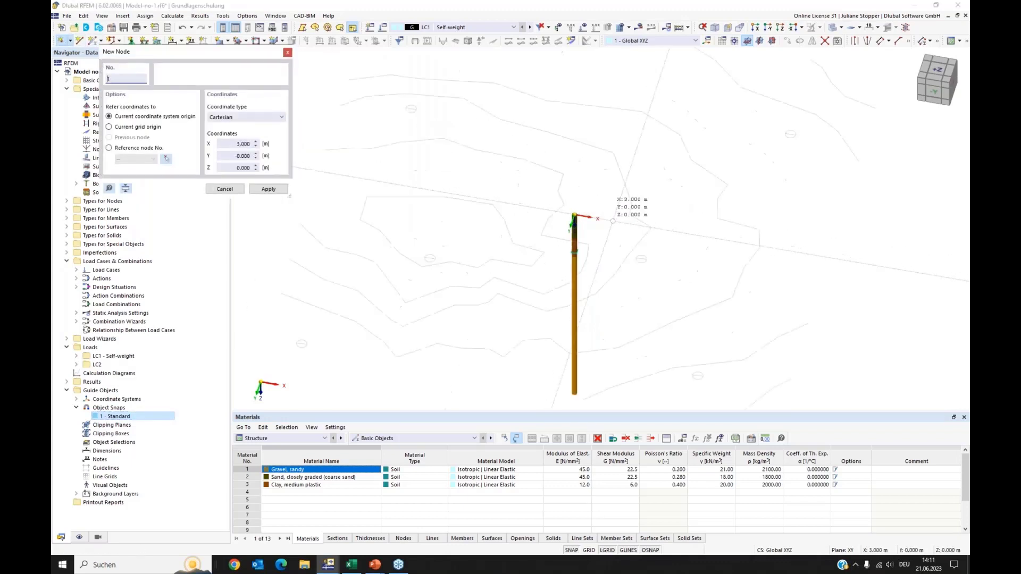
click(553, 199)
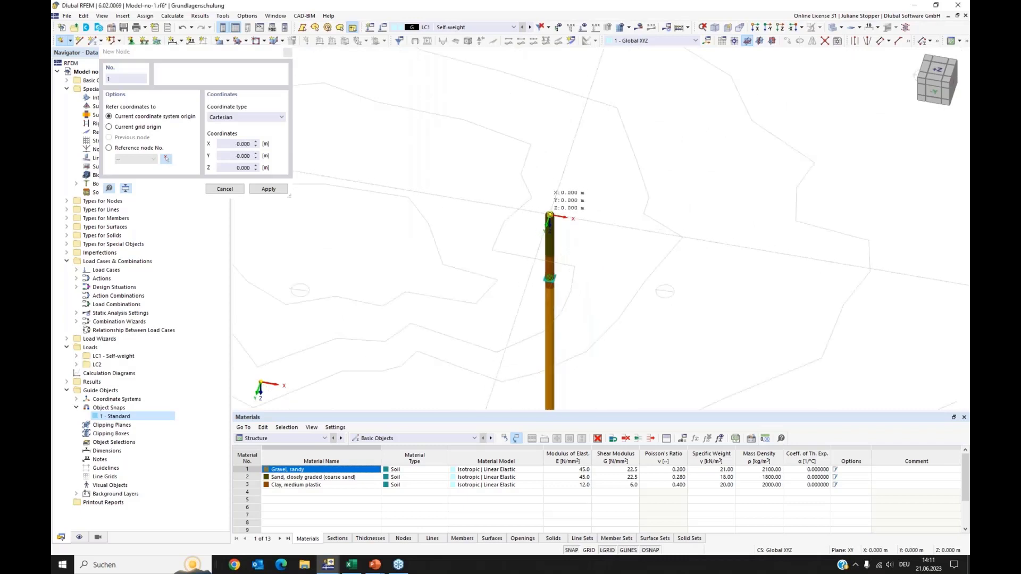
key(Escape)
scroll(553, 181, down, 2)
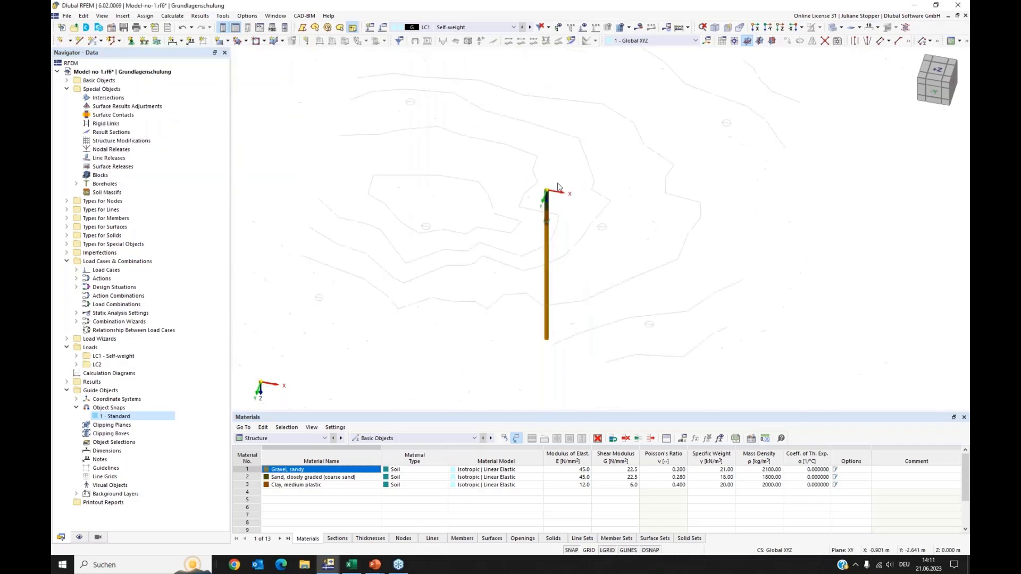
Copy the origin borehole with its node onto the two circular site plan markers in the negative X, positive Y quadrant
scroll(565, 192, down, 1)
scroll(562, 188, down, 3)
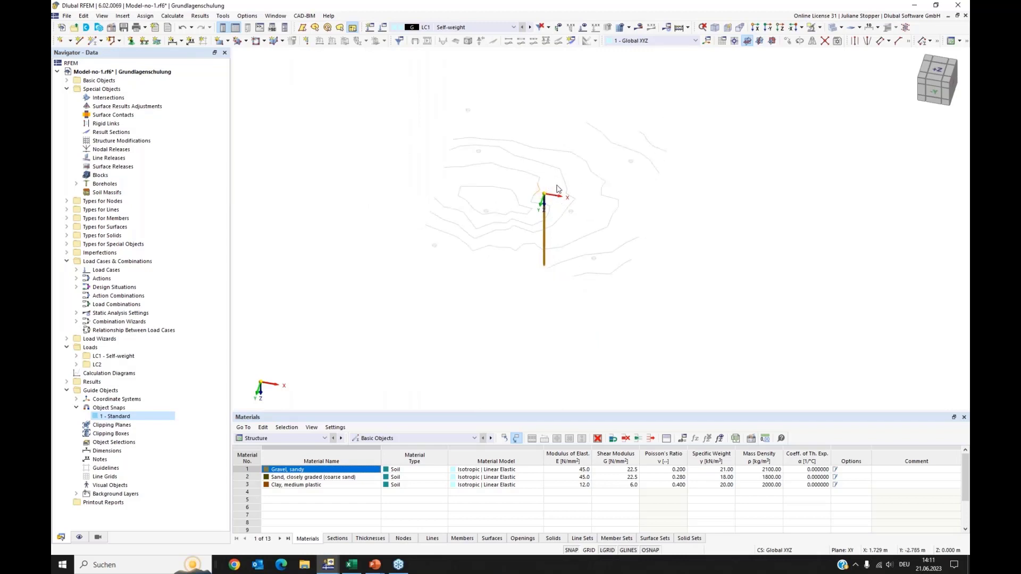
scroll(548, 200, up, 2)
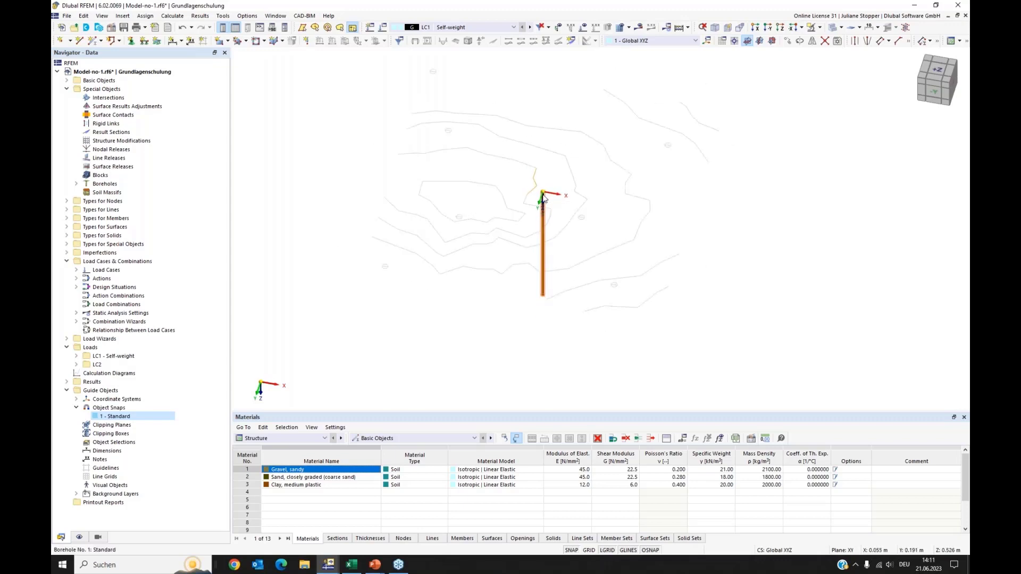
mouse_move(545, 196)
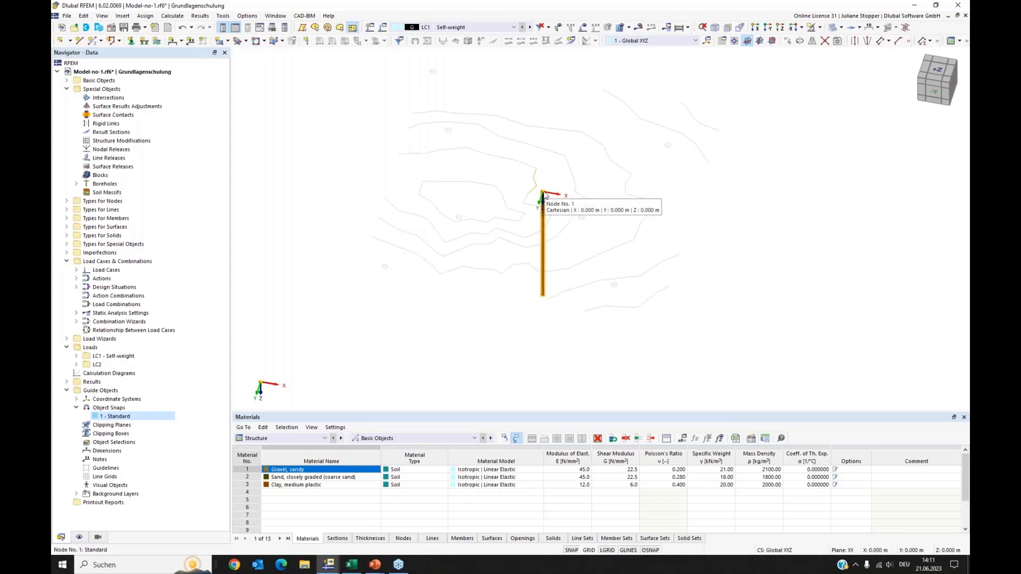
ctrl+drag(543, 195, 385, 268)
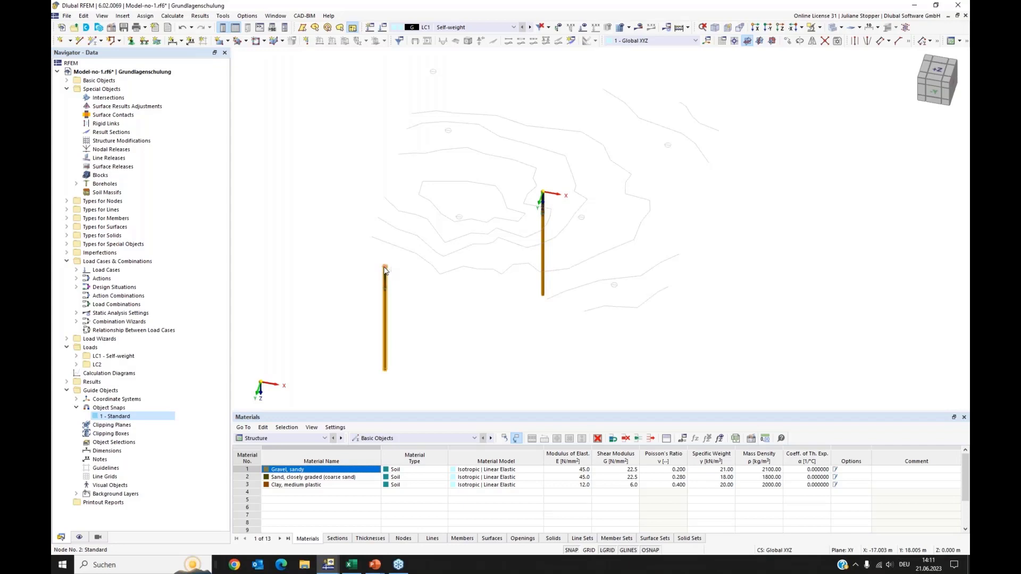
ctrl+drag(386, 269, 460, 223)
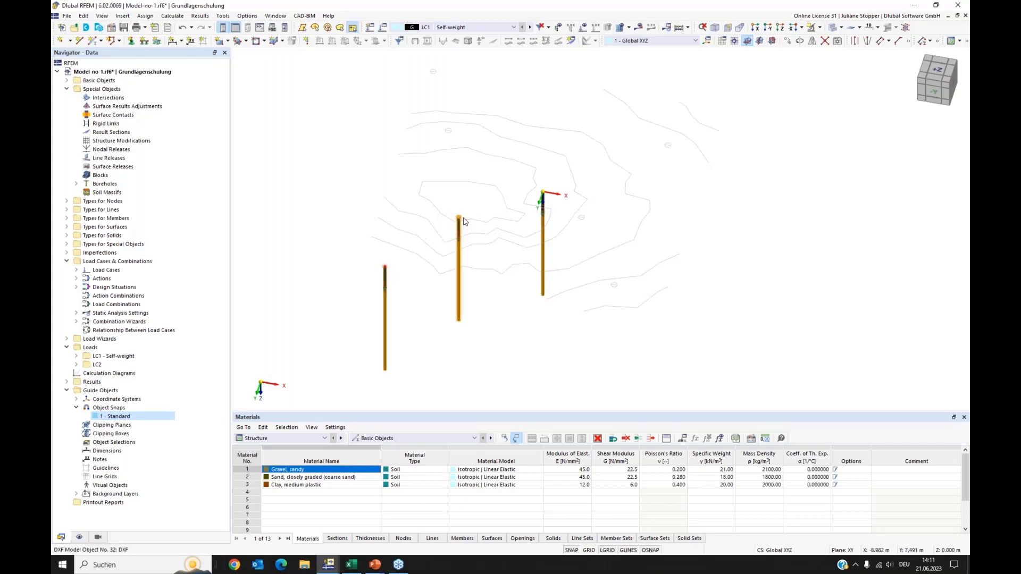
Copy the borehole with its node onto each of the five remaining circular markers of the site plan
middle_drag(489, 184, 486, 220)
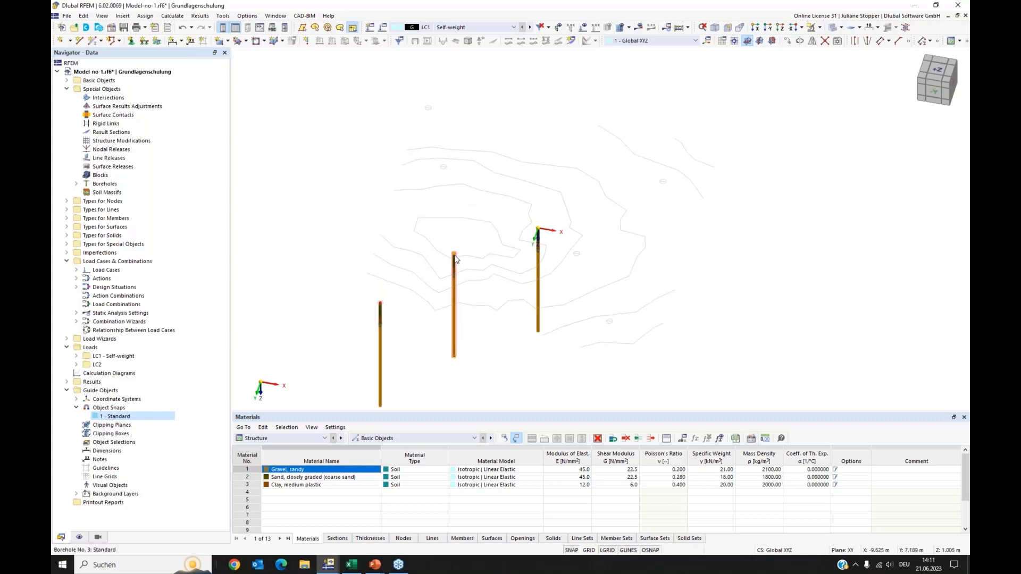
mouse_move(455, 257)
ctrl+mouse_down()
mouse_move(433, 118)
mouse_move(463, 137)
mouse_move(445, 124)
mouse_move(613, 166)
mouse_move(645, 190)
mouse_move(663, 186)
mouse_move(649, 199)
ctrl+mouse_up()
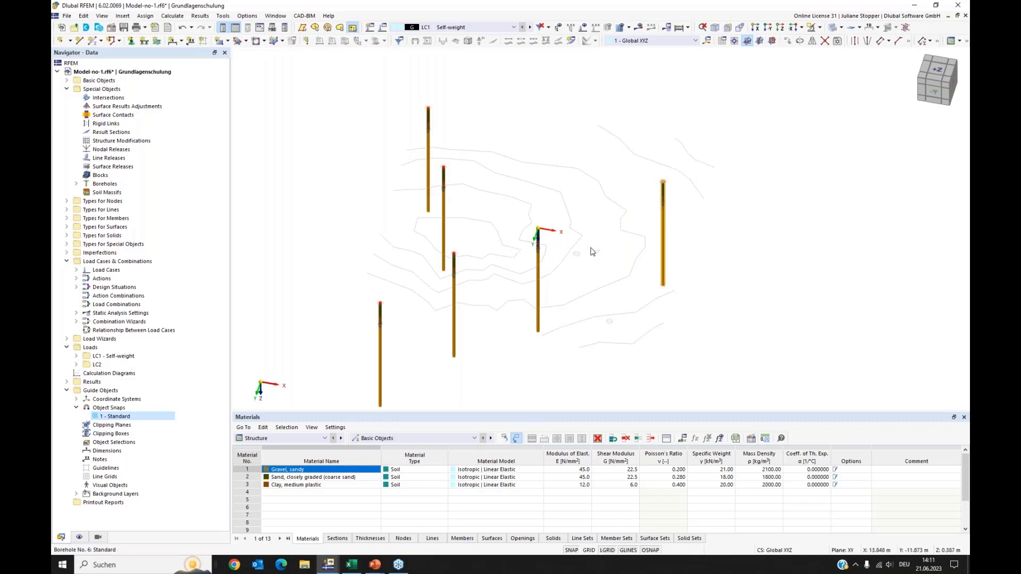
ctrl+drag(587, 254, 610, 324)
scroll(661, 331, down, 3)
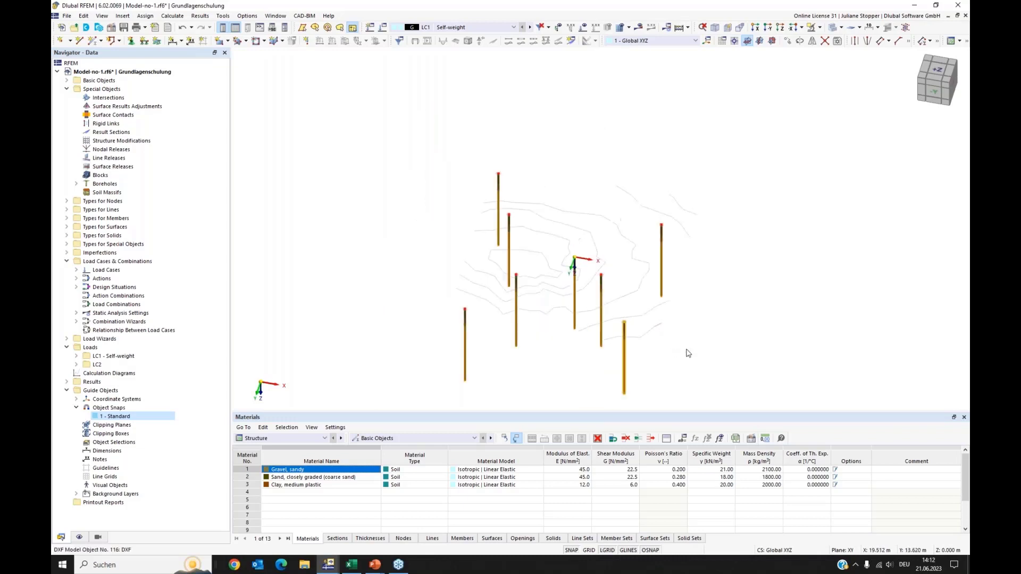
Delete the borehole at the coordinate origin and the nodes at the heads of the remaining boreholes
ctrl+middle_drag(669, 349, 554, 246)
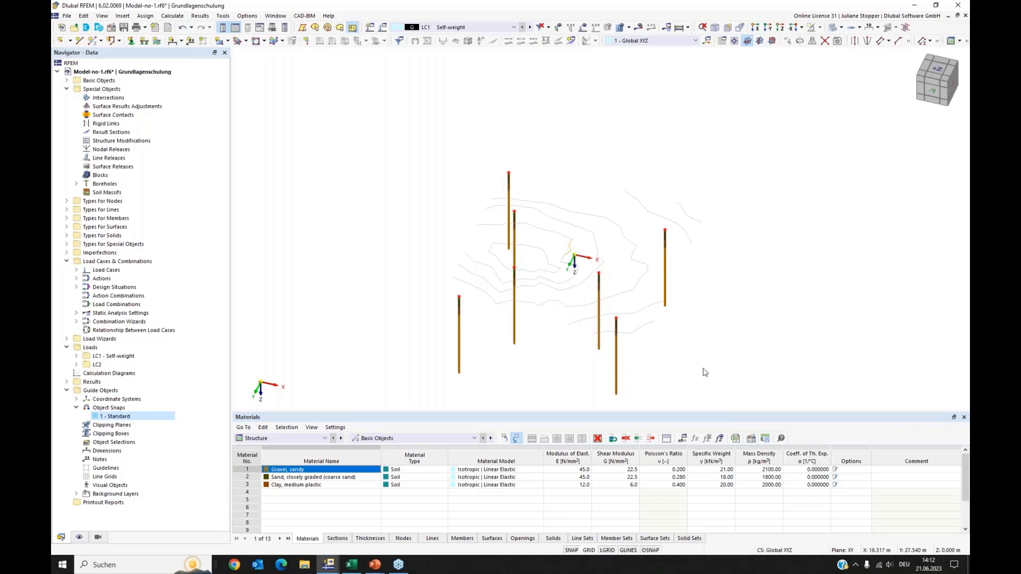
ctrl+middle_drag(713, 362, 594, 357)
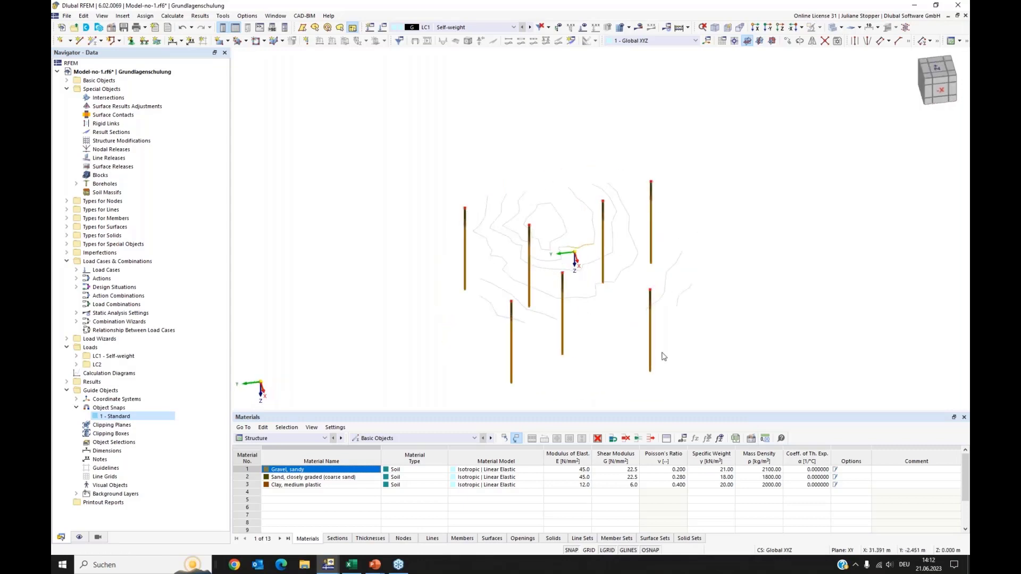
ctrl+middle_drag(439, 323, 466, 203)
drag(448, 214, 670, 259)
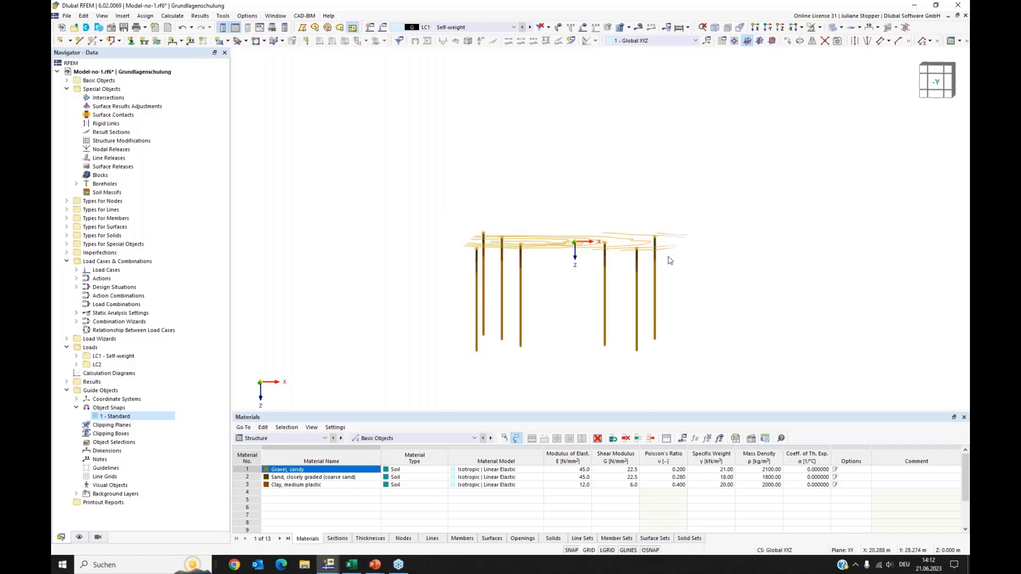
key(F7)
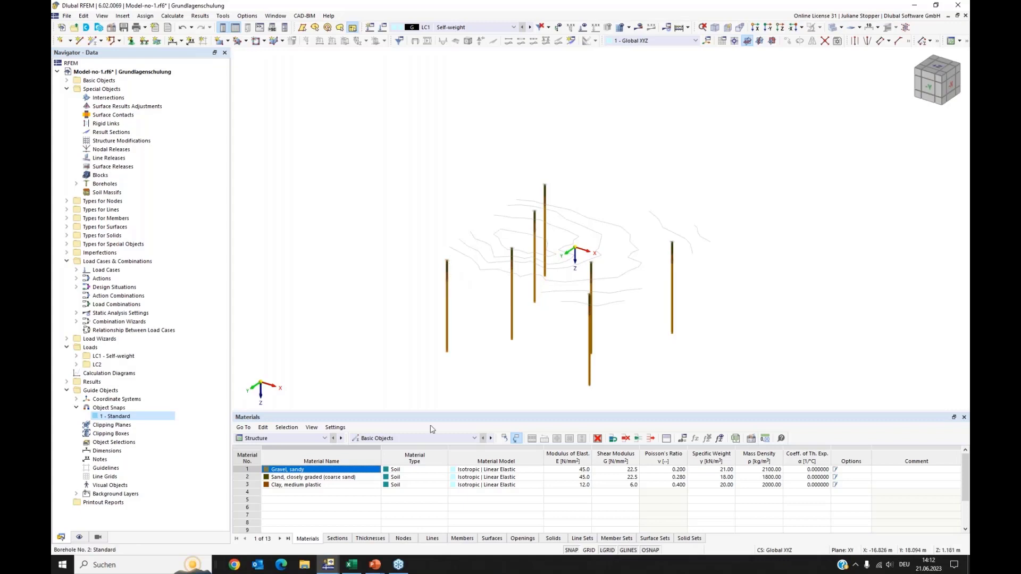
mouse_move(423, 358)
ctrl+middle_down()
mouse_move(490, 340)
mouse_move(434, 341)
mouse_move(432, 355)
ctrl+middle_up()
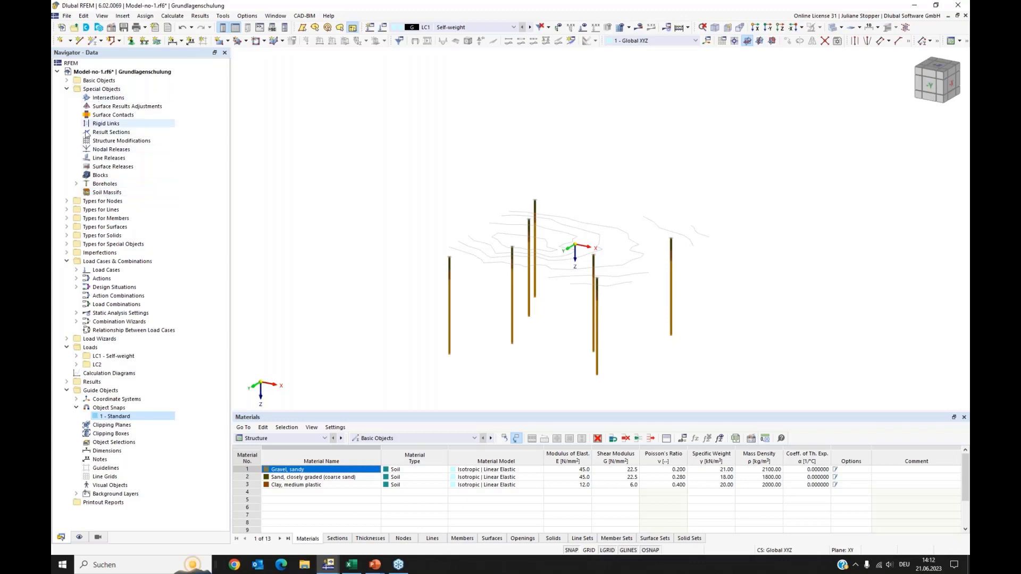
Start a new soil massif generated from boreholes and assign boreholes 2-8 to it by selecting them in the model
click(97, 194)
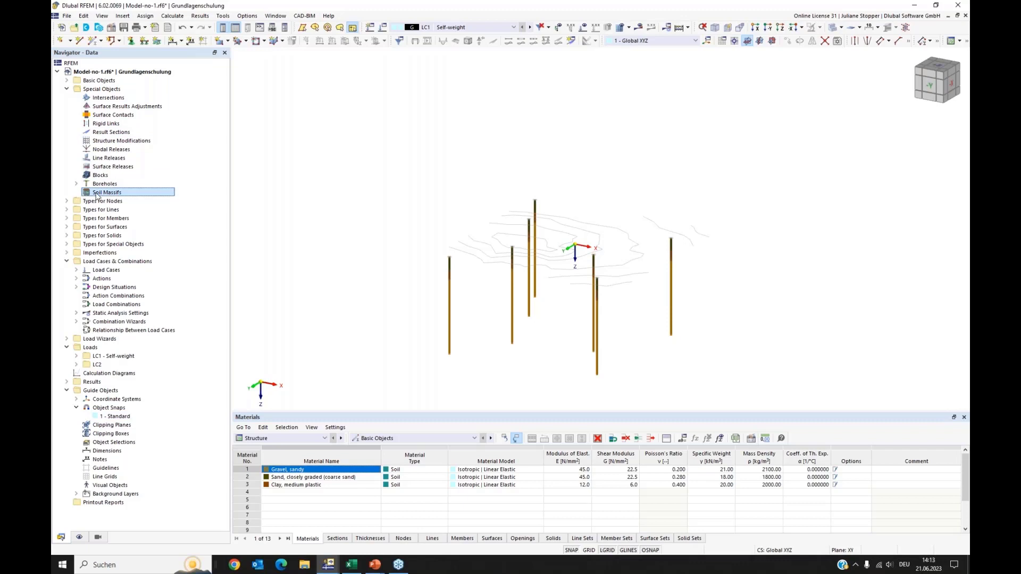
right_click(101, 195)
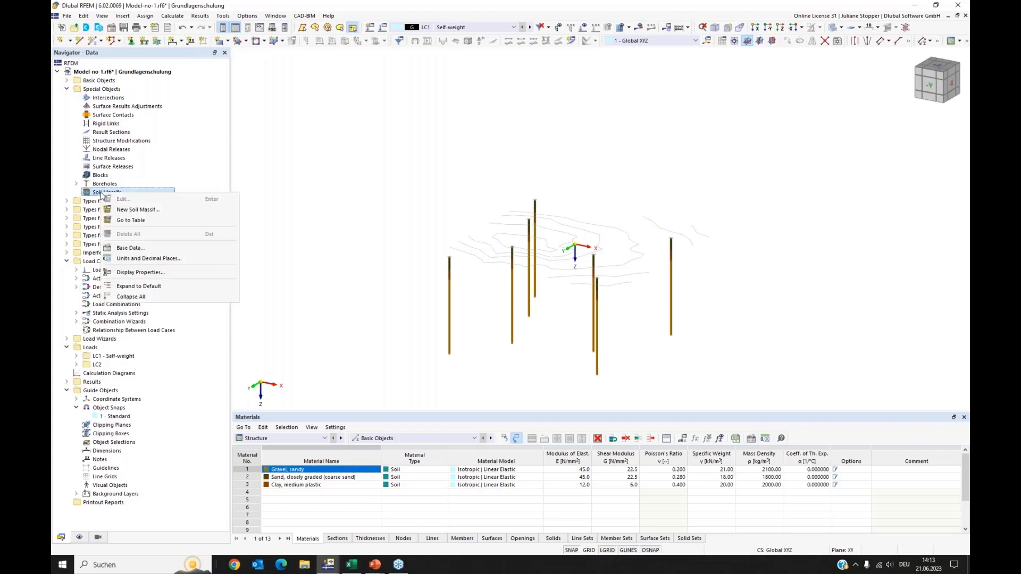
click(134, 209)
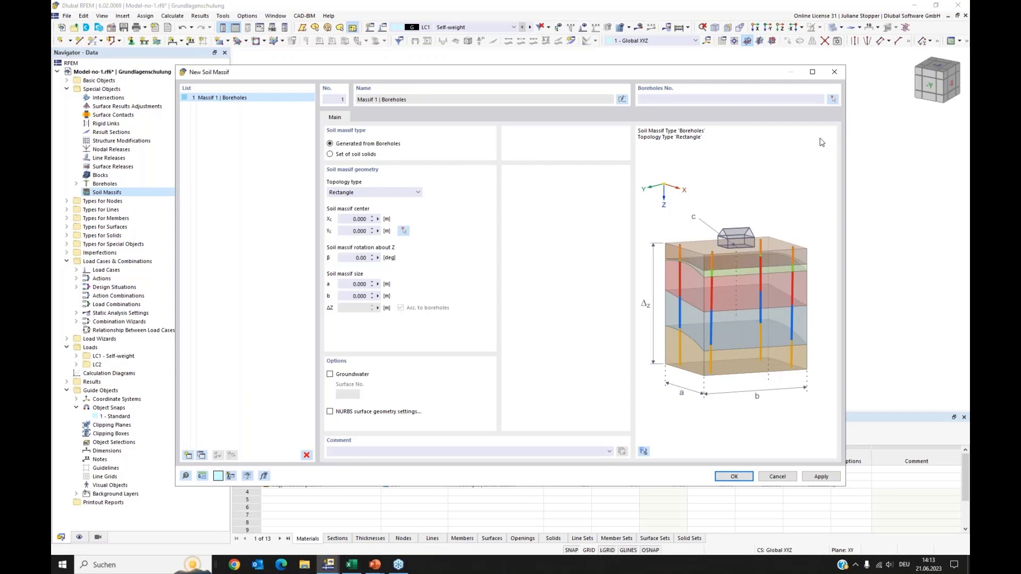
click(667, 101)
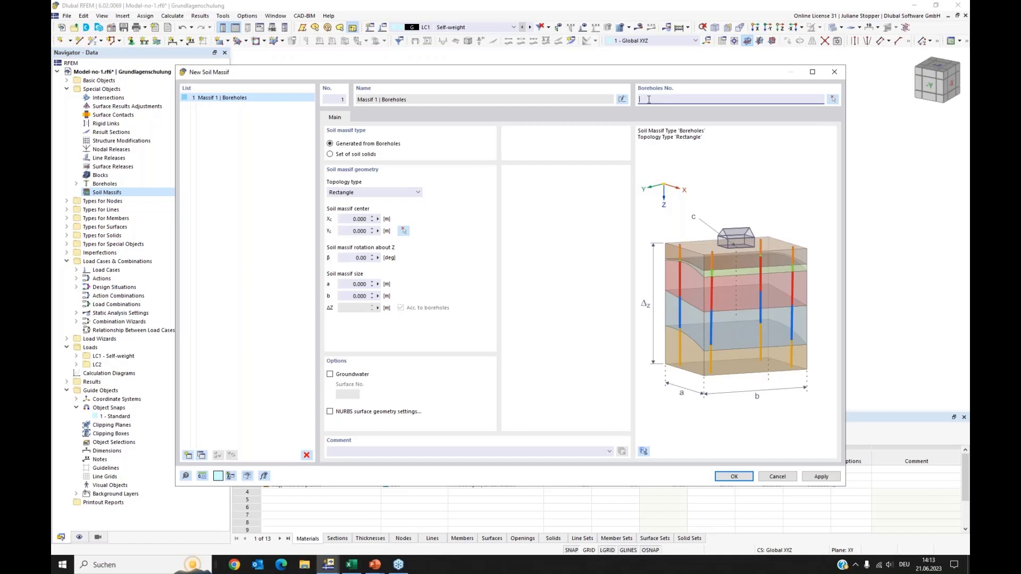
click(833, 99)
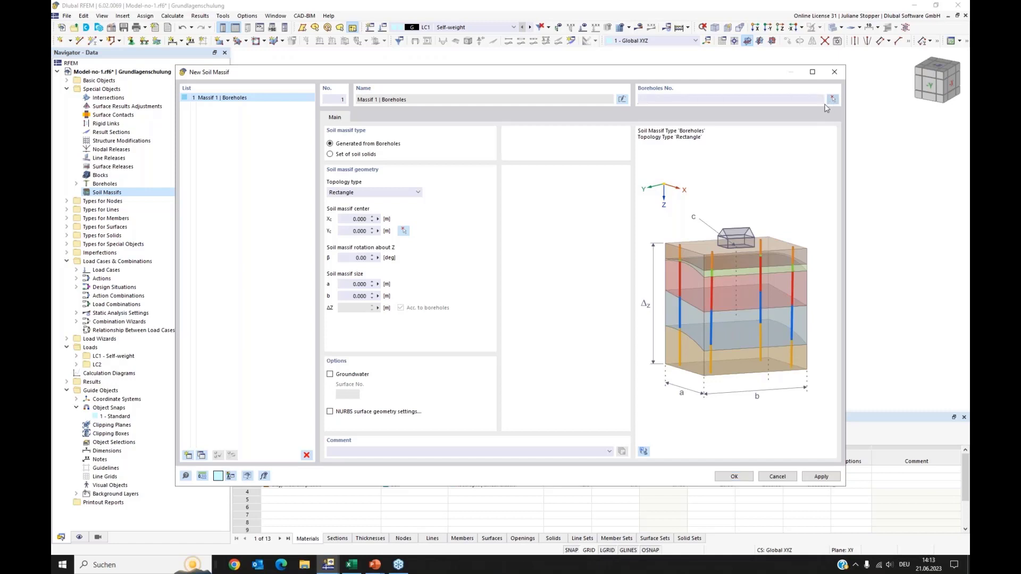
drag(472, 142, 751, 322)
drag(473, 322, 420, 397)
click(193, 141)
Set the rectangular soil massif's size a and b to 40 m, centered at the origin, enable Groundwater, and generate it
click(357, 219)
click(361, 231)
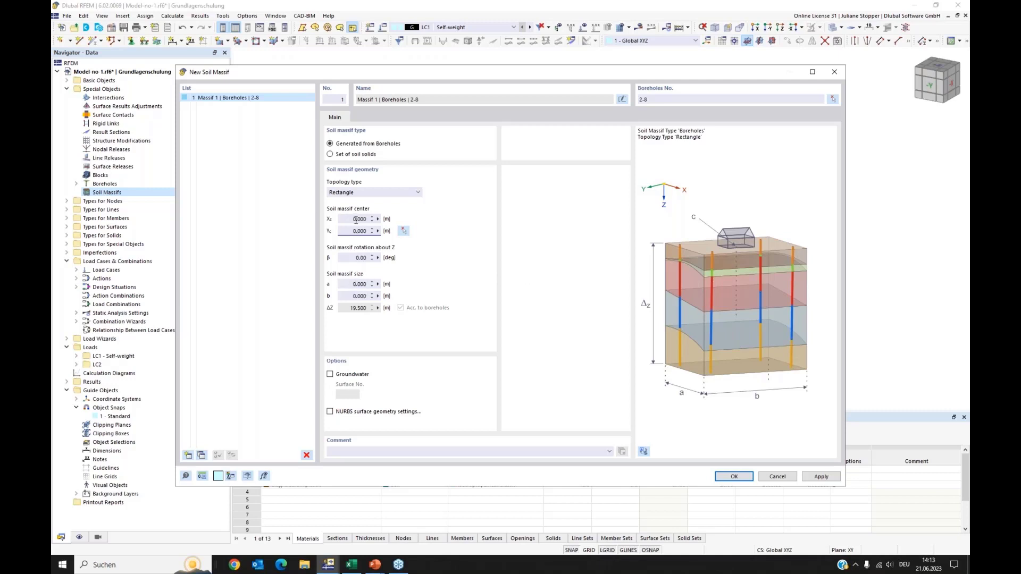
click(344, 284)
key(Tab)
text(40)
click(365, 284)
click(329, 375)
click(733, 477)
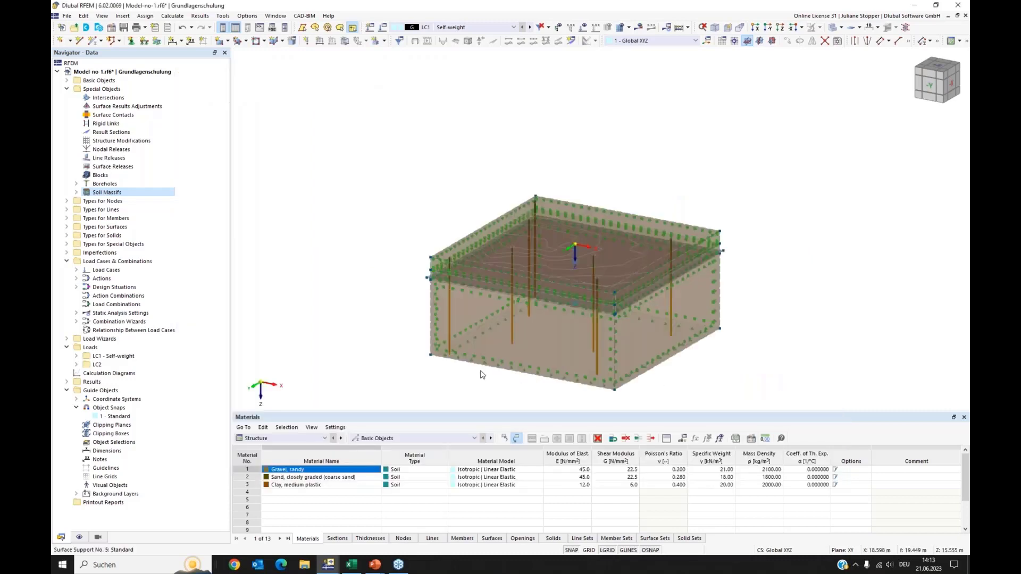
Display the soil massif as a Solid Model with its rendered colors based on Object Property
ctrl+middle_drag(733, 380, 632, 393)
ctrl+middle_drag(686, 319, 838, 115)
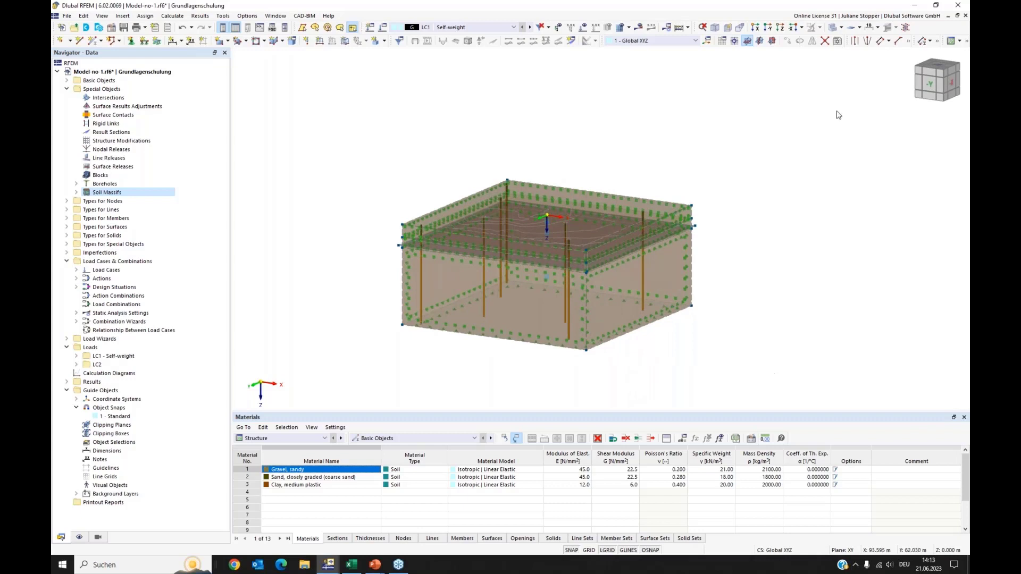
click(842, 27)
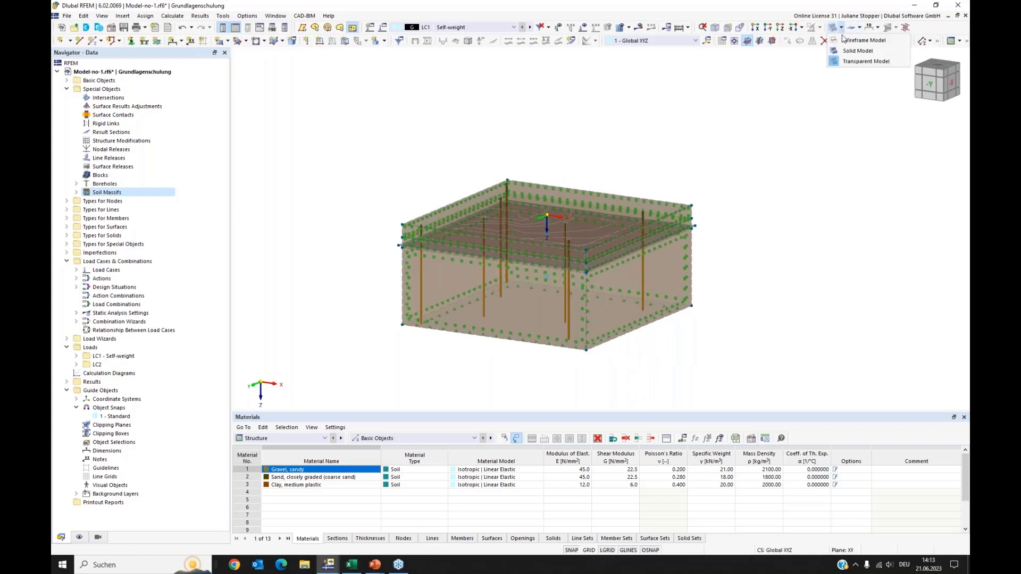
click(833, 53)
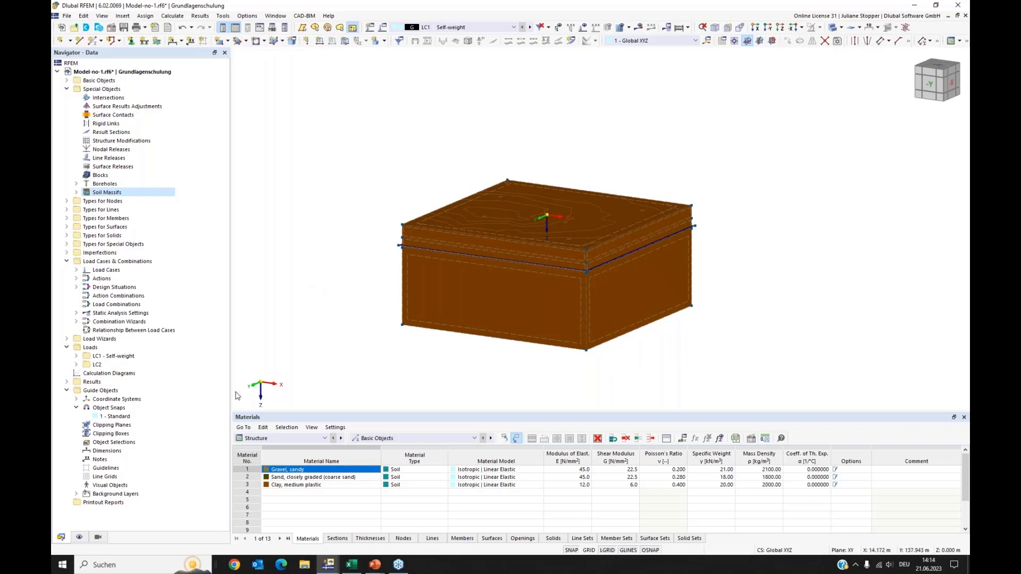
click(79, 539)
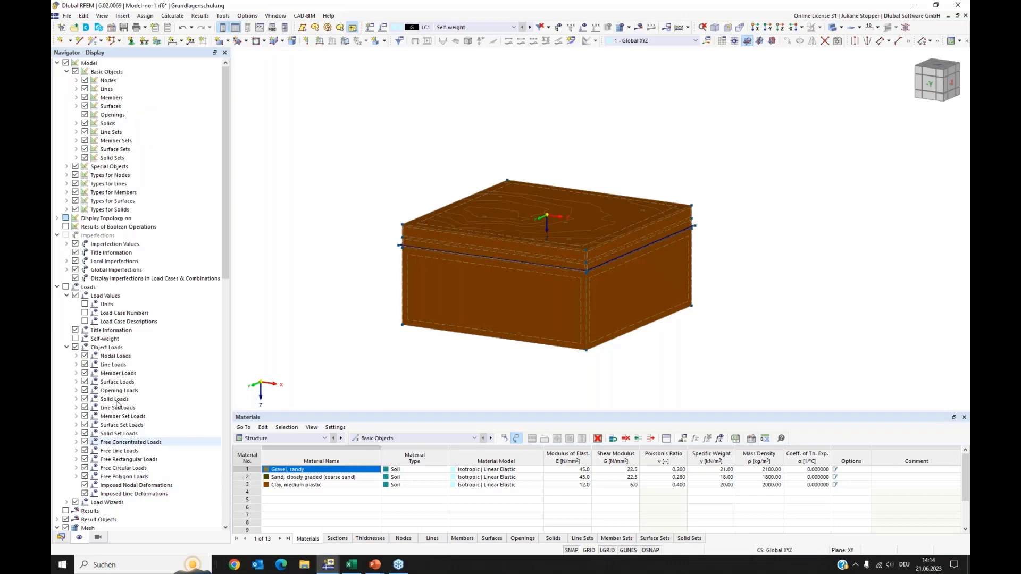
scroll(118, 399, down, 5)
scroll(118, 400, down, 6)
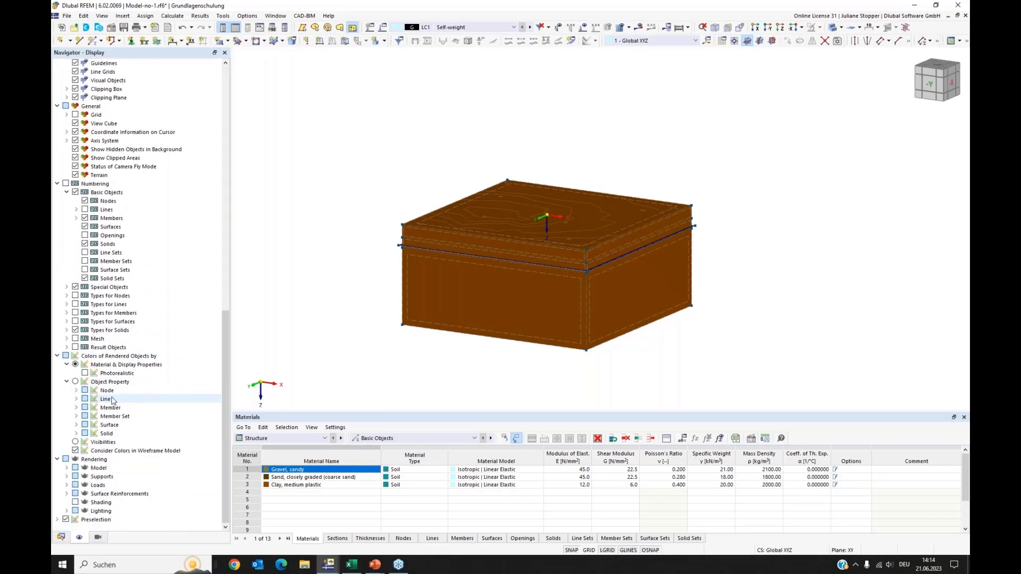
click(75, 382)
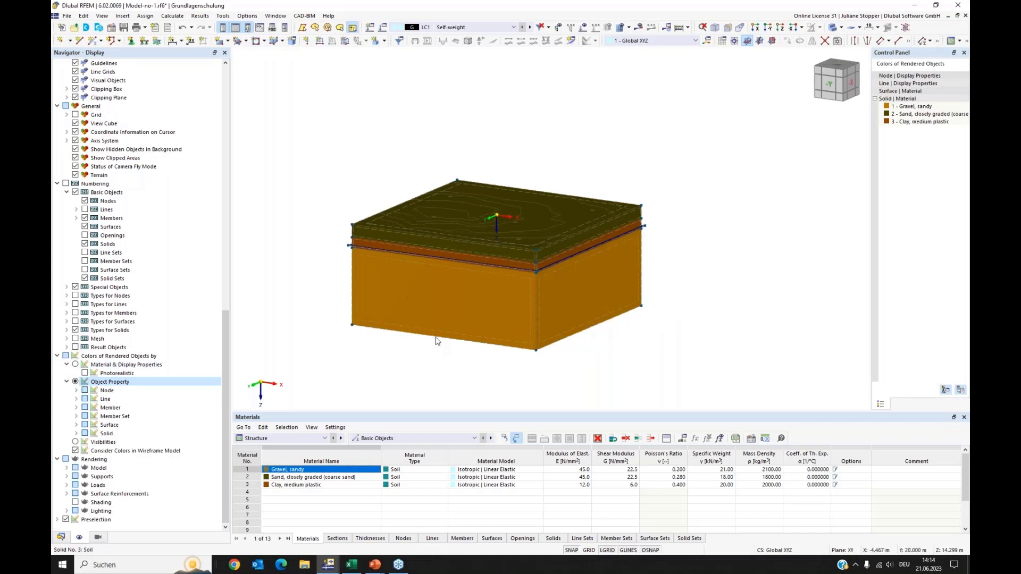
click(60, 537)
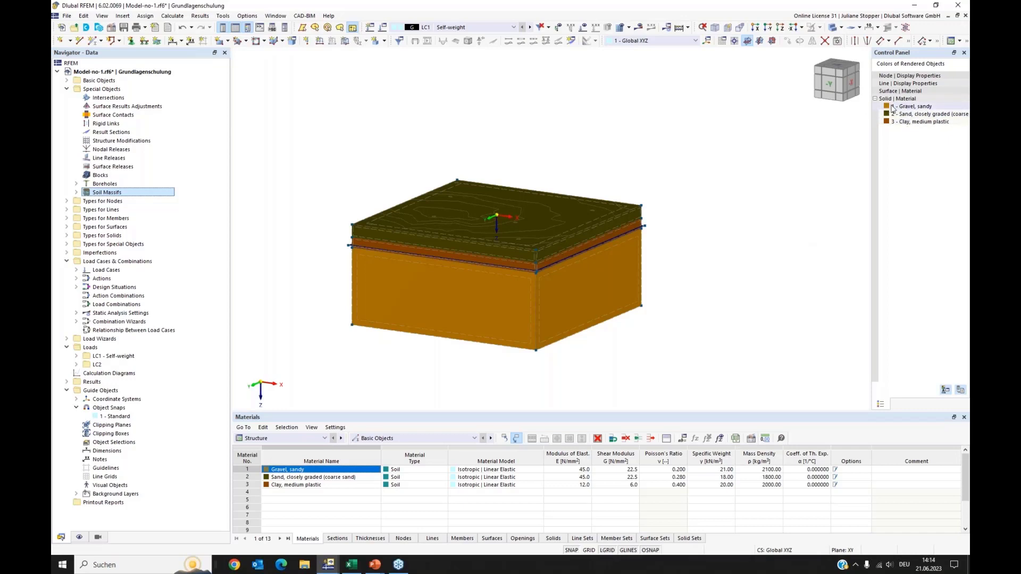
Highlight the generated sand, clay and gravel solids one at a time in the model to compare their layers
middle_drag(329, 142, 343, 144)
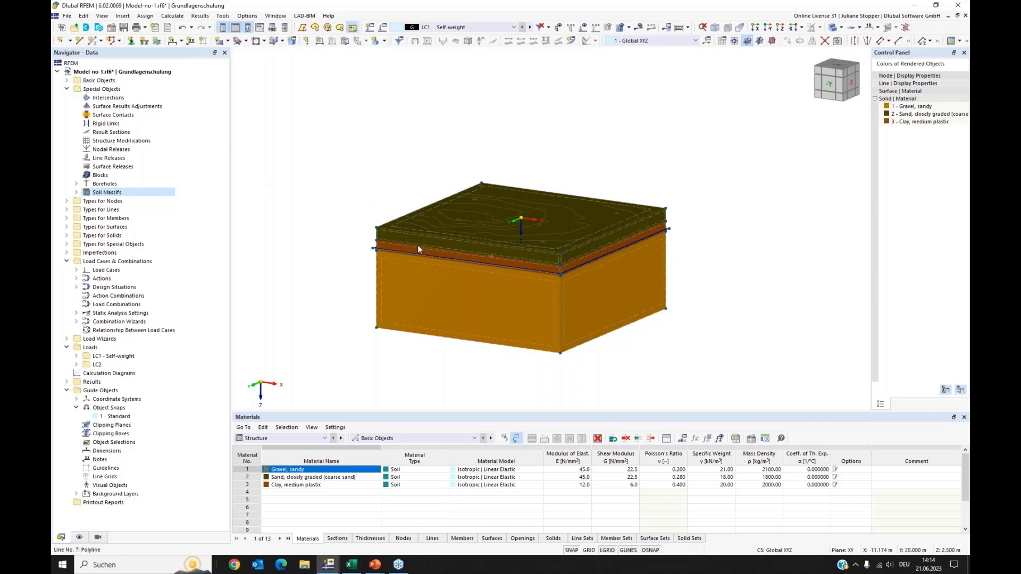
scroll(389, 226, up, 2)
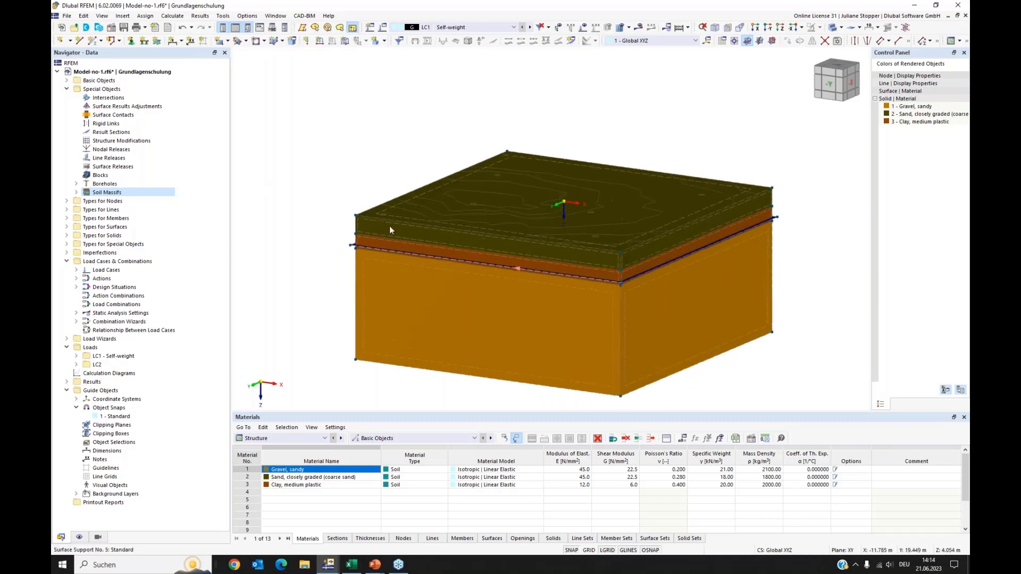
middle_drag(371, 180, 350, 175)
click(67, 80)
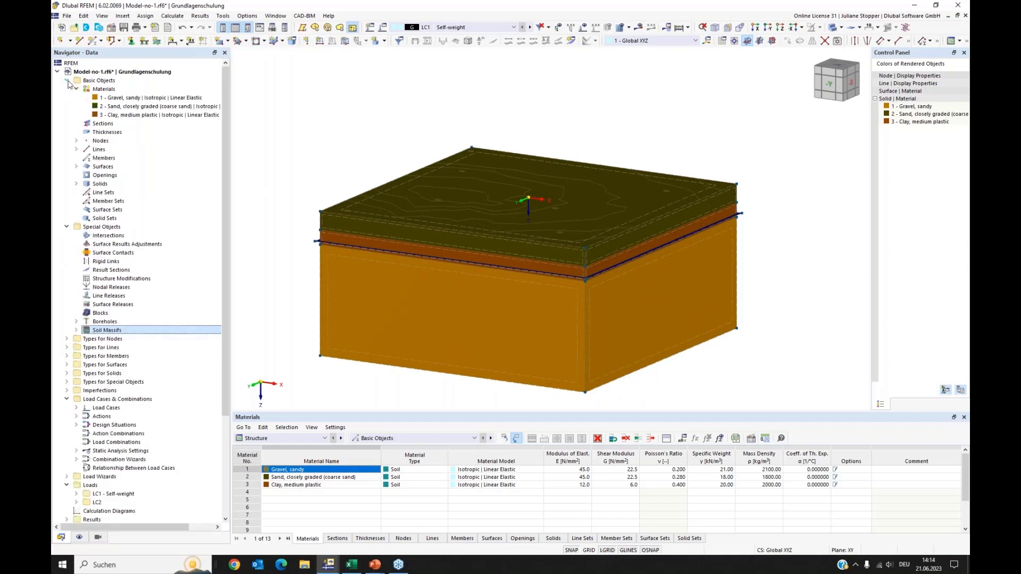
click(76, 184)
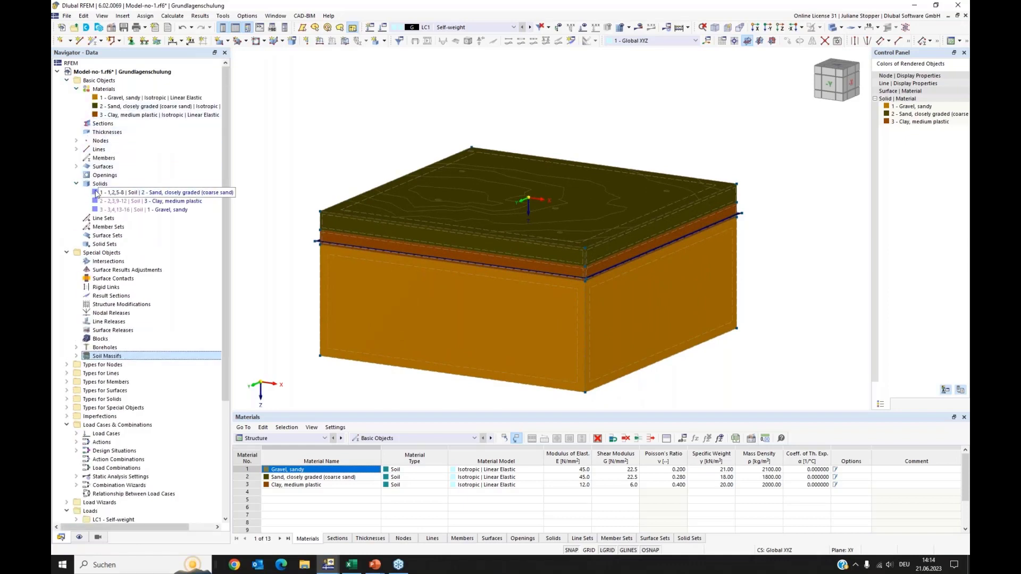
click(96, 193)
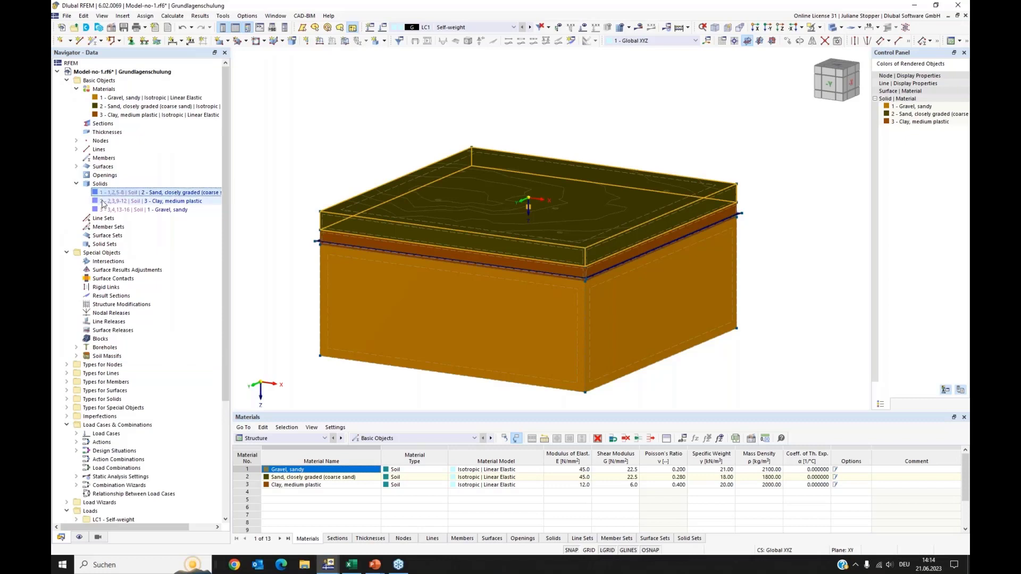
click(107, 203)
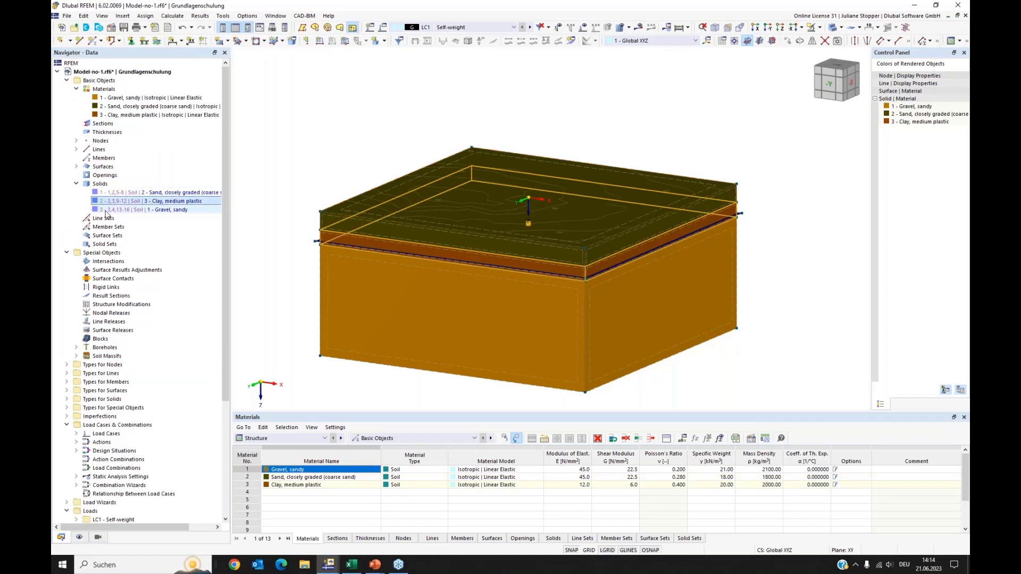
click(106, 211)
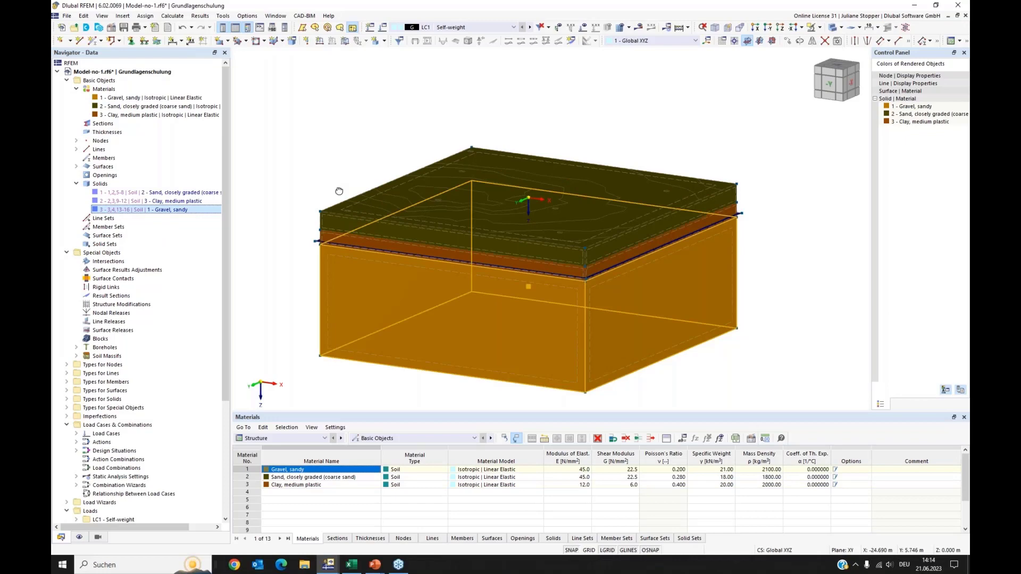
Examine the groundwater surface where it protrudes at the corner of the soil massif
scroll(311, 248, up, 6)
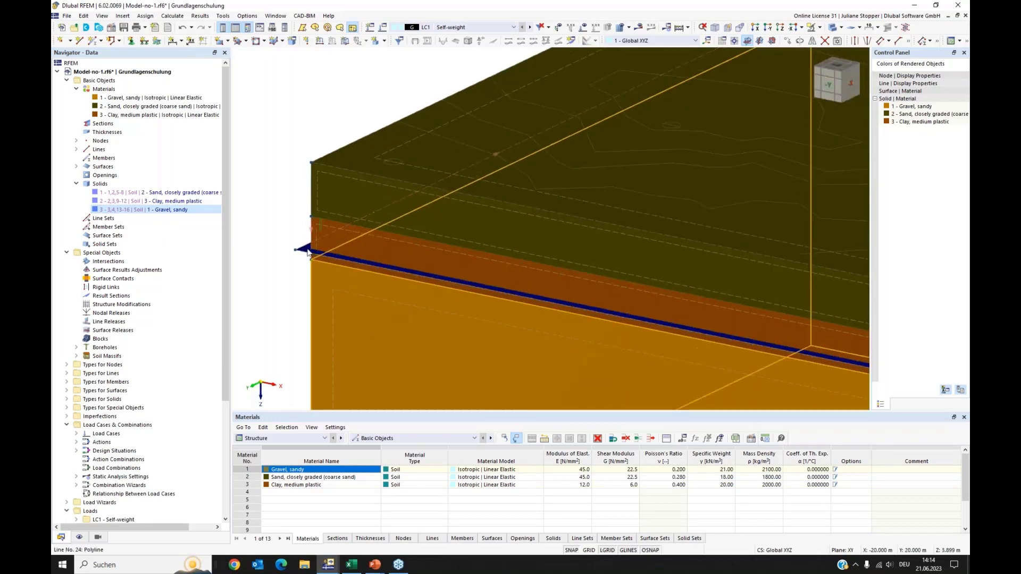
scroll(307, 251, up, 3)
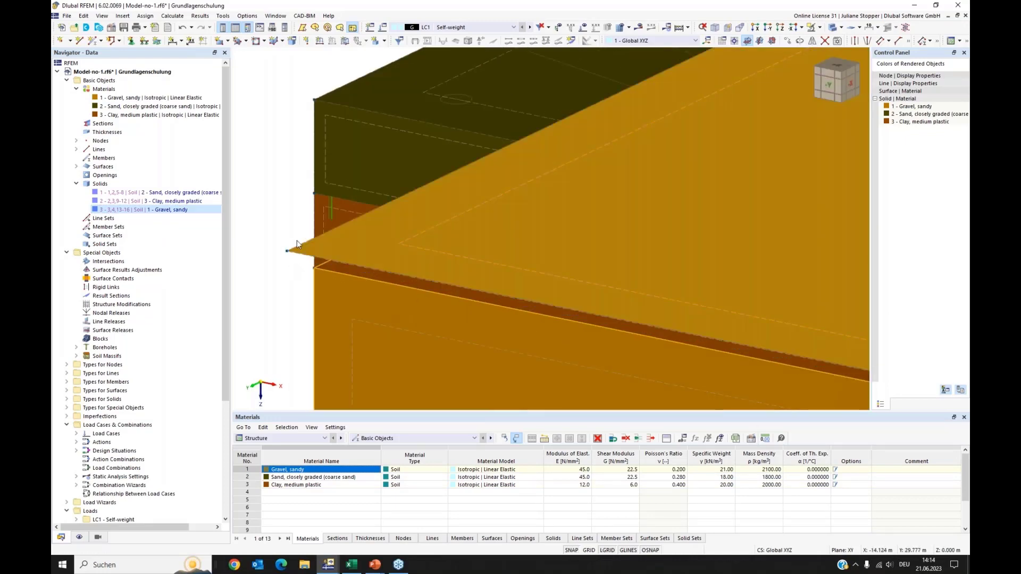
scroll(297, 244, down, 3)
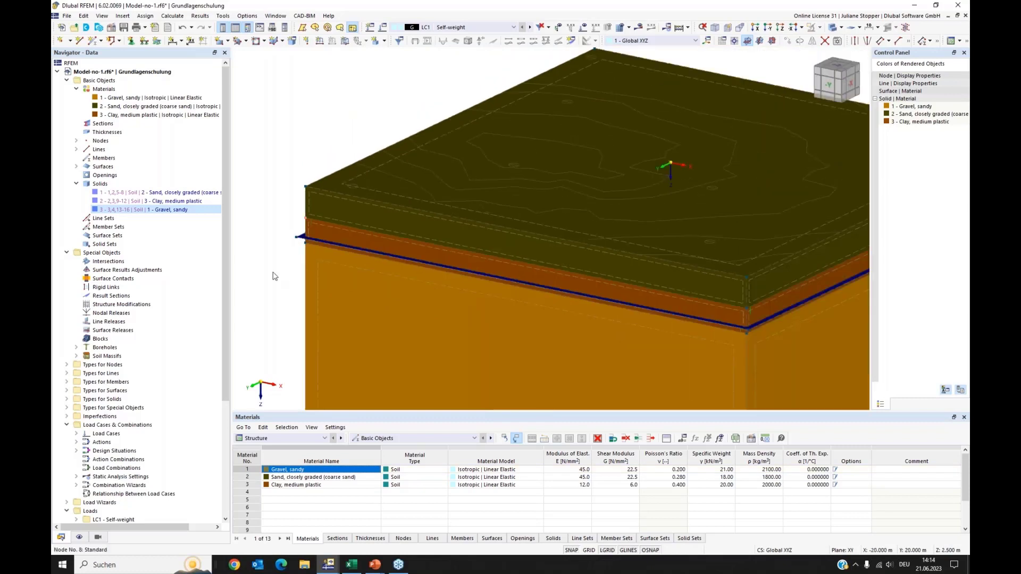
List the generated surface supports and highlight support no. 6 to examine where it acts on the massif
click(66, 391)
click(76, 399)
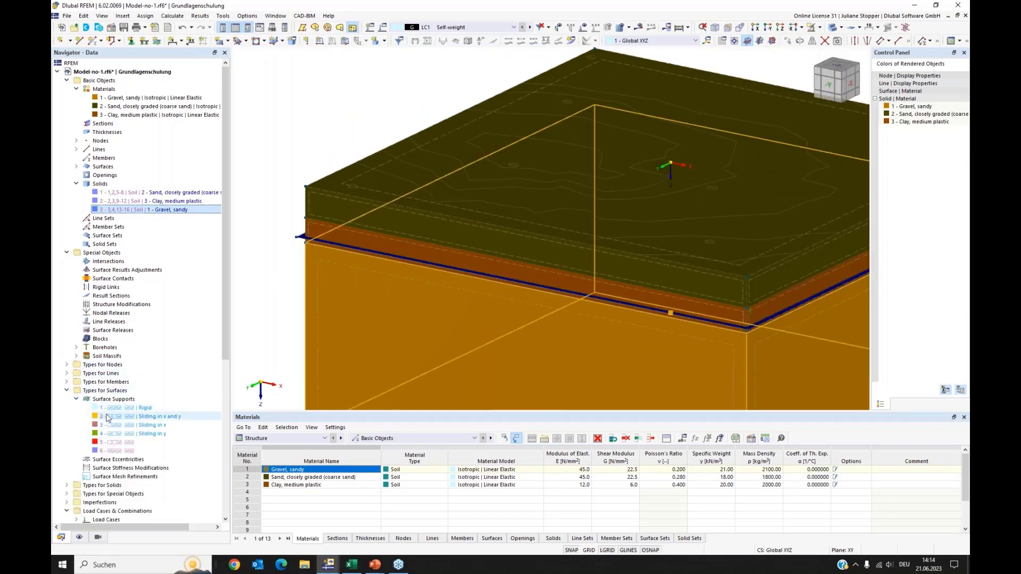
click(113, 451)
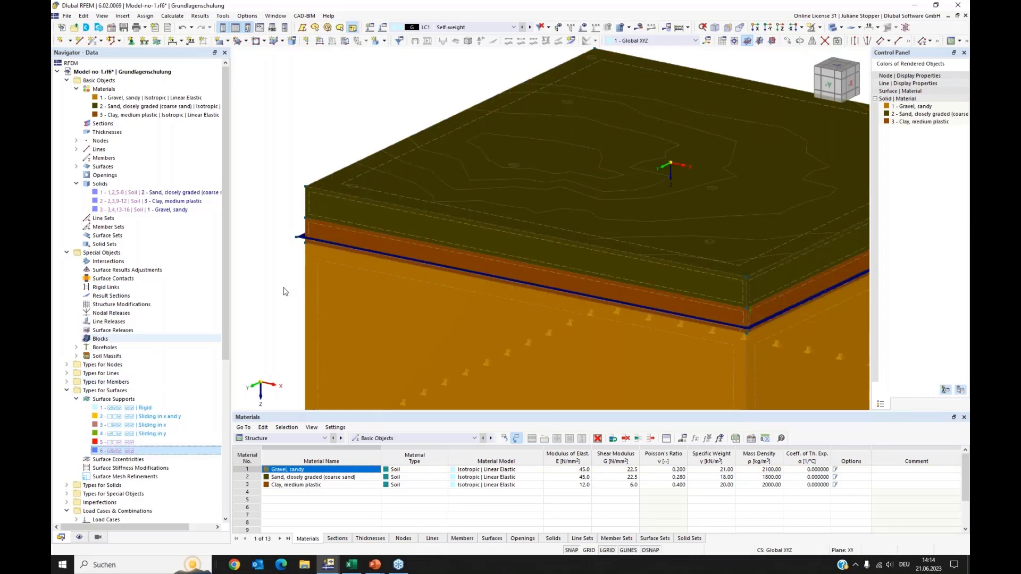
scroll(471, 174, down, 1)
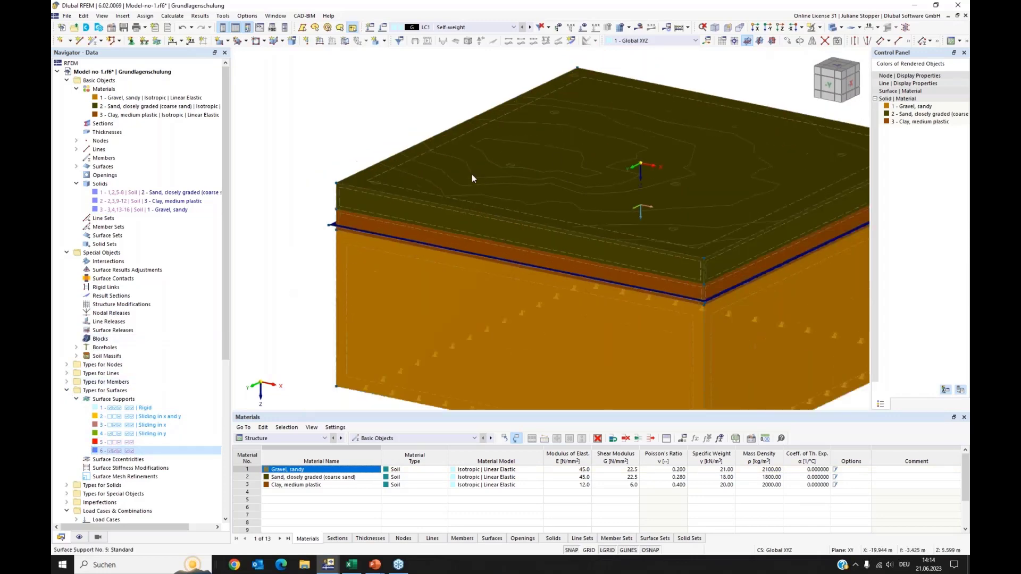
scroll(471, 174, down, 1)
scroll(787, 74, down, 1)
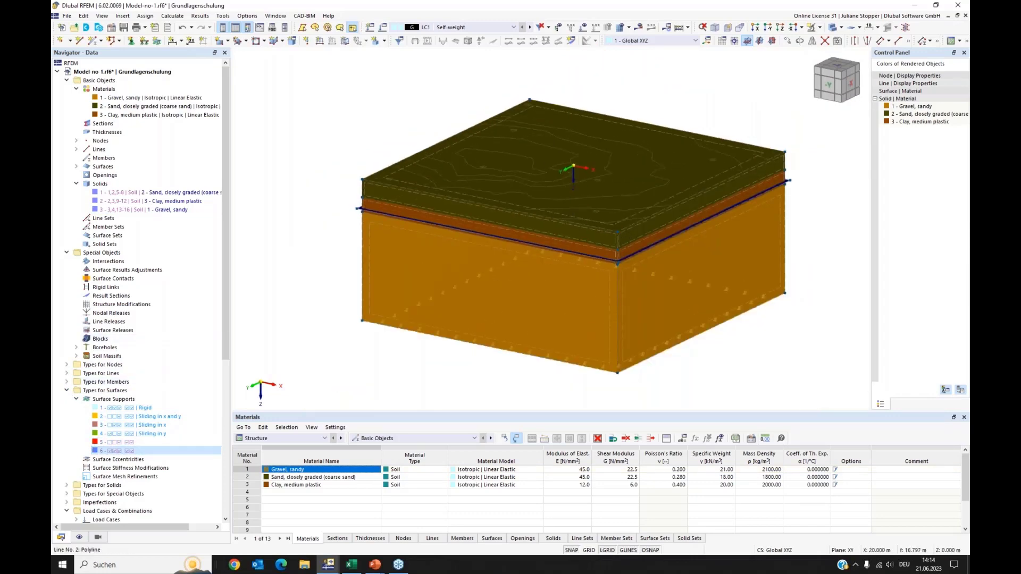
Display the soil massif as a Wireframe Model and examine the surface supports on its sides and base
click(842, 28)
click(861, 43)
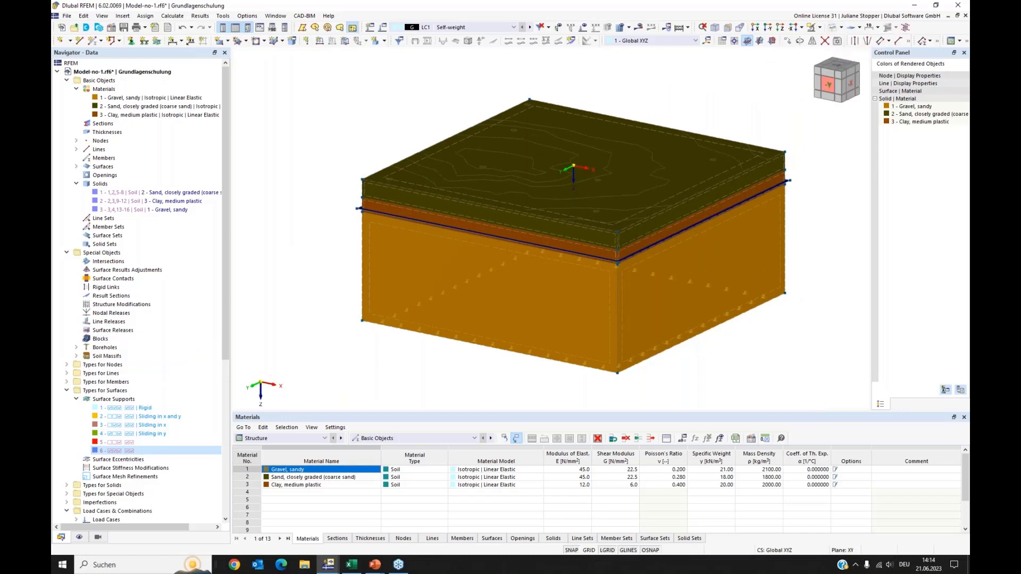
ctrl+middle_drag(736, 347, 556, 336)
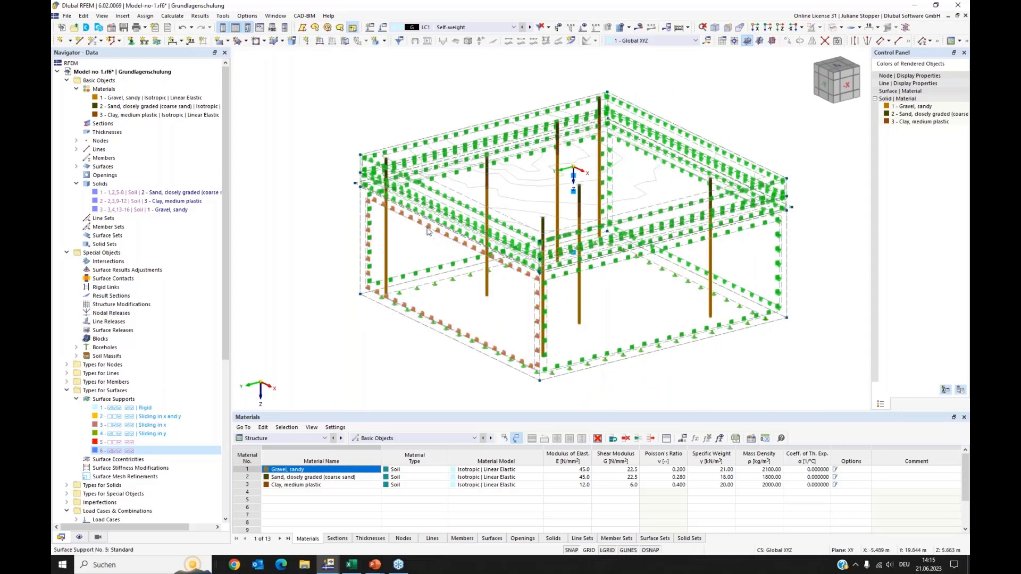
Check the surface supports around the wireframe soil massif, restore its solid display, and save the model
scroll(428, 239, up, 5)
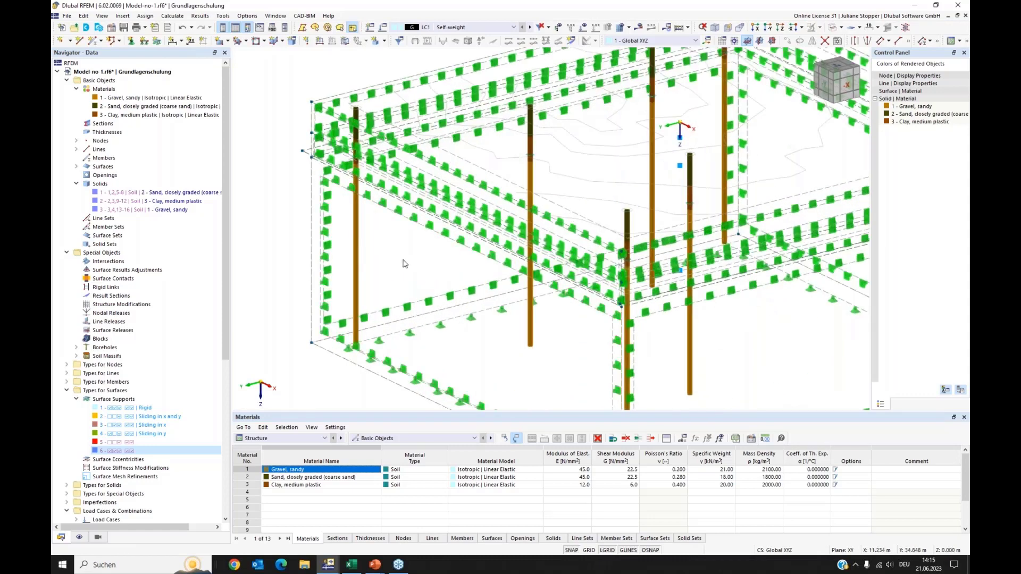
scroll(402, 250, down, 5)
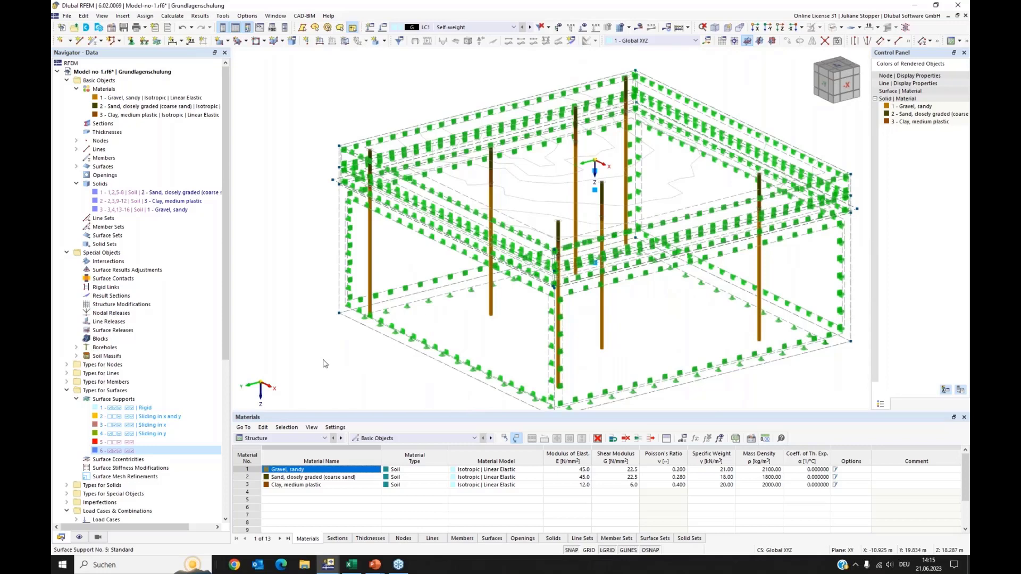
scroll(291, 237, down, 1)
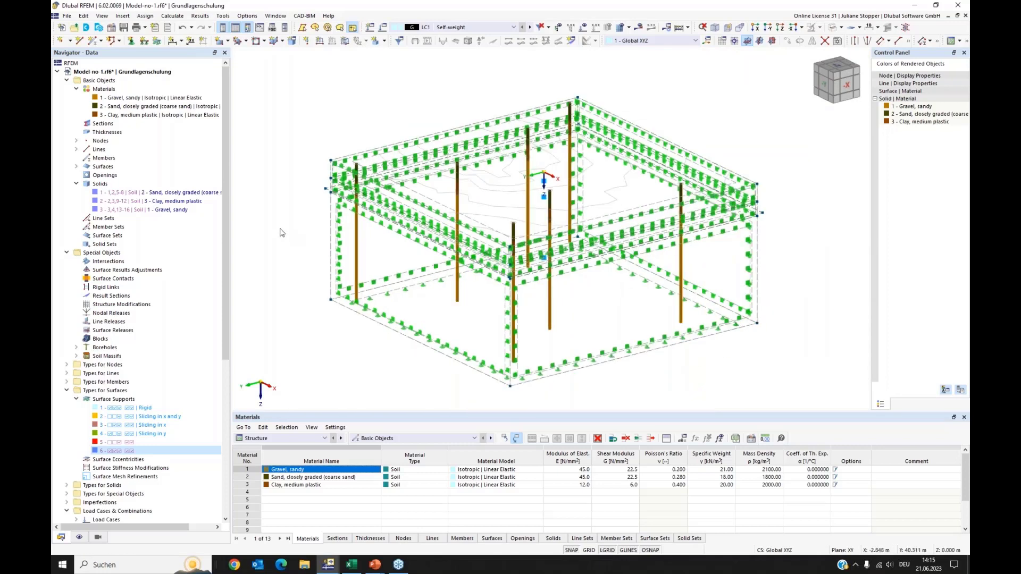
ctrl+middle_drag(286, 227, 301, 255)
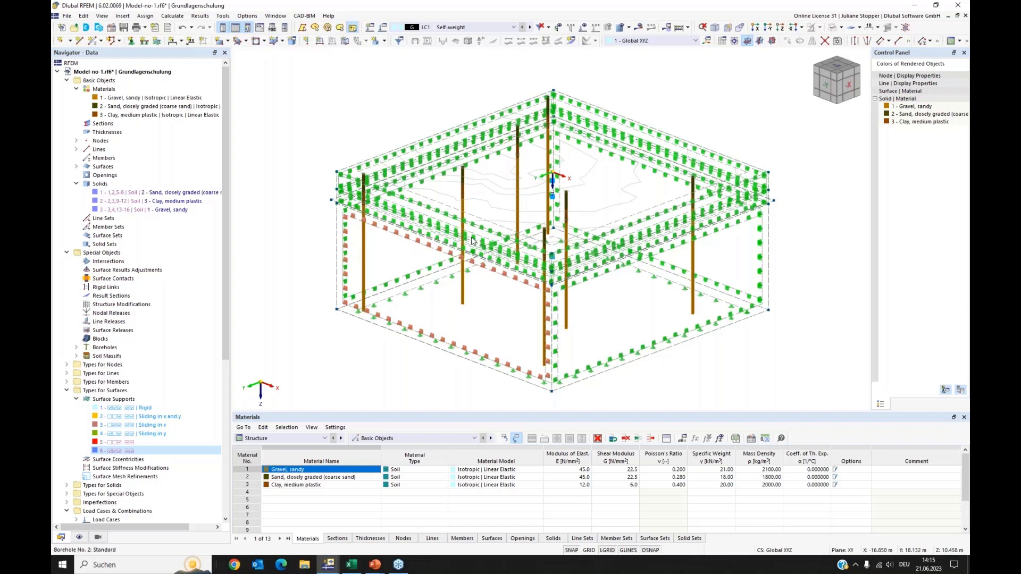
click(833, 29)
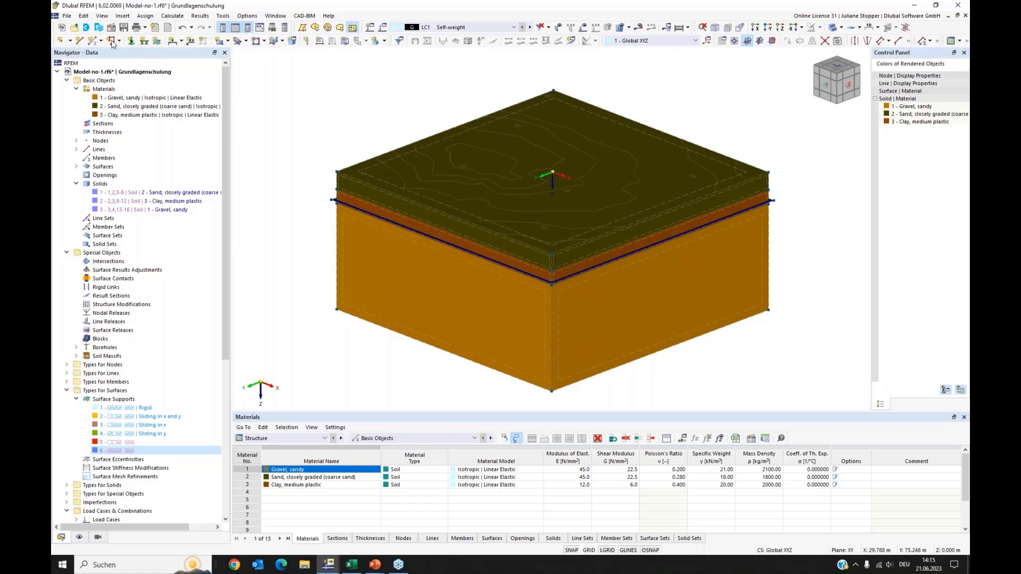
click(124, 27)
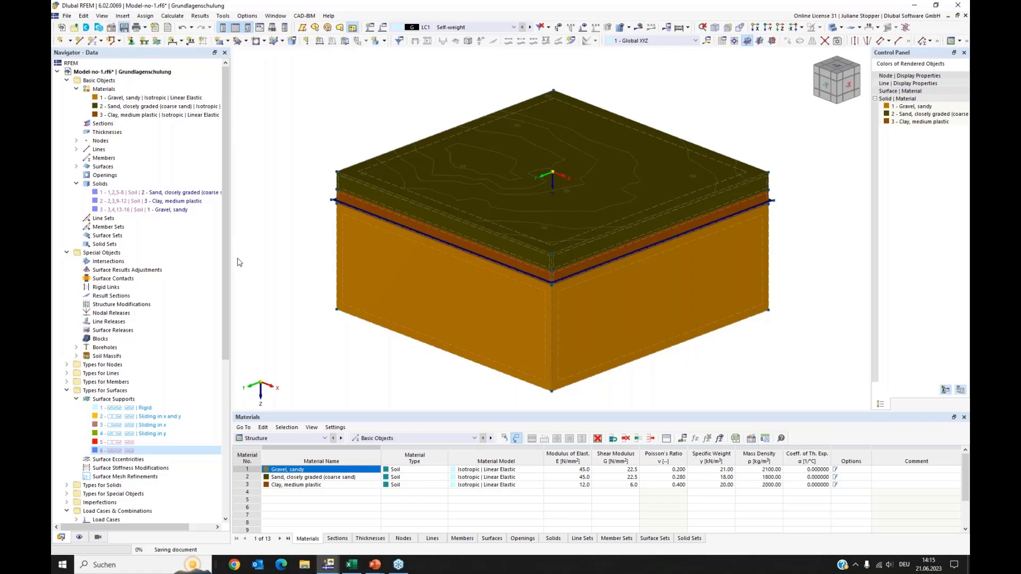
Switch to the empty RFEM window and select geländeschnitt.dxf from the 02_GeologGeländeschitt-dxf folder for DXF import
mouse_move(326, 567)
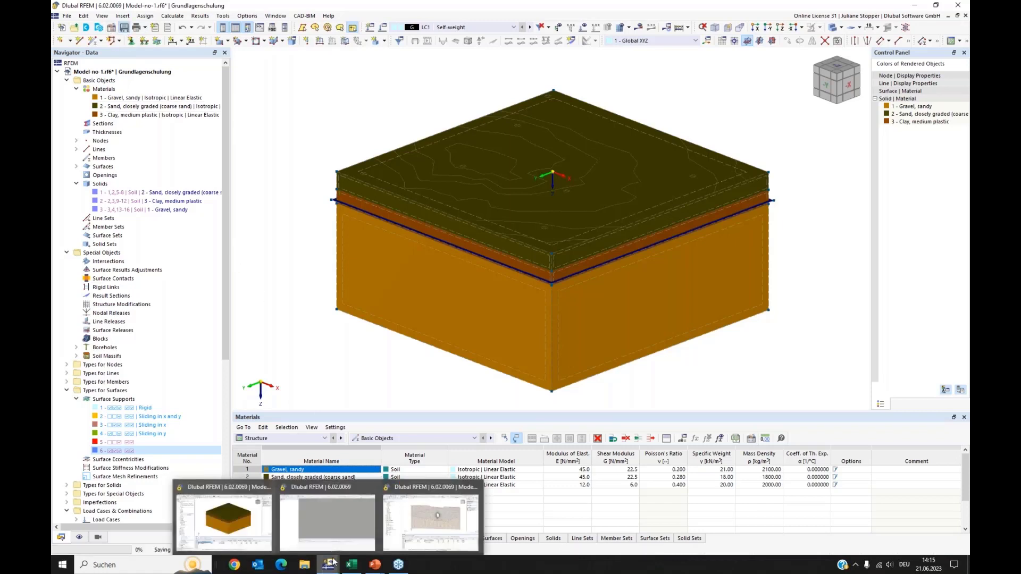
click(326, 513)
key(Escape)
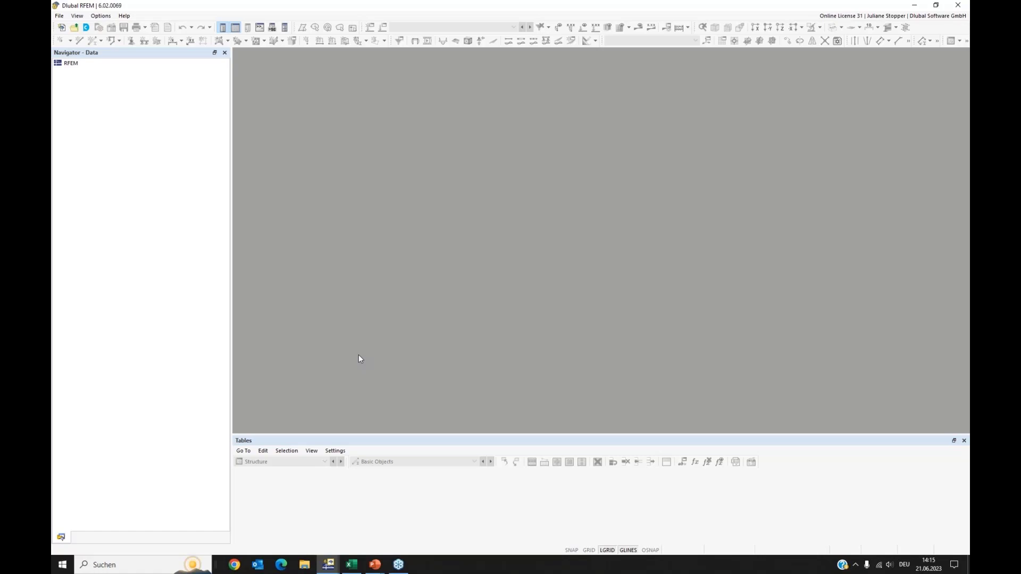
click(60, 17)
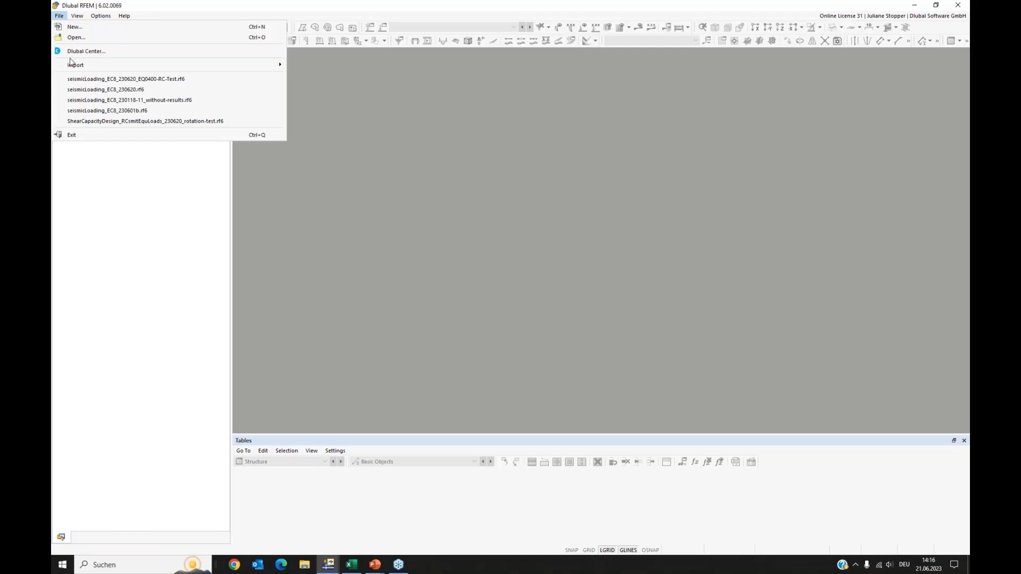
mouse_move(78, 66)
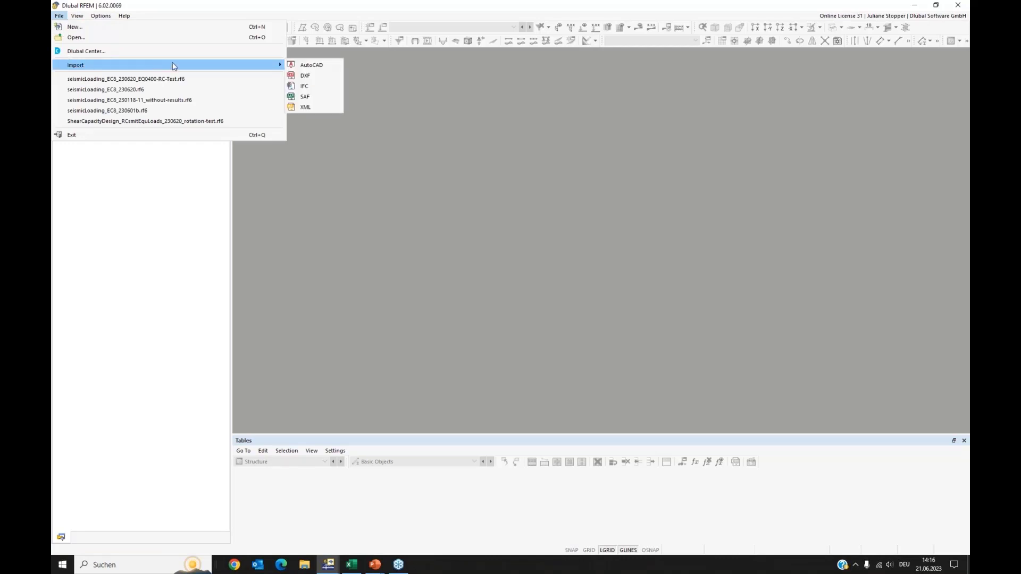
click(305, 76)
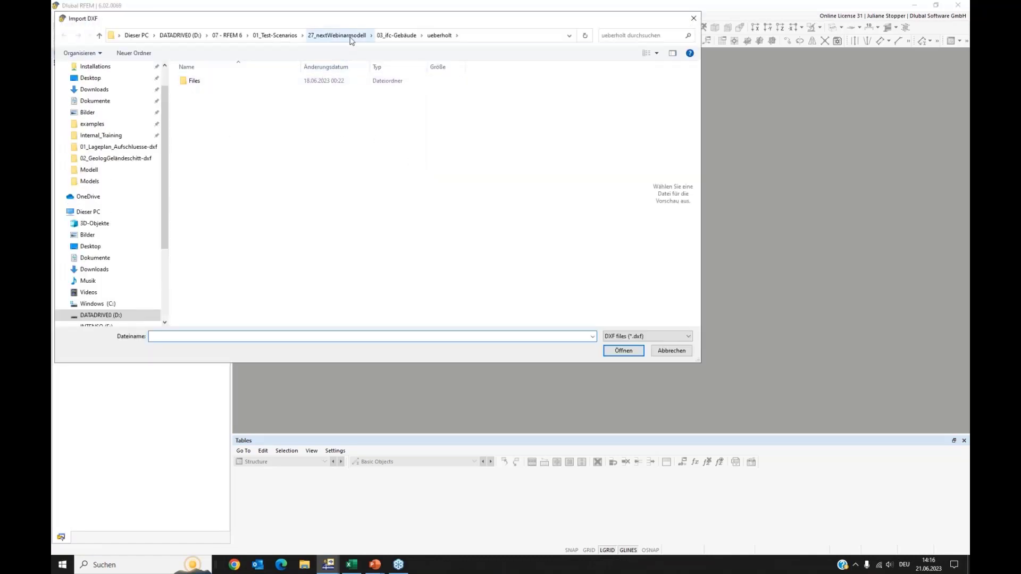
click(353, 39)
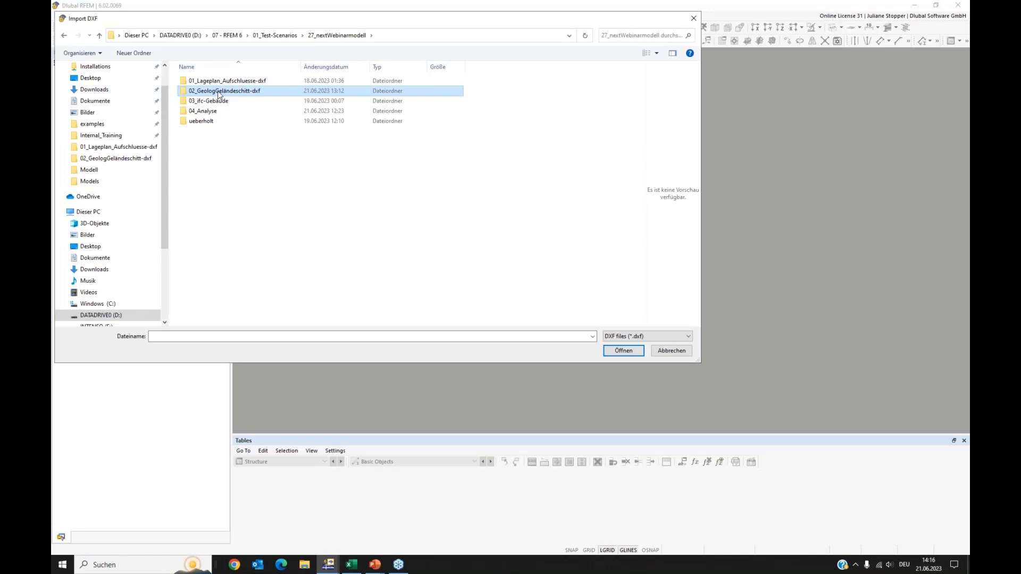
double_click(224, 90)
double_click(209, 91)
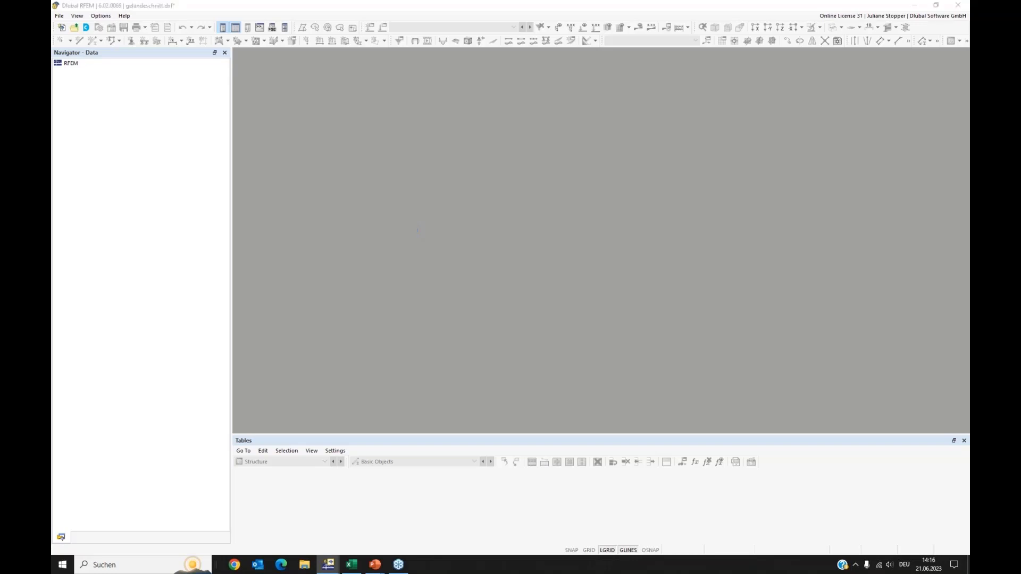
Import the terrain section using layer identification with the DL_NODES layer excluded and the Default conversion table
drag(434, 115, 488, 87)
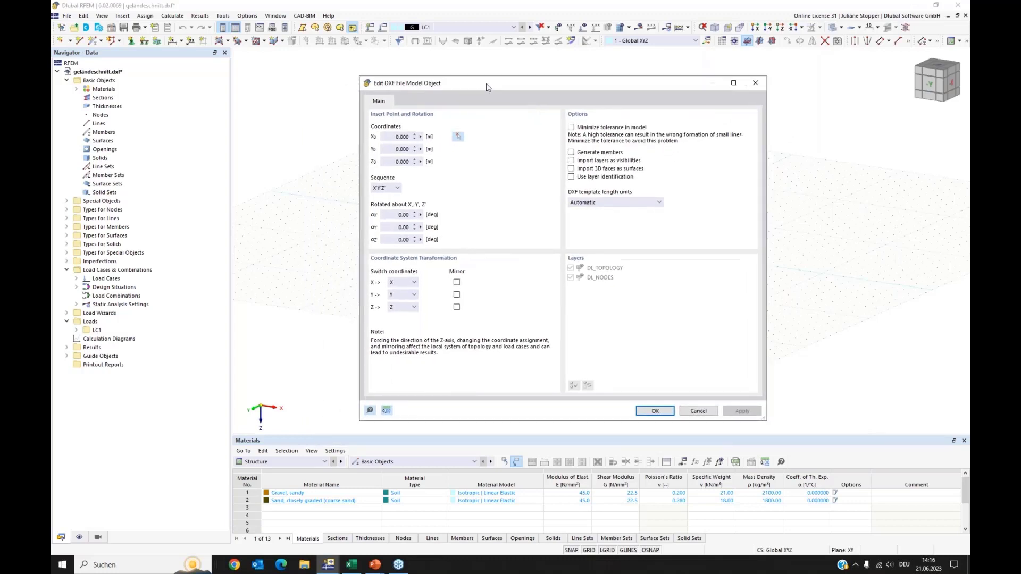
click(571, 177)
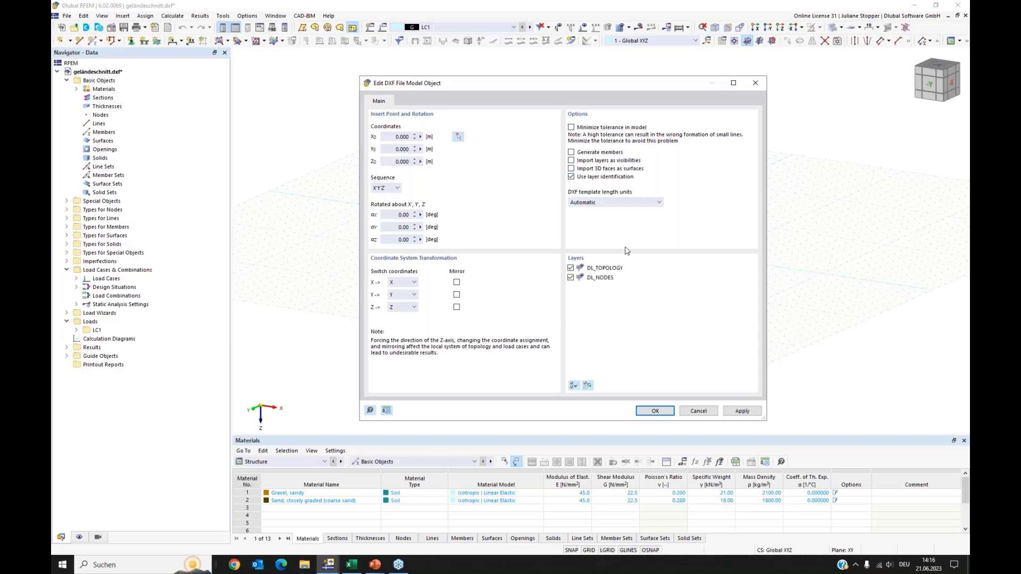
click(570, 278)
click(655, 413)
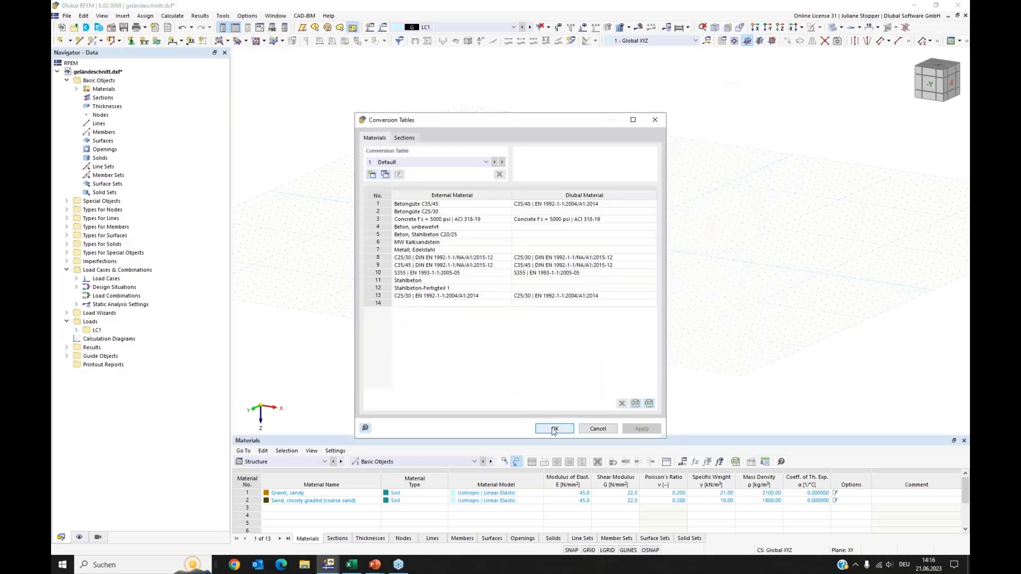
click(554, 428)
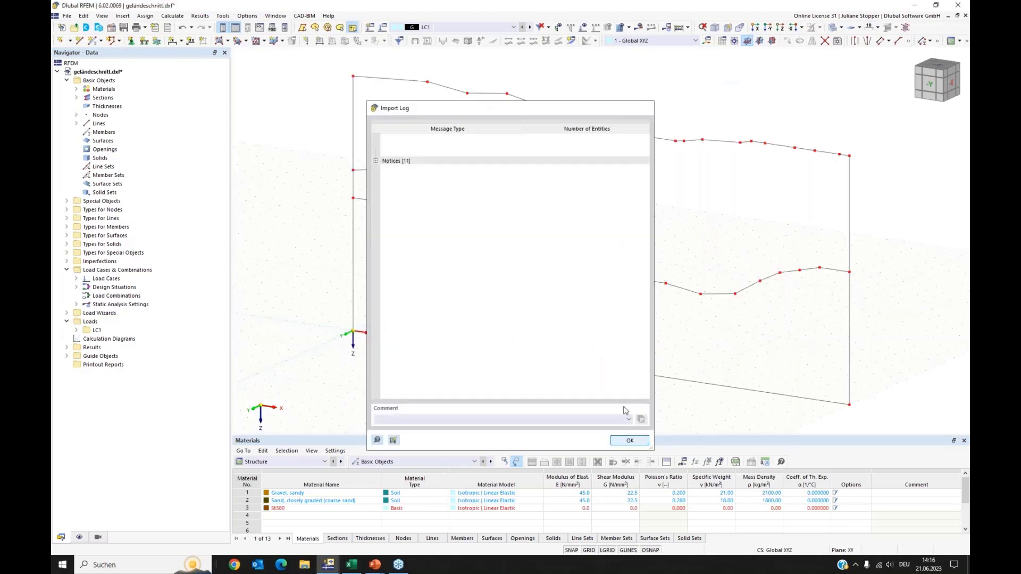
click(630, 441)
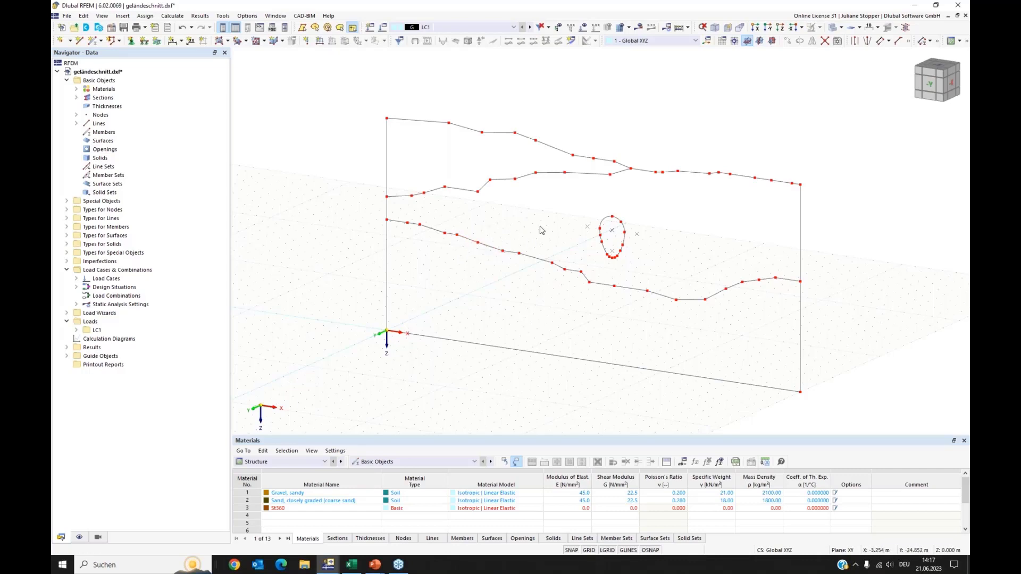
Create a surface with stiffness type Without Thickness from the boundary lines of the section's lowest soil layer
middle_drag(665, 216, 651, 251)
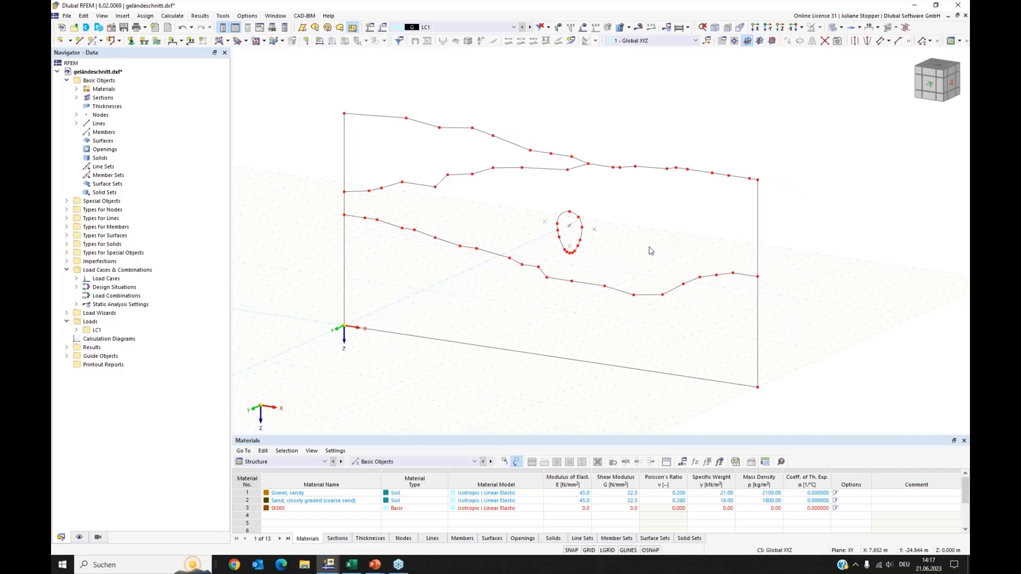
middle_drag(711, 233, 707, 228)
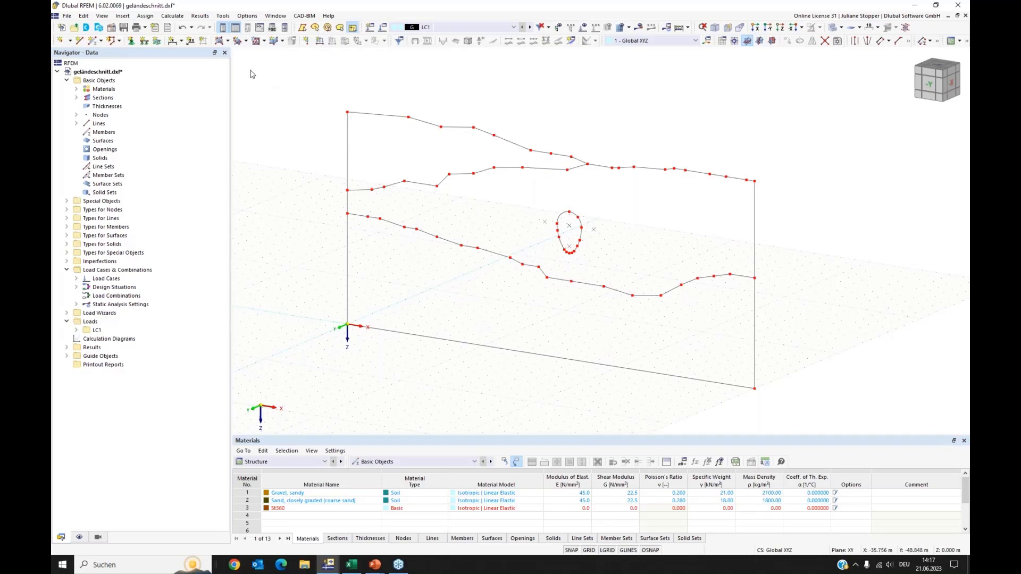
click(228, 42)
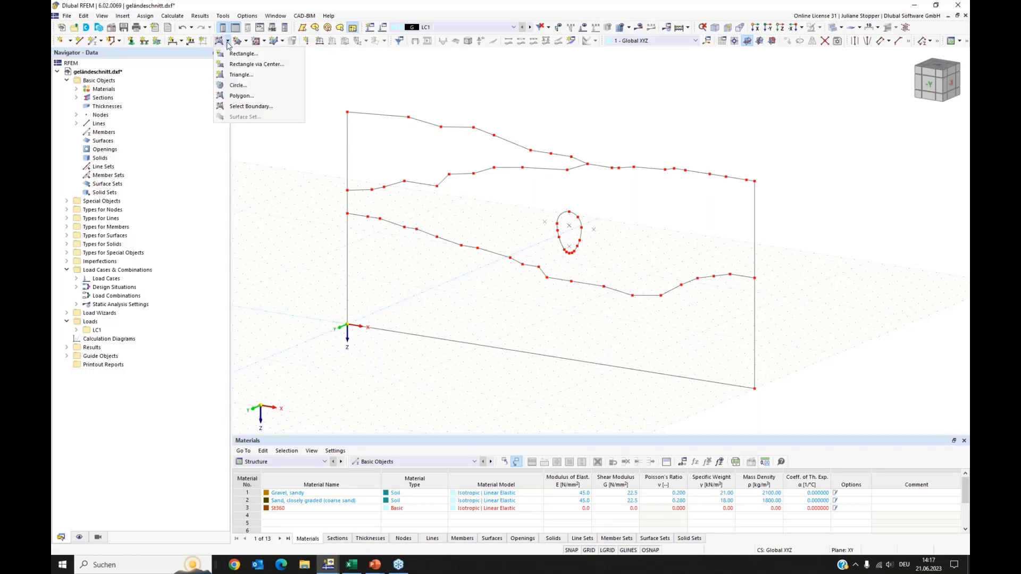
click(236, 108)
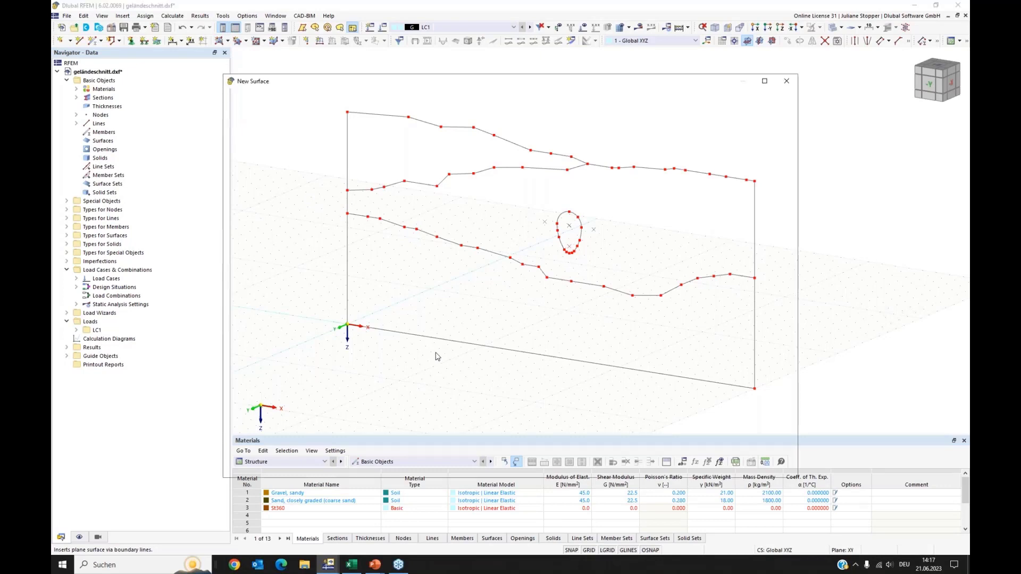
click(284, 153)
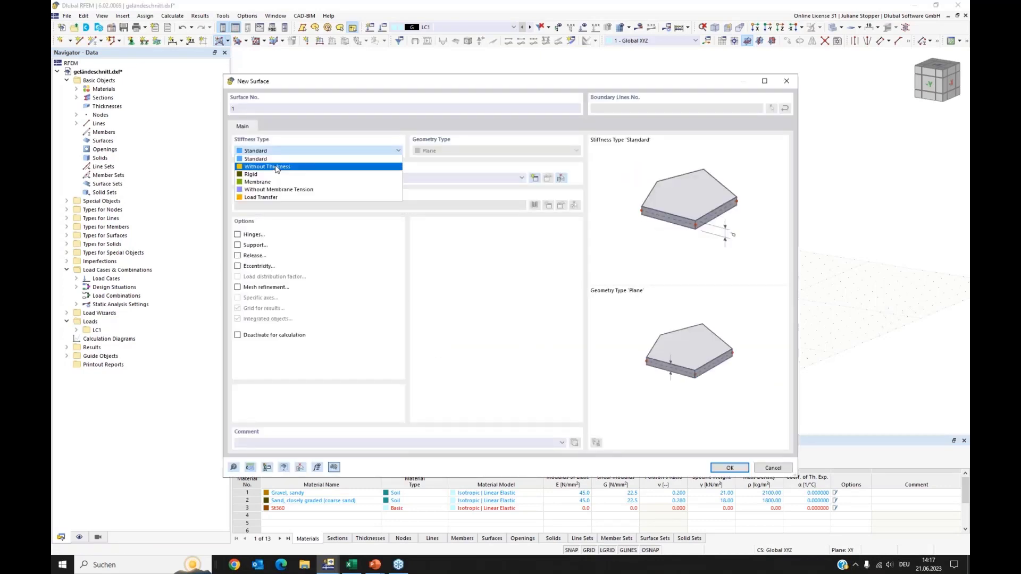
click(276, 167)
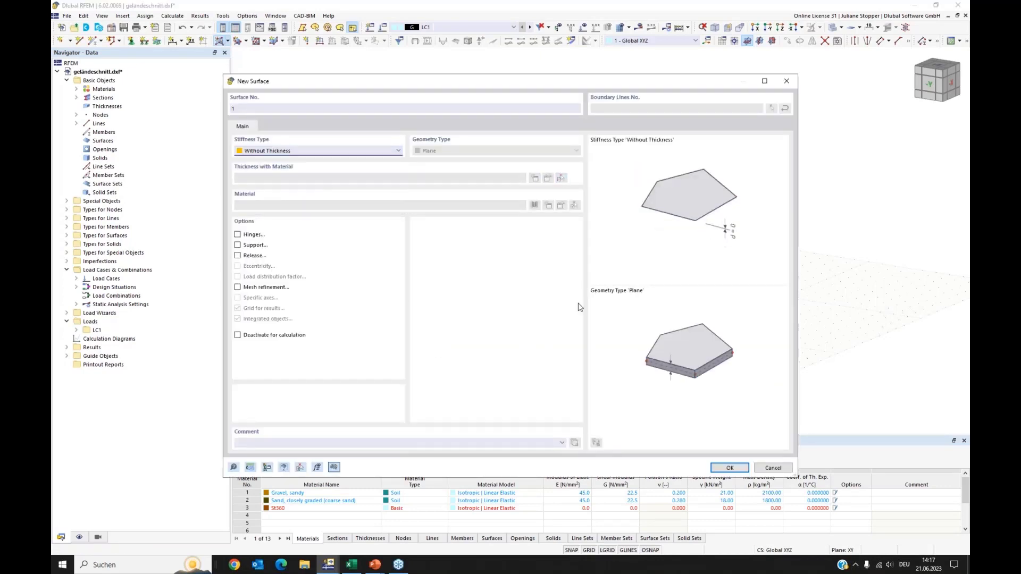
click(716, 467)
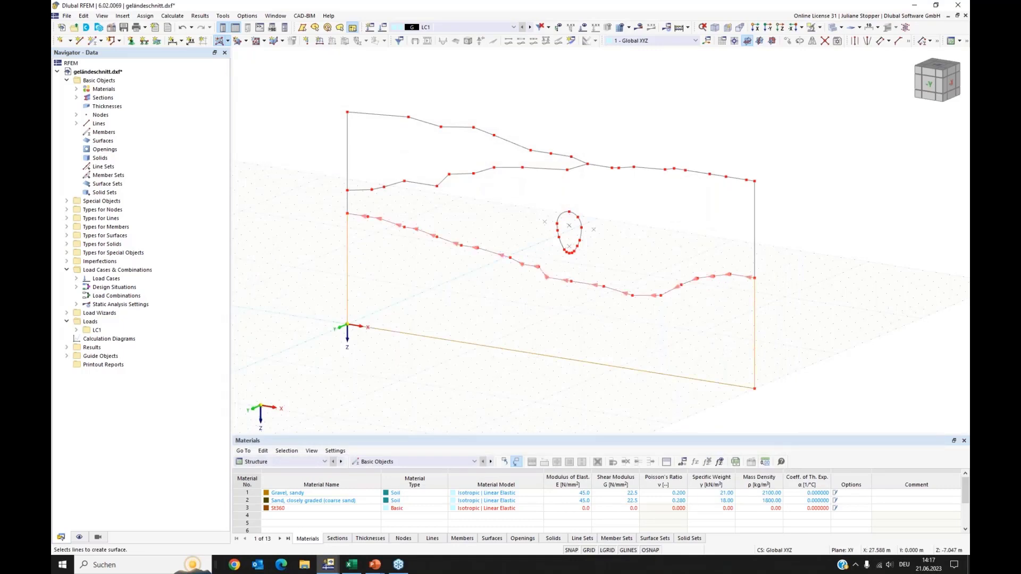
click(722, 276)
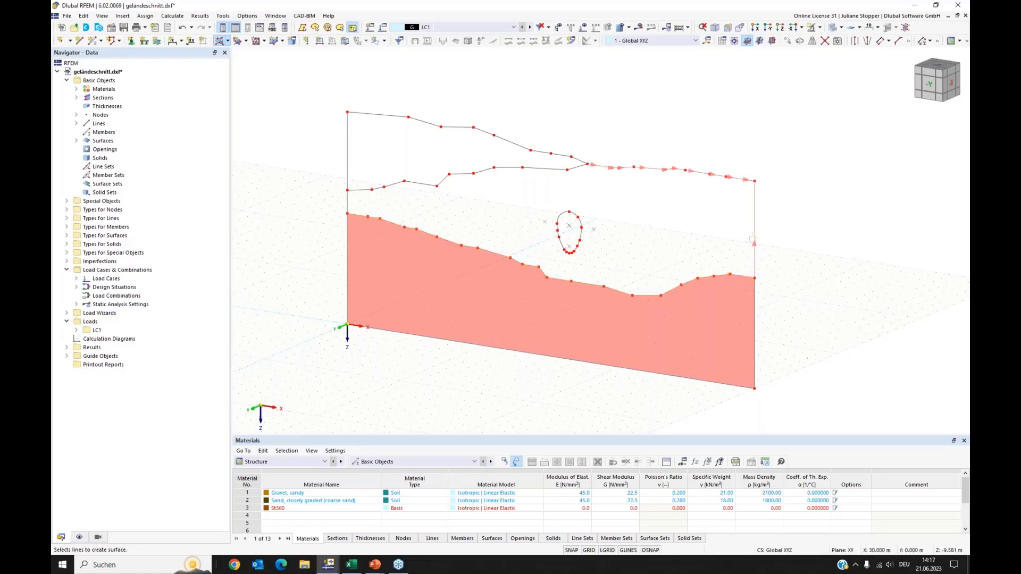
Create the middle and uppermost soil layer surfaces from their boundary lines with the same Without Thickness type
click(464, 177)
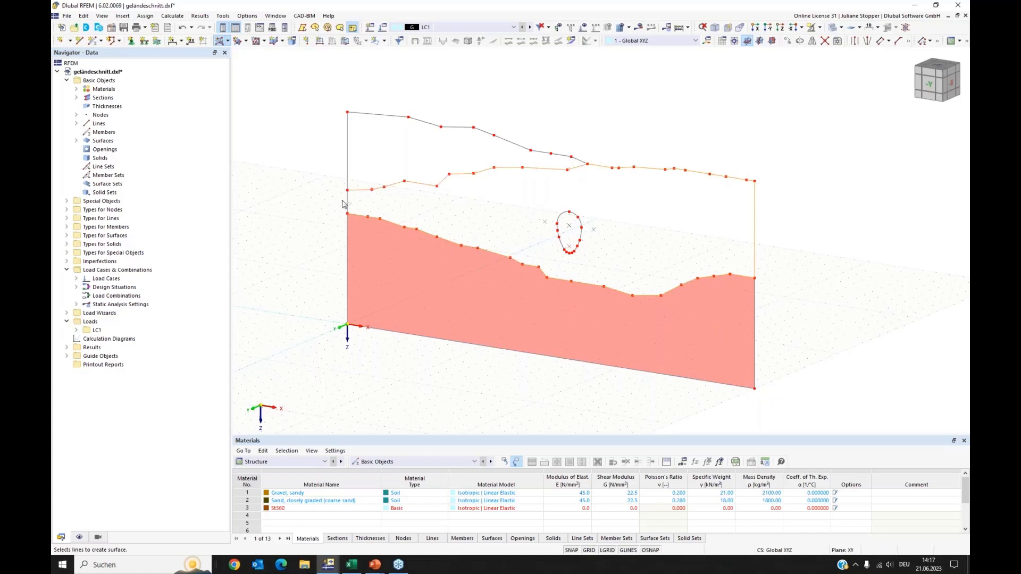
click(348, 203)
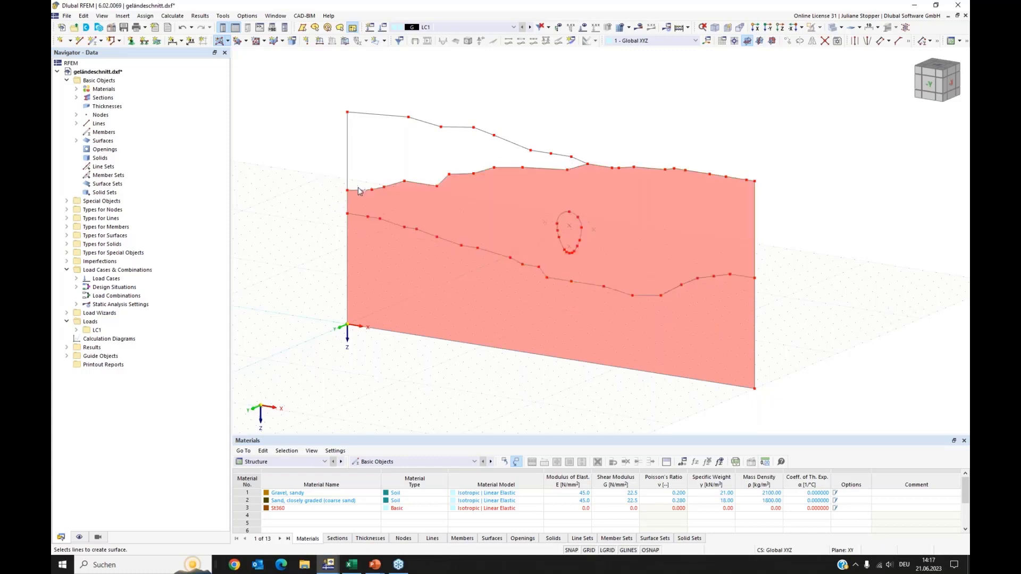
click(348, 154)
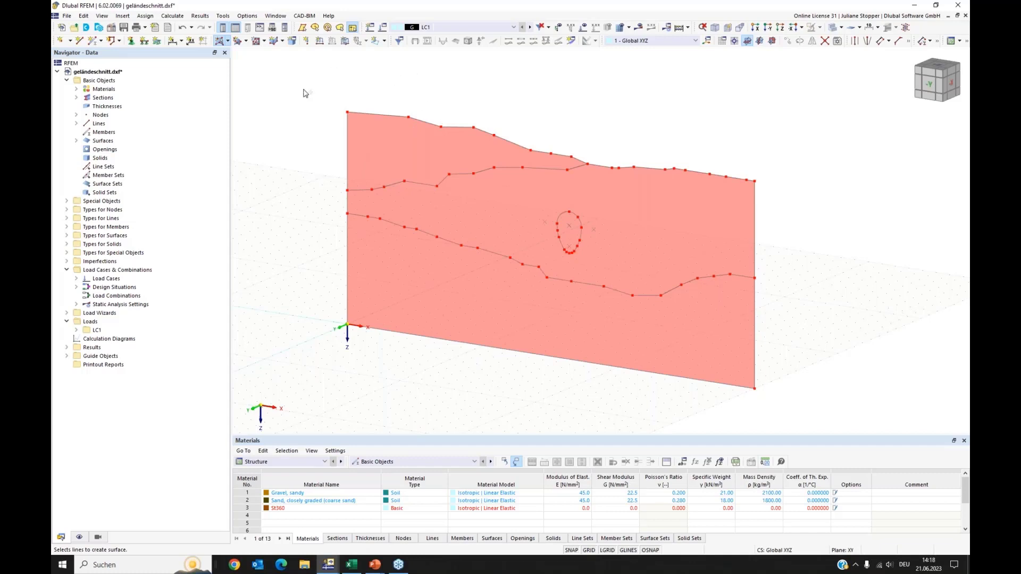
Create an opening in the middle soil layer surface from the oval tunnel outline
click(559, 234)
ctrl+middle_drag(574, 250, 571, 253)
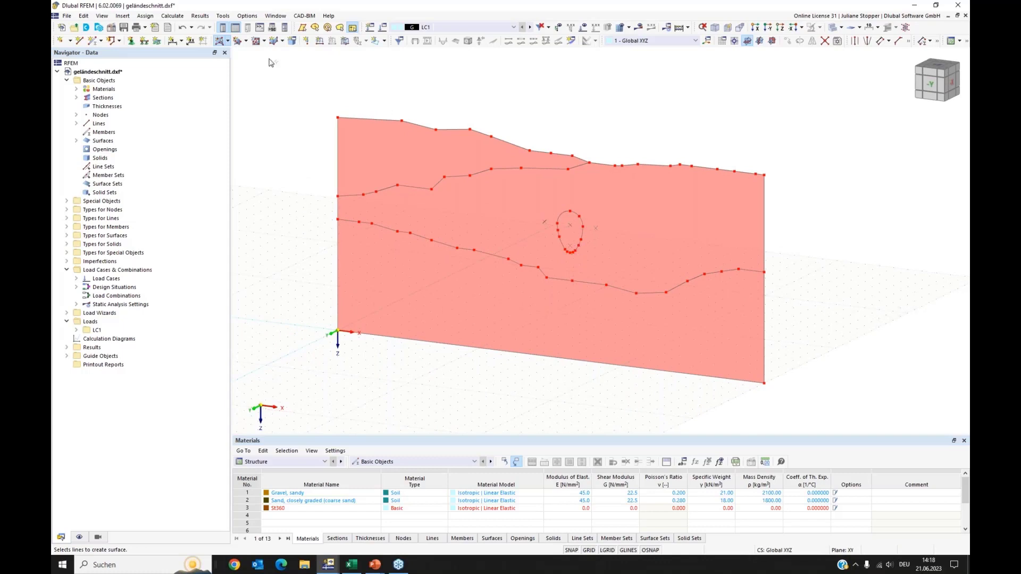
click(264, 41)
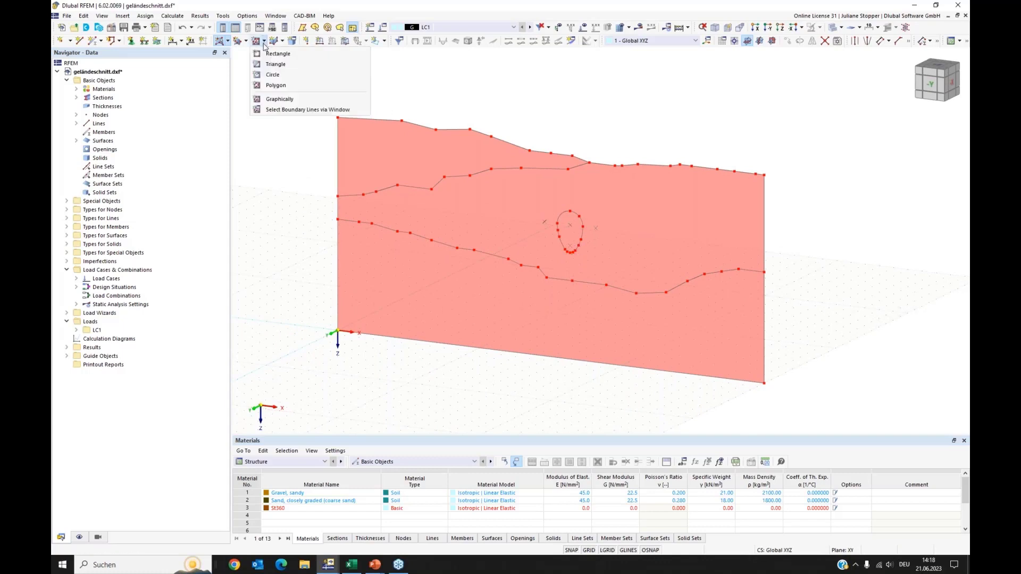
click(257, 100)
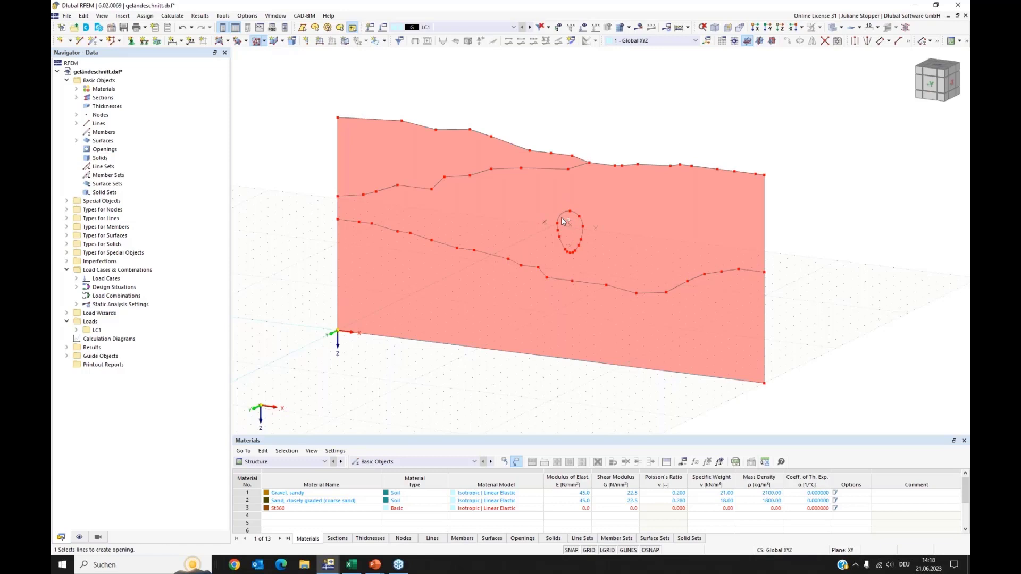
scroll(564, 268, up, 5)
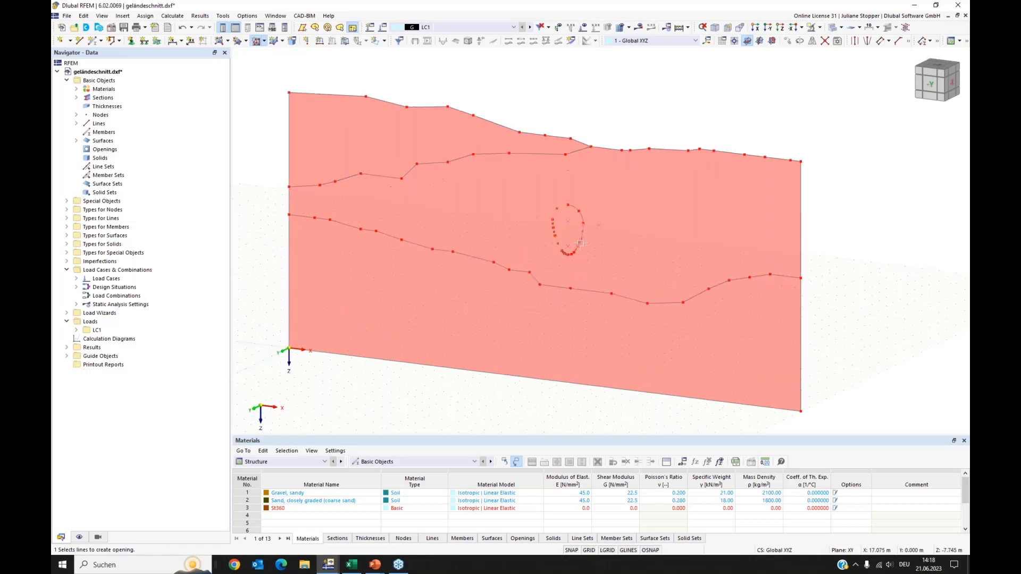
click(579, 196)
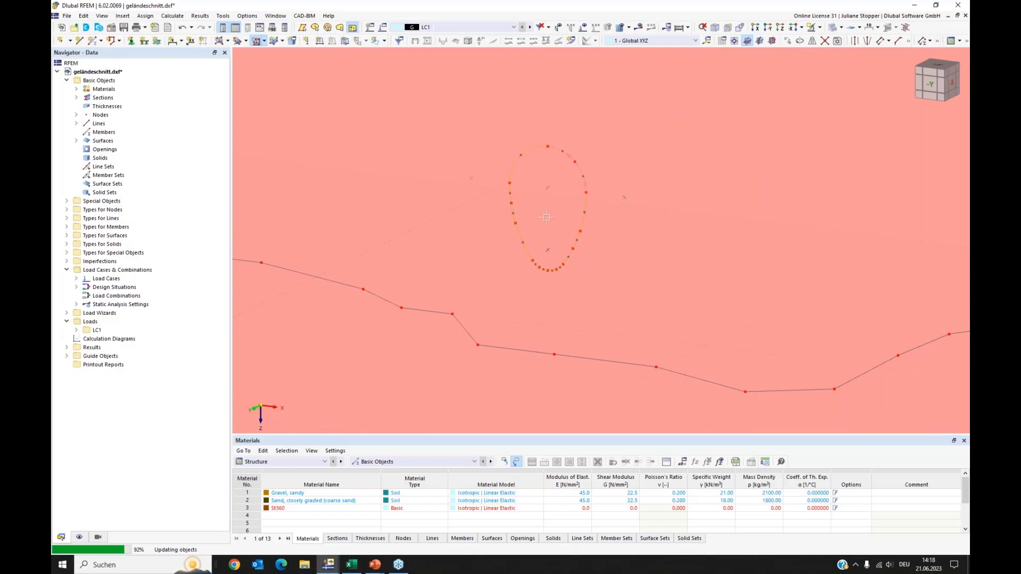
scroll(547, 217, down, 5)
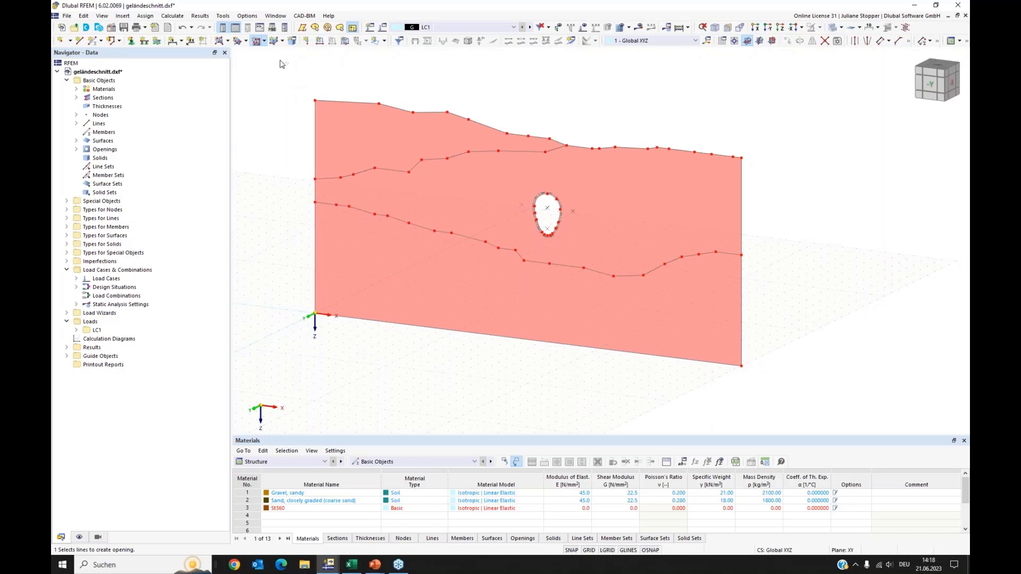
Show the local axis systems of the surfaces and reverse the local axis system of the uppermost soil layer surface
key(Escape)
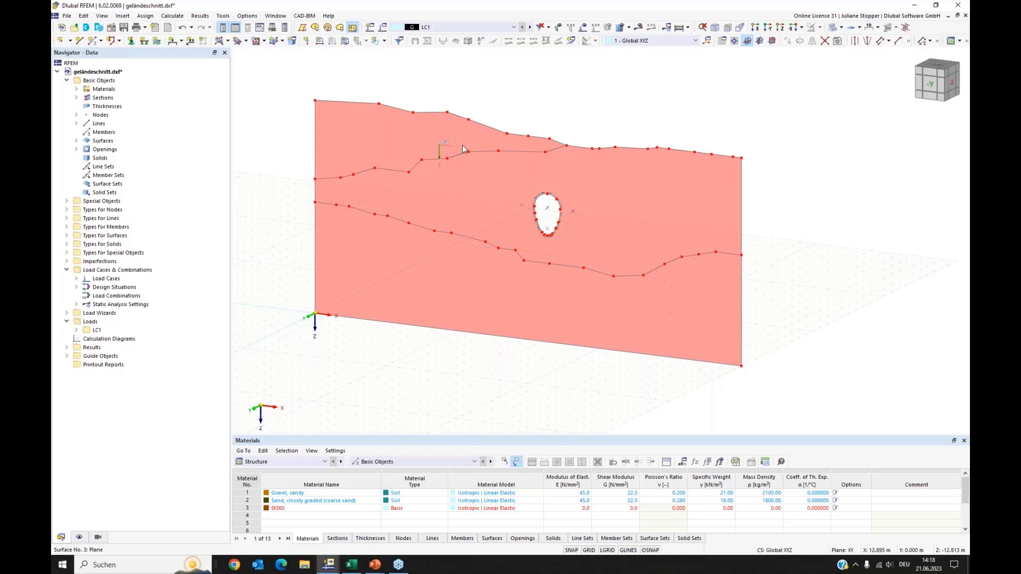
right_click(380, 164)
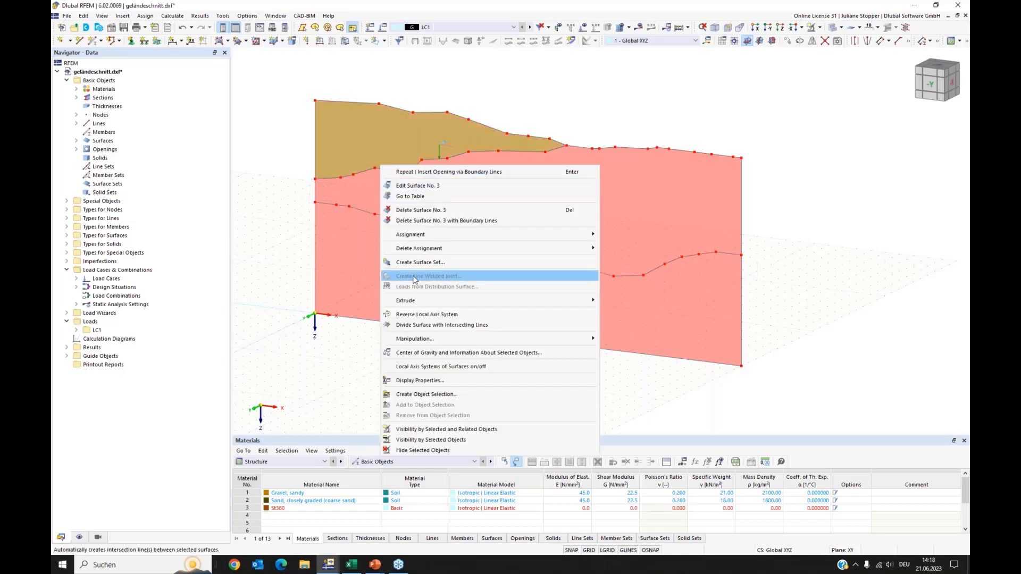
click(396, 367)
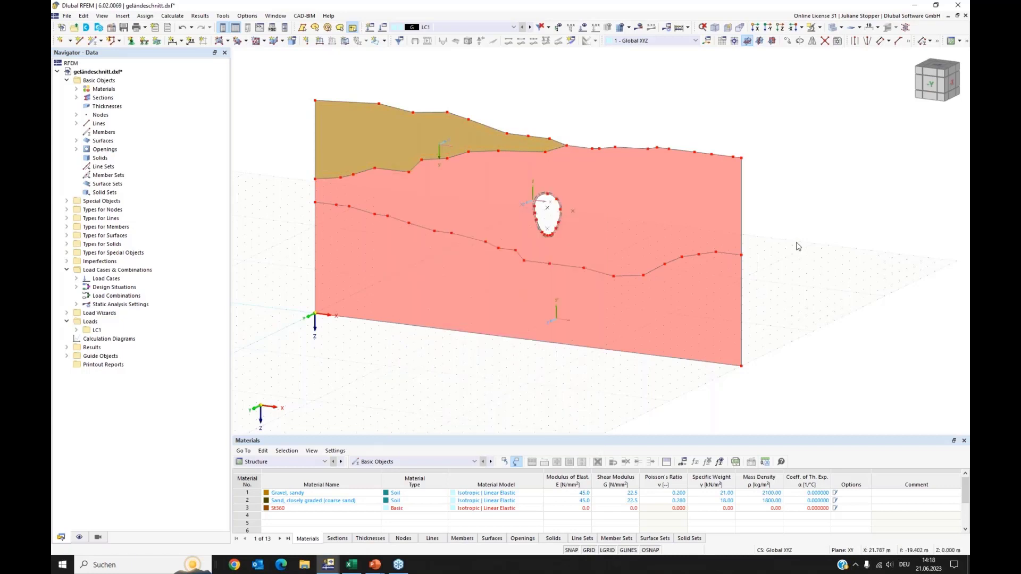
ctrl+middle_drag(804, 247, 652, 296)
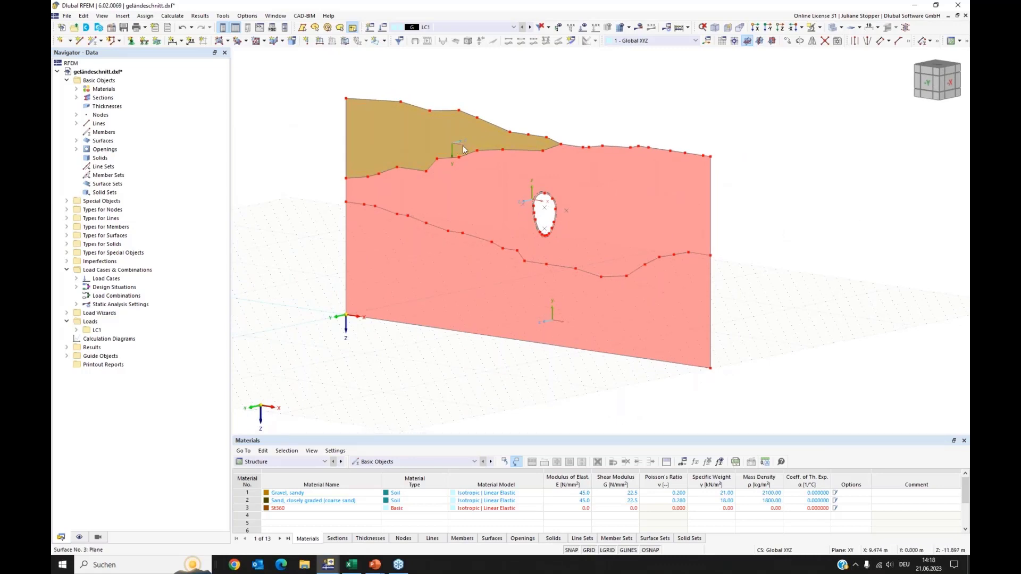
right_click(447, 119)
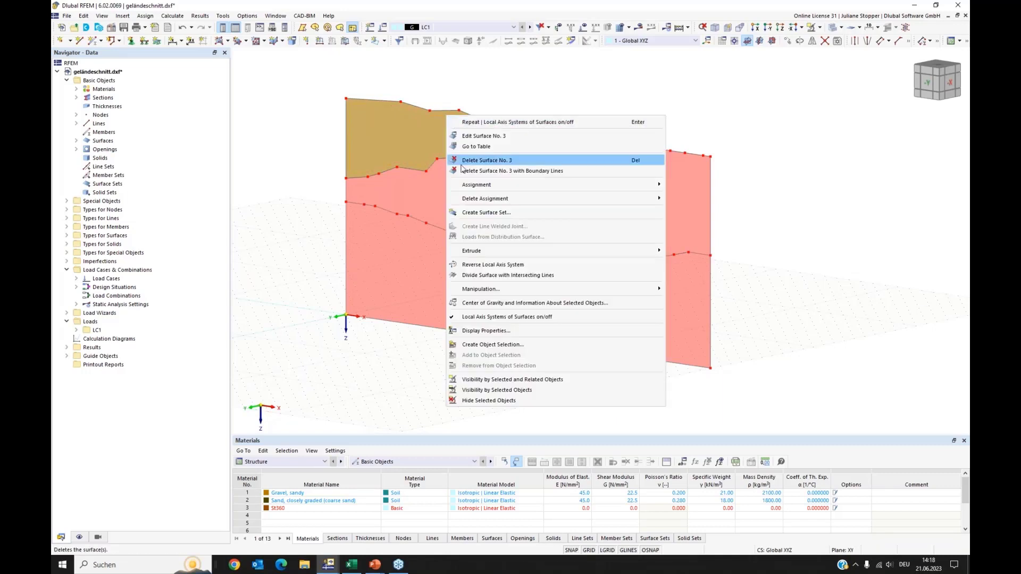
click(476, 266)
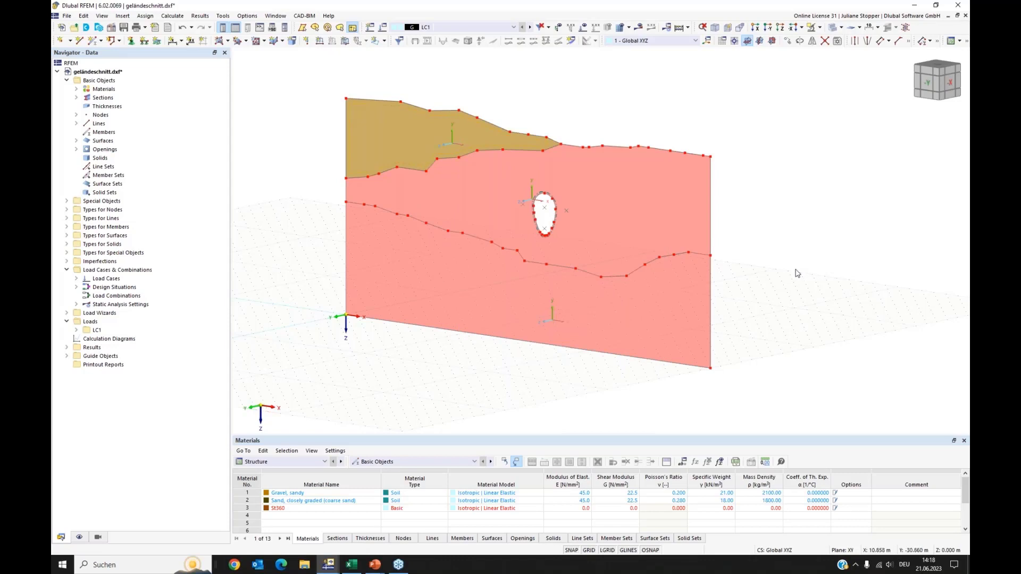
Extrude all three soil layer surfaces into solids with height -1 m, using Gravel, sandy and boundary surfaces set to Without Thickness
drag(507, 93, 491, 174)
drag(480, 248, 460, 369)
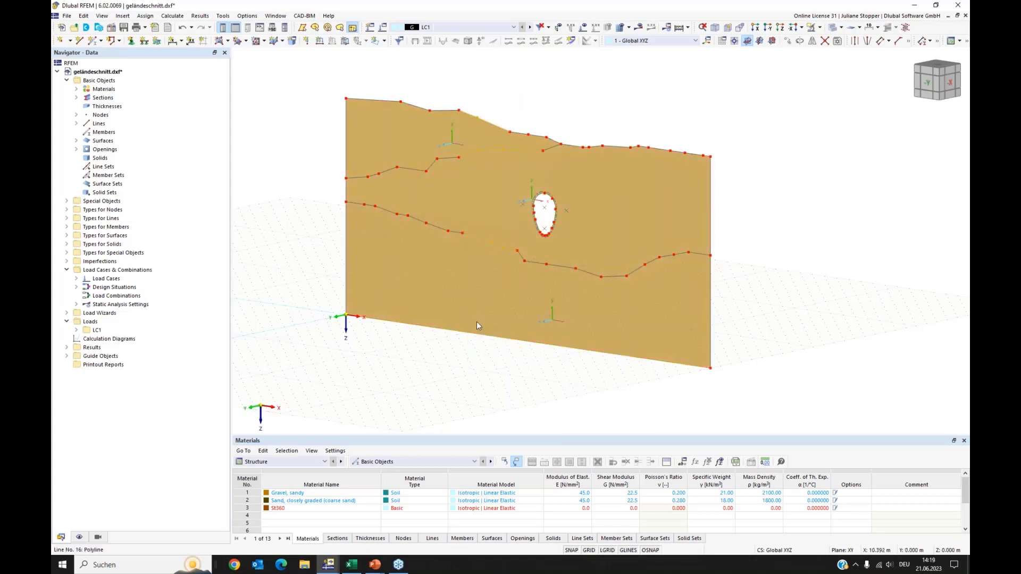
right_click(482, 248)
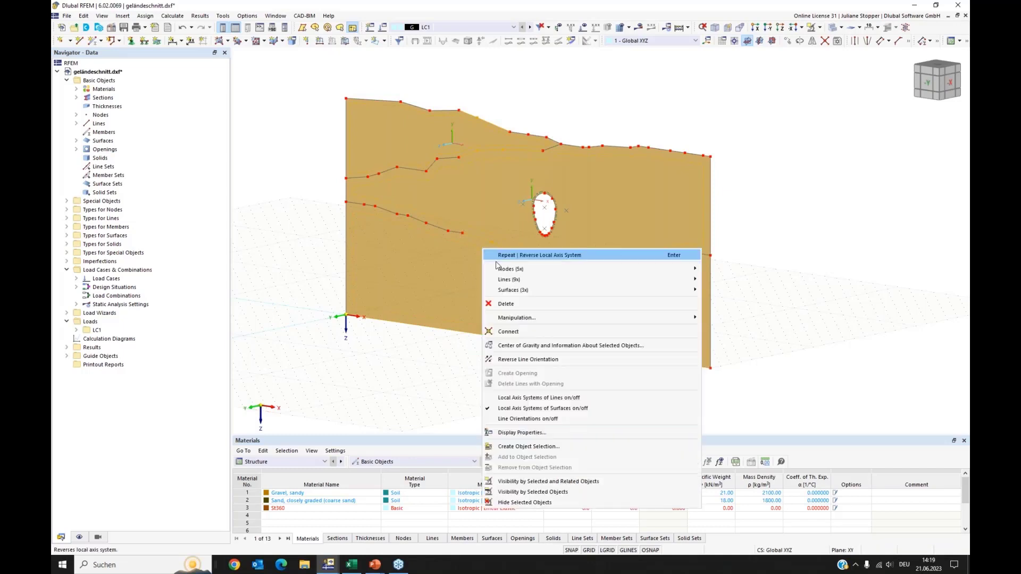
mouse_move(556, 293)
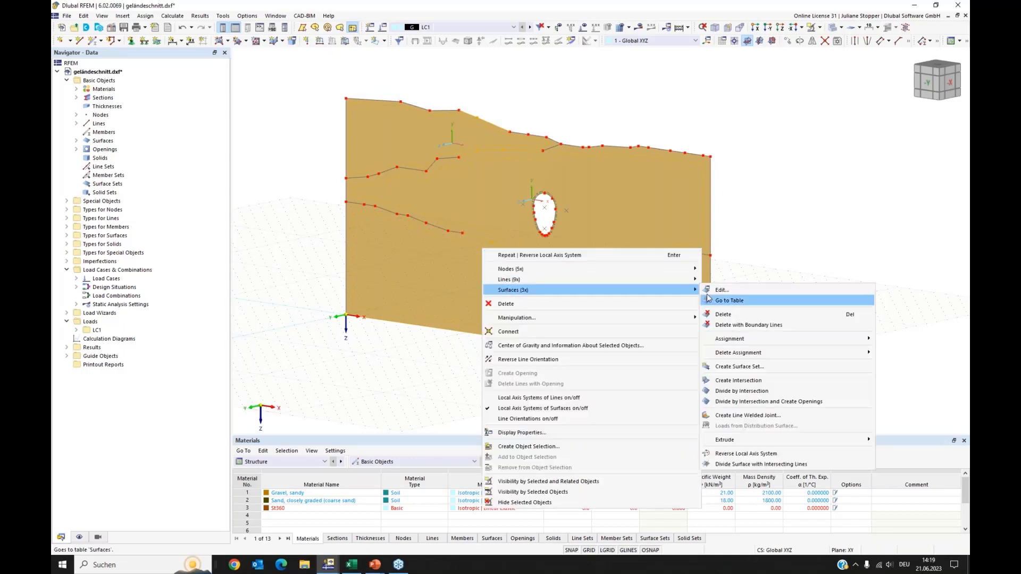
mouse_move(740, 445)
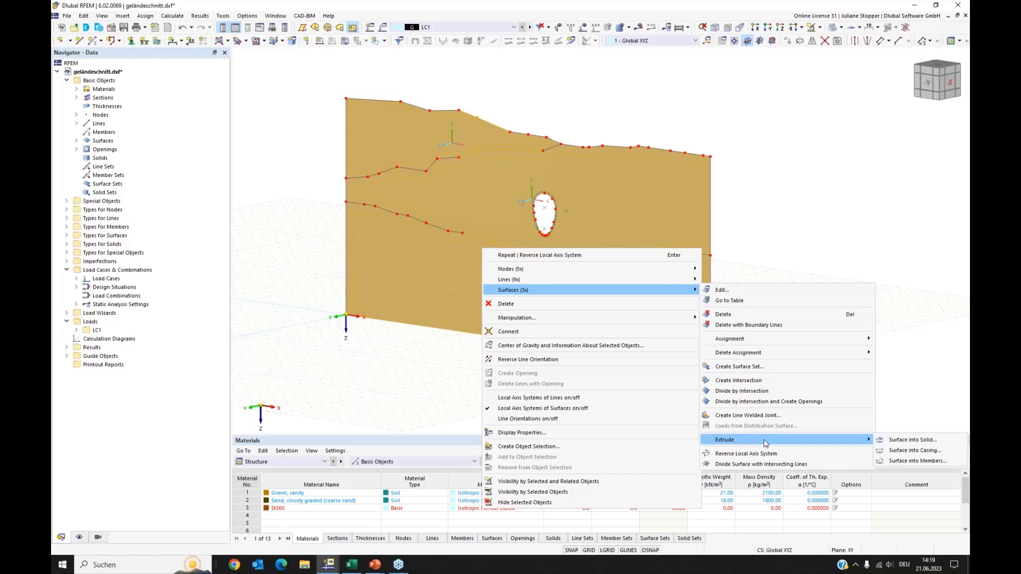
click(894, 443)
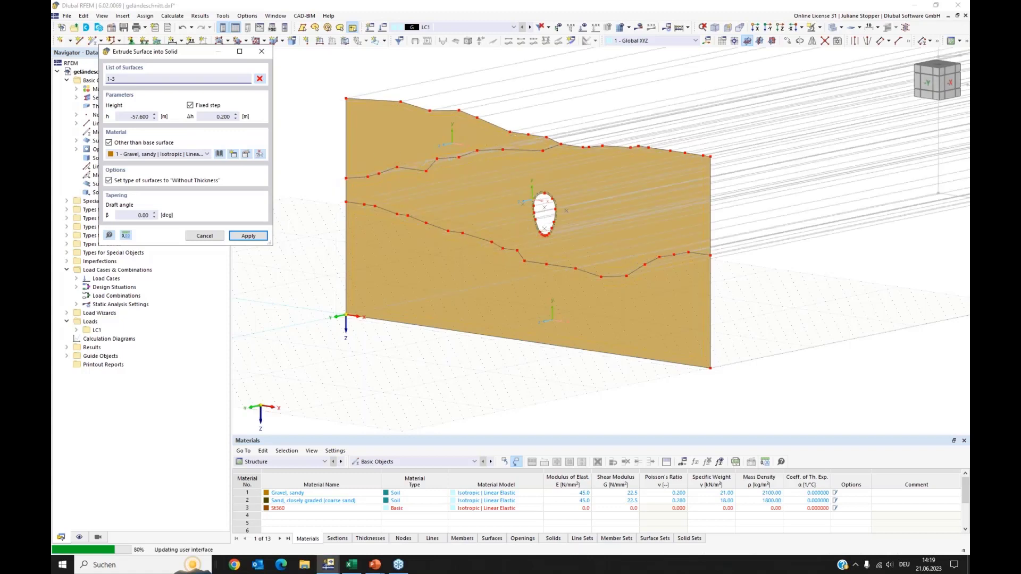
drag(124, 117, 158, 117)
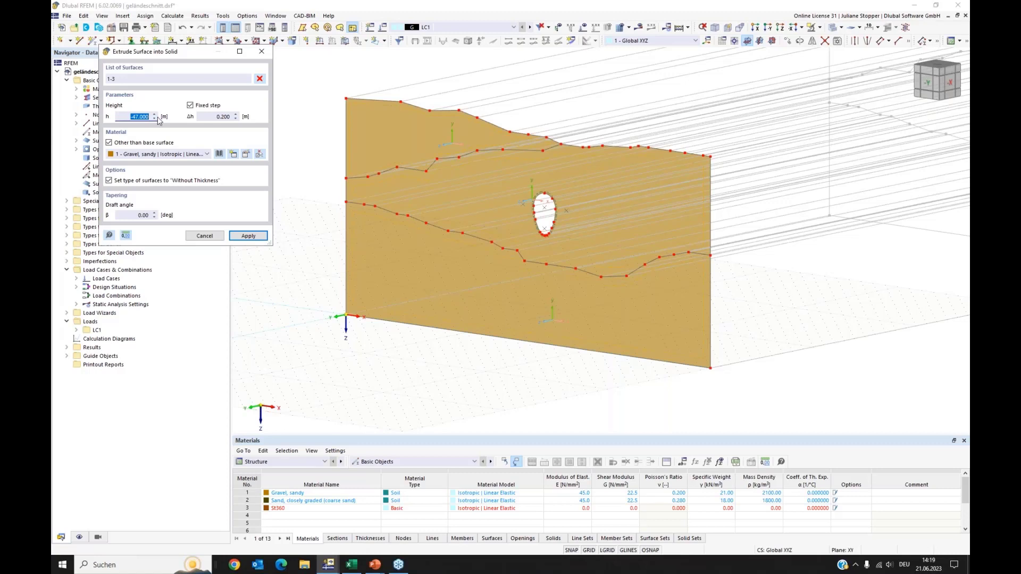
text(-1)
click(243, 237)
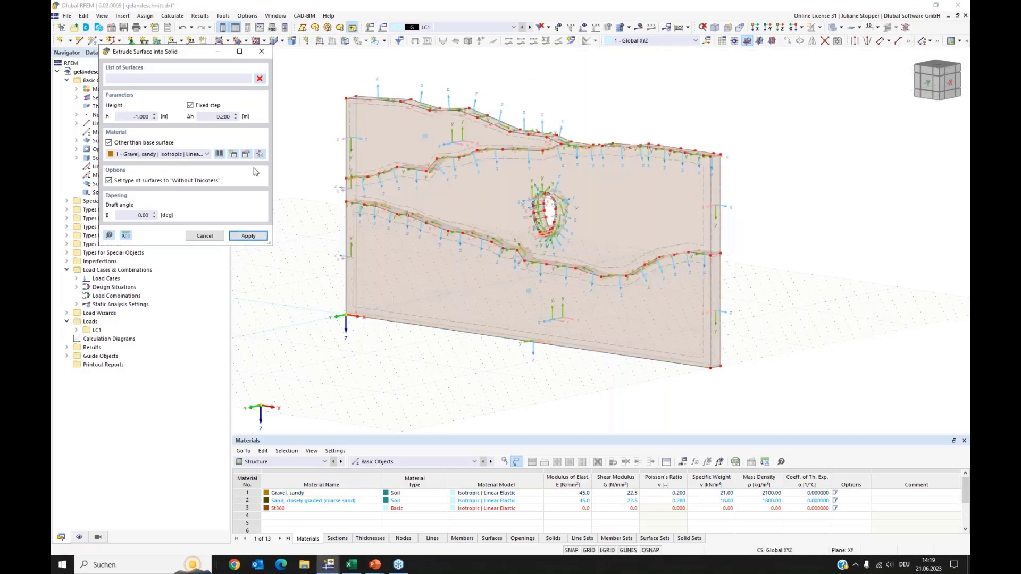
click(261, 51)
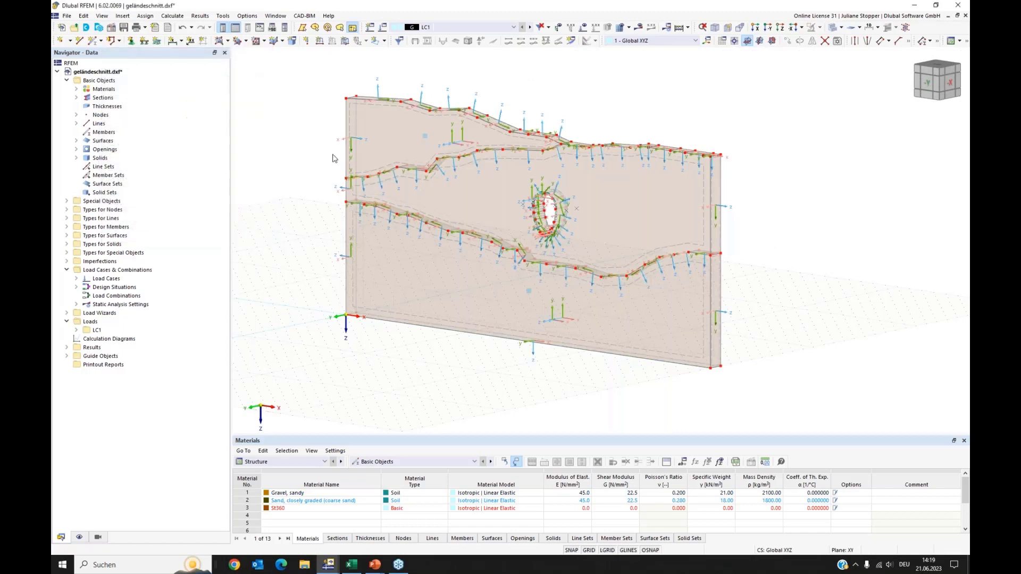
Turn off the local axis systems of the surfaces and list the extruded solids in the navigator
right_click(399, 227)
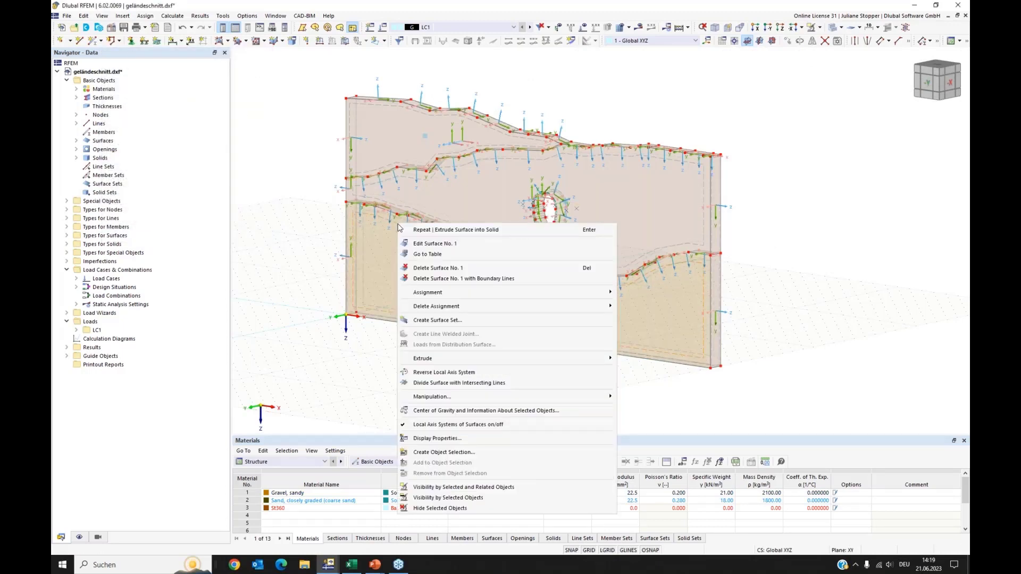
click(404, 424)
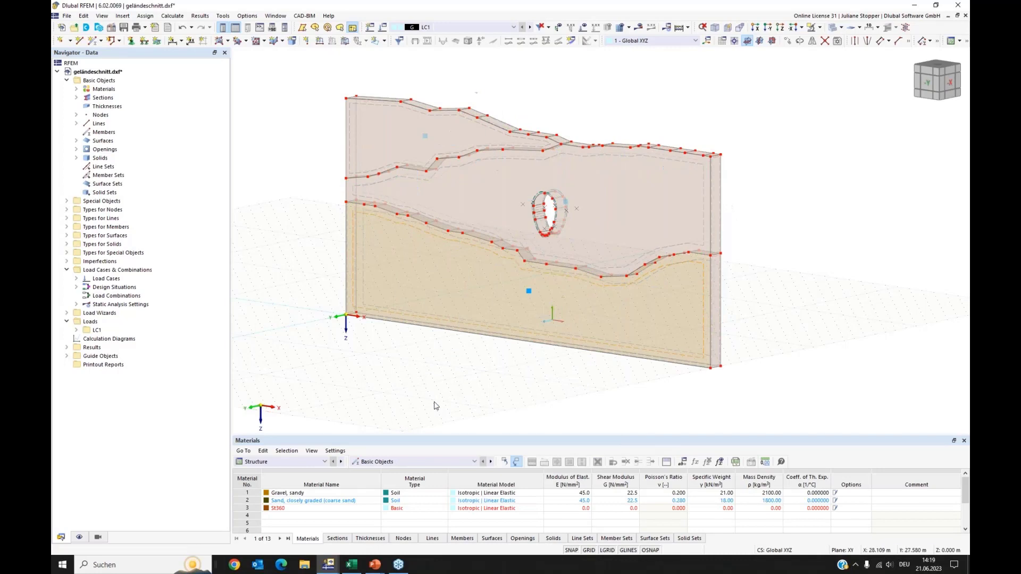
ctrl+middle_drag(482, 383, 514, 373)
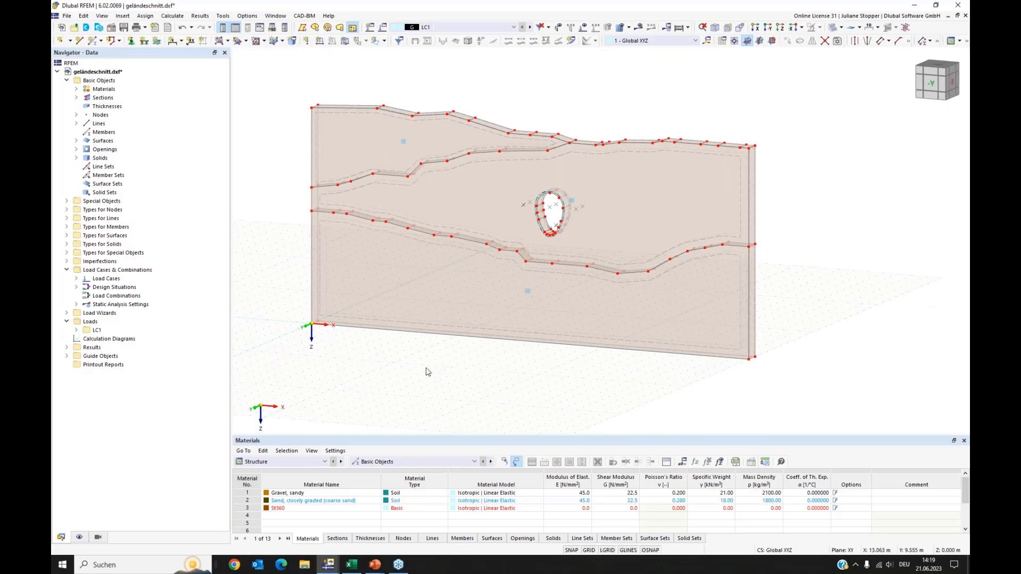
ctrl+middle_drag(431, 371, 433, 369)
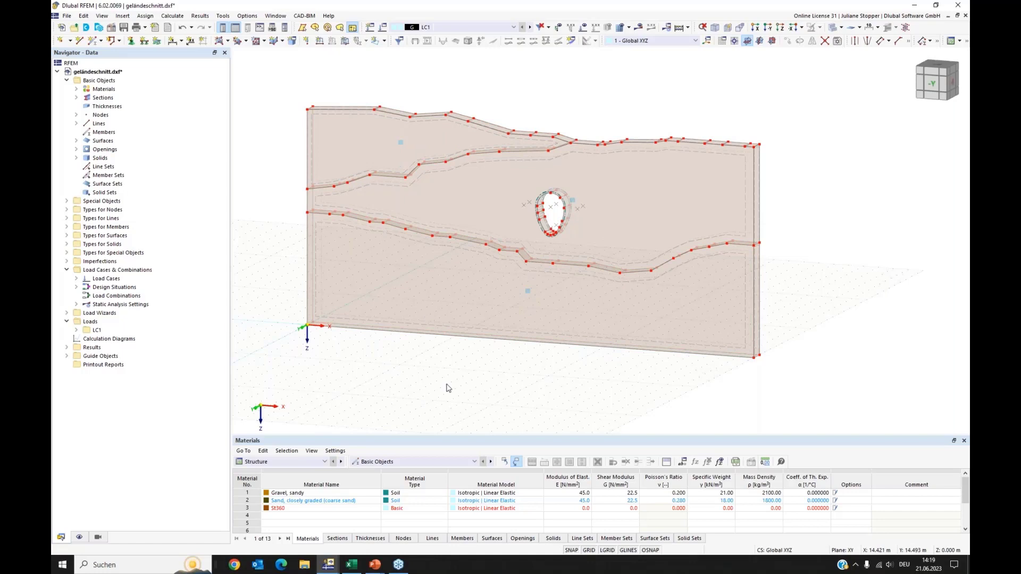
ctrl+middle_drag(422, 367, 393, 366)
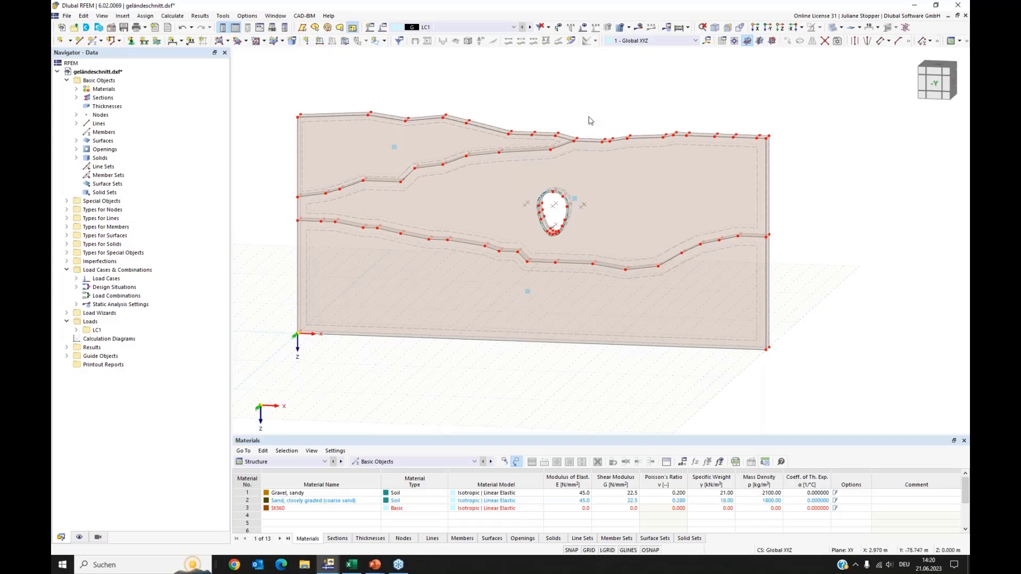
click(77, 158)
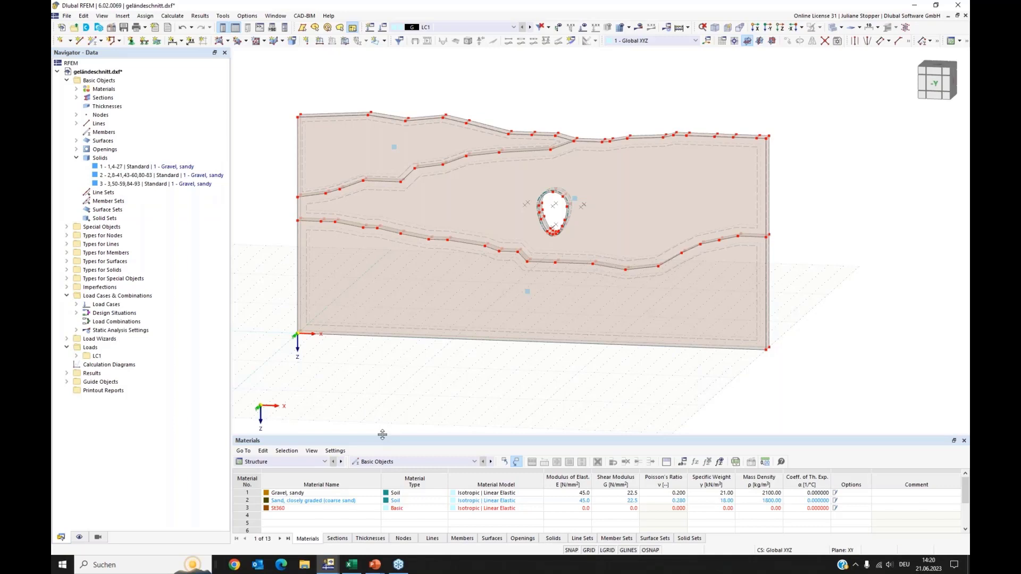
Enlarge the materials table, then switch to Excel and copy the material data in cells B3:J6 of Materialien.xlsx
drag(382, 433, 380, 365)
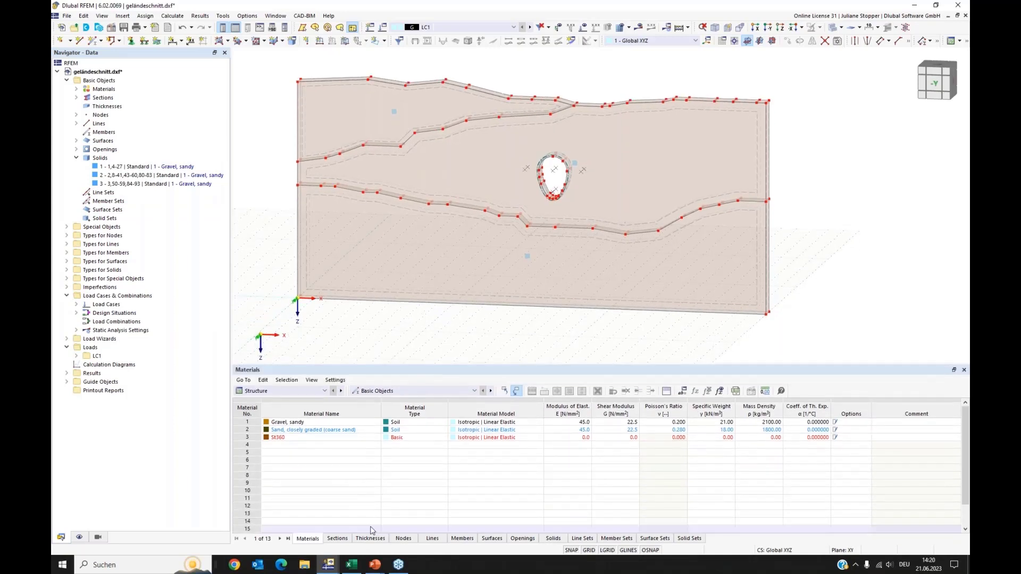
click(351, 566)
click(240, 294)
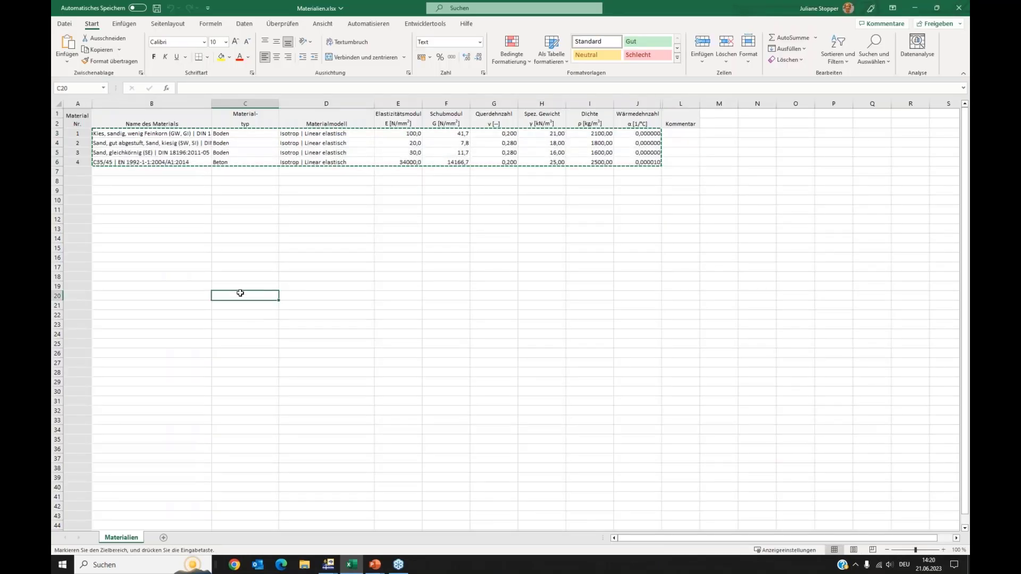
drag(93, 133, 627, 163)
key(ctrl+c)
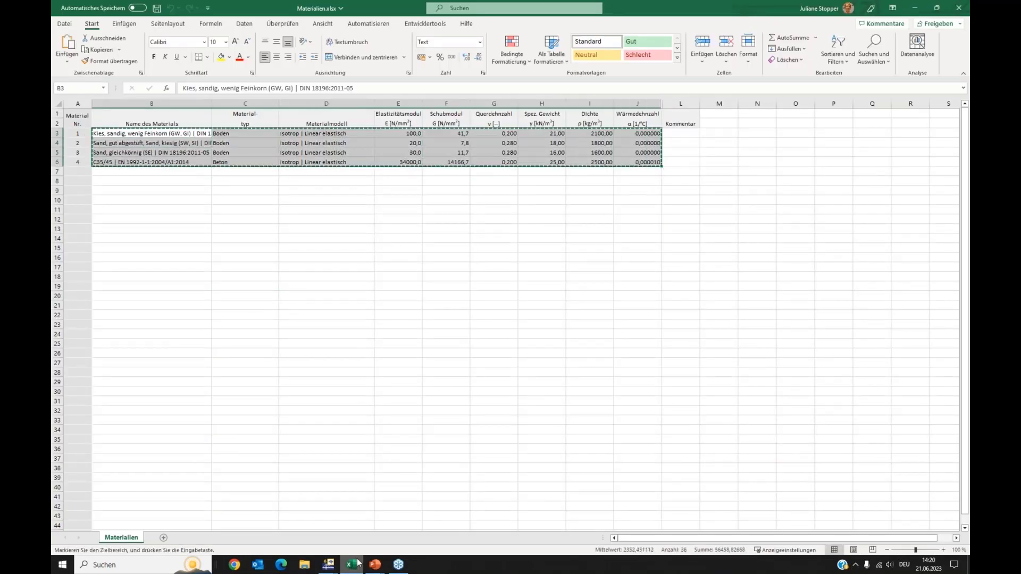
Switch back to the geländeschnitt model in RFEM and paste the copied materials into the materials table from row 2
click(331, 566)
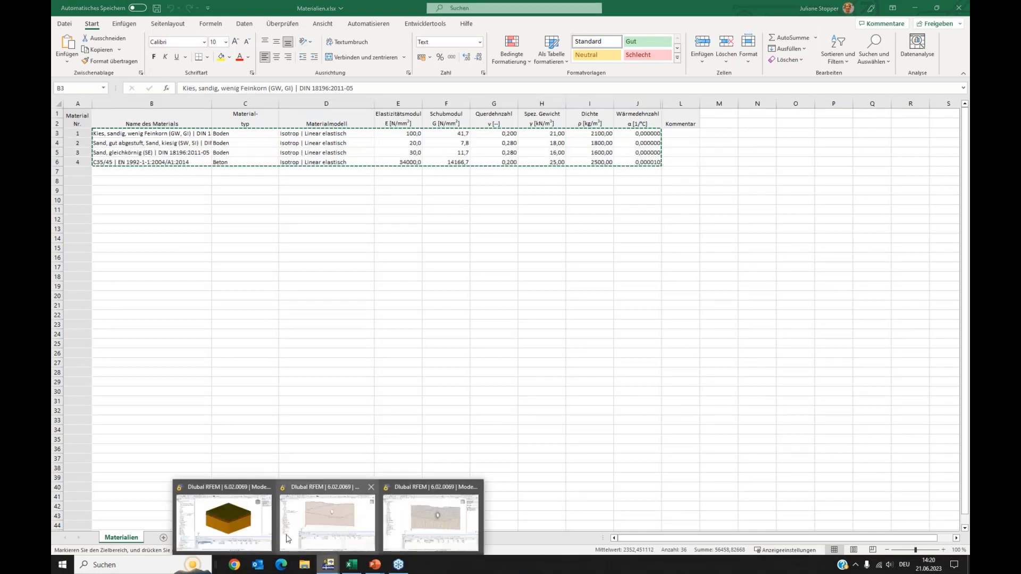
click(338, 513)
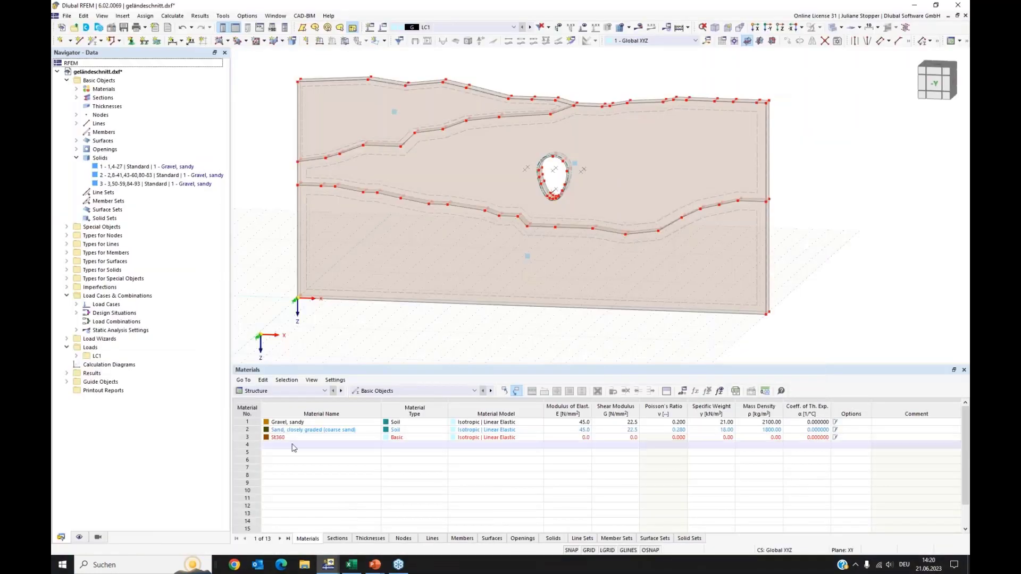
click(315, 429)
key(ctrl+v)
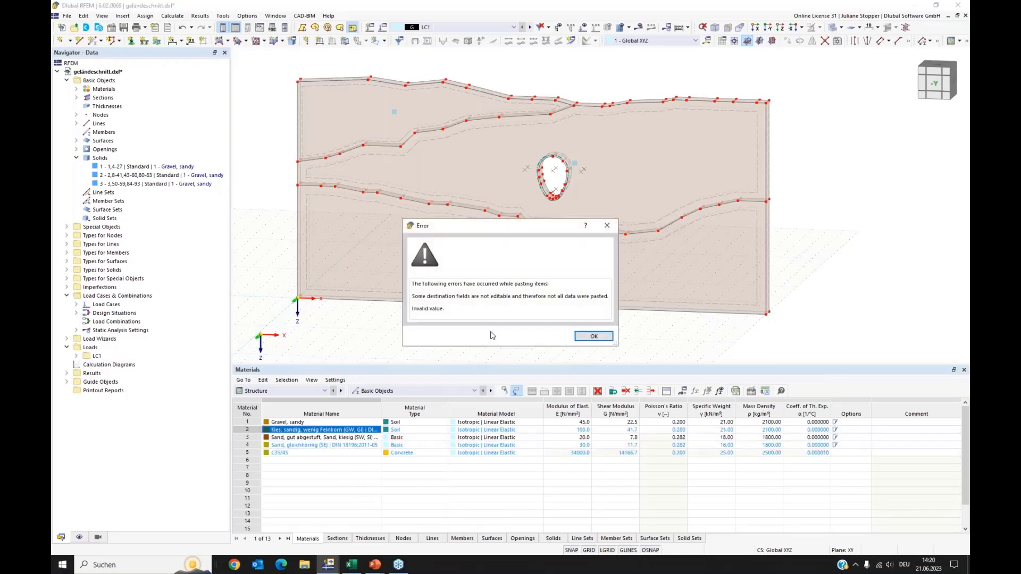
click(593, 336)
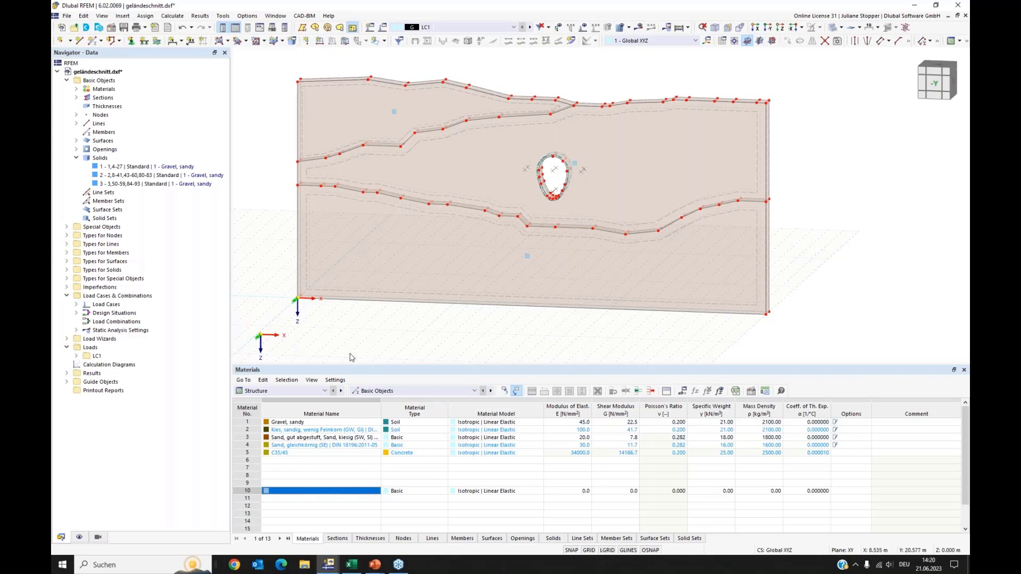
Activate the Geotechnical Analysis add-on in the model's base data
right_click(93, 72)
click(112, 80)
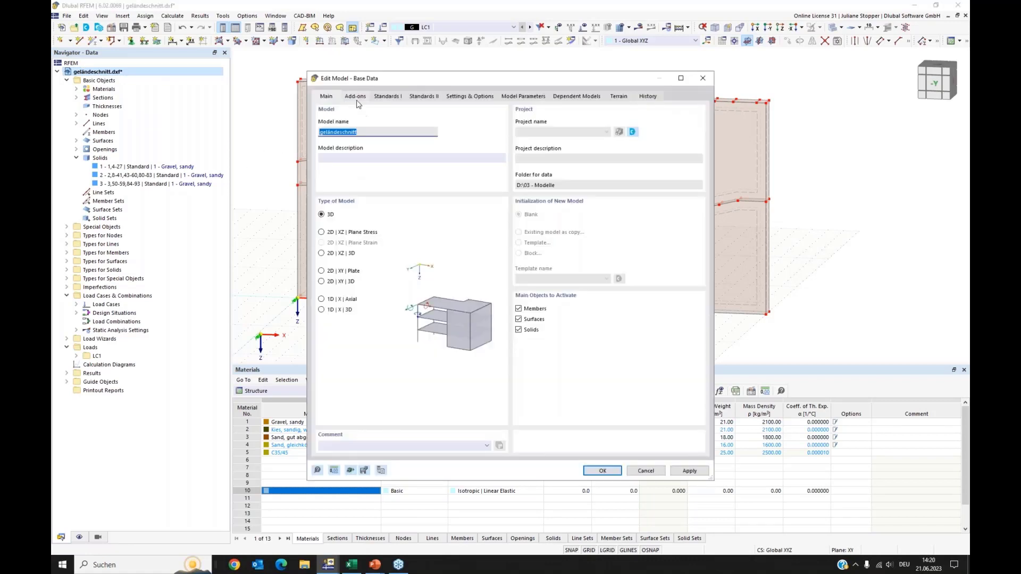
click(353, 97)
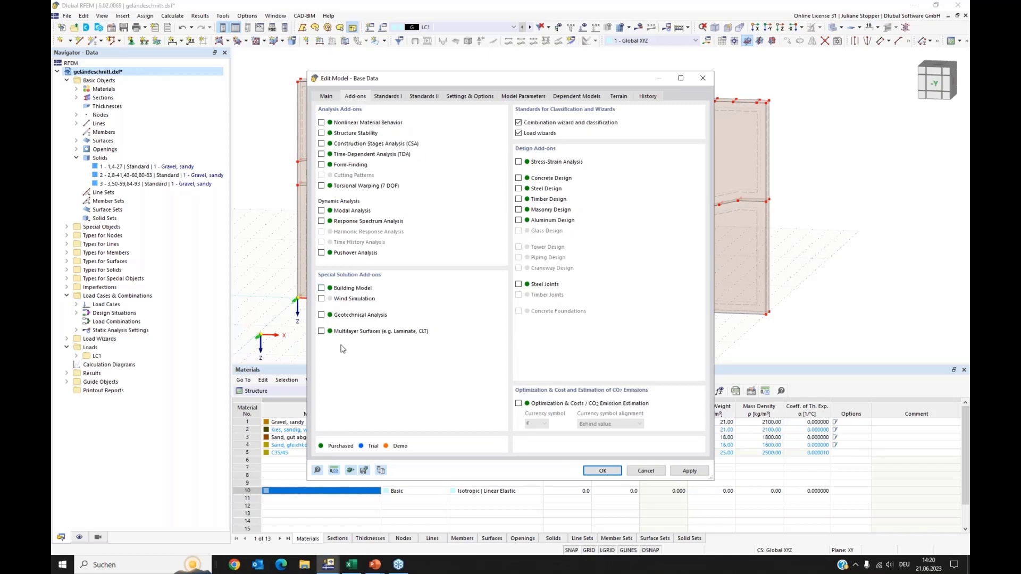
click(321, 315)
click(599, 471)
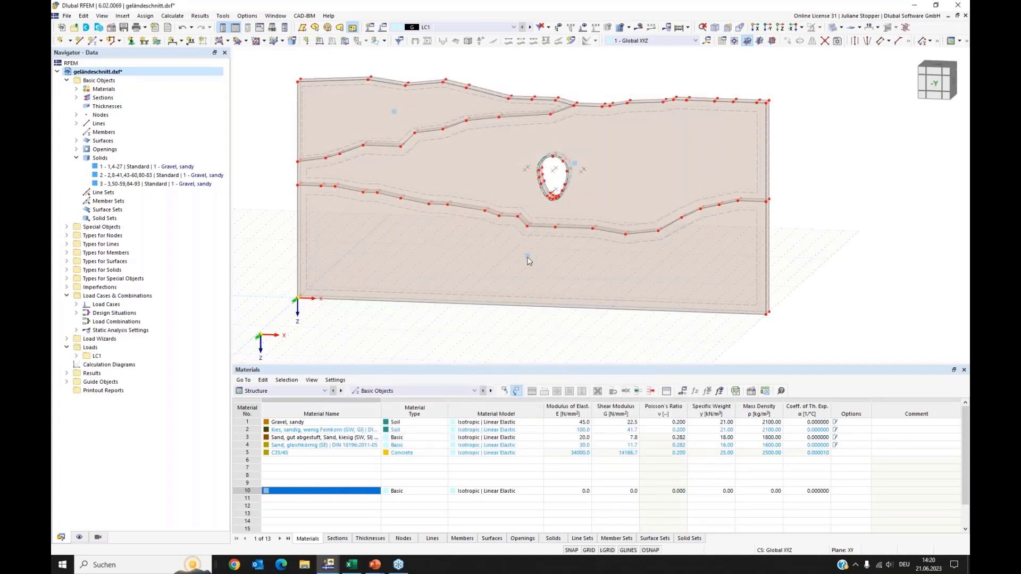
Set the lowest layer's solid to type Soil with material 1 - Gravel, sandy
double_click(483, 334)
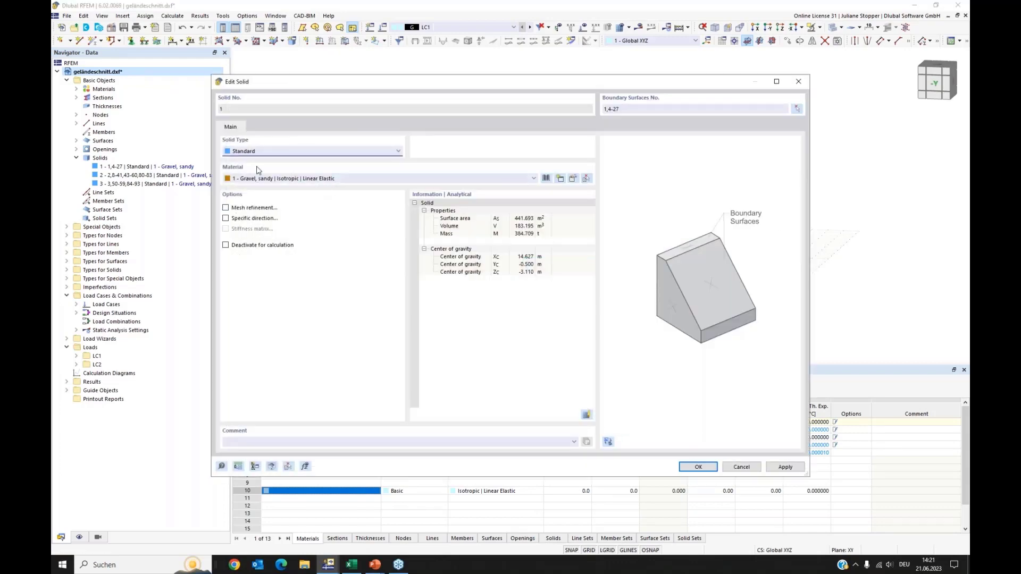
click(260, 152)
click(234, 202)
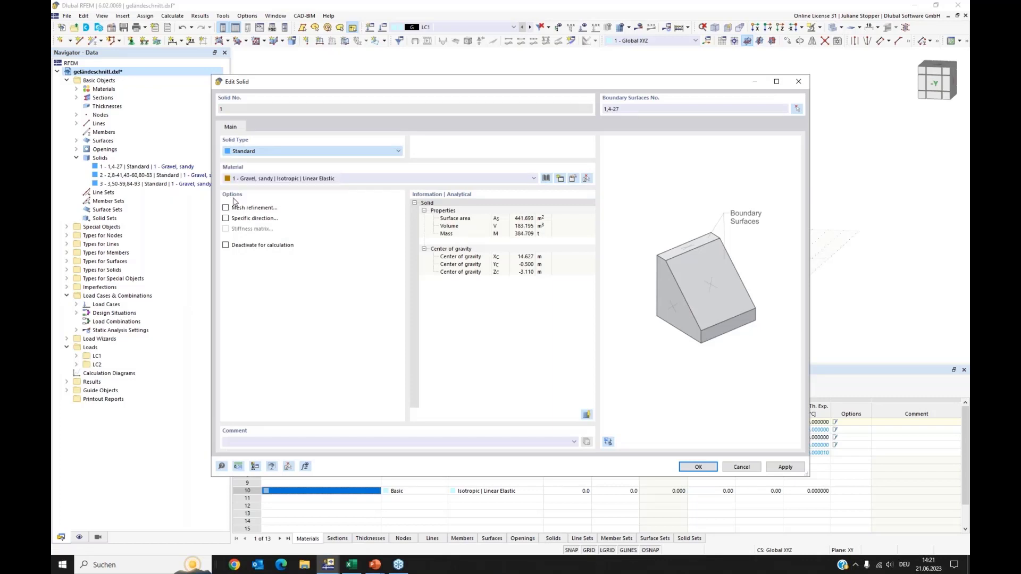
click(264, 179)
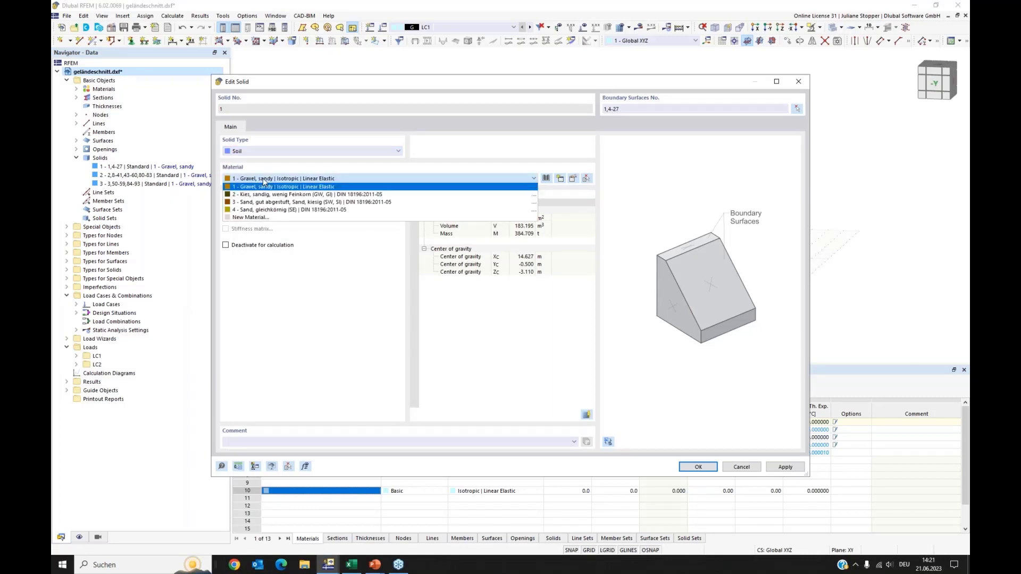
click(262, 187)
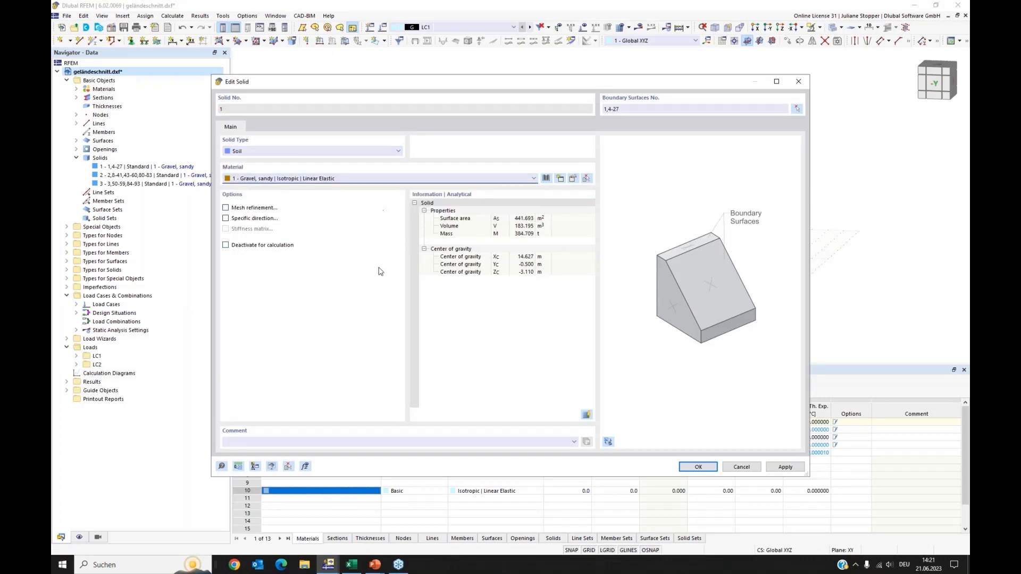
click(689, 466)
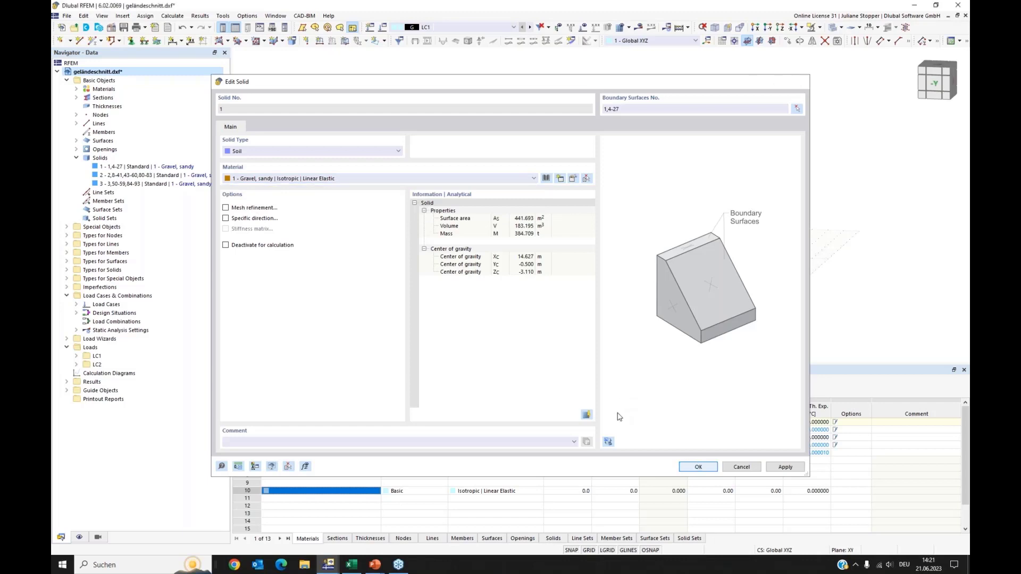
Set the middle layer's solid to type Soil with material 3 - Sand, gut abgestuft, Sand, kiesig (SW, SI)
click(462, 347)
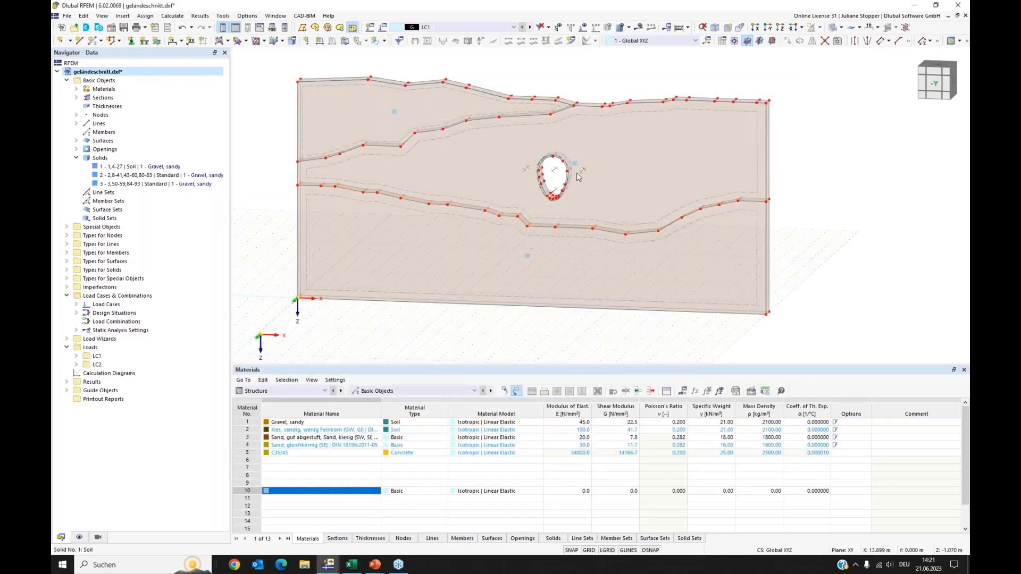
double_click(575, 166)
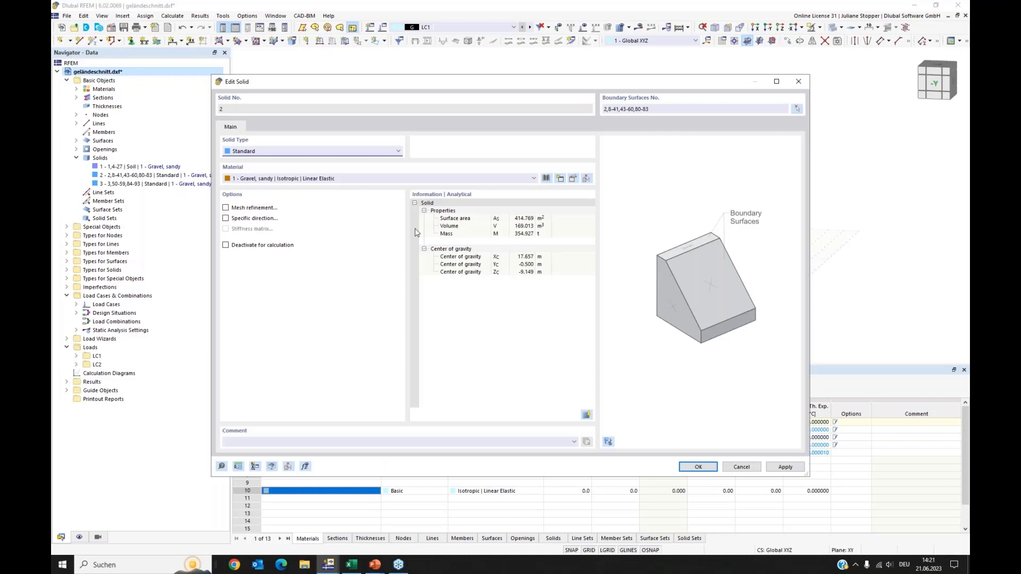
click(349, 178)
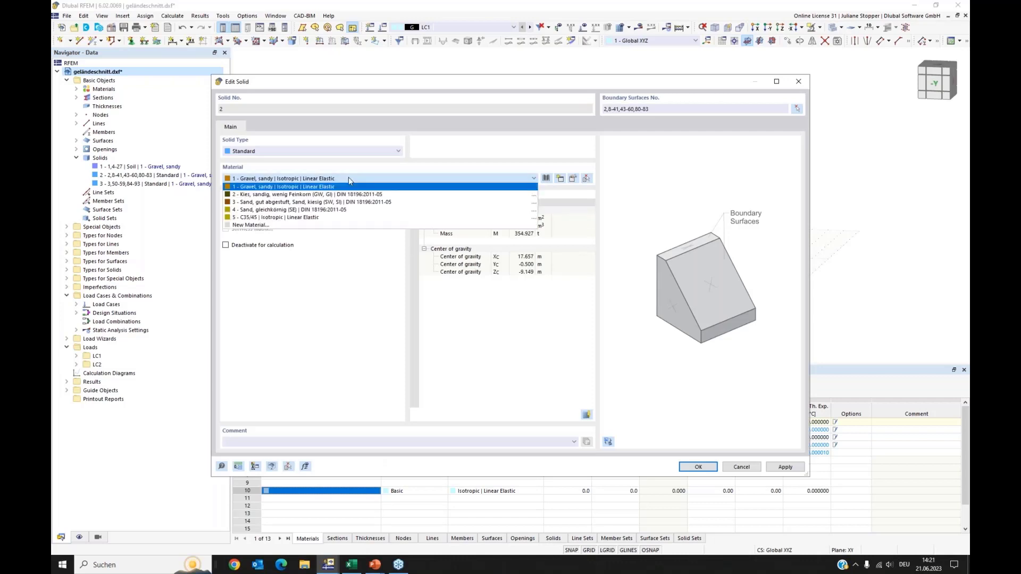
click(337, 203)
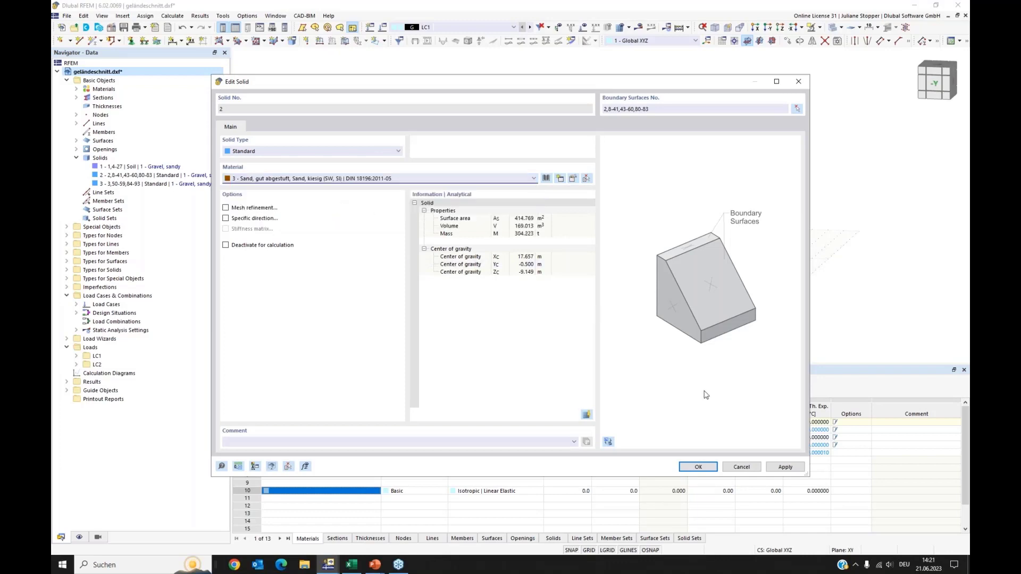
click(699, 467)
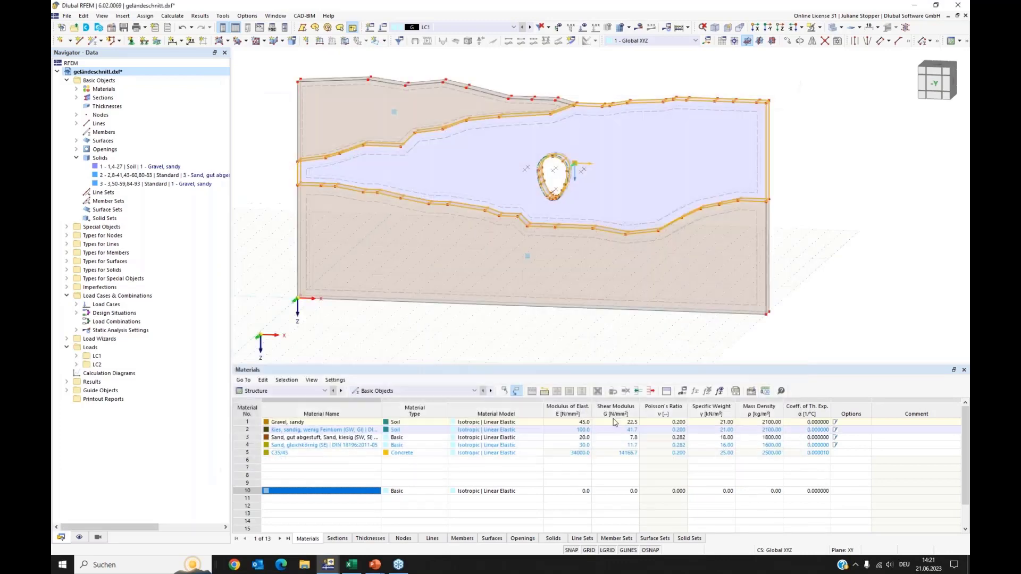
double_click(128, 175)
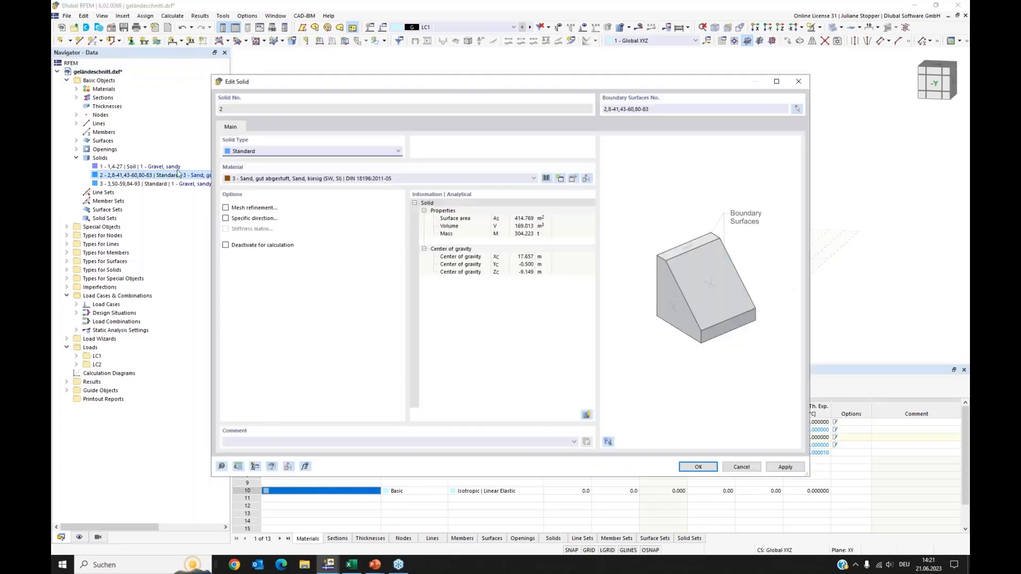
click(248, 154)
click(245, 195)
click(698, 467)
click(446, 354)
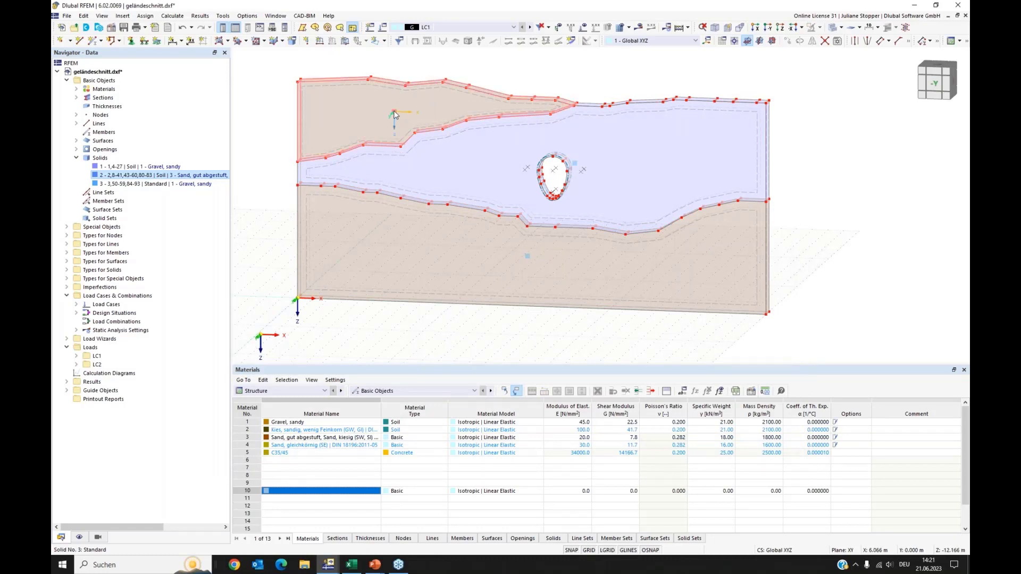
Set the uppermost layer's solid to type Soil with material 4 - Sand, gleichkörnig (SE)
double_click(394, 114)
click(316, 156)
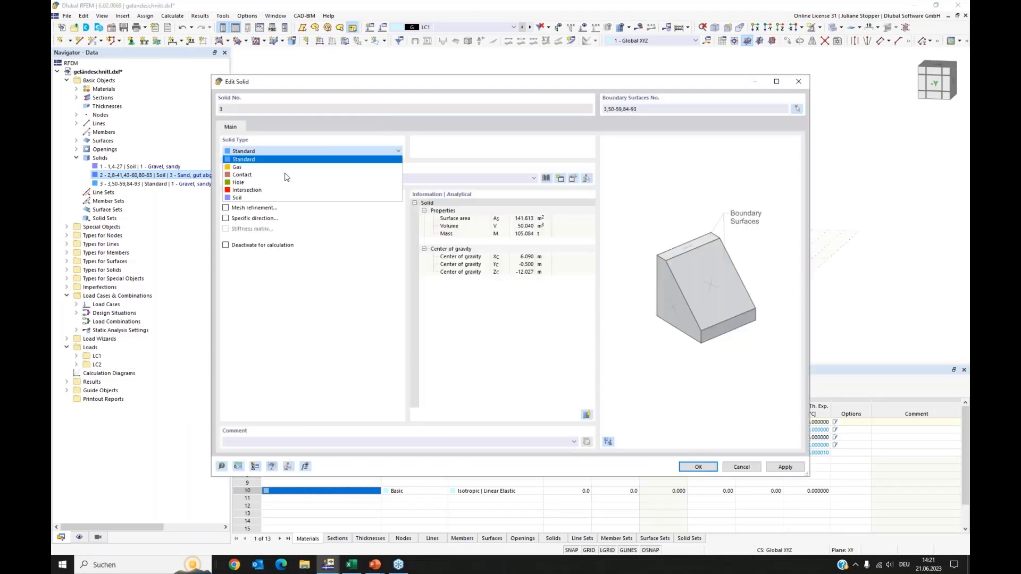
click(289, 190)
click(301, 179)
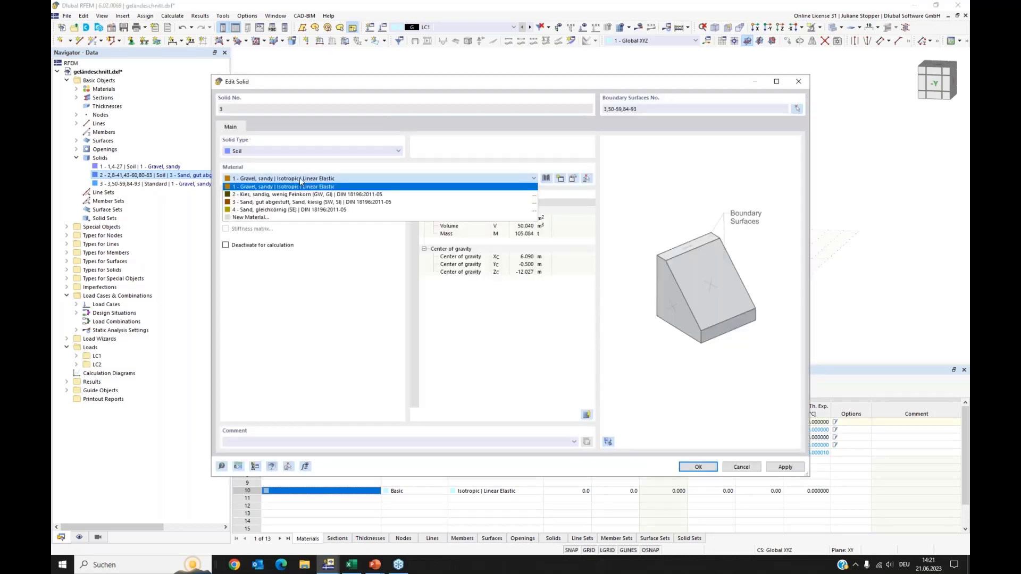
click(298, 210)
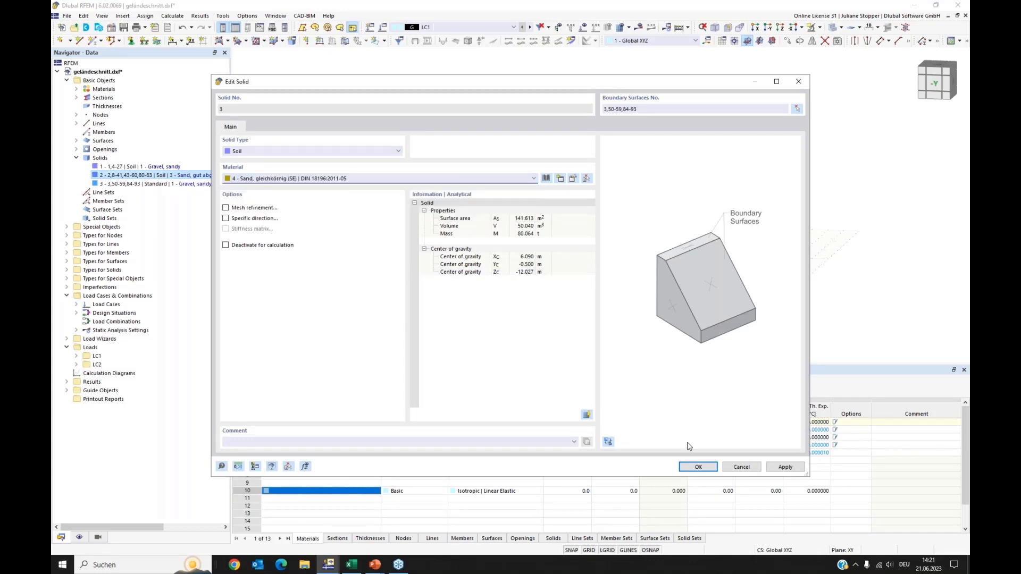
click(695, 468)
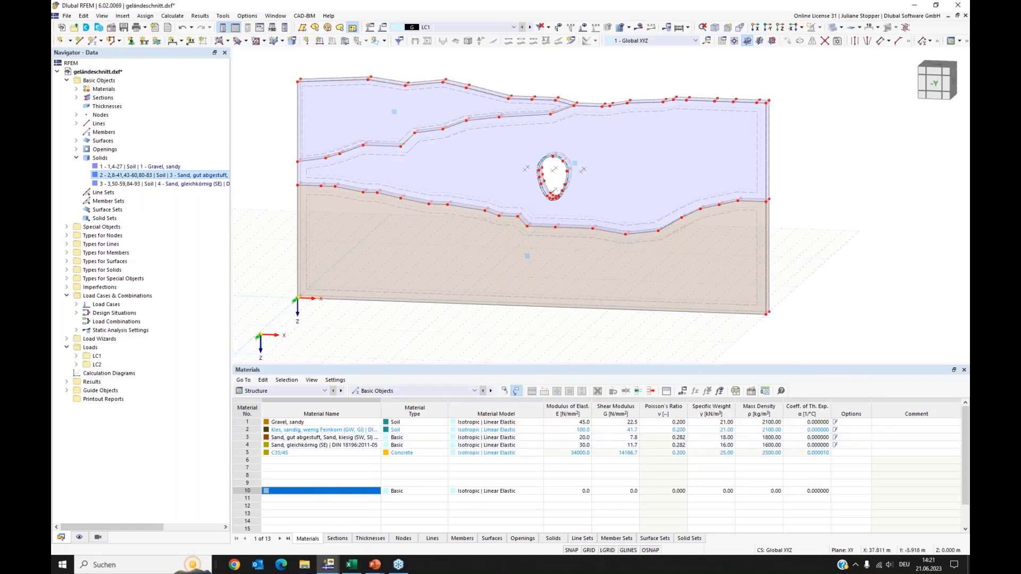
Color the rendered objects by object property so the soil solids show their material colors, and return to the data navigator
ctrl+middle_drag(752, 334, 672, 267)
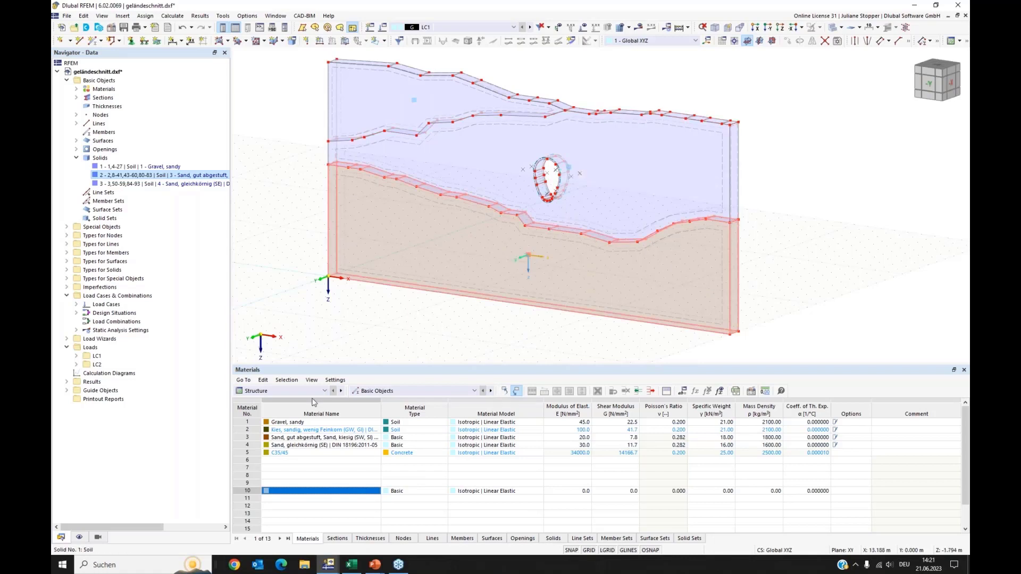
click(79, 537)
scroll(166, 430, down, 10)
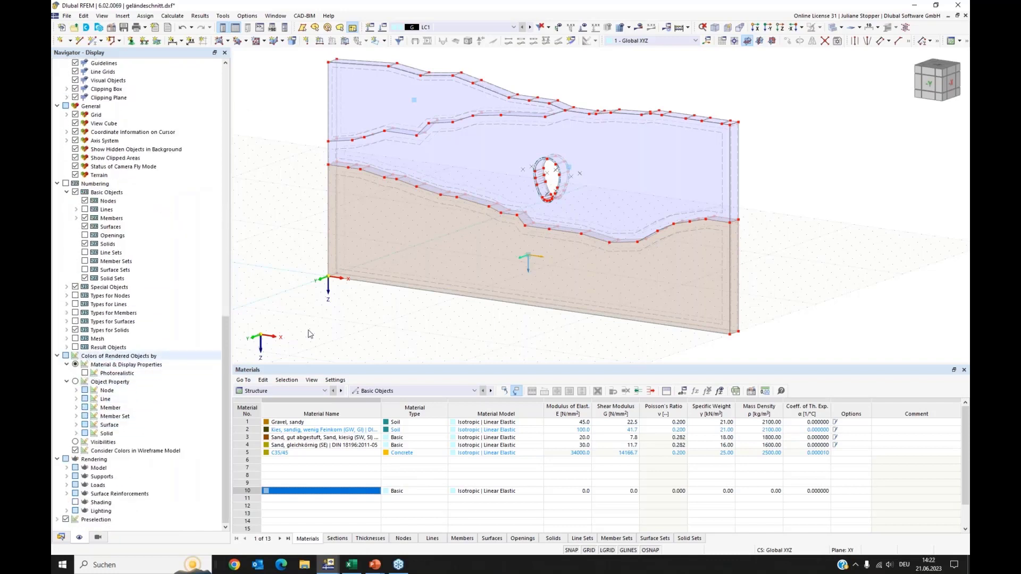
click(75, 382)
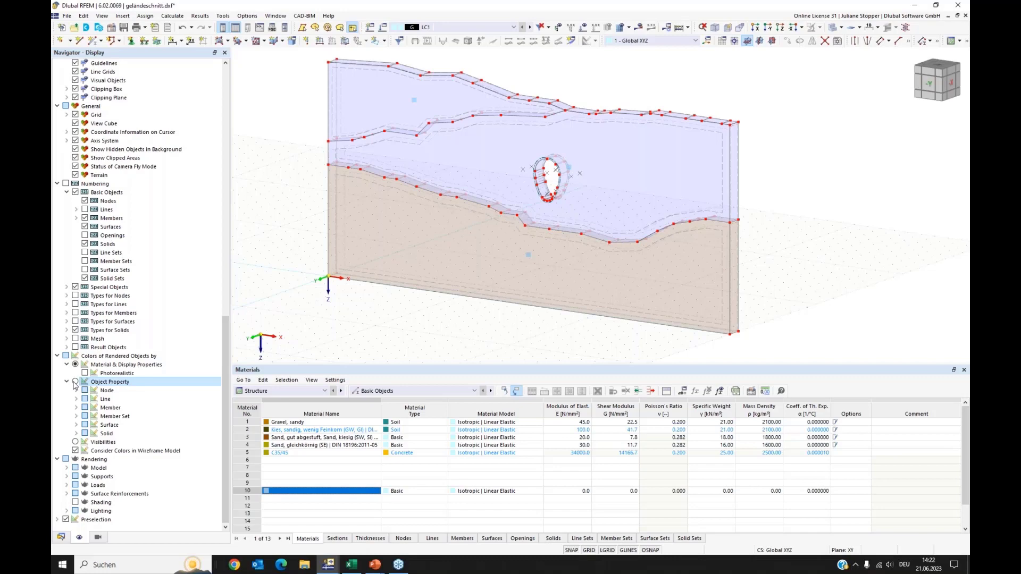
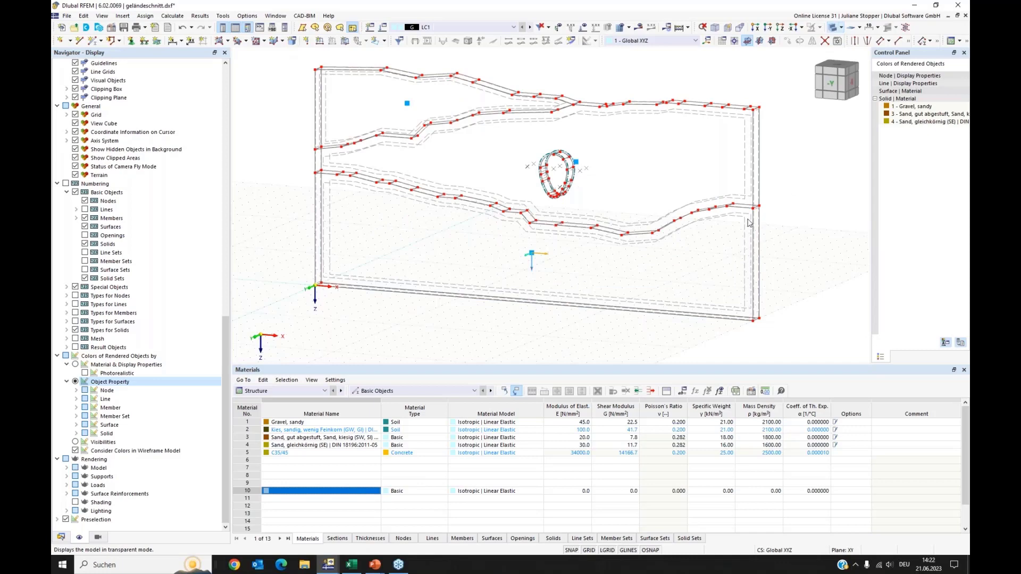
click(61, 538)
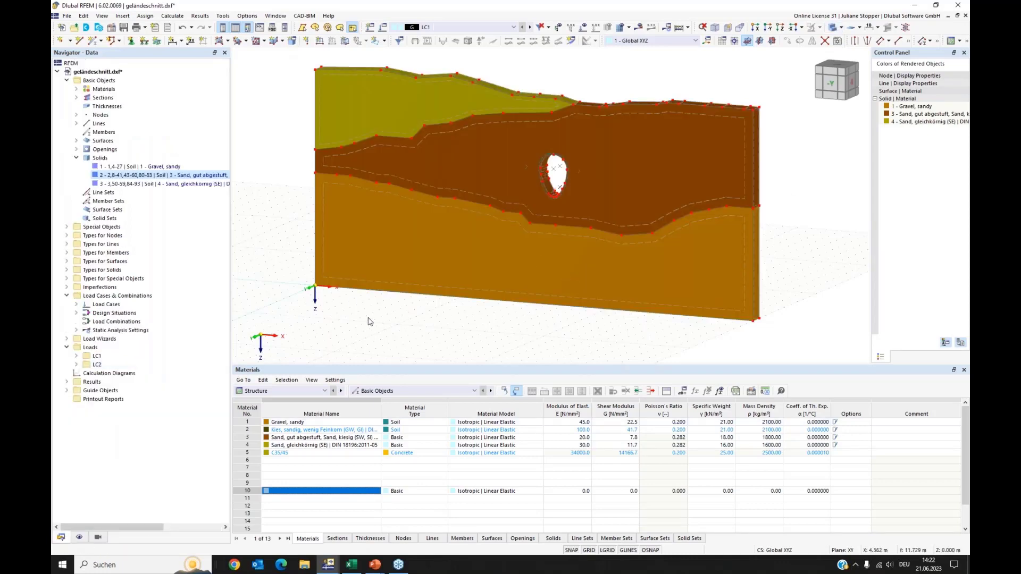
middle_drag(379, 325, 379, 327)
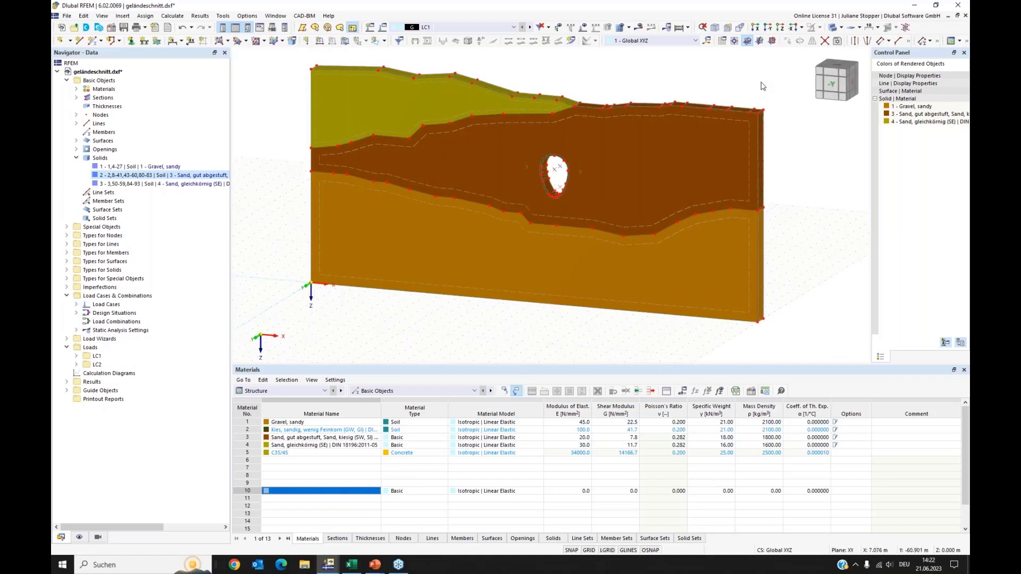
In a transparent plan view along Z, select the front, back and end surfaces of the terrain section
click(779, 28)
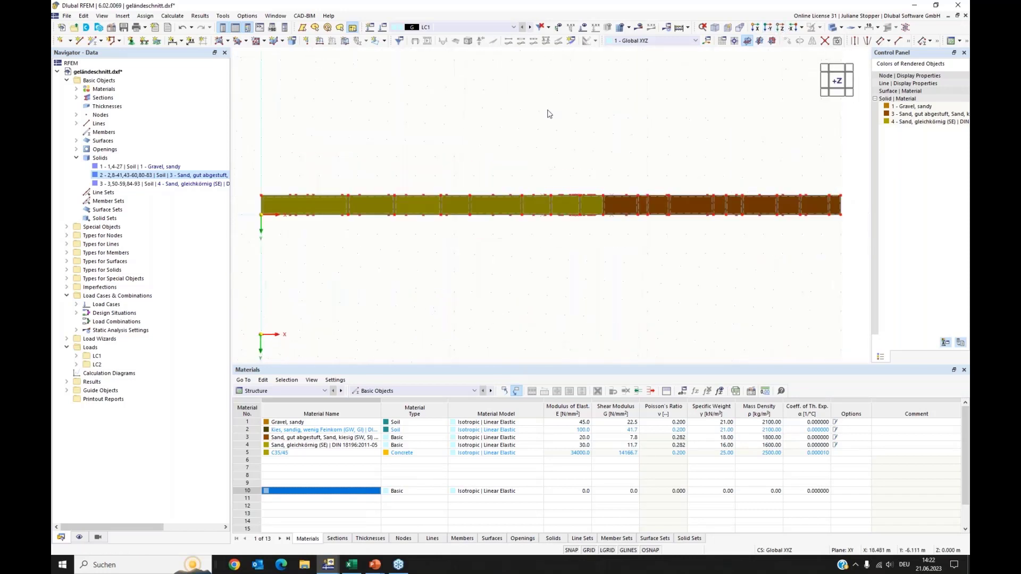
click(837, 40)
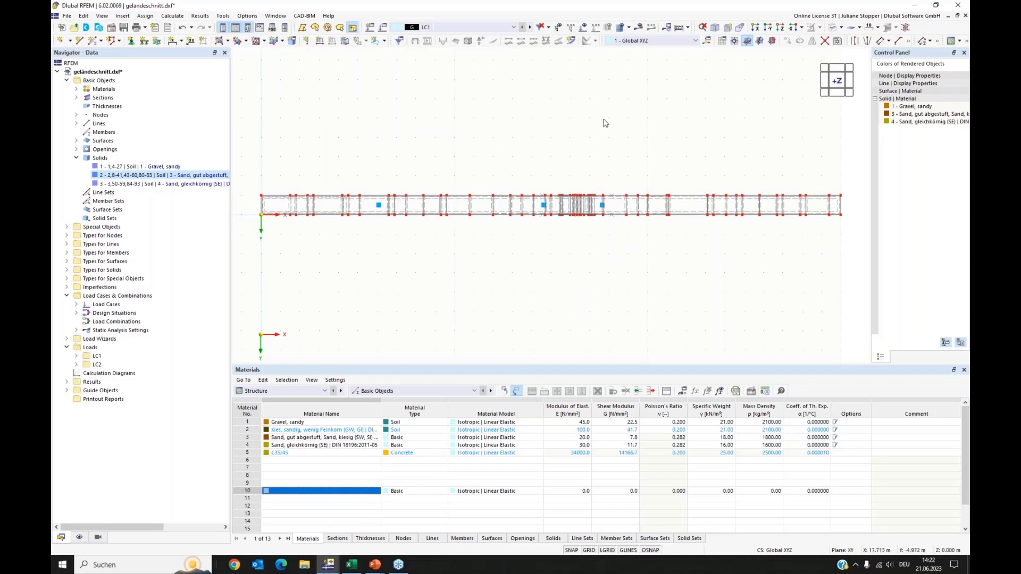
drag(246, 191, 846, 205)
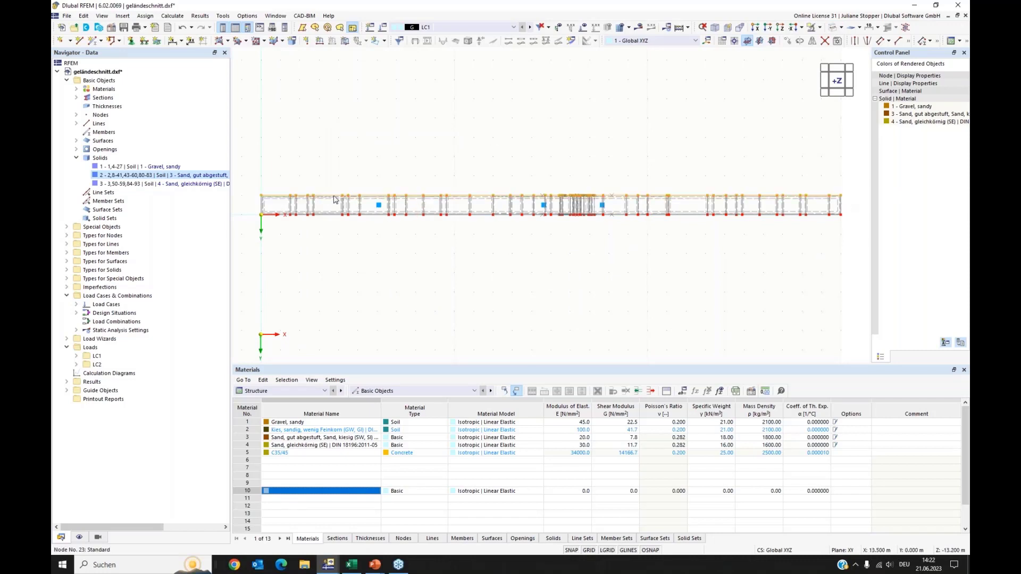
drag(253, 191, 851, 228)
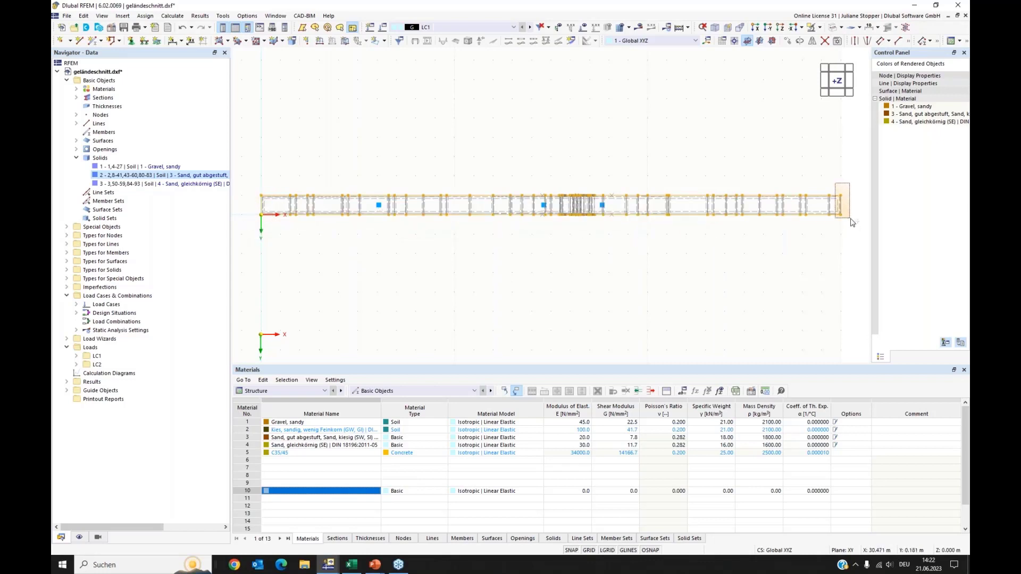
ctrl+middle_drag(649, 280, 626, 160)
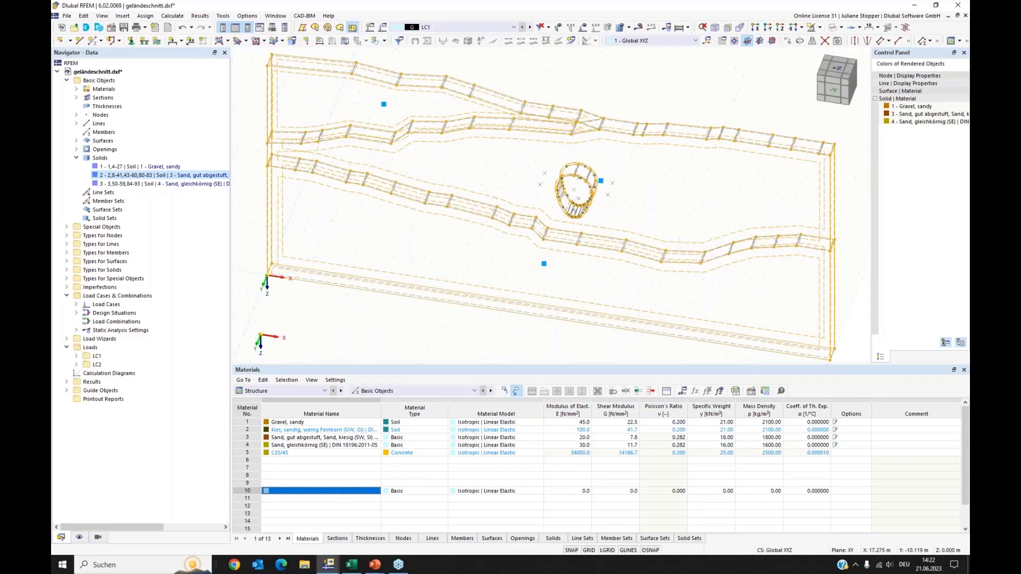
Assign surface support 2 to the selected vertical outer surfaces and check its support conditions
right_click(623, 145)
mouse_move(643, 186)
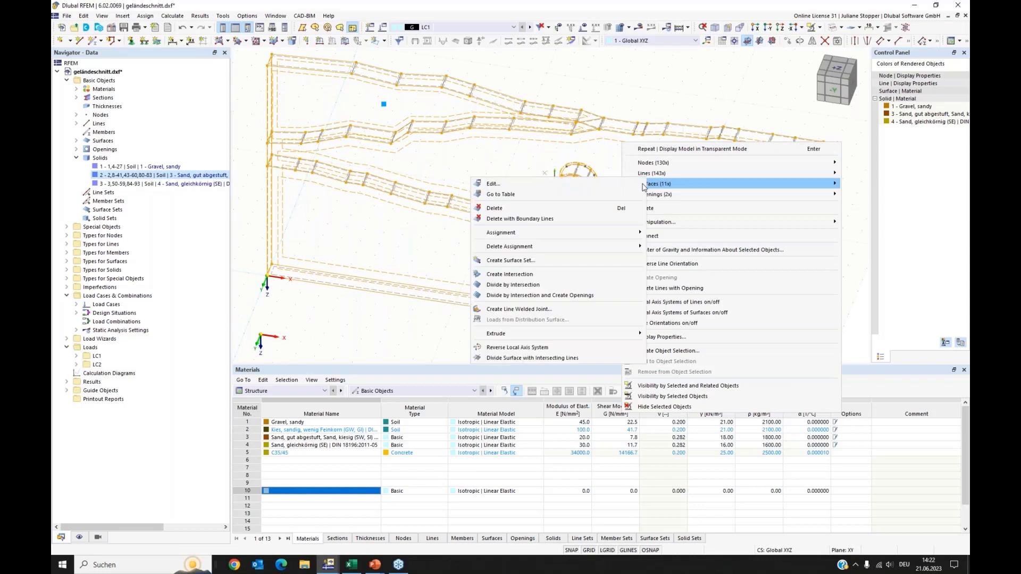
click(629, 185)
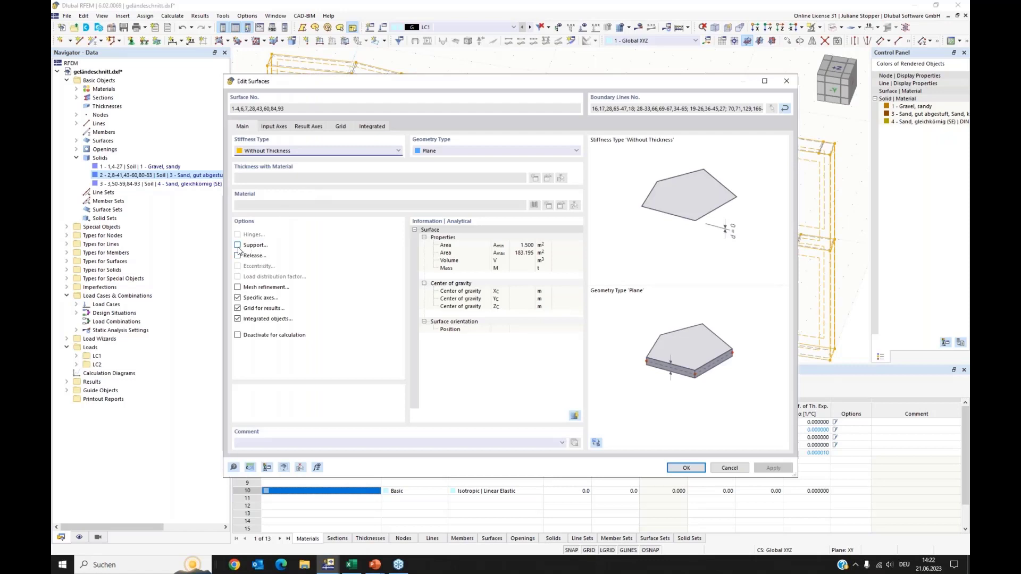
click(238, 246)
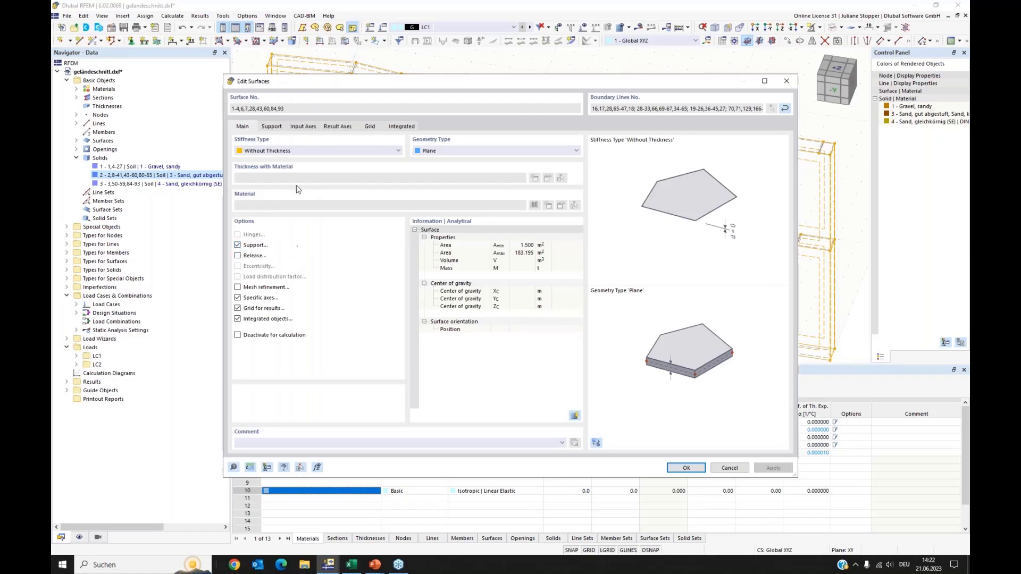
click(272, 128)
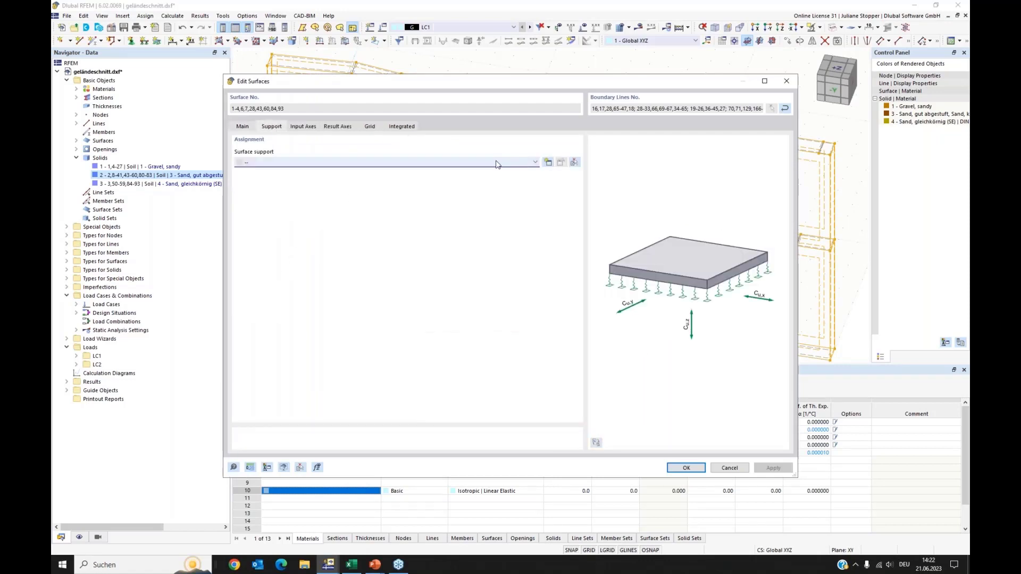
click(535, 162)
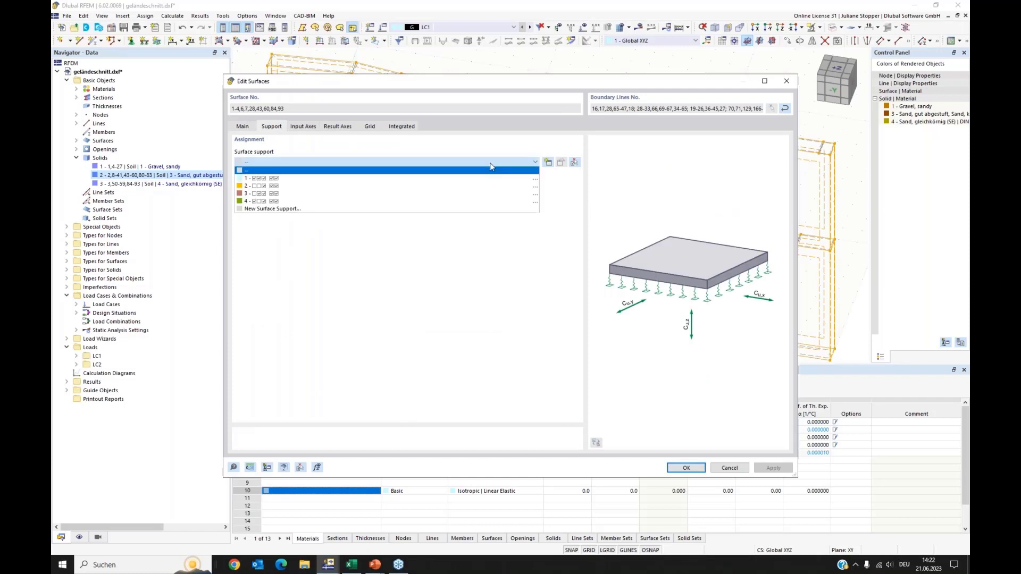
click(262, 186)
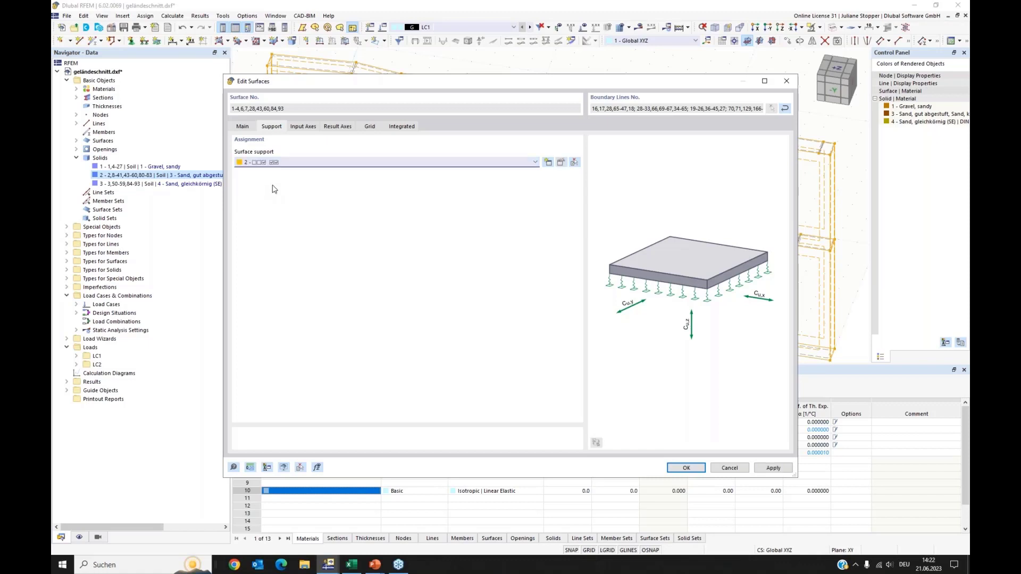
click(560, 162)
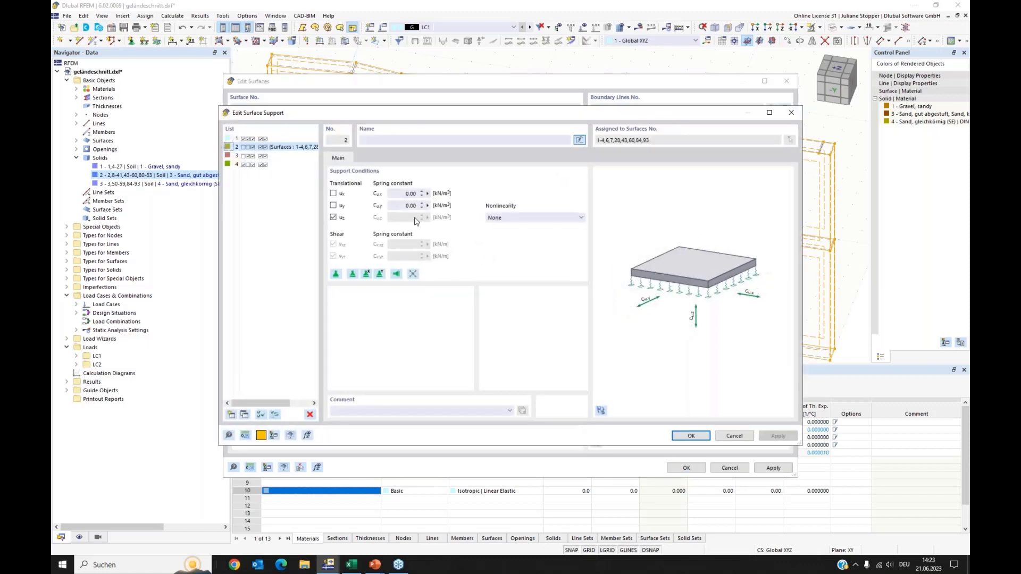
click(690, 435)
click(686, 468)
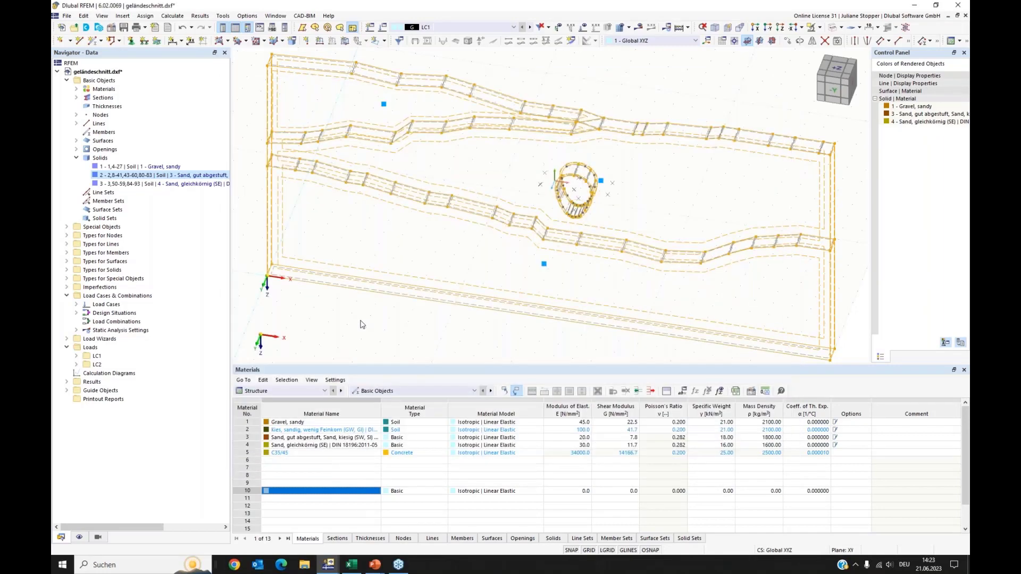
Assign surface support 1 to the horizontal base surface of the terrain section
scroll(342, 304, up, 5)
scroll(372, 299, down, 5)
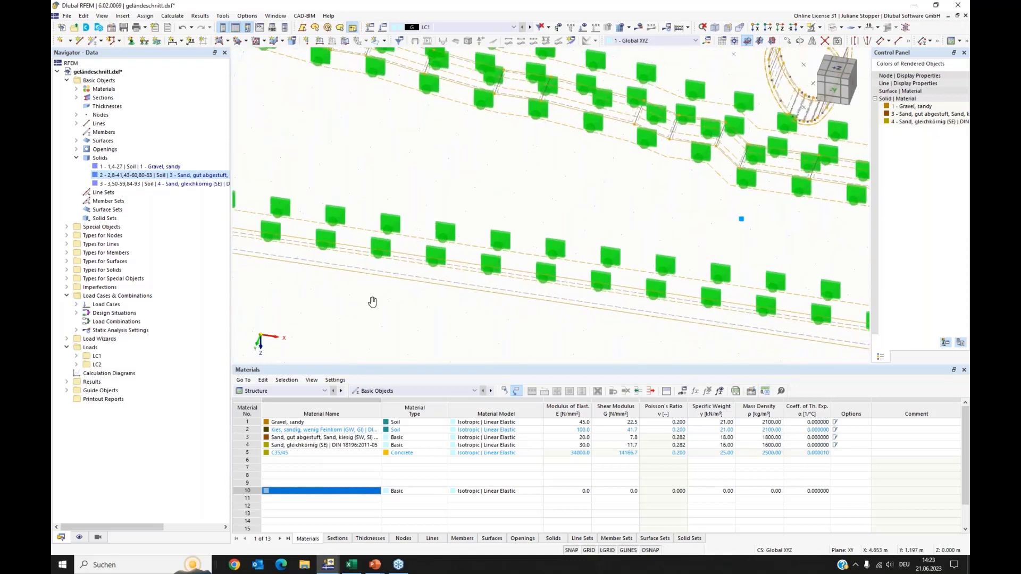
right_click(381, 261)
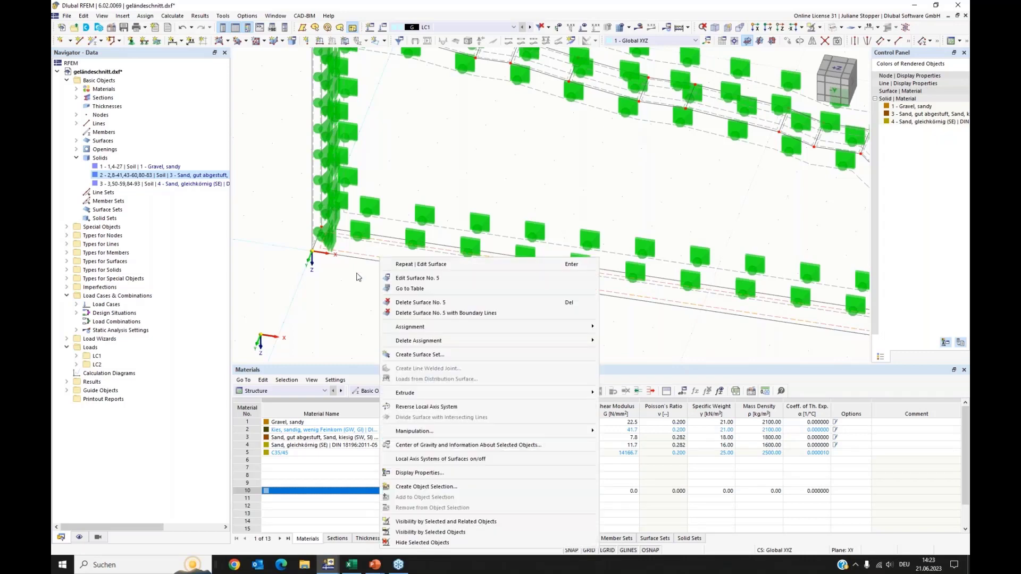
click(400, 278)
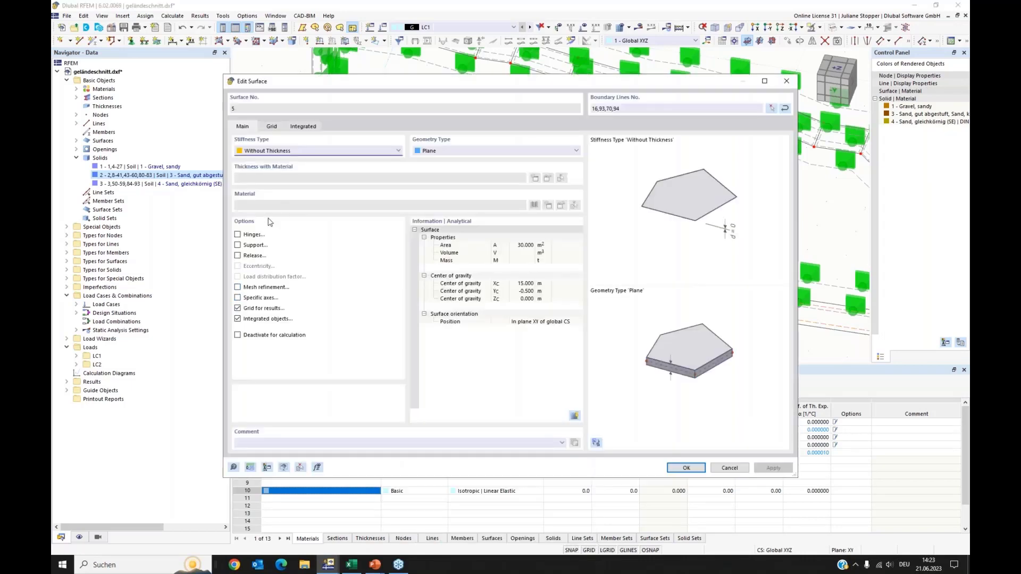
click(238, 245)
click(268, 127)
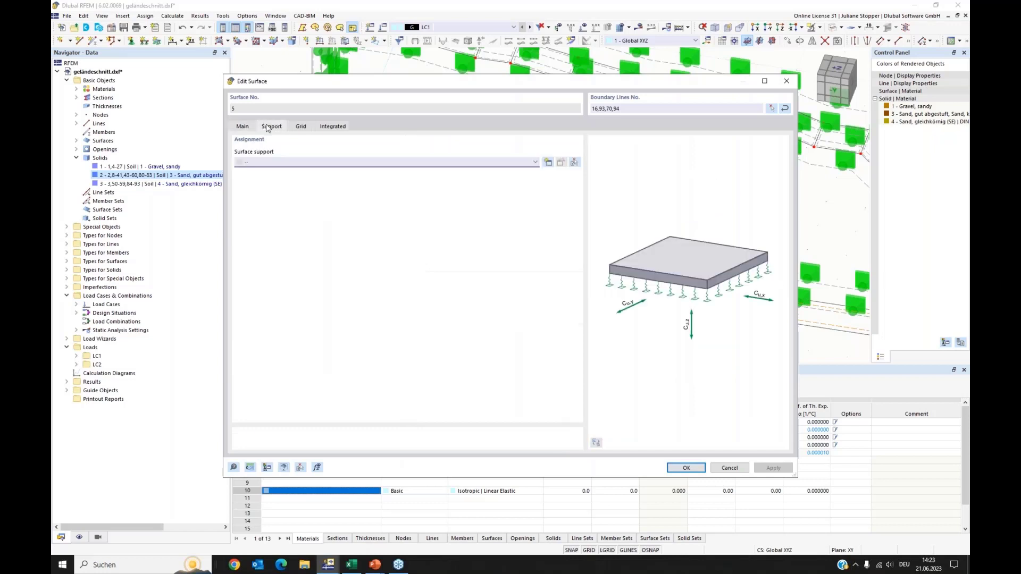
click(535, 162)
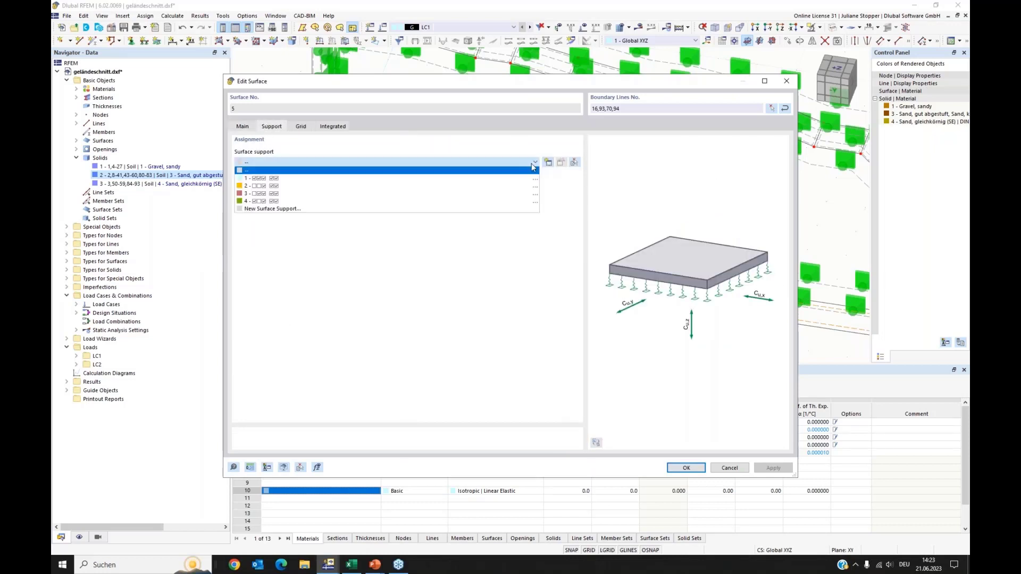
click(271, 179)
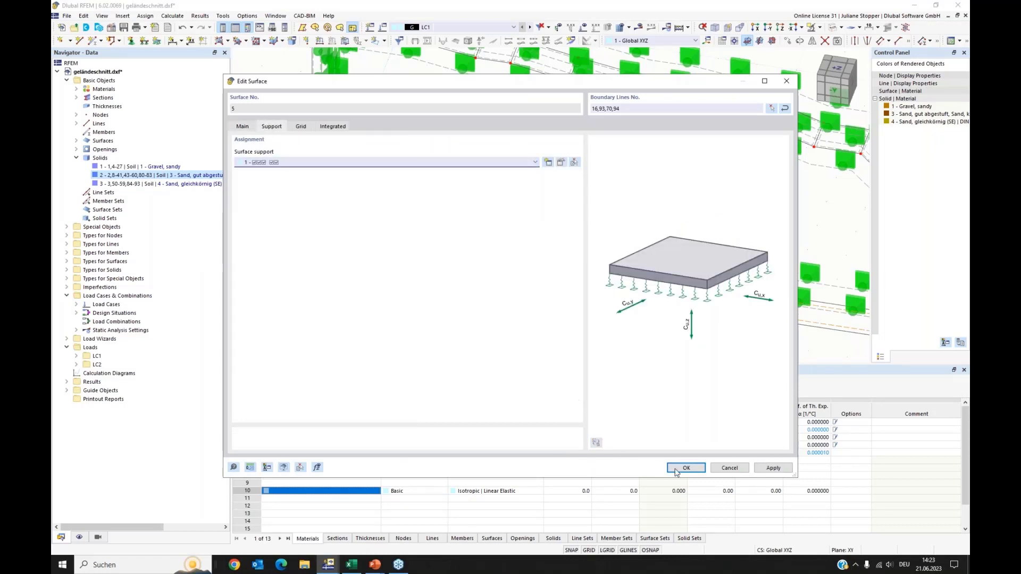
key(Return)
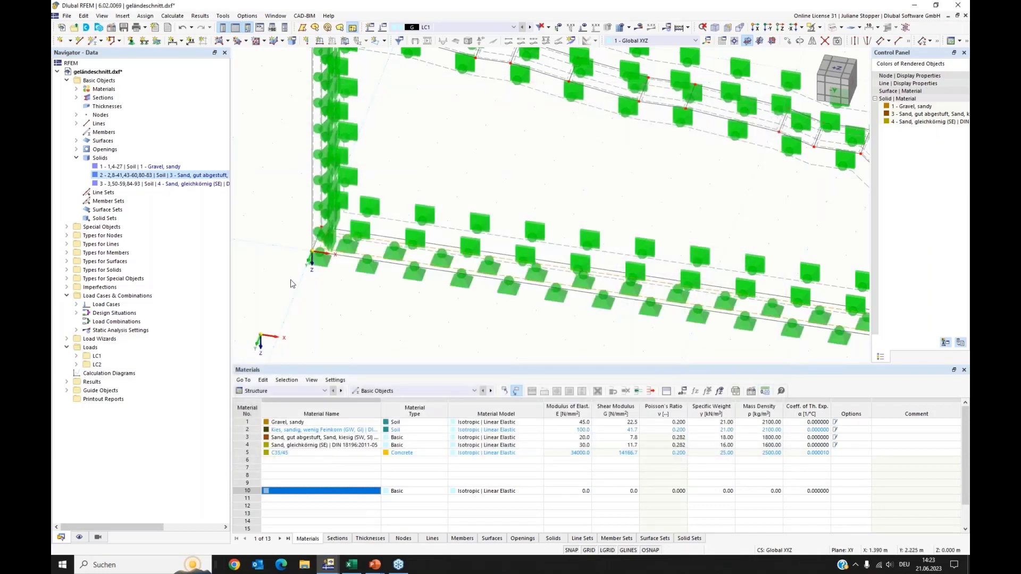
scroll(289, 287, down, 5)
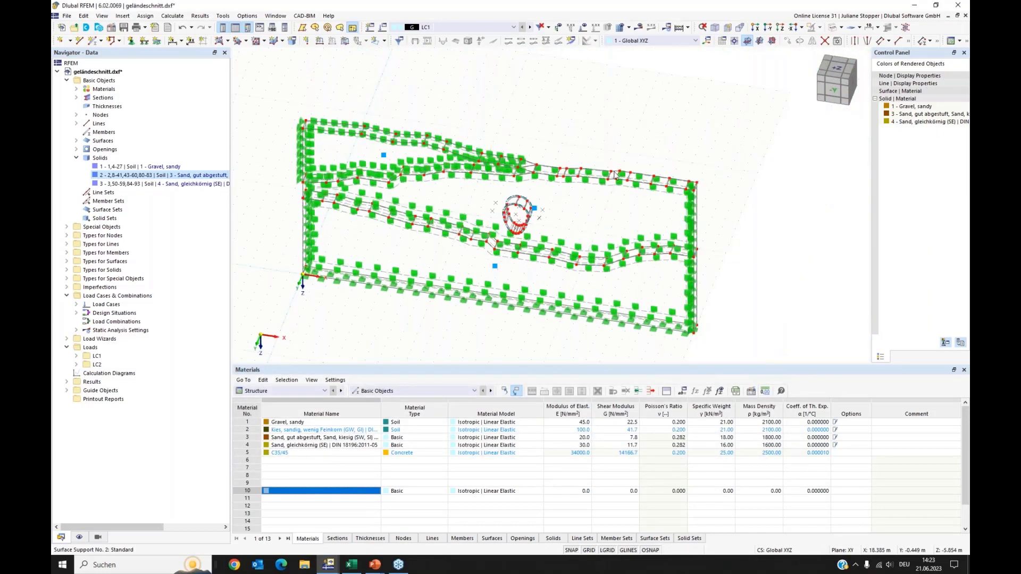
Turn off the display of types for surfaces to hide the support symbols, and return to the data navigator
scroll(250, 240, up, 1)
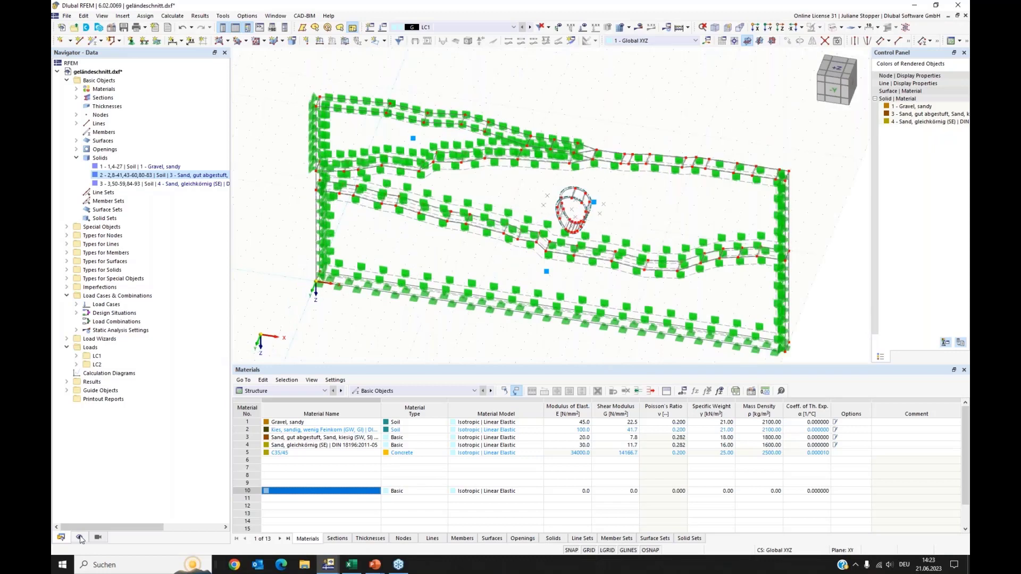
click(80, 537)
scroll(188, 291, down, 10)
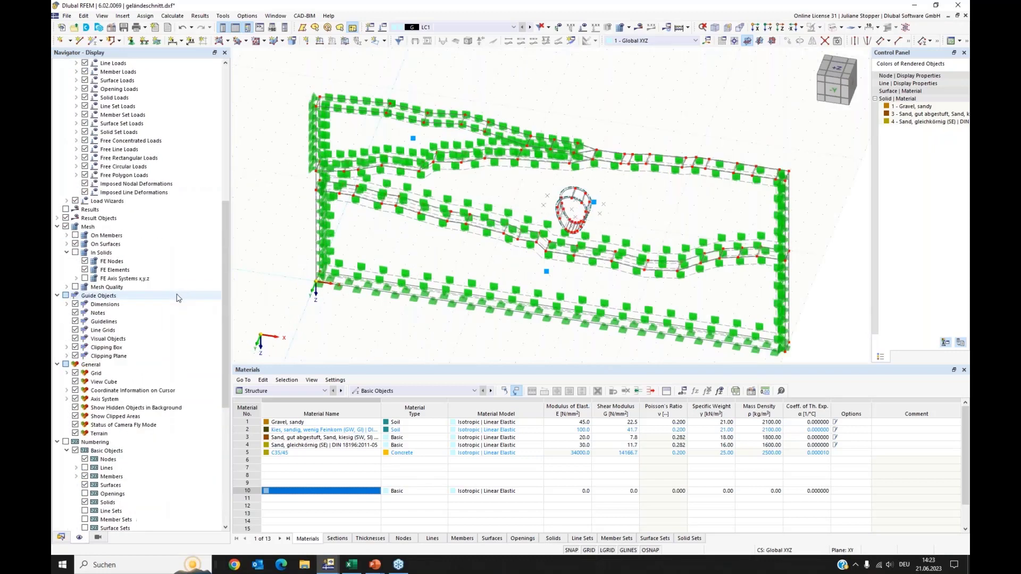
scroll(160, 266, up, 3)
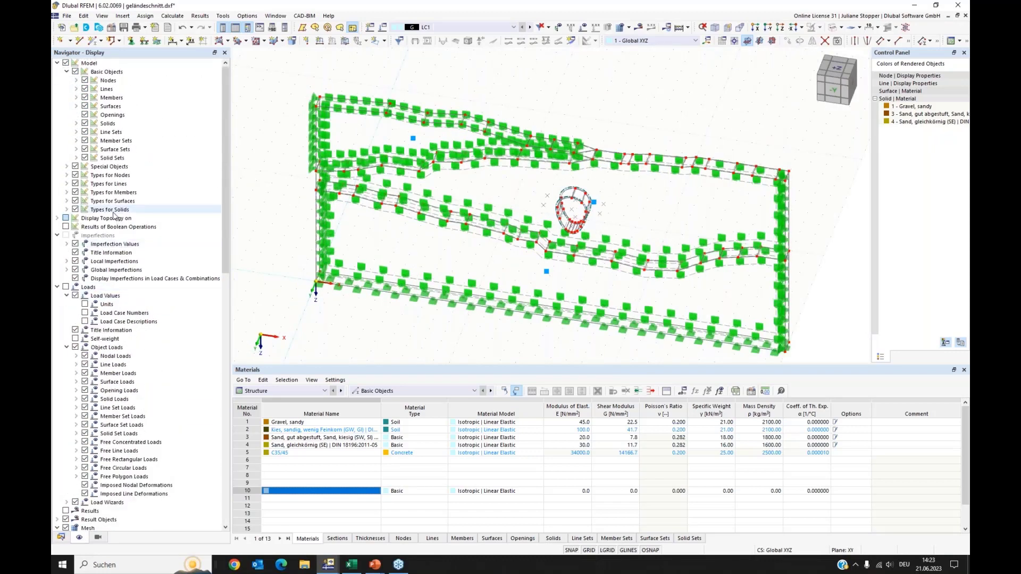
click(75, 201)
click(62, 538)
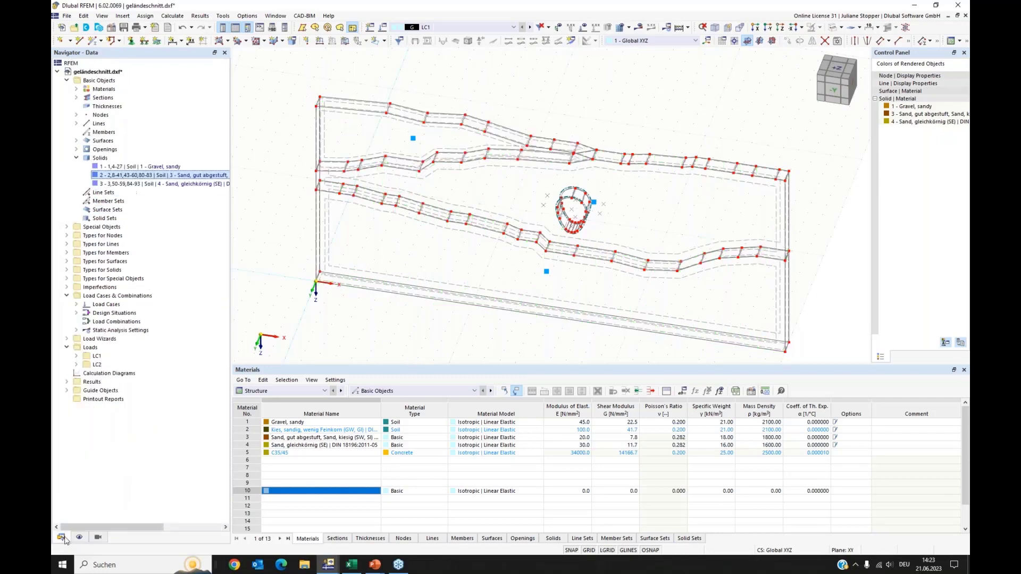
Generate and display the finite element mesh of the terrain section with the existing mesh settings
middle_drag(415, 298, 447, 192)
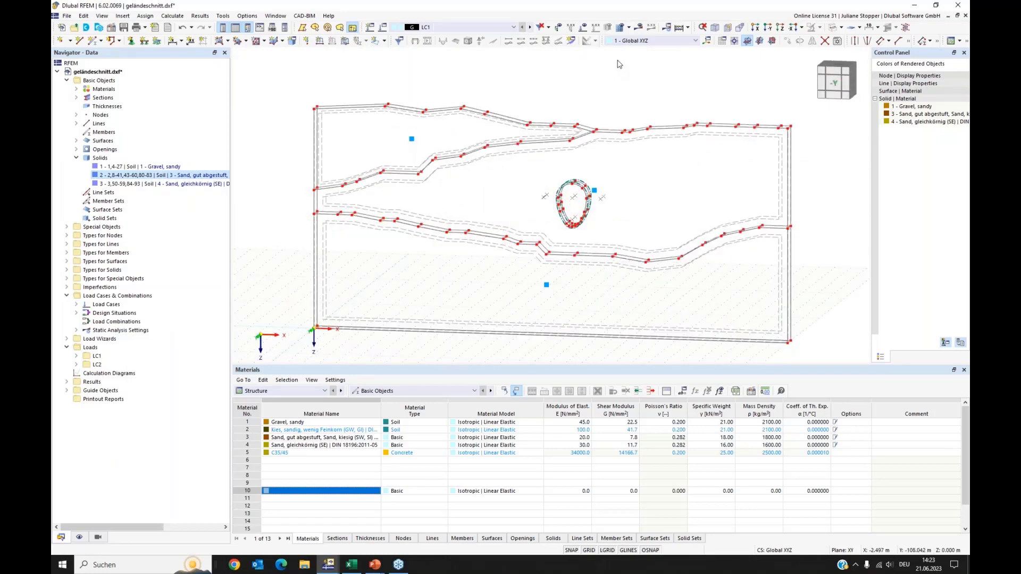
click(620, 27)
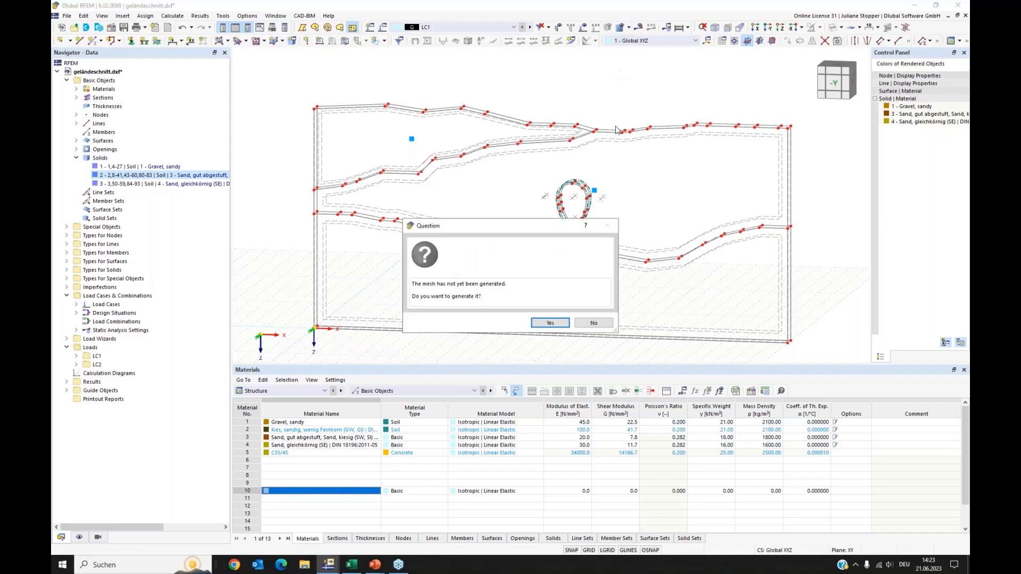
click(551, 322)
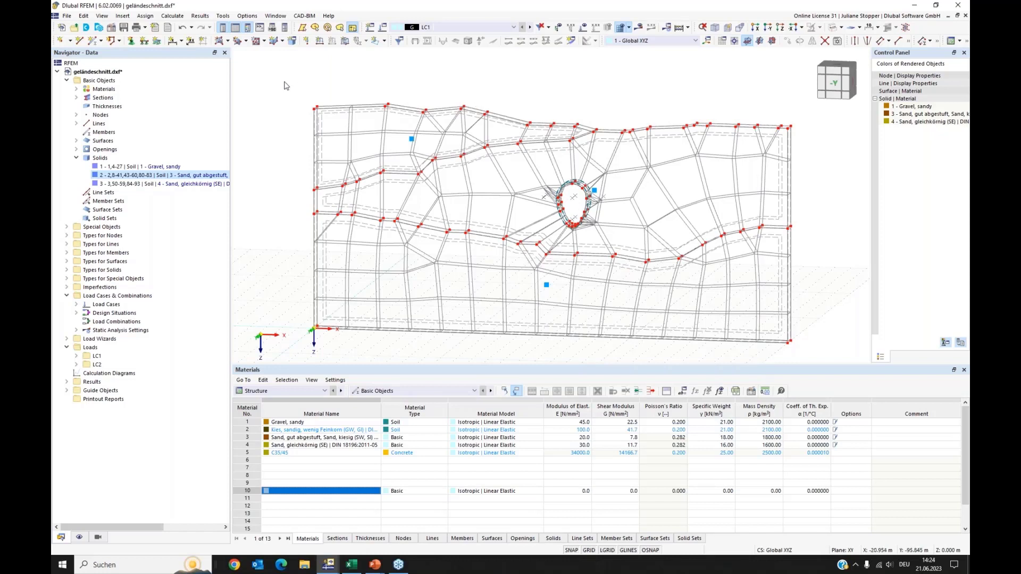
In the mesh settings, set the target length of finite elements for solids of type Soil to 0.5 m
click(171, 16)
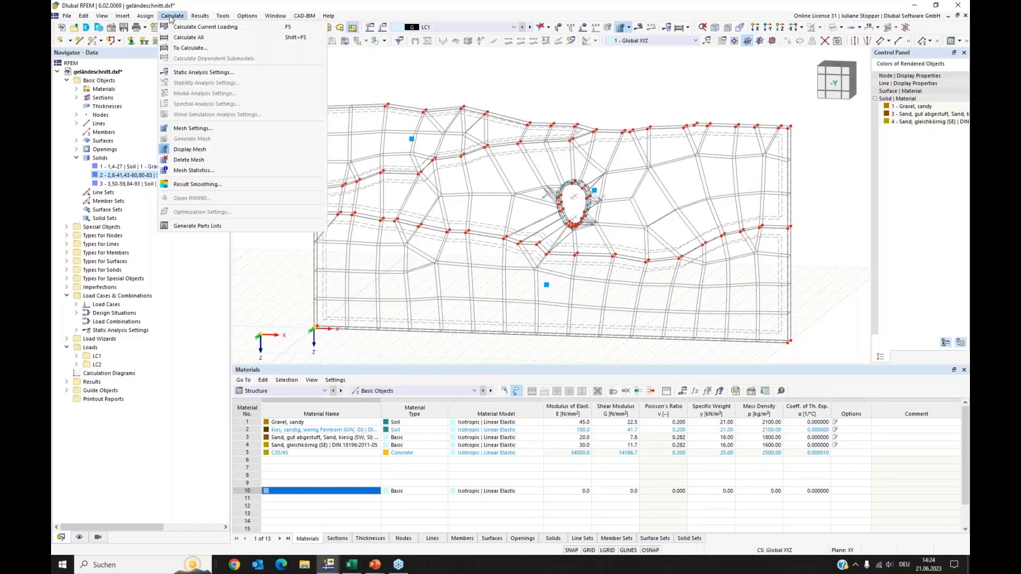
click(186, 130)
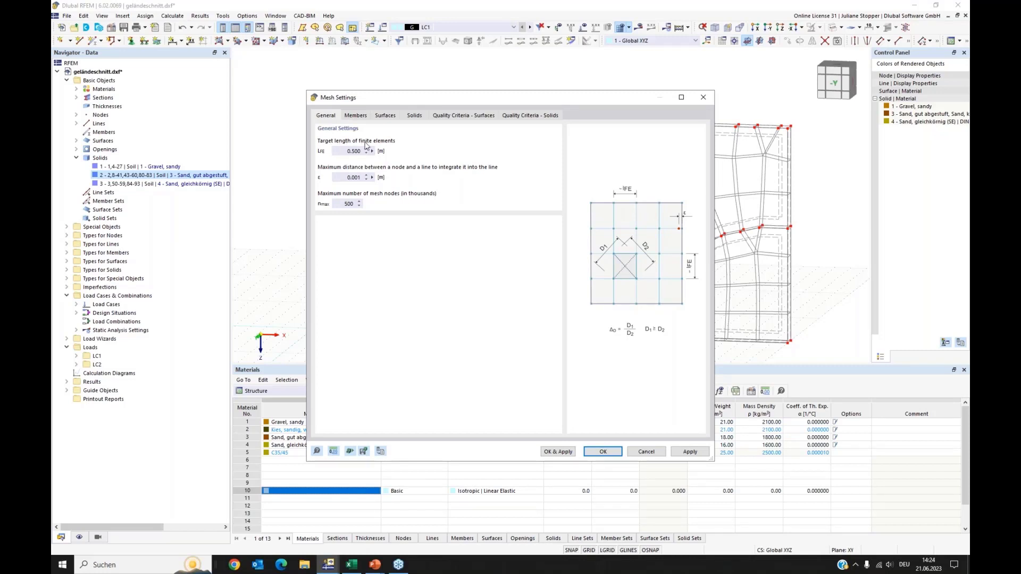
drag(342, 151, 369, 157)
click(413, 116)
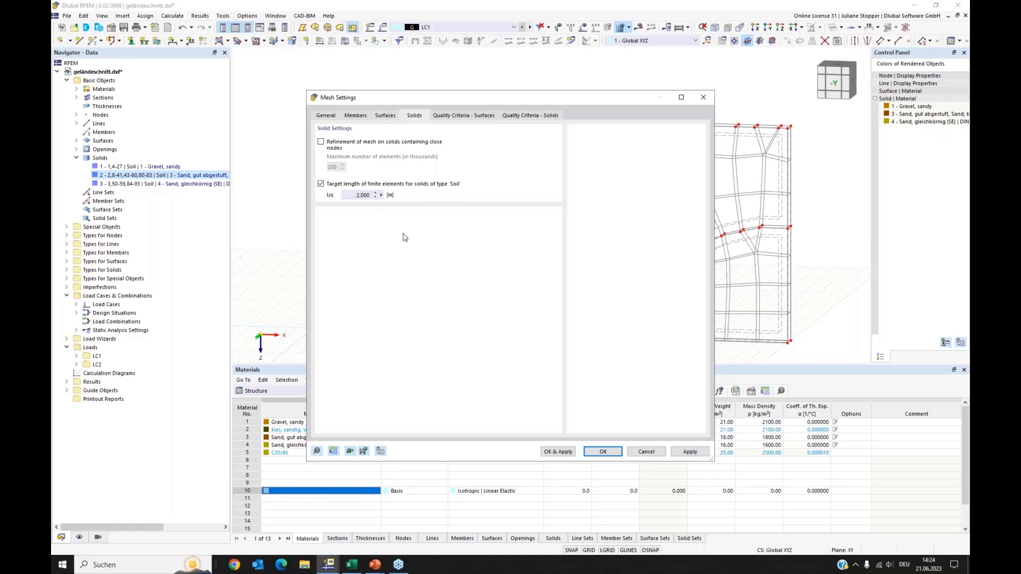
double_click(349, 195)
text(0,5)
click(602, 451)
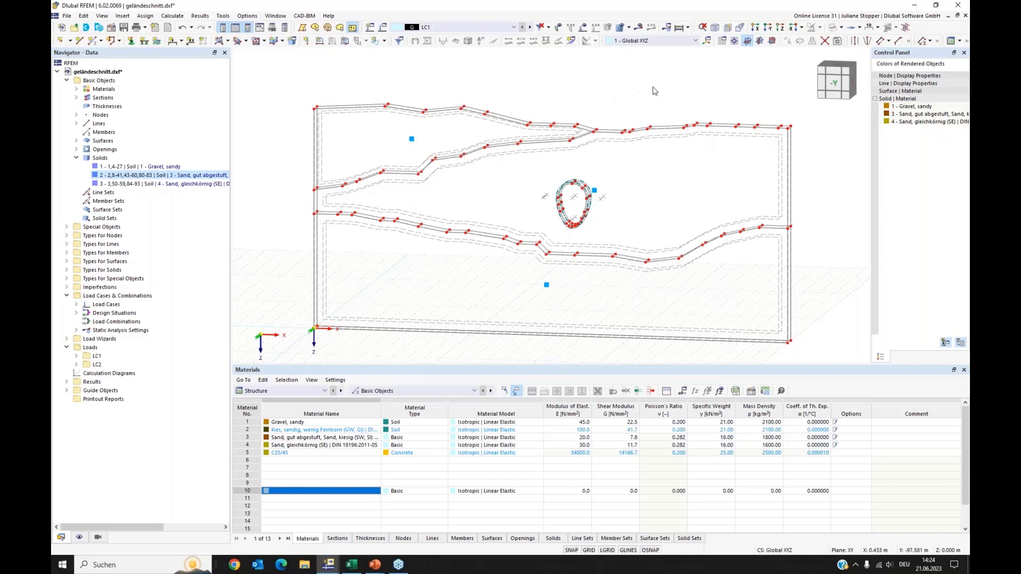
Enable mesh refinement for all three soil solids together and activate a layered mesh with a user-defined number of finite element layers
drag(628, 98, 426, 321)
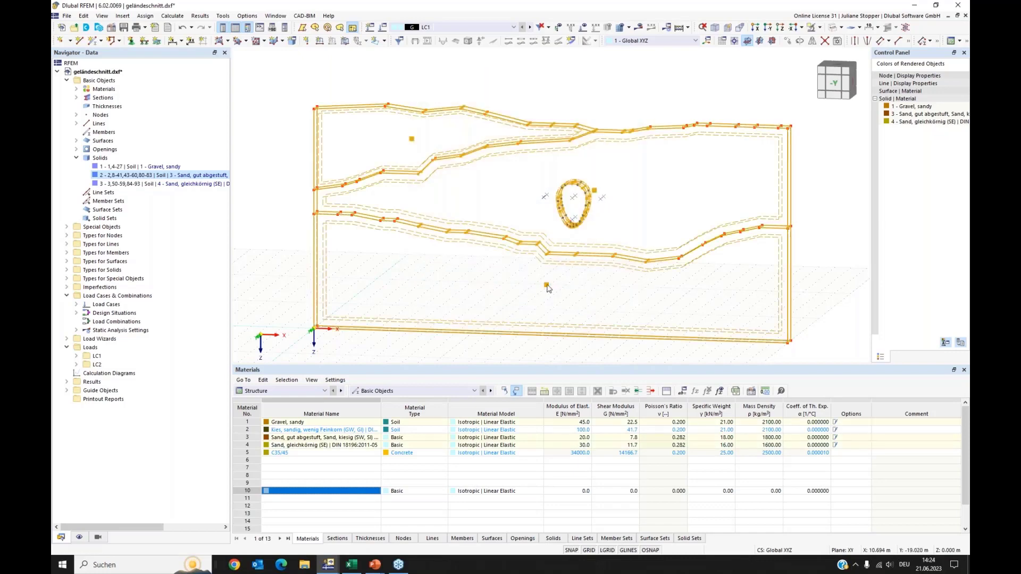
right_click(548, 289)
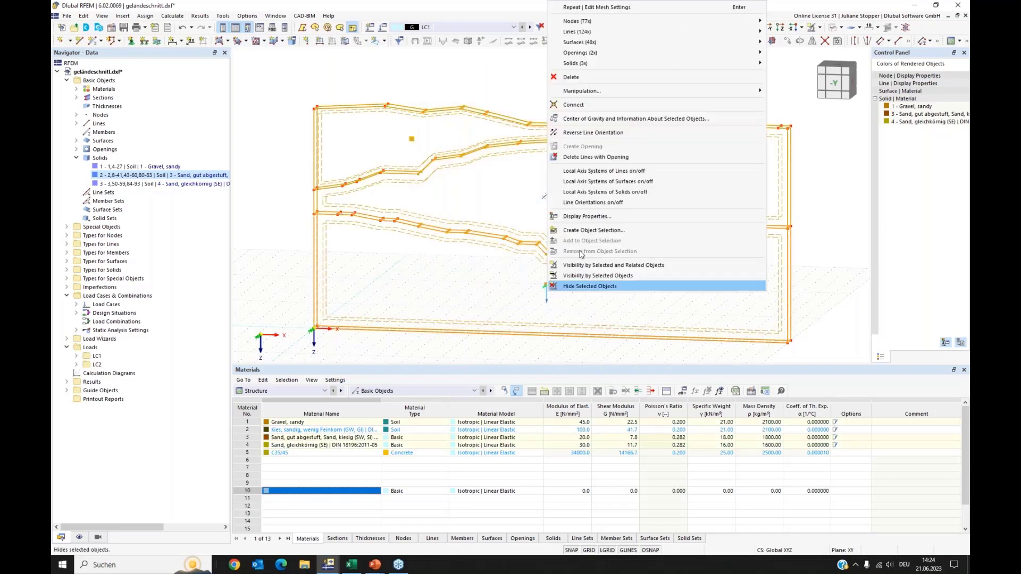
mouse_move(570, 65)
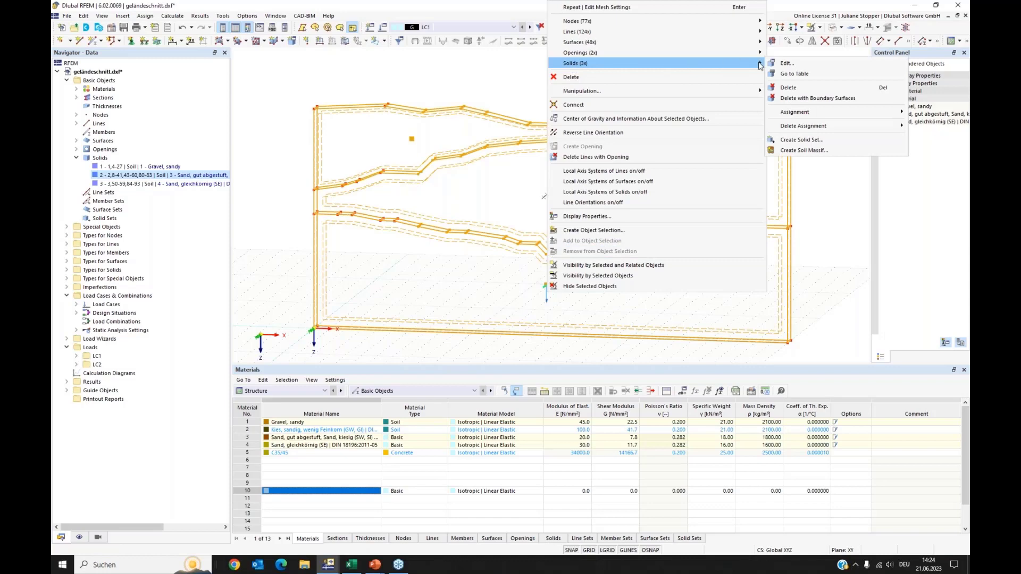
click(787, 63)
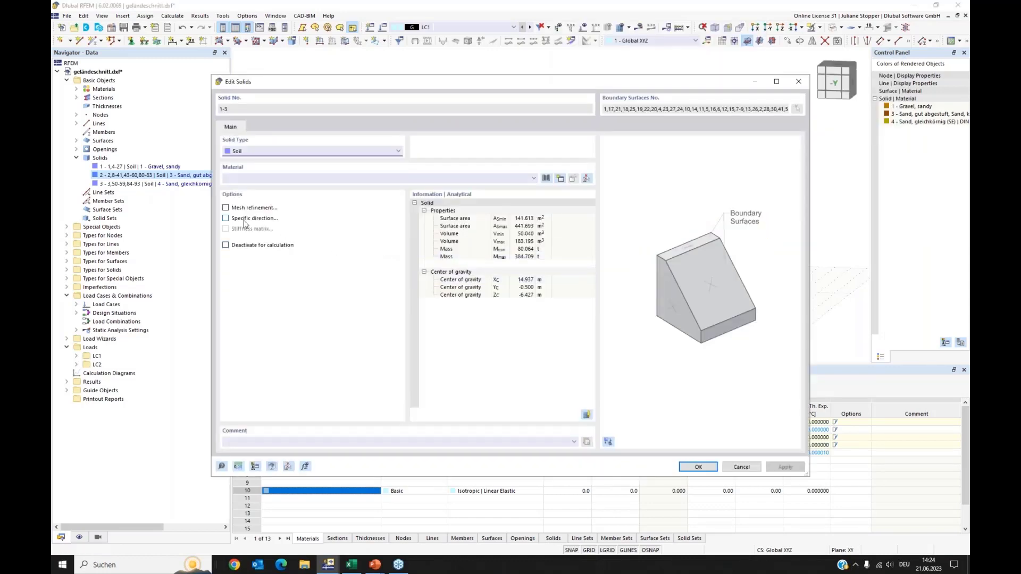
click(226, 208)
click(270, 127)
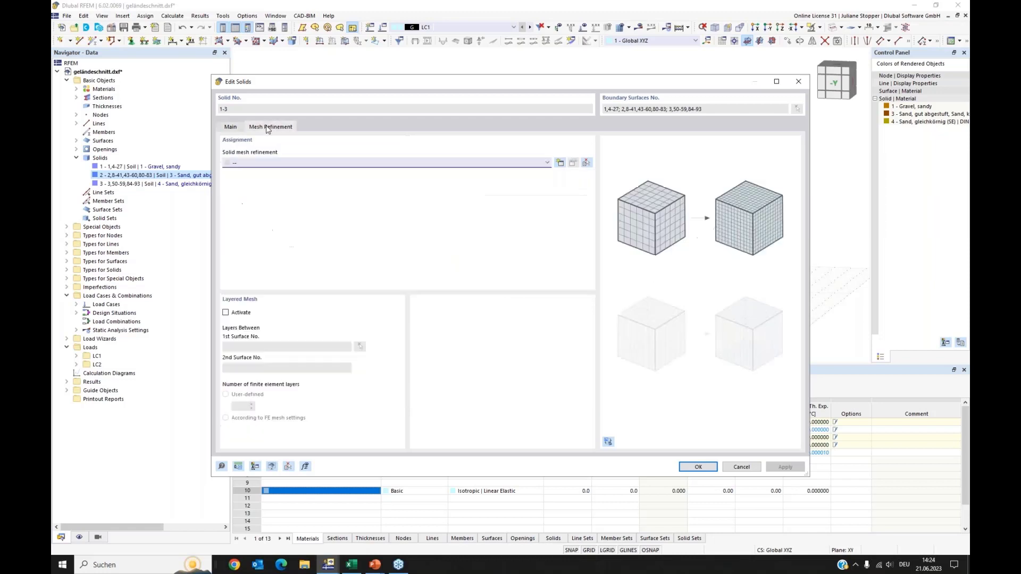
click(226, 313)
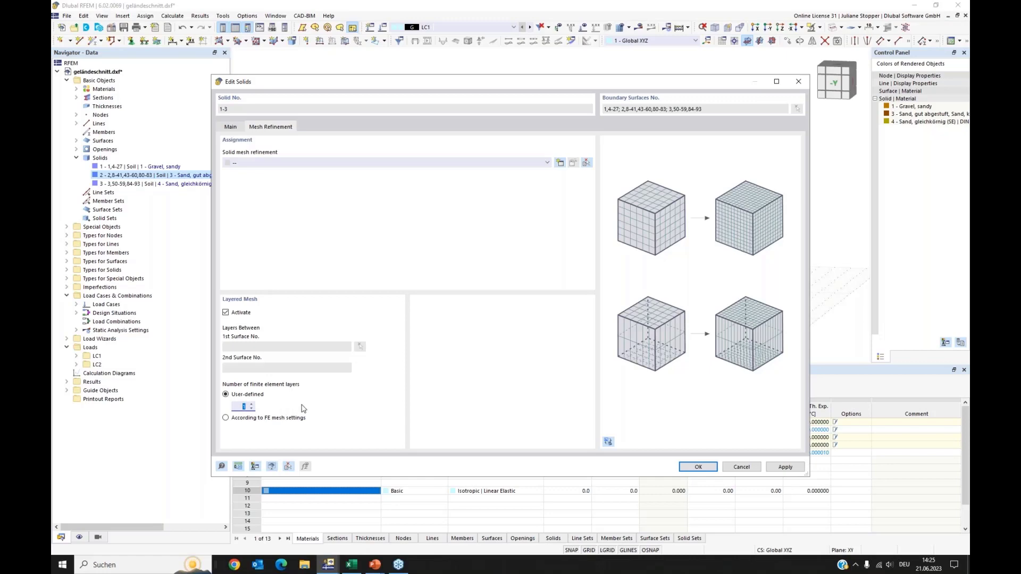
click(698, 467)
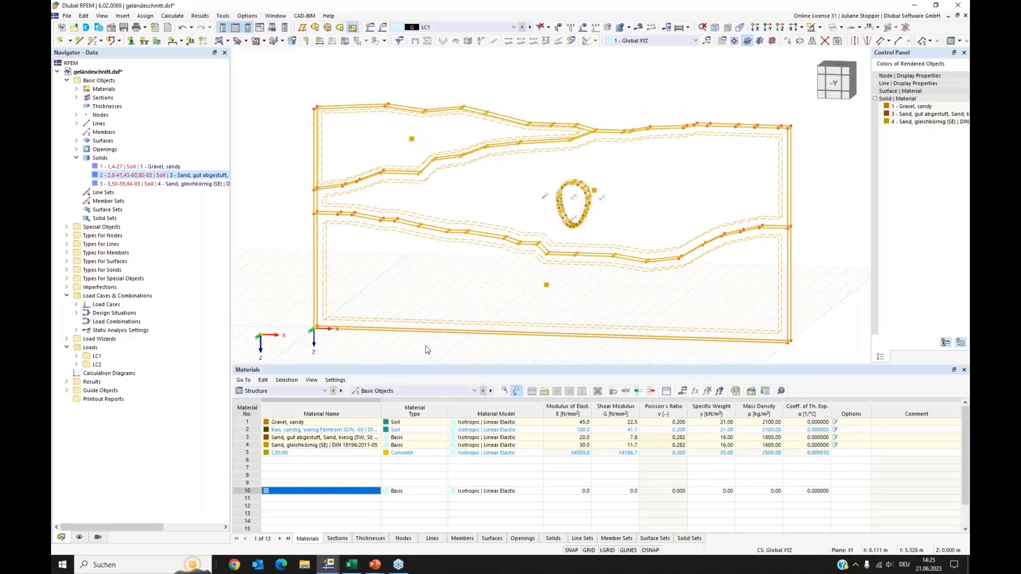
key(Escape)
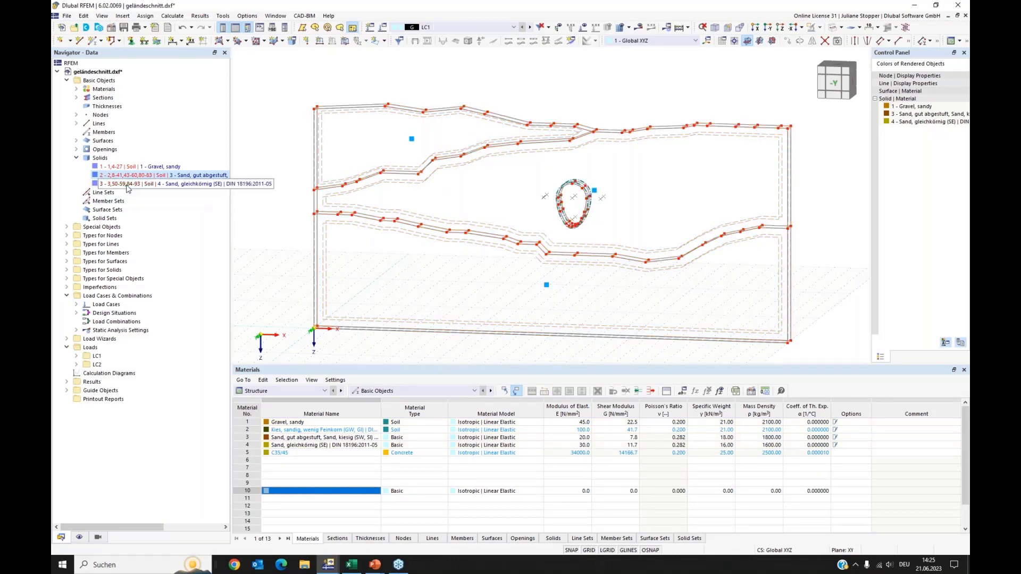
Open solids 1, 2 and 3 one by one and confirm their layered mesh settings between the front and back surfaces
double_click(122, 168)
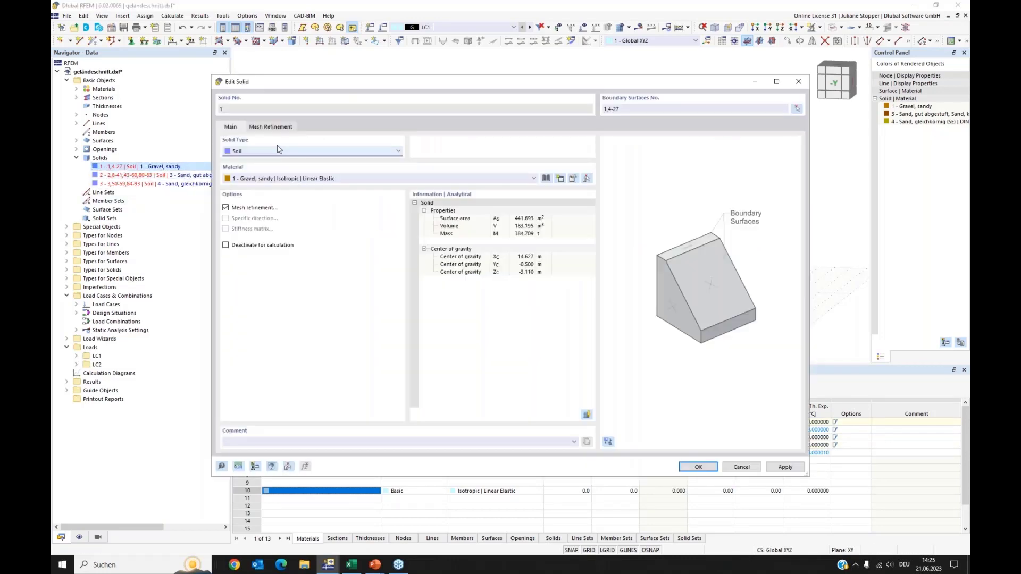
click(270, 128)
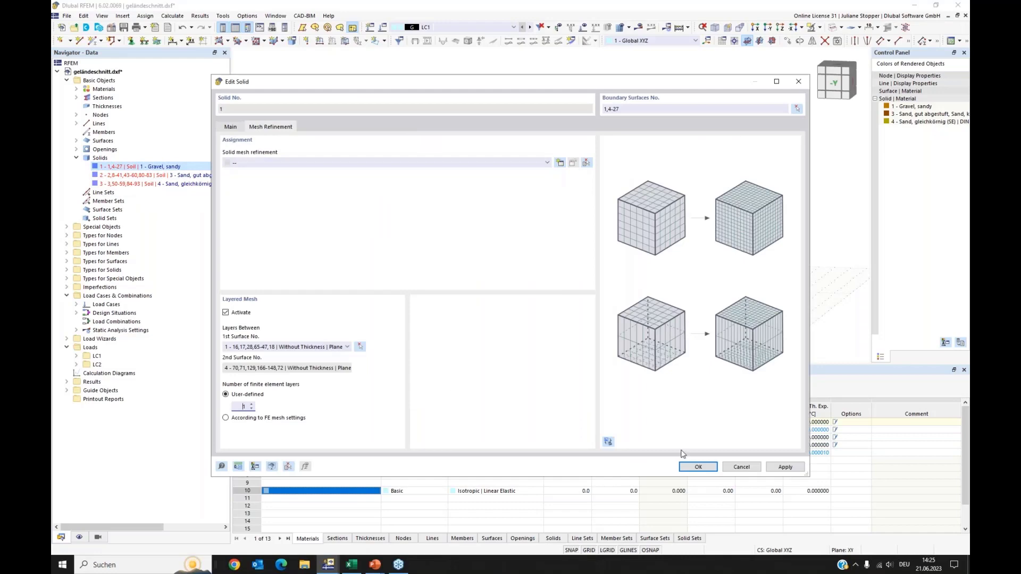
click(697, 467)
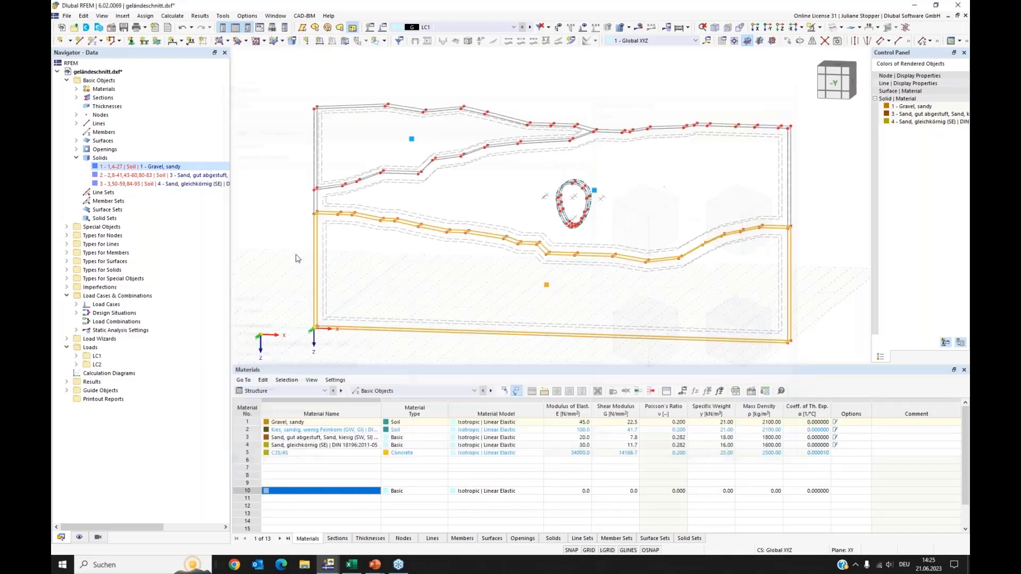
double_click(131, 175)
click(271, 127)
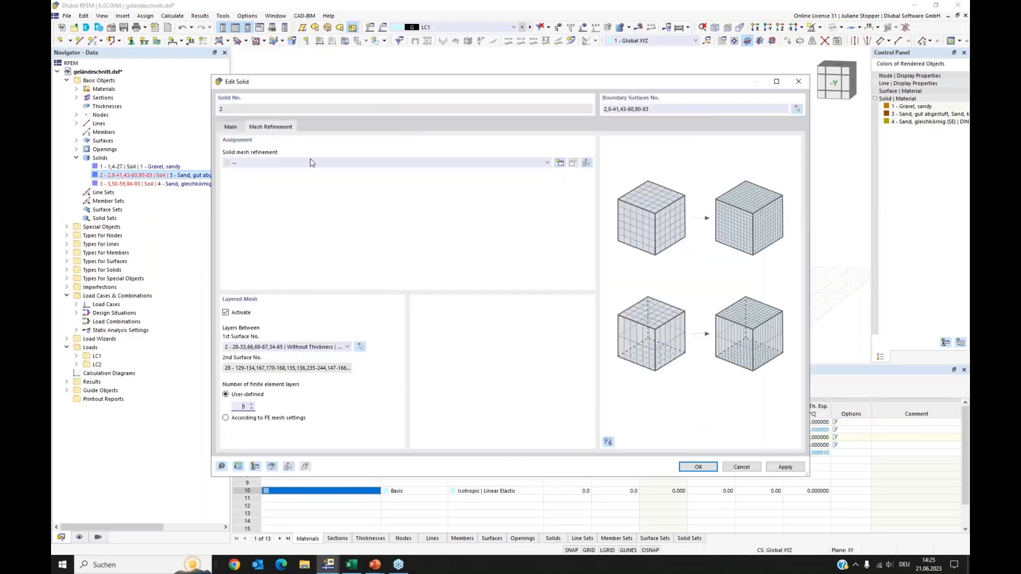
click(698, 467)
double_click(130, 185)
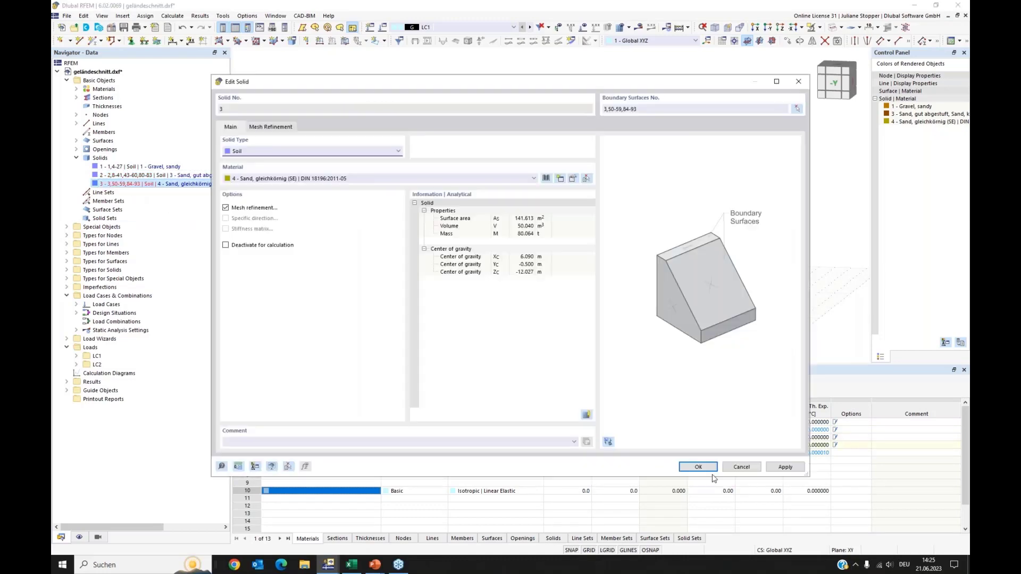
click(698, 467)
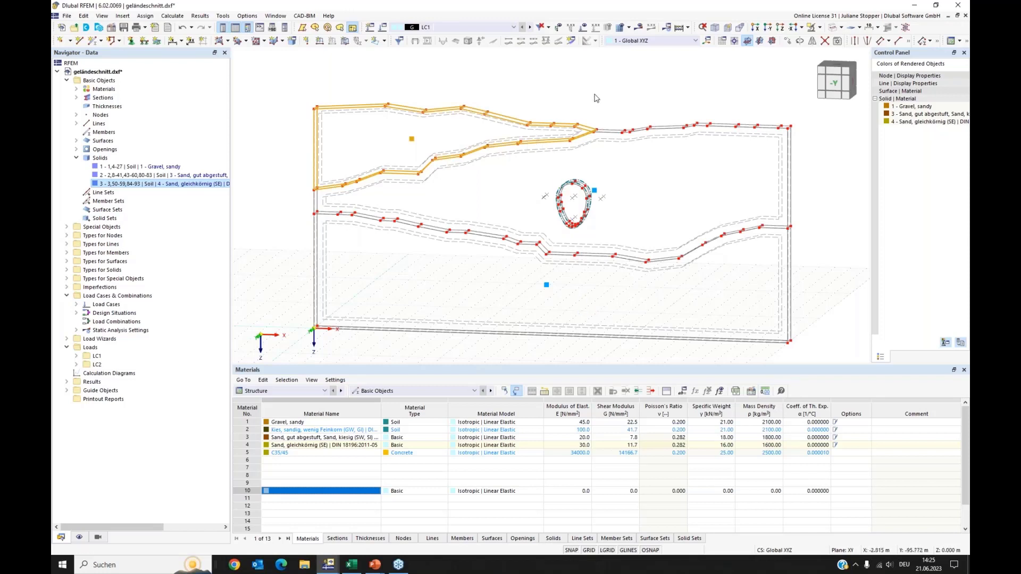
Regenerate the finite element mesh with the refined soil element length and layered mesh
middle_drag(812, 201, 789, 184)
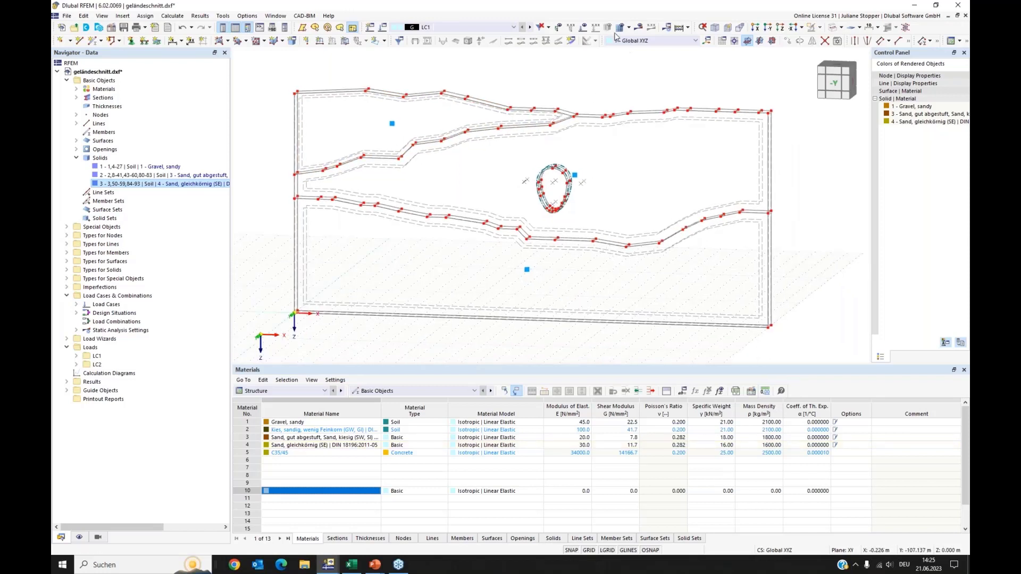
click(621, 32)
key(Return)
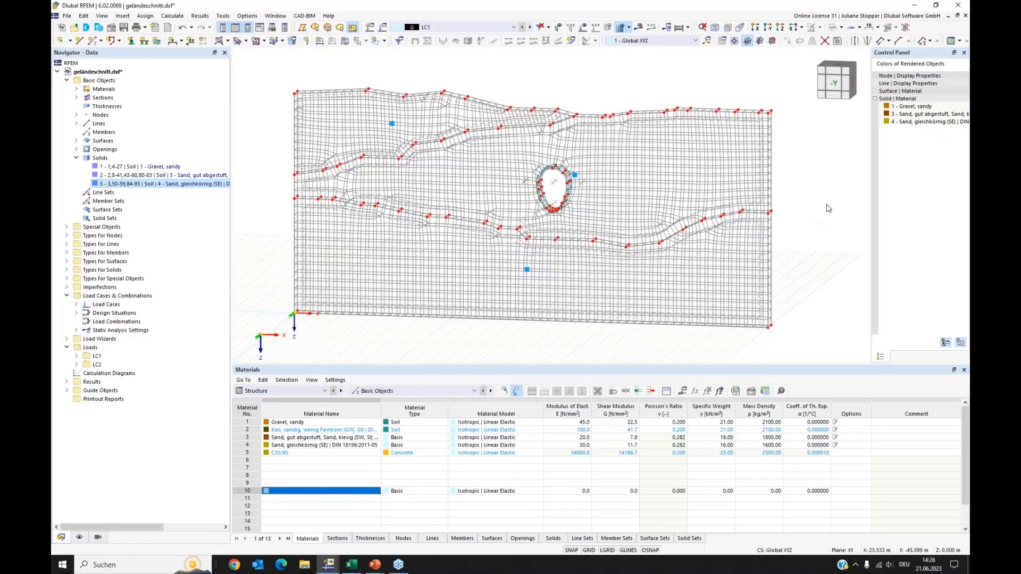
Toggle the display of the mesh in solids off and on, and examine the layered mesh from the front, side and back
middle_drag(822, 205, 278, 169)
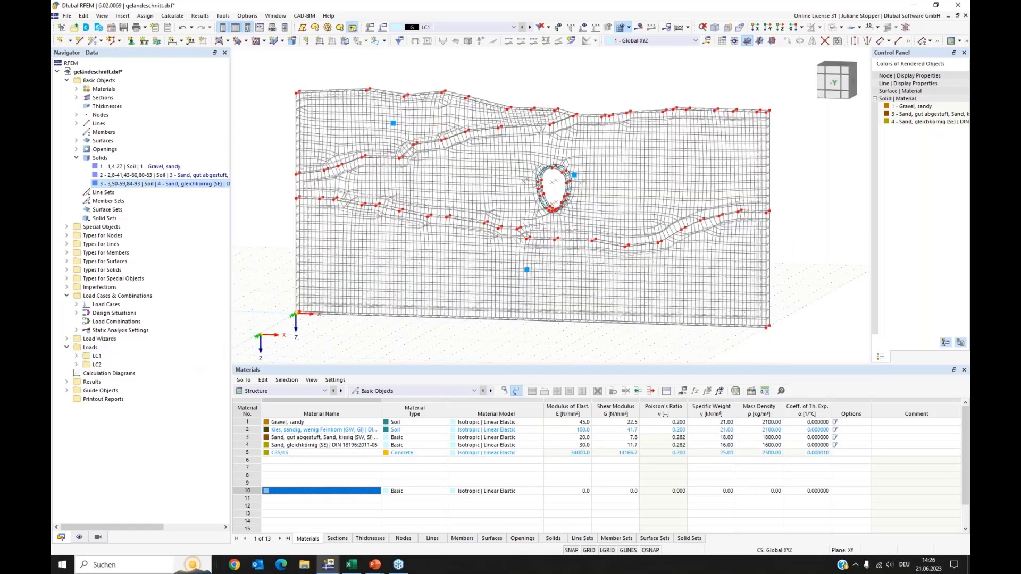
click(79, 537)
scroll(101, 362, down, 9)
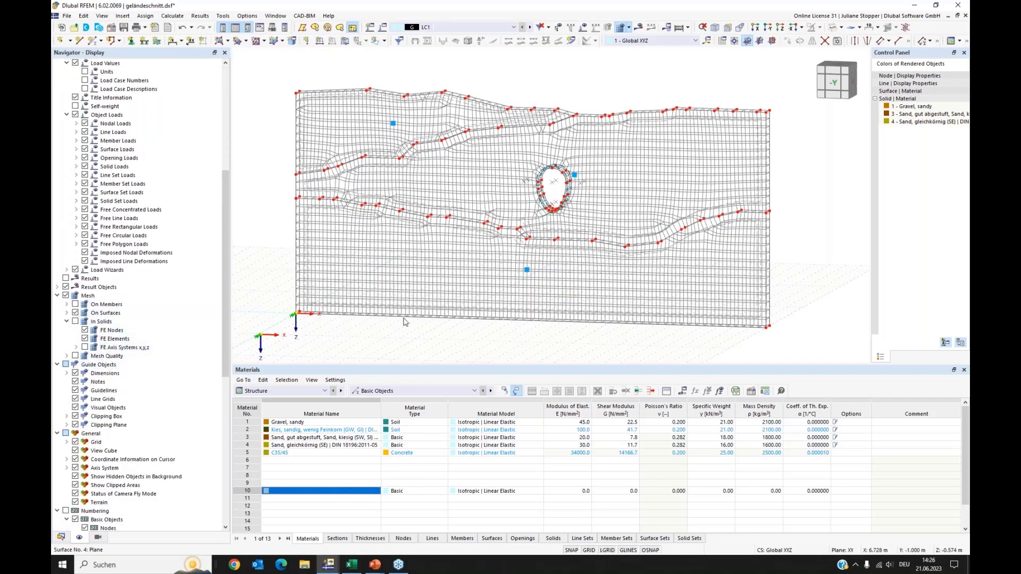
click(76, 321)
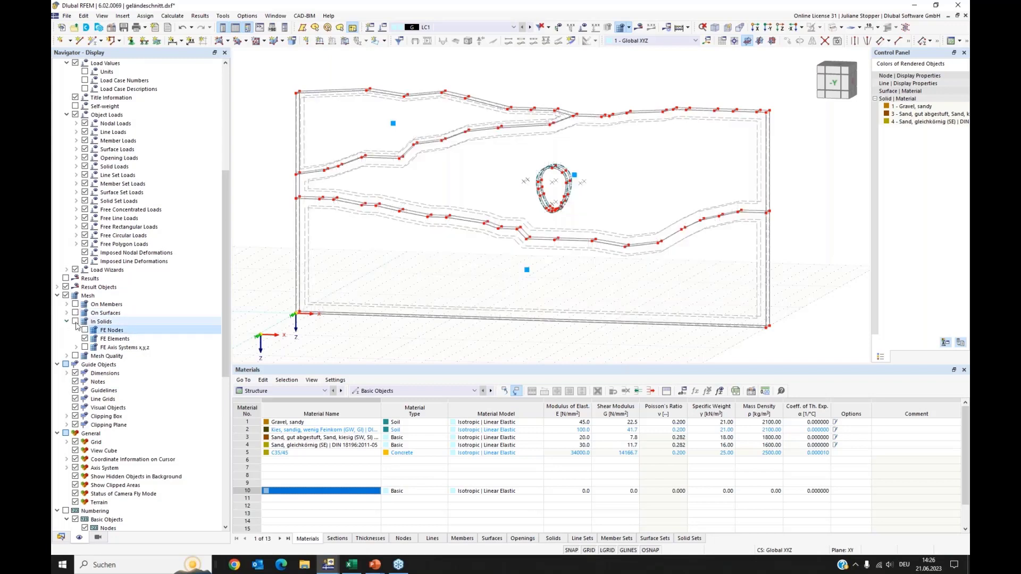
click(75, 322)
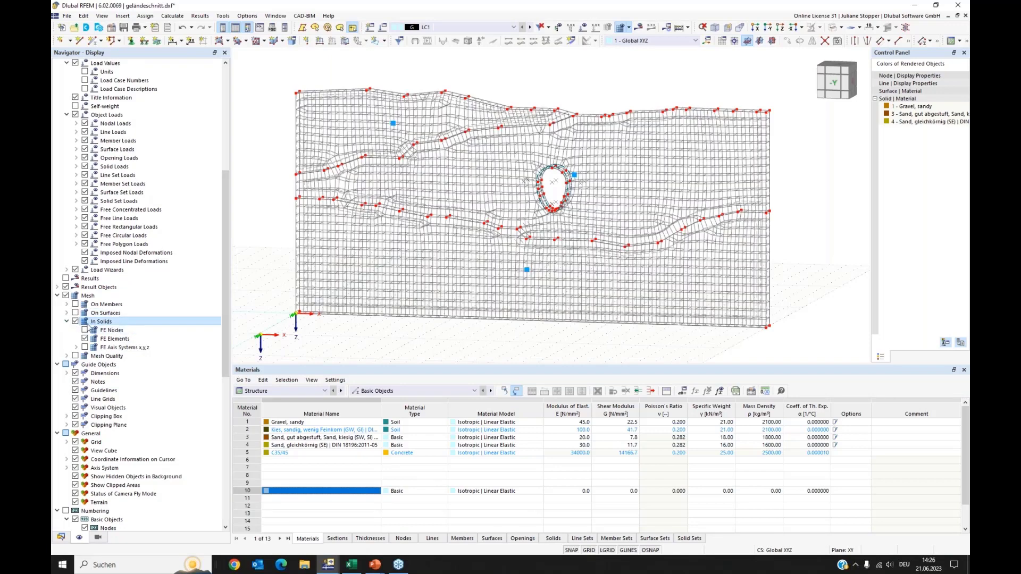
ctrl+middle_drag(592, 325, 495, 332)
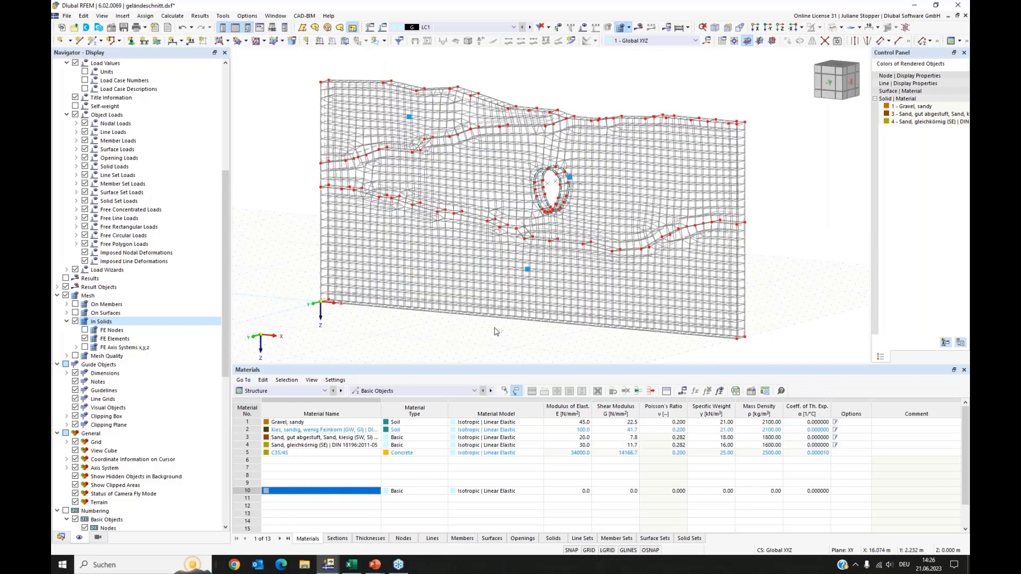
click(755, 27)
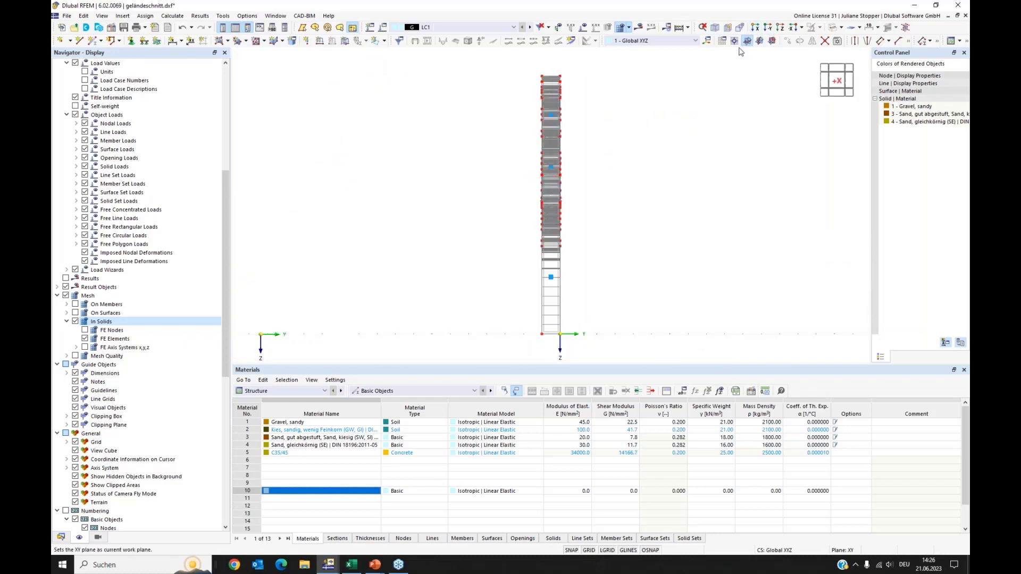
ctrl+middle_drag(437, 310, 375, 290)
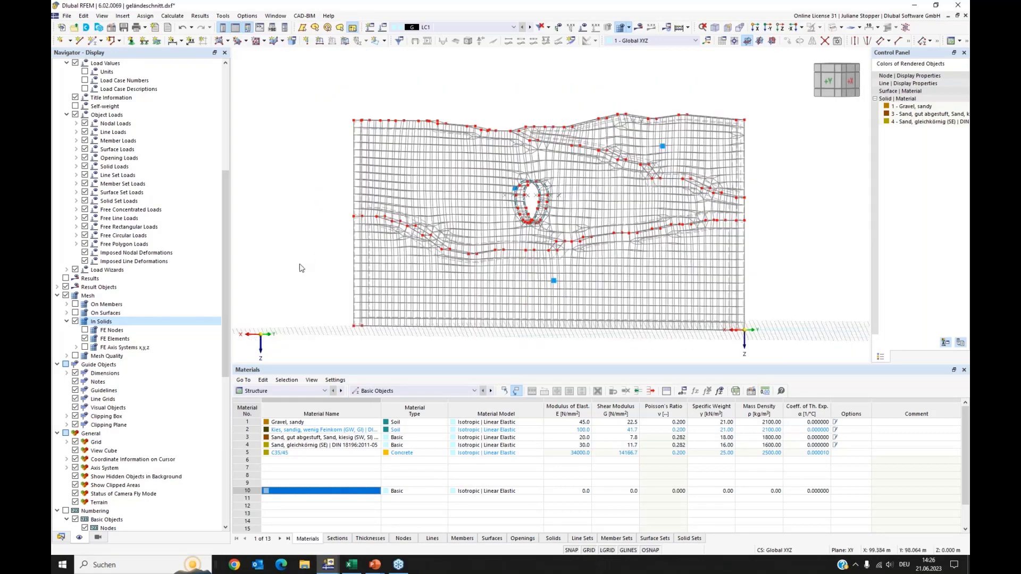
ctrl+middle_drag(303, 298, 383, 324)
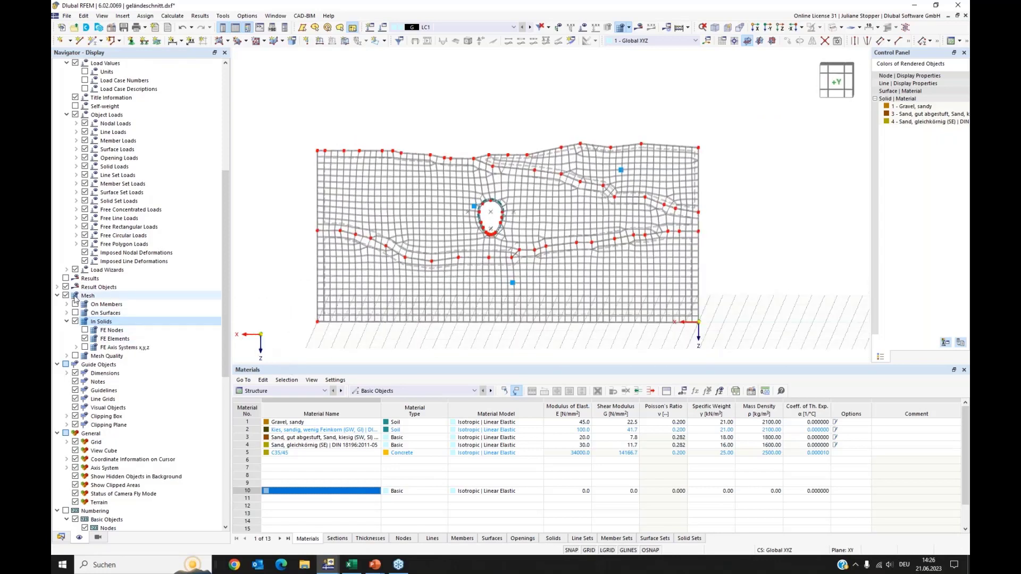
Display the mesh quality on the model and show its quality legend for surfaces and solids
click(75, 356)
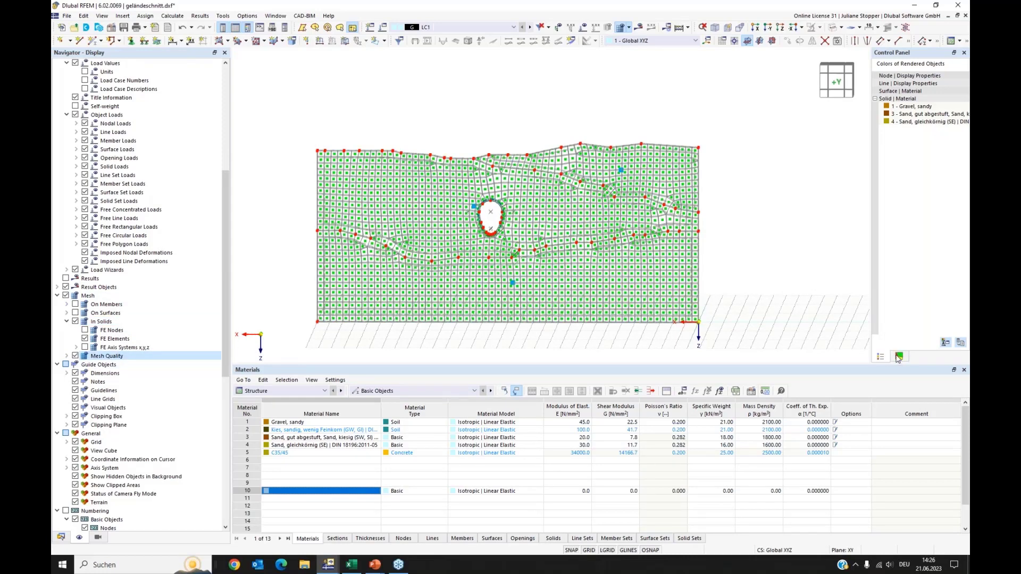
click(899, 357)
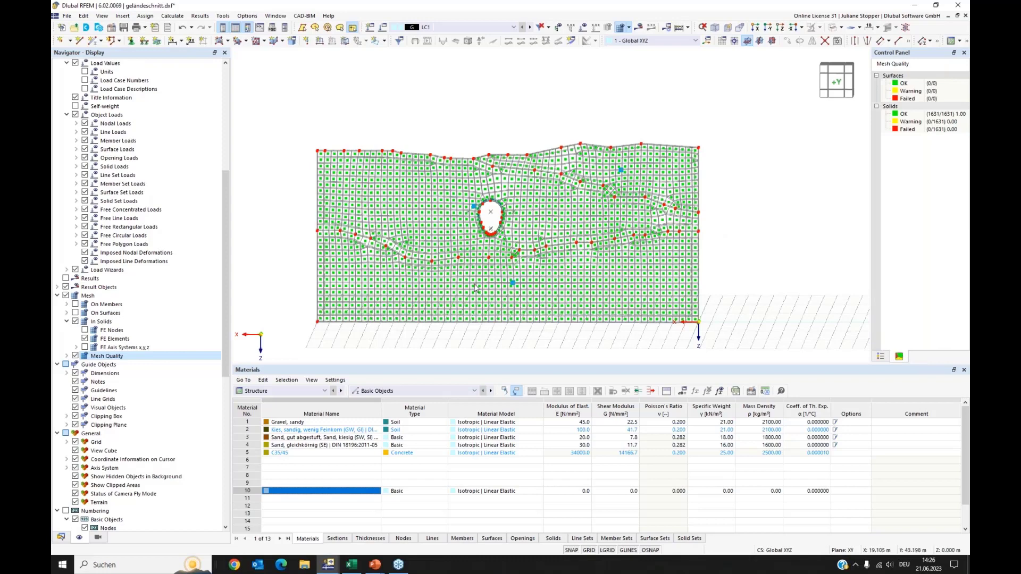
scroll(475, 285, up, 2)
ctrl+middle_drag(760, 278, 776, 259)
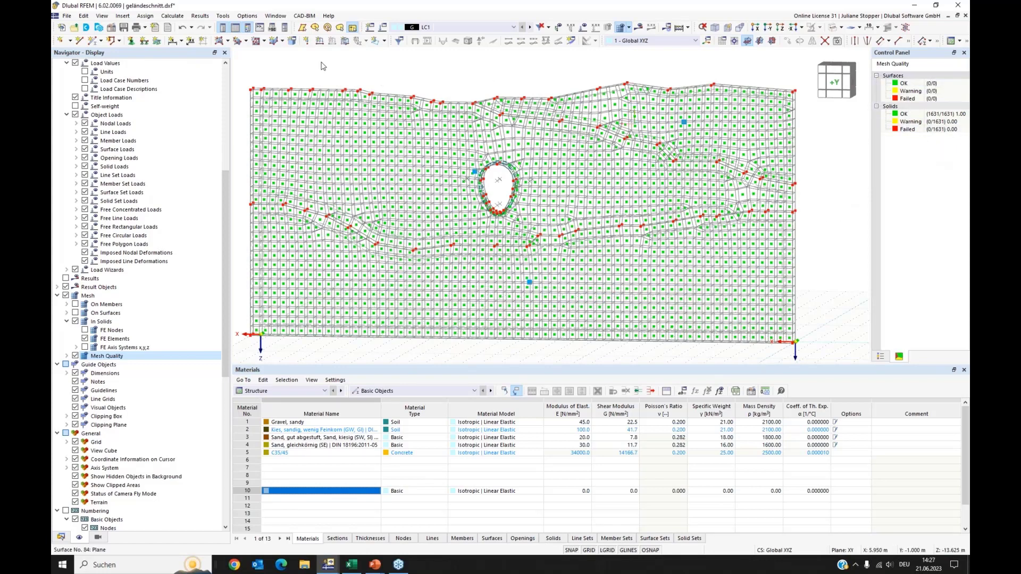
Review the quality criteria for solids in the mesh settings and leave without changing anything
click(200, 16)
mouse_move(172, 16)
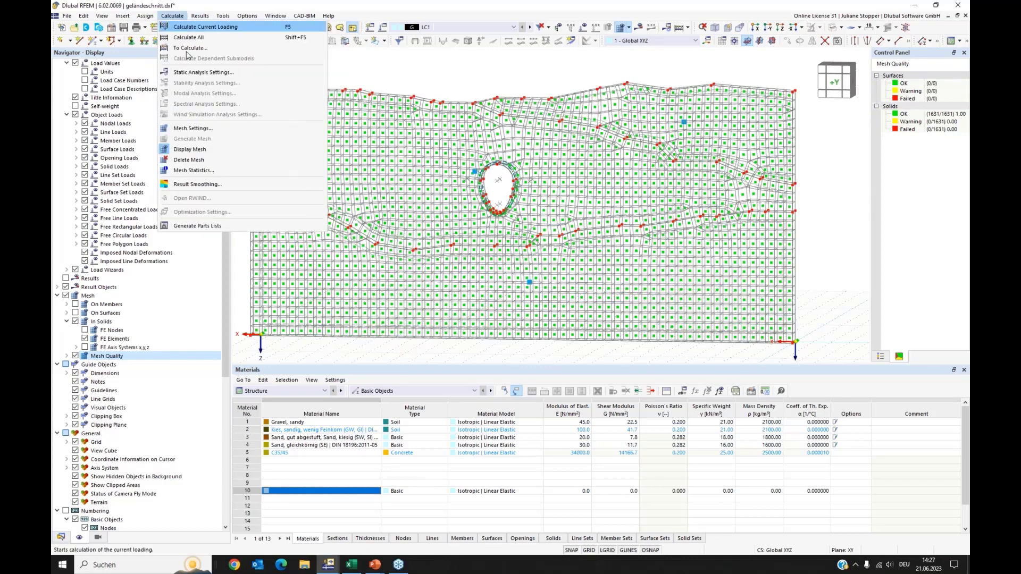
click(205, 129)
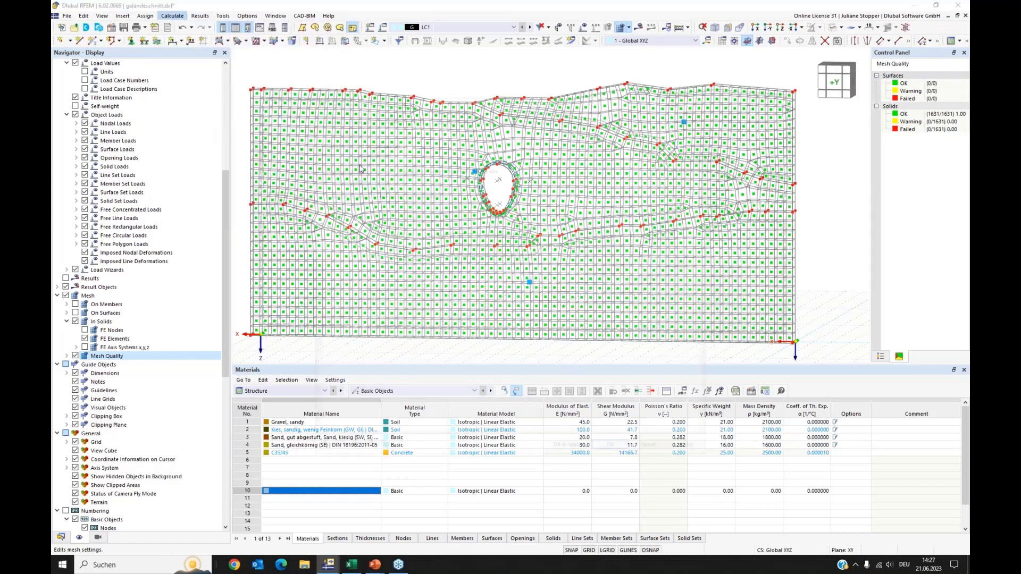
click(536, 116)
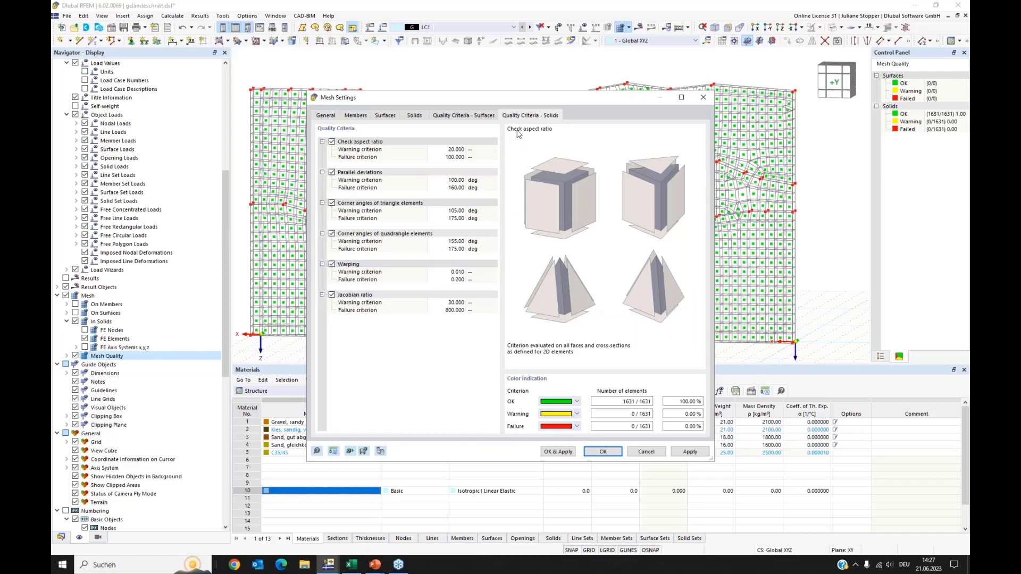
click(646, 452)
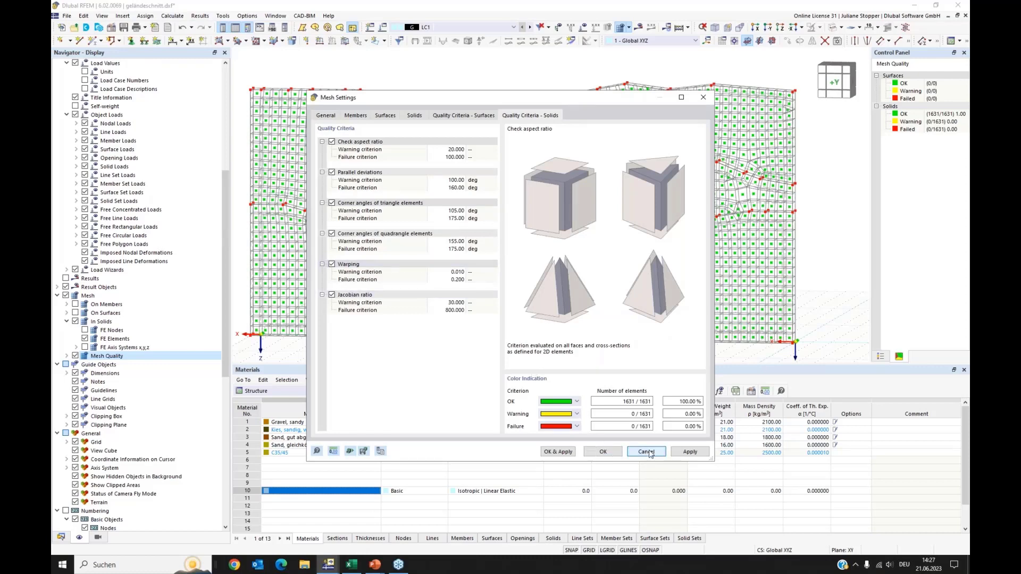
Enlarge the graphics area above the materials table and switch to the borehole soil massif model Model-no-1.rf6
drag(655, 364, 647, 411)
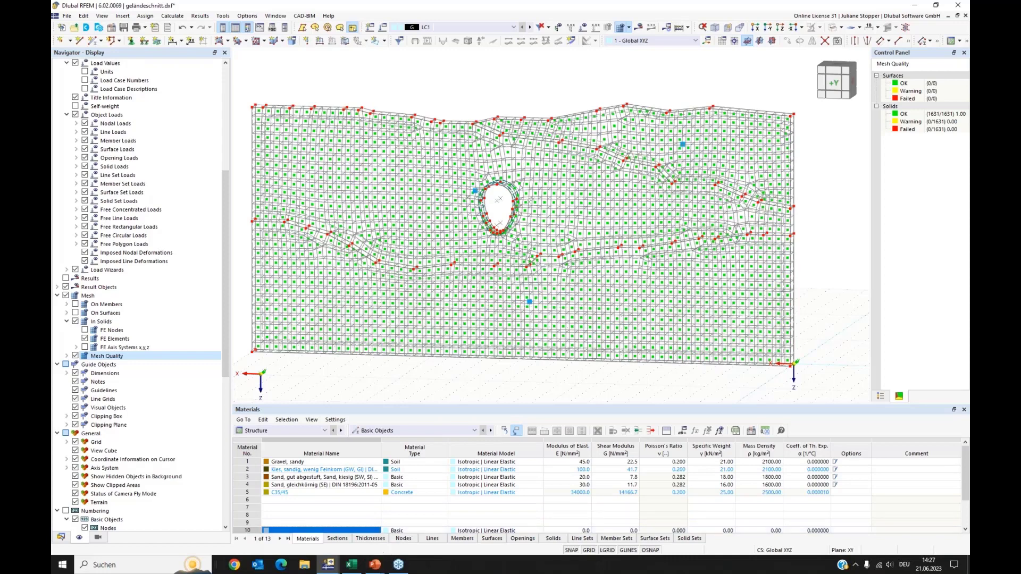
mouse_move(375, 567)
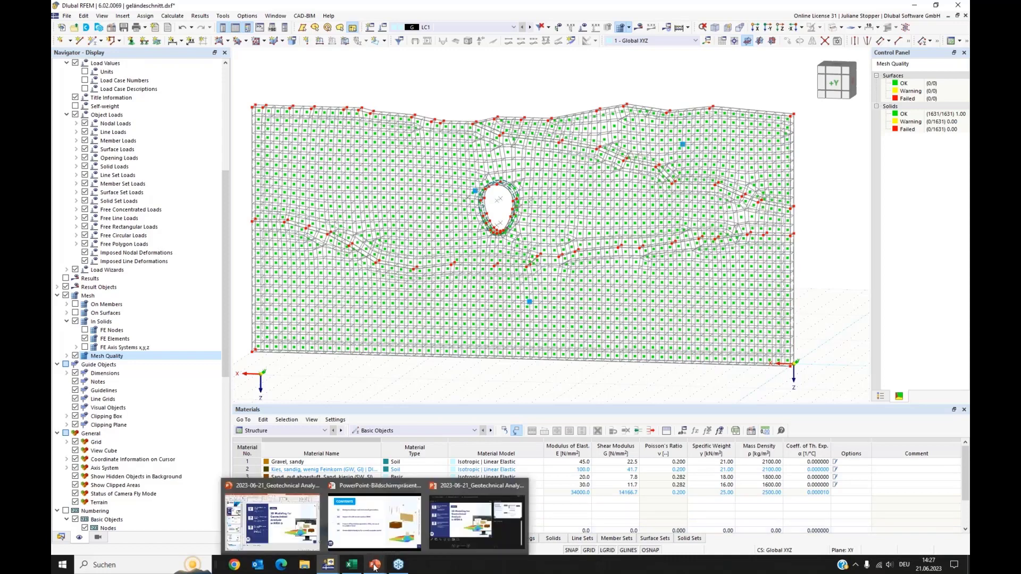
mouse_move(329, 566)
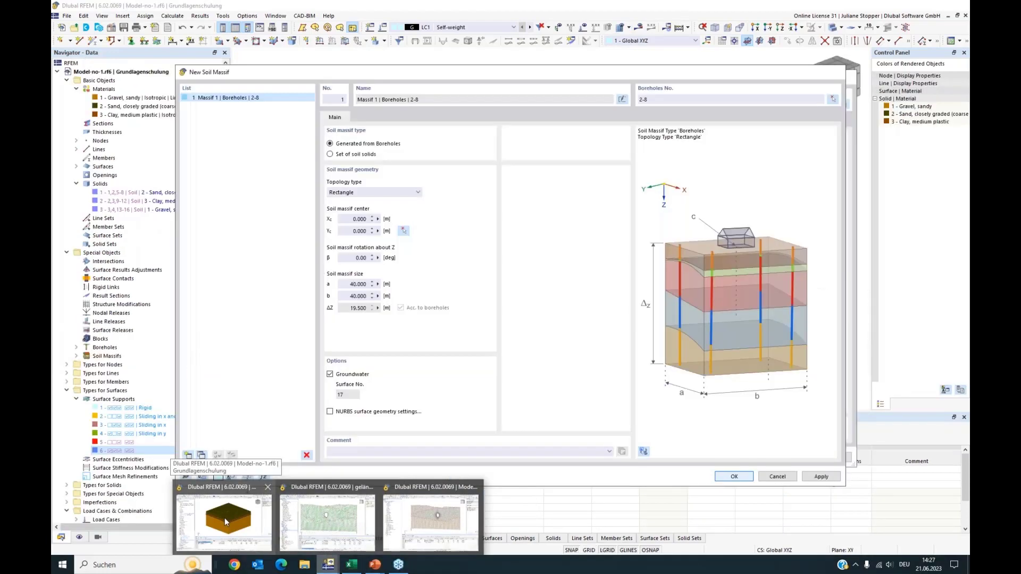
click(224, 520)
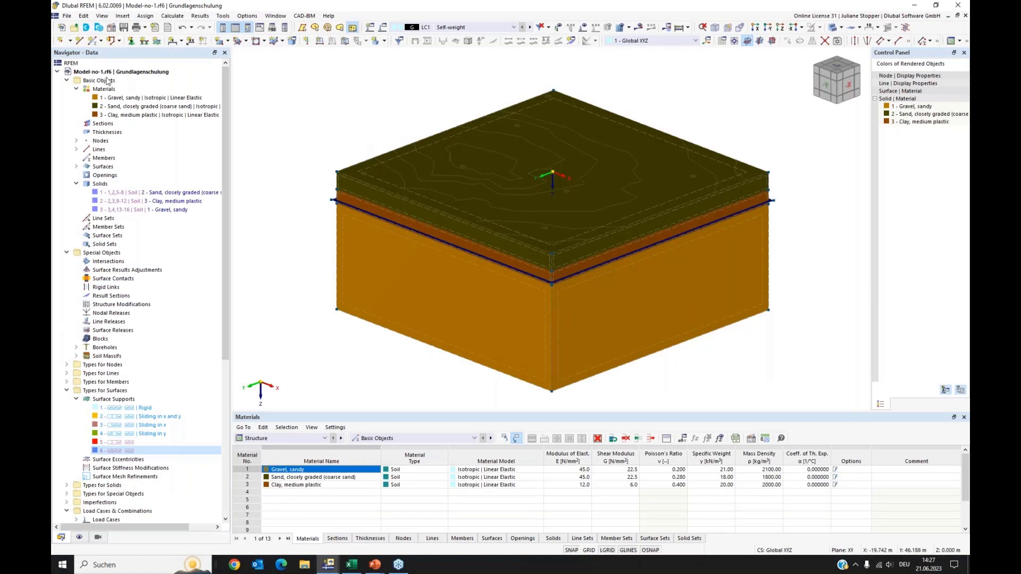
Collapse all expanded object categories of the model's data tree, from Basic Objects to Guide Objects
click(67, 80)
click(66, 89)
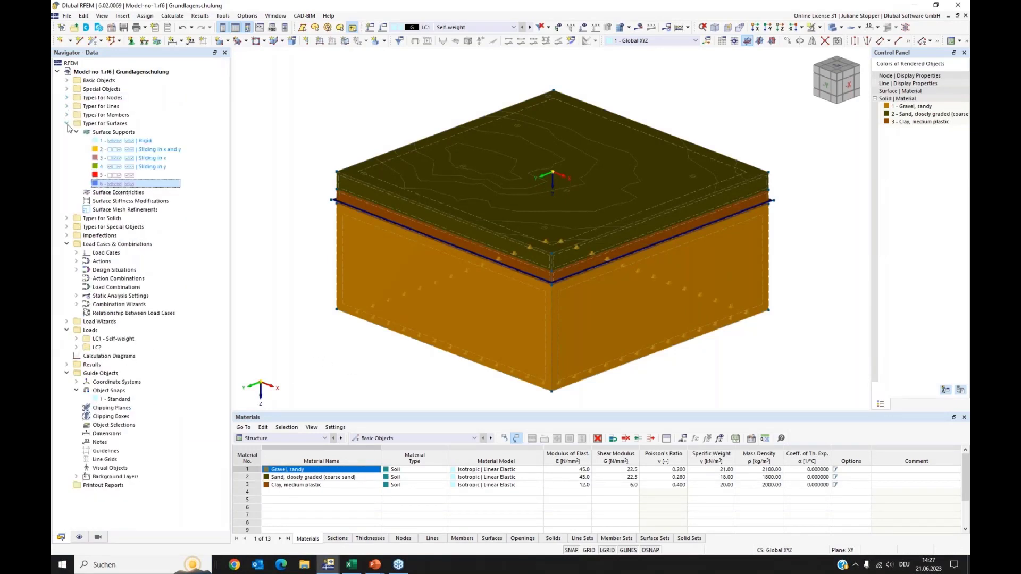
click(66, 124)
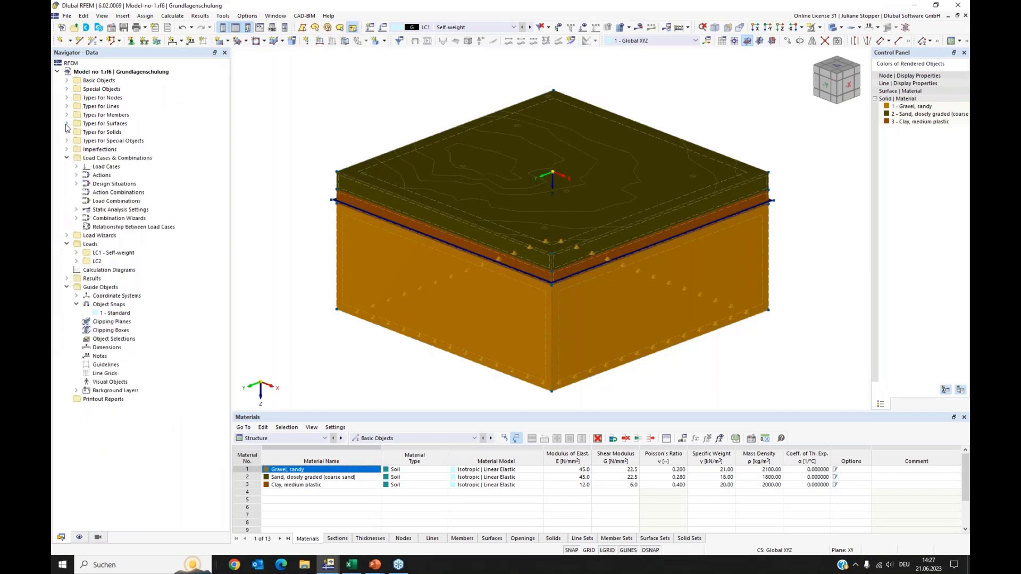
click(66, 158)
click(67, 175)
click(67, 201)
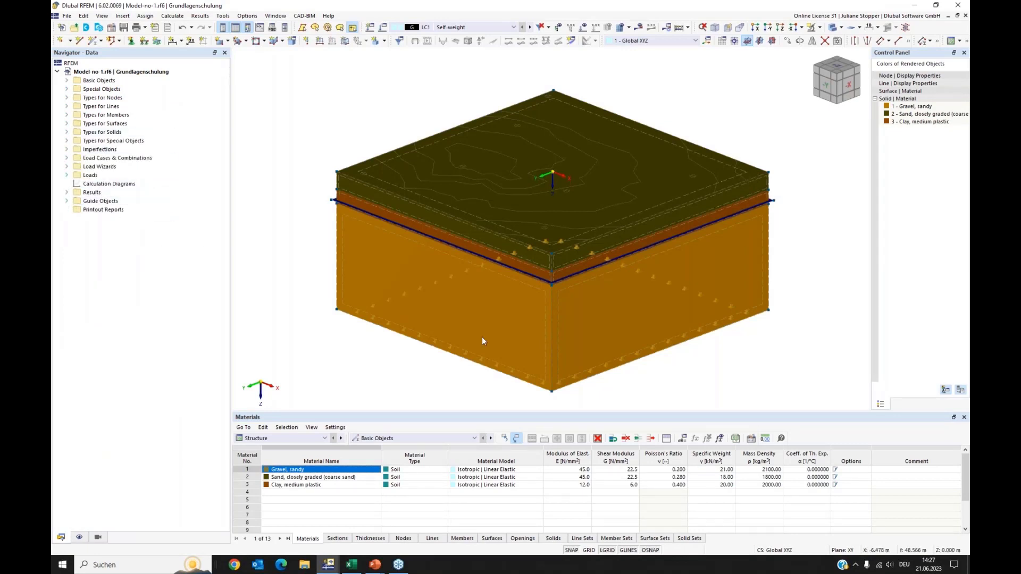
ctrl+middle_drag(341, 341, 498, 159)
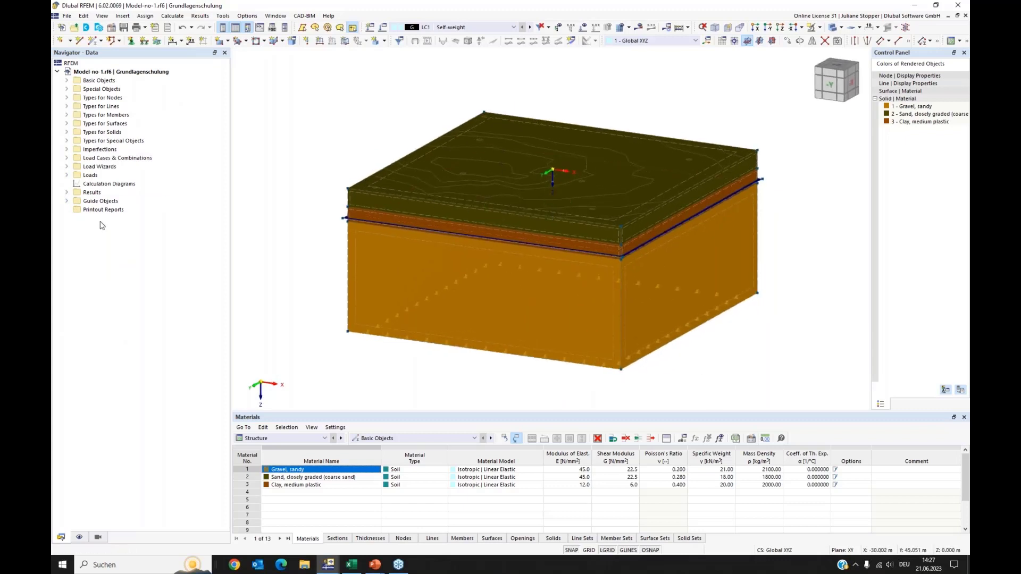
Deactivate the background layer Lageplan_Aufschlussbohrungen.dxf under the guide objects
click(66, 202)
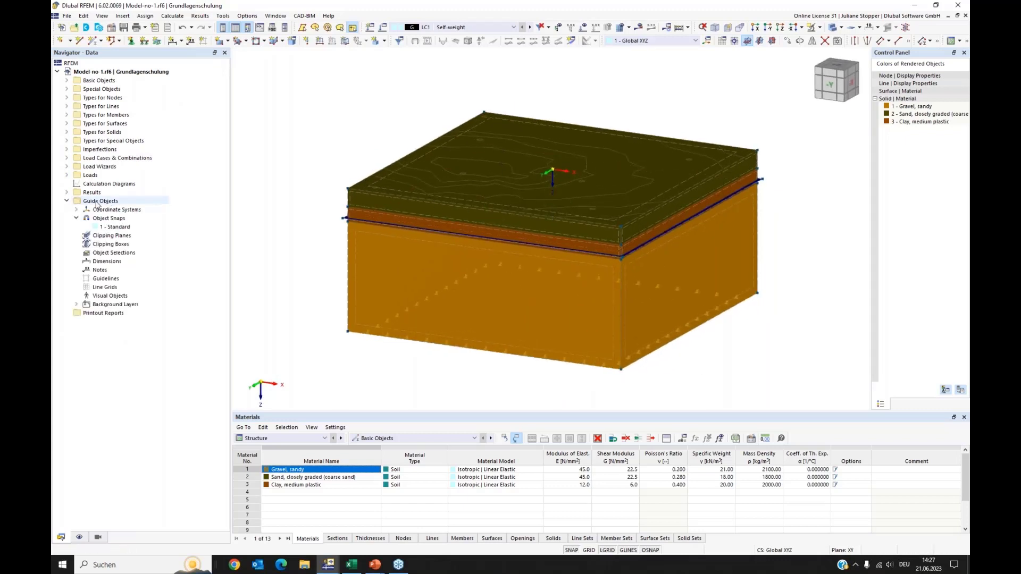
click(76, 305)
right_click(110, 313)
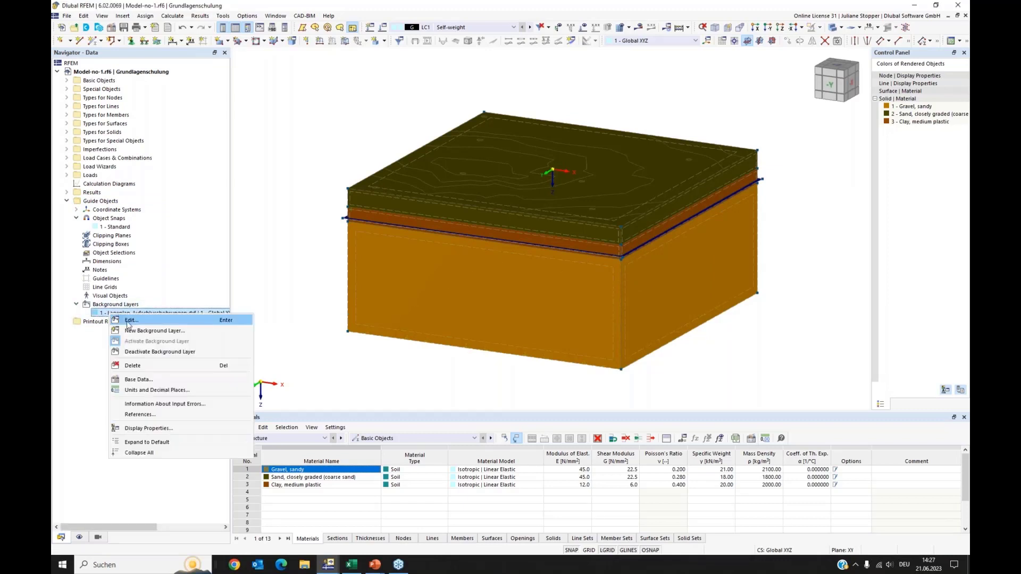
click(122, 352)
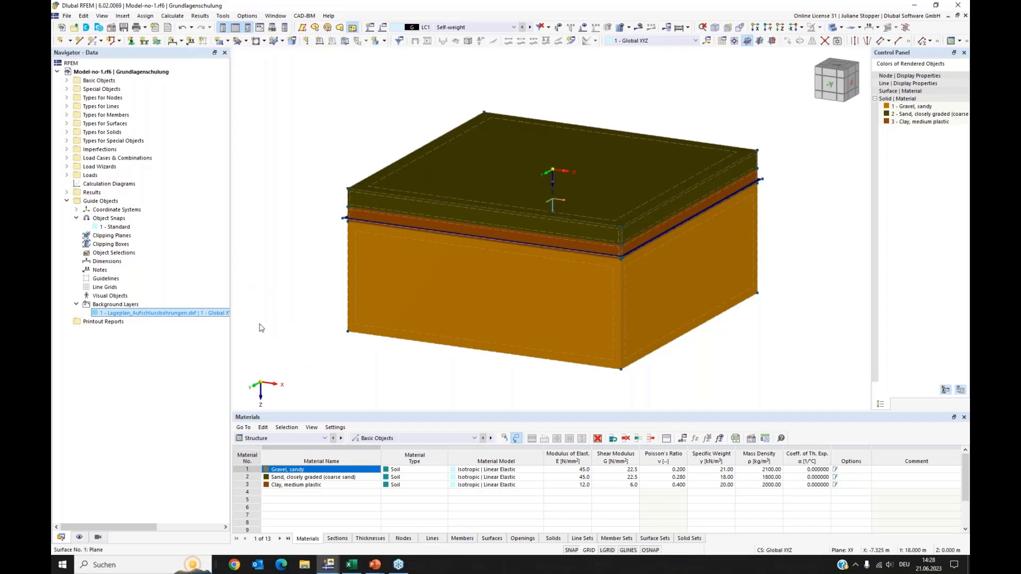
ctrl+middle_drag(337, 166, 338, 172)
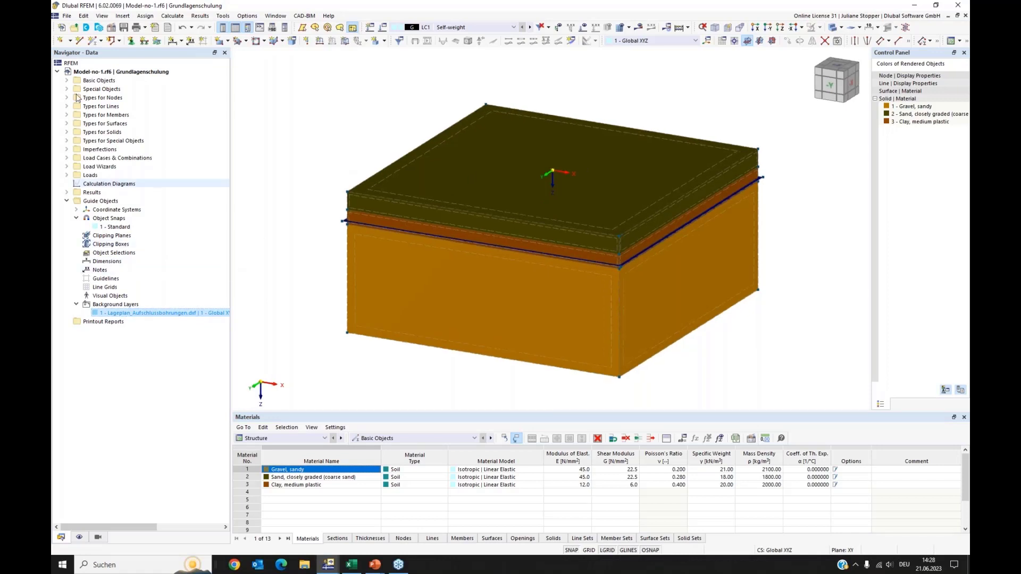
Start an IFC import and open Übungsobjekt 22_GS_allplan_statik.ifc from the ueberholt subfolder of 03_ifc-Gebäude
click(67, 15)
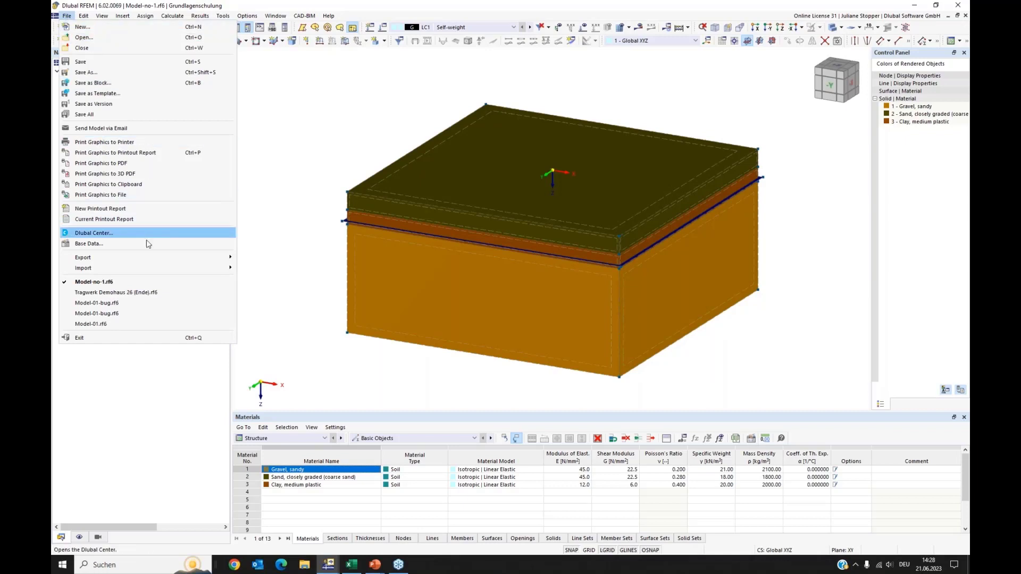
mouse_move(172, 272)
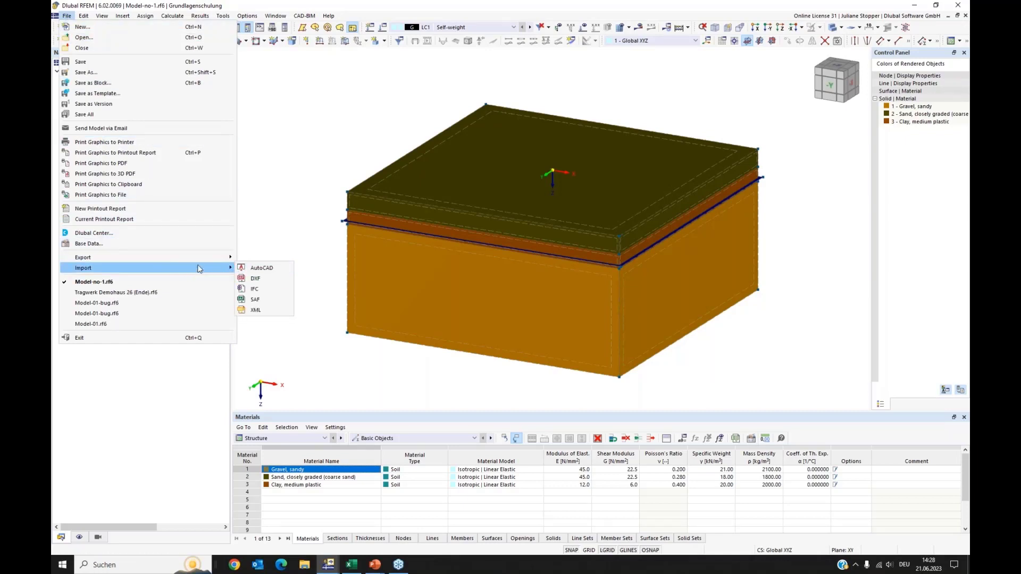
click(255, 290)
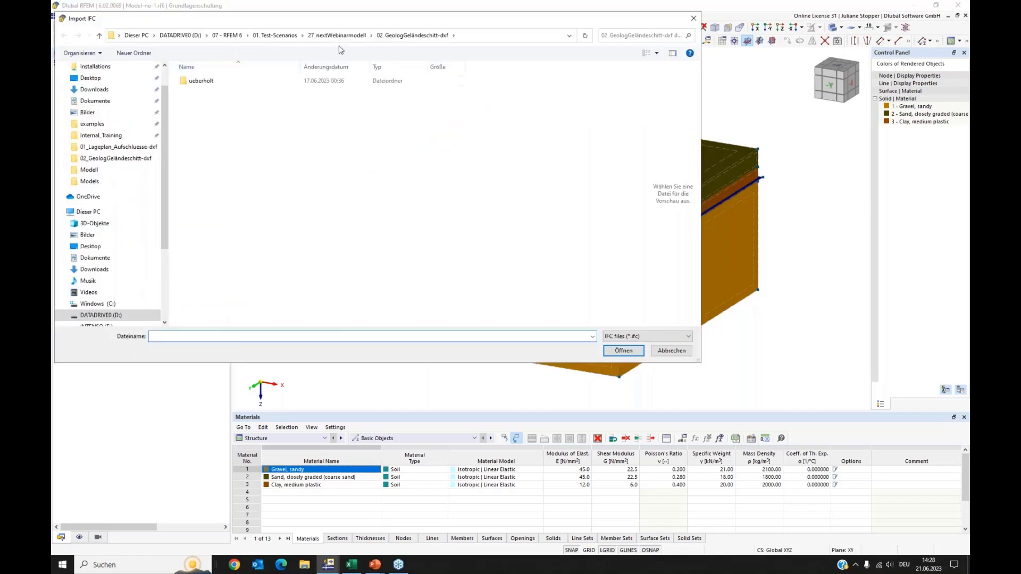
click(341, 38)
double_click(202, 104)
double_click(202, 82)
click(202, 120)
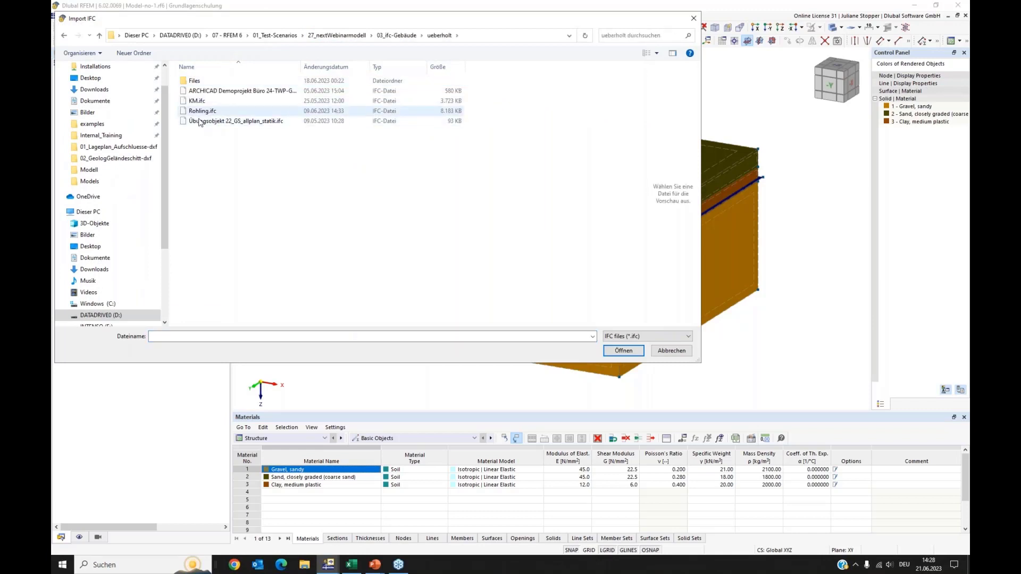
click(622, 351)
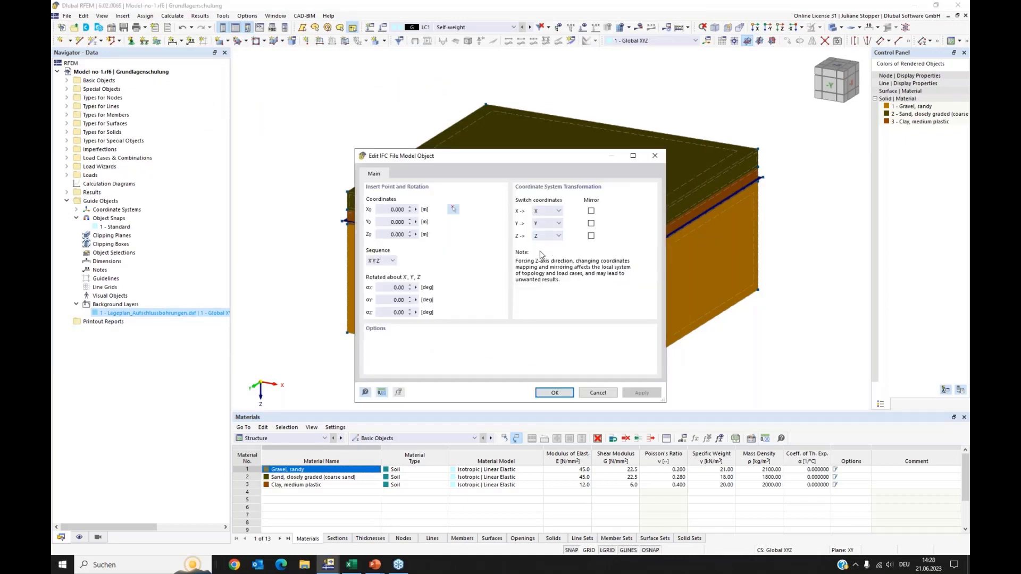
Mirror the Y coordinate of the IFC building, import it at the origin and dismiss the import log
click(591, 224)
click(554, 394)
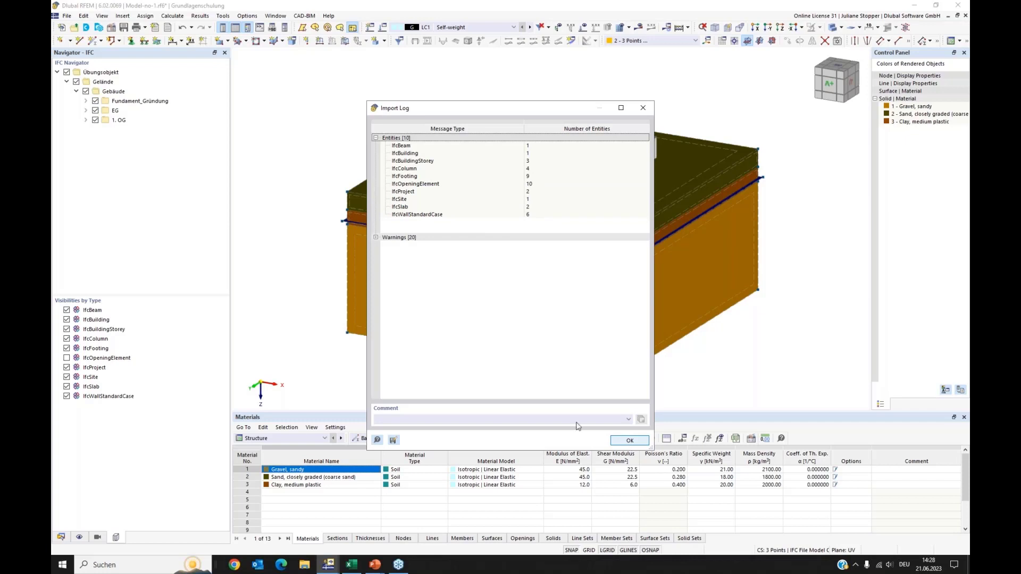
key(Return)
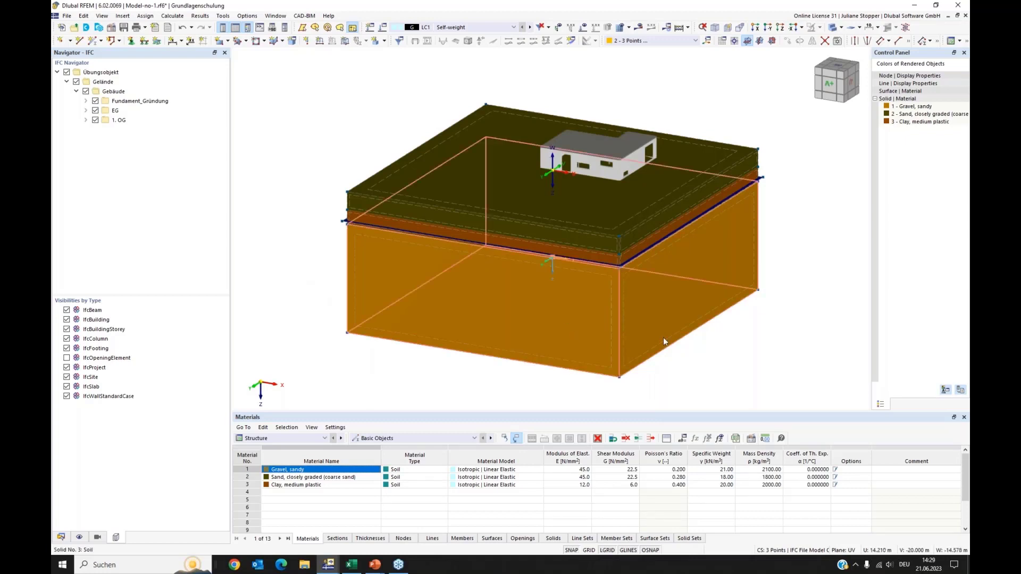
ctrl+middle_drag(711, 329, 675, 319)
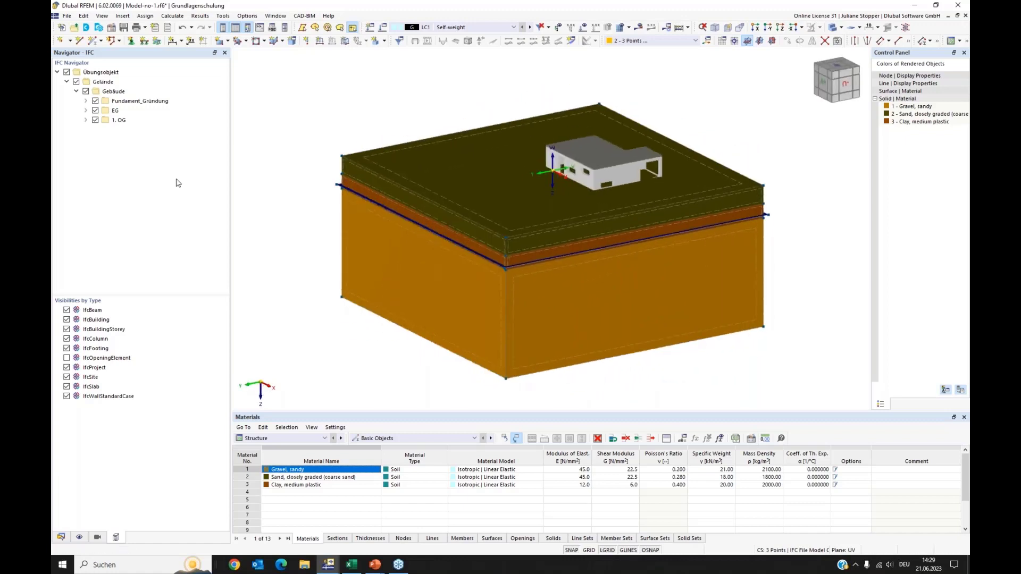
Expand the Fundament_Gründung, EG and 1. OG storeys of the IFC structure and examine the building on the soil massif
click(86, 101)
click(86, 121)
click(86, 168)
ctrl+middle_drag(585, 196, 442, 146)
scroll(515, 181, up, 3)
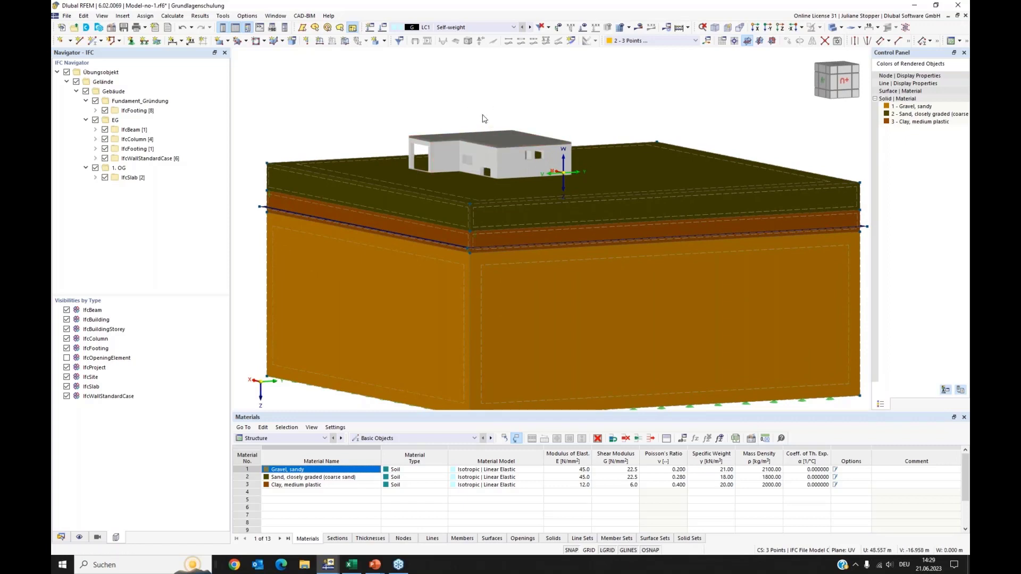
scroll(483, 118, up, 3)
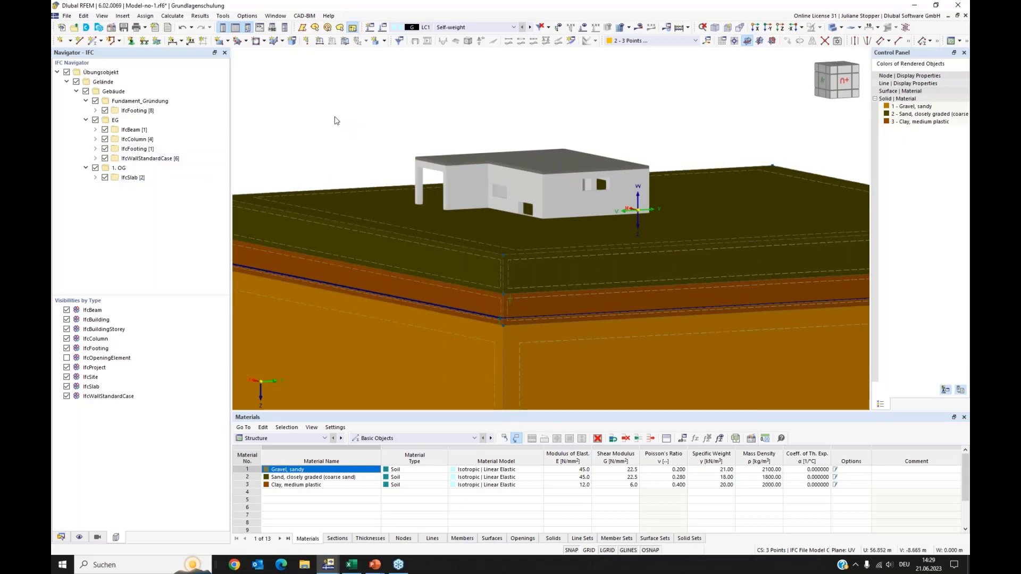
ctrl+middle_drag(339, 120, 336, 132)
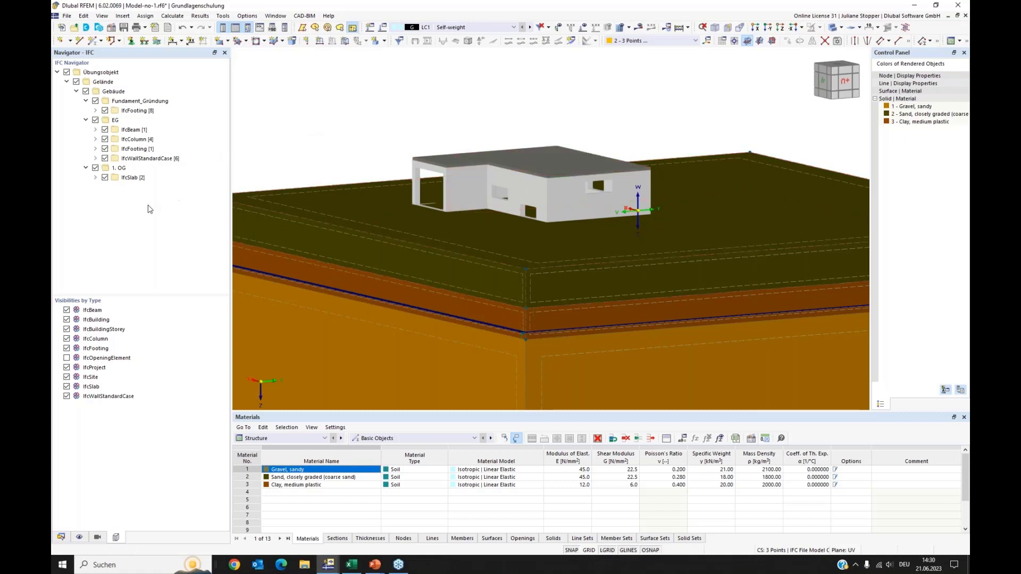
Hide the 1. OG storey and convert the exposed IFC beam into a straight member
click(95, 168)
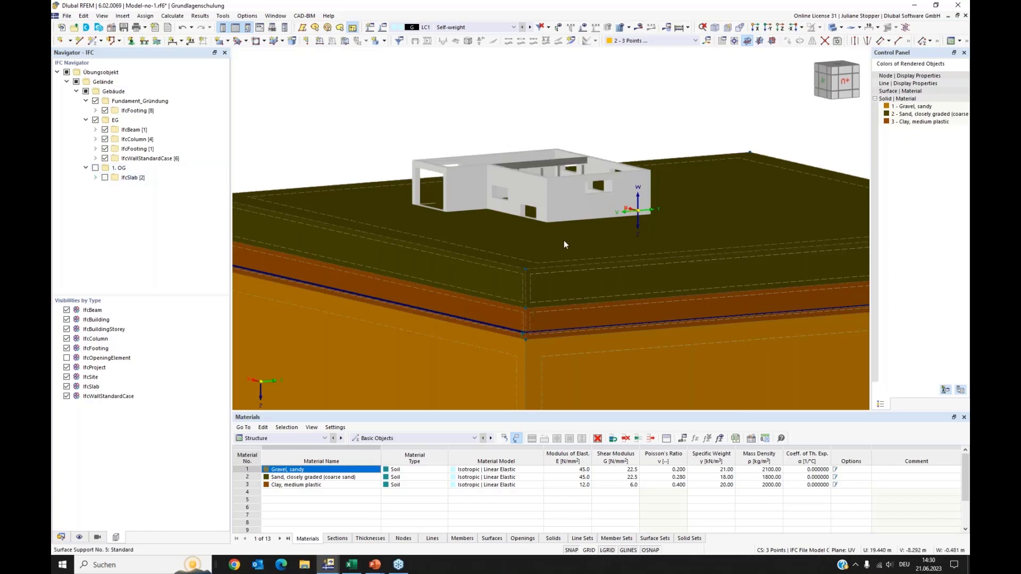
ctrl+middle_drag(645, 258, 612, 226)
scroll(563, 154, up, 4)
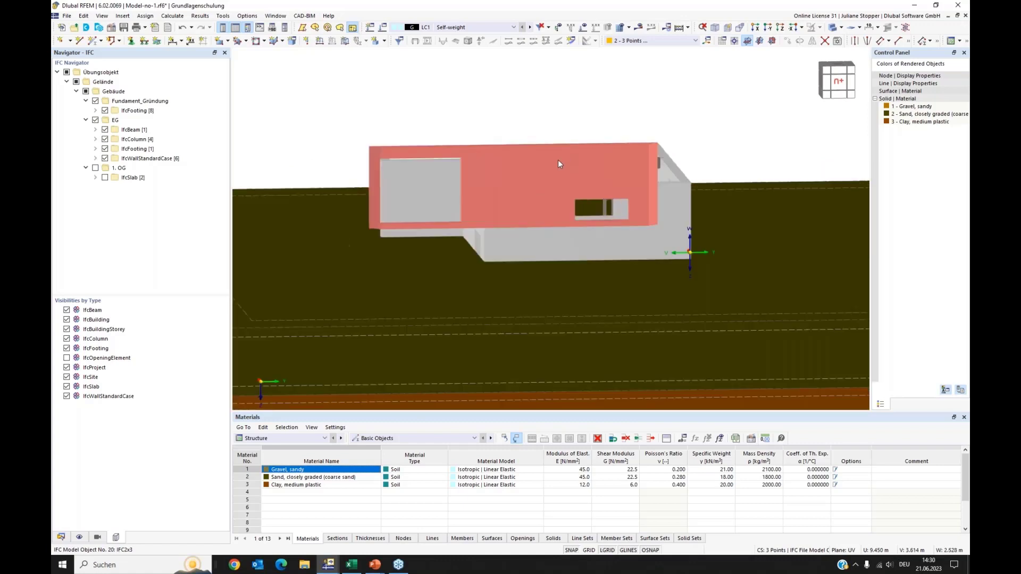
scroll(585, 170, down, 2)
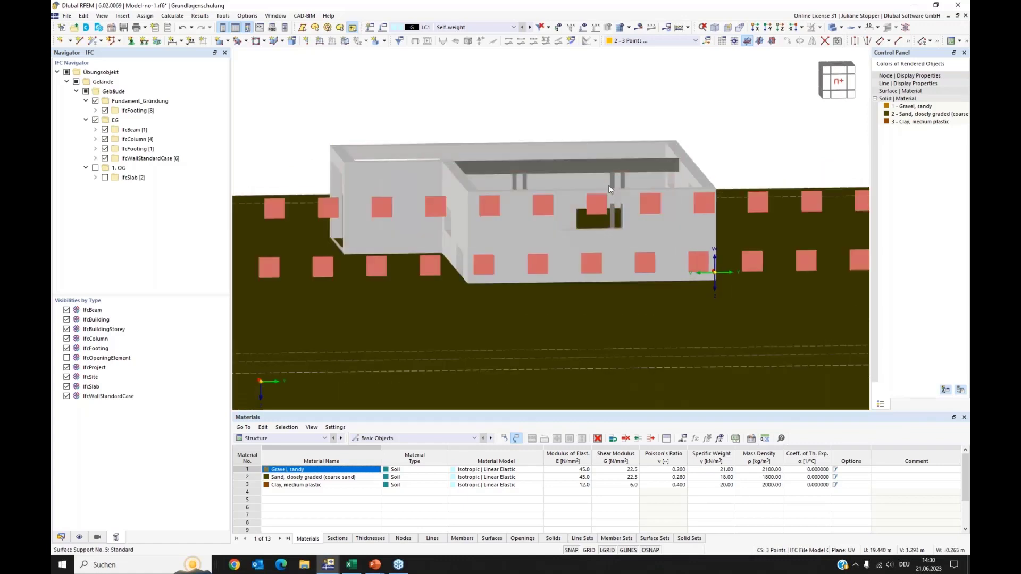
right_click(571, 170)
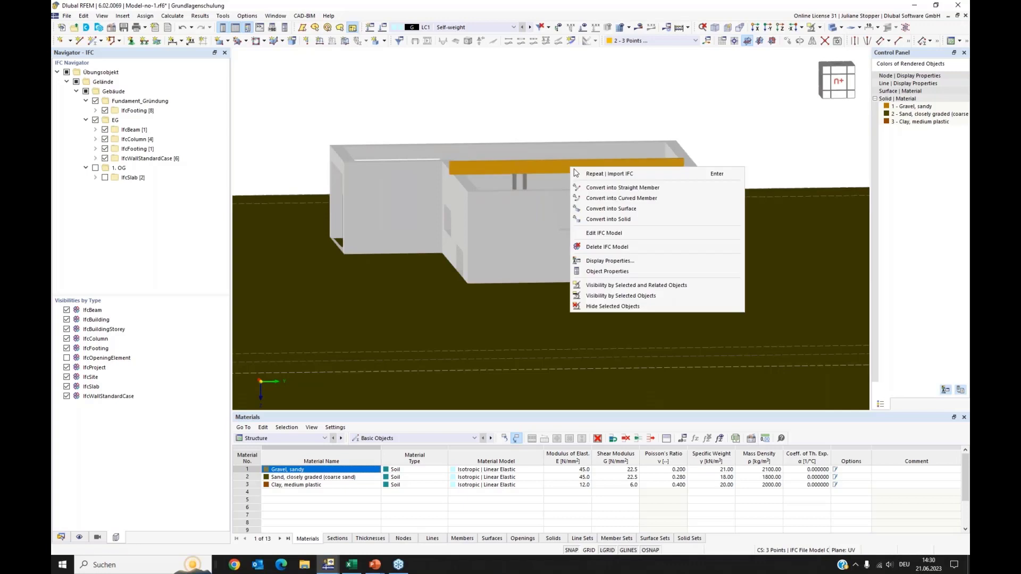
click(601, 189)
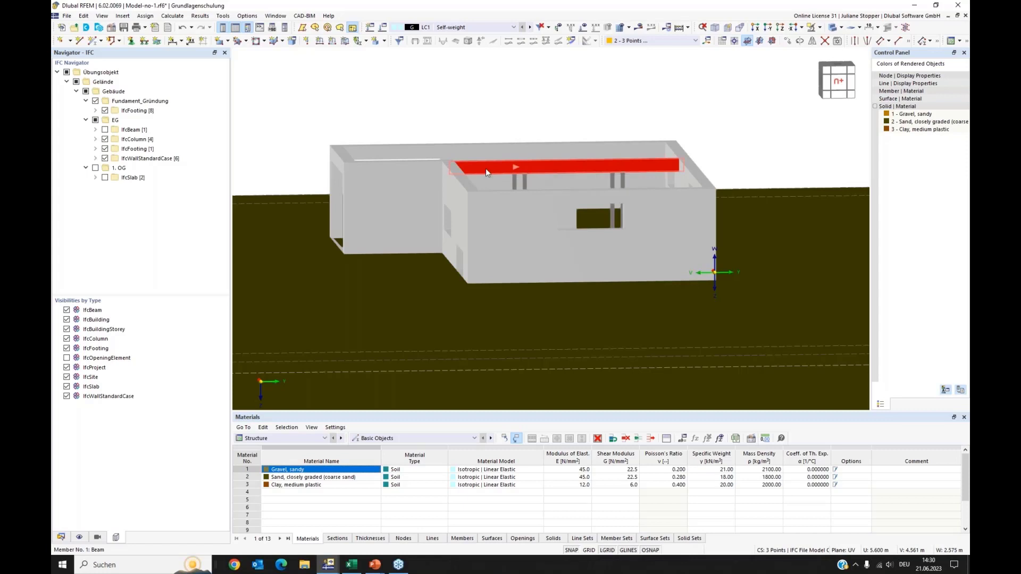
Create the material C35/45 | EN 1992-1-1:2004/A1:2014 and assign it to the section of the converted beam member
double_click(538, 175)
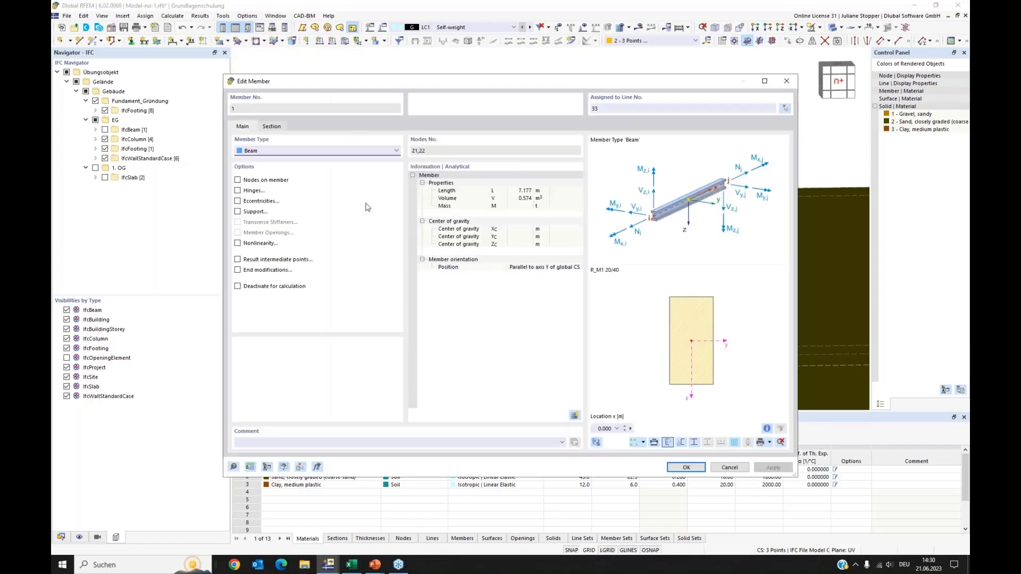
click(271, 127)
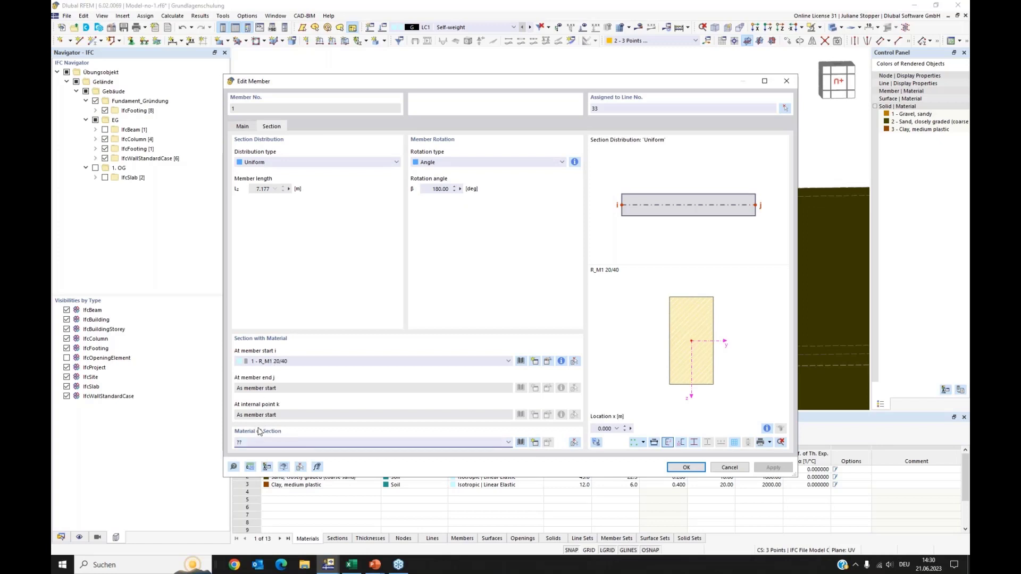
click(535, 443)
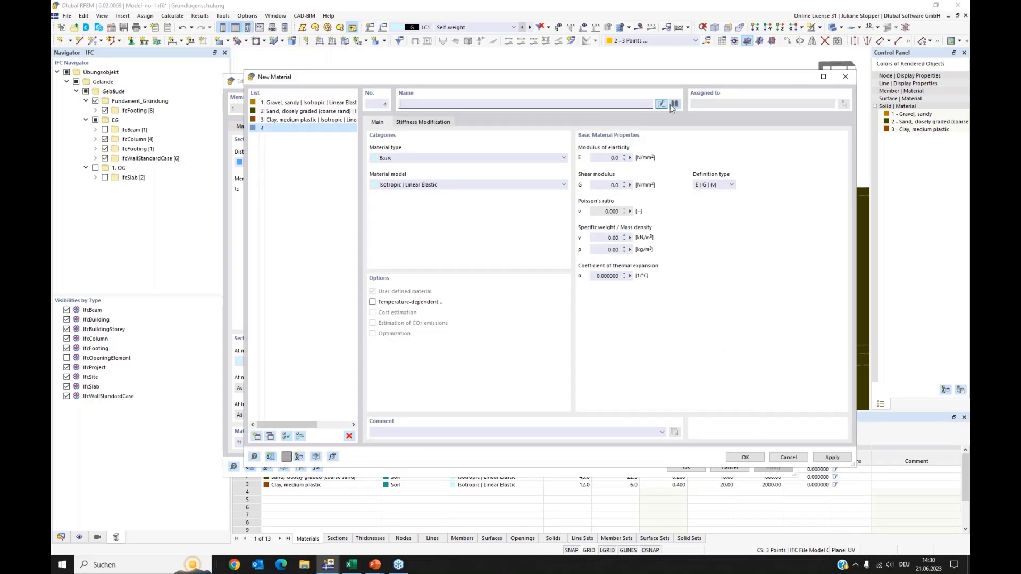
text(c35)
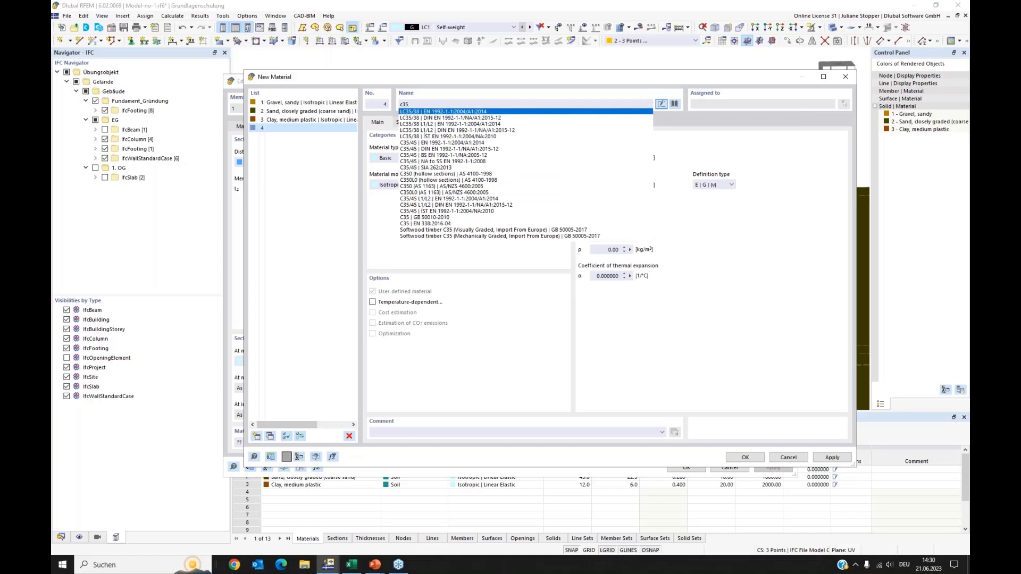
click(475, 143)
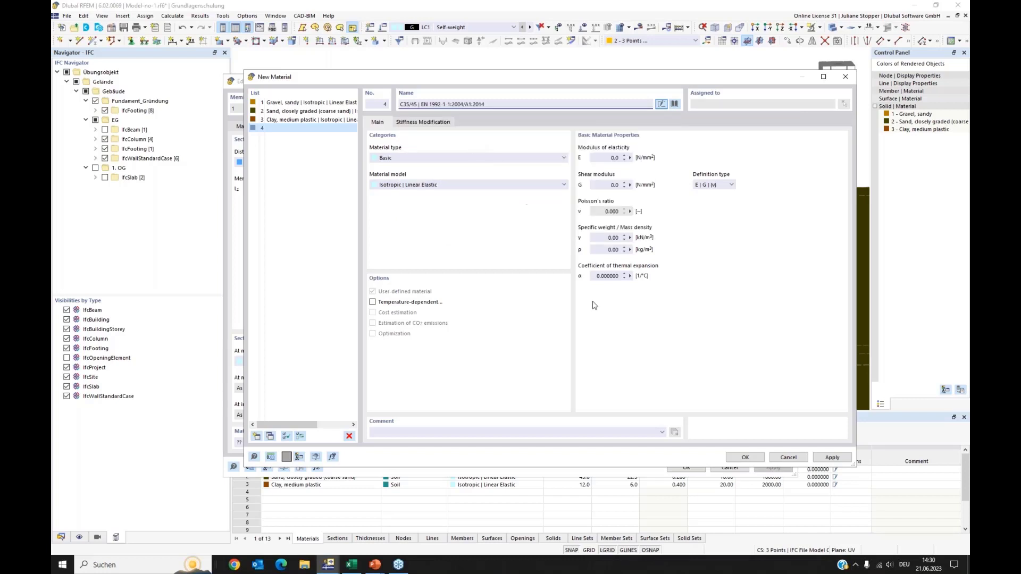
click(745, 457)
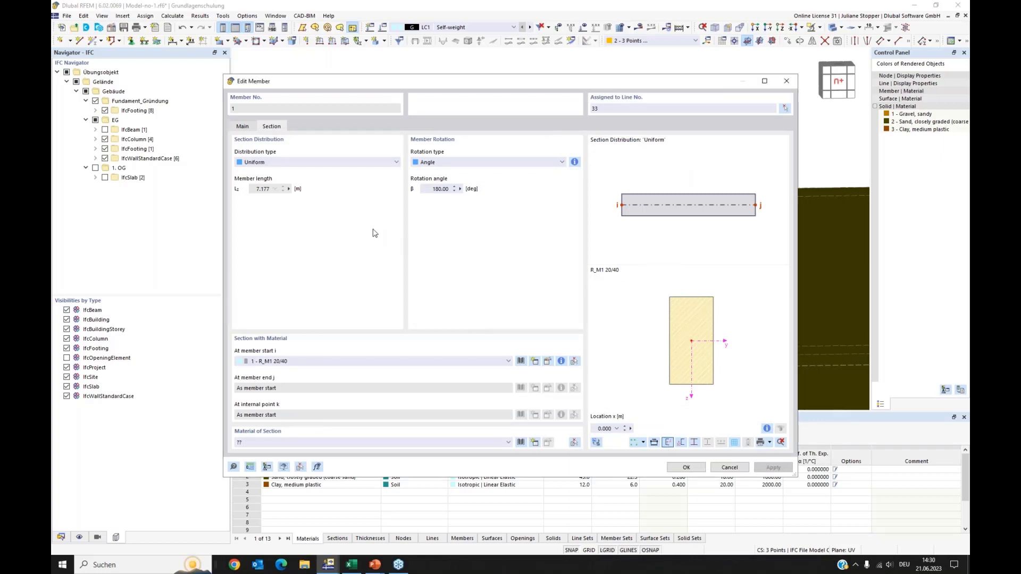
key(Return)
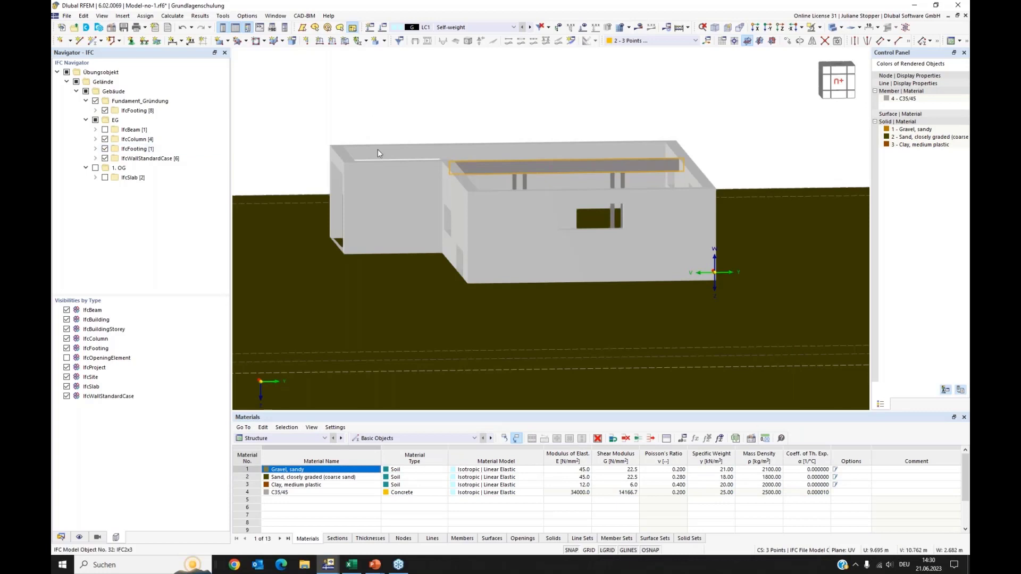
Expand the IfcWallStandardCase group under EG and review the conversion options for the IFC walls
right_click(451, 149)
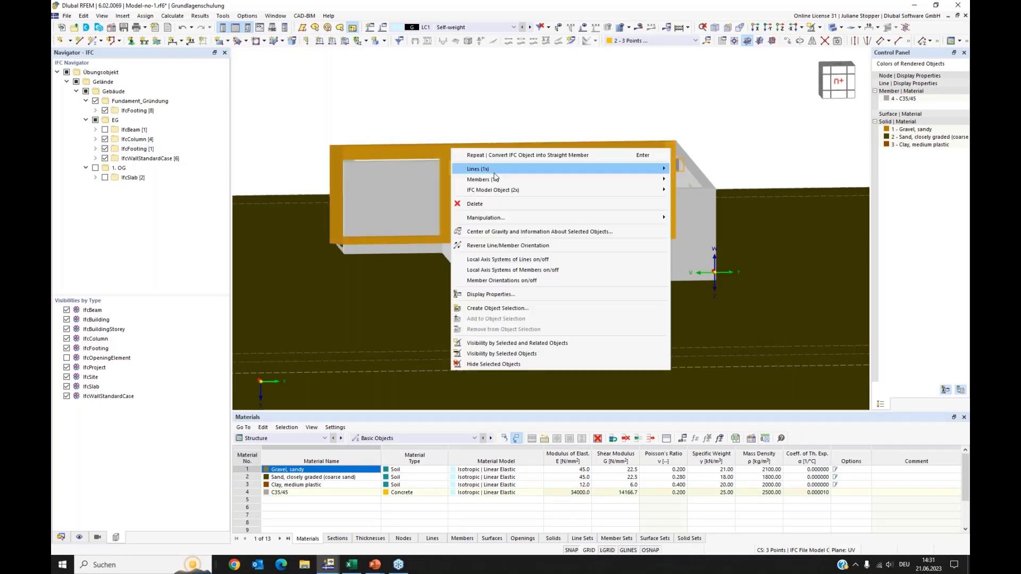
mouse_move(494, 191)
click(426, 96)
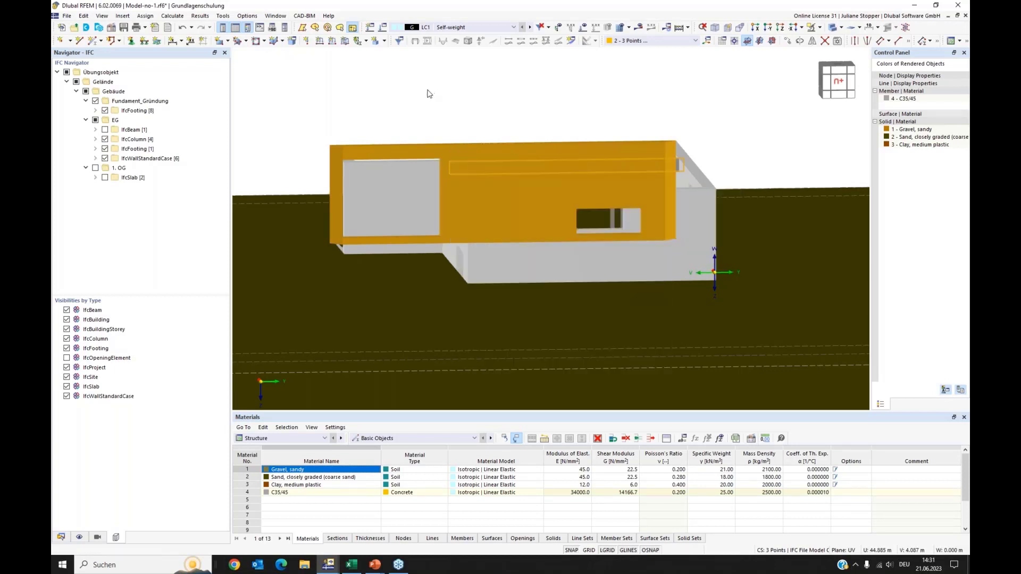
click(95, 158)
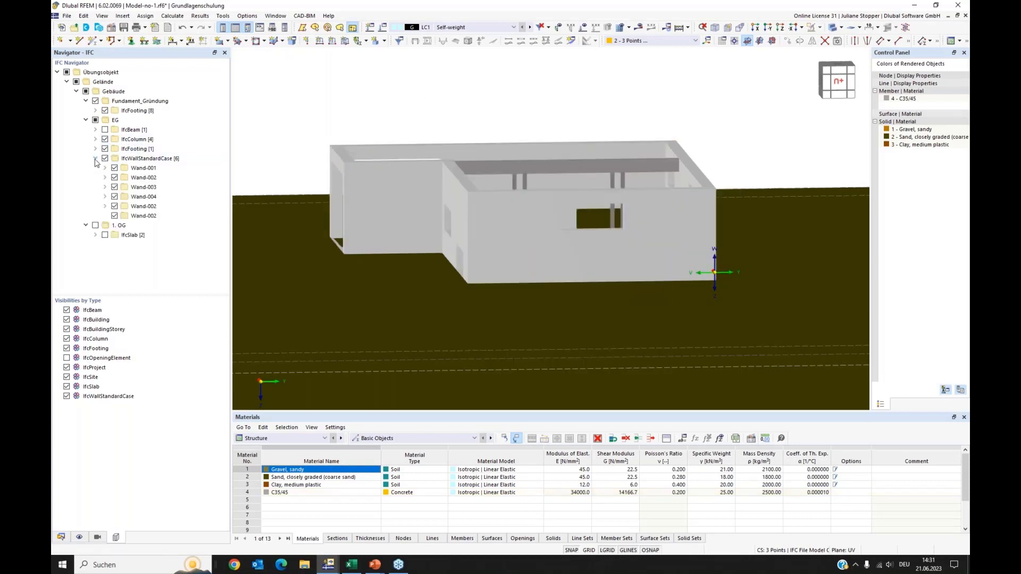
right_click(128, 159)
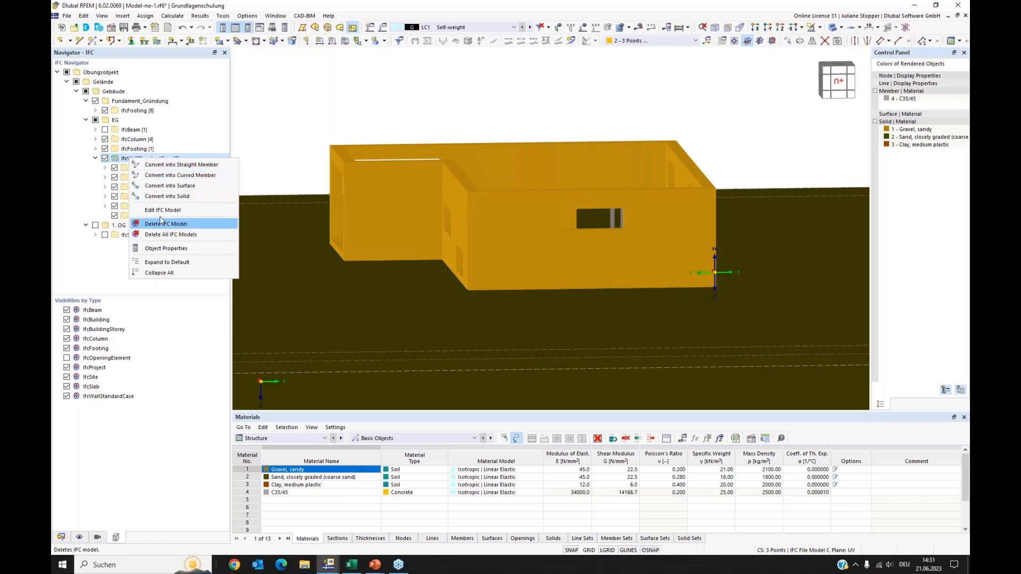
click(297, 118)
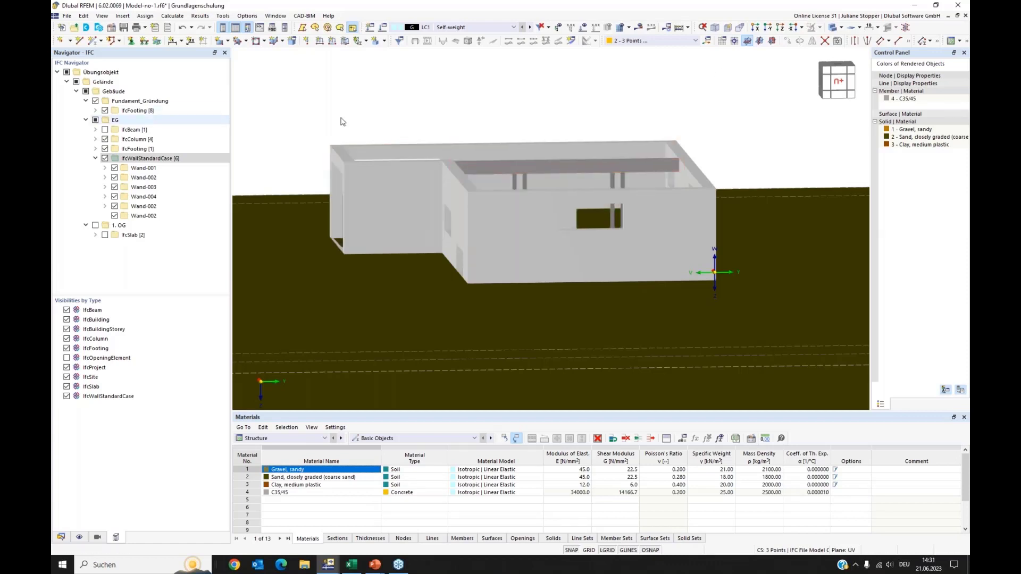
Switch the model display from solid through wireframe to transparent mode to reveal the columns inside the building
scroll(554, 172, up, 2)
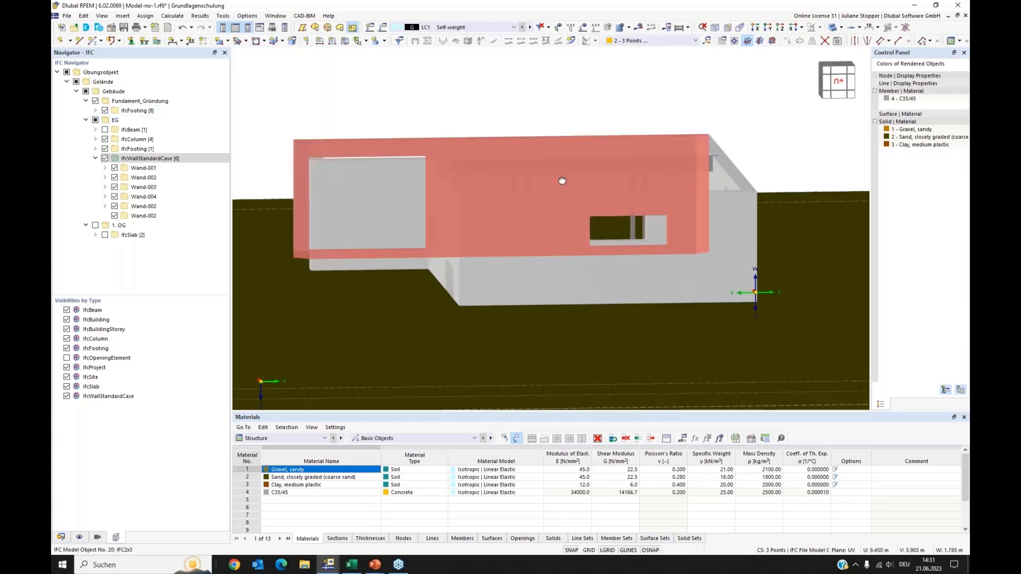
click(833, 29)
click(834, 30)
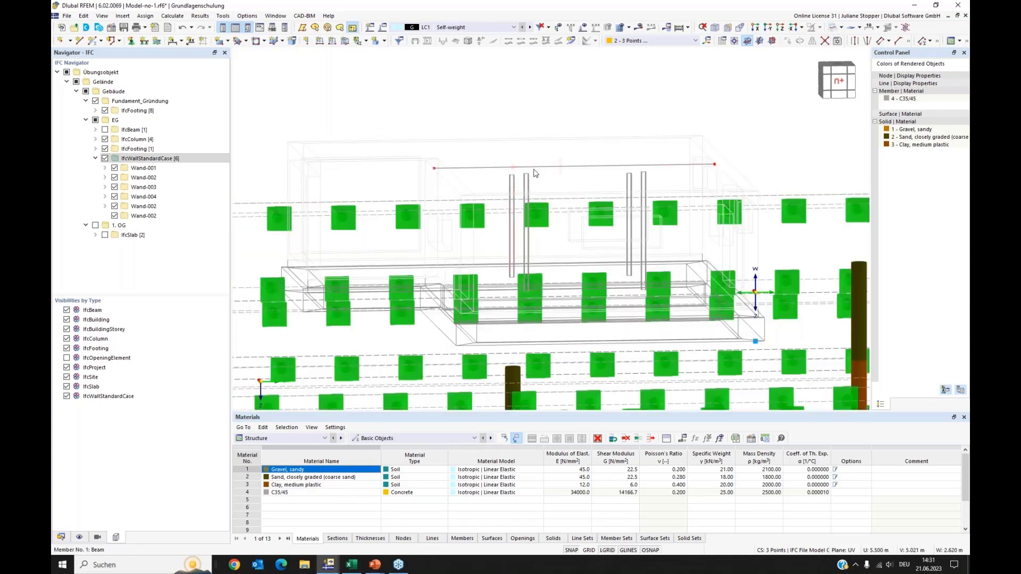
middle_drag(544, 181, 531, 166)
click(833, 29)
click(834, 30)
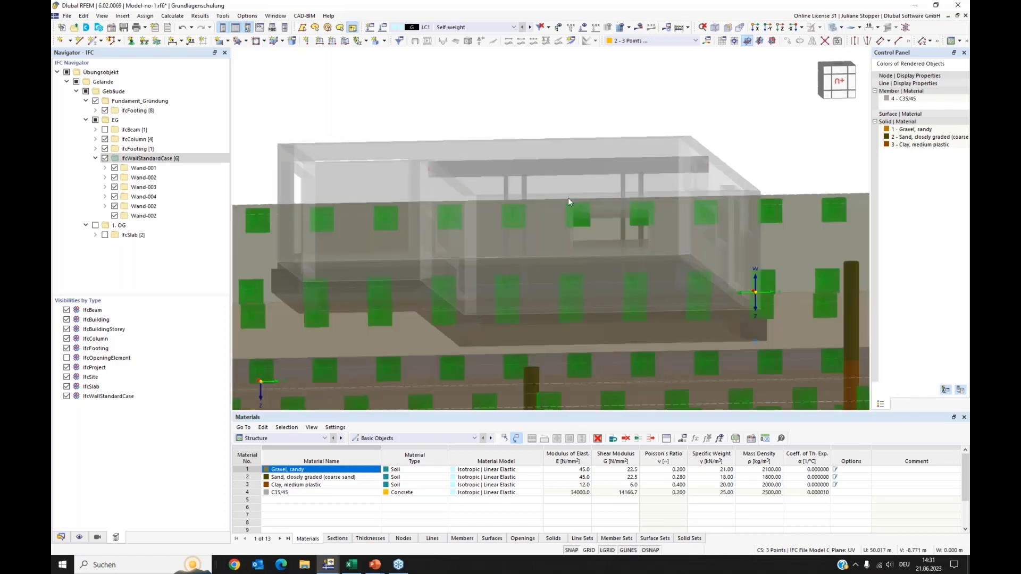
Convert the two front IFC columns beneath the beam into straight members
scroll(552, 181, up, 5)
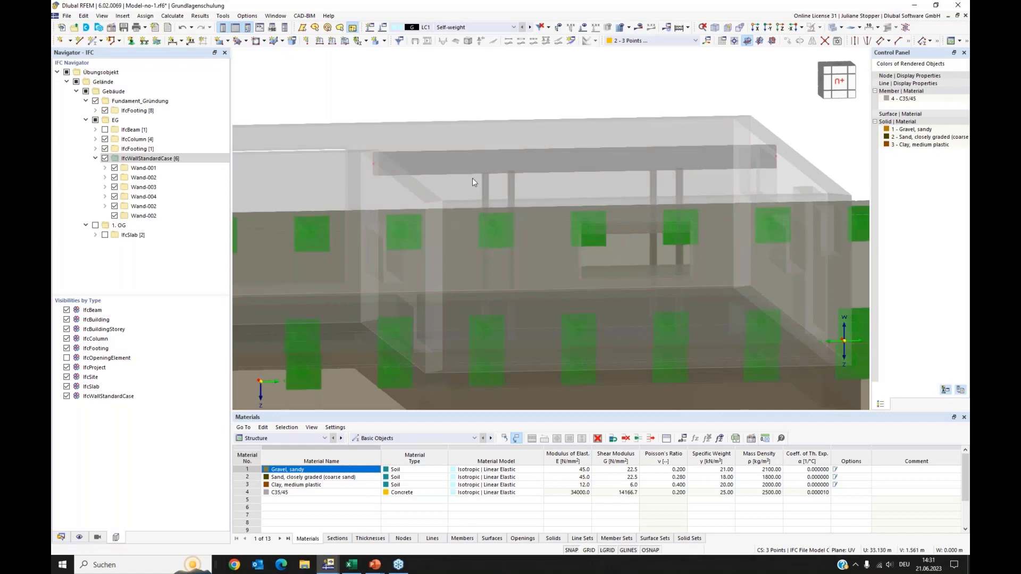
click(484, 182)
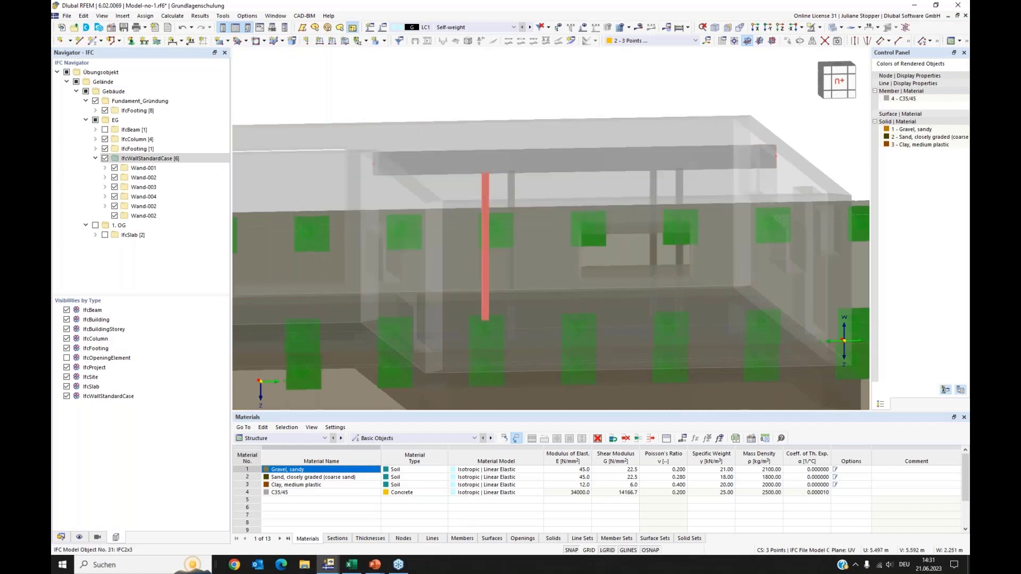
right_click(653, 182)
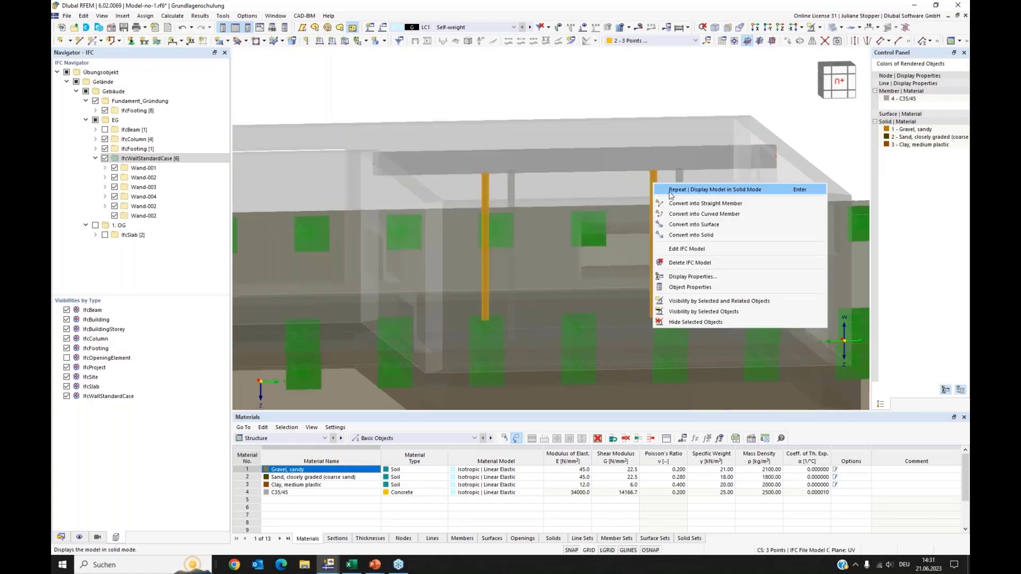
click(691, 203)
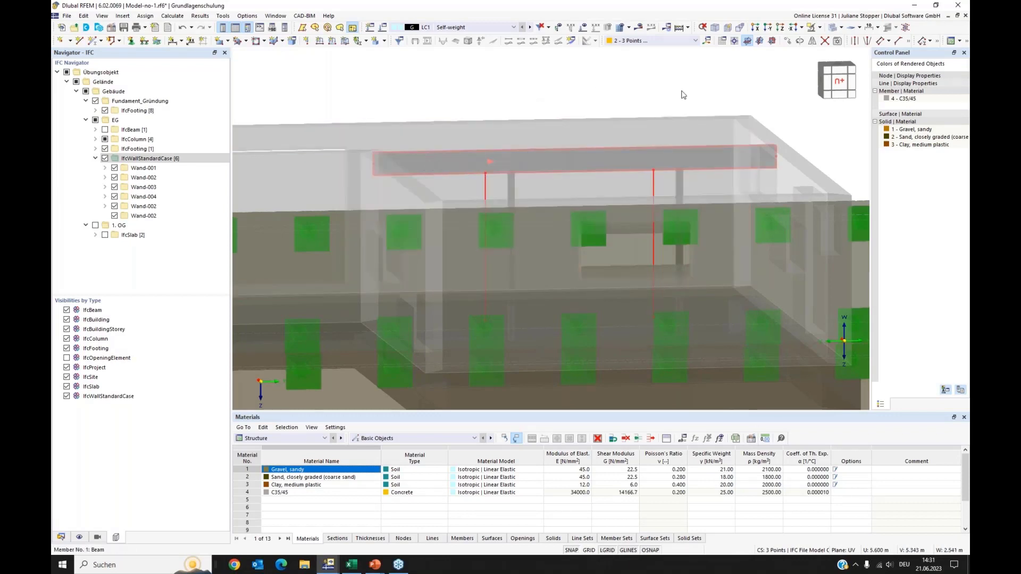
Hide the entire Übungsobjekt IFC structure and display the converted beam and columns as a wireframe
click(833, 29)
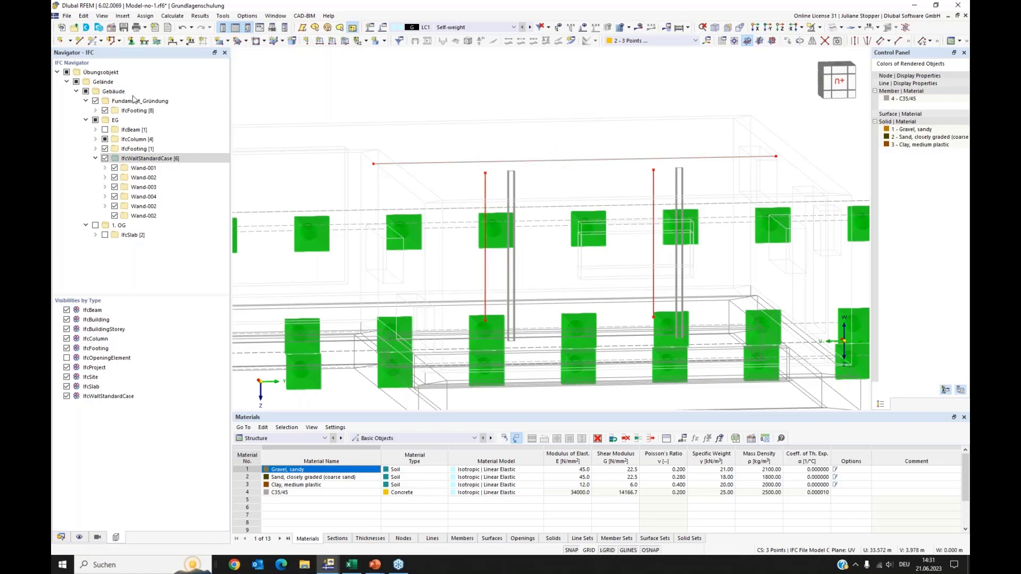
click(67, 73)
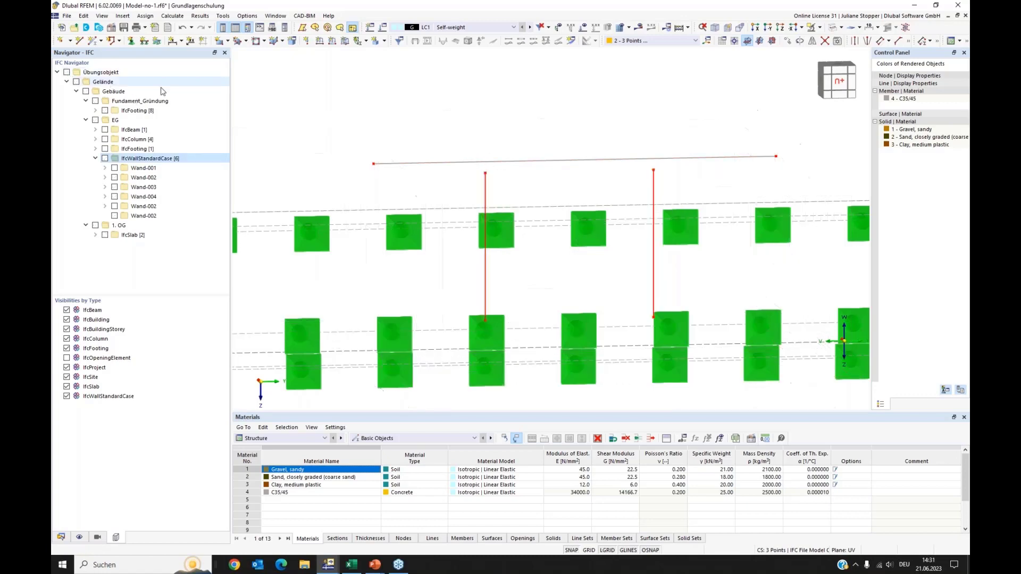
middle_drag(455, 256, 463, 218)
click(833, 31)
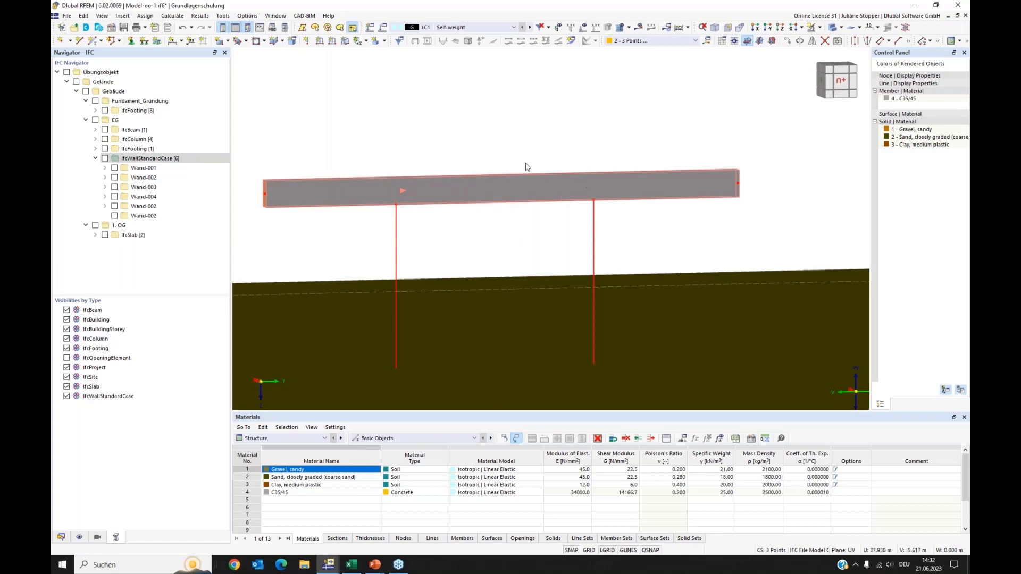
click(832, 28)
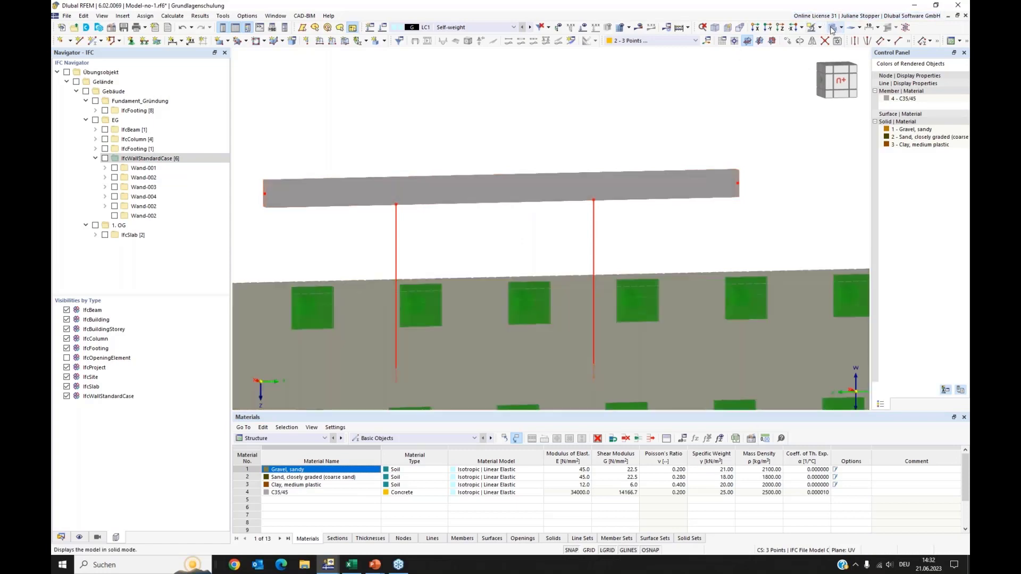
click(833, 28)
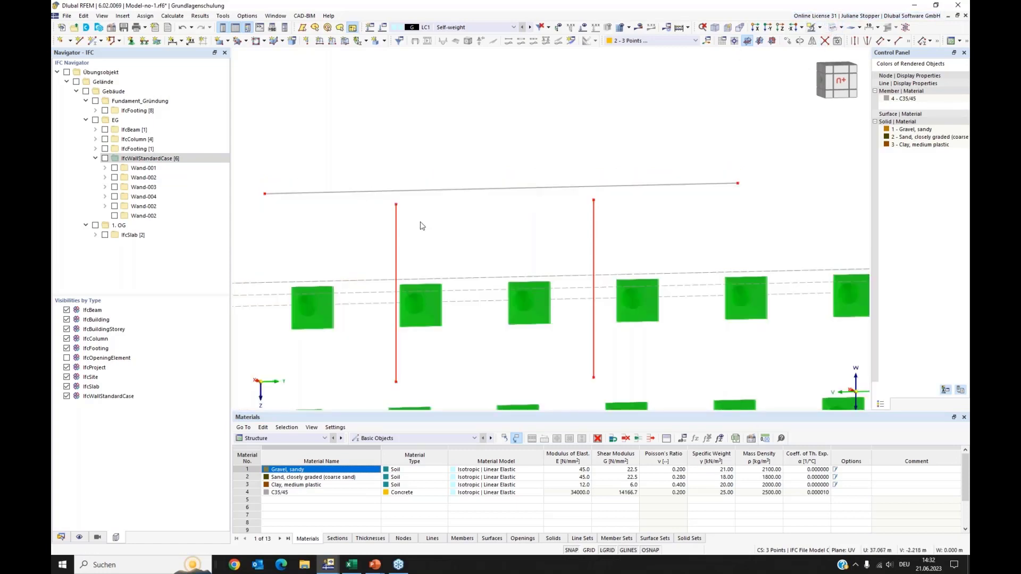
Extend both converted column members at both sides to the next member/line so they meet the beam
drag(607, 201, 396, 243)
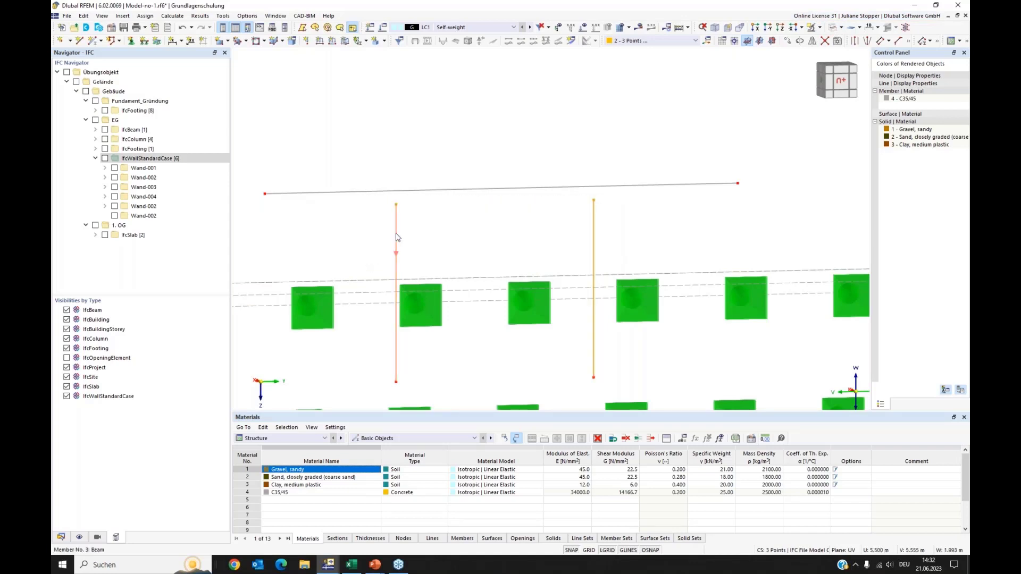
right_click(396, 237)
mouse_move(515, 276)
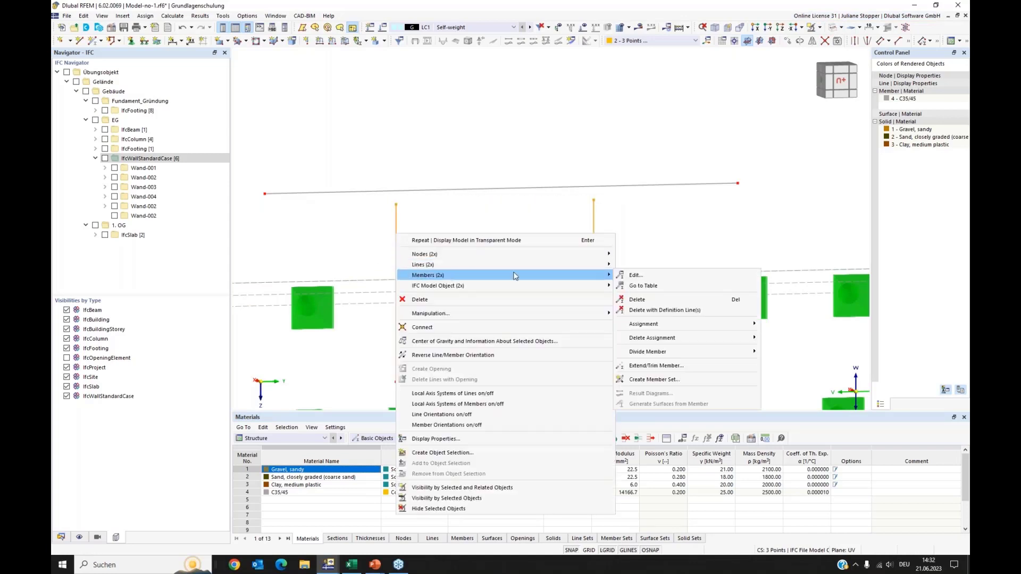
click(658, 366)
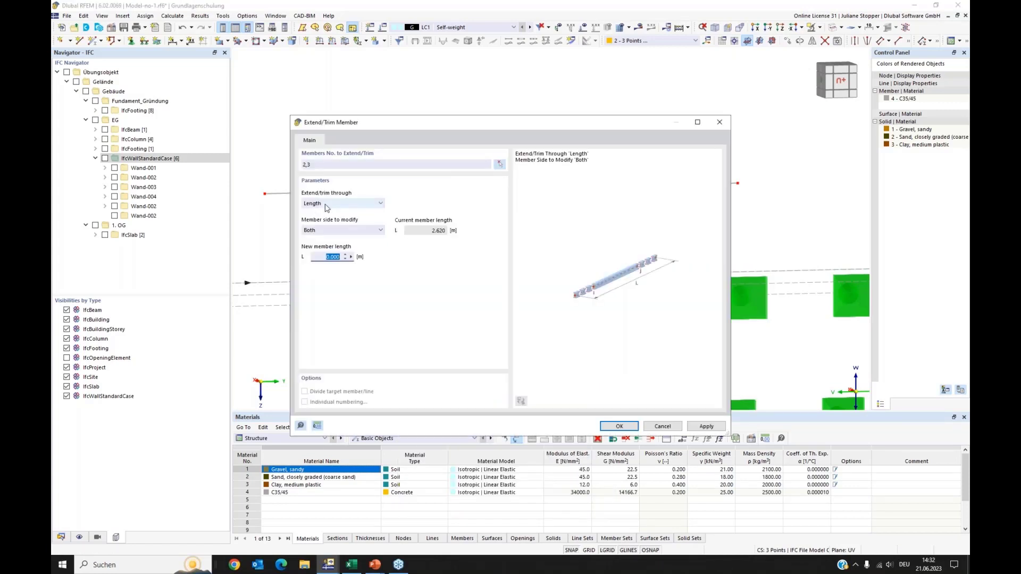
click(326, 203)
click(335, 228)
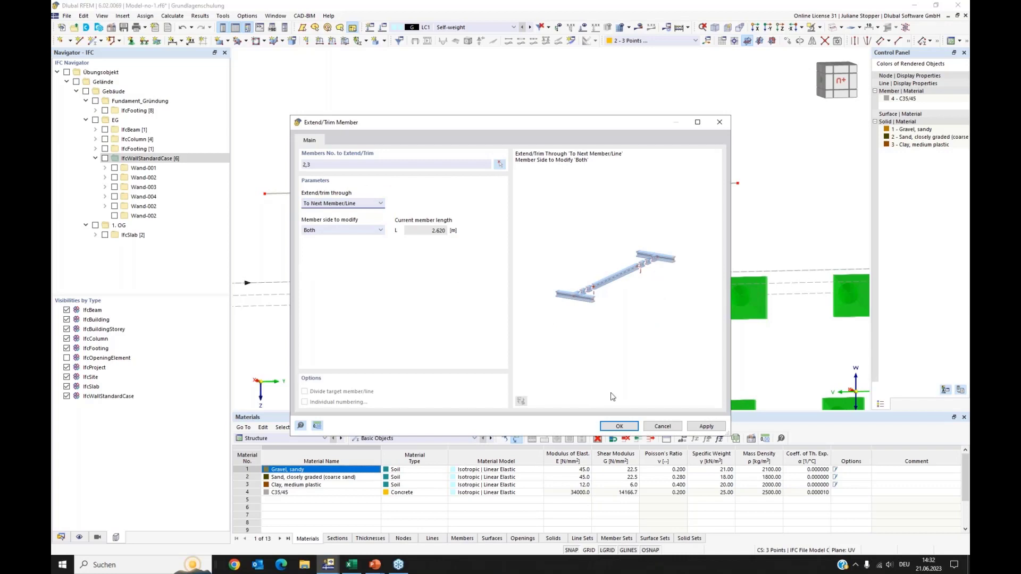
click(622, 428)
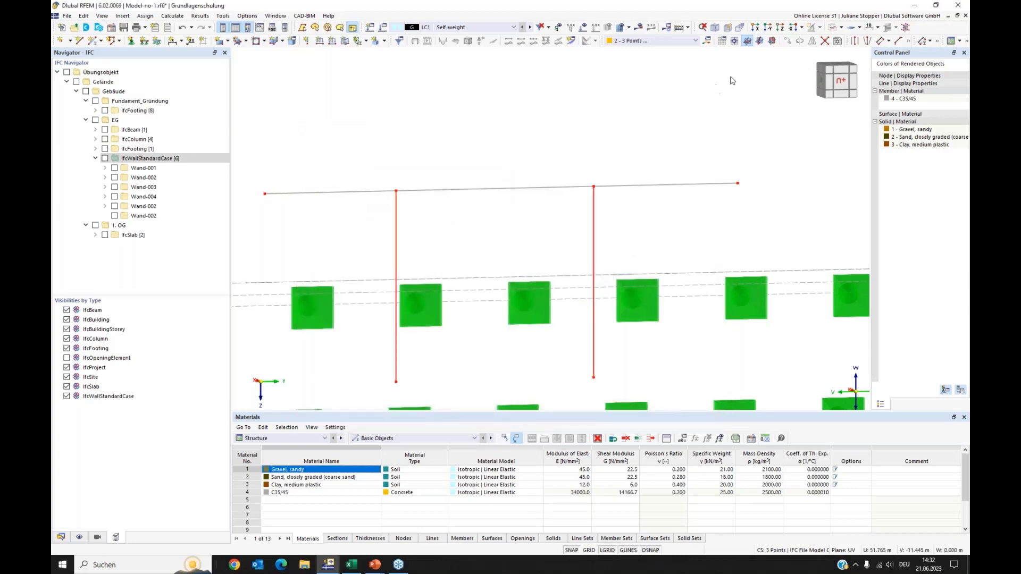
Show the entire Übungsobjekt IFC structure again and display the model in solid mode on the soil massif
scroll(692, 124, down, 2)
scroll(597, 116, down, 1)
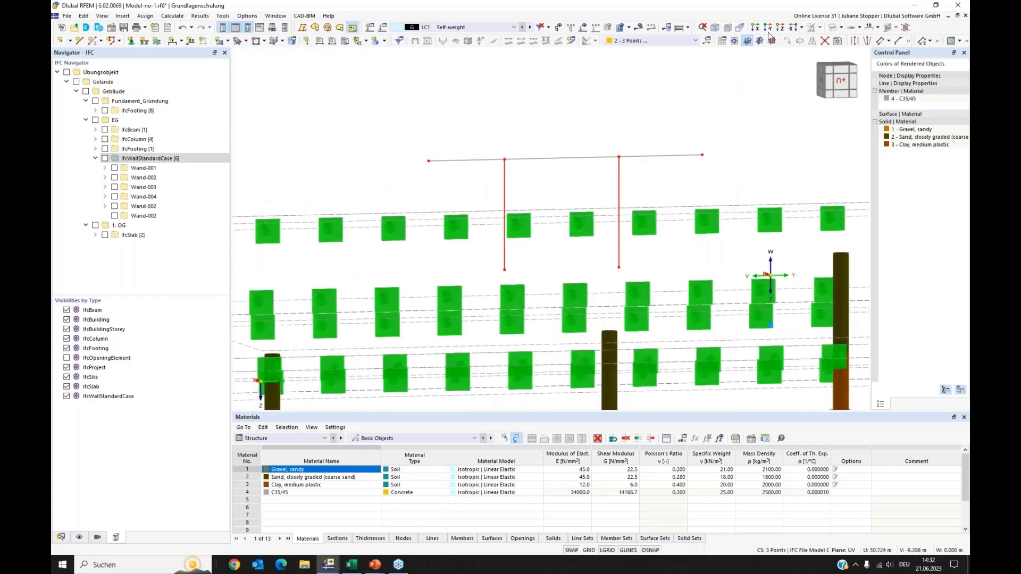
click(67, 72)
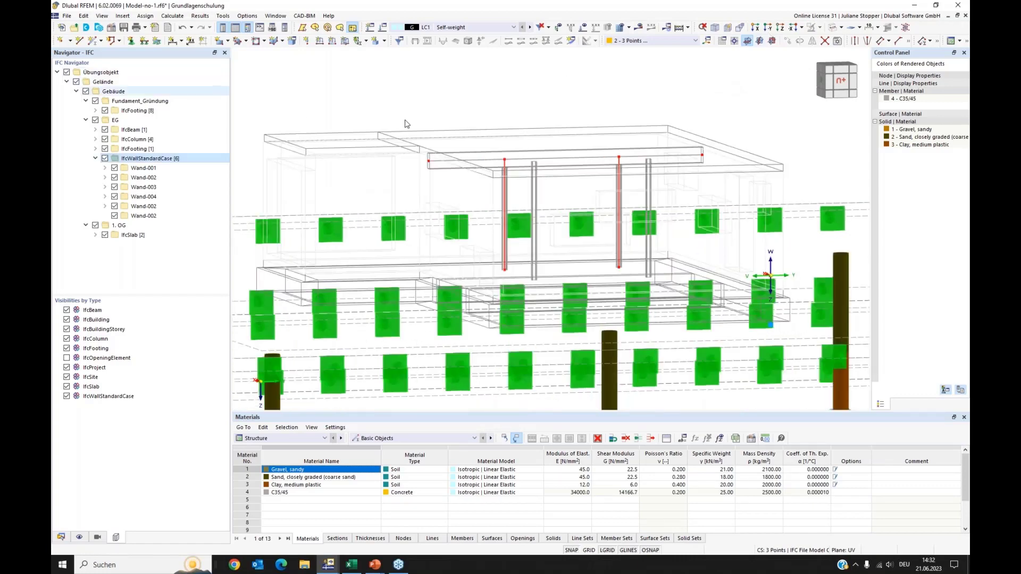
scroll(506, 93, down, 1)
click(834, 27)
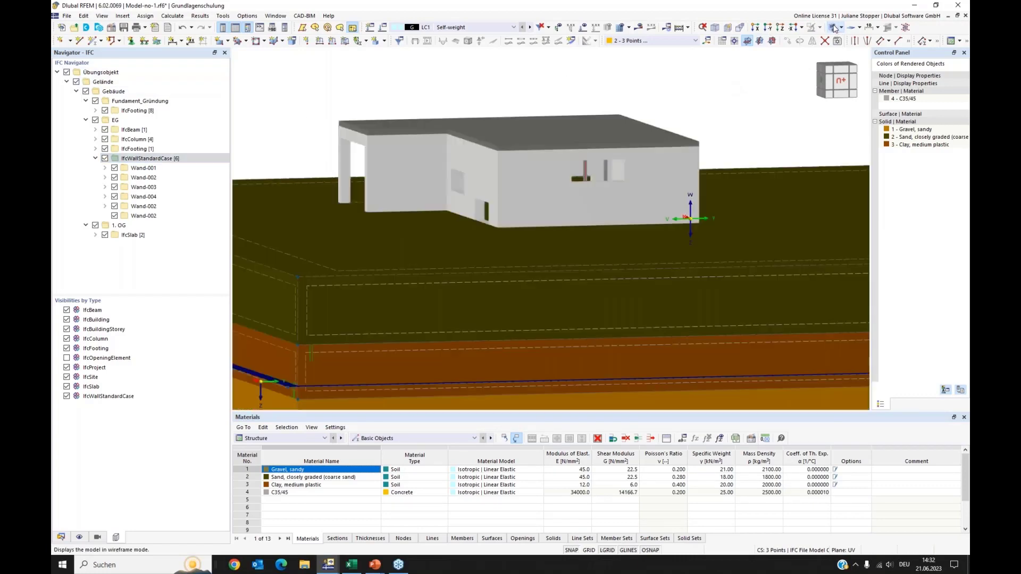
scroll(429, 172, down, 1)
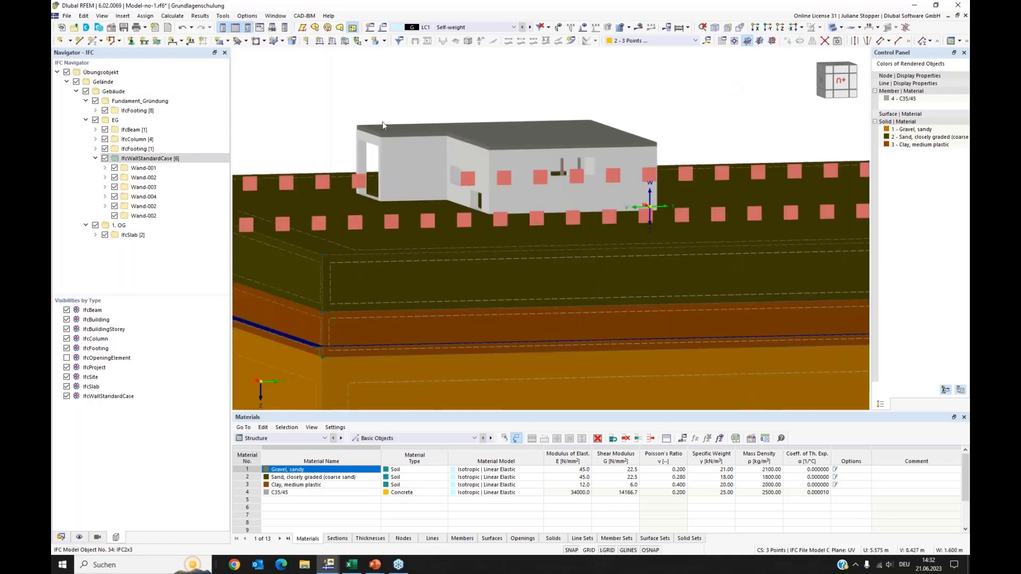
scroll(328, 100, down, 1)
scroll(327, 100, down, 1)
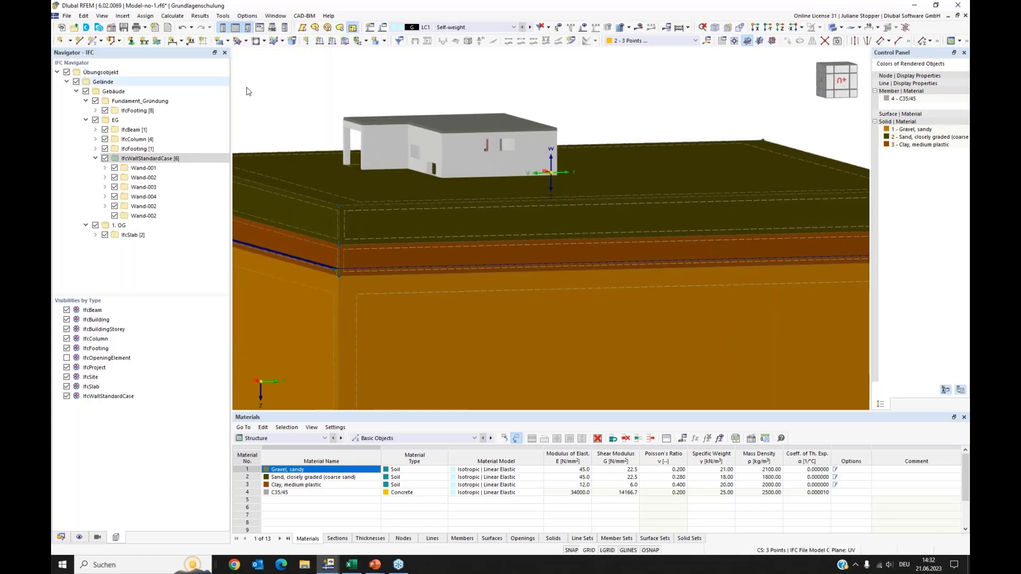
middle_drag(315, 122, 393, 147)
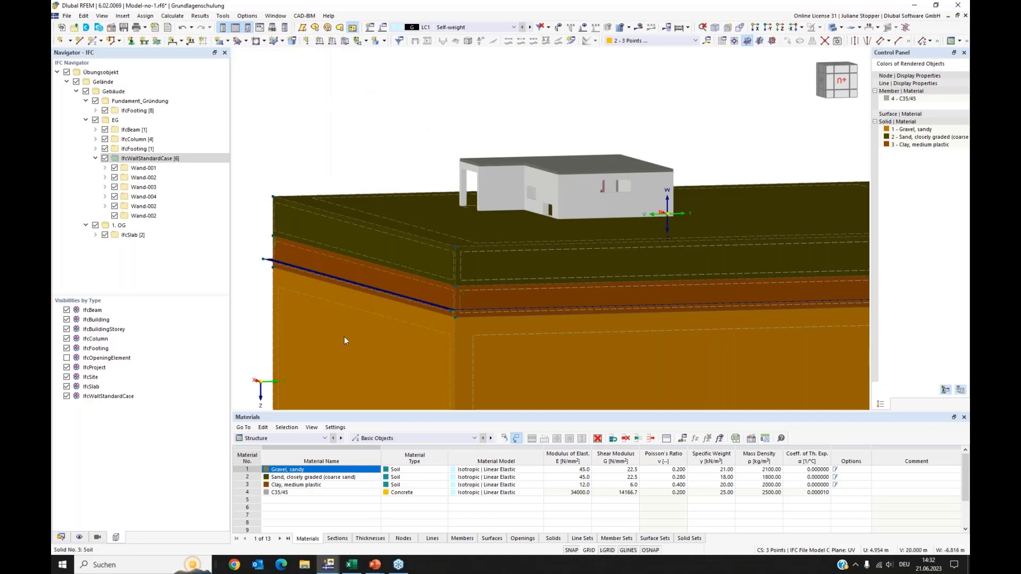
Switch to the open model Modell-03-B_intersections-start.rf6 and view its multi-storey building and soil massif from a lower angle
mouse_move(324, 565)
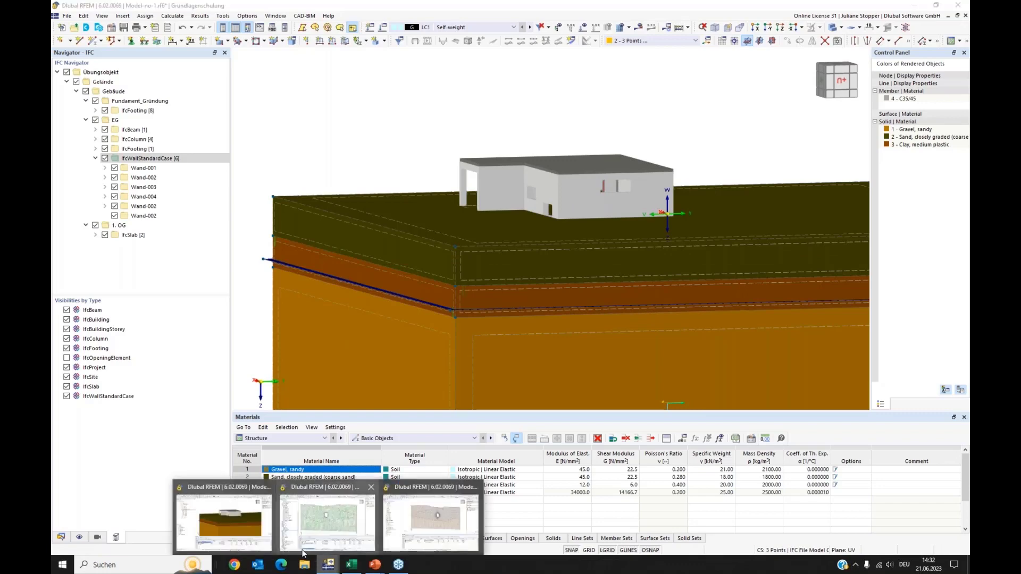
click(334, 527)
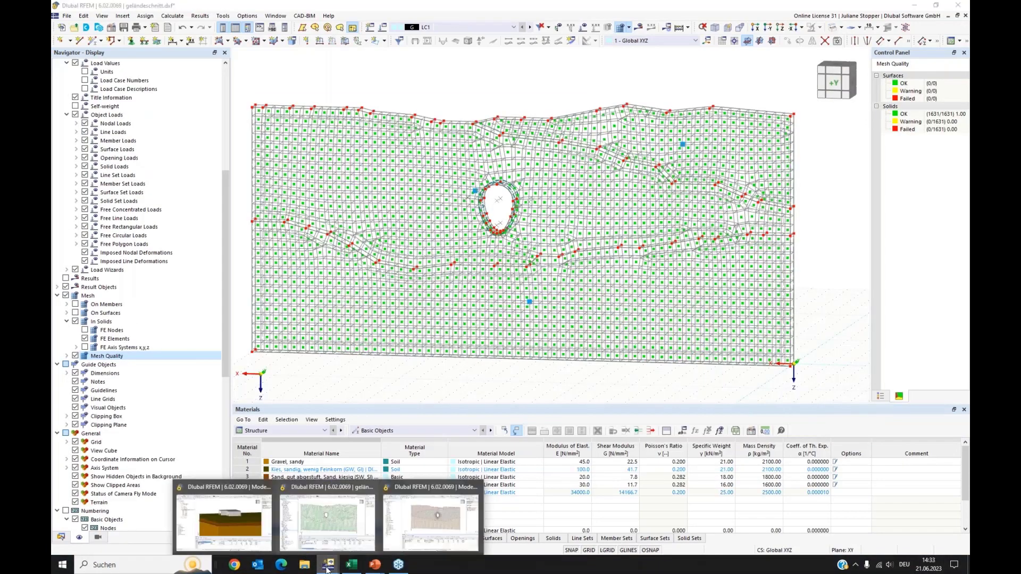
click(431, 521)
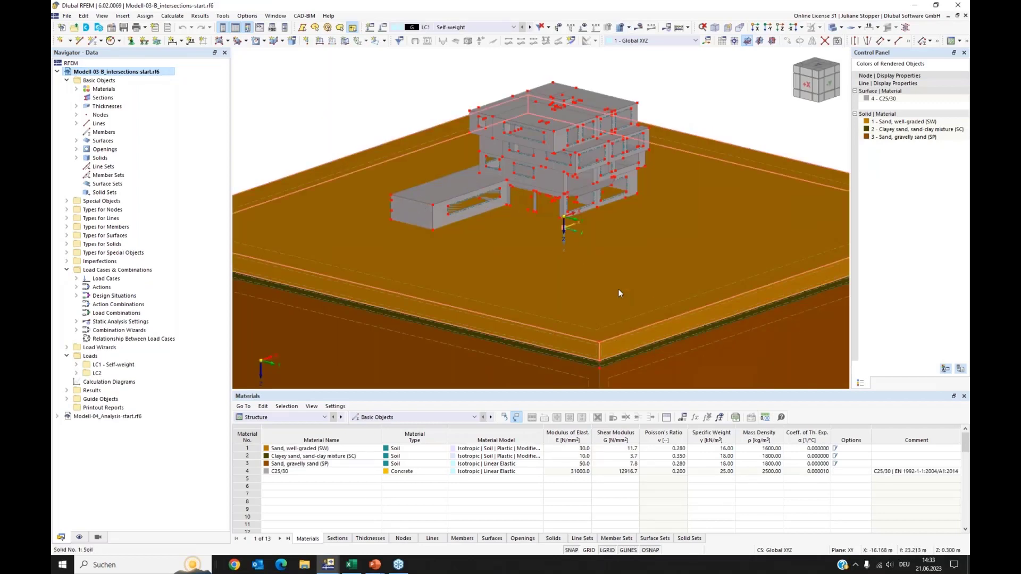
ctrl+middle_drag(618, 293, 577, 219)
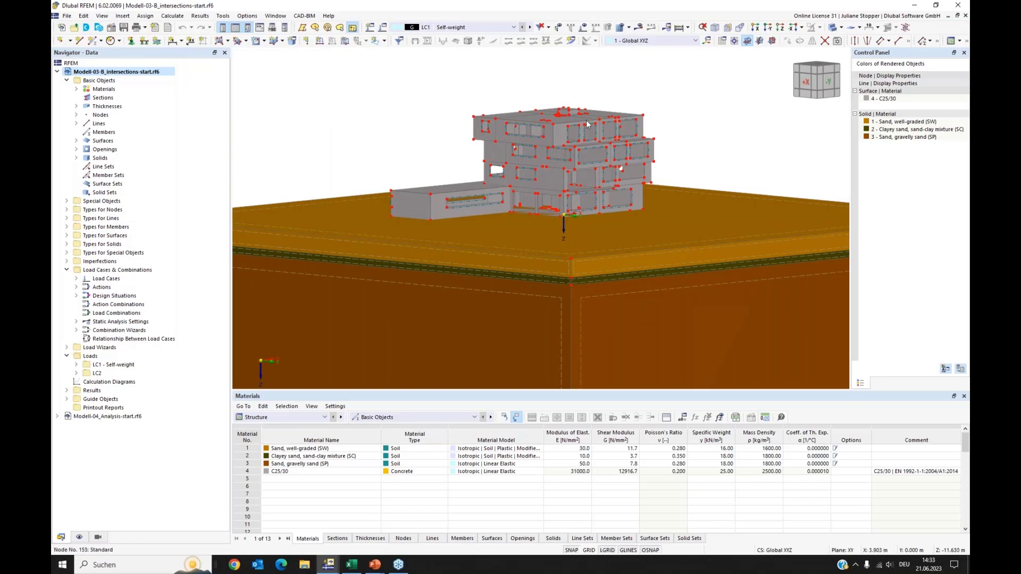
Turn off the display of nodes in the building model and return to the model data tree
click(79, 537)
scroll(136, 161, down, 9)
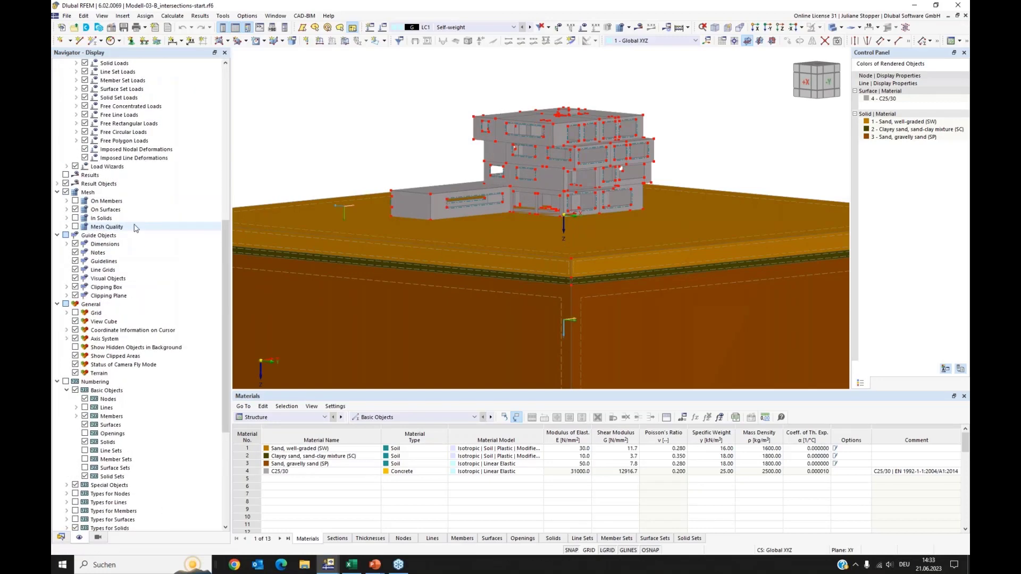
scroll(136, 159, up, 7)
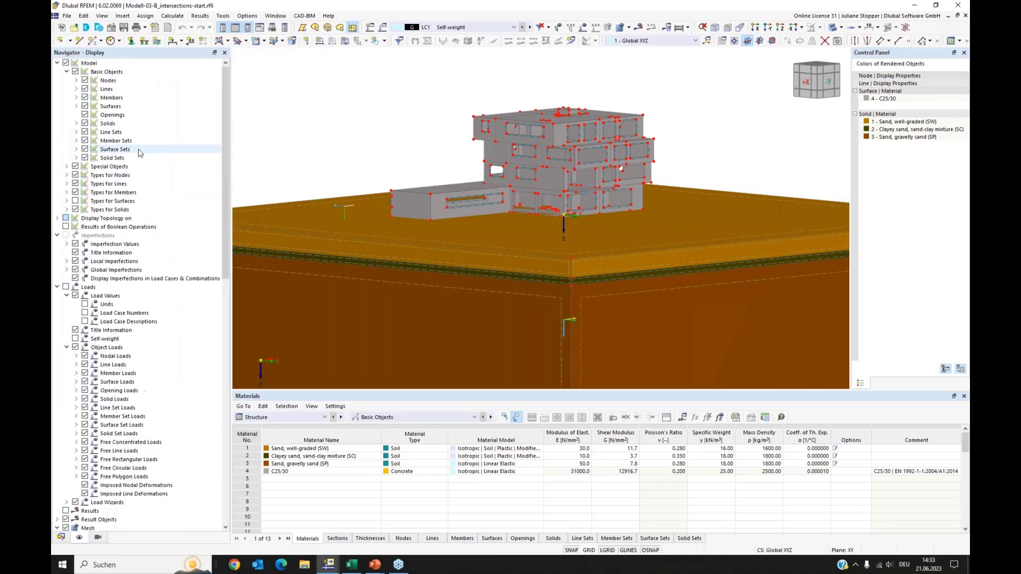
click(85, 81)
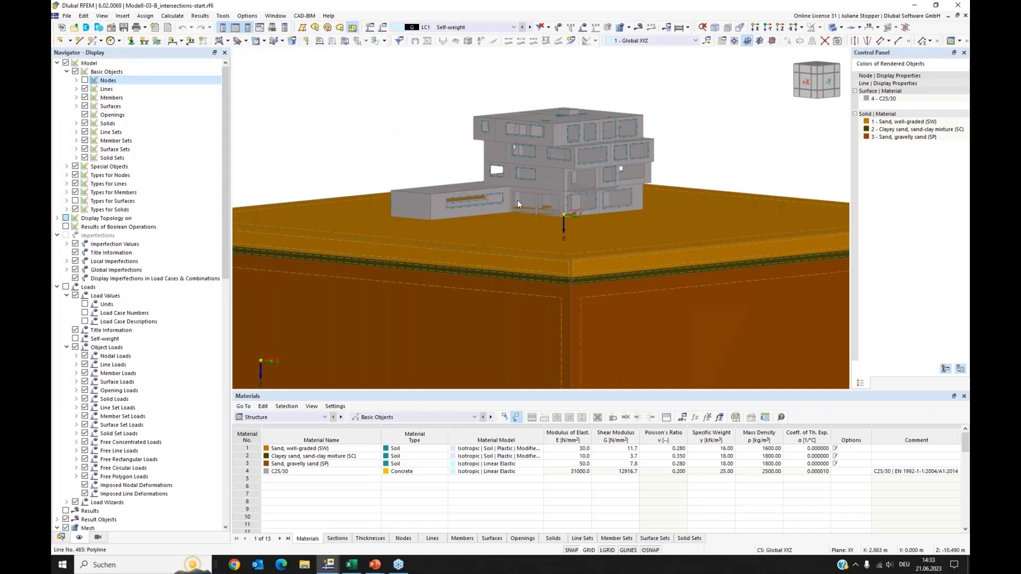
click(60, 539)
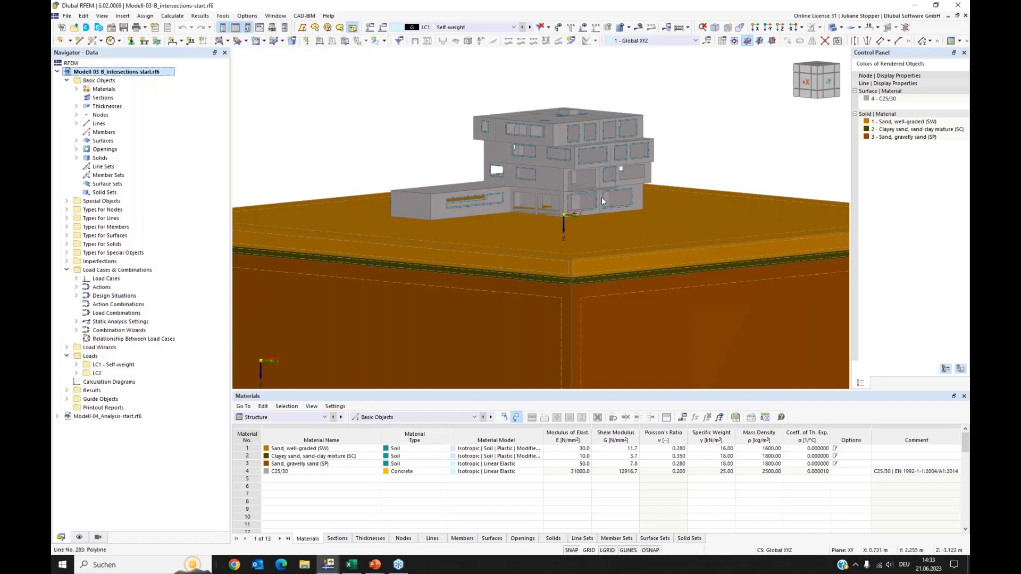
Display the model in transparent mode and examine the part of the building embedded in the soil
ctrl+middle_drag(773, 118, 551, 242)
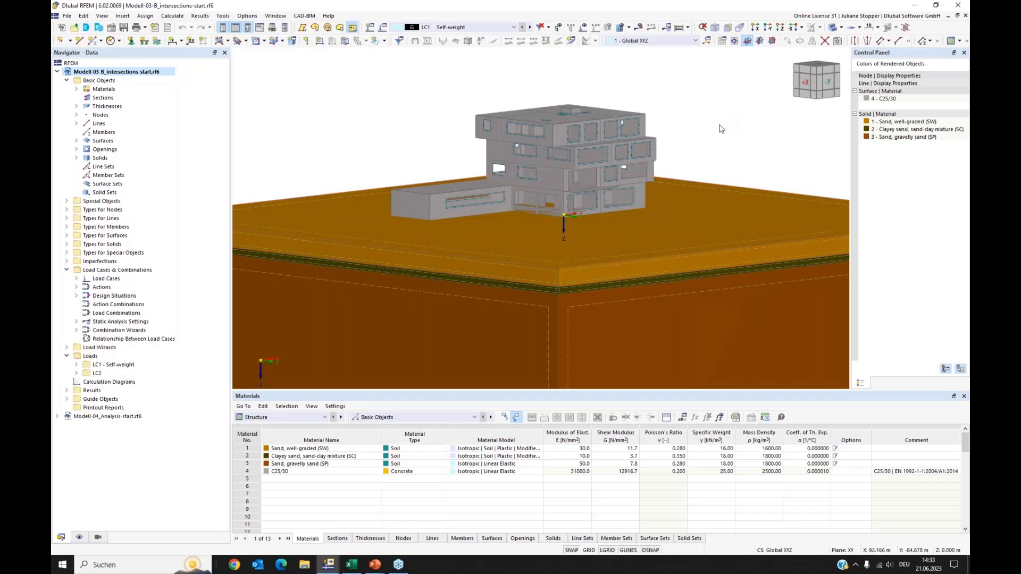
click(833, 29)
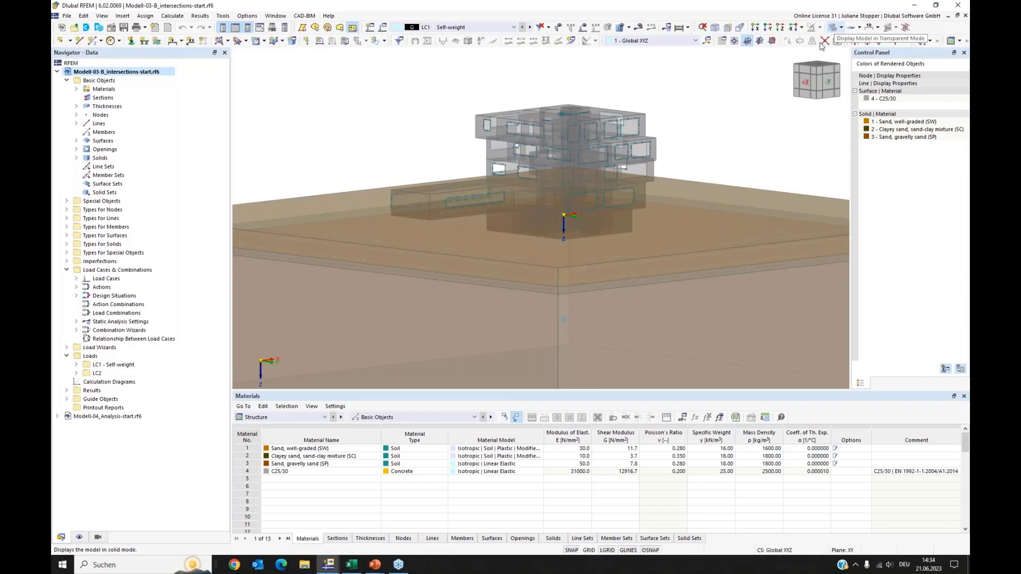
mouse_move(489, 215)
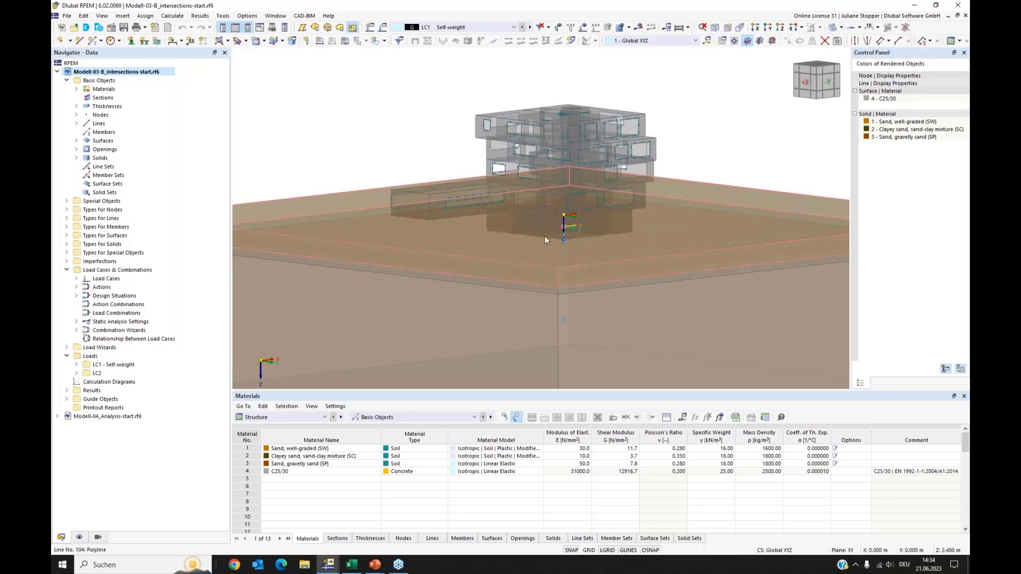
ctrl+middle_drag(749, 153, 528, 241)
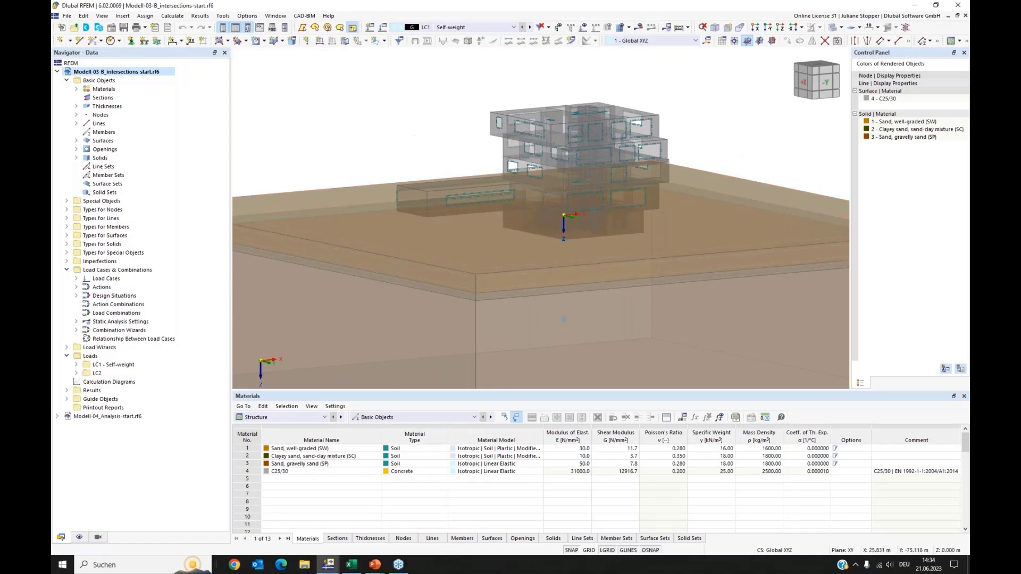
Switch the model display to wireframe so the building's basement within the soil layers can be seen
ctrl+middle_drag(429, 140, 424, 141)
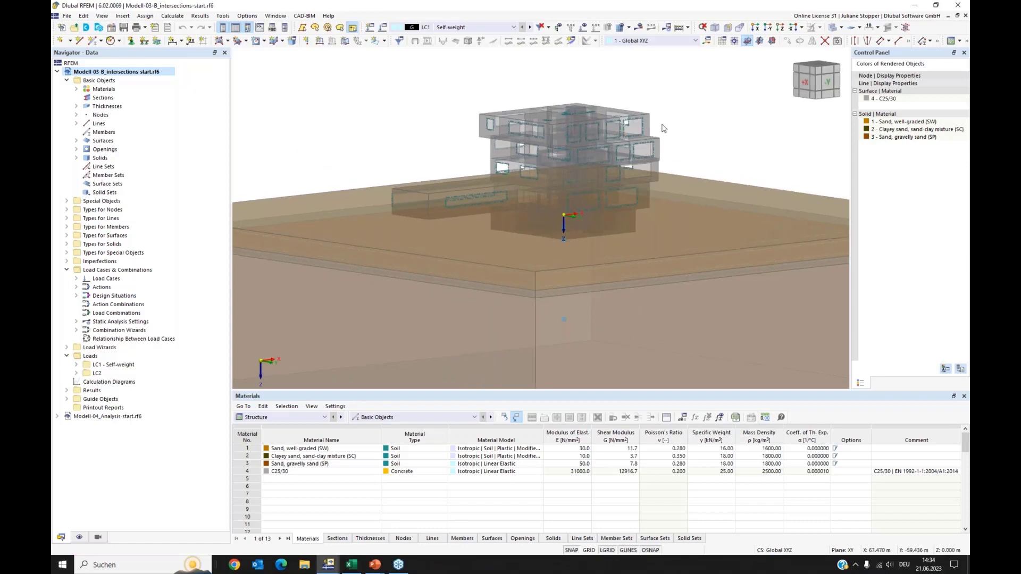
click(834, 28)
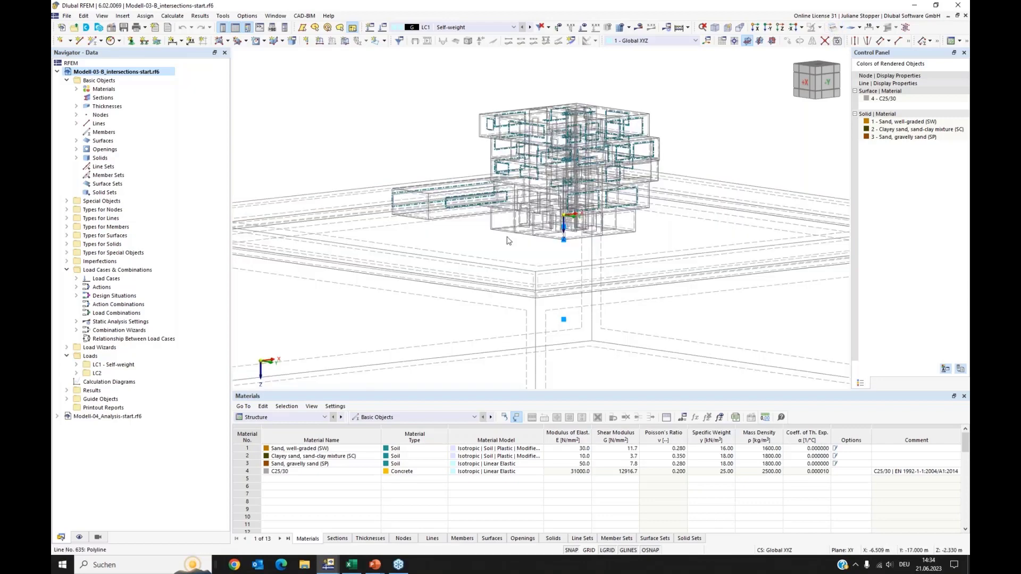
ctrl+middle_drag(522, 247, 492, 266)
ctrl+middle_drag(685, 235, 593, 262)
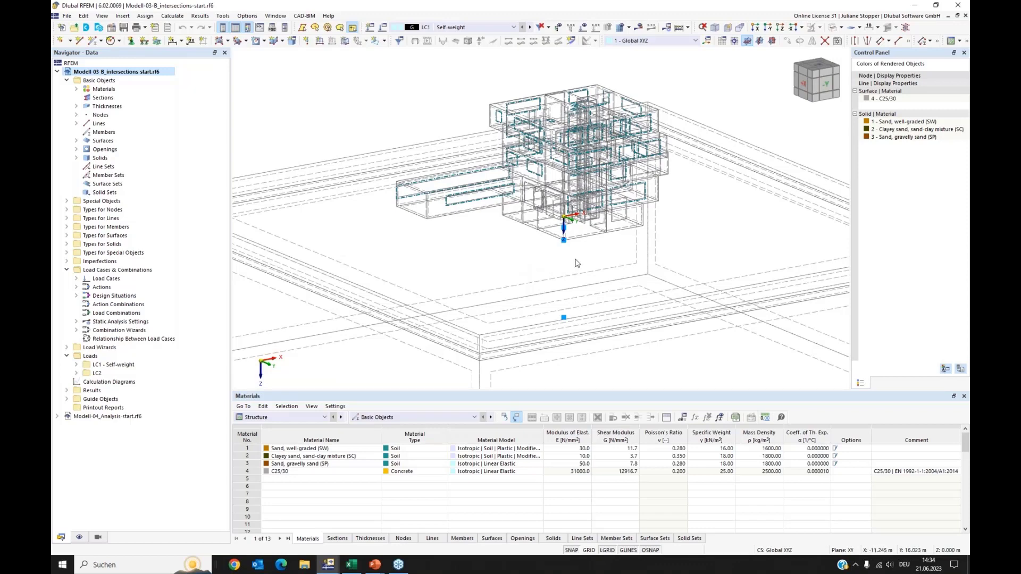
Extrude the basement floor slab surface (No. 114) into a solid with a height of -2.98 m
scroll(580, 246, up, 5)
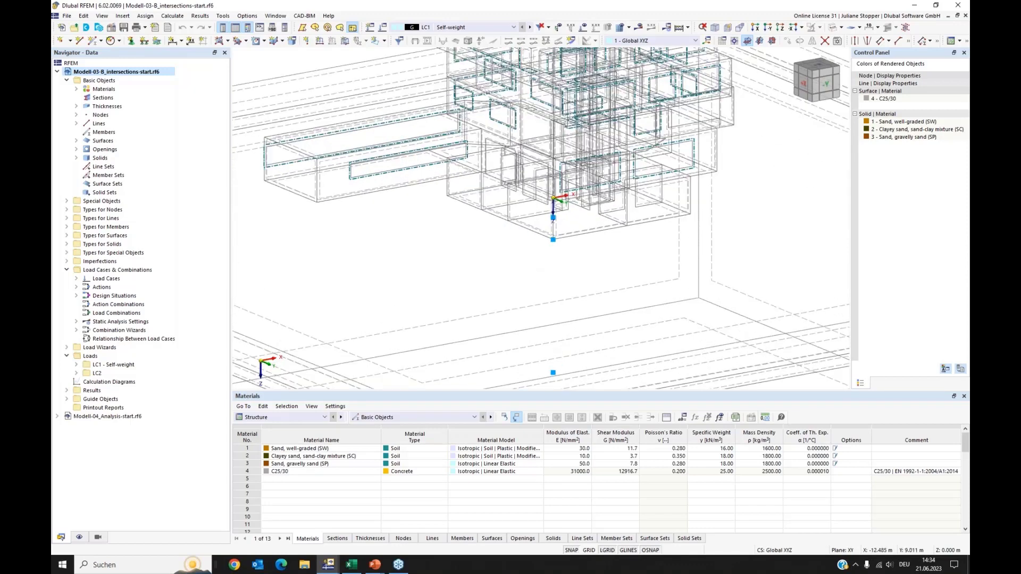
ctrl+middle_drag(487, 247, 510, 237)
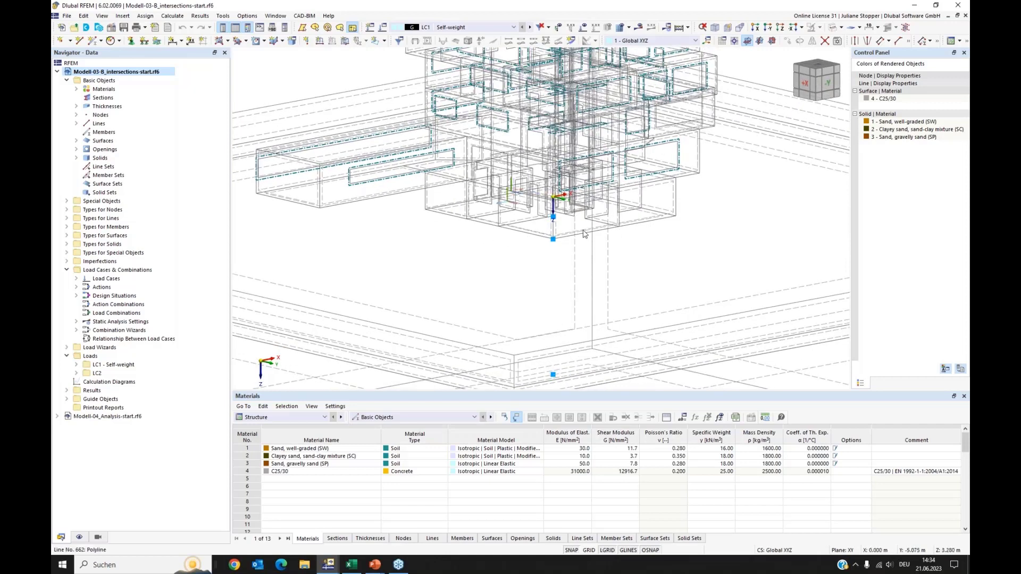
scroll(567, 243, up, 4)
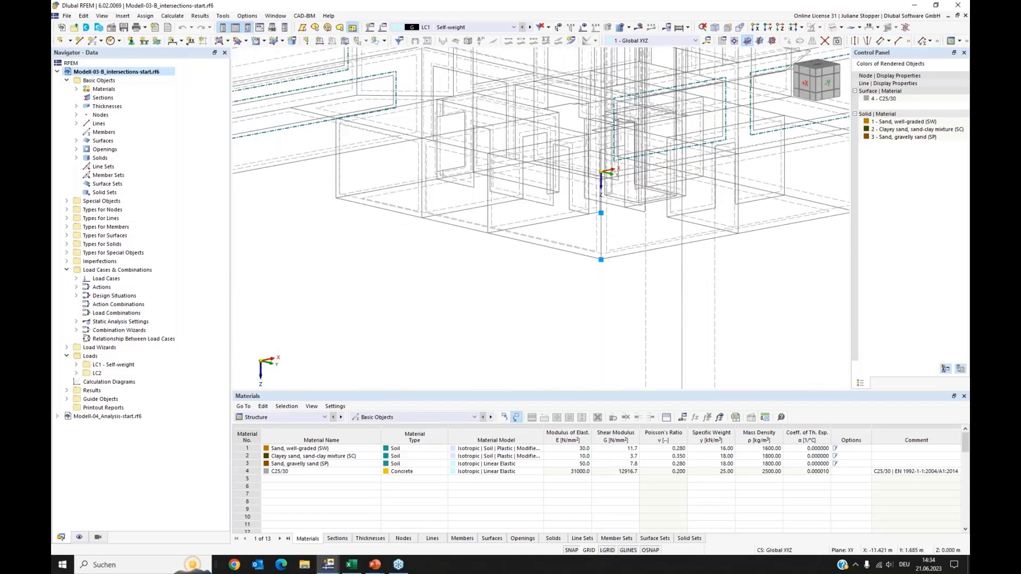
middle_drag(401, 226, 401, 243)
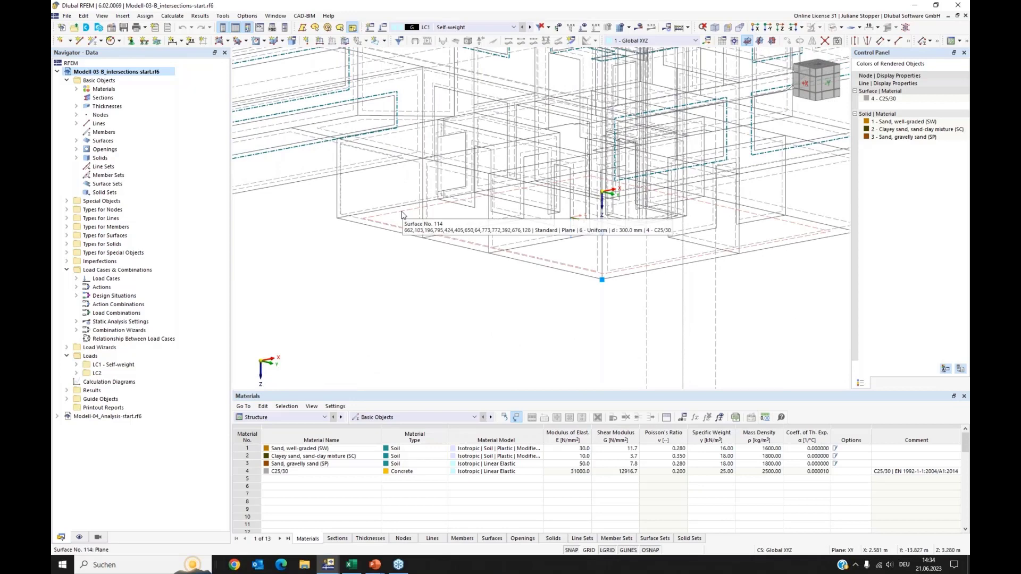
right_click(402, 214)
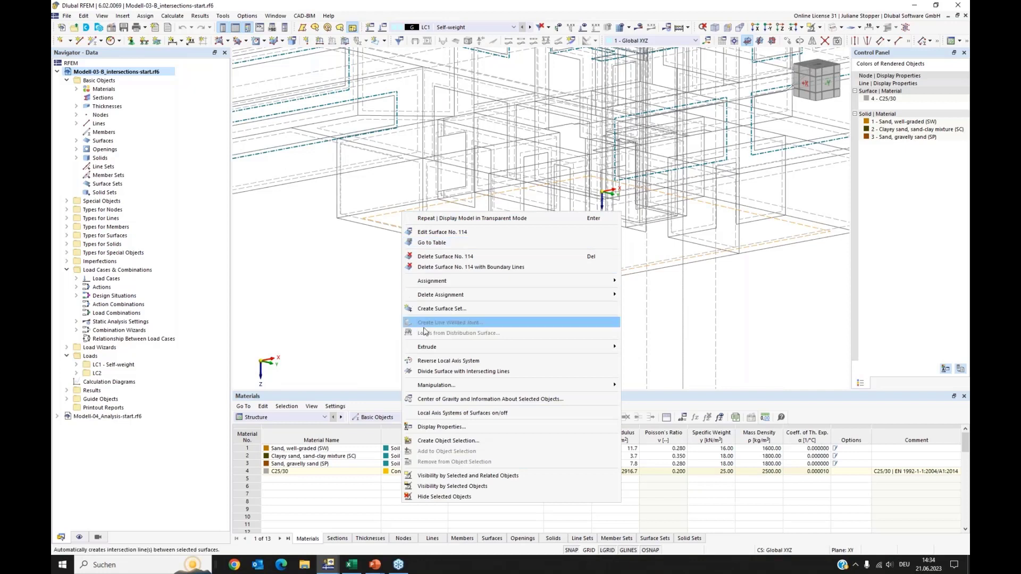
mouse_move(467, 352)
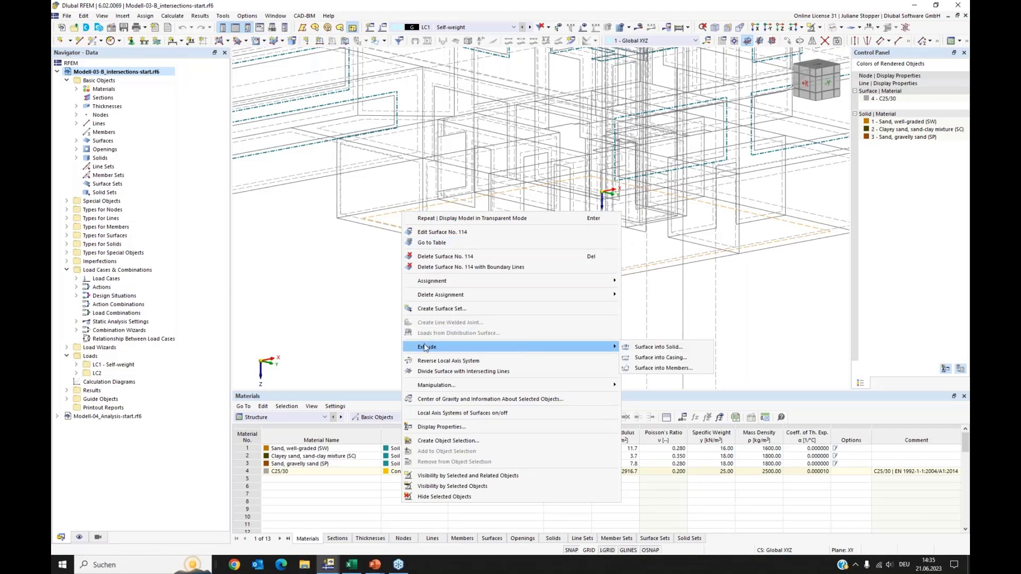
click(638, 351)
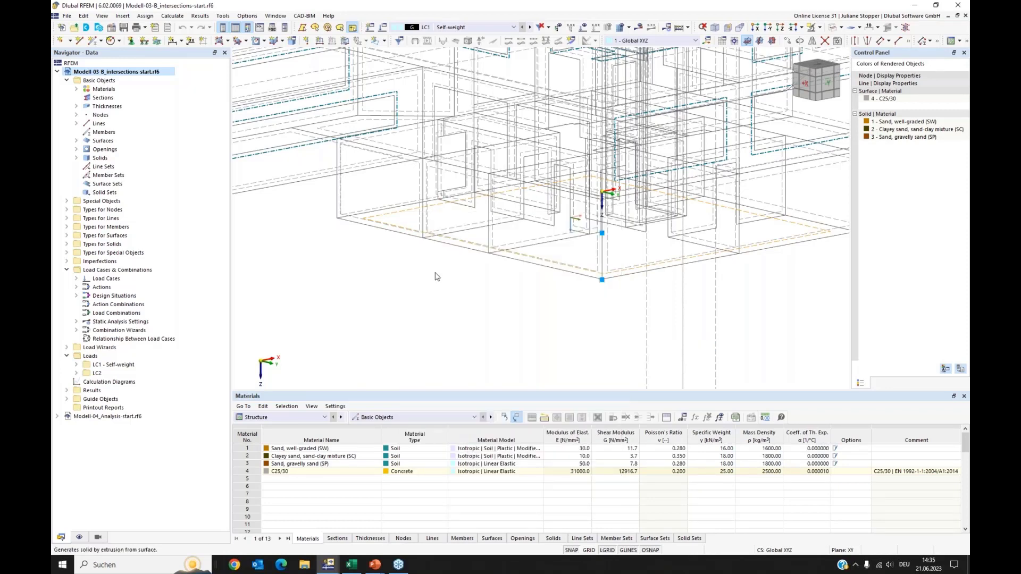
double_click(141, 117)
text(-4.6)
key(Return)
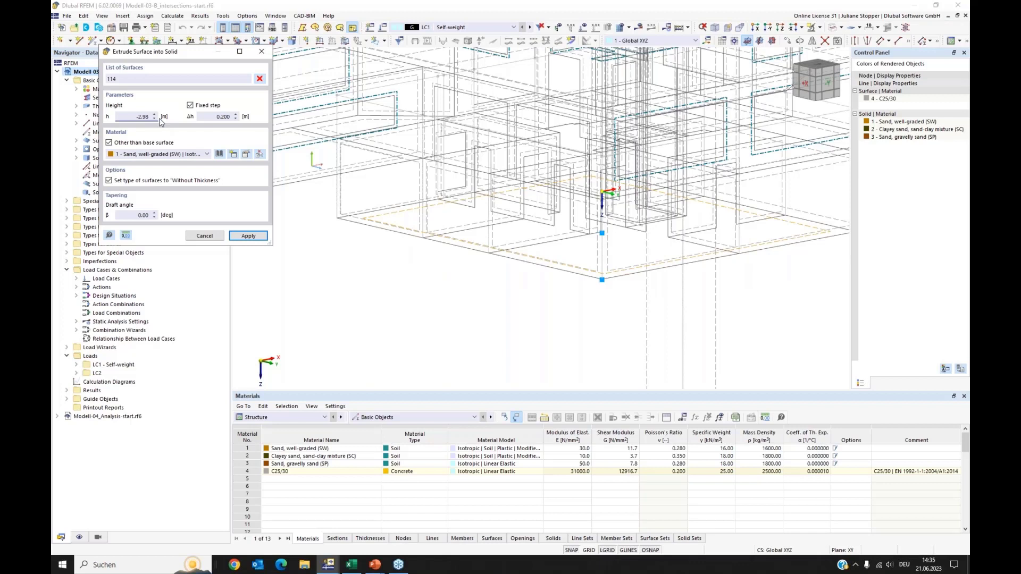
click(260, 238)
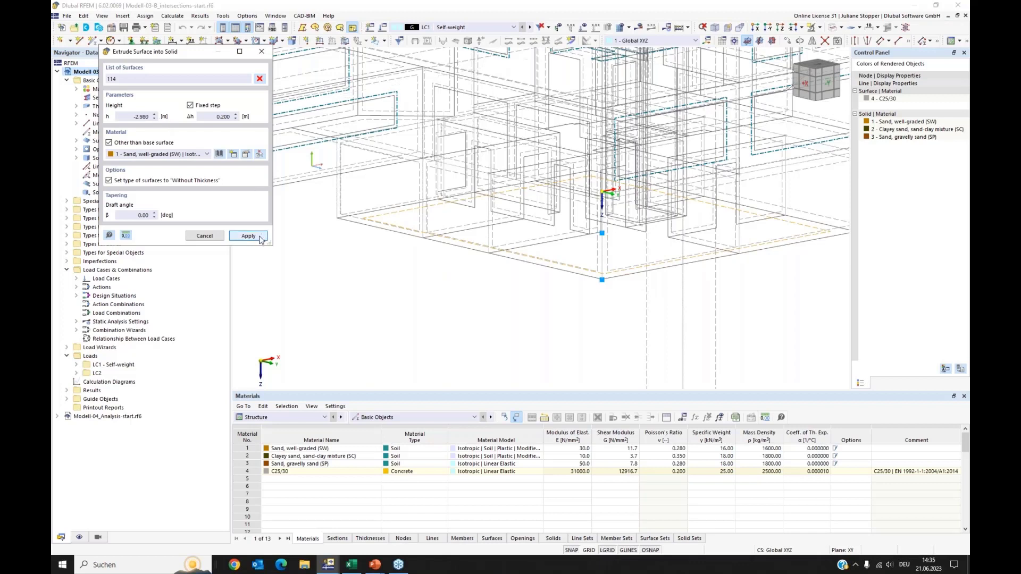
click(260, 52)
Change the solid type of the extruded basement solid (No. 4) to Intersection, accepting the regeneration of affected solids
click(76, 158)
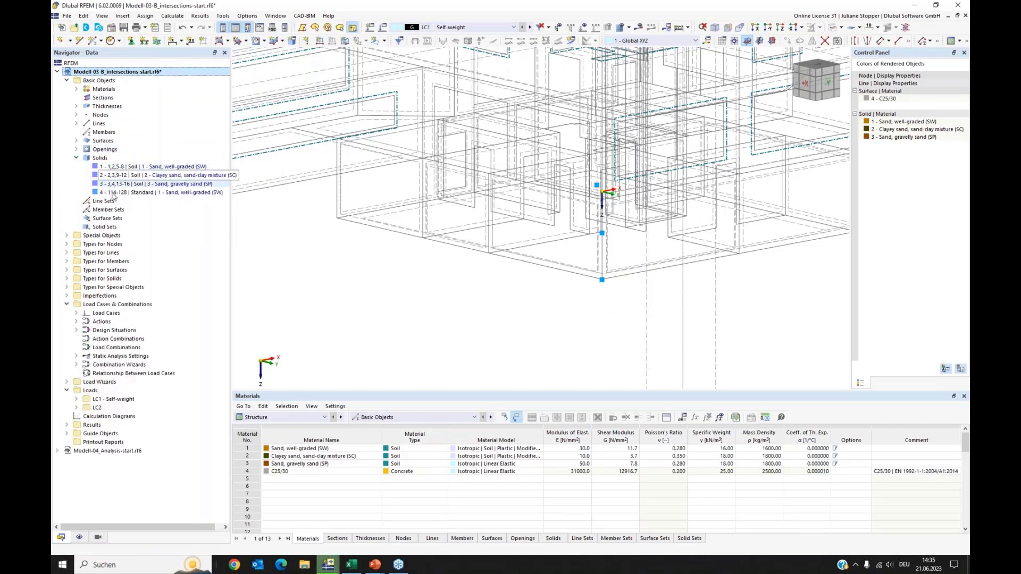
click(114, 192)
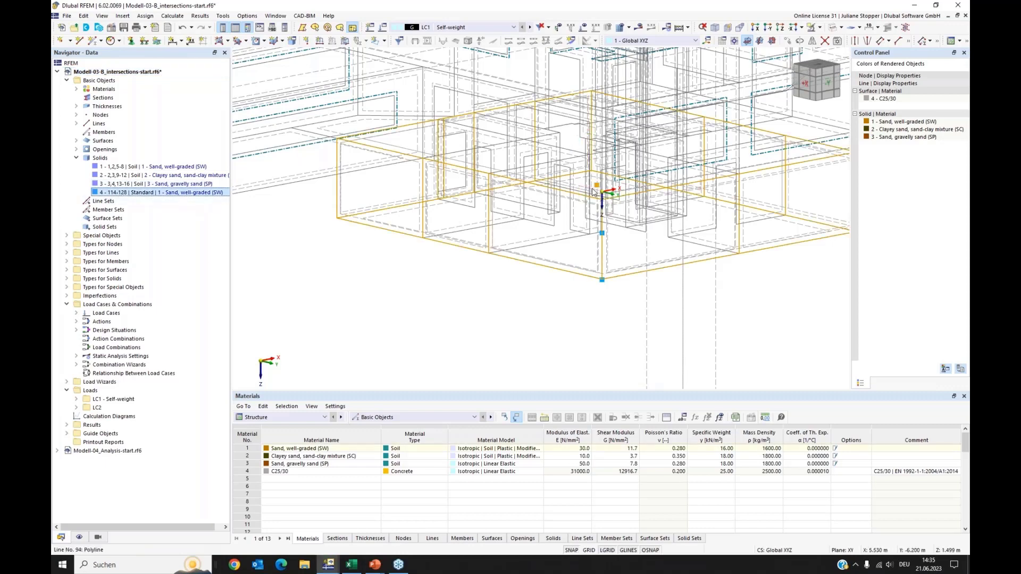
scroll(593, 192, down, 3)
mouse_move(407, 260)
middle_down()
mouse_move(416, 261)
mouse_move(396, 258)
middle_up()
ctrl+middle_drag(404, 254, 374, 256)
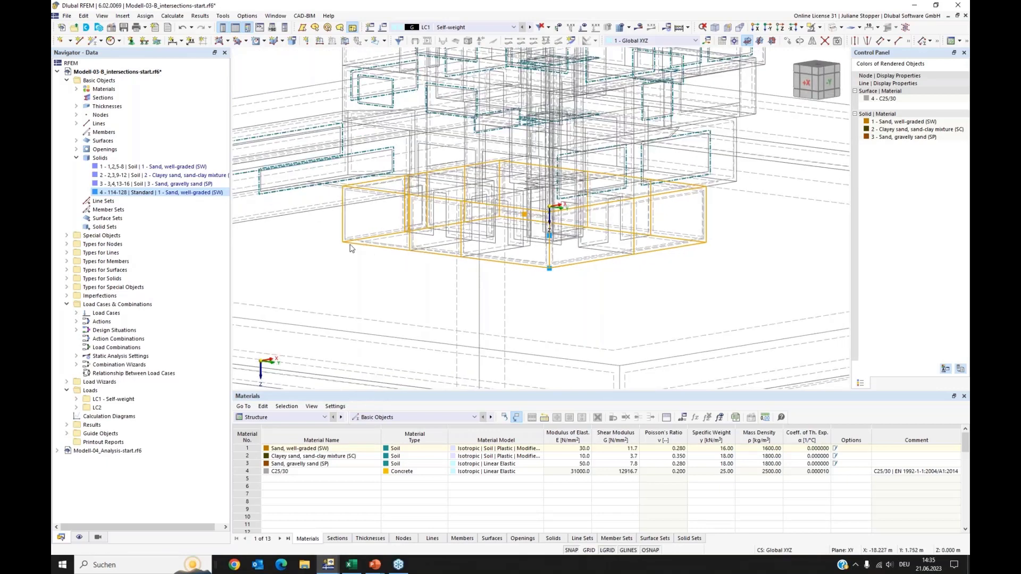
right_click(124, 195)
click(175, 201)
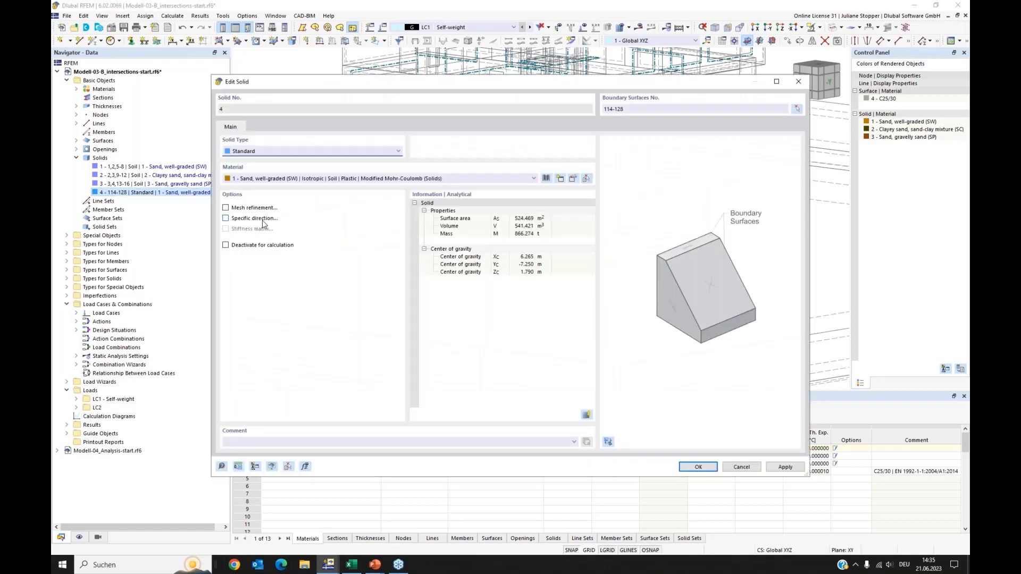
click(242, 152)
click(250, 194)
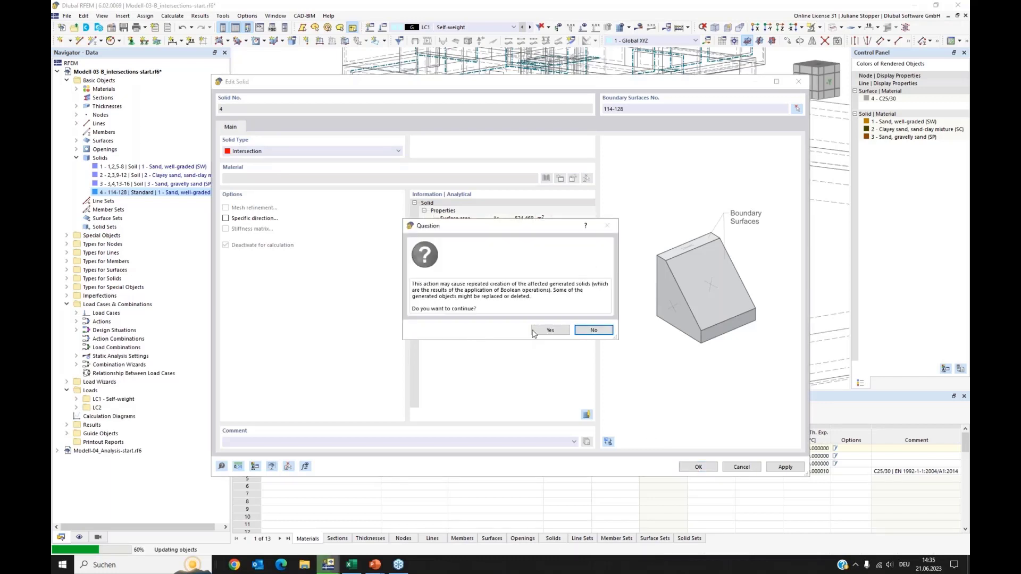
click(550, 330)
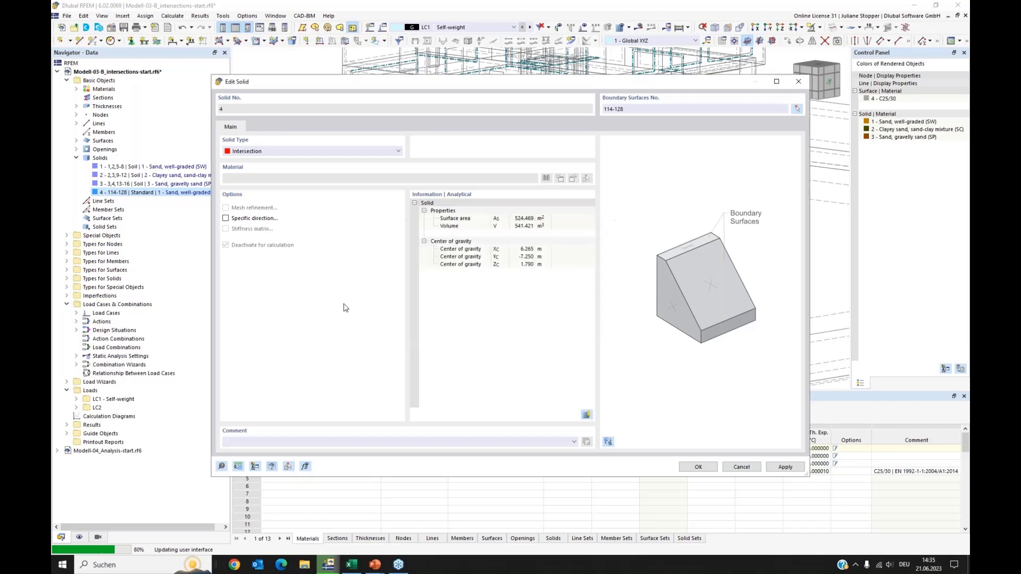
key(Return)
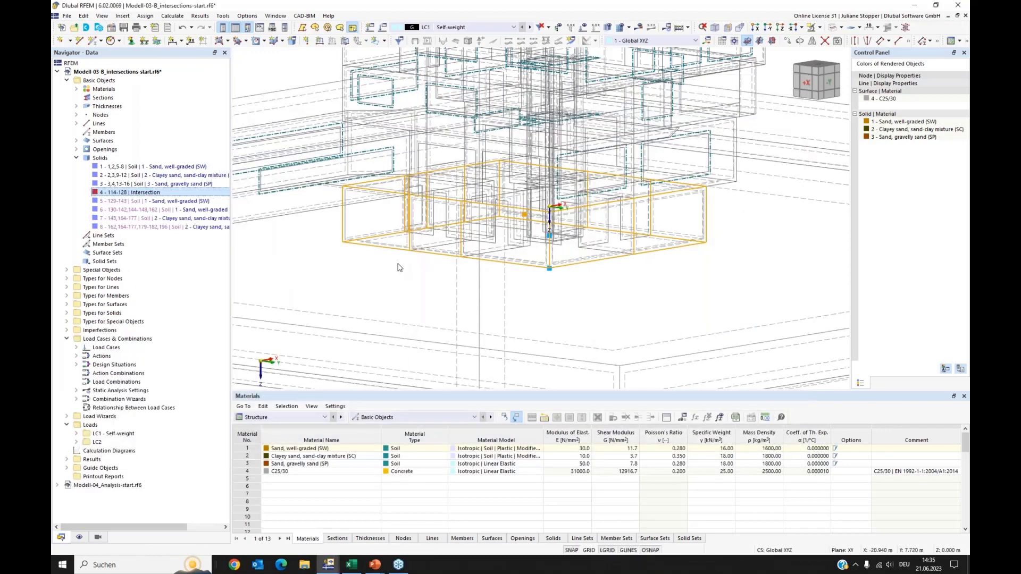
Select the solids overlapping at the basement and cut them by their solid intersections
ctrl+middle_drag(401, 268, 622, 226)
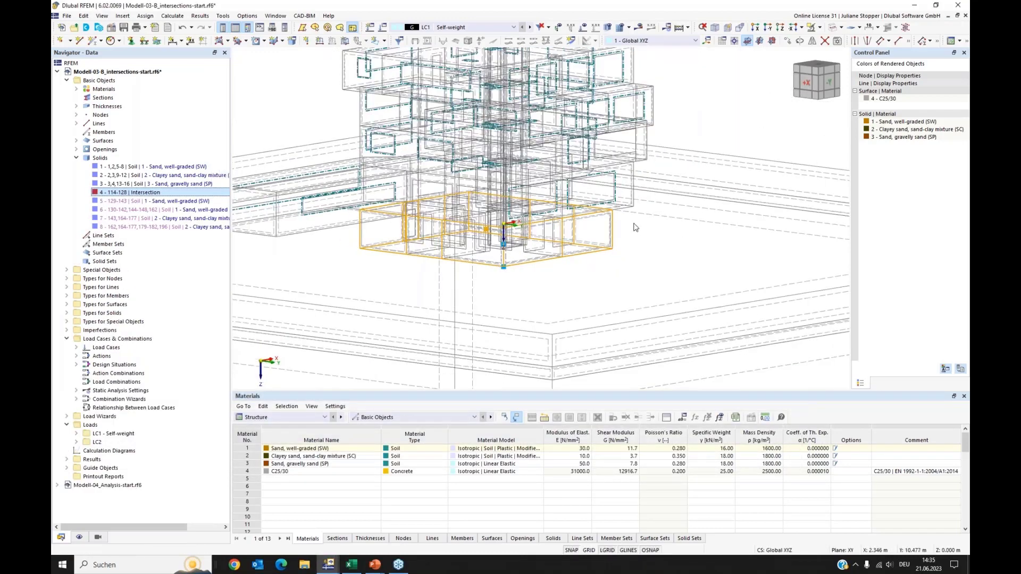
drag(634, 223, 405, 286)
scroll(491, 233, up, 4)
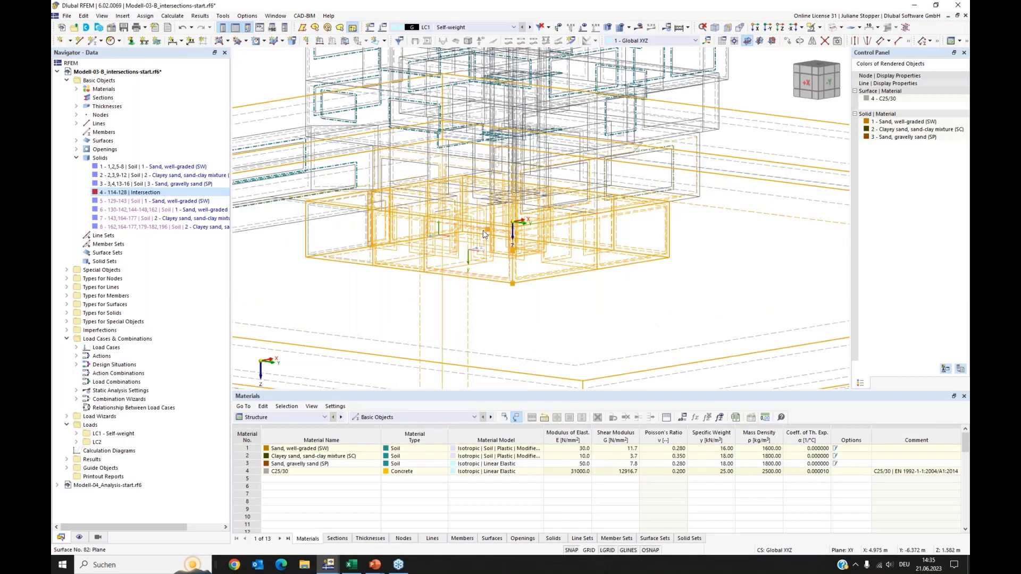
right_click(491, 232)
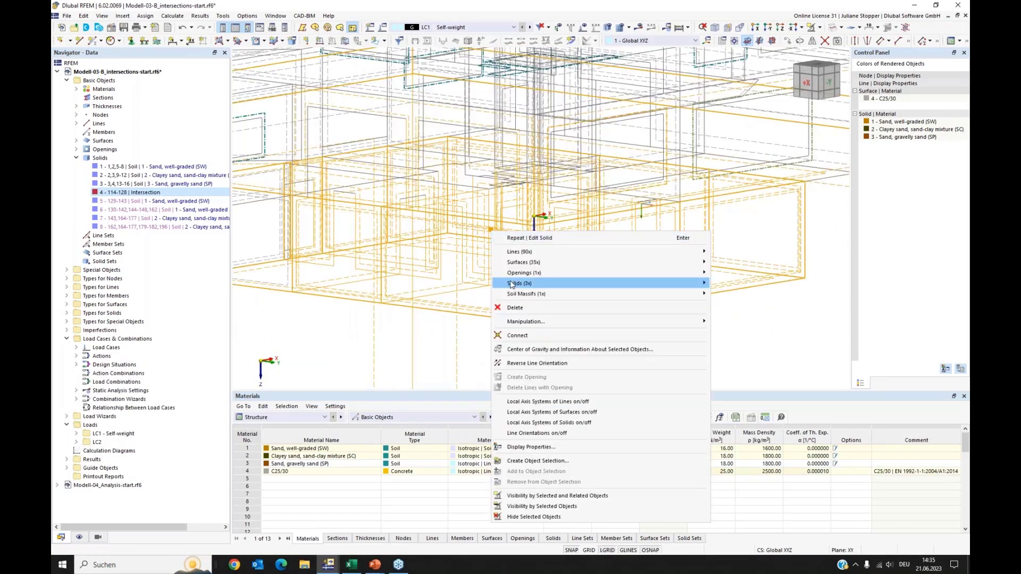
mouse_move(515, 287)
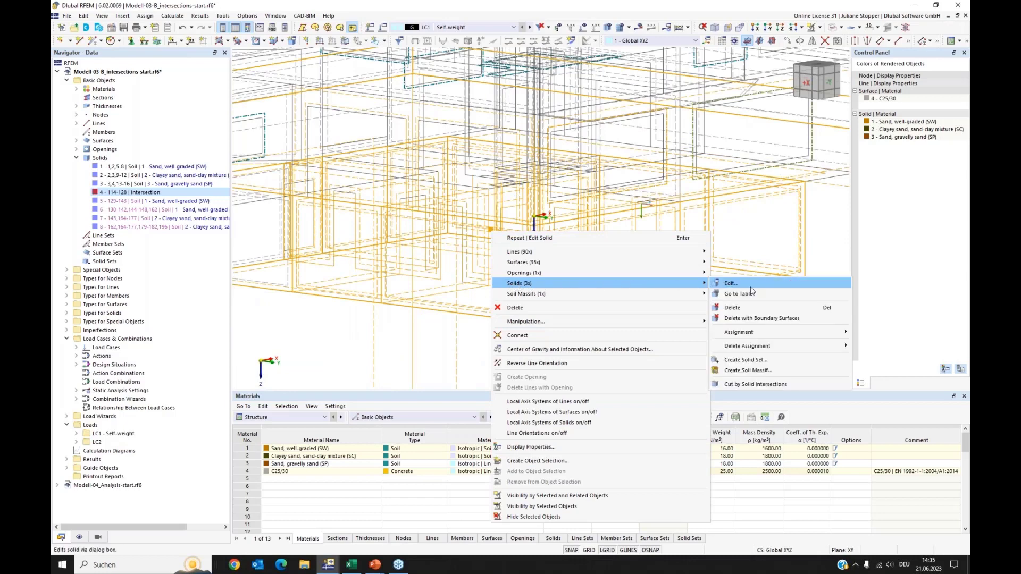
click(792, 388)
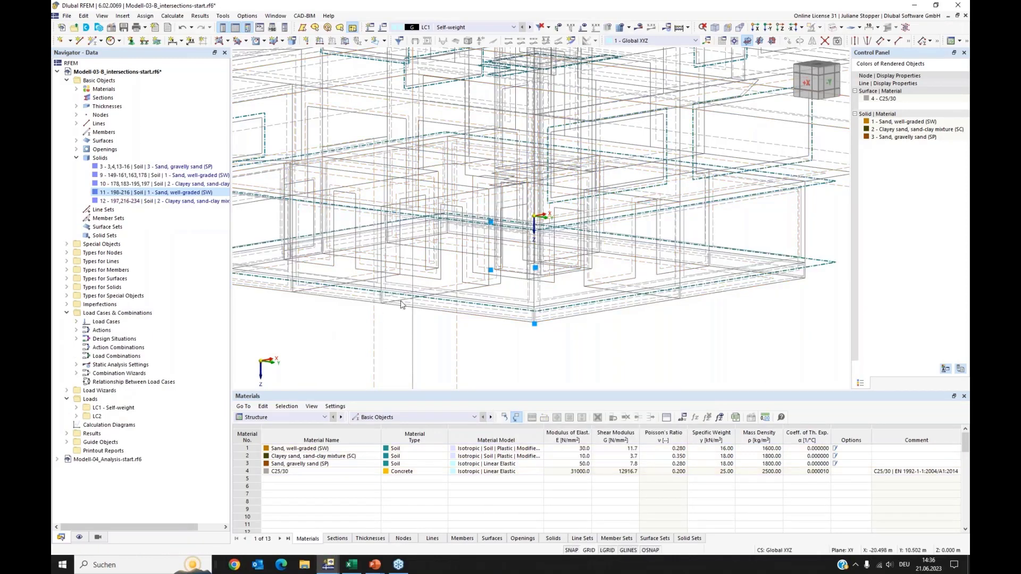
Examine the individual soil solids after the cut, comparing the surrounding layers with the pieces inside the basement
scroll(409, 301, down, 3)
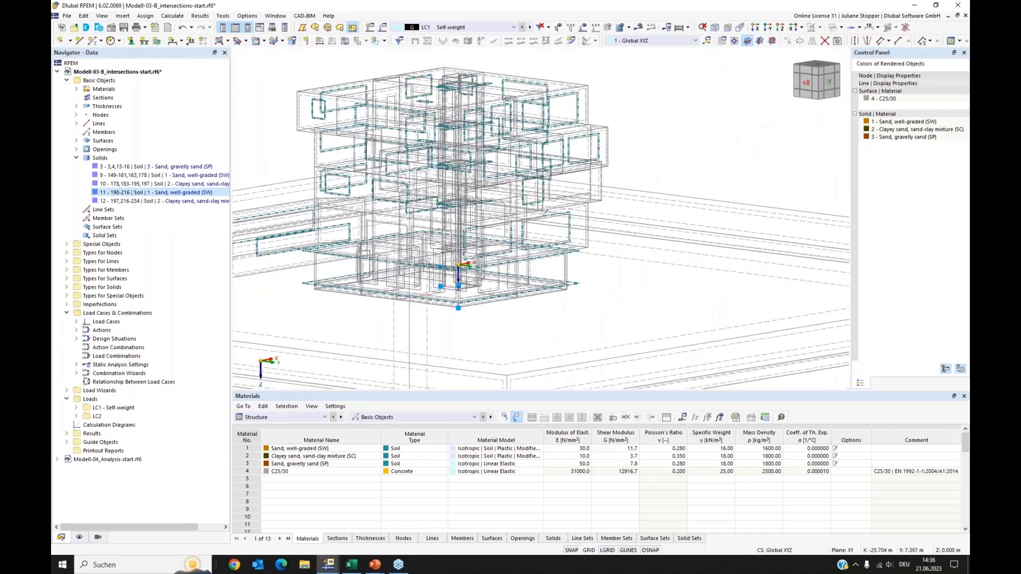
scroll(365, 298, up, 1)
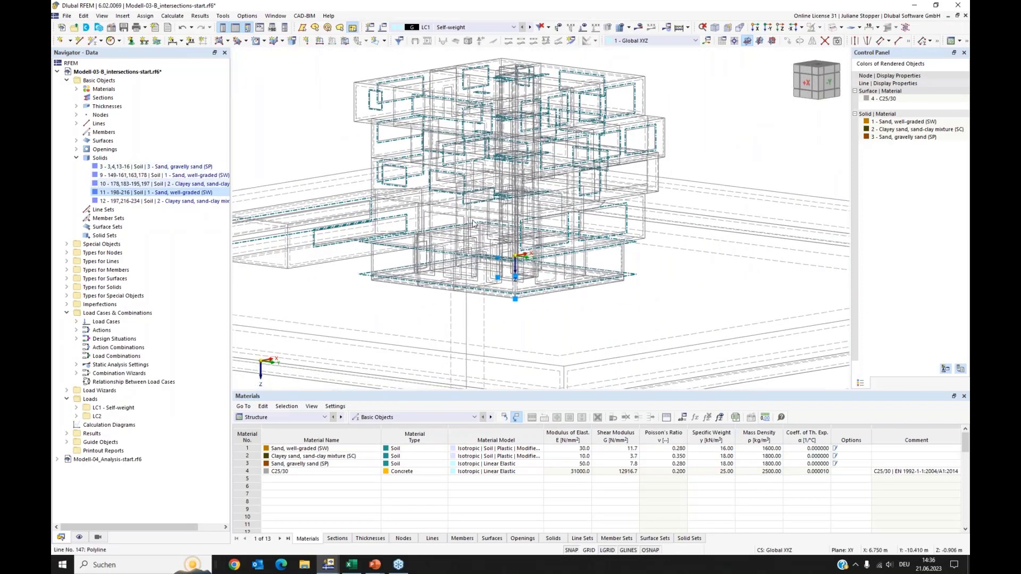
ctrl+click(106, 168)
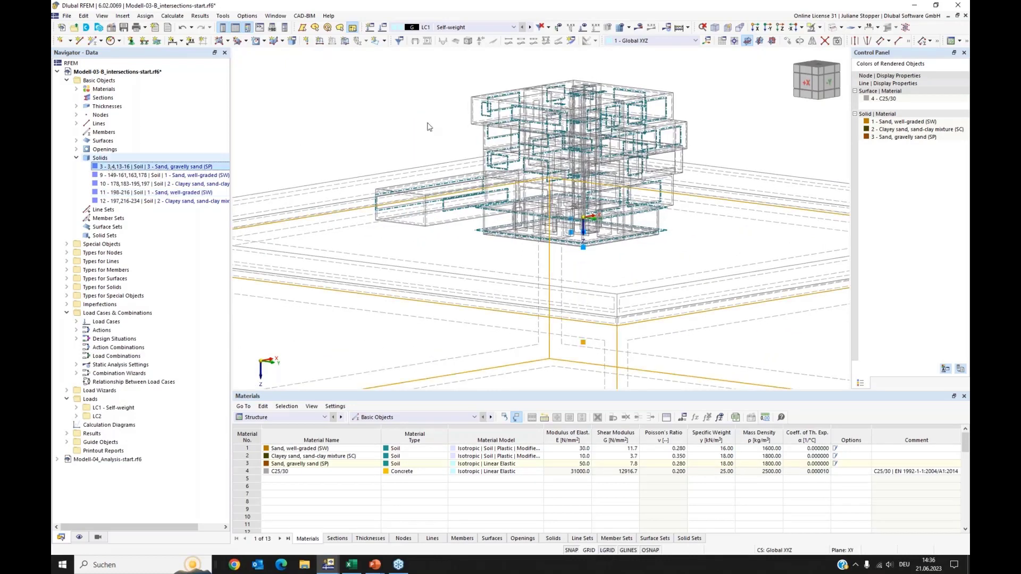
click(102, 193)
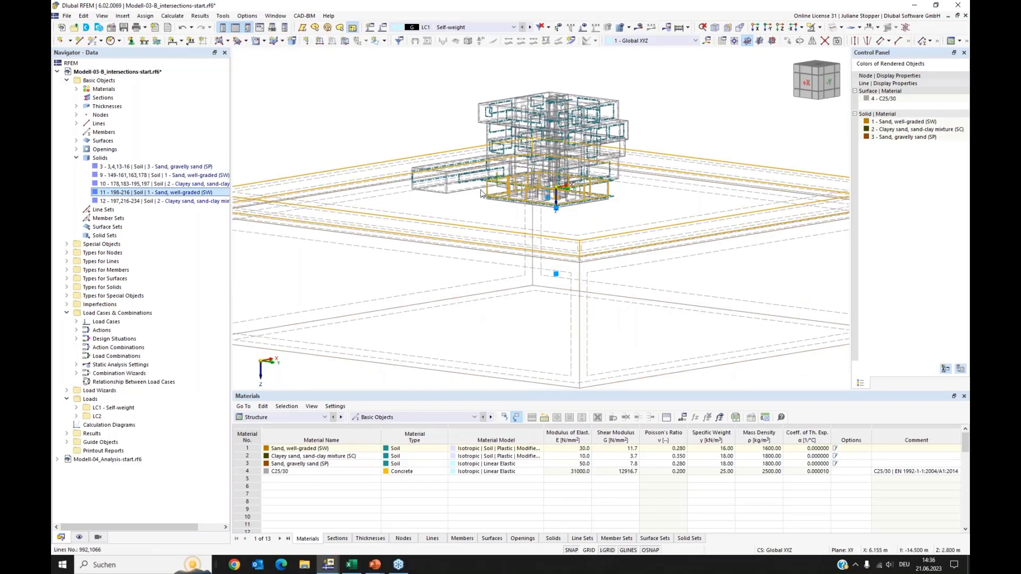
click(147, 204)
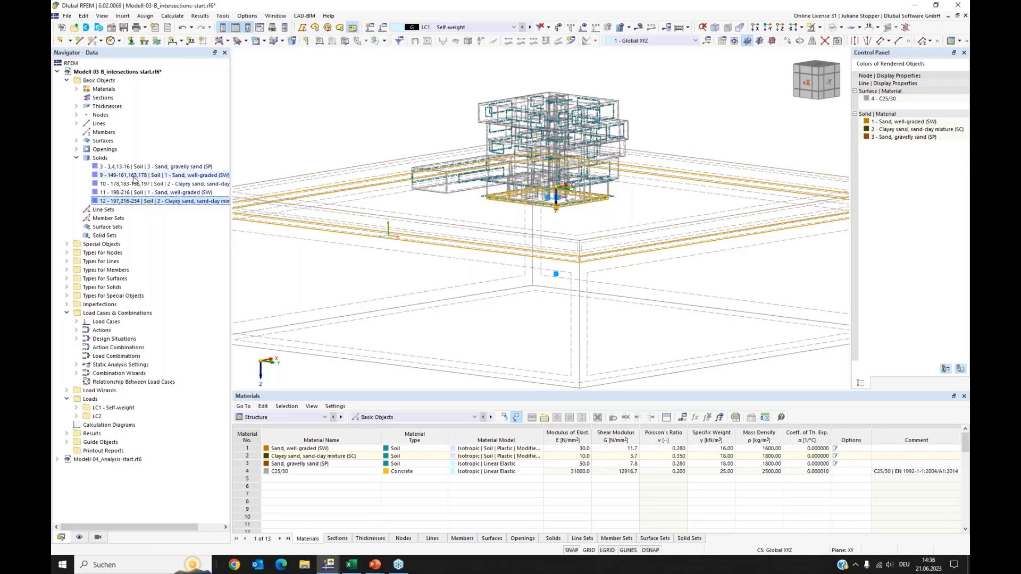
click(135, 177)
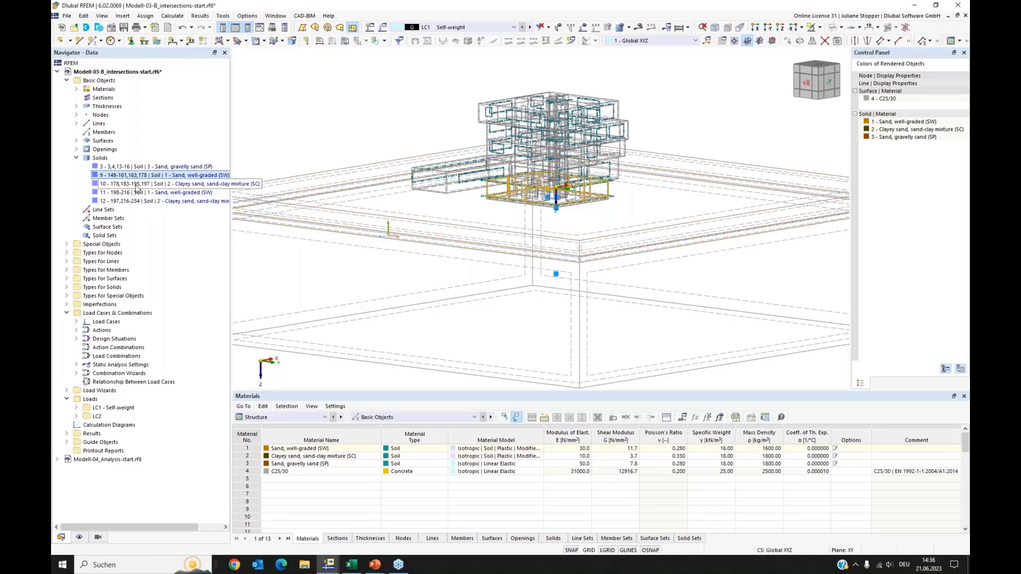
click(136, 184)
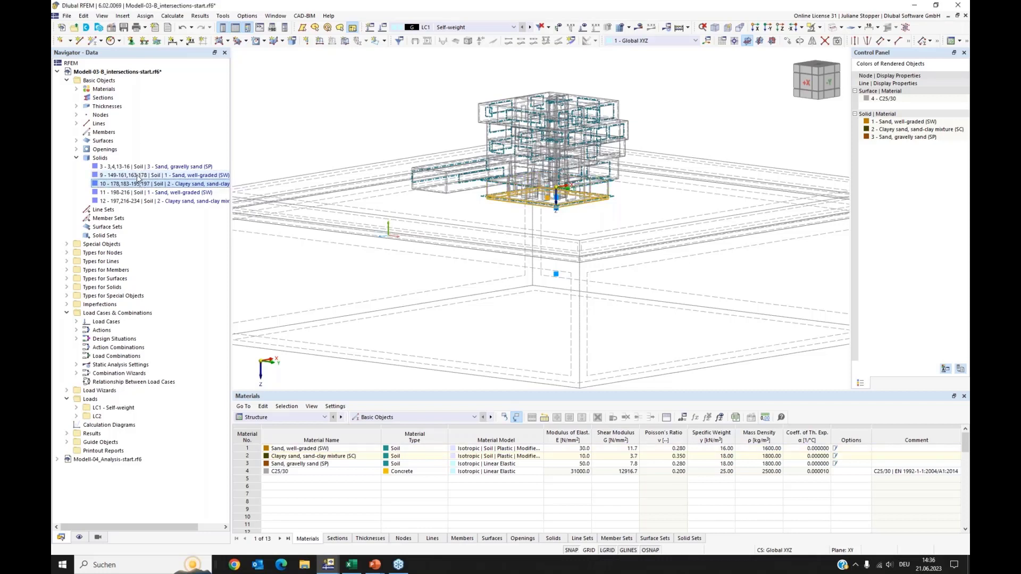
click(138, 177)
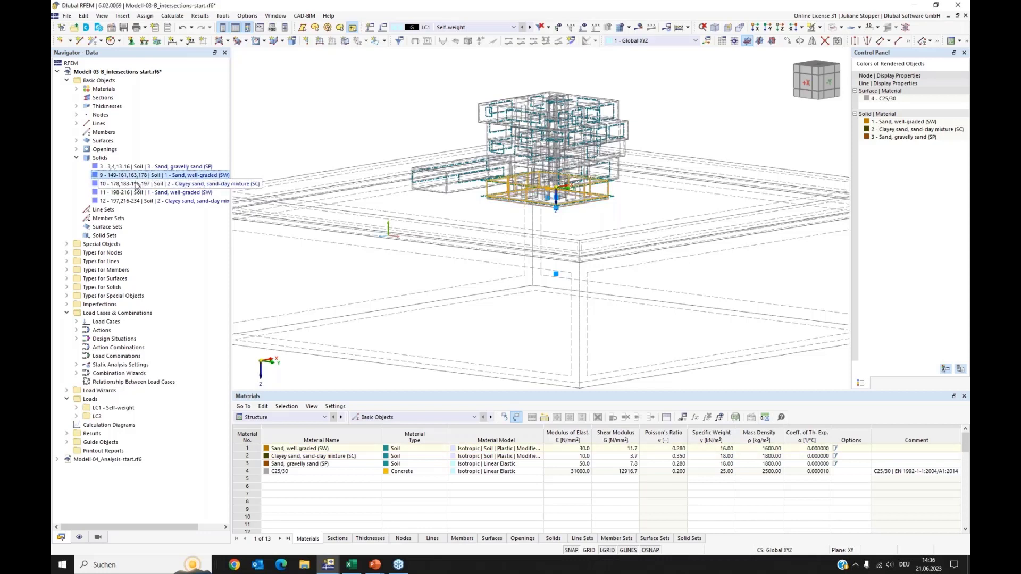
click(137, 184)
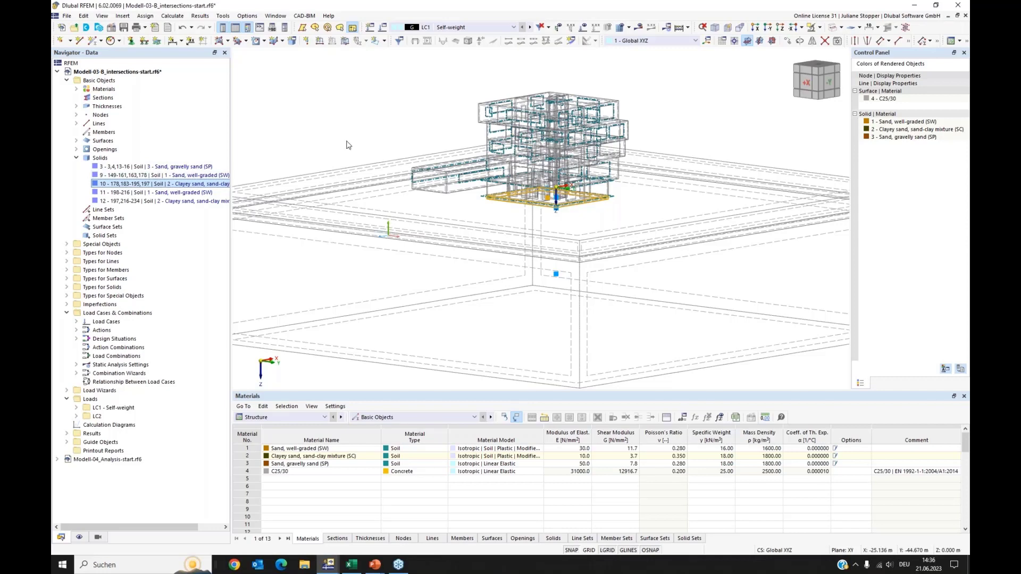
Switch the model display from wireframe back to the solid rendering
click(832, 29)
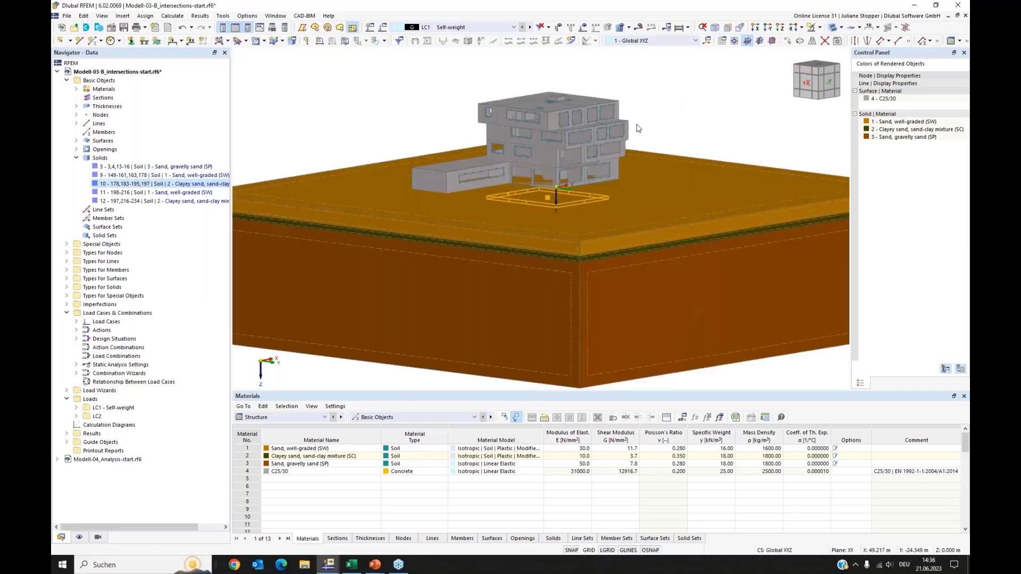
scroll(524, 186, up, 2)
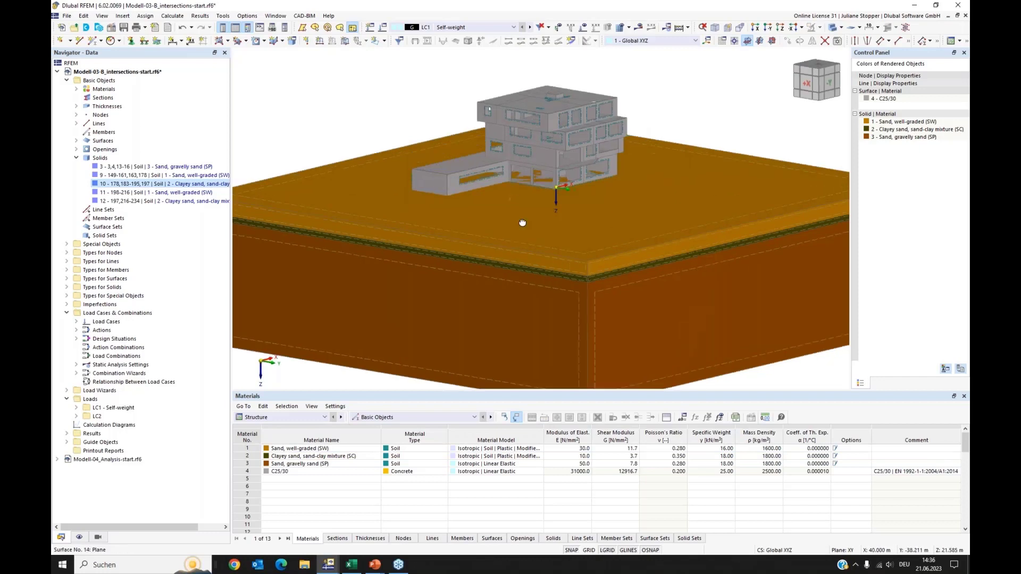
Delete the two soil solids inside the basement, No. 9 (well-graded sand) and No. 10 (clayey sand)
scroll(516, 186, up, 2)
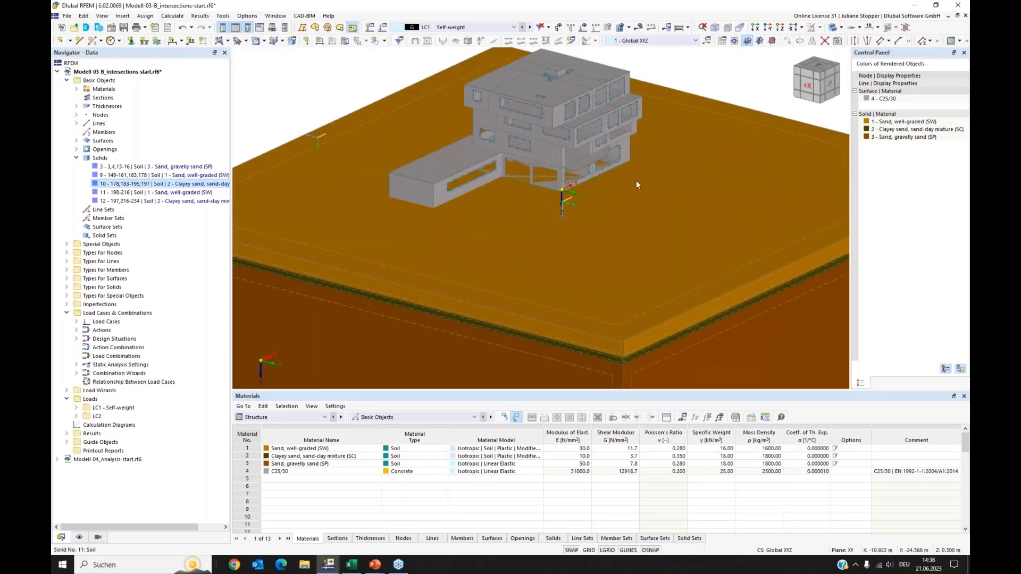
scroll(634, 184, down, 3)
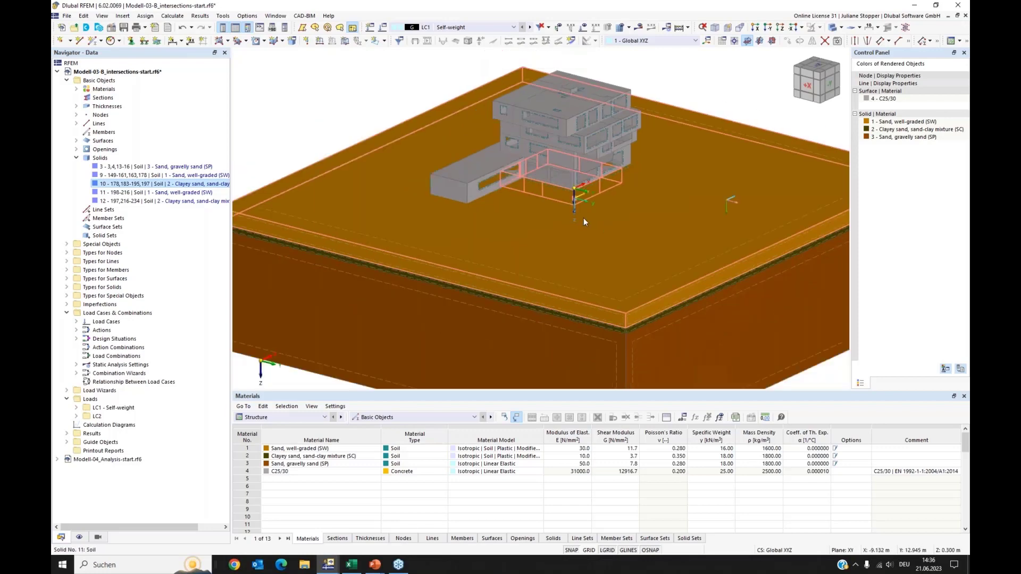
ctrl+click(127, 176)
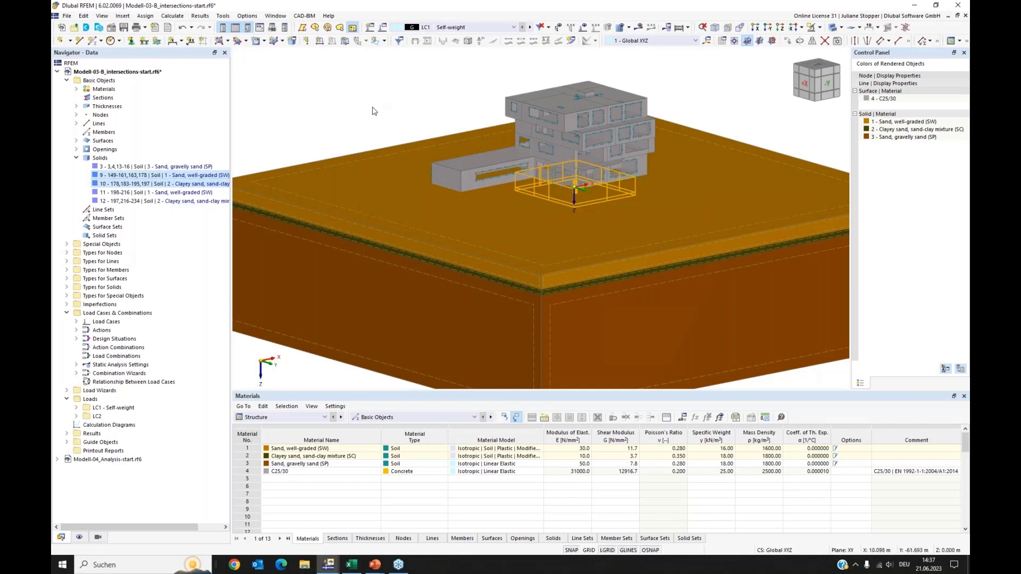
right_click(126, 178)
click(176, 216)
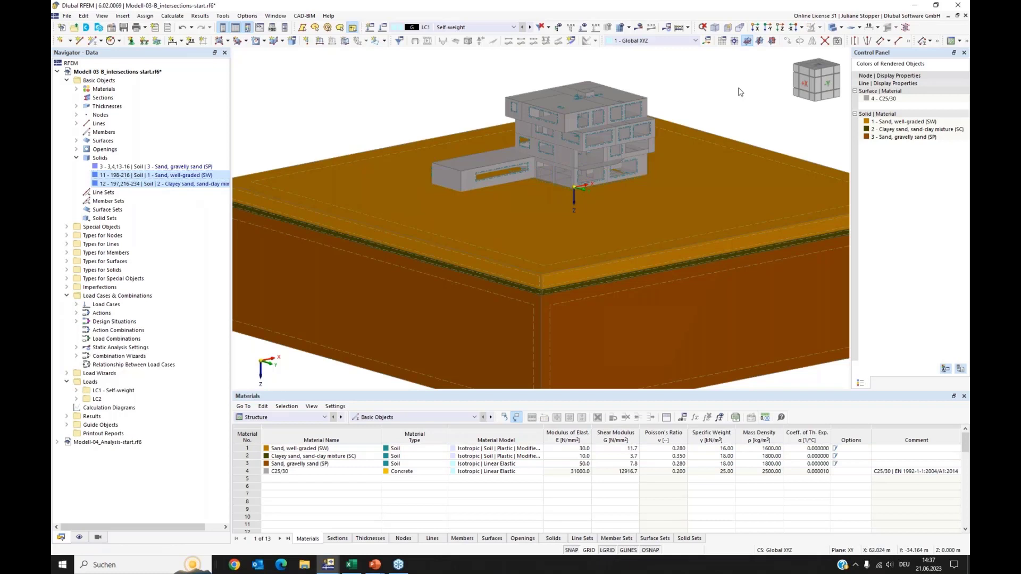
Display the model transparently and examine the remaining soil solids No. 3, 11 and 12 around the basement excavation
click(834, 29)
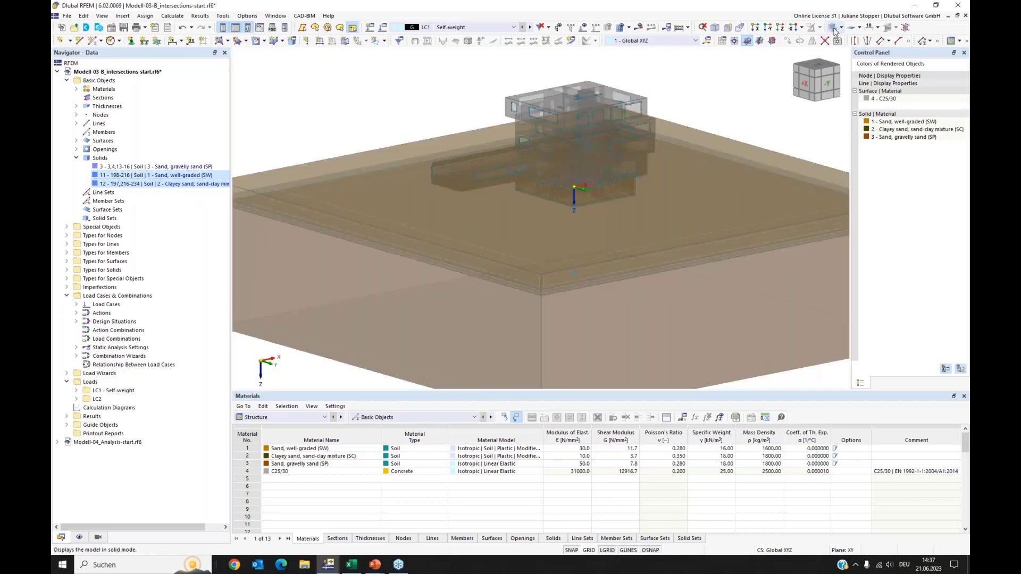
ctrl+middle_drag(602, 234, 589, 223)
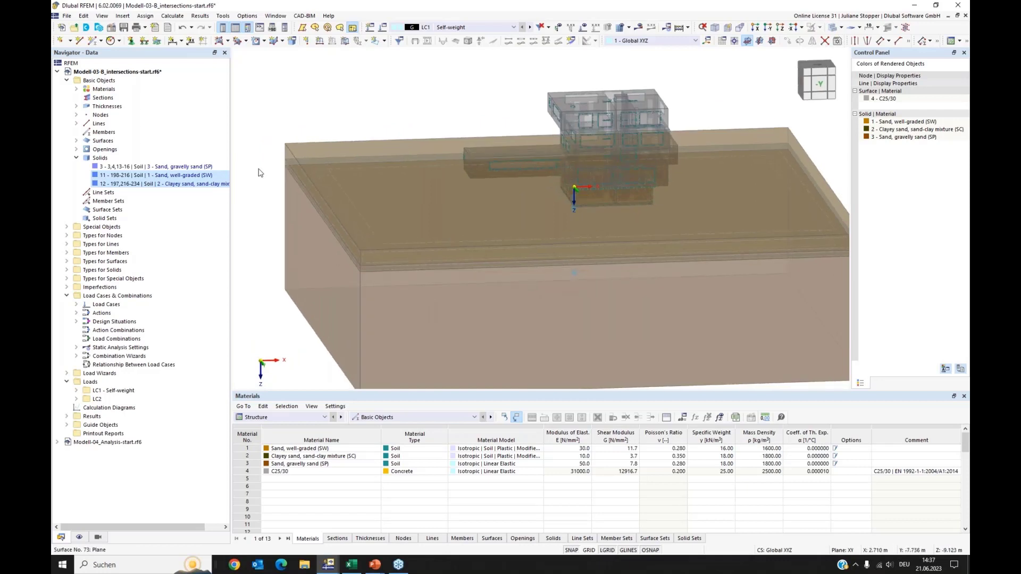
click(122, 167)
click(114, 176)
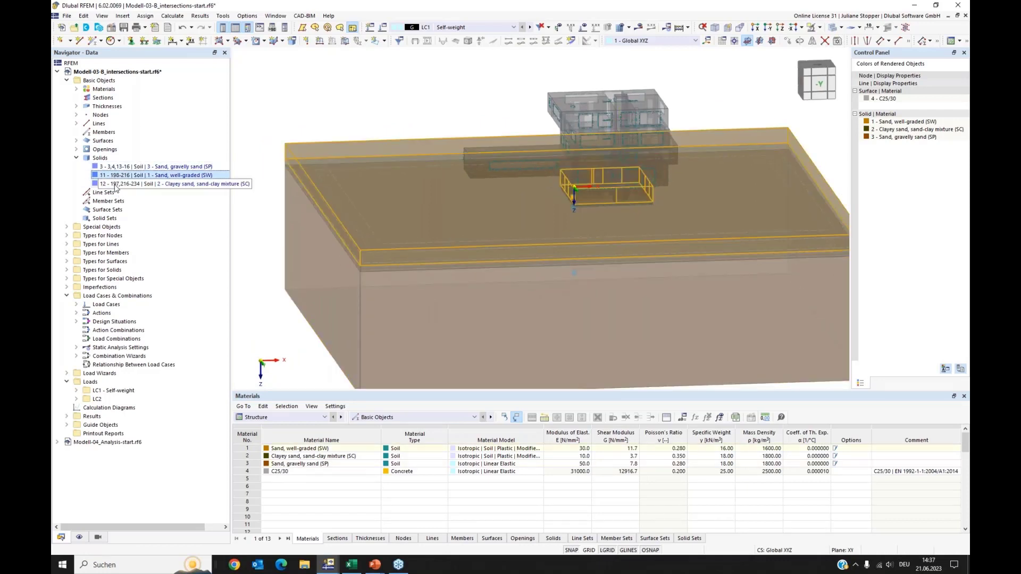
click(116, 184)
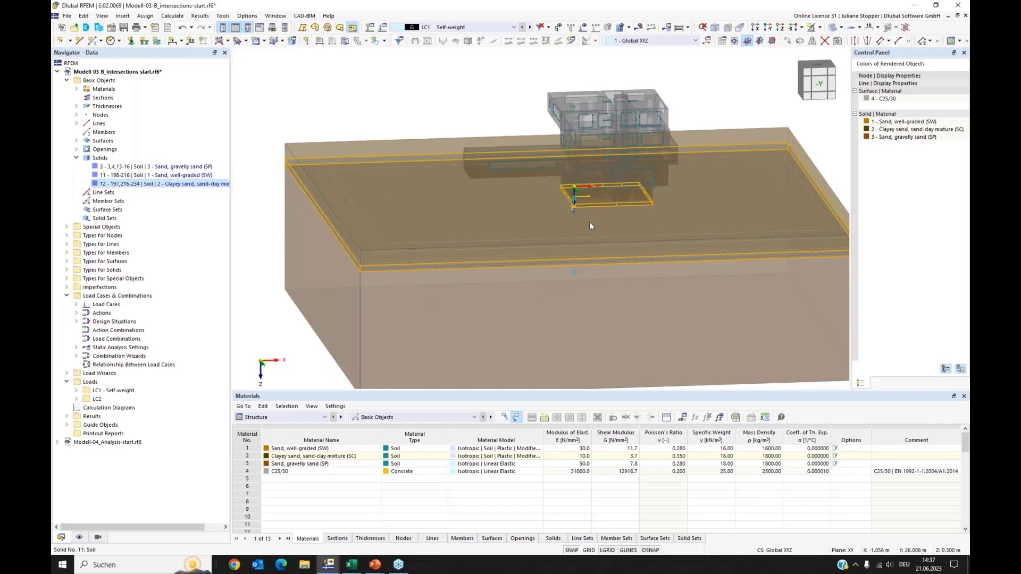
scroll(590, 222, up, 3)
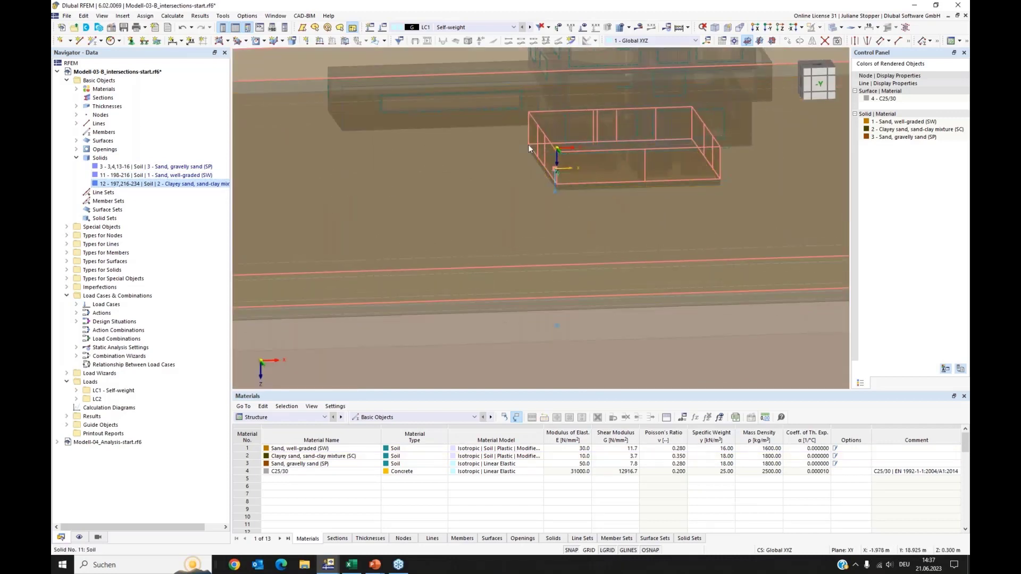
scroll(565, 209, down, 2)
ctrl+middle_drag(565, 208, 409, 104)
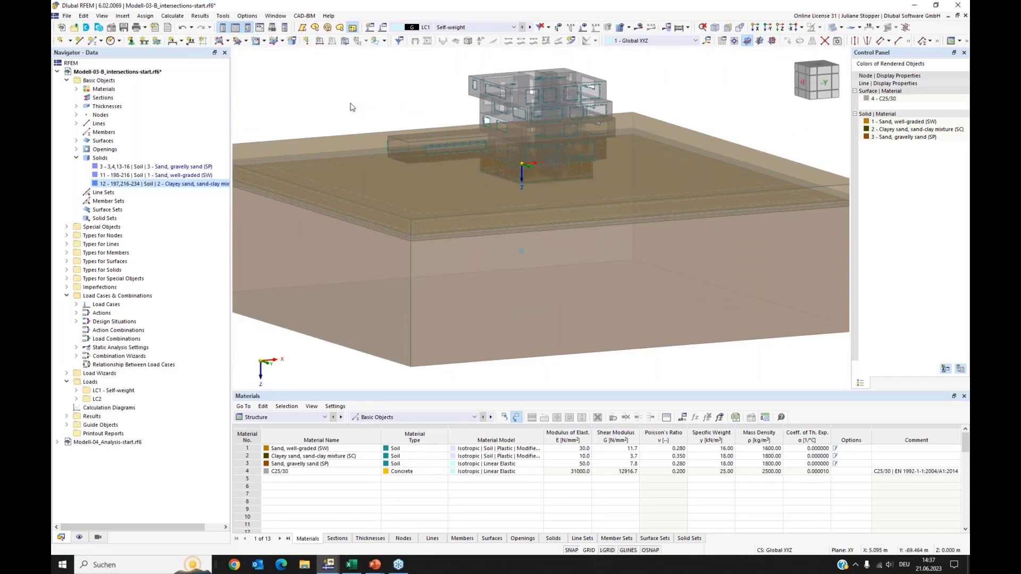
middle_drag(346, 118, 333, 160)
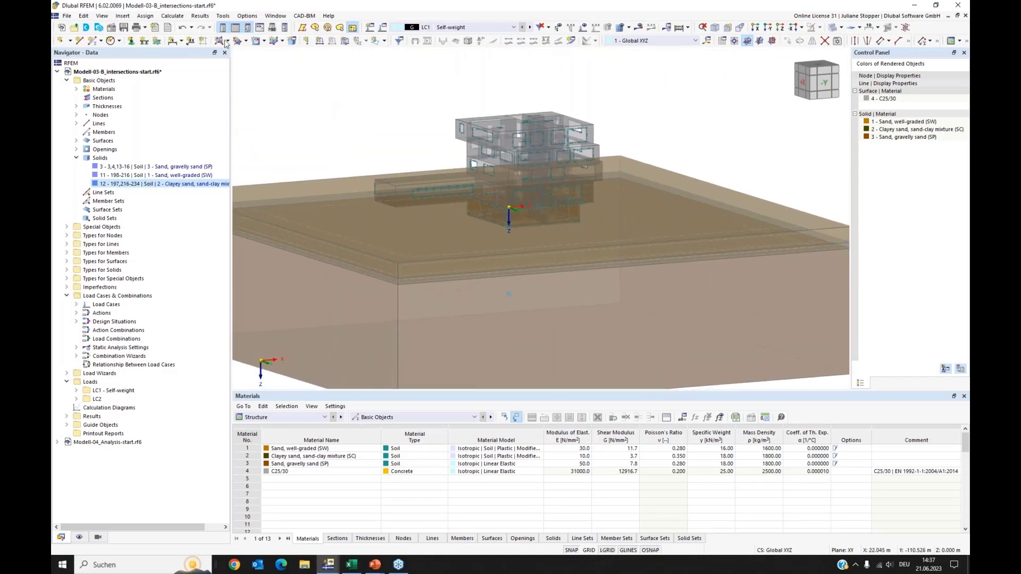
Check the model for identical nodes and unite the nodes and supports of all listed groups, deleting the unused nodes
click(223, 16)
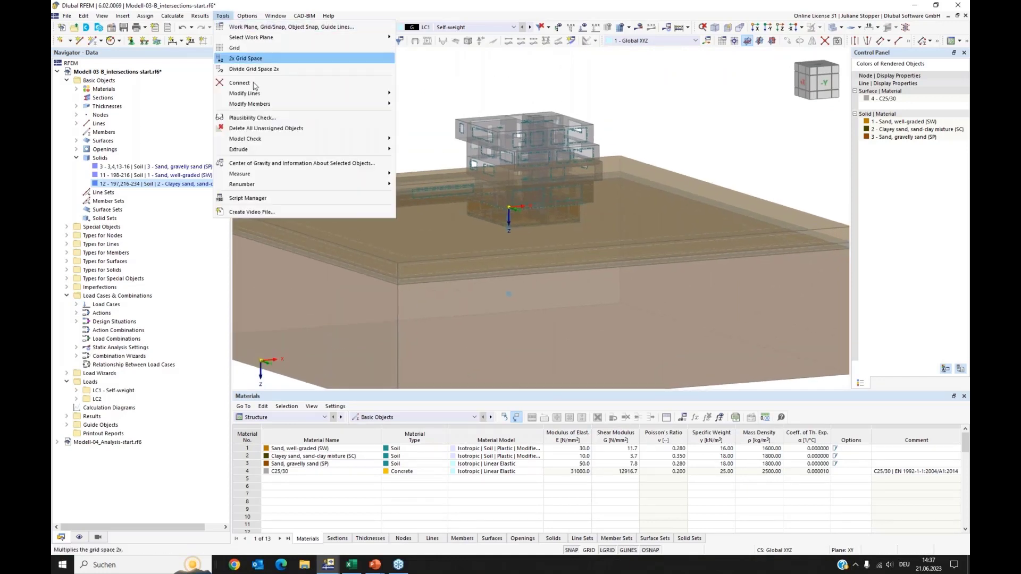
mouse_move(259, 141)
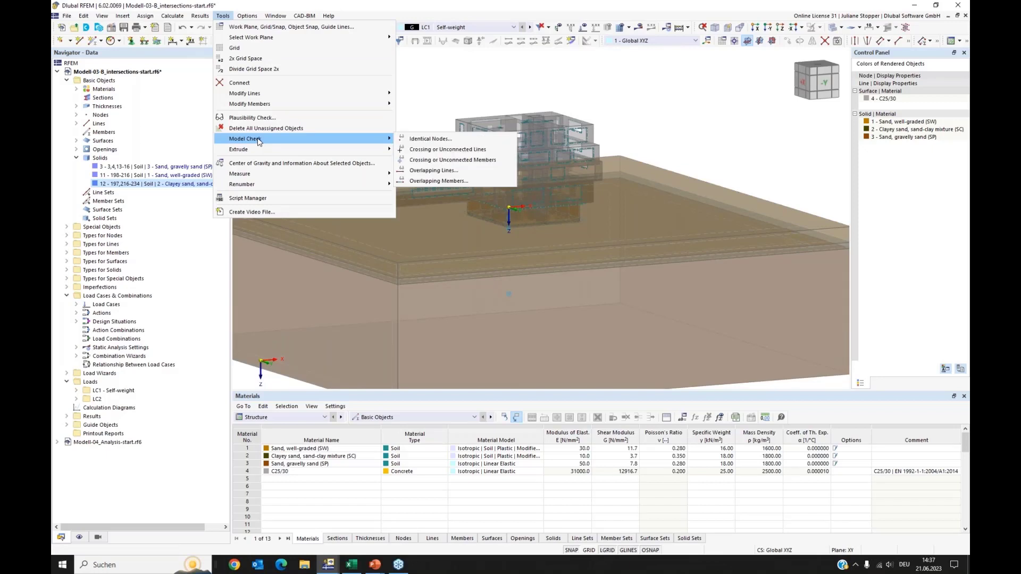
click(420, 139)
drag(458, 184, 324, 89)
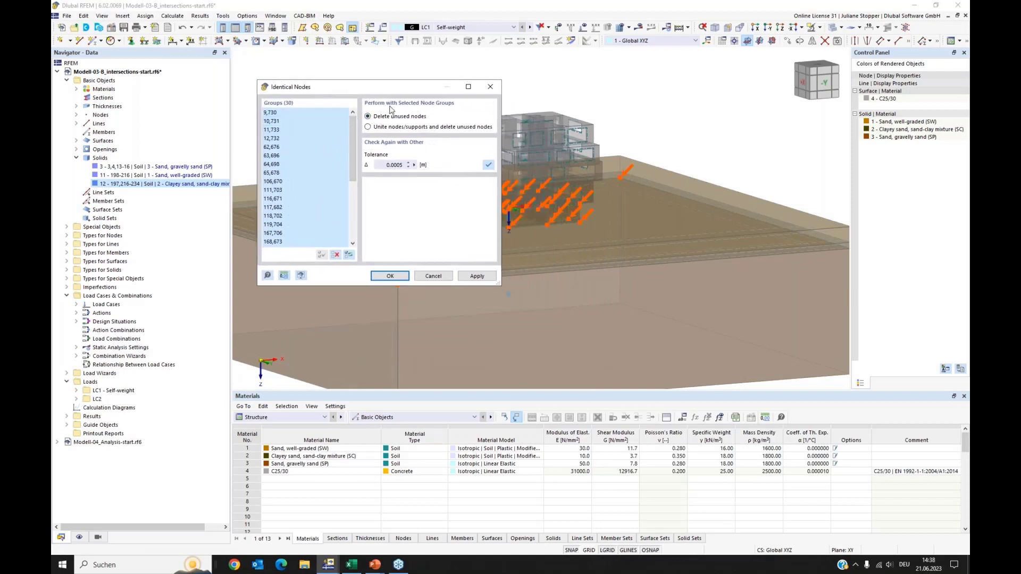
click(369, 128)
key(Return)
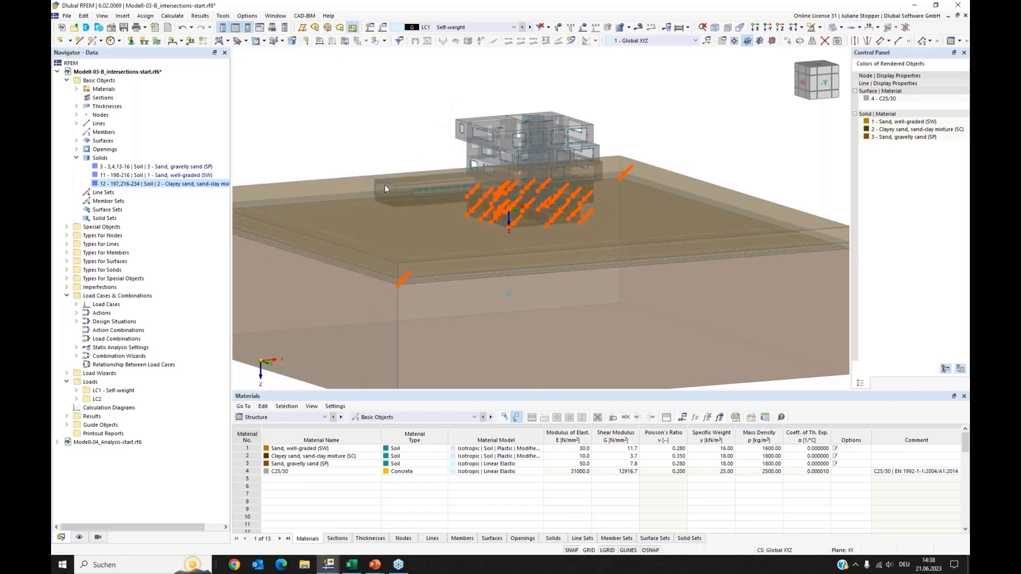
Check the model for overlapping lines
click(222, 15)
mouse_move(316, 138)
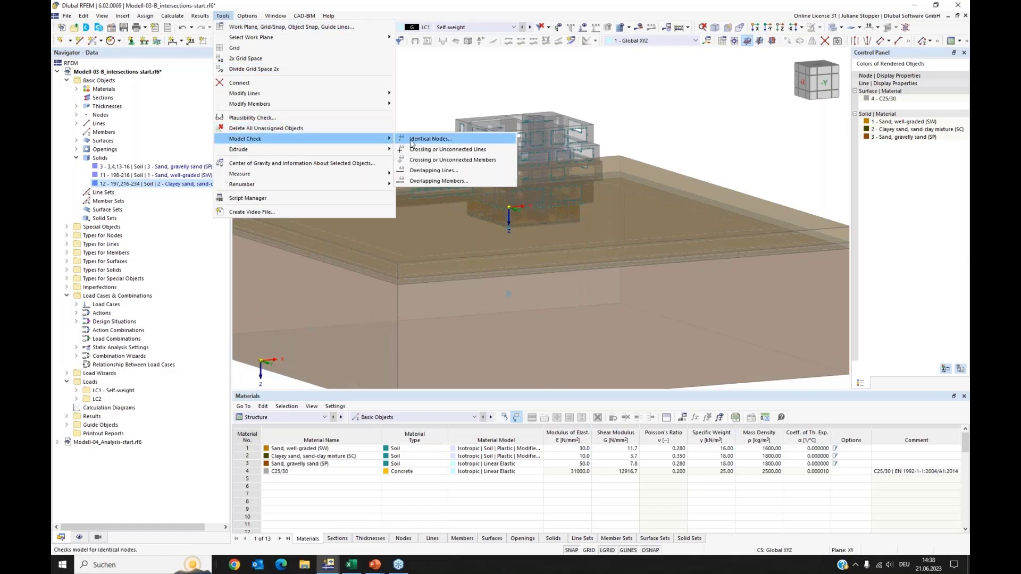
click(418, 171)
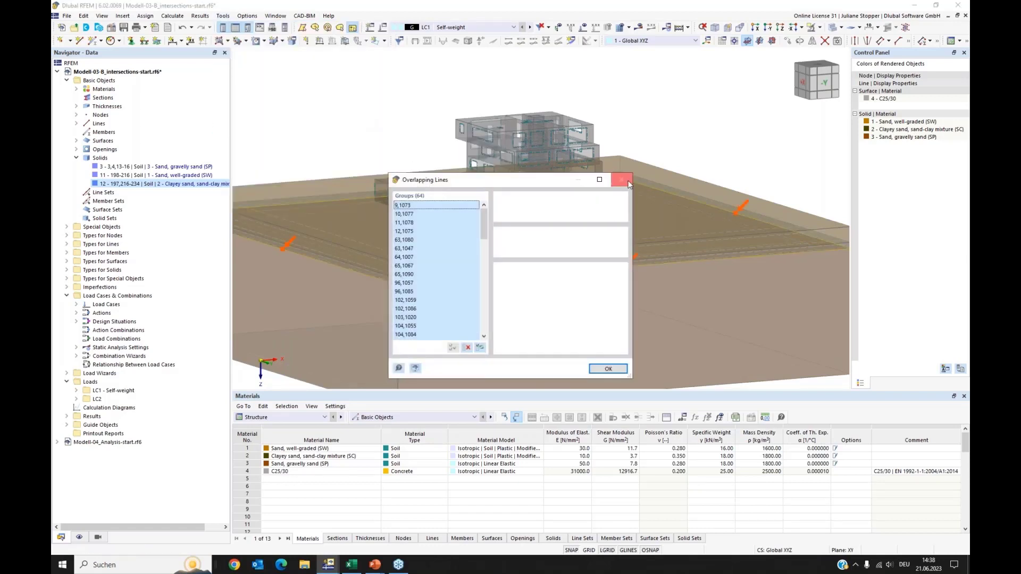
click(620, 181)
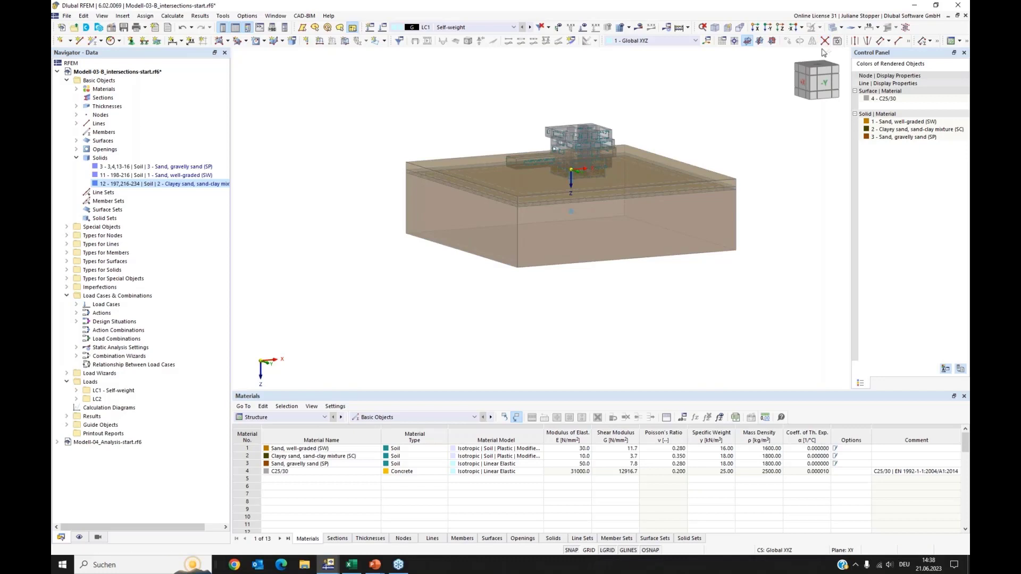
Connect the overlapping lines across the building and upper soil layers, and repeat the overlapping lines check
drag(752, 93, 402, 221)
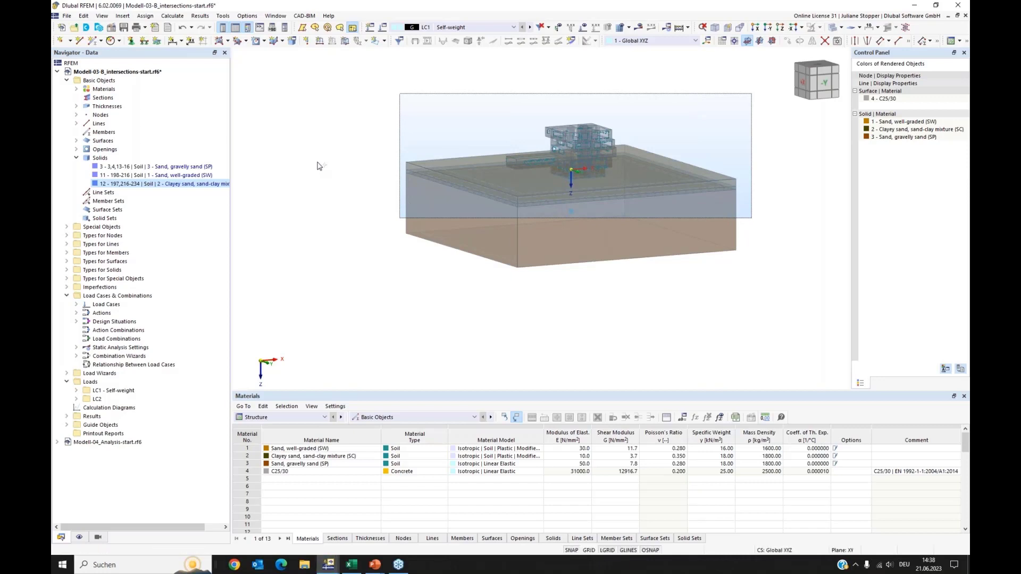
middle_drag(694, 110, 632, 165)
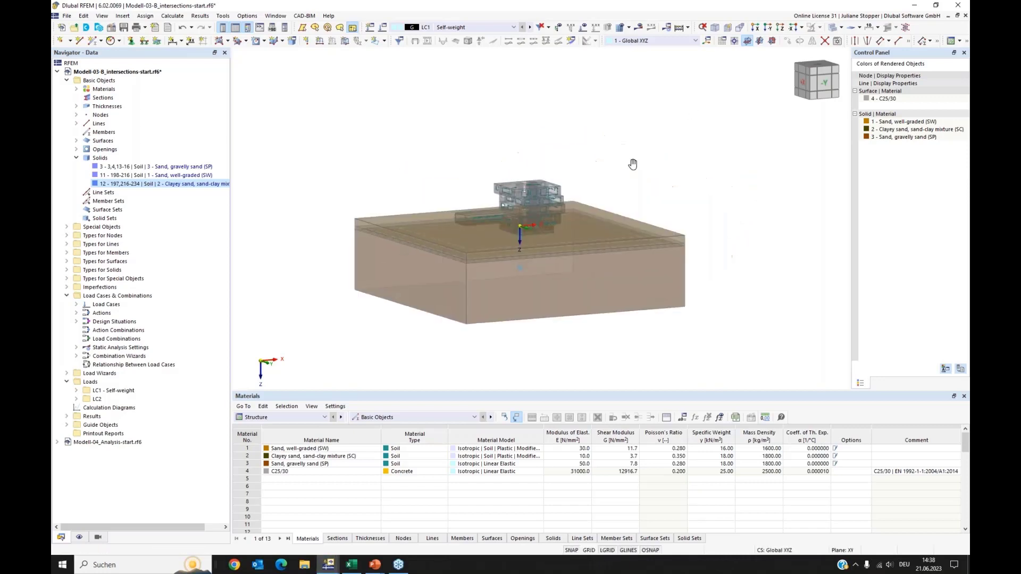
click(223, 16)
mouse_move(327, 139)
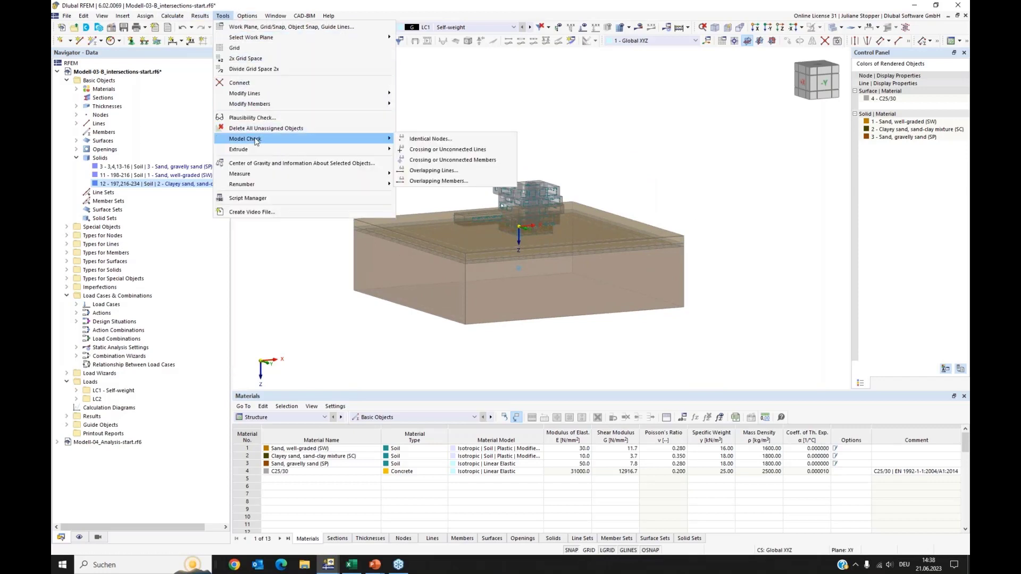
click(433, 170)
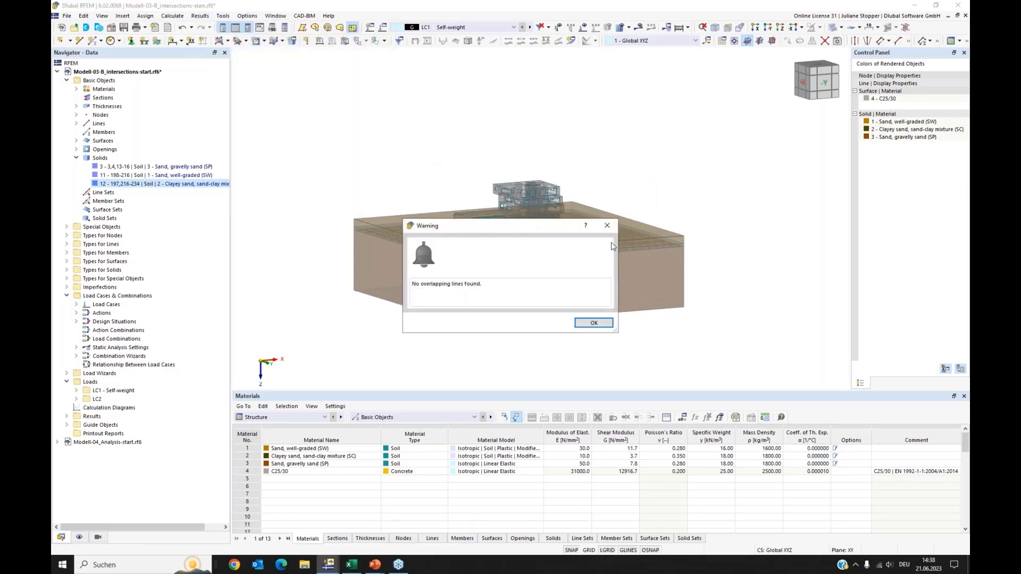
click(608, 227)
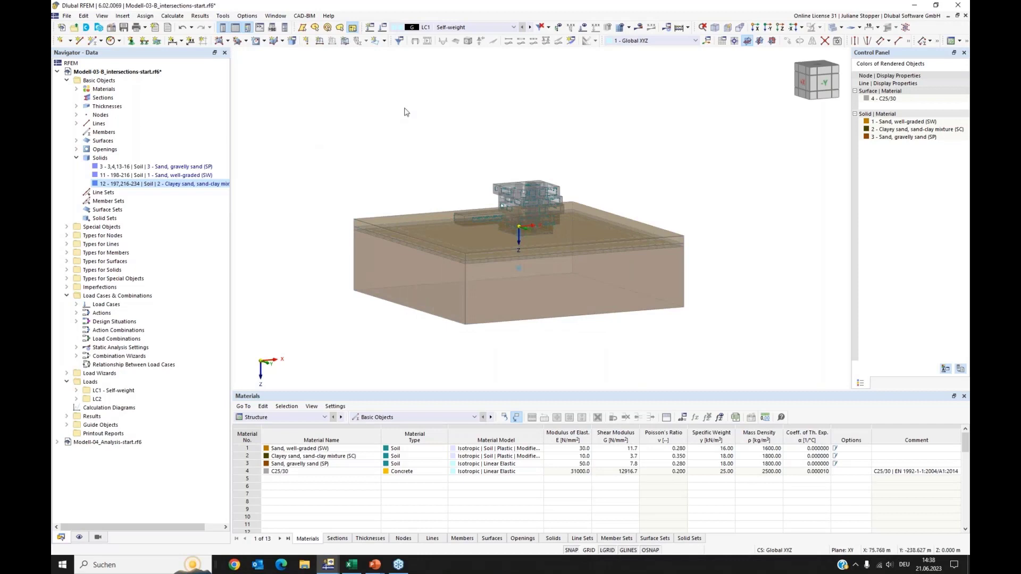
Show the FE mesh on the model in an isometric view, generating the missing mesh
scroll(478, 116, up, 4)
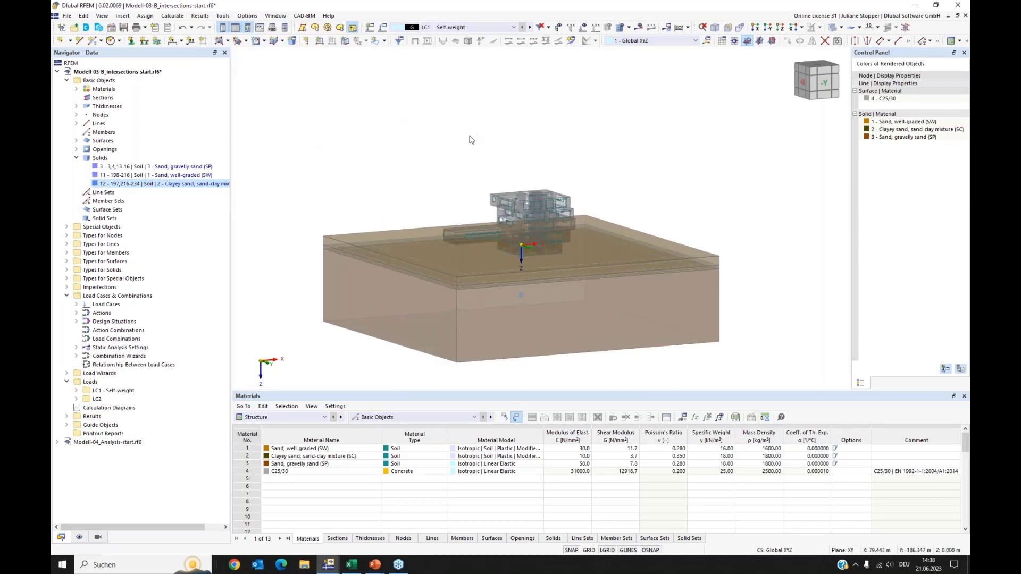
scroll(435, 136, down, 2)
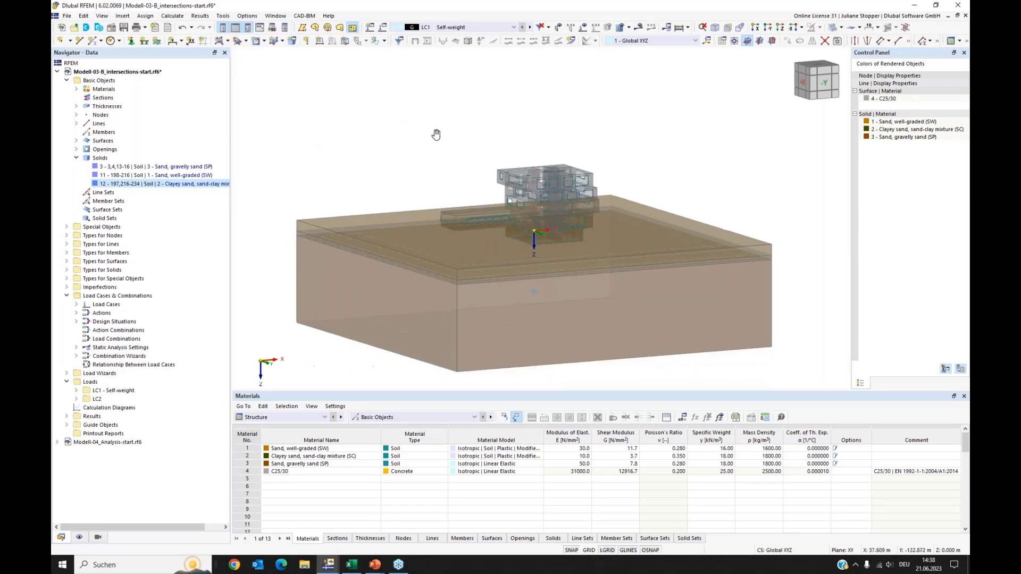
click(715, 27)
click(620, 27)
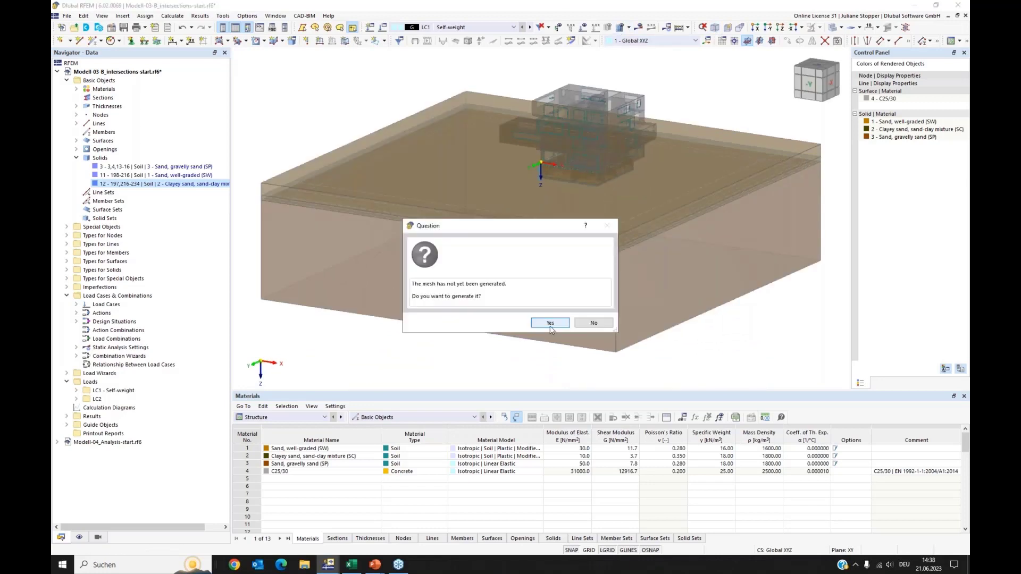
click(589, 326)
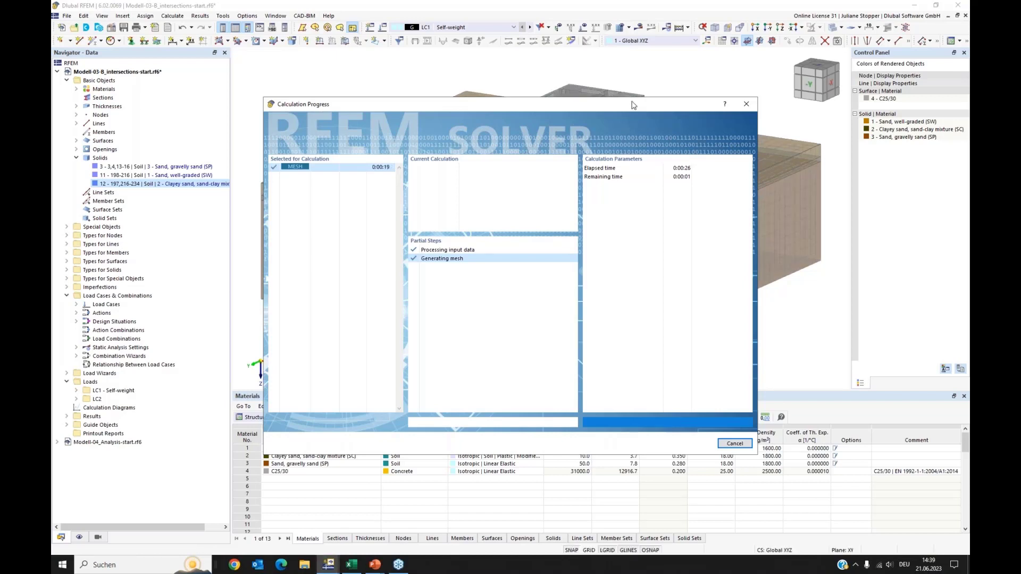
Return the display to solid rendering and examine the generated mesh on the building and the surrounding soil layers
click(834, 28)
middle_drag(707, 113, 638, 174)
scroll(521, 186, up, 4)
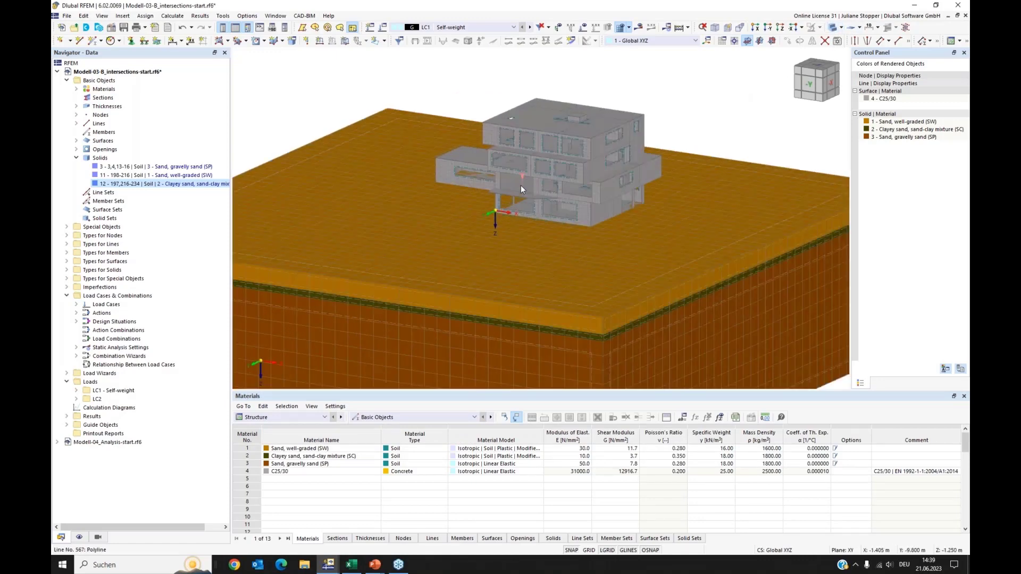
ctrl+middle_drag(343, 181, 494, 232)
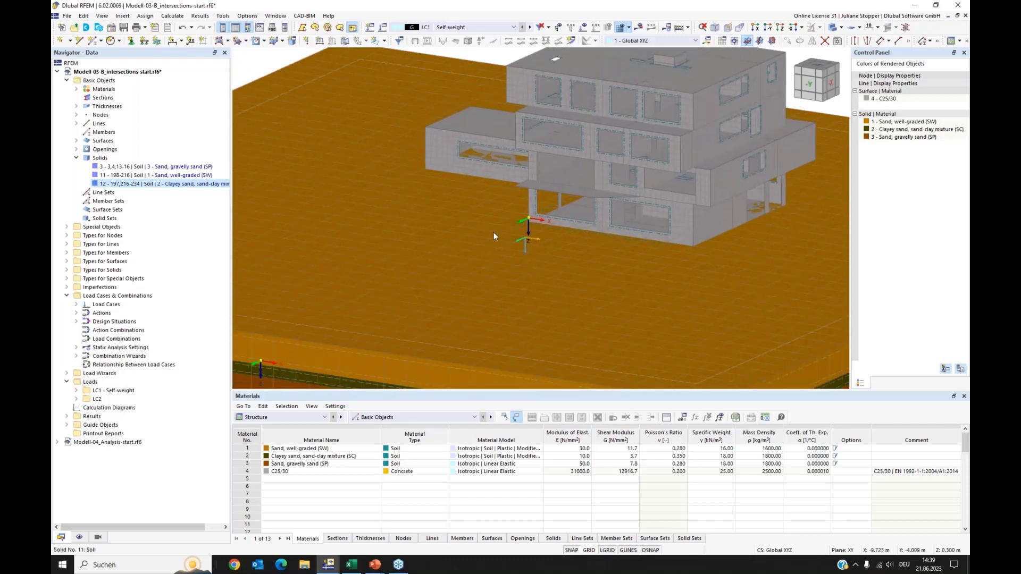
ctrl+middle_drag(674, 287, 484, 280)
scroll(401, 250, up, 4)
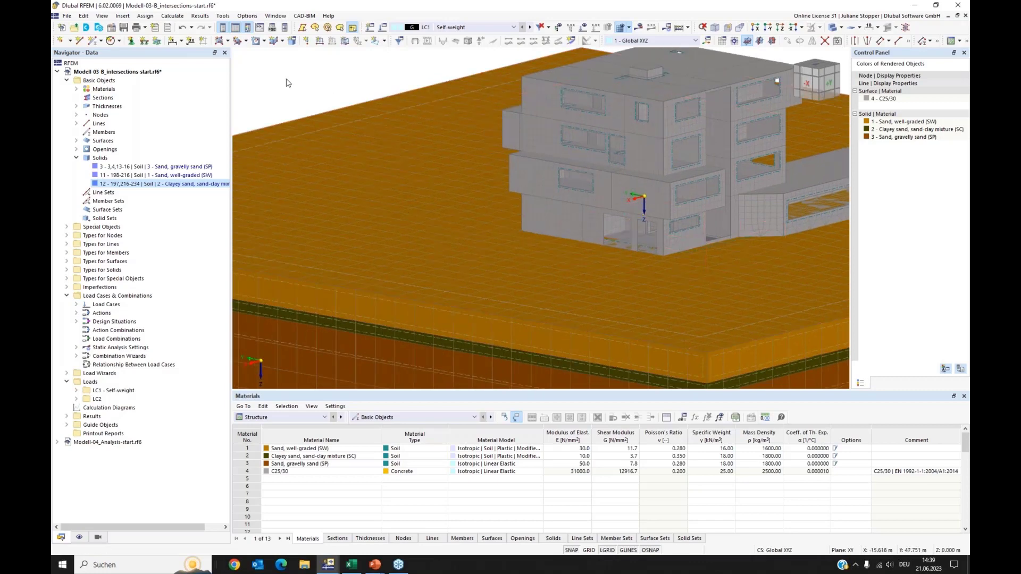
scroll(559, 170, down, 2)
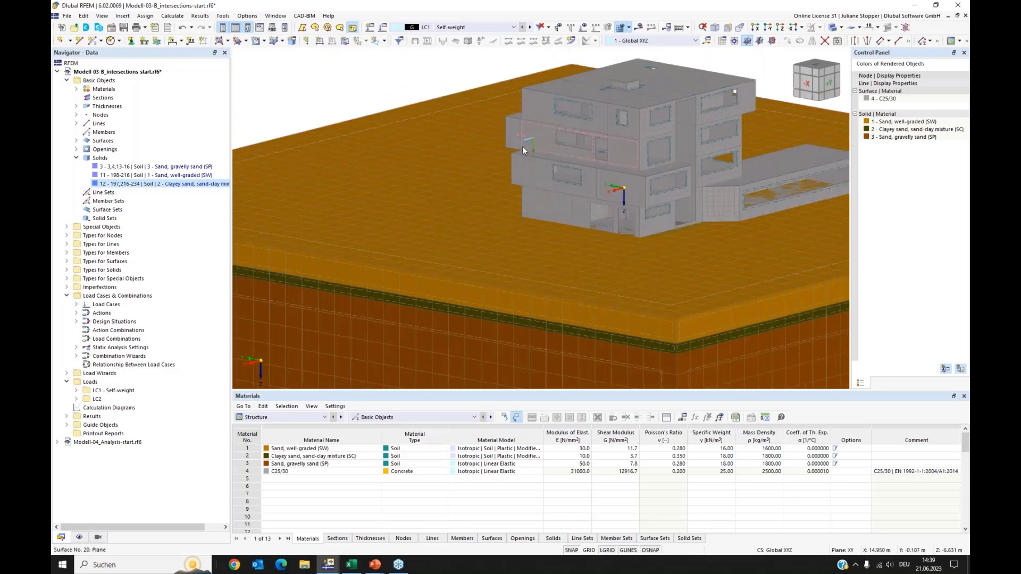
scroll(559, 171, down, 2)
scroll(575, 180, down, 1)
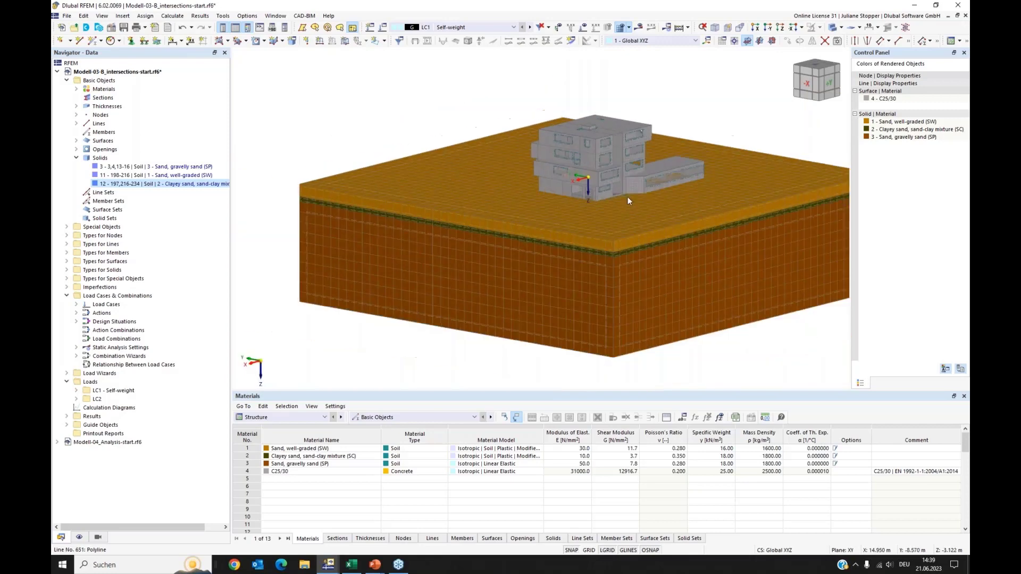
middle_drag(587, 194, 535, 196)
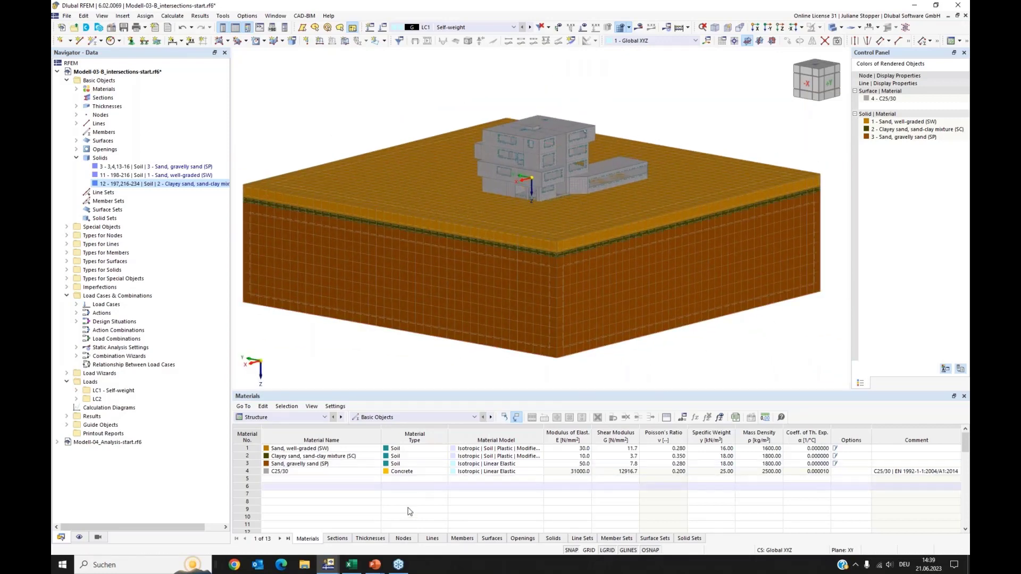
Switch to the running PowerPoint slide show with the webinar contents
mouse_move(373, 569)
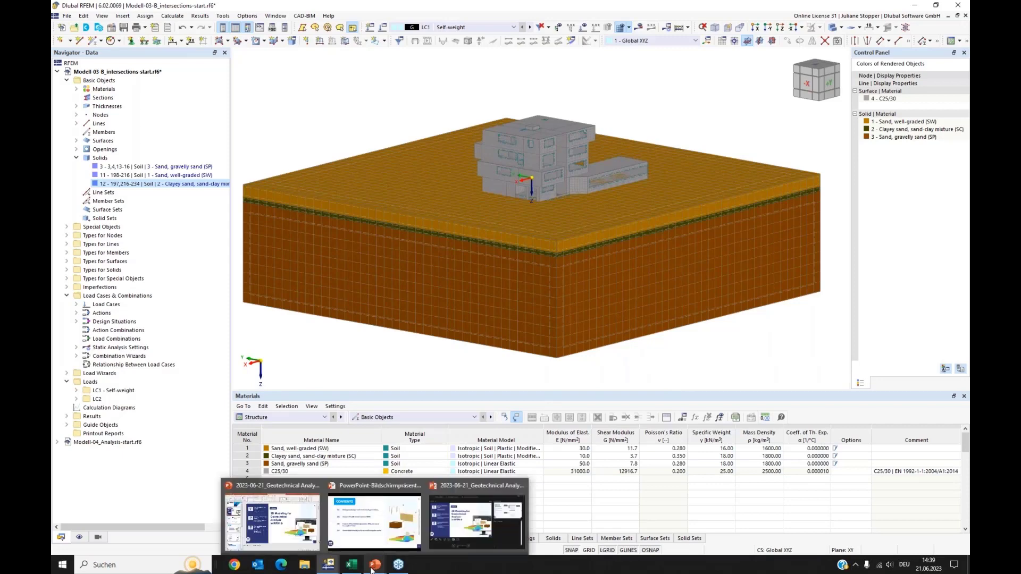
click(363, 538)
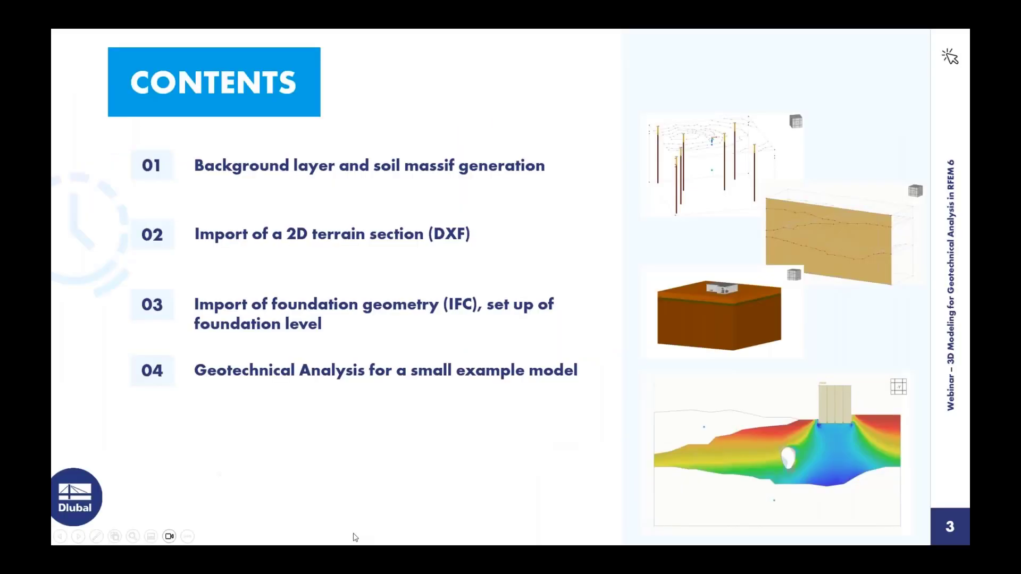
Advance the slide show to the 3D modeling procedures overview slide
click(79, 537)
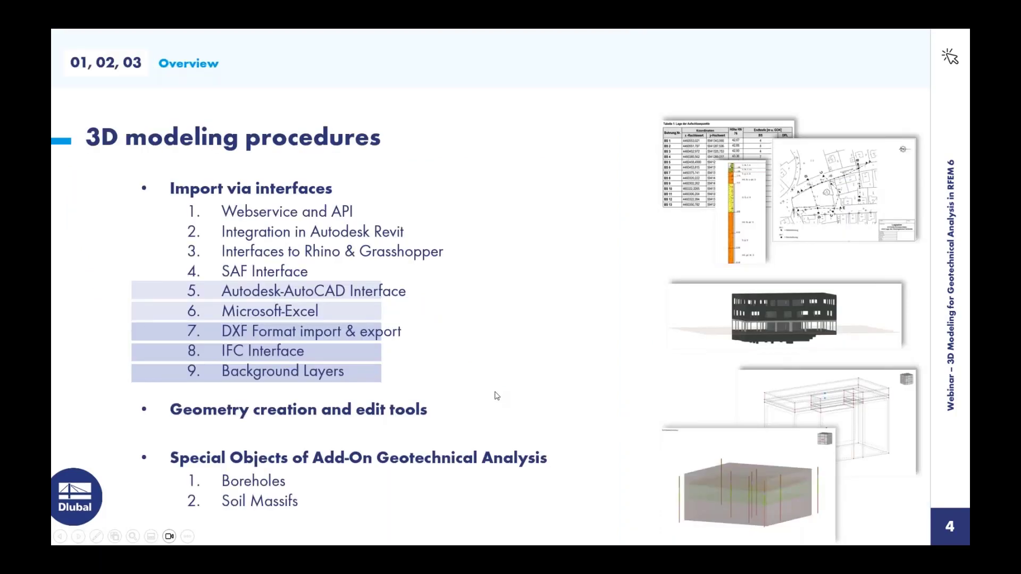
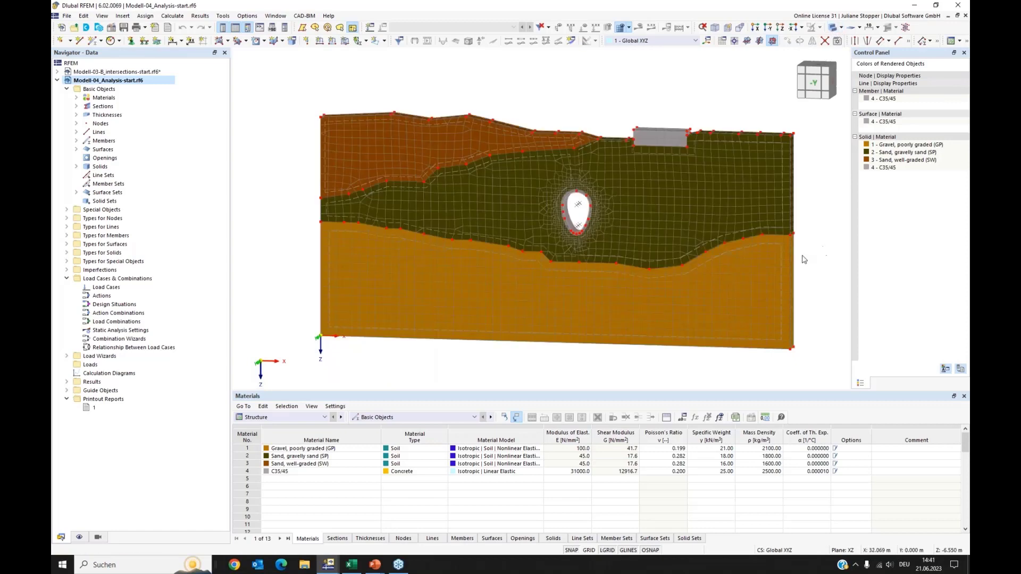
Examine the meshed soil layers, the tunnel opening and the foundation block in the Modell-04_Analysis-start model
middle_drag(573, 244, 531, 244)
scroll(524, 210, up, 5)
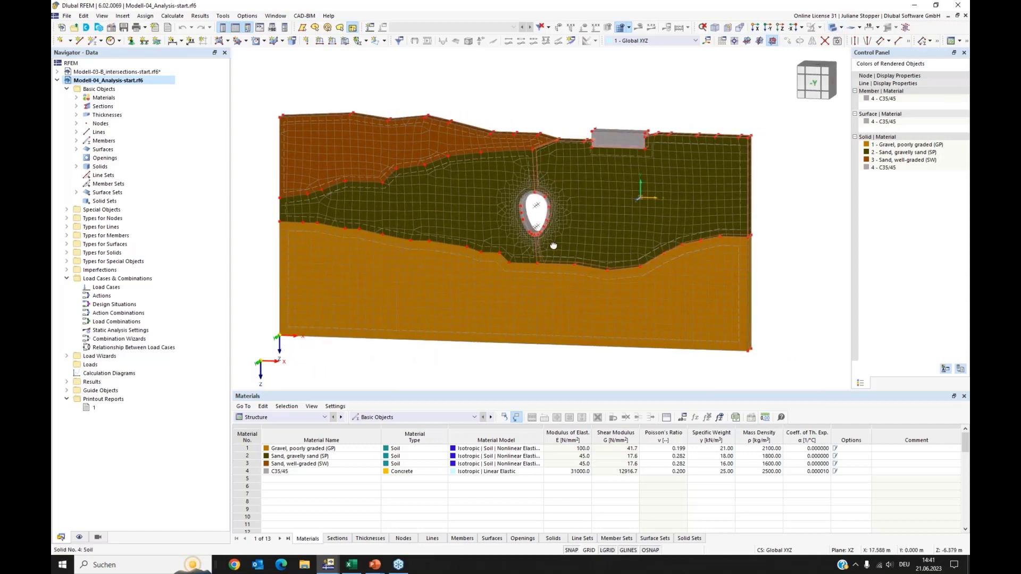
scroll(523, 209, up, 2)
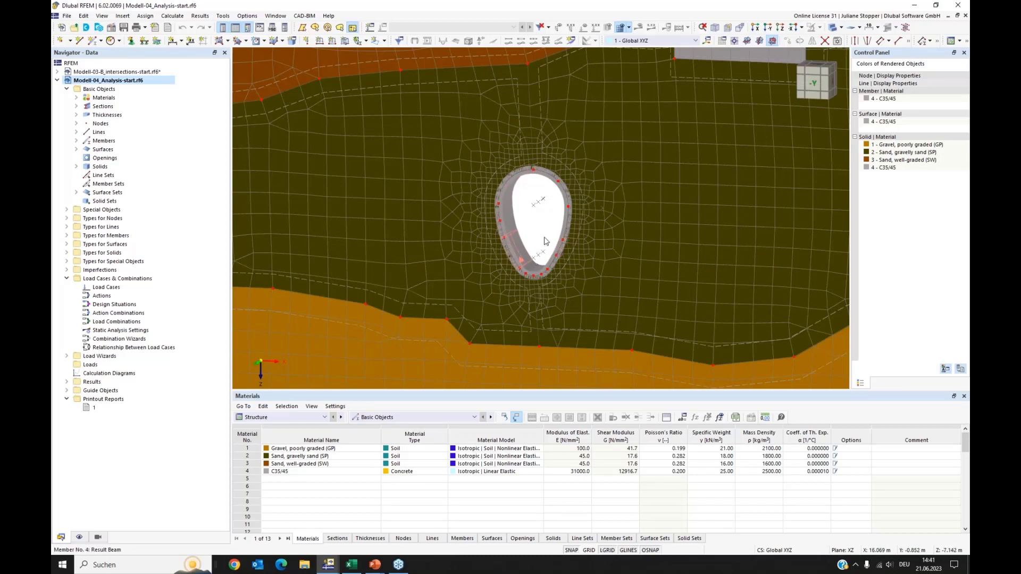
scroll(671, 162, down, 3)
scroll(671, 162, up, 2)
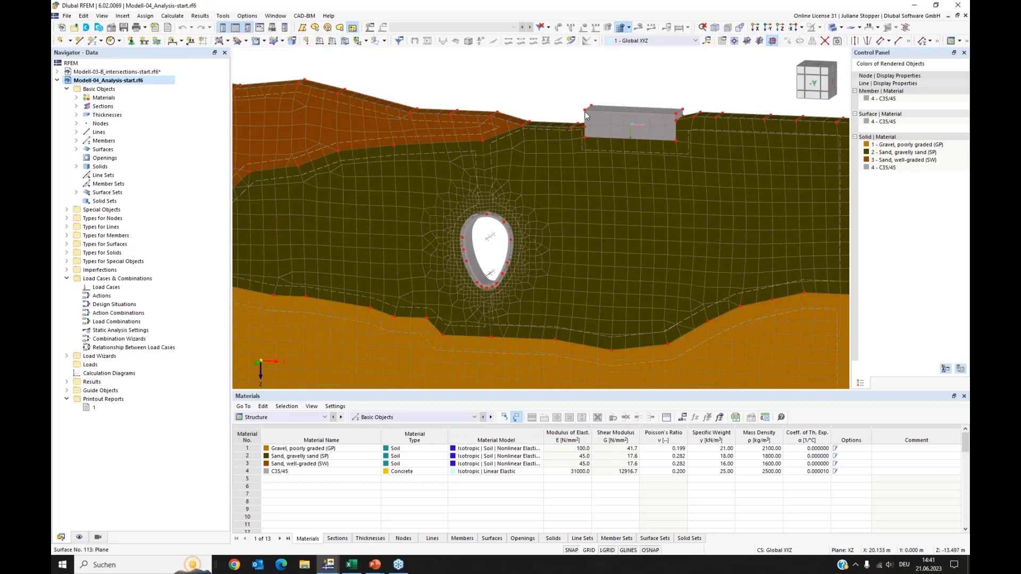
click(676, 127)
scroll(677, 128, down, 3)
middle_drag(645, 99, 653, 104)
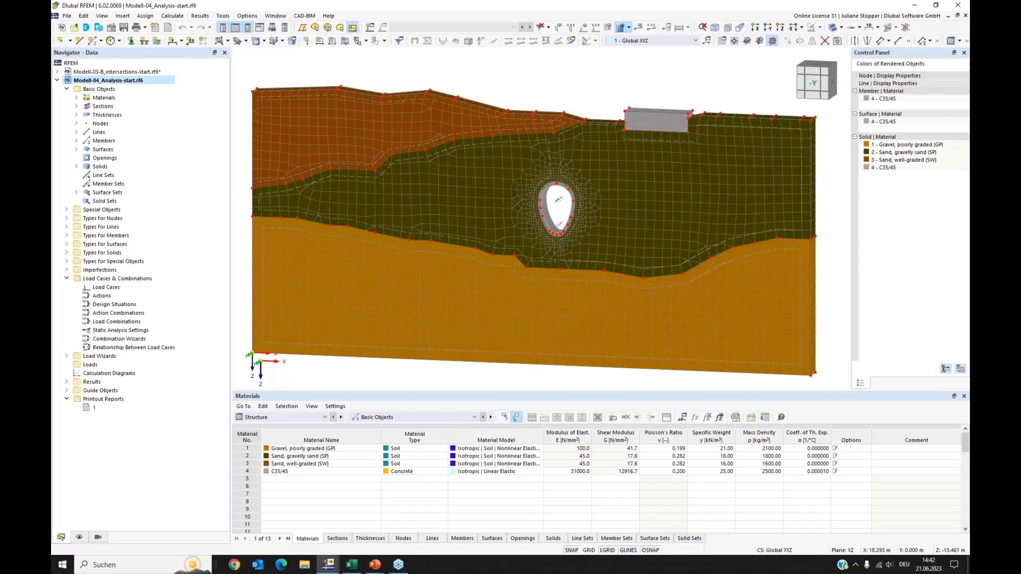
middle_drag(581, 81, 577, 88)
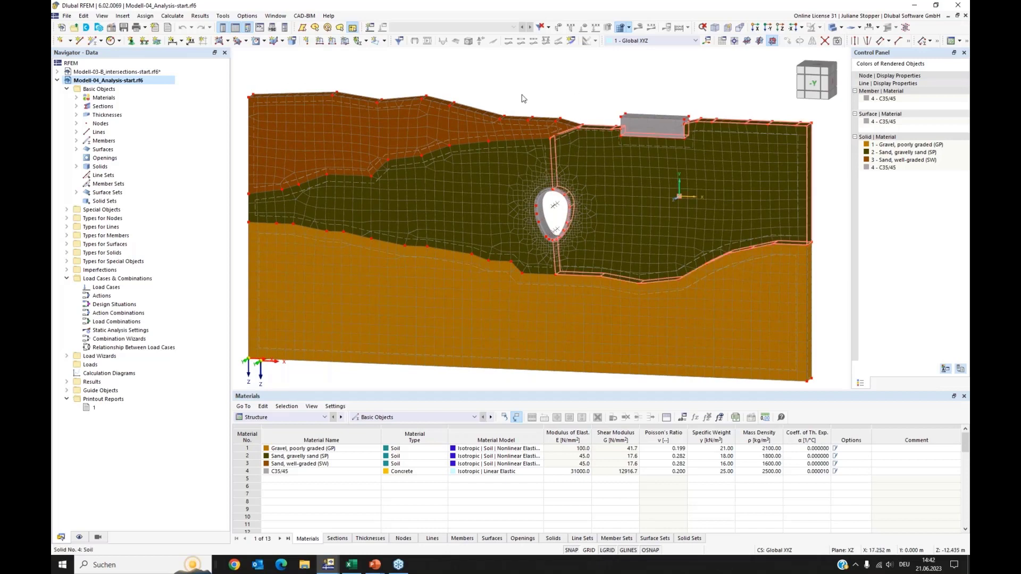
Review the material properties of the poorly graded gravel (GP), and close them without changes
click(76, 98)
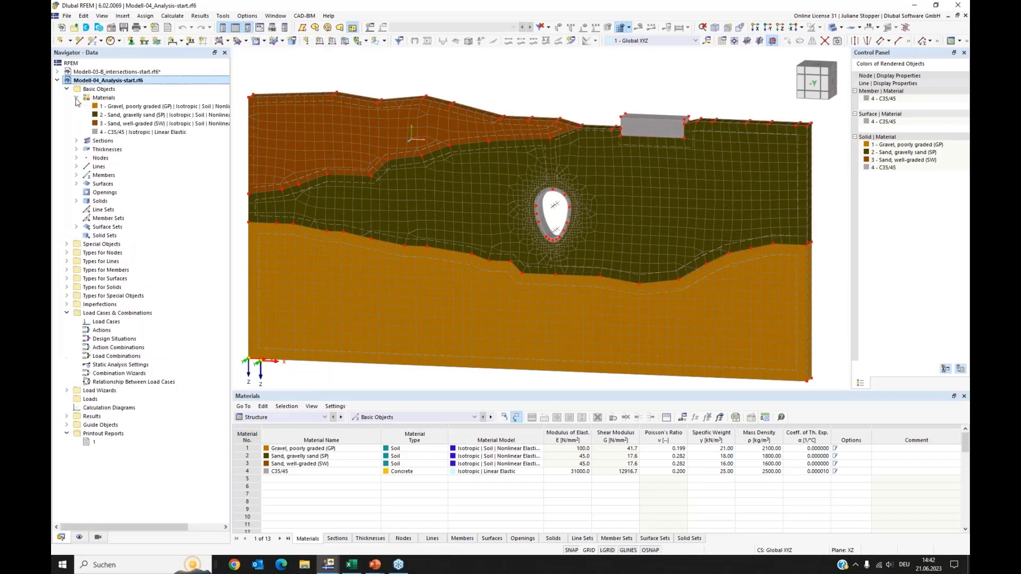
click(111, 108)
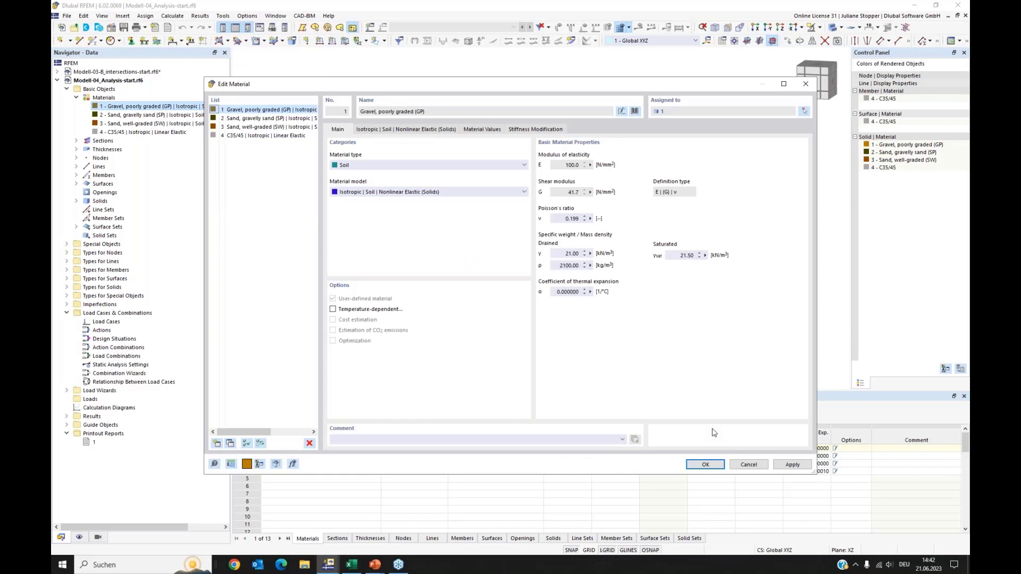
click(748, 464)
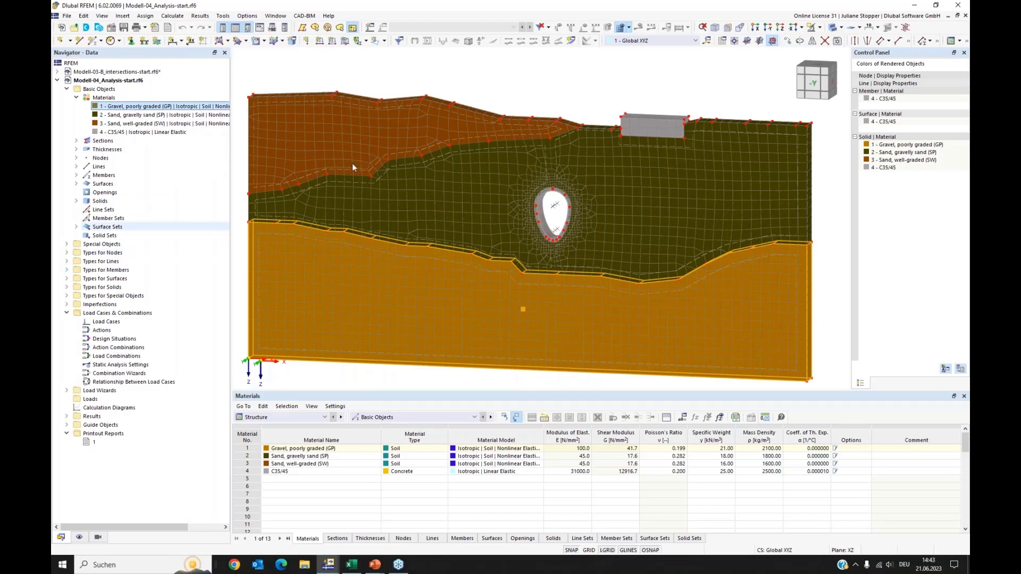
Switch the model to transparent display, and open the lines assignment of the line mesh refinement with 0.100 m target FE length
click(832, 27)
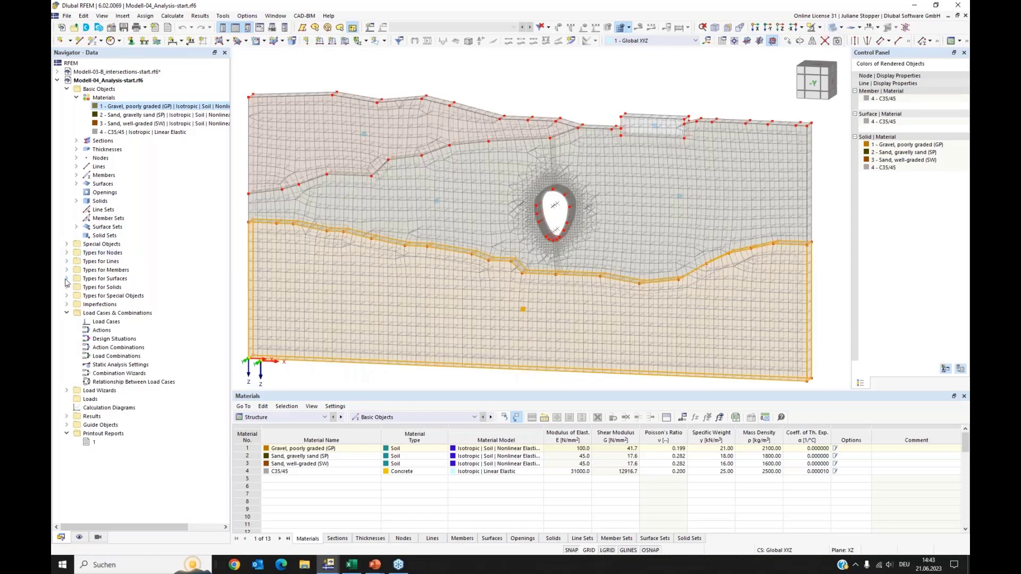
click(66, 261)
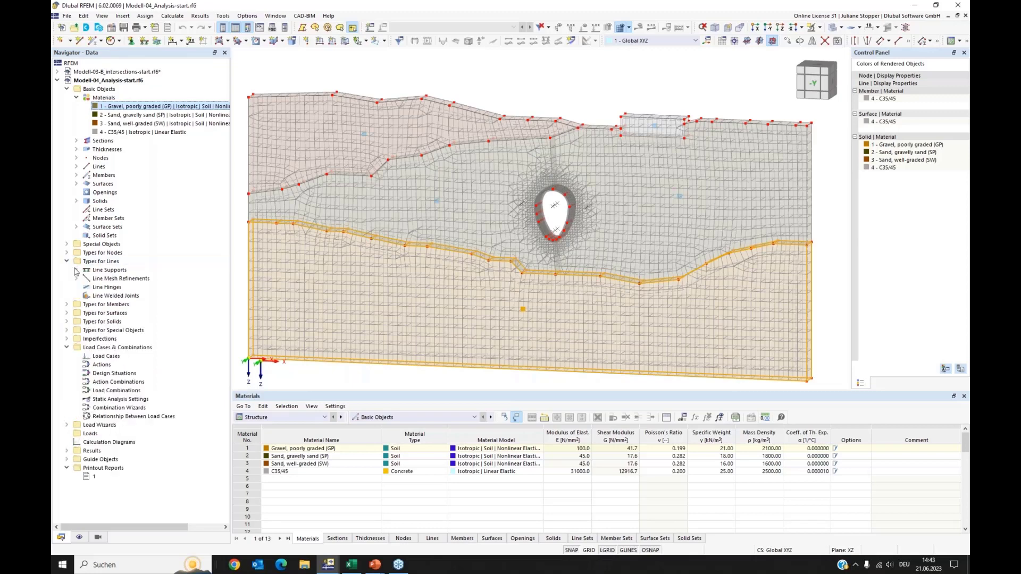
click(76, 279)
click(126, 288)
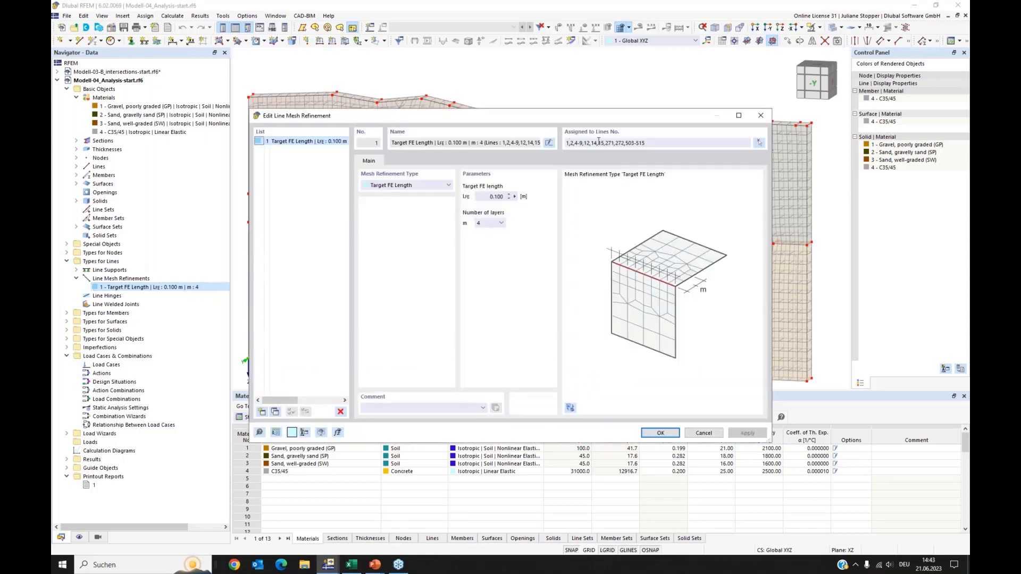
click(760, 143)
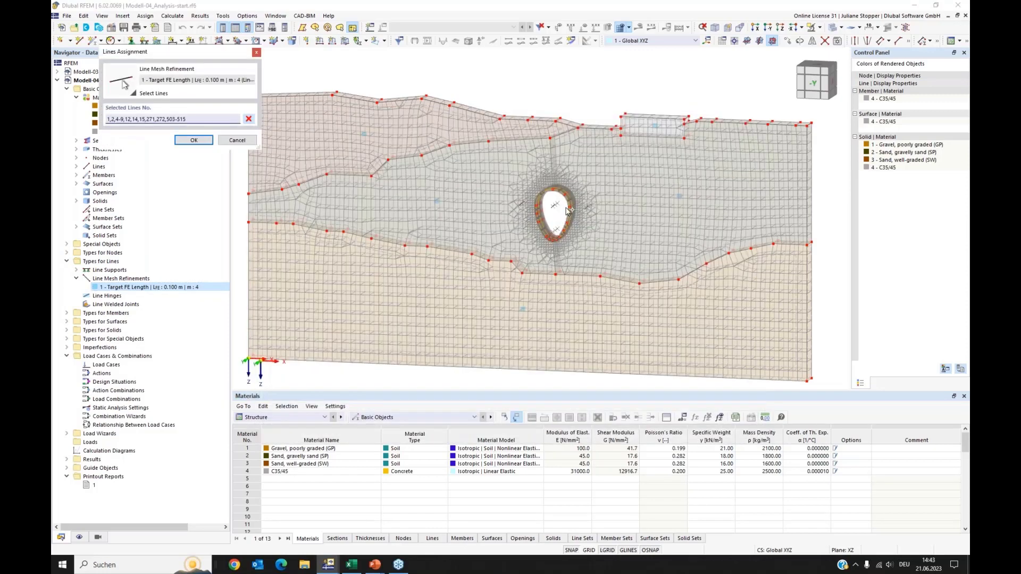
scroll(553, 234, up, 3)
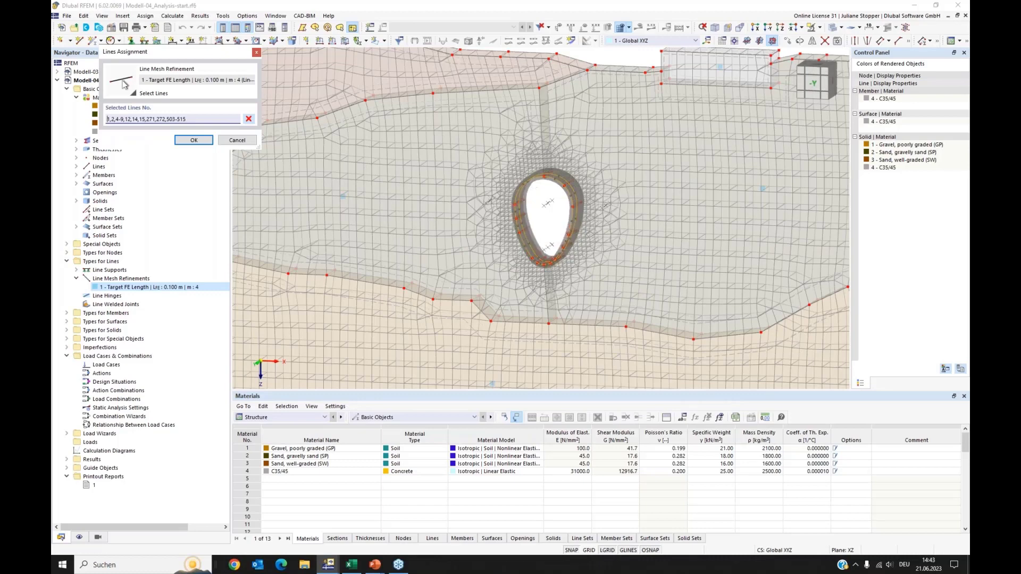
Clear the refinement's assigned lines, and reassign it to lines 1, 2, 4-9, 12, 14, 15, 271 and 272 around the tunnel opening
click(248, 118)
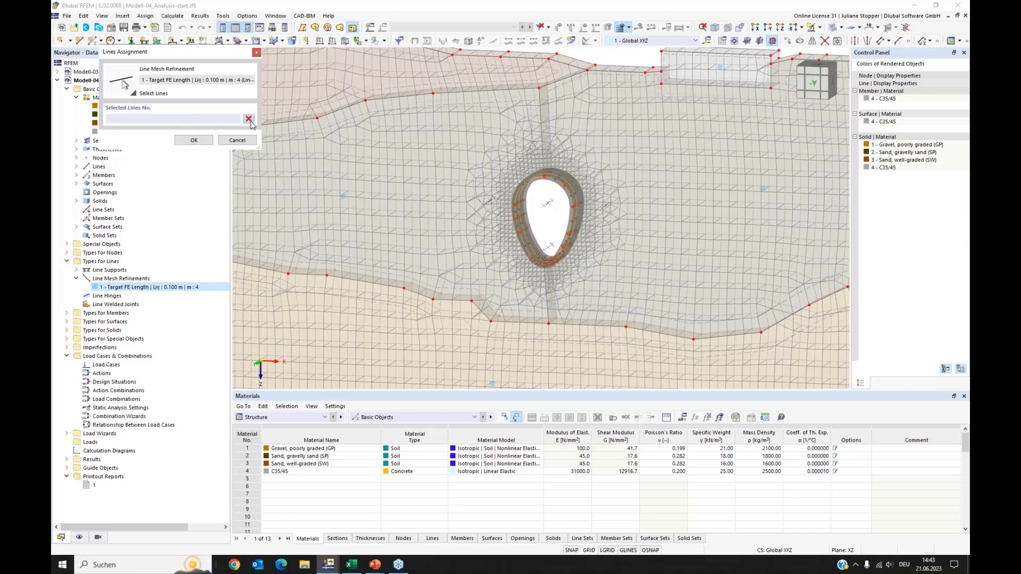
scroll(519, 215, up, 3)
click(523, 188)
click(617, 179)
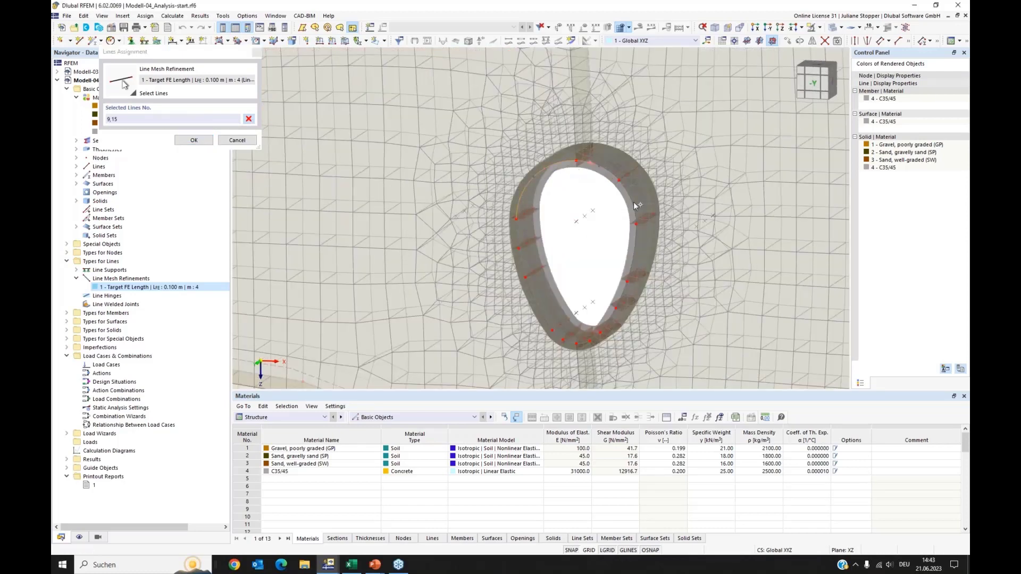
click(636, 255)
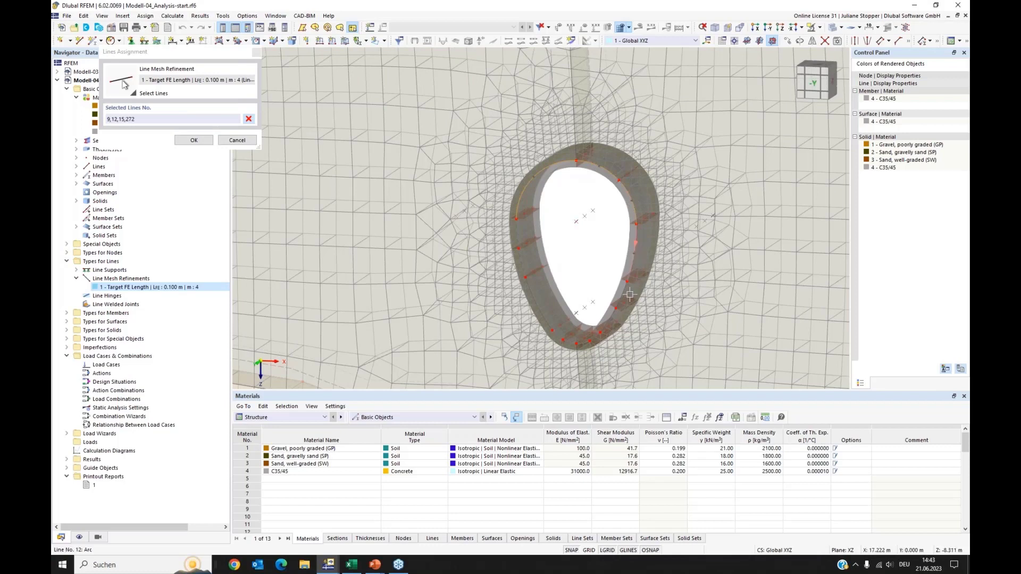
click(623, 295)
click(608, 320)
click(607, 325)
click(582, 342)
click(579, 342)
click(566, 340)
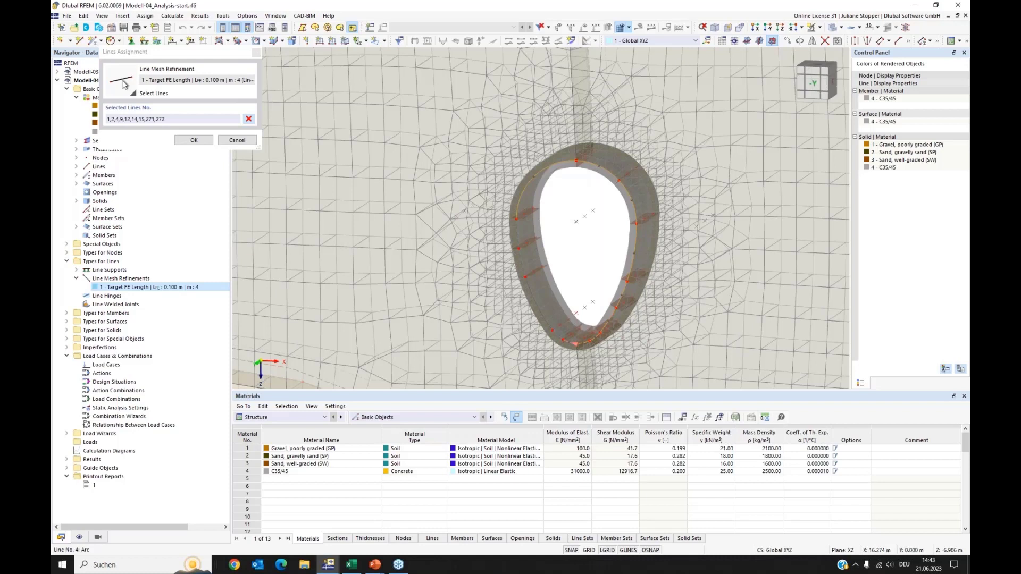
click(550, 328)
click(523, 263)
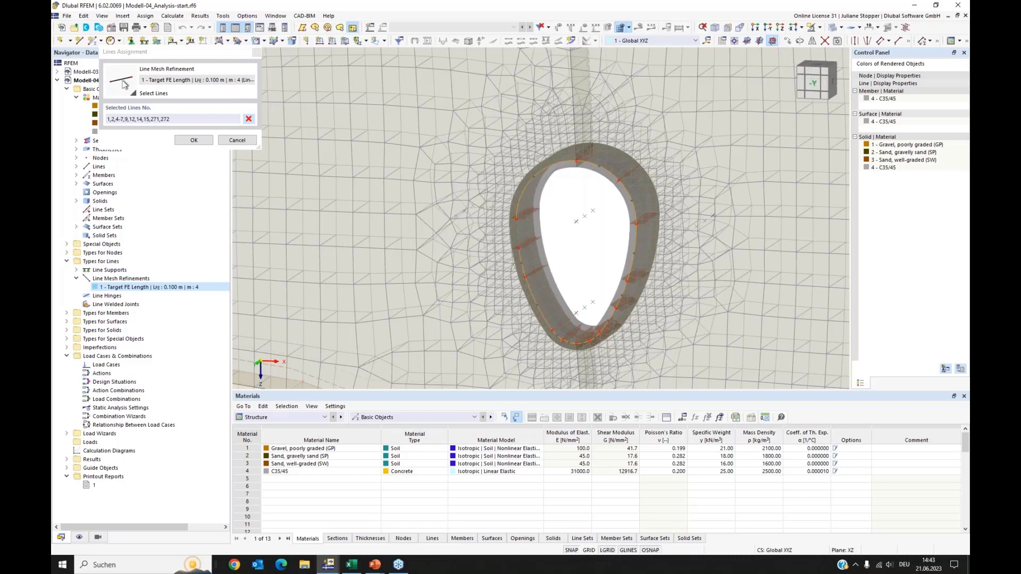
click(521, 235)
click(521, 234)
click(194, 140)
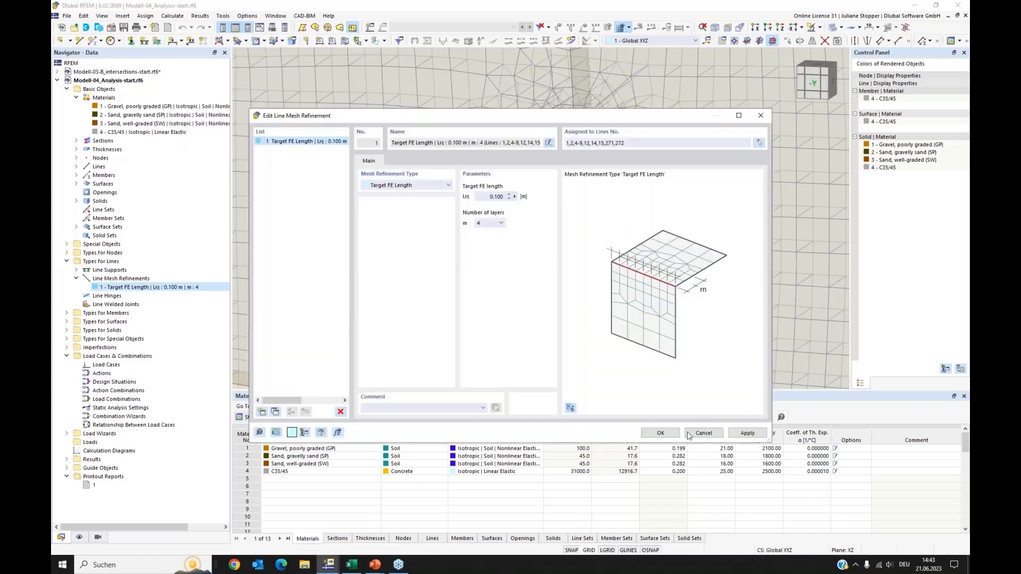
click(661, 432)
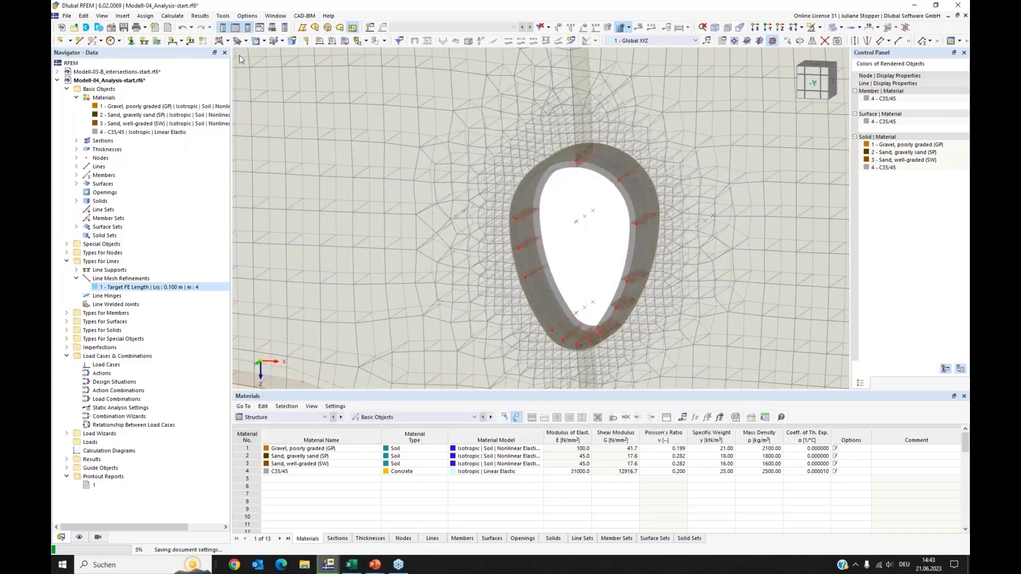
Delete the existing FE mesh, and generate it again with the changed line refinement around the tunnel opening
click(177, 16)
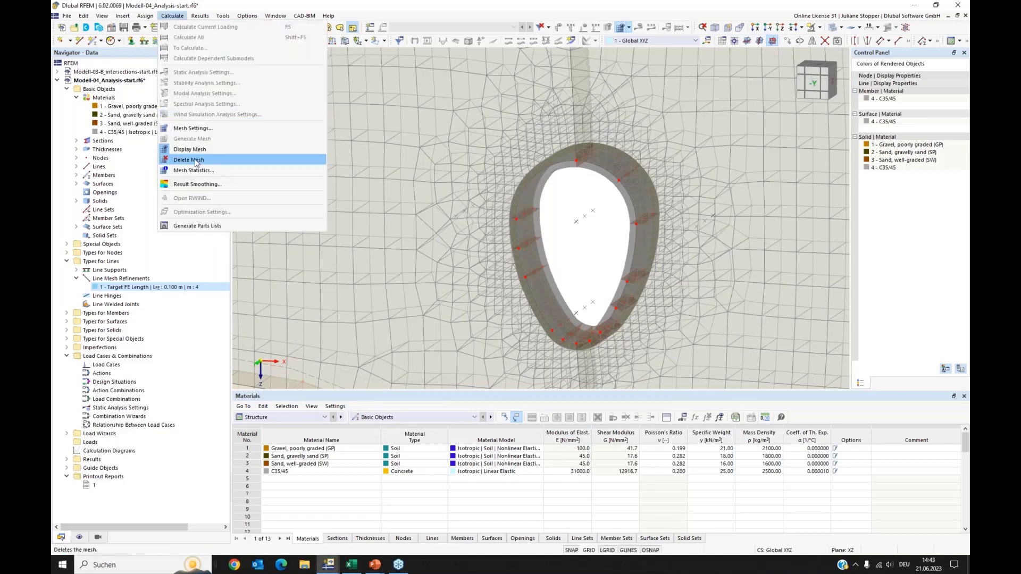
click(181, 49)
click(172, 16)
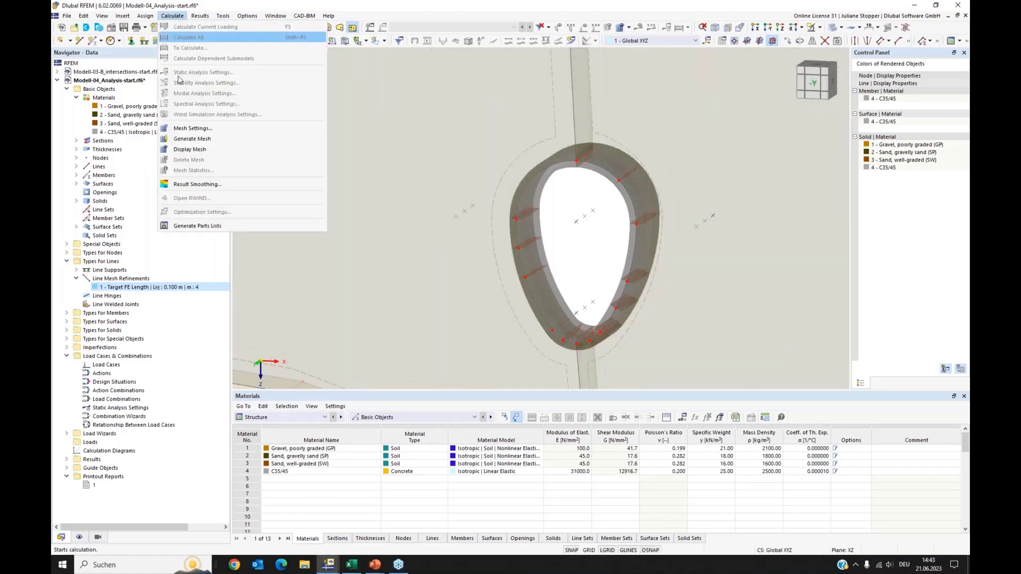
click(180, 141)
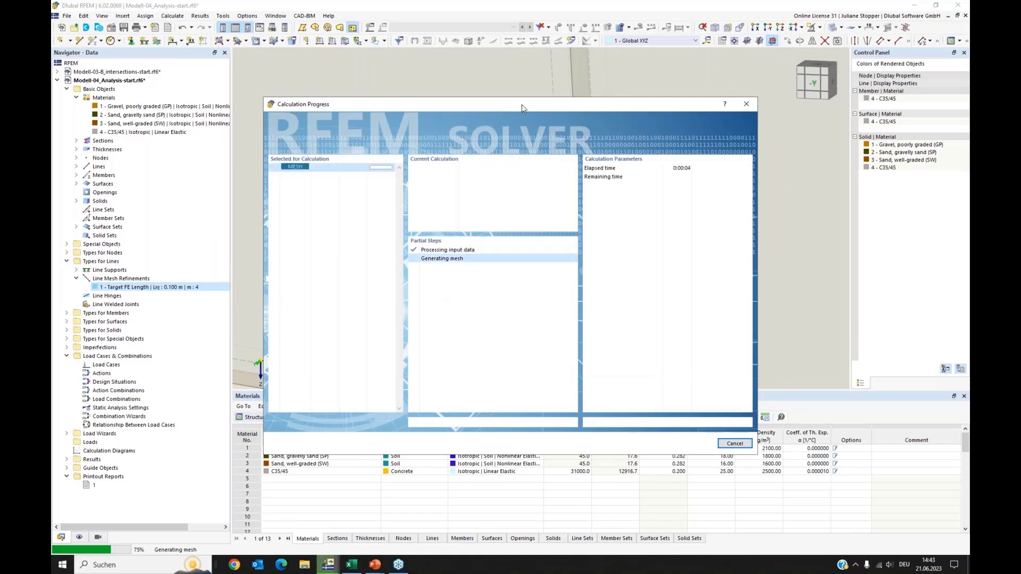
drag(520, 106, 515, 147)
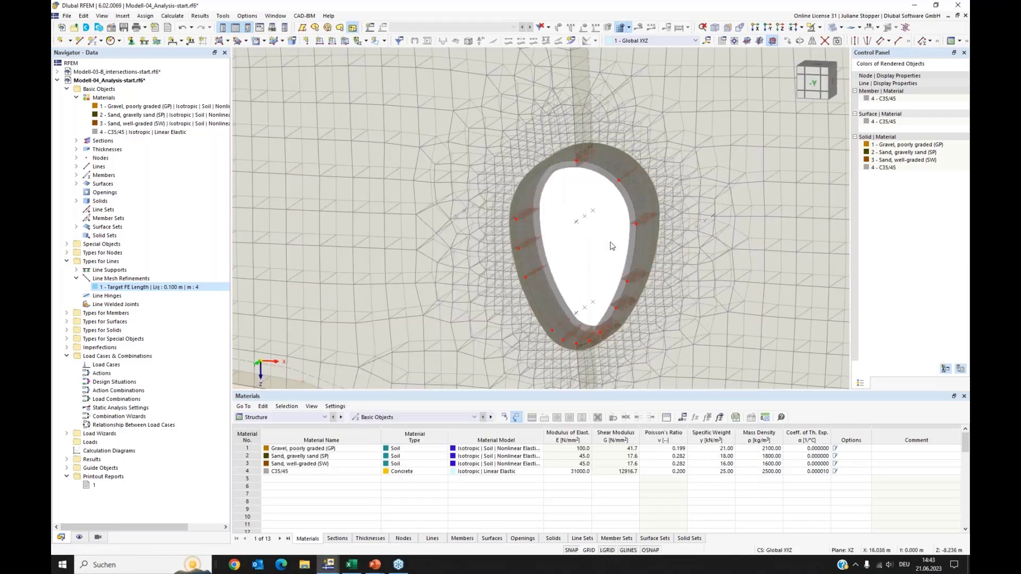
scroll(610, 246, down, 1)
scroll(611, 246, down, 2)
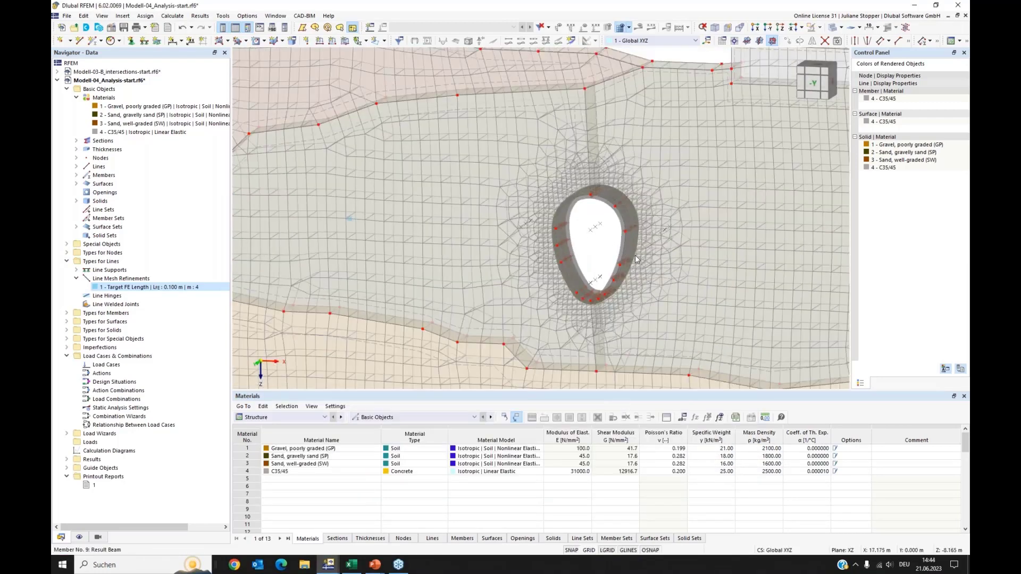
scroll(610, 246, down, 2)
ctrl+middle_drag(610, 245, 669, 245)
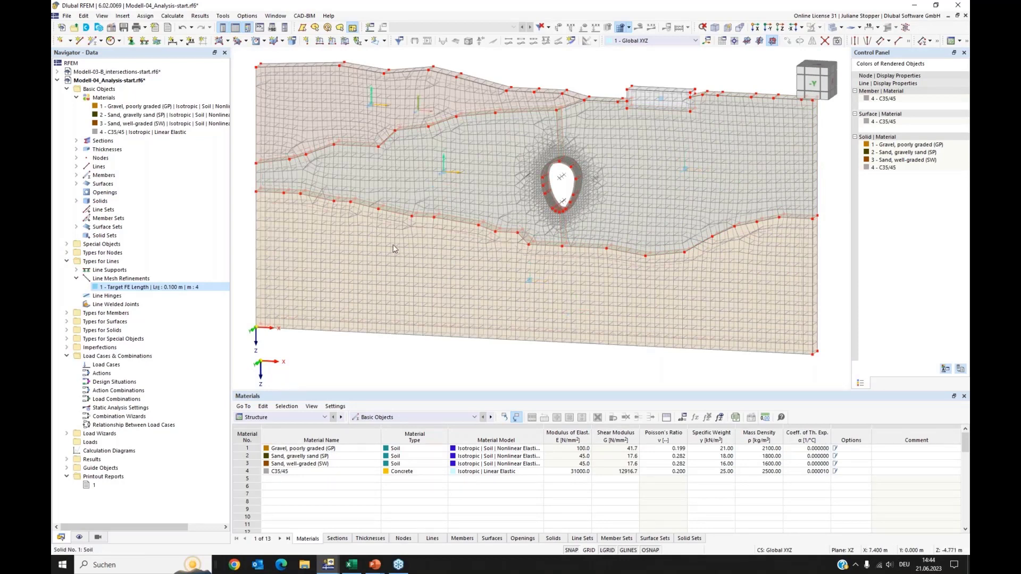
Create a new load case named "Self-weight Soil"
click(76, 98)
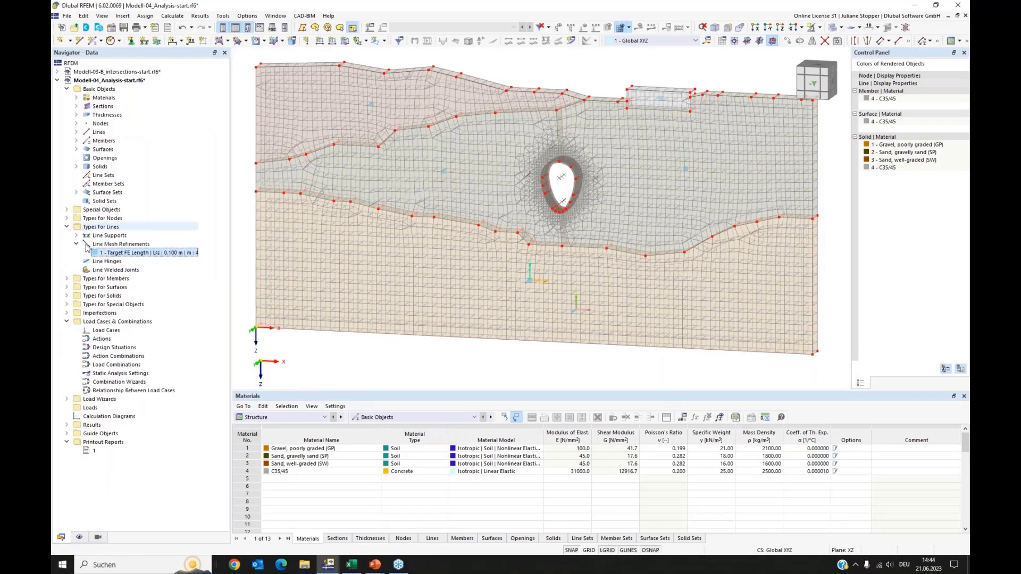
click(66, 227)
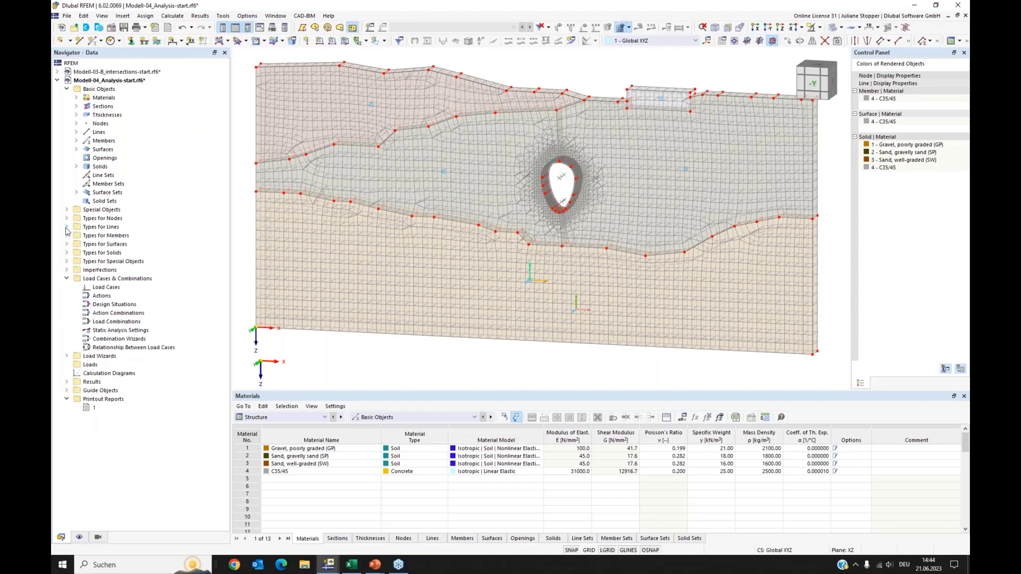
right_click(99, 290)
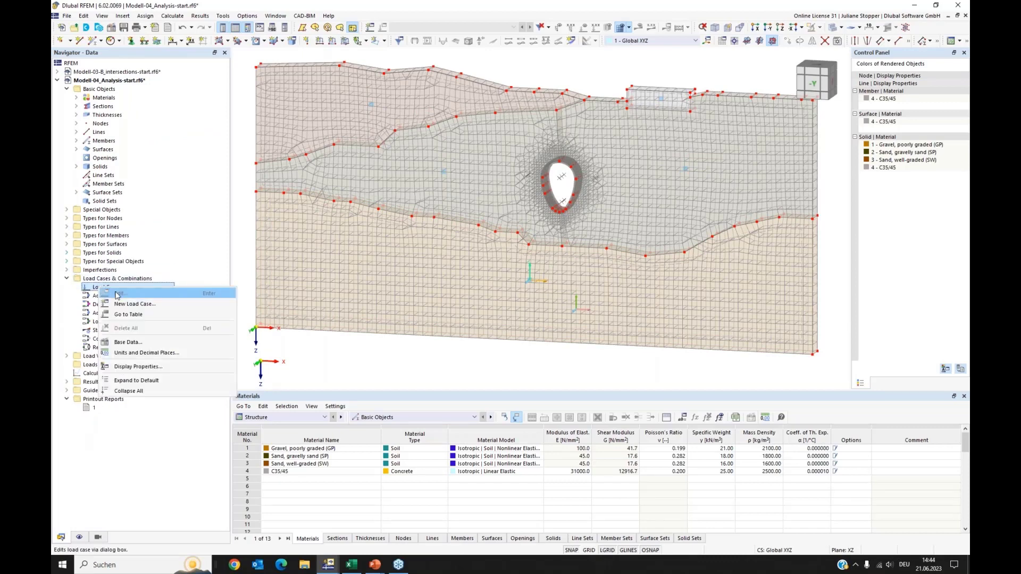
click(122, 306)
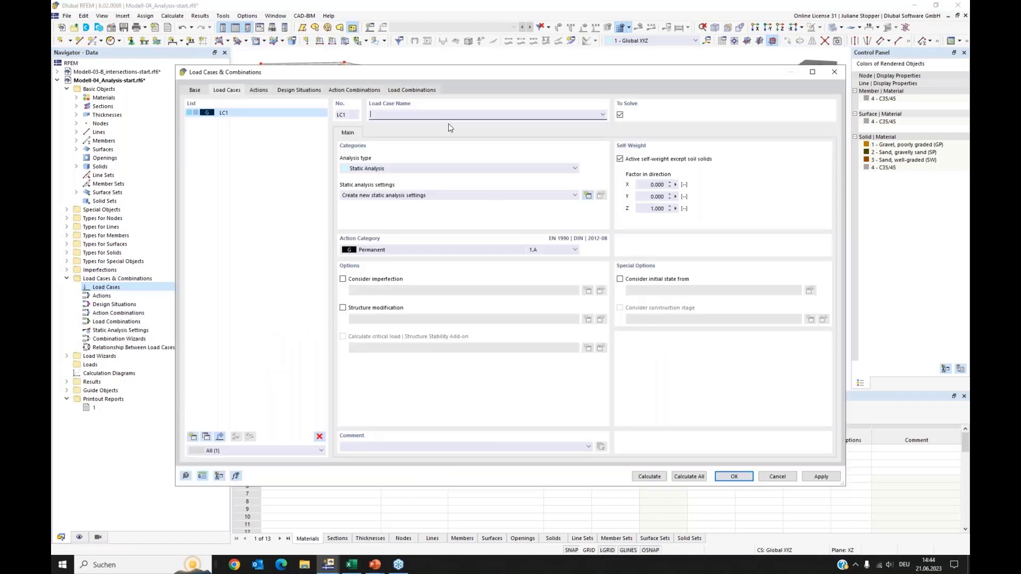
drag(413, 75, 489, 67)
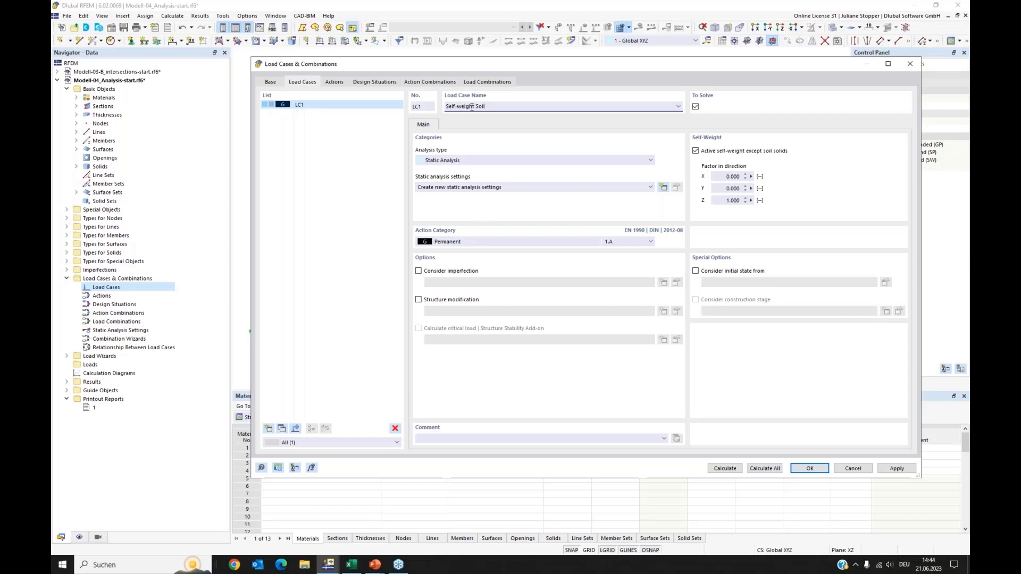
Set the action category of the "Self-weight Soil" load case to Permanent/Soil
click(477, 244)
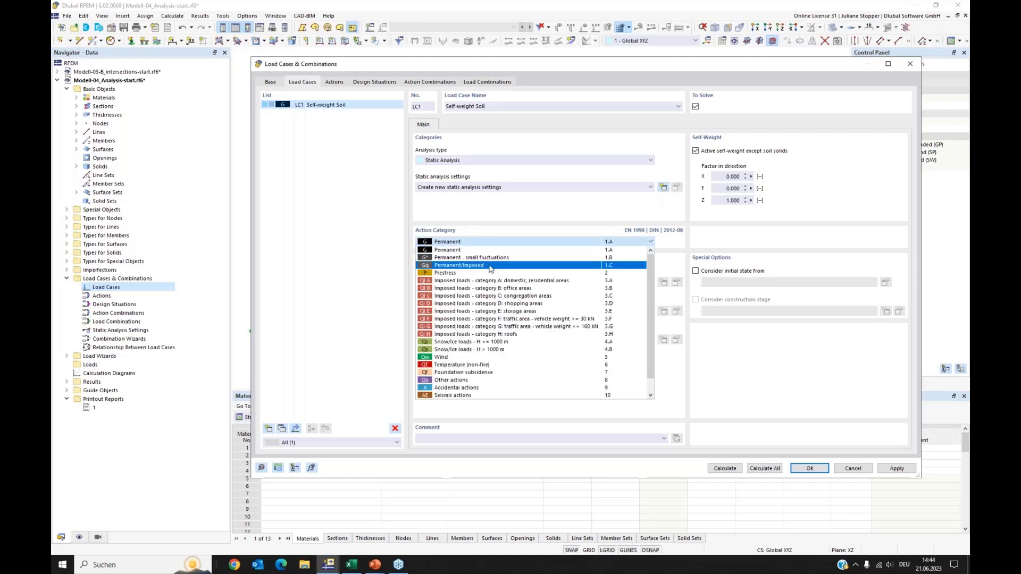
scroll(458, 290, down, 1)
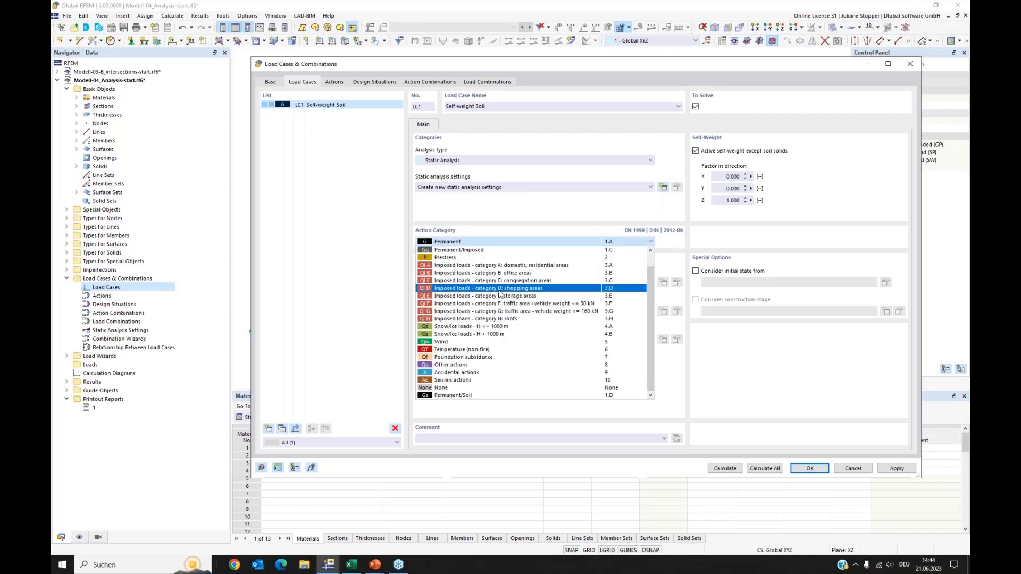
click(458, 395)
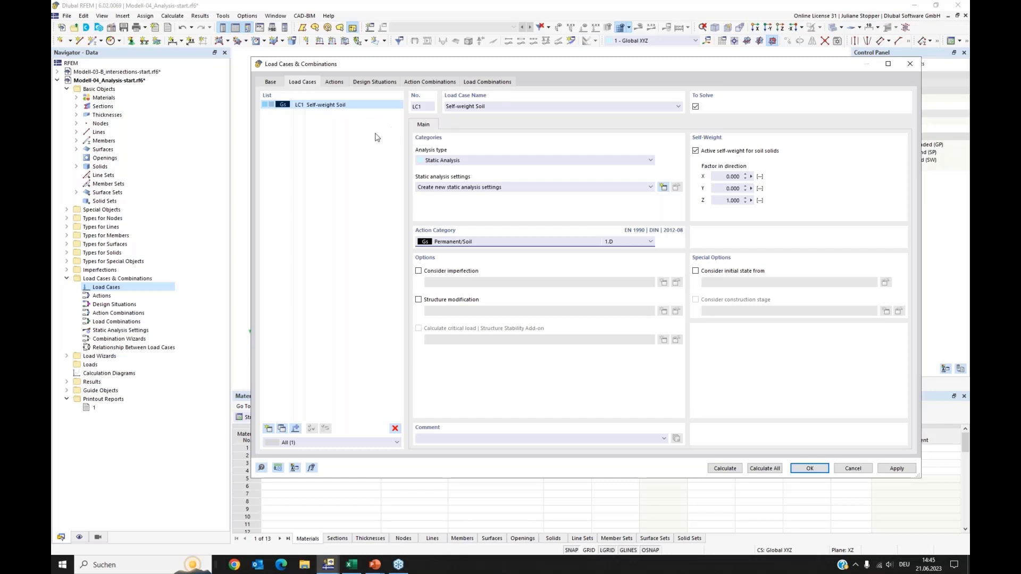
Create geometrically linear Newton-Raphson static analysis settings with an increased number of load increments for the "Self-weight Soil" load case, and apply them
click(352, 151)
click(268, 429)
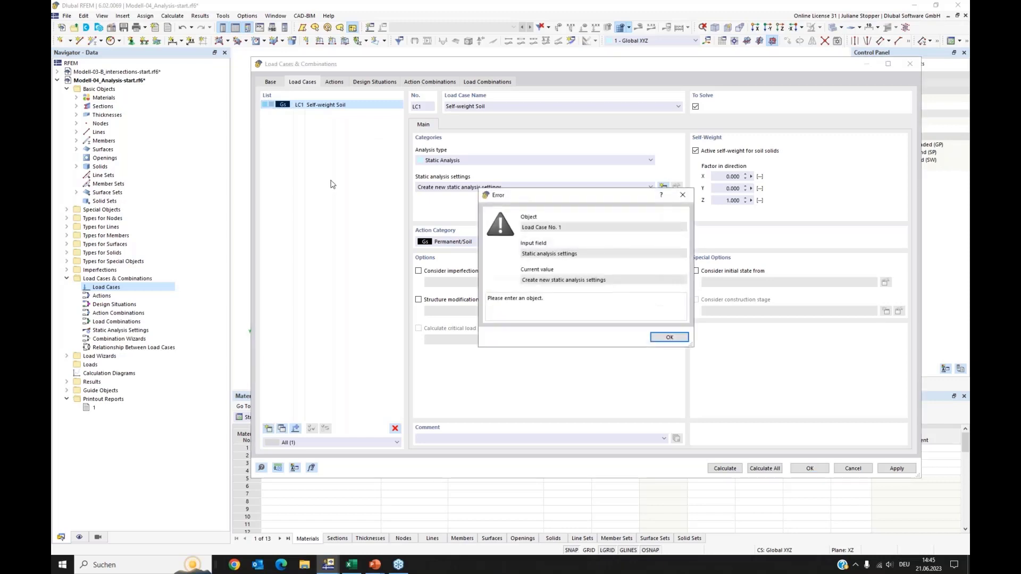
click(668, 337)
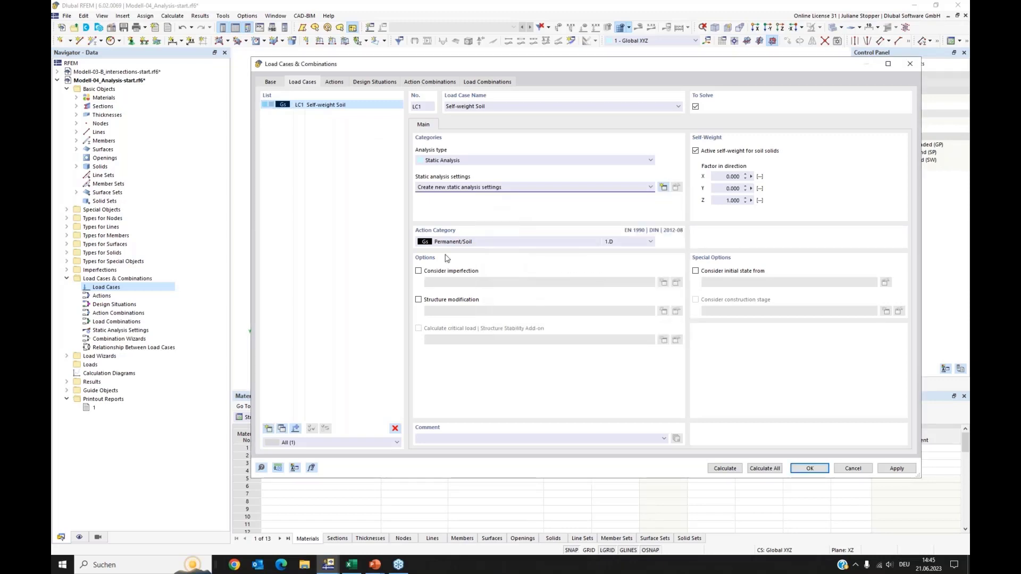
click(663, 189)
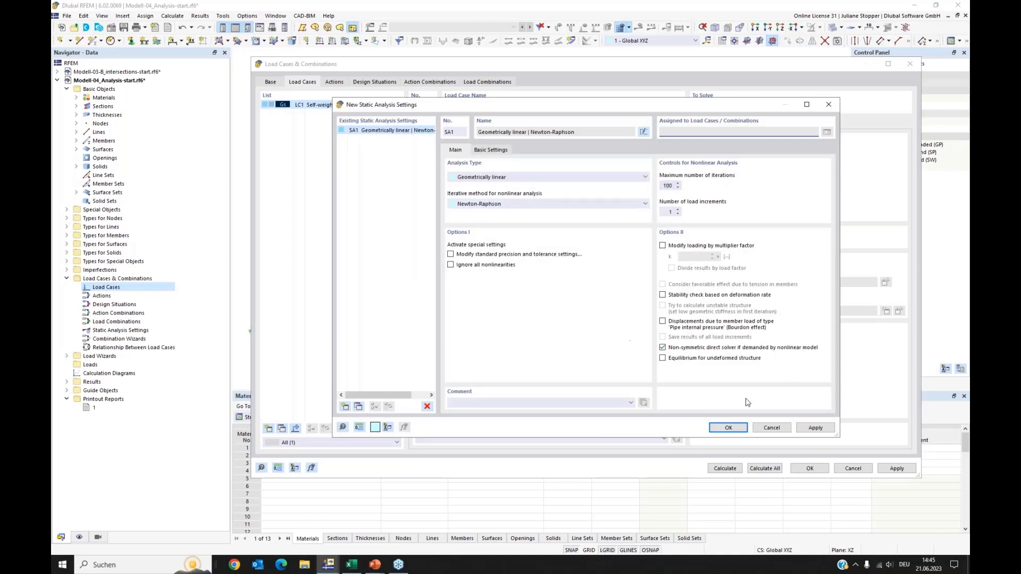
click(679, 211)
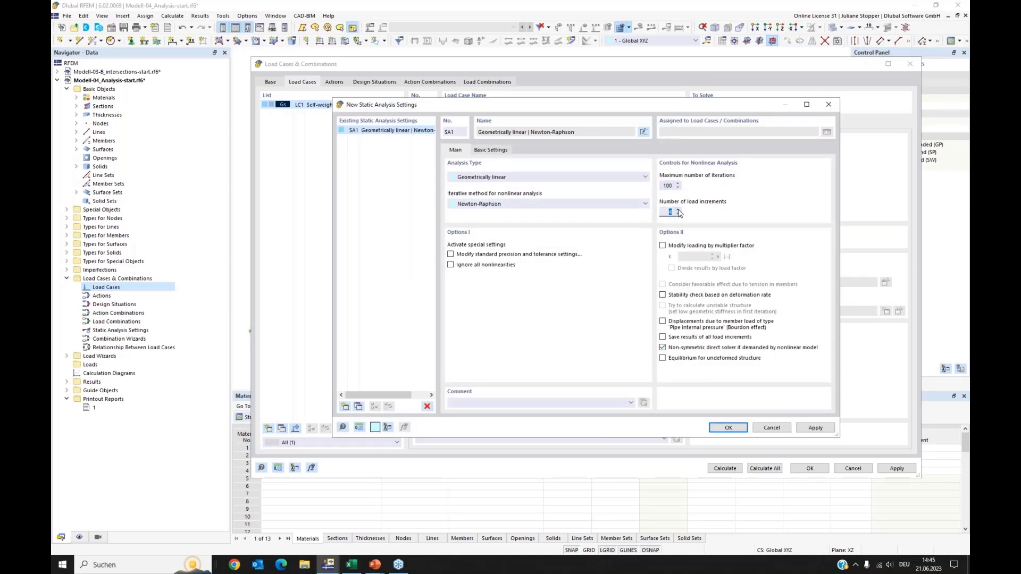
click(728, 429)
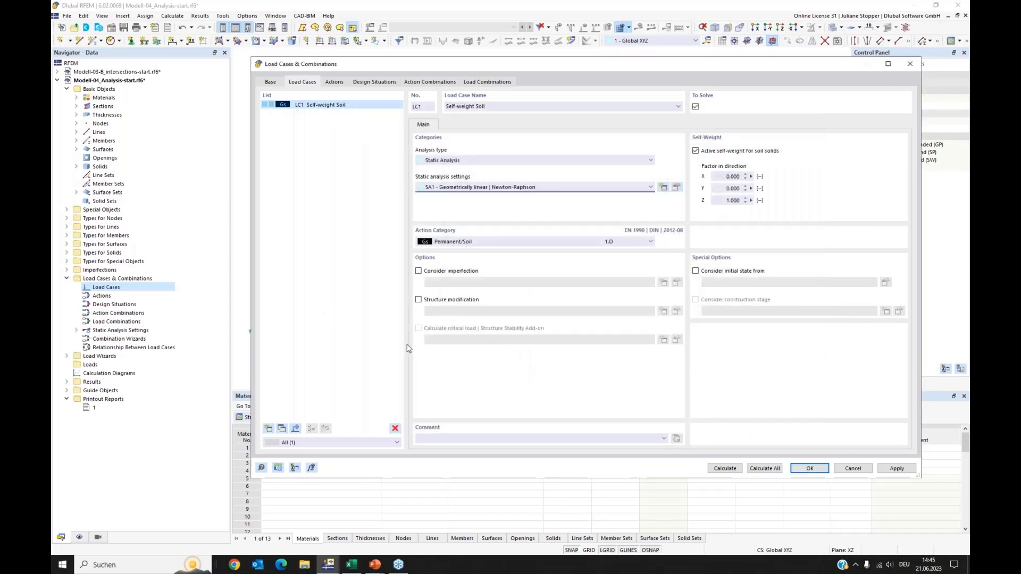
click(904, 469)
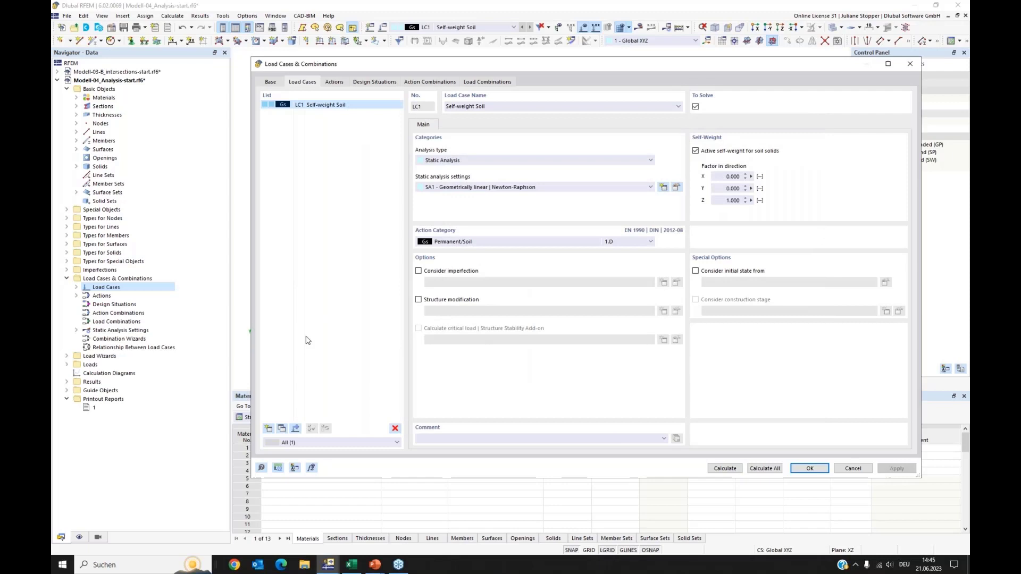
Add a load case named "Self-weight Structure" with action category Permanent and active self-weight except soil solids
click(269, 428)
click(477, 245)
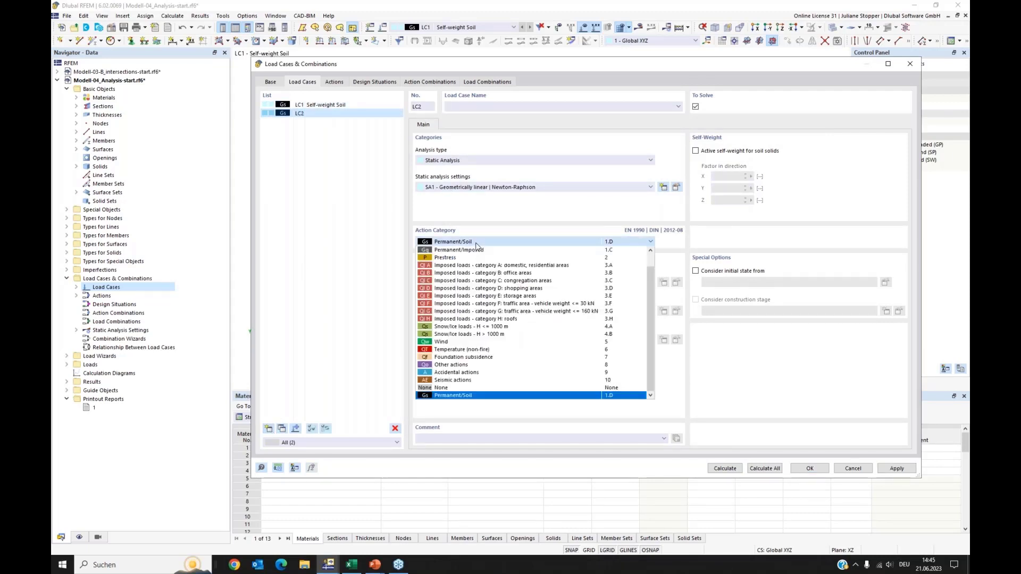
scroll(463, 252, up, 1)
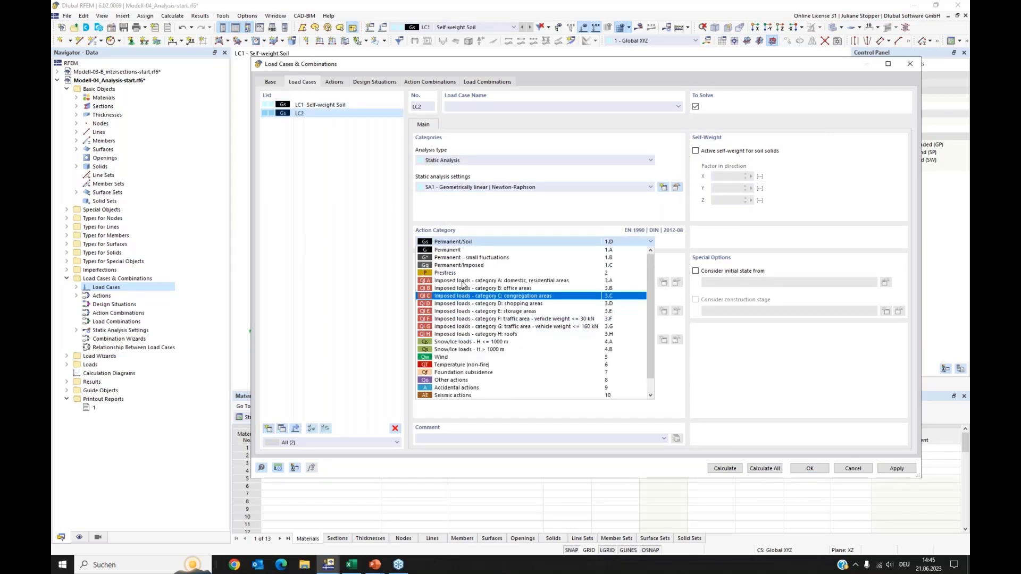
click(455, 251)
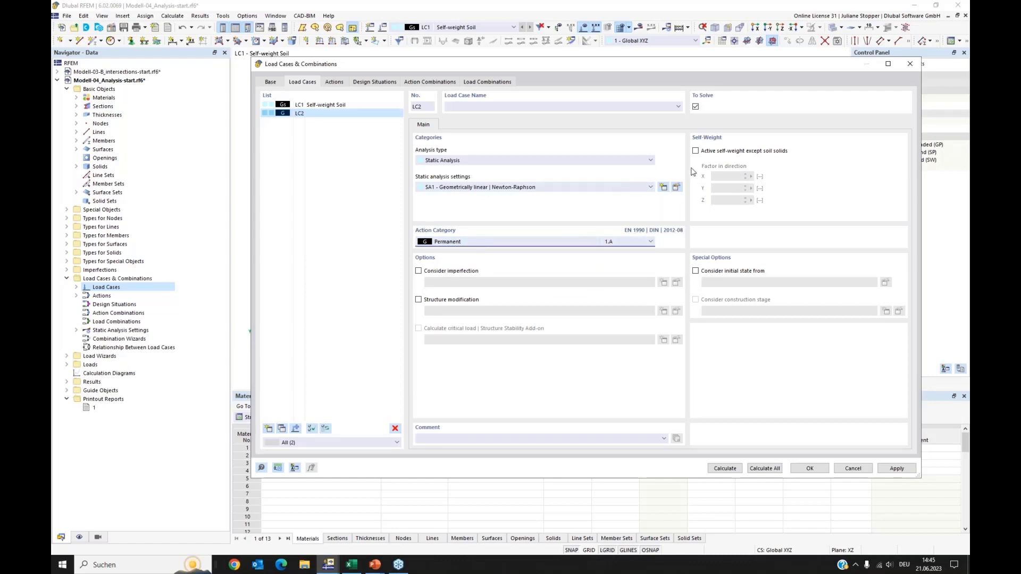
click(695, 152)
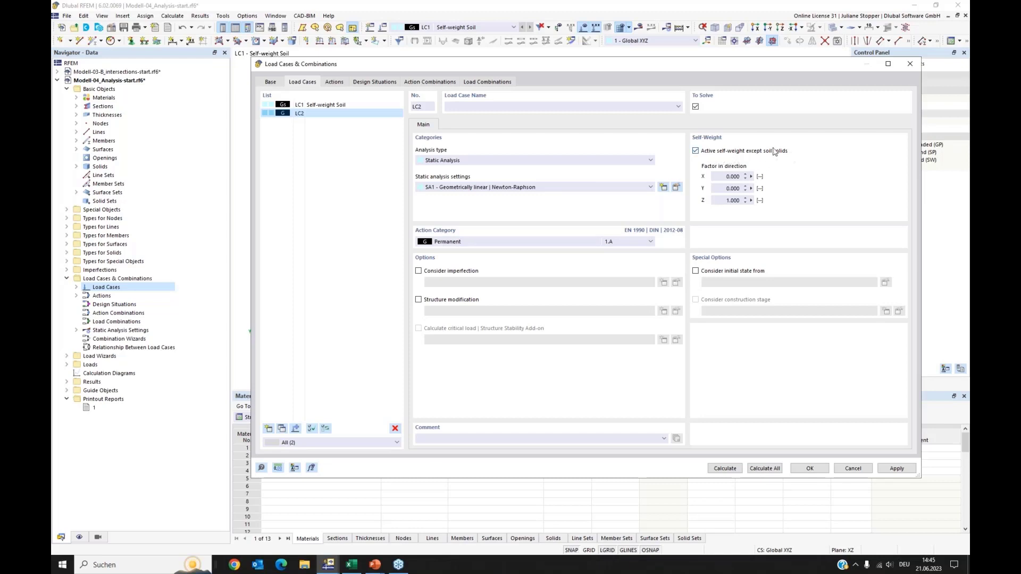
click(468, 105)
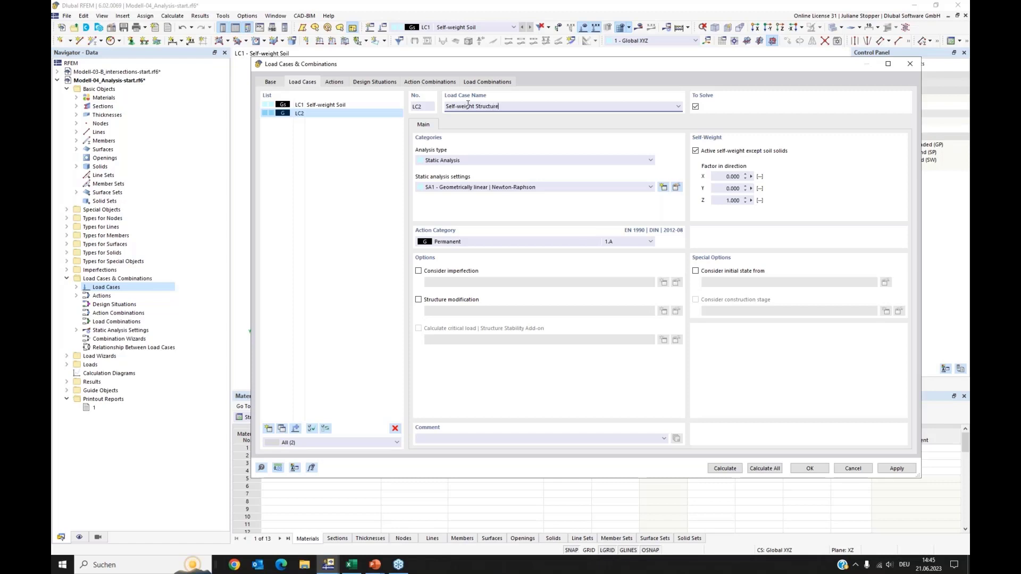
click(344, 209)
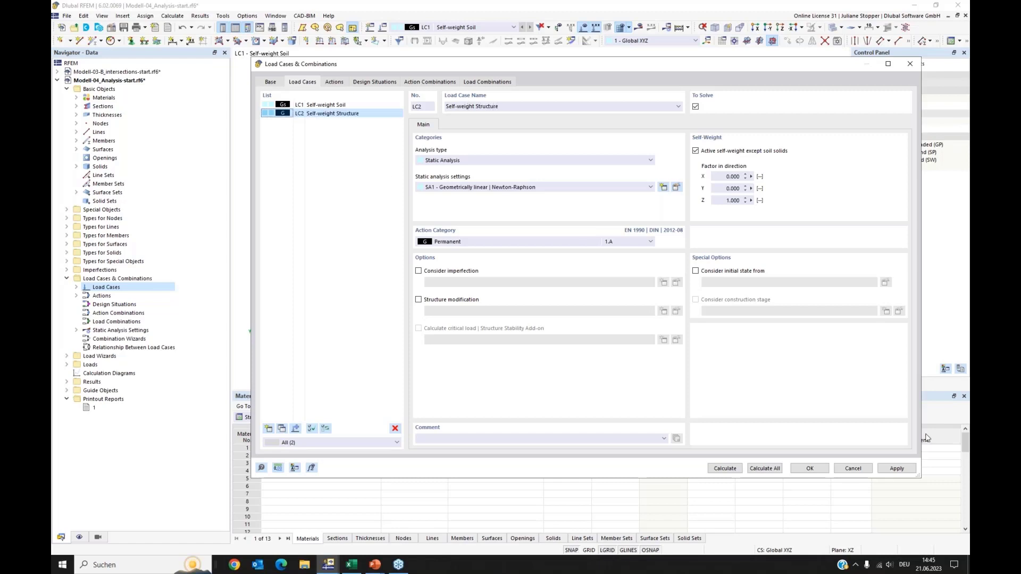
click(896, 468)
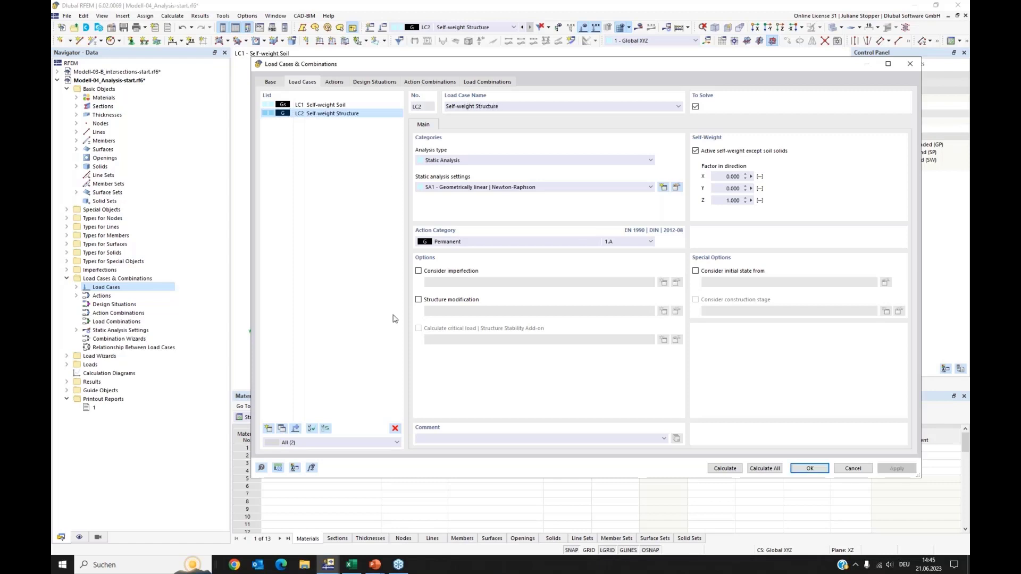
Add a load case named "Dead Load new building" in the Permanent action category
click(269, 429)
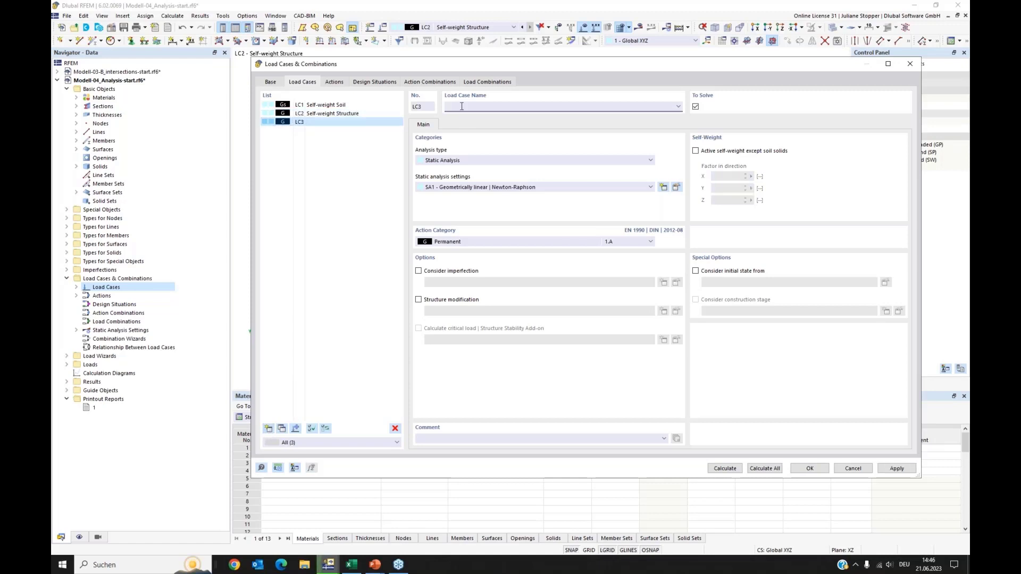
text(Dead Load new building)
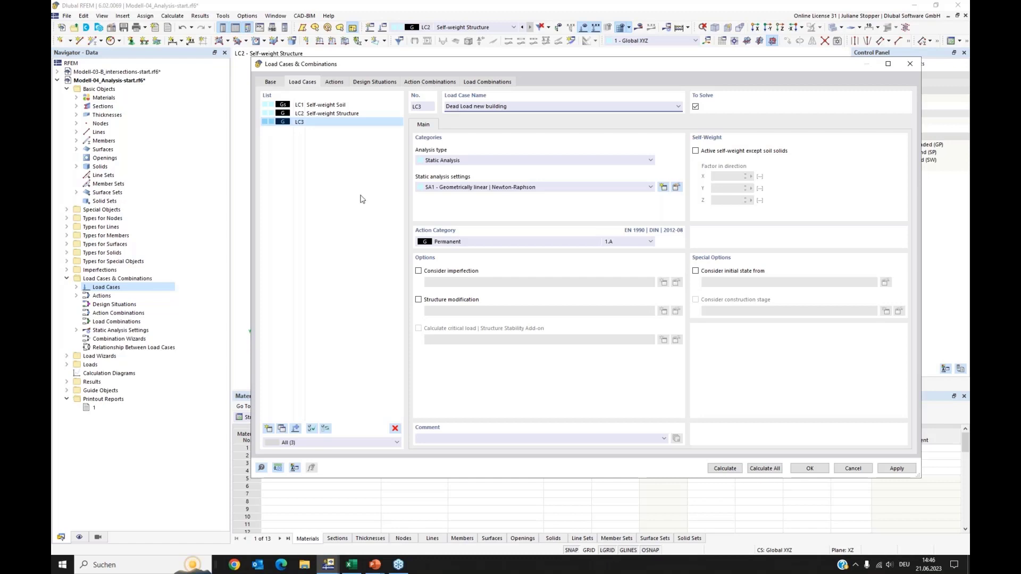
click(337, 224)
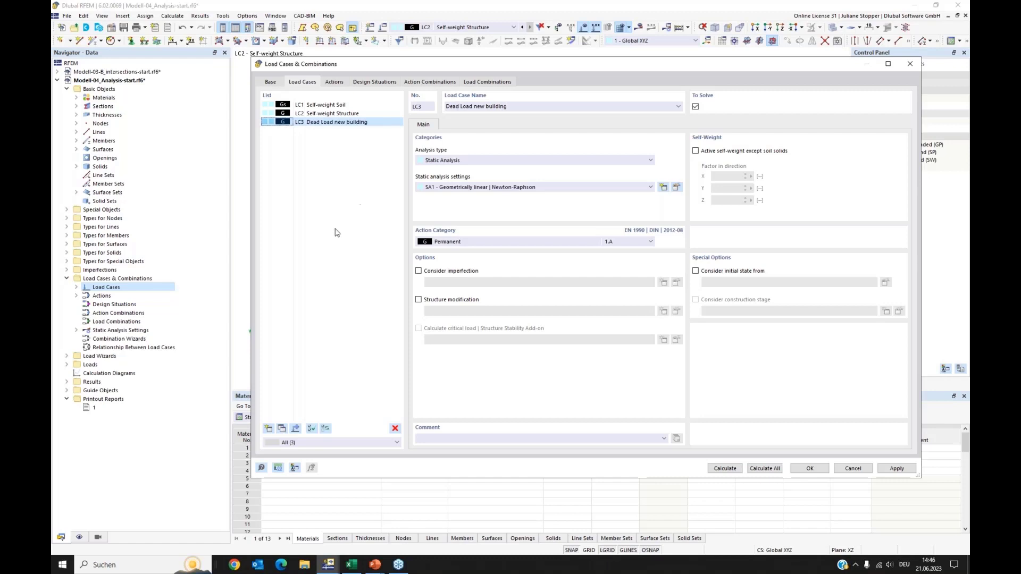
Add a load case named "Live Load" with action category "Imposed loads - category A: domestic, residential areas", and apply the load cases
click(269, 428)
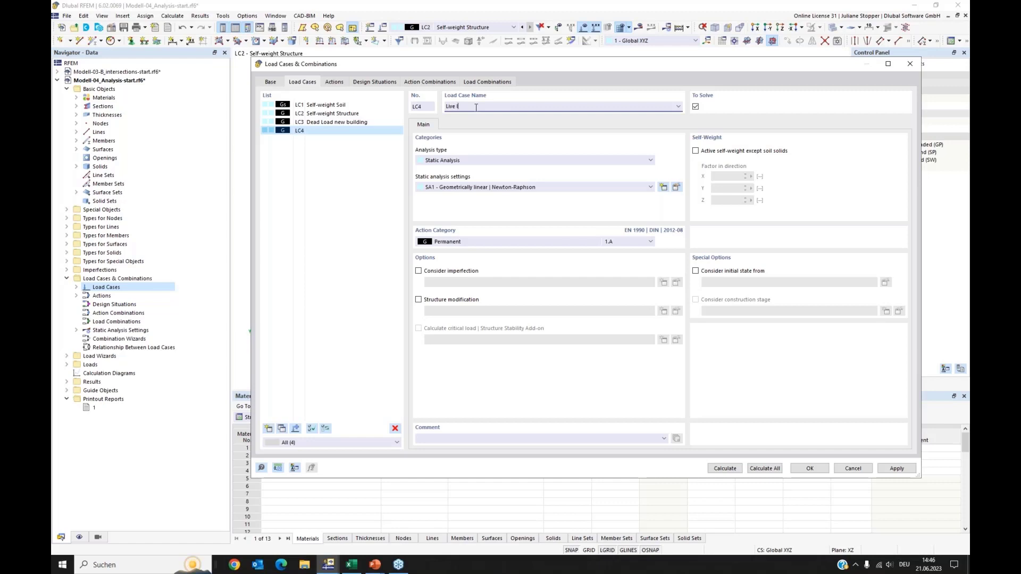
scroll(476, 107, up, 1)
click(679, 106)
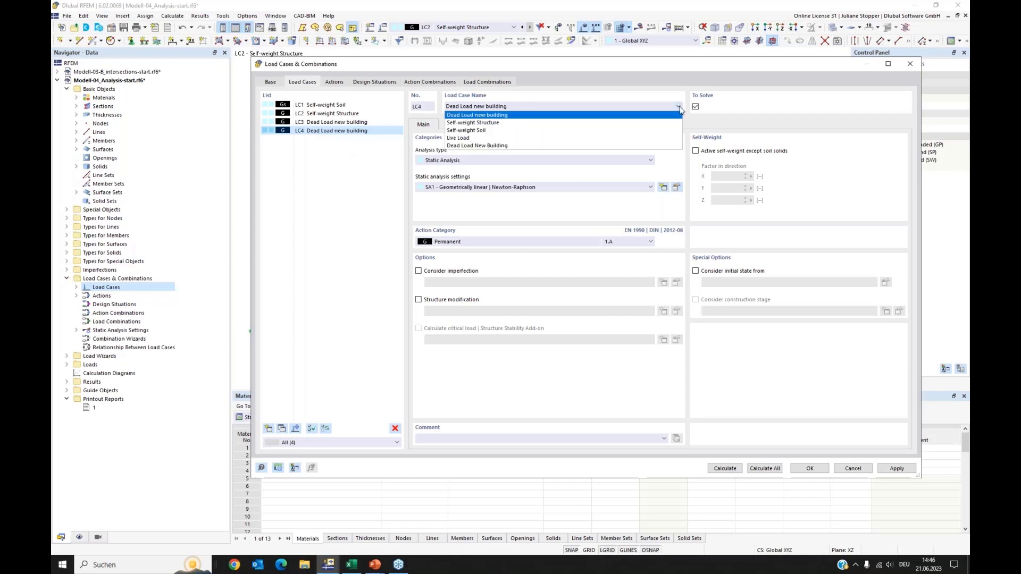
click(463, 137)
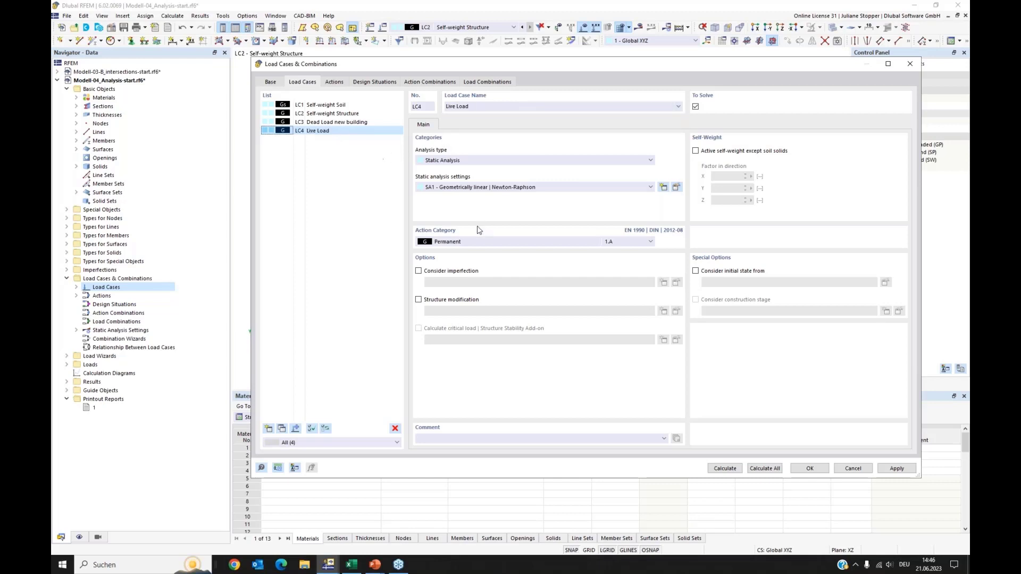
click(481, 244)
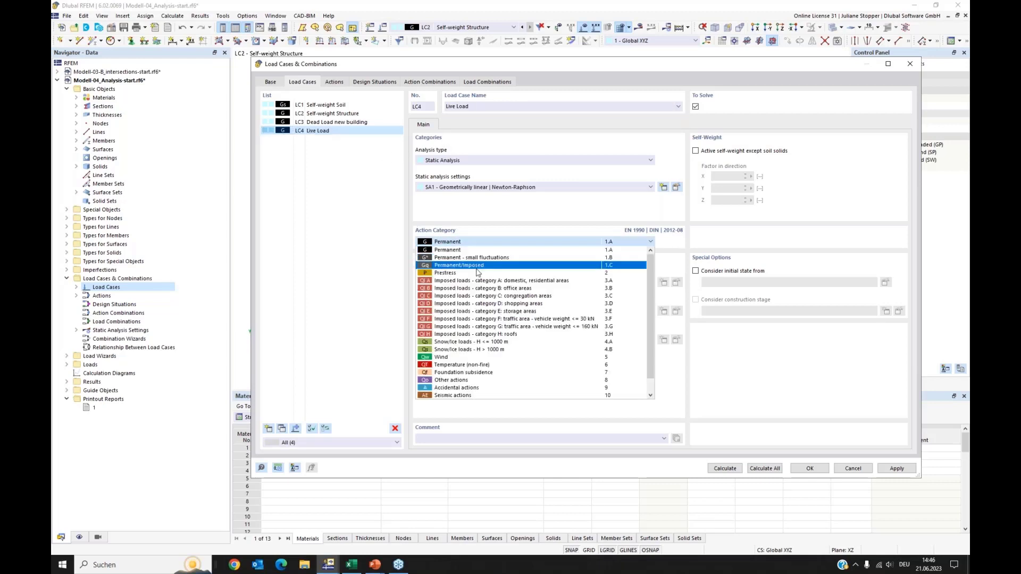
click(466, 281)
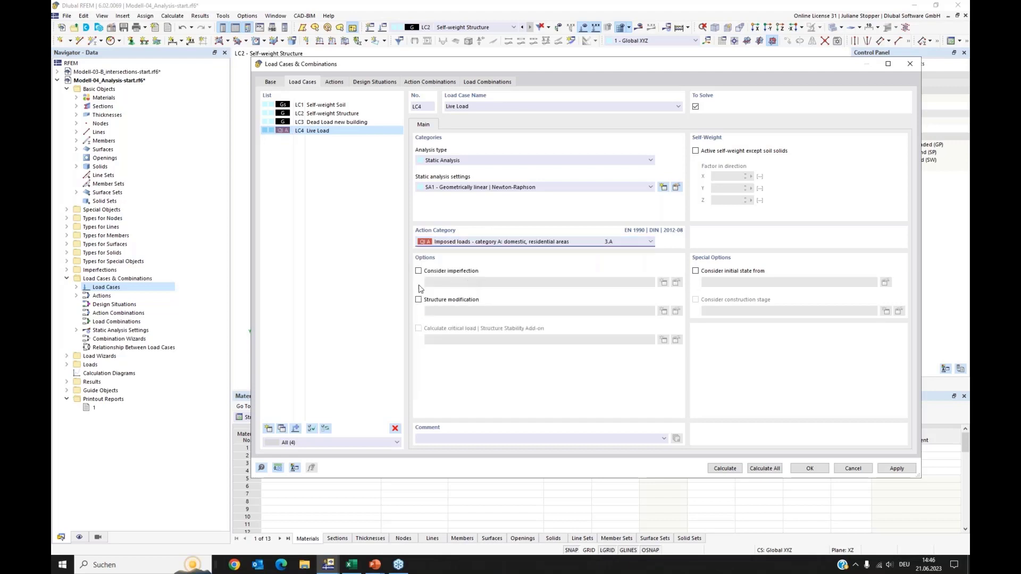
click(896, 470)
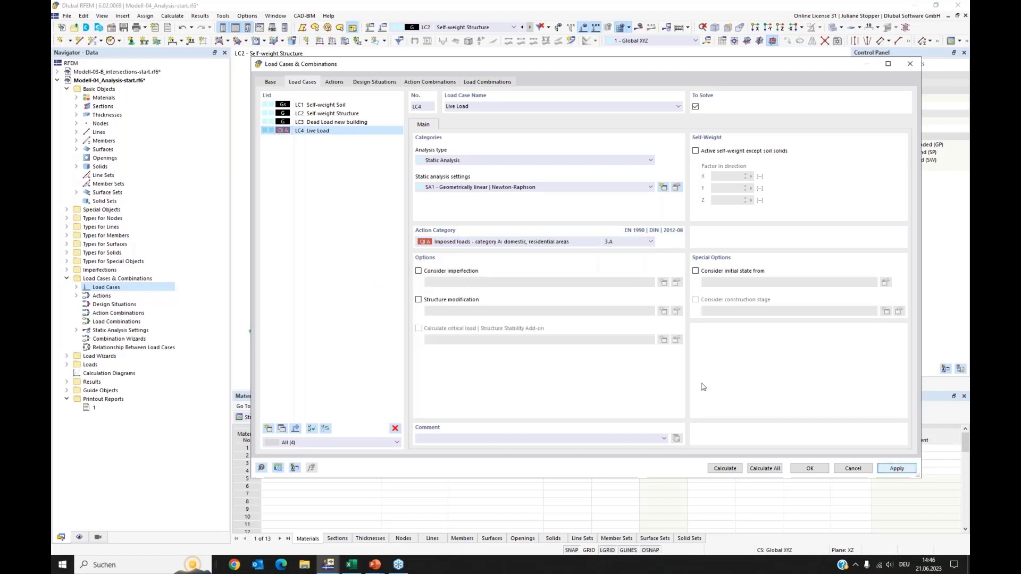
Review the actions, and create a design situation of type "SLS - Characteristic"
click(335, 82)
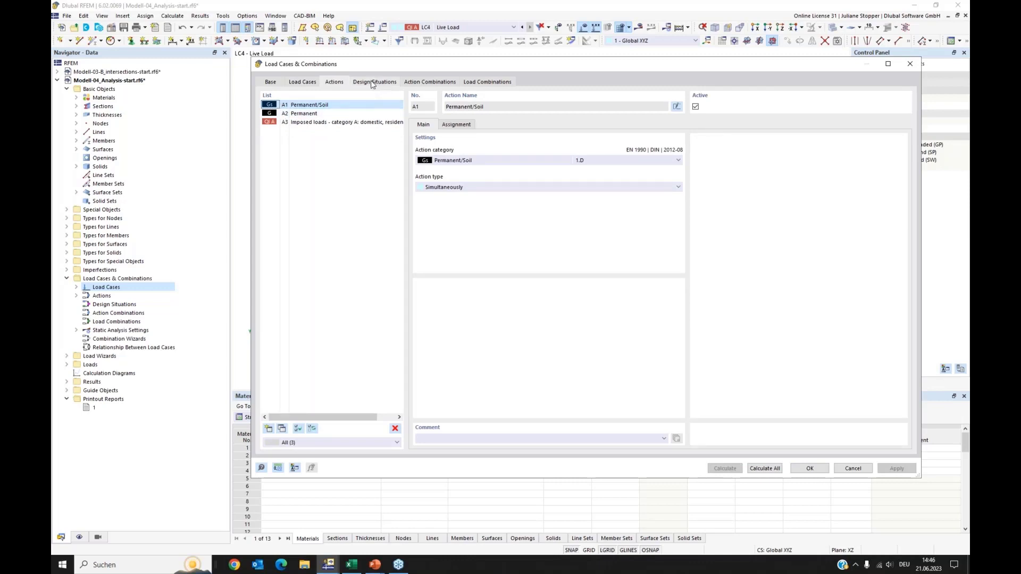
click(353, 84)
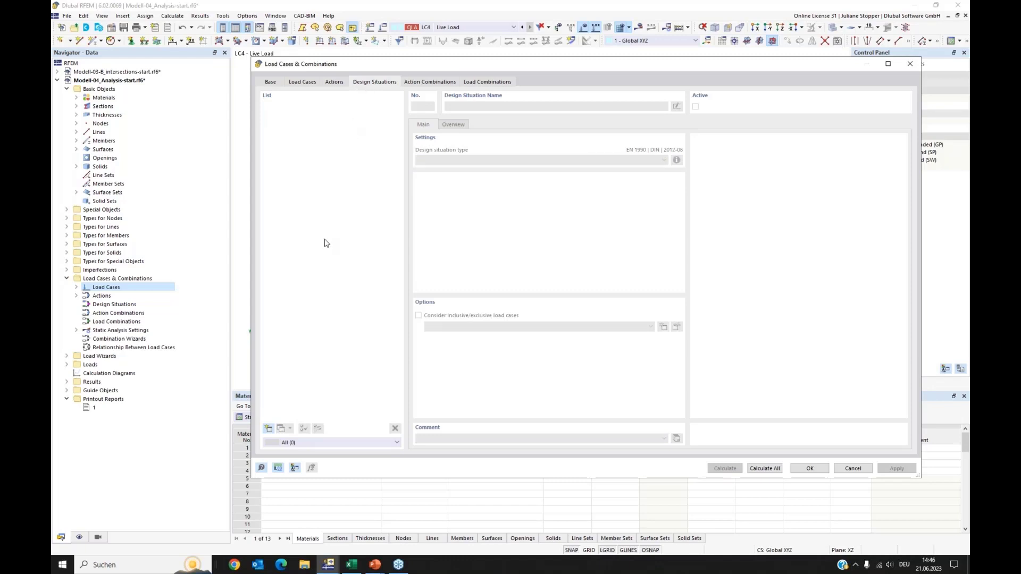
click(268, 428)
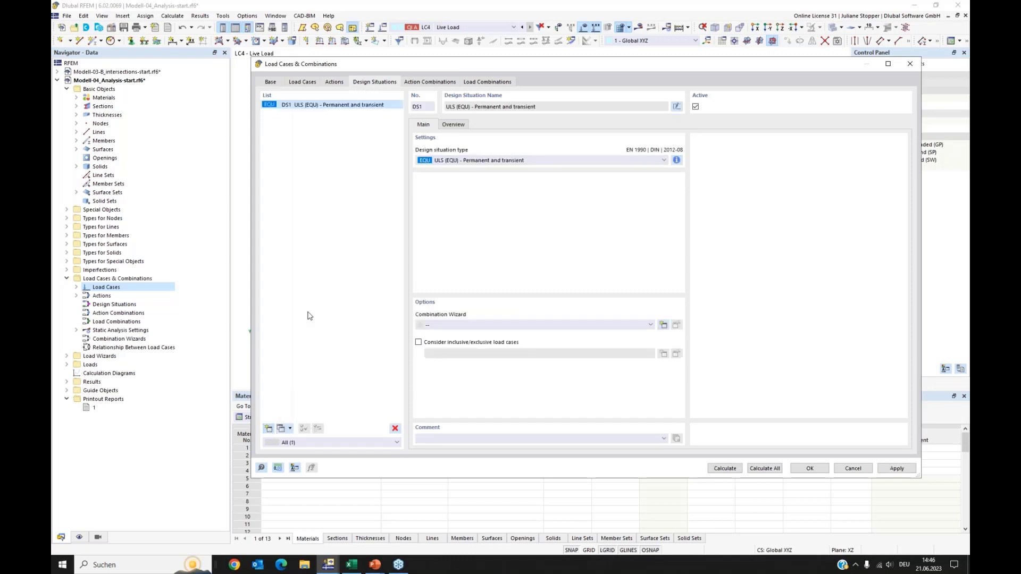
click(552, 162)
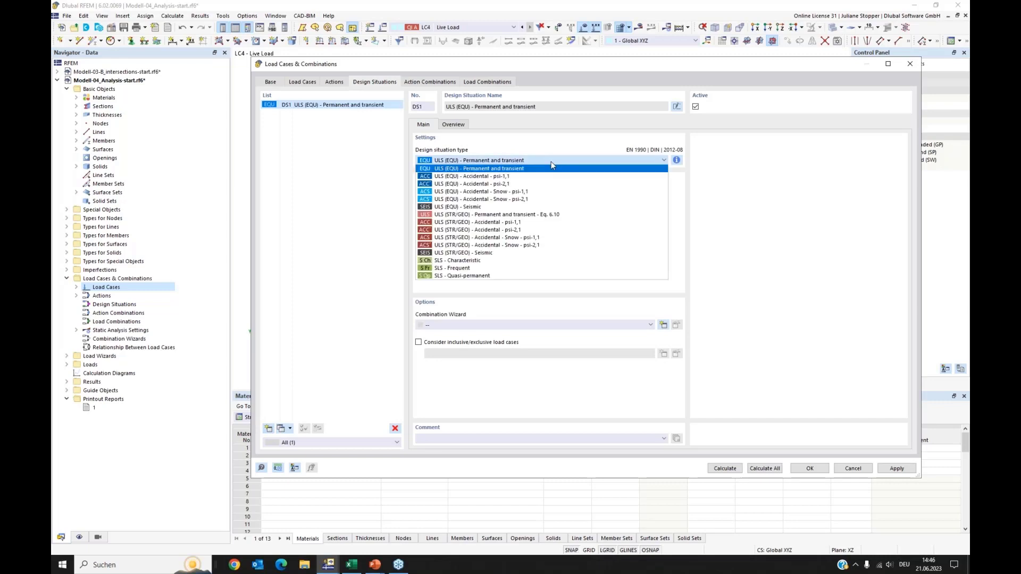
click(451, 261)
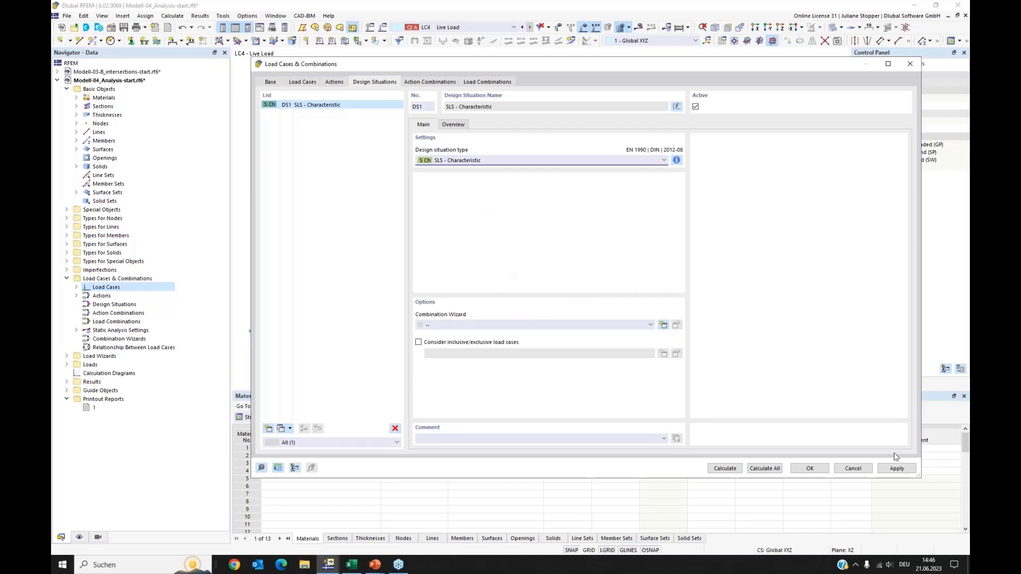
click(899, 471)
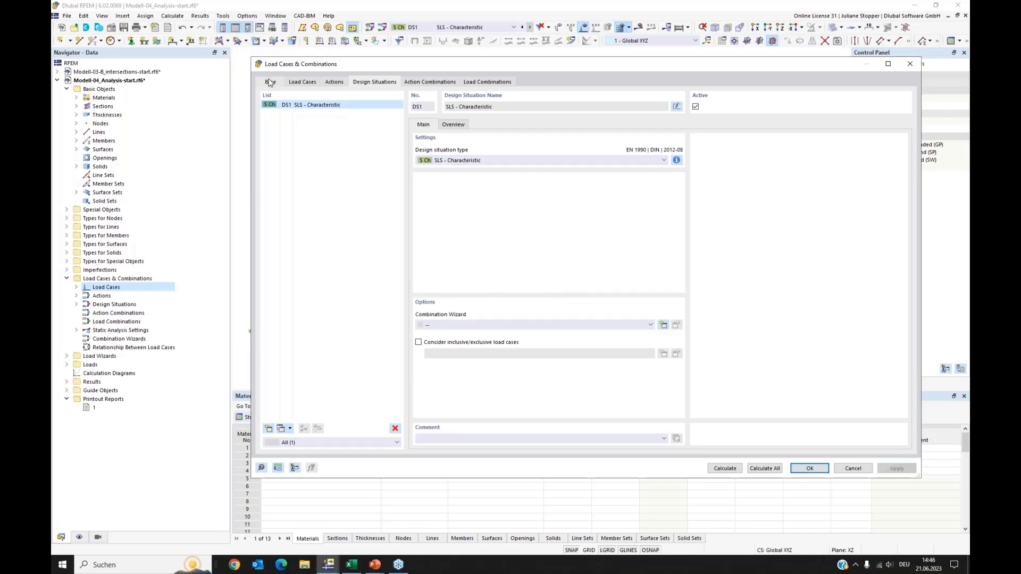
Create a combination wizard for the SLS - Characteristic design situation that generates load combinations with SA1, and display the generated load combinations
click(269, 82)
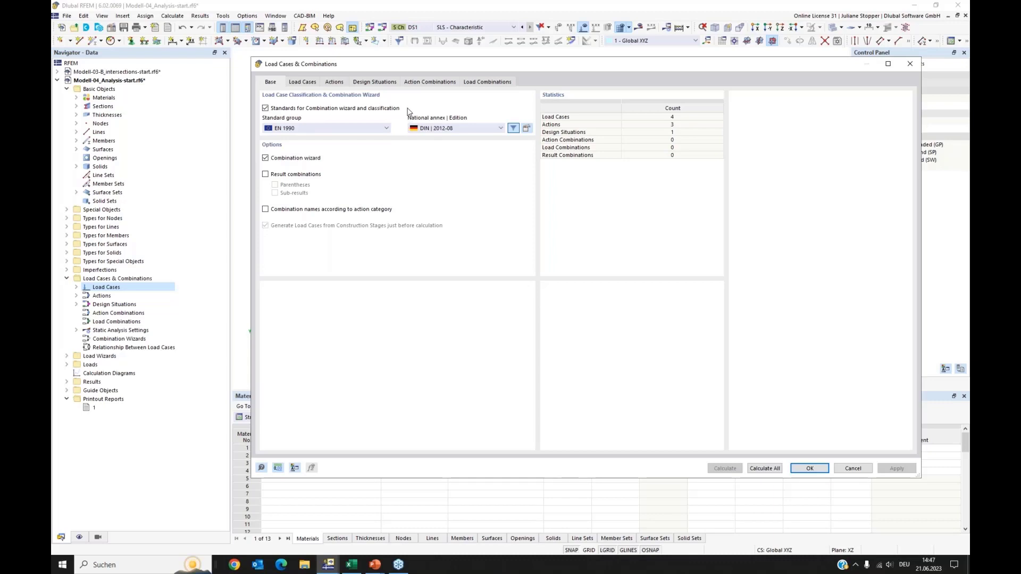
click(381, 83)
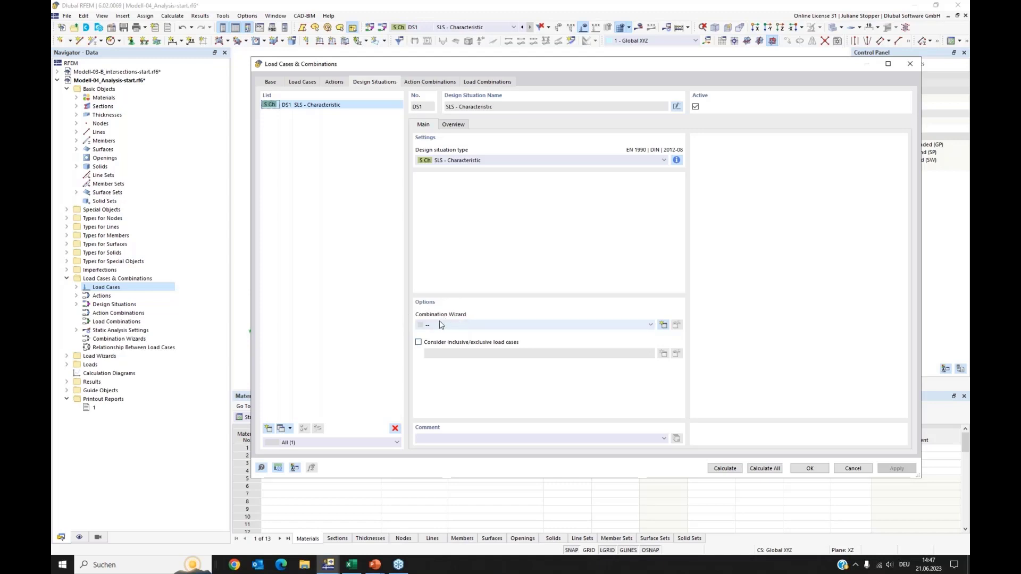
click(664, 325)
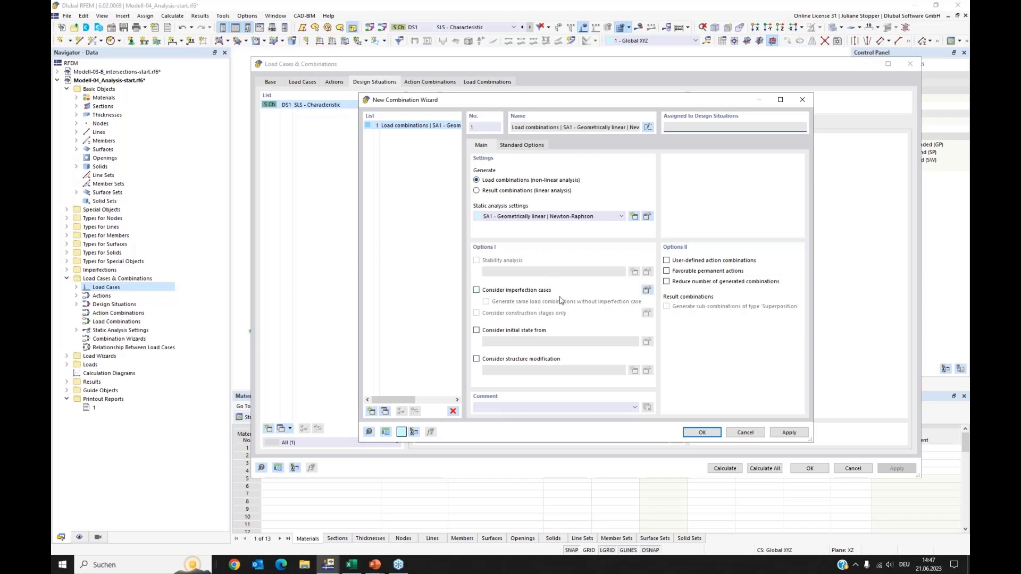
click(702, 432)
click(419, 81)
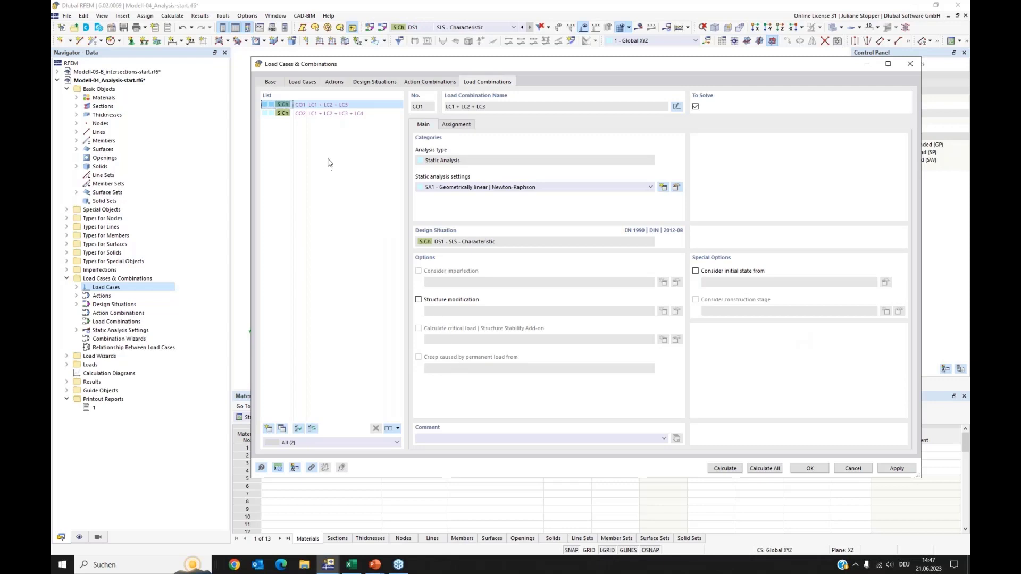
Add a load combination for the SLS - Characteristic design situation containing LC1 Self-weight Soil and LC2 Self-weight Structure
click(268, 429)
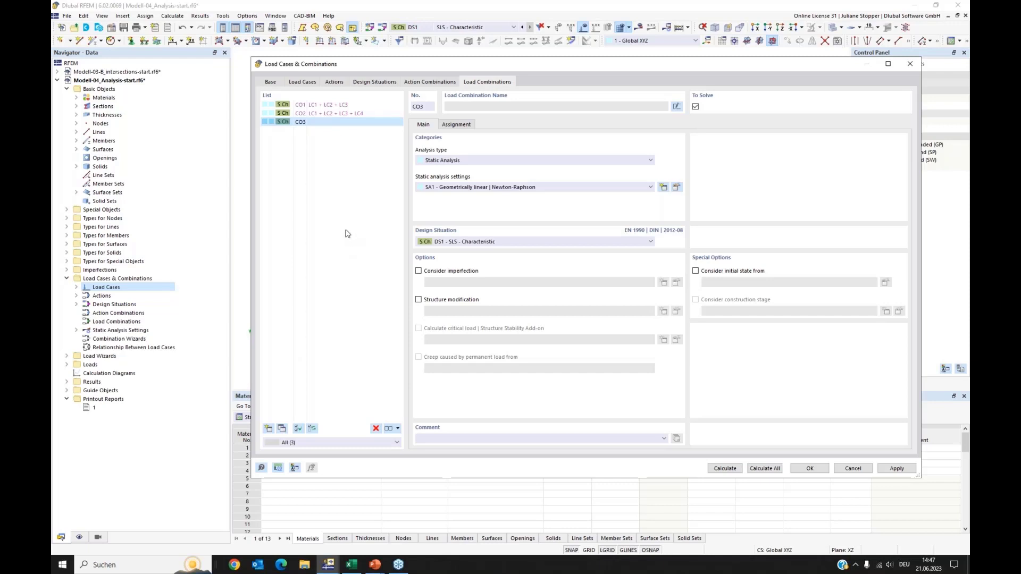
click(460, 125)
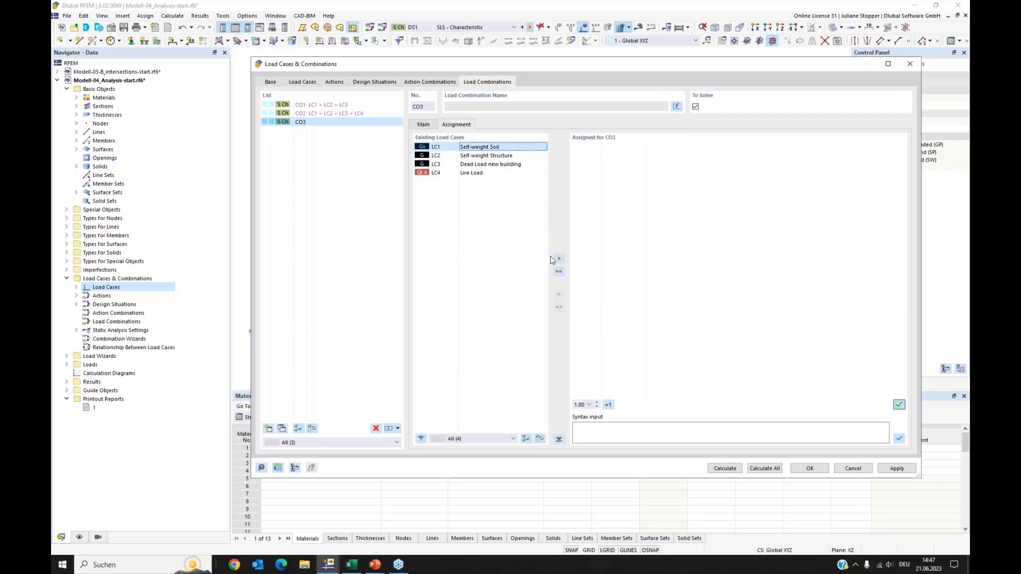
click(558, 259)
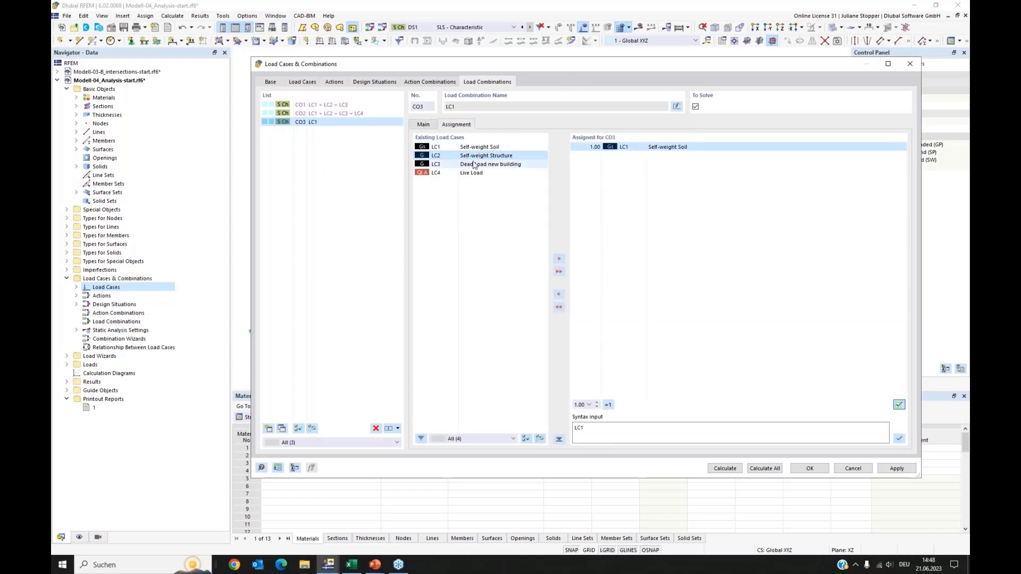
click(559, 259)
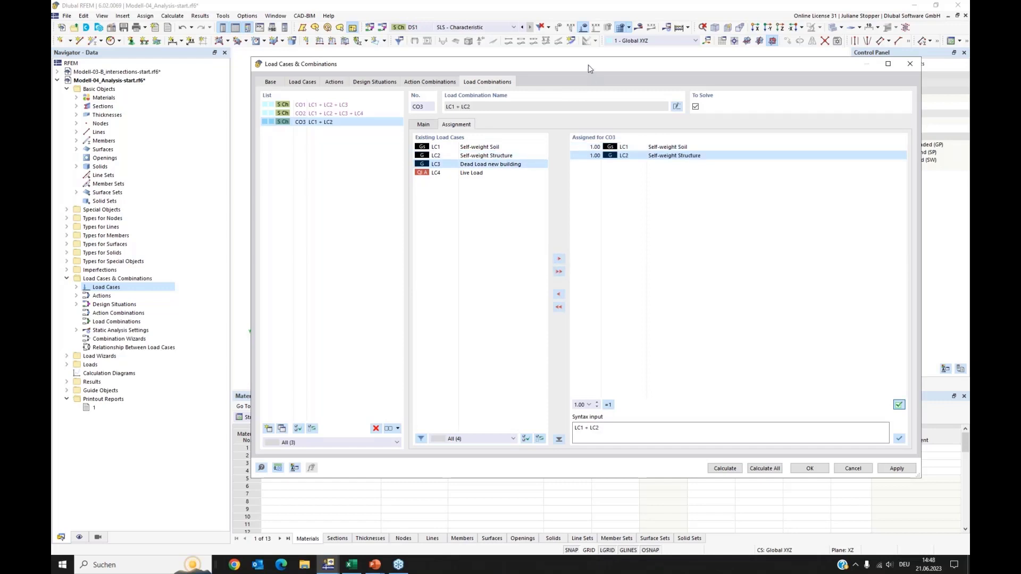
drag(588, 69, 605, 271)
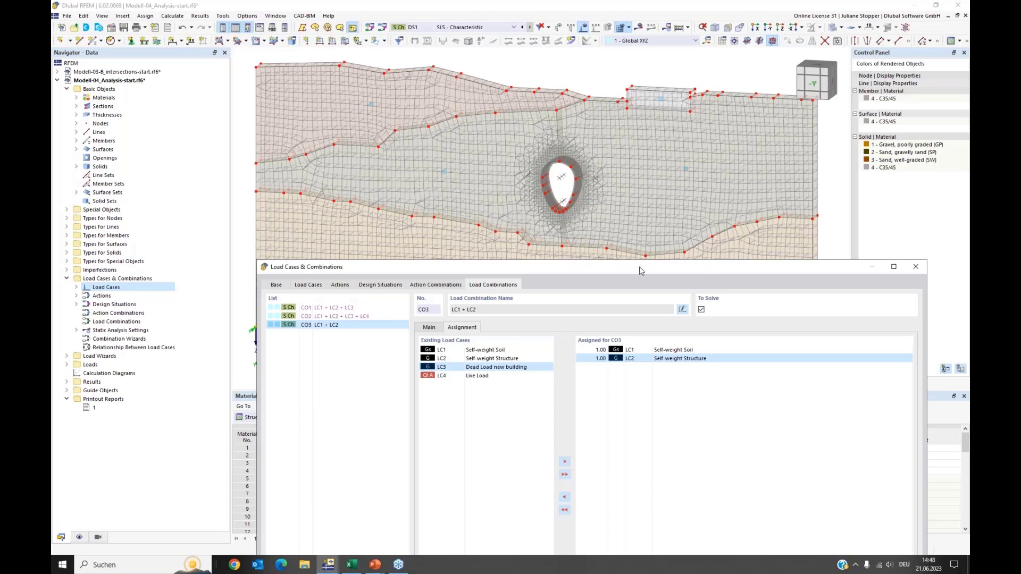
drag(642, 268, 649, 189)
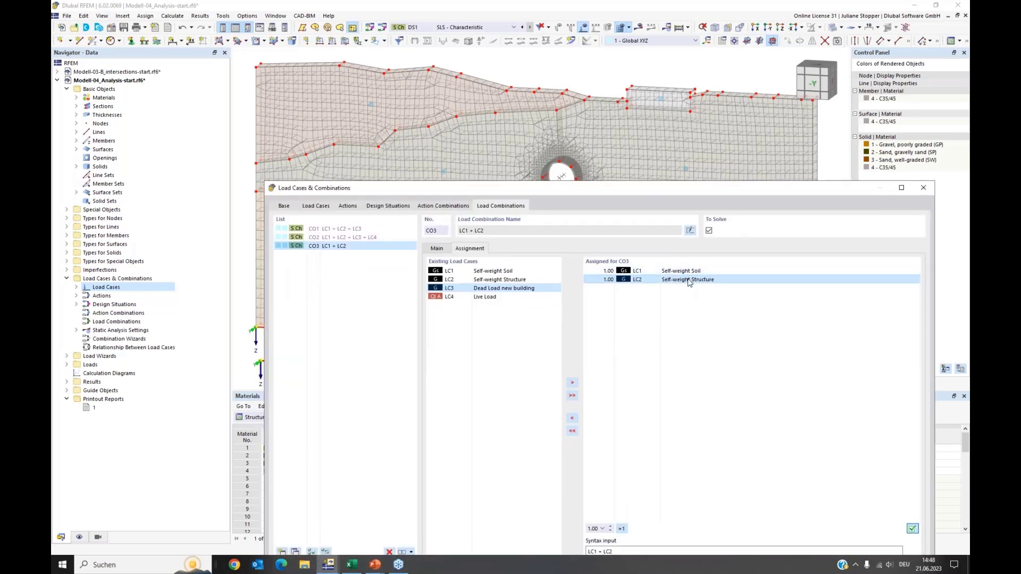
Enable a structure modification for load combination CO3, commented "Deactivation of the new building", with object deactivation switched on
click(437, 248)
drag(569, 188, 578, 150)
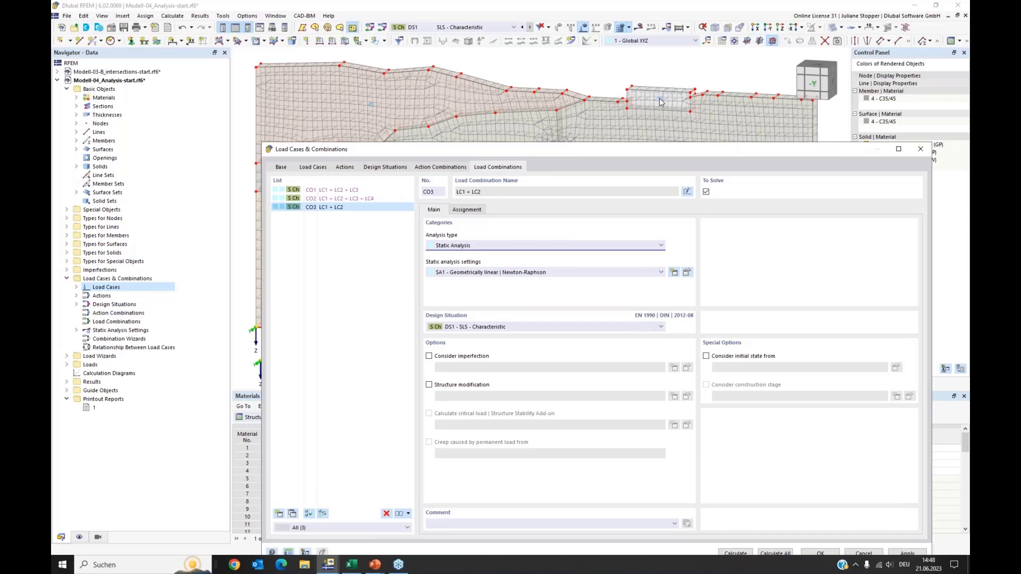
click(468, 210)
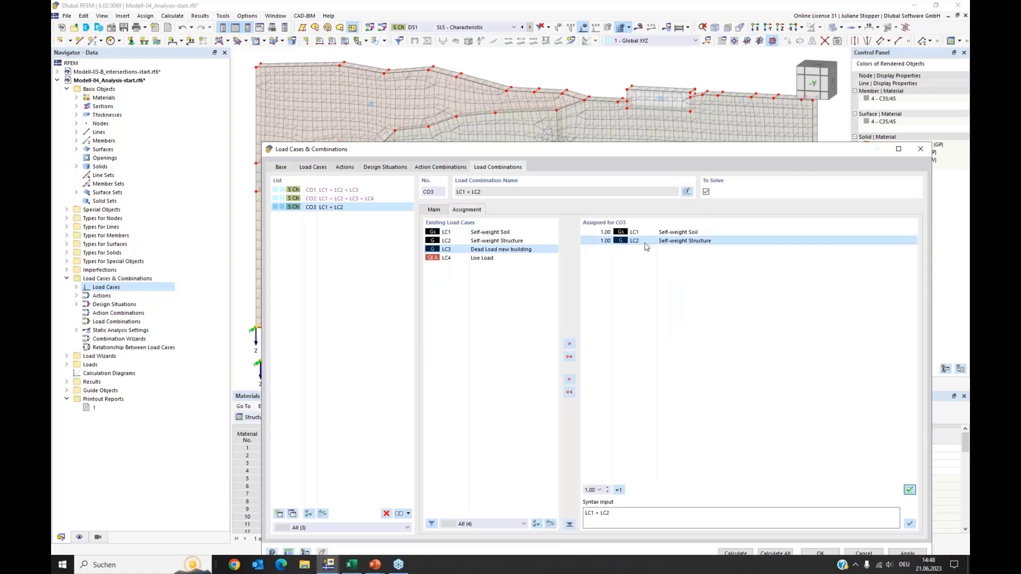
click(434, 212)
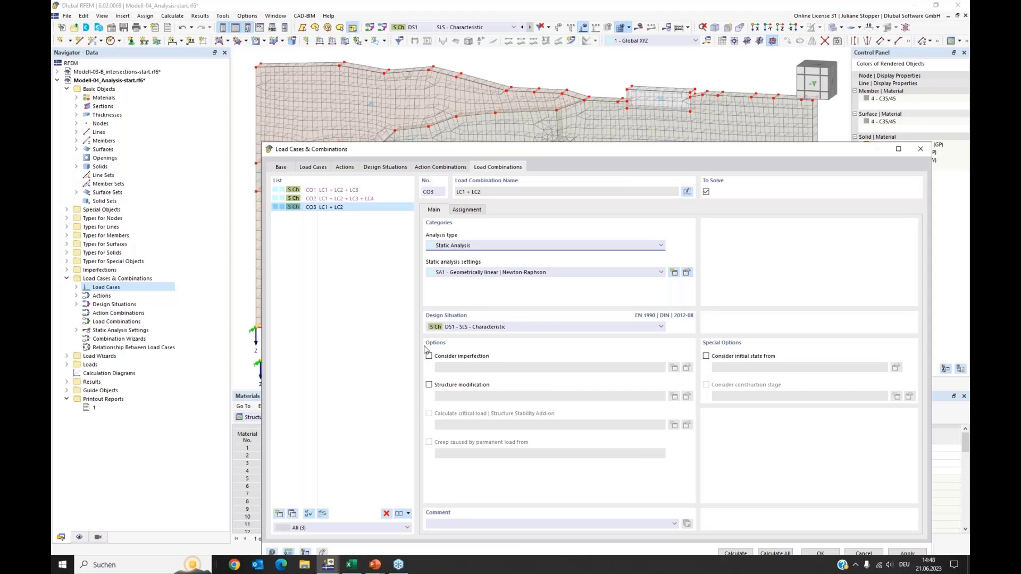
click(429, 385)
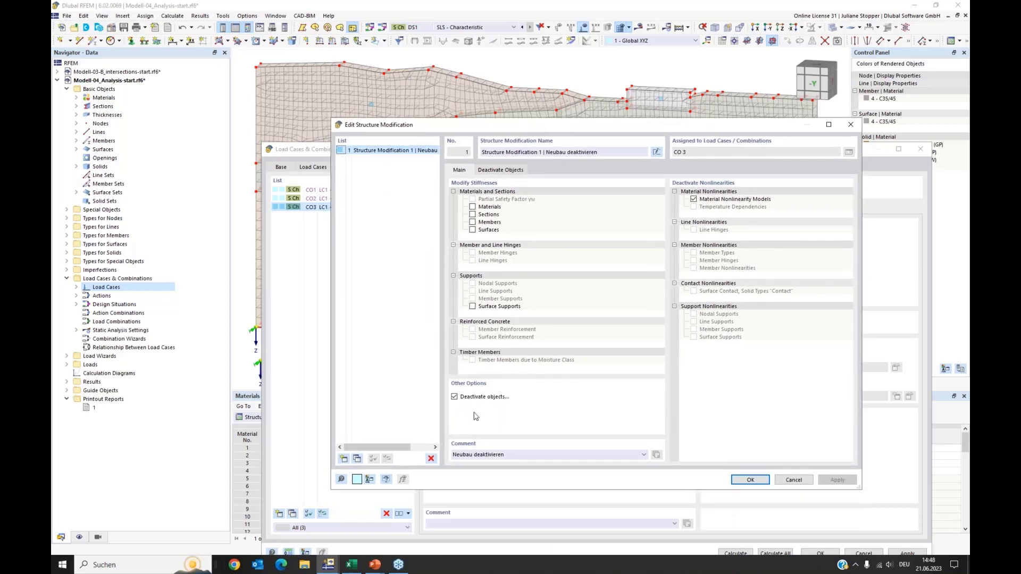
drag(514, 455, 452, 455)
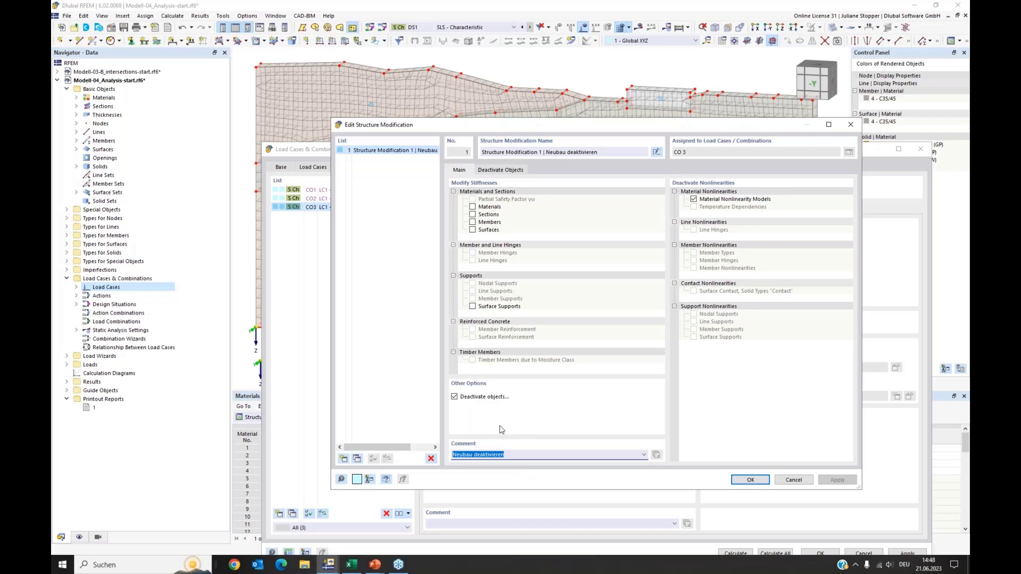
text(ding)
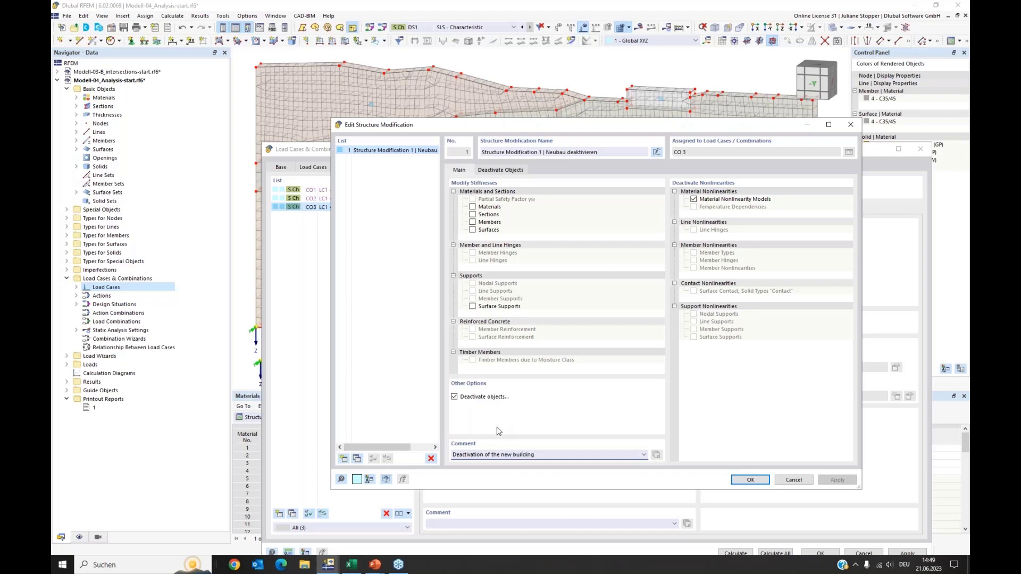
click(455, 397)
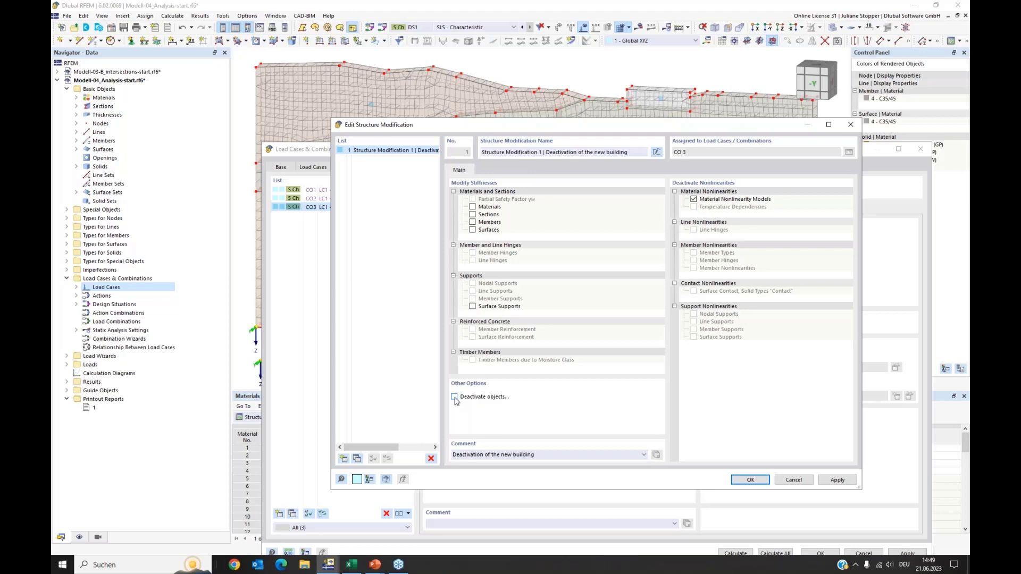
click(455, 397)
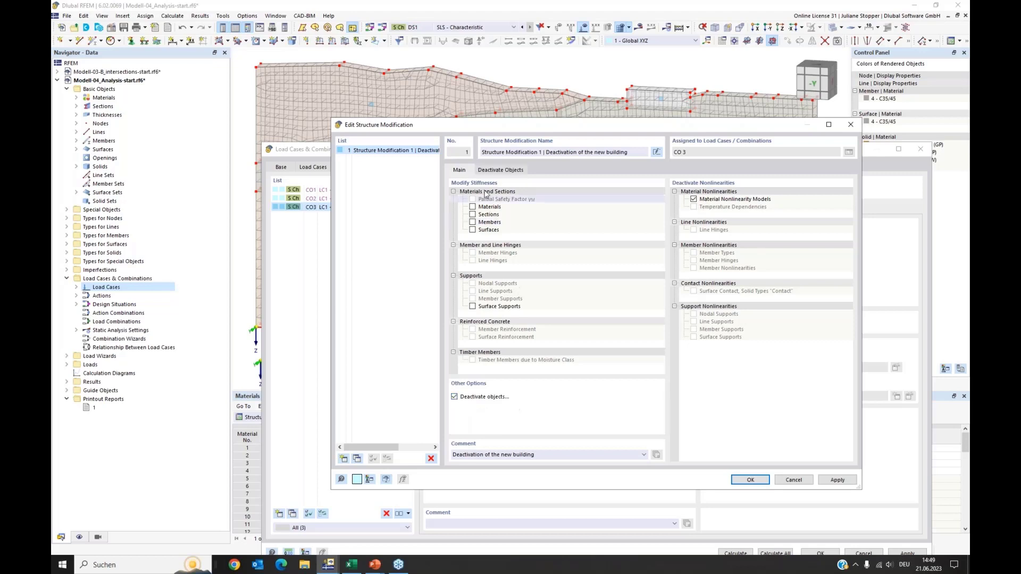
Use solid No. 6 in object selection "OS3 - Volumenkörper Neubau" for the deactivated solids, and confirm the structure modification
click(501, 170)
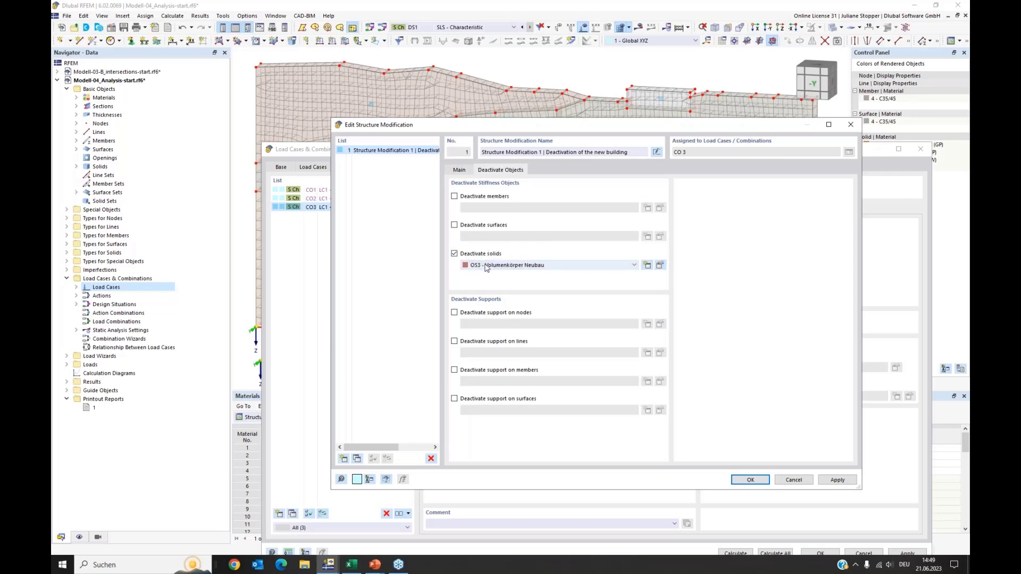
click(660, 265)
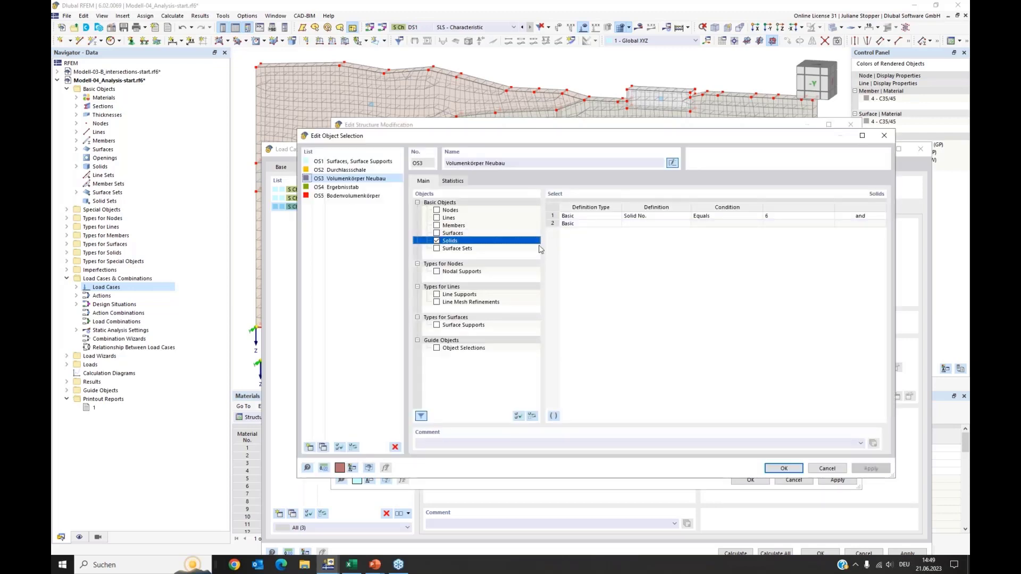
click(797, 216)
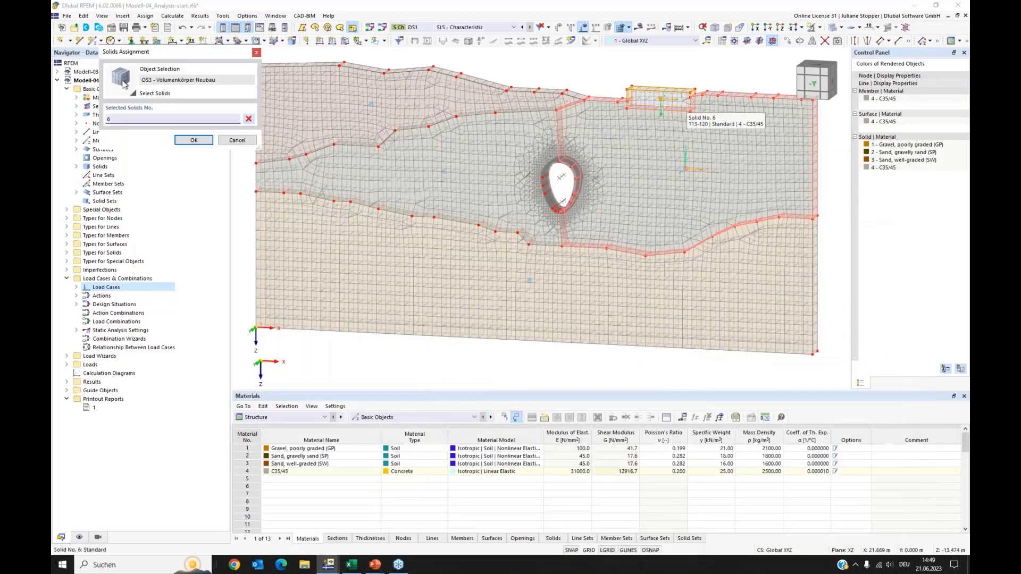
click(660, 99)
click(194, 140)
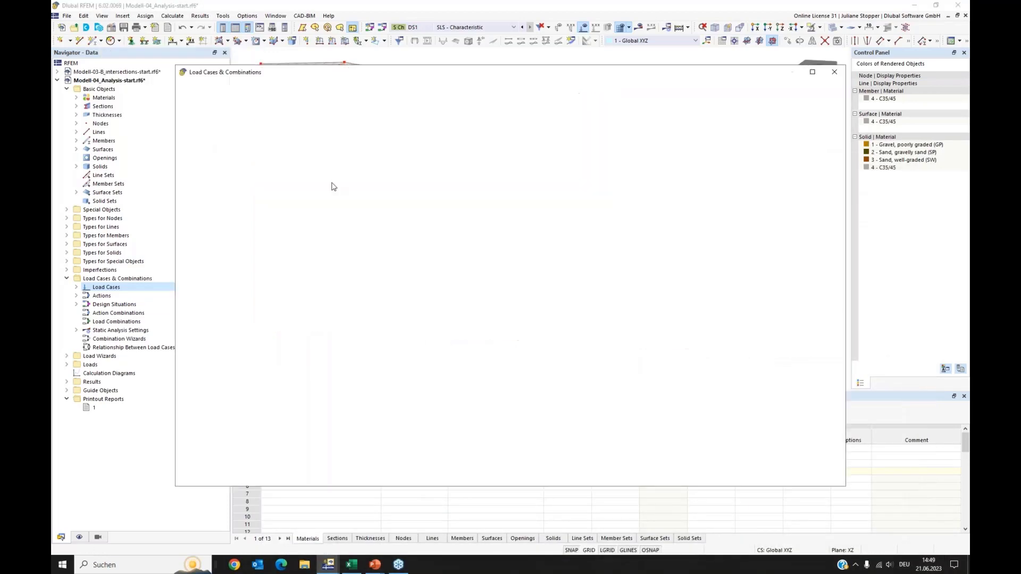
click(685, 444)
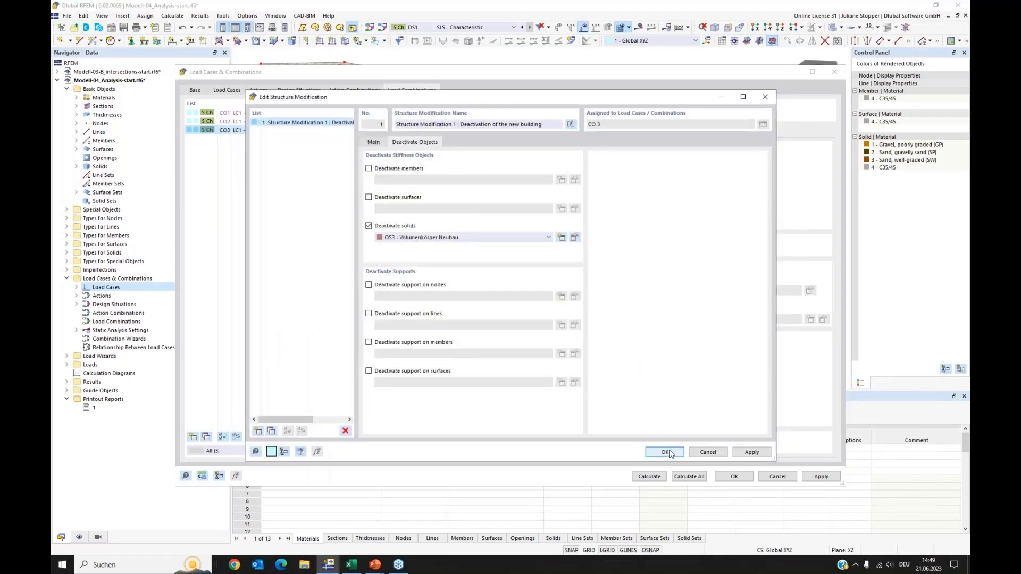
click(665, 452)
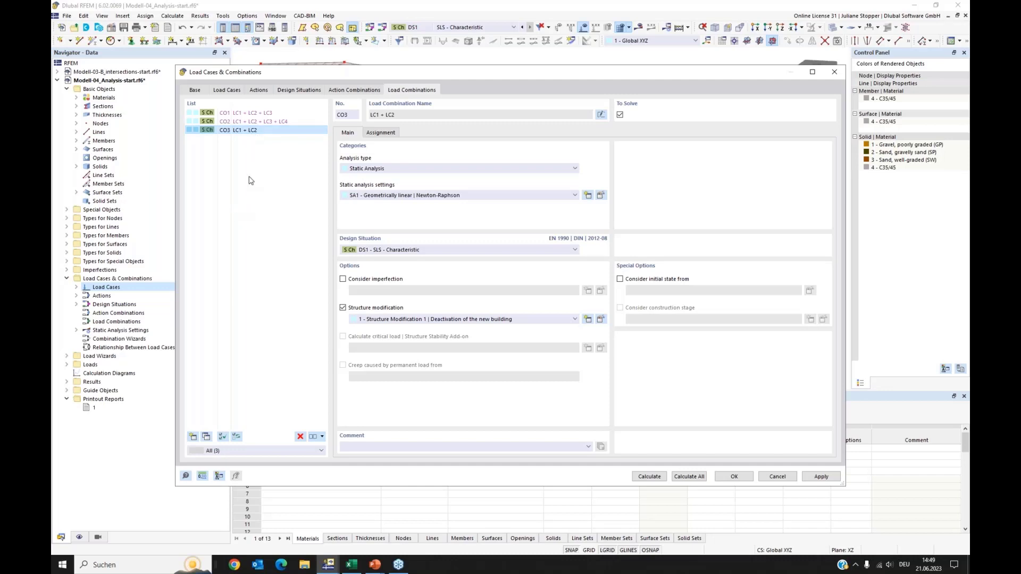
Duplicate load combination CO3 together with its structure modification
click(206, 438)
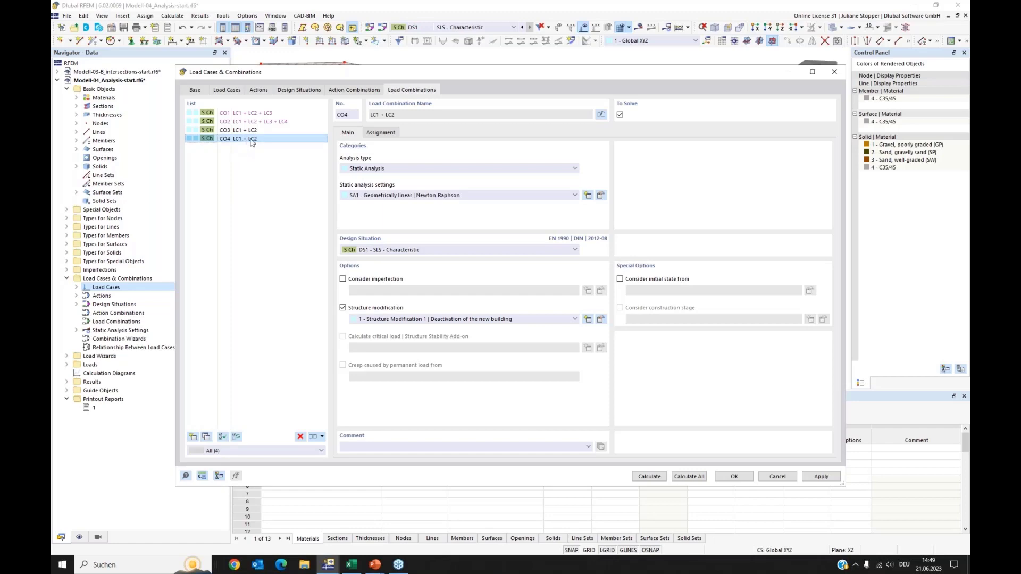
drag(330, 73, 365, 249)
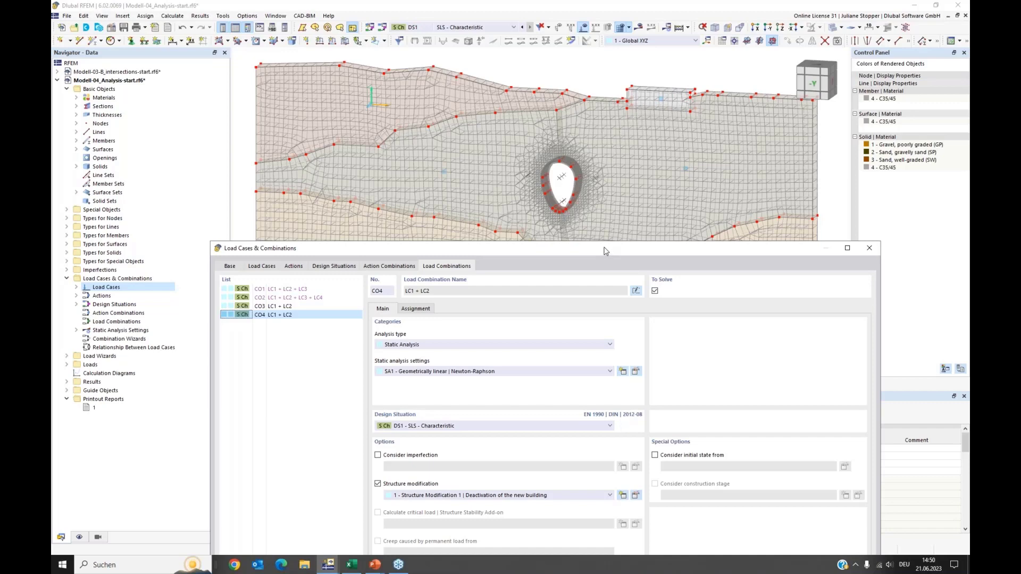
drag(604, 251, 611, 161)
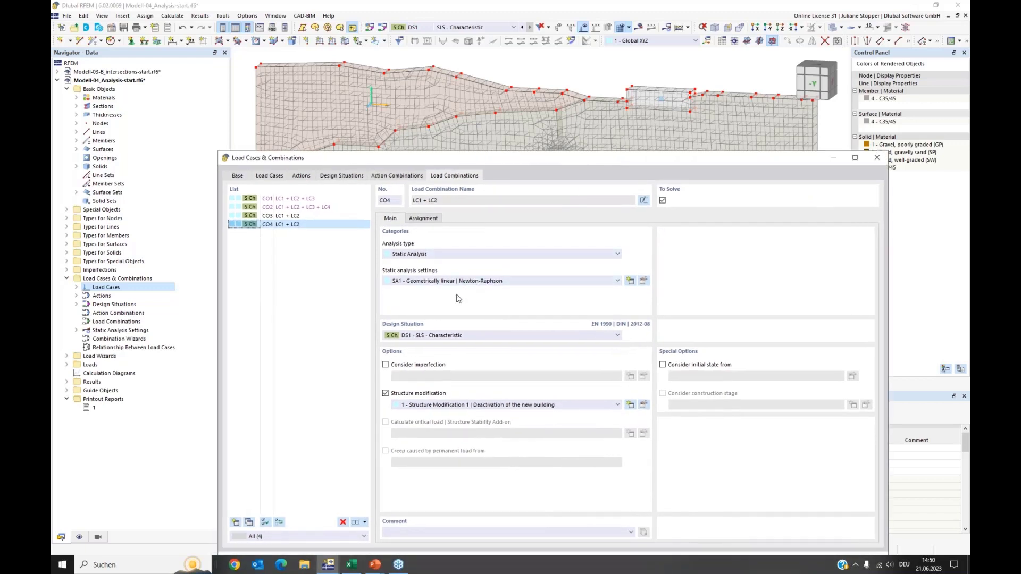
Copy static analysis settings SA1, name the copy "SA1 for undeformed structure", and enable equilibrium for undeformed structure
click(644, 282)
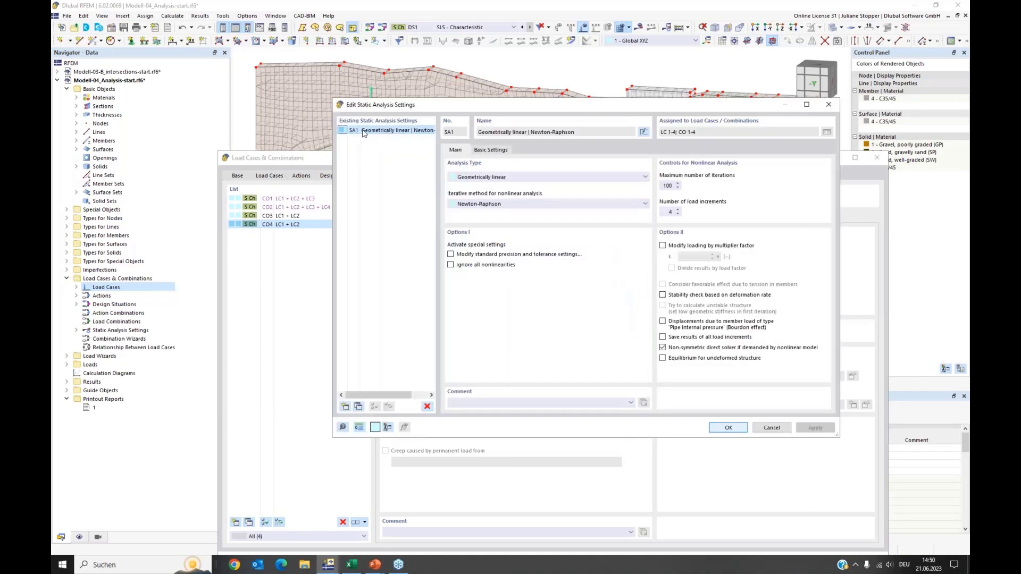
click(358, 407)
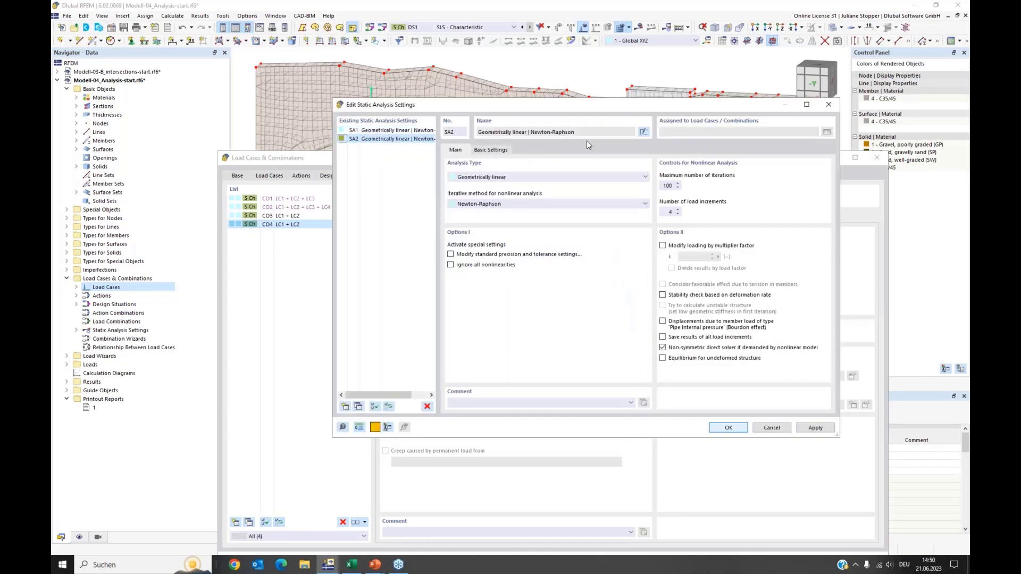
click(644, 132)
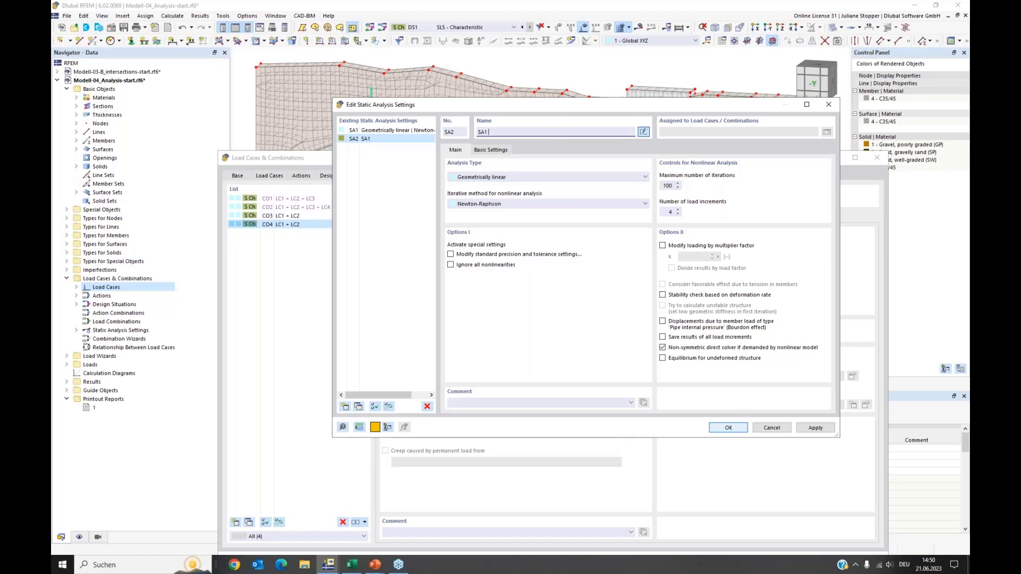
text(SA1 for undeformed structure)
click(663, 359)
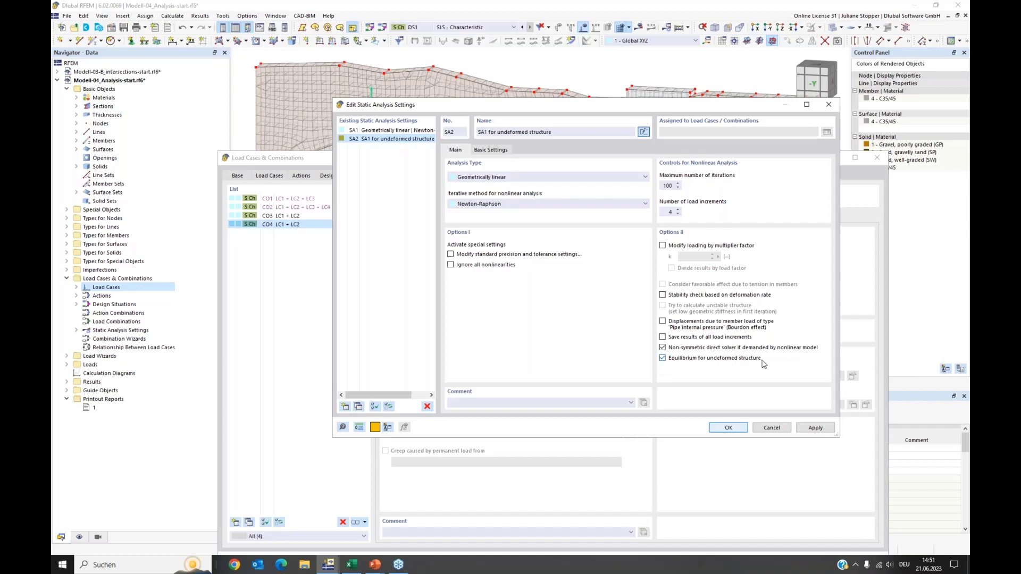
click(730, 429)
Assign the static analysis settings "SA2 - SA1 for undeformed structure" to load combination CO4
click(458, 282)
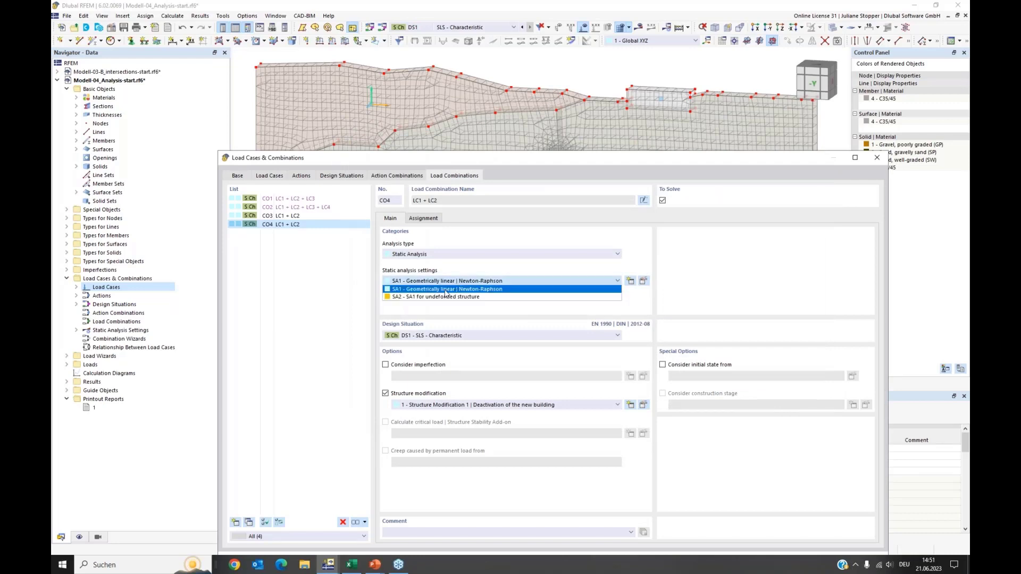
click(446, 296)
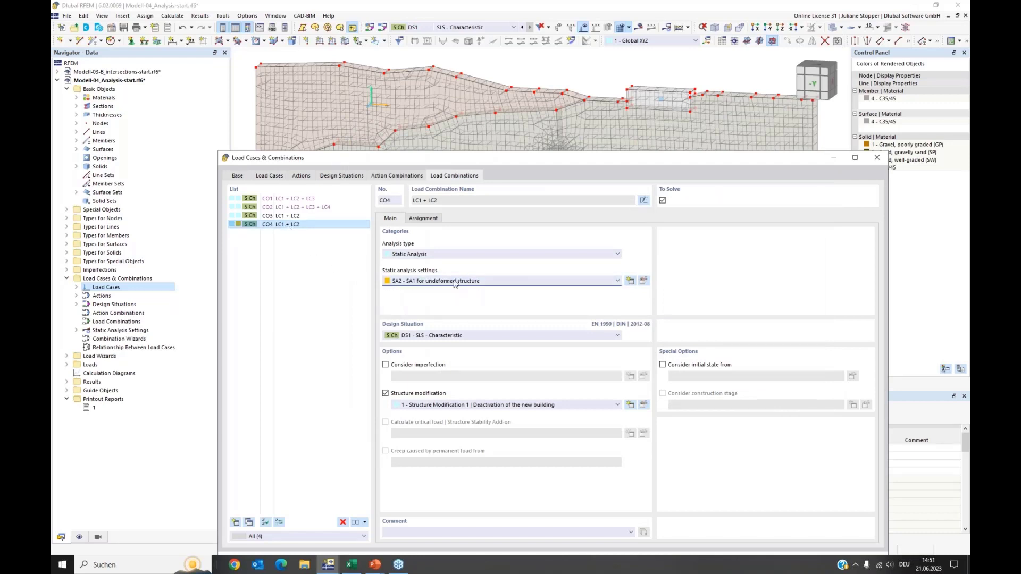
drag(463, 158, 462, 91)
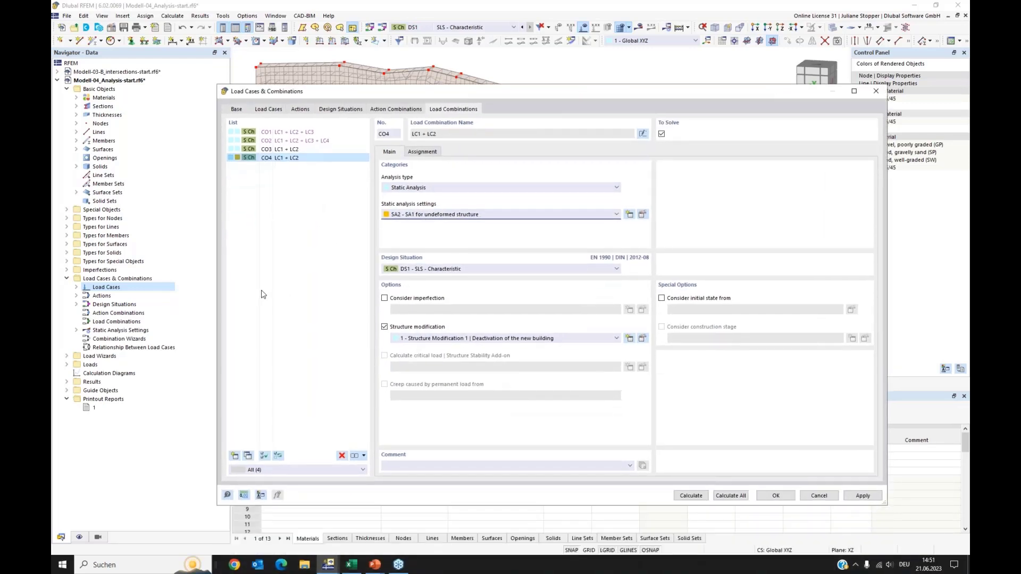
click(263, 294)
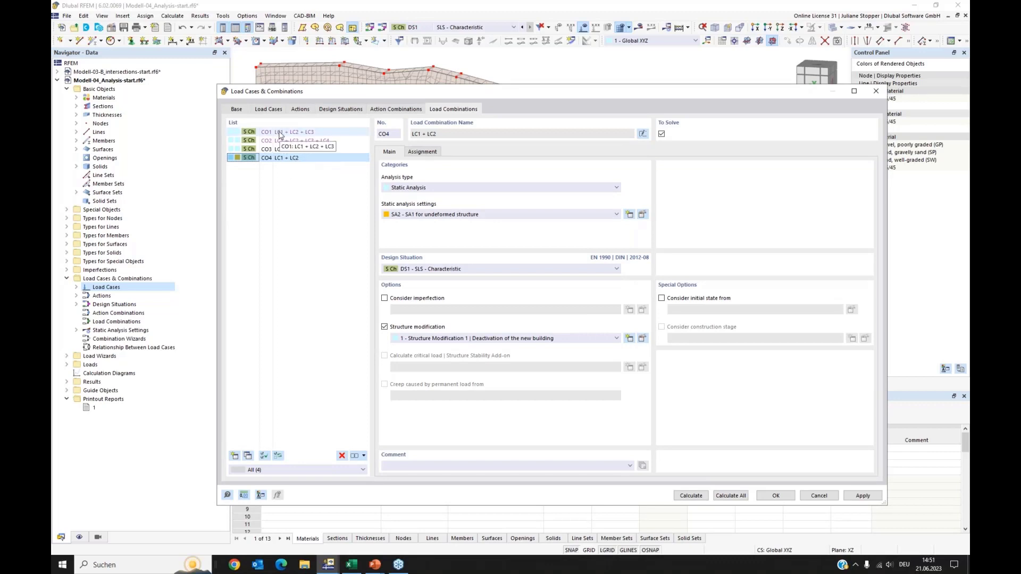
Let load combinations CO1 and CO2 consider the initial state from CO4, and confirm the load cases and combinations
drag(279, 134, 279, 142)
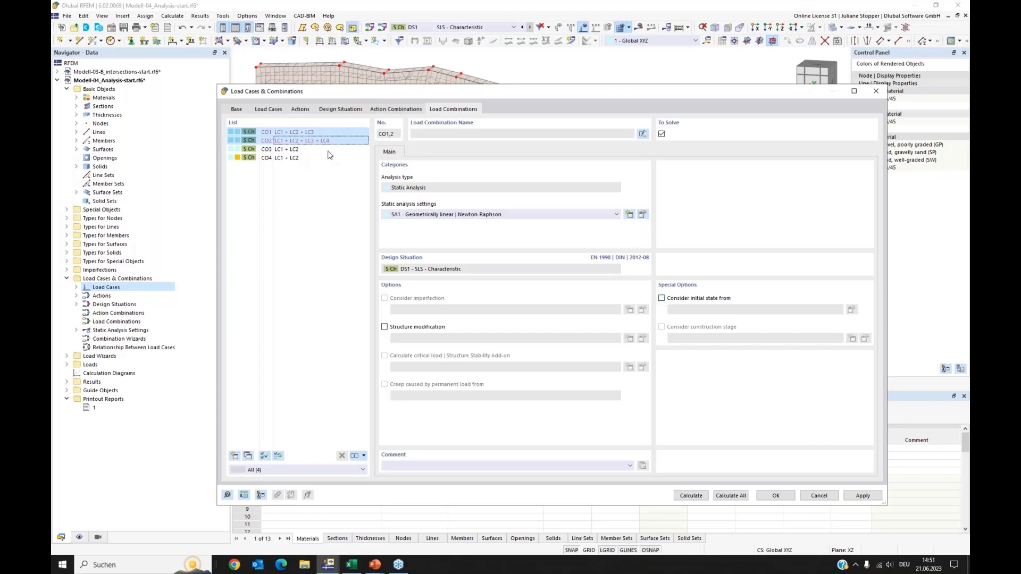
click(661, 298)
click(788, 311)
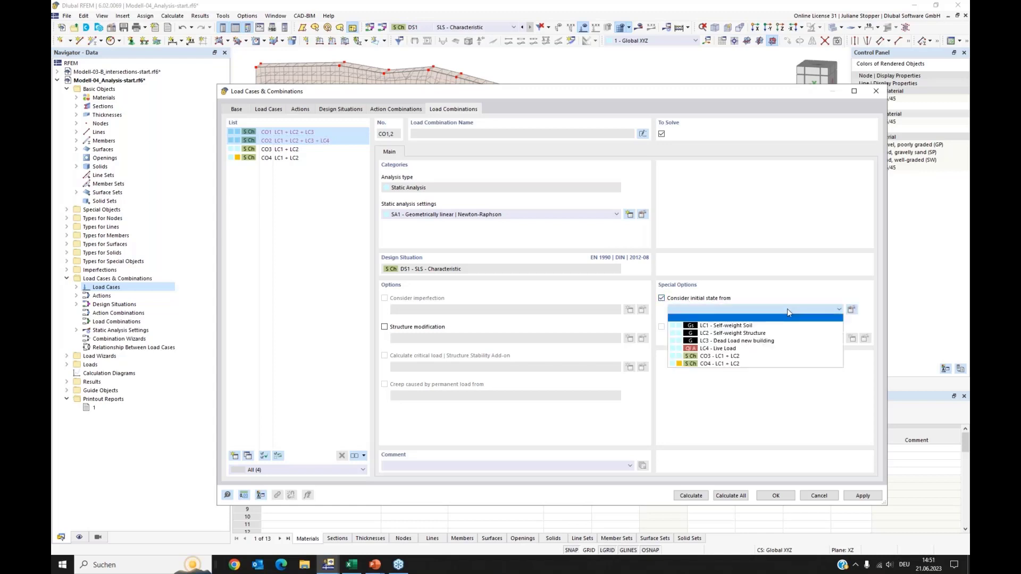
click(716, 365)
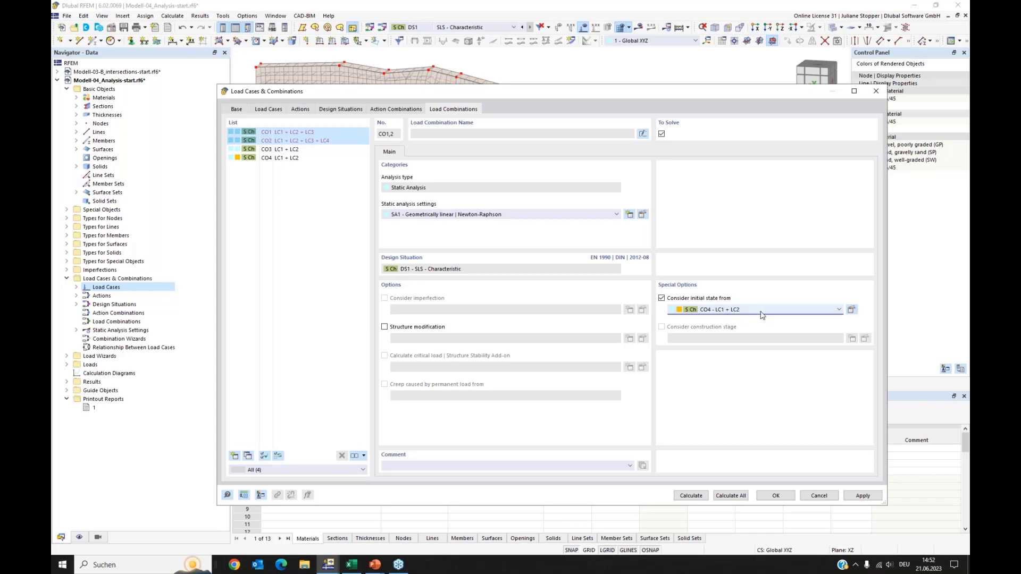
click(776, 496)
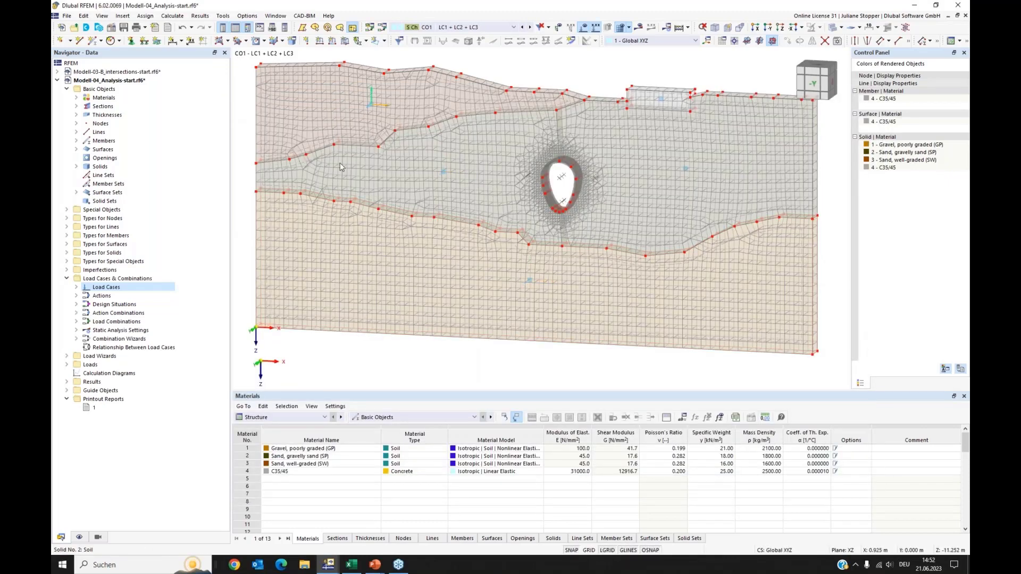
Create a uniform surface load of 100 kN/m² in load case LC3 on the top surface of the foundation block
scroll(335, 175, down, 1)
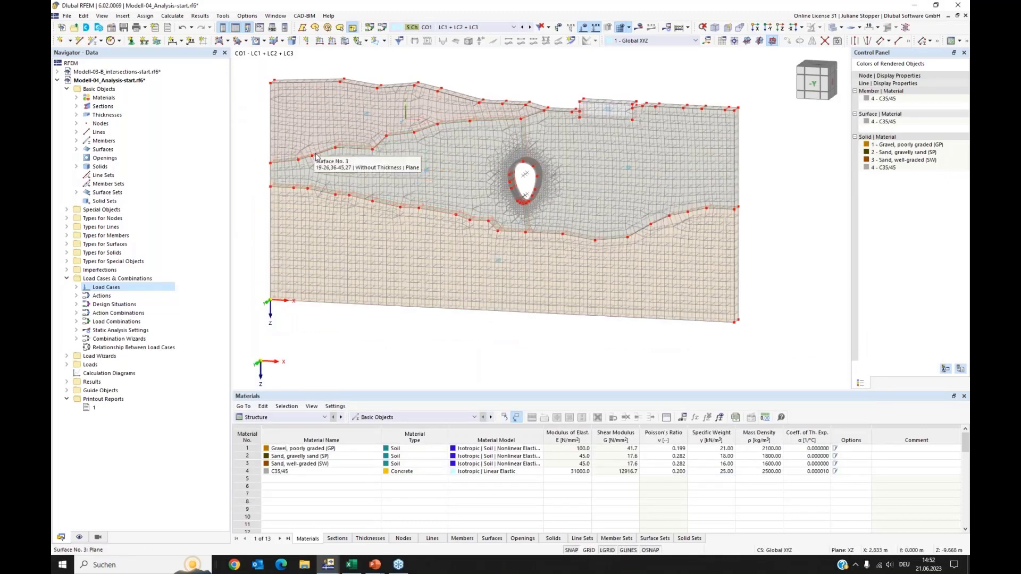
click(66, 365)
click(77, 391)
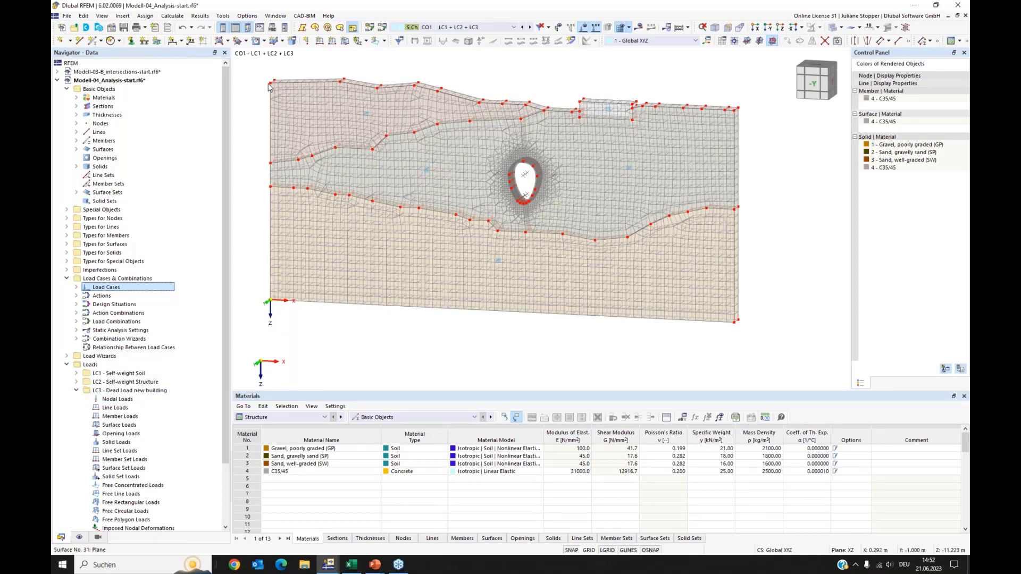
click(345, 41)
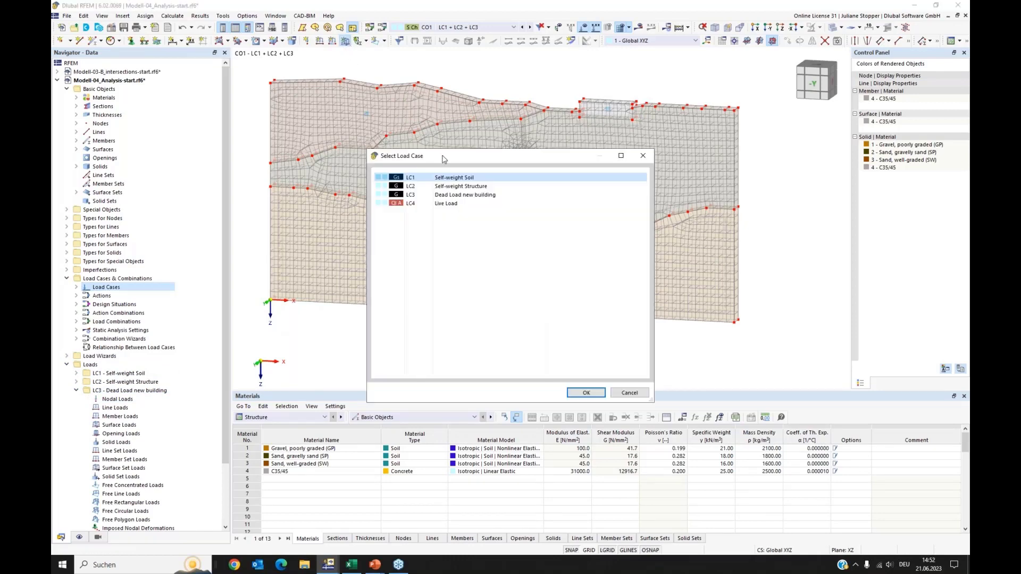
click(460, 195)
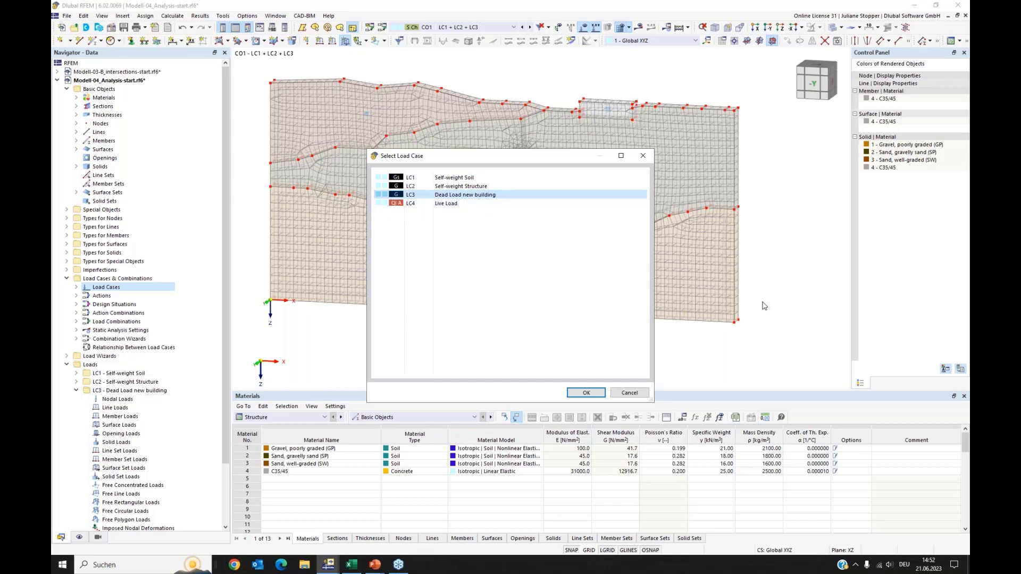
click(585, 393)
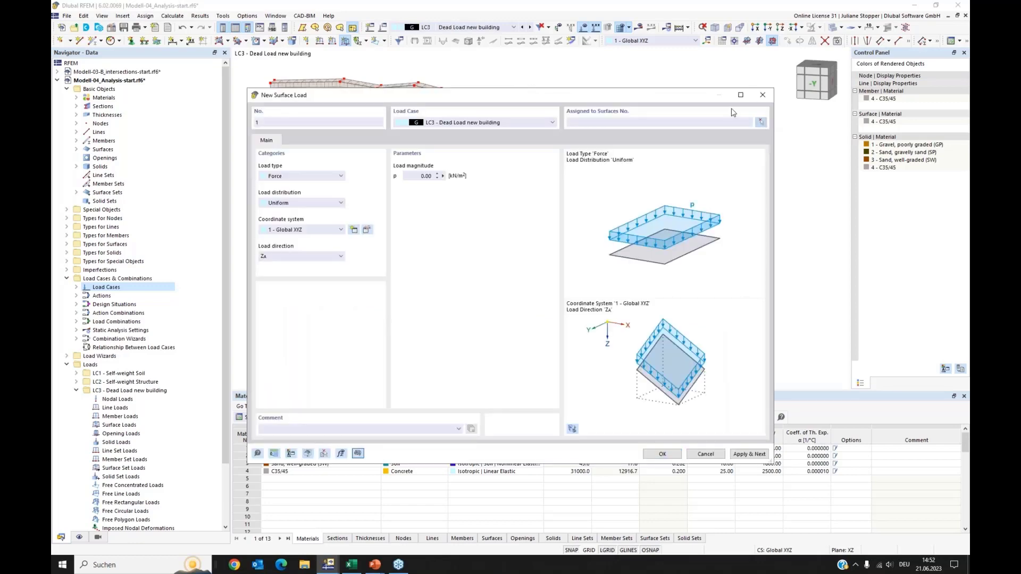
click(761, 122)
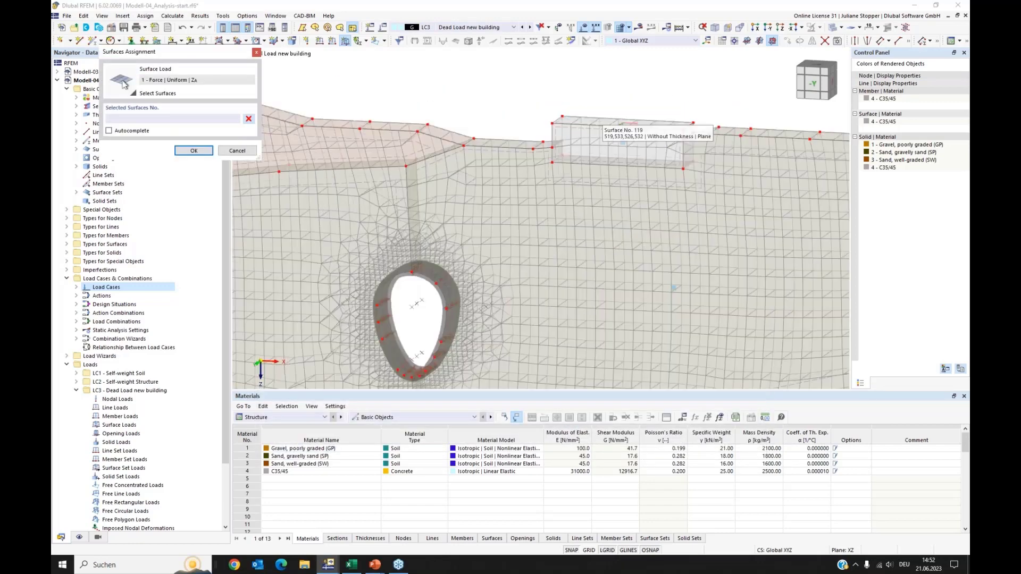
click(596, 125)
key(Return)
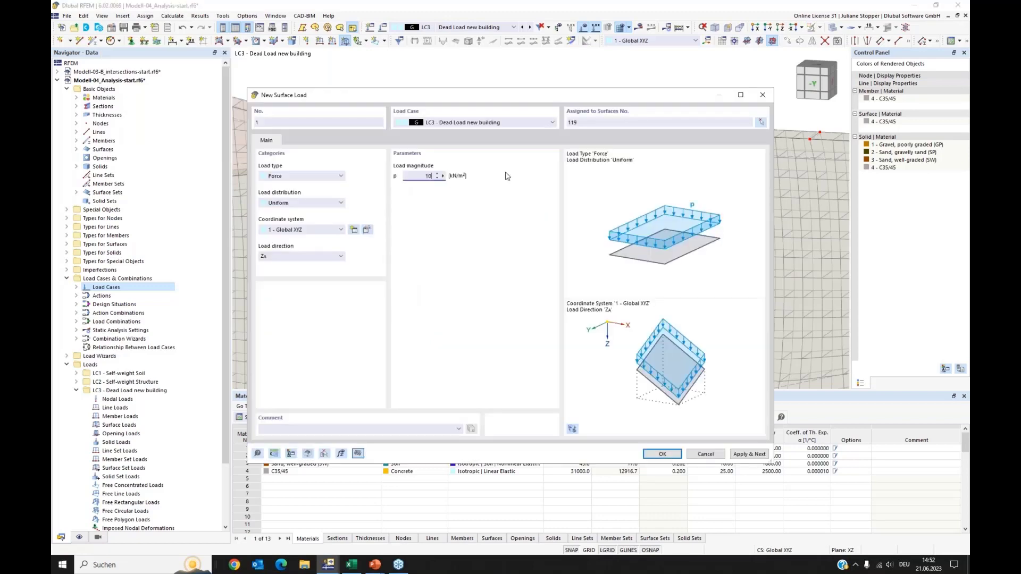
text(100)
click(670, 456)
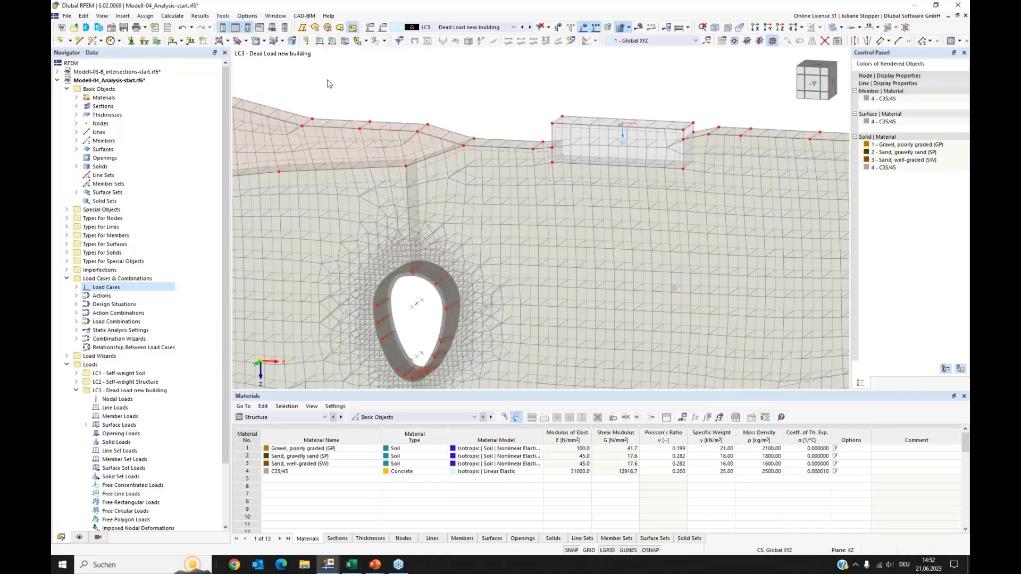
Create a uniform surface load of 125 kN/m² in load case LC4 - Live Load on the foundation block's top surface
click(344, 41)
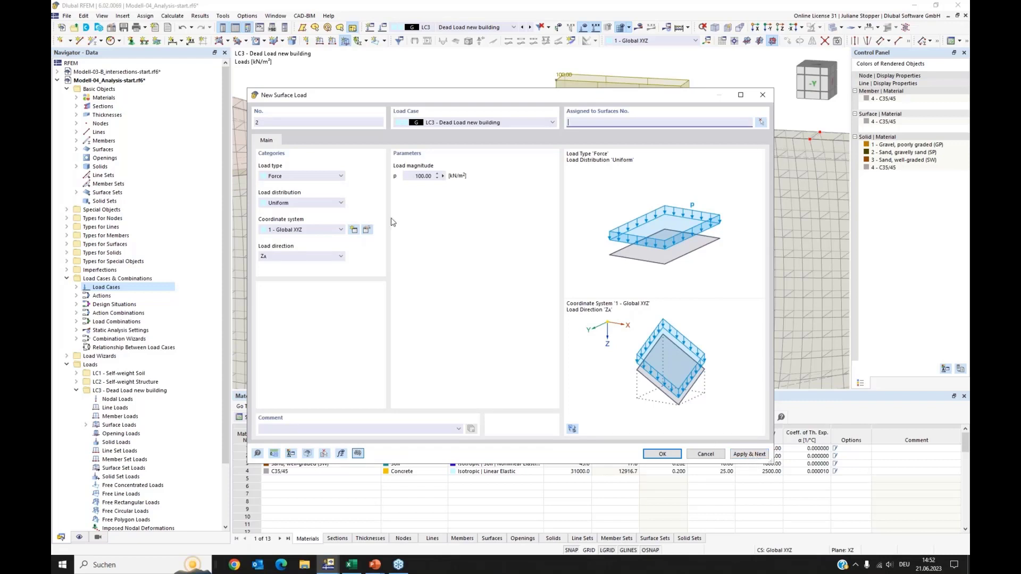
click(515, 123)
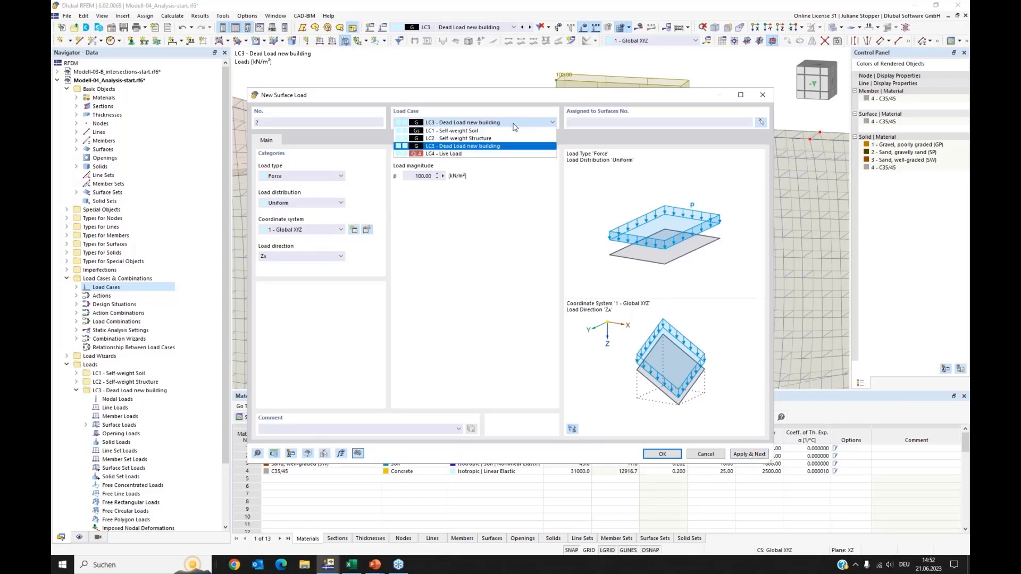
click(441, 158)
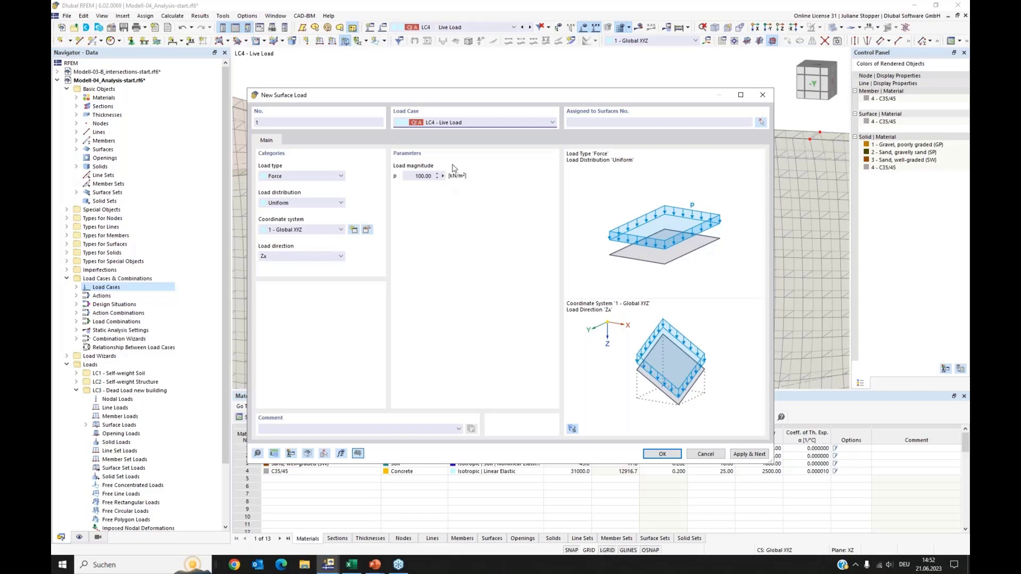
click(763, 123)
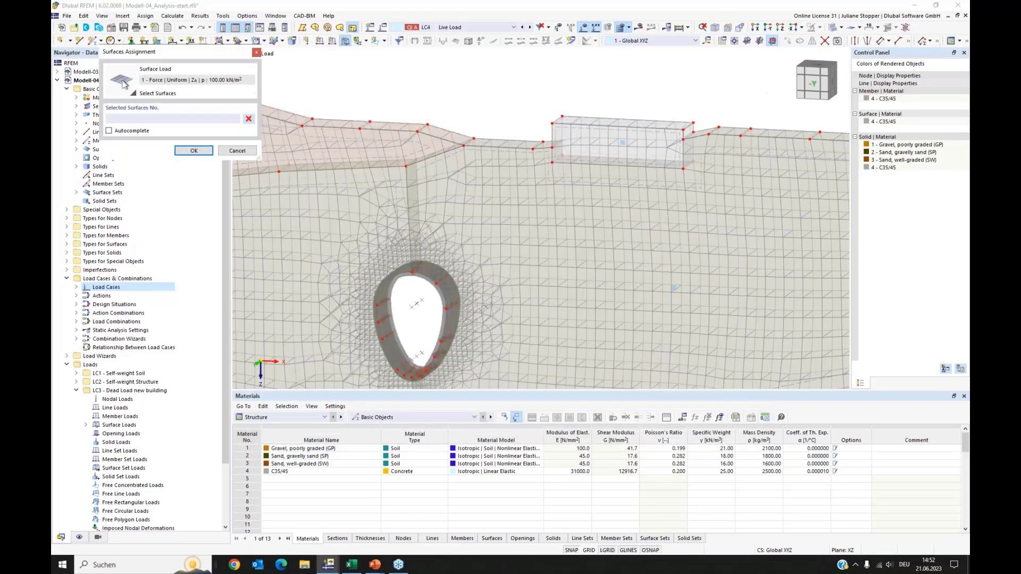
double_click(599, 118)
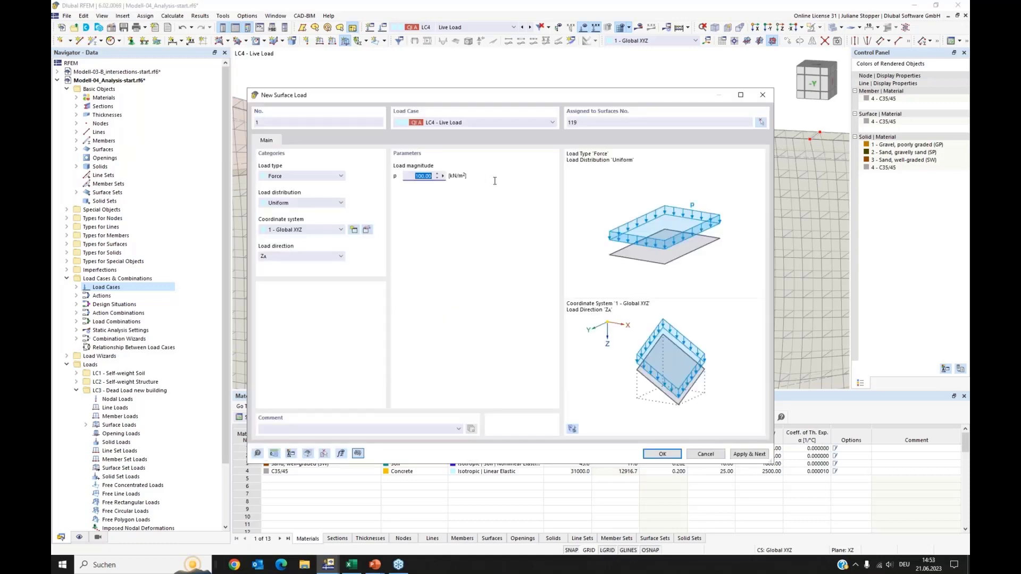
text(125)
click(672, 458)
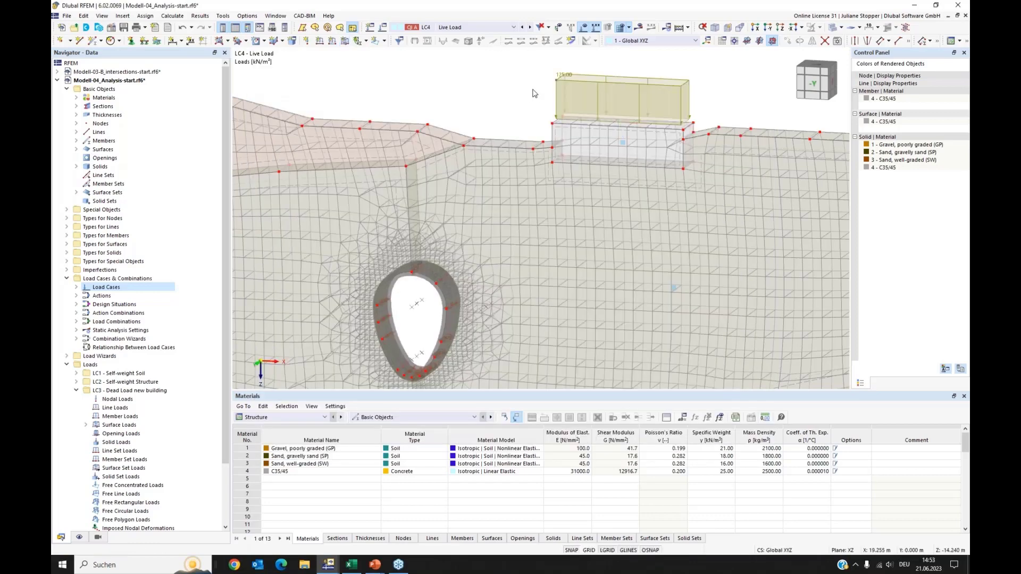
Review the surface loads in load cases LC3 and LC4, and display the combined loads of load combination CO2
scroll(534, 90, down, 2)
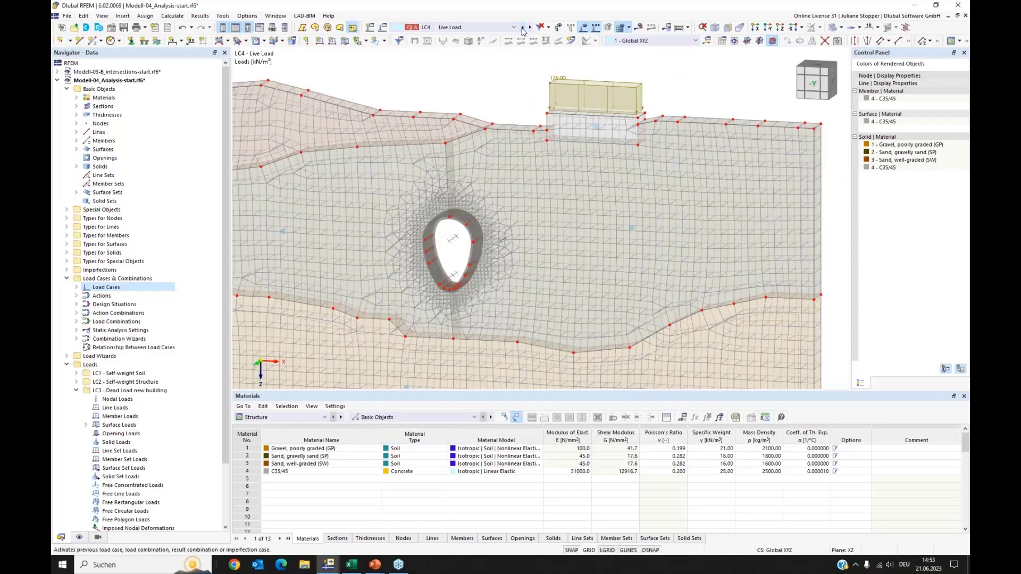
click(522, 27)
click(529, 27)
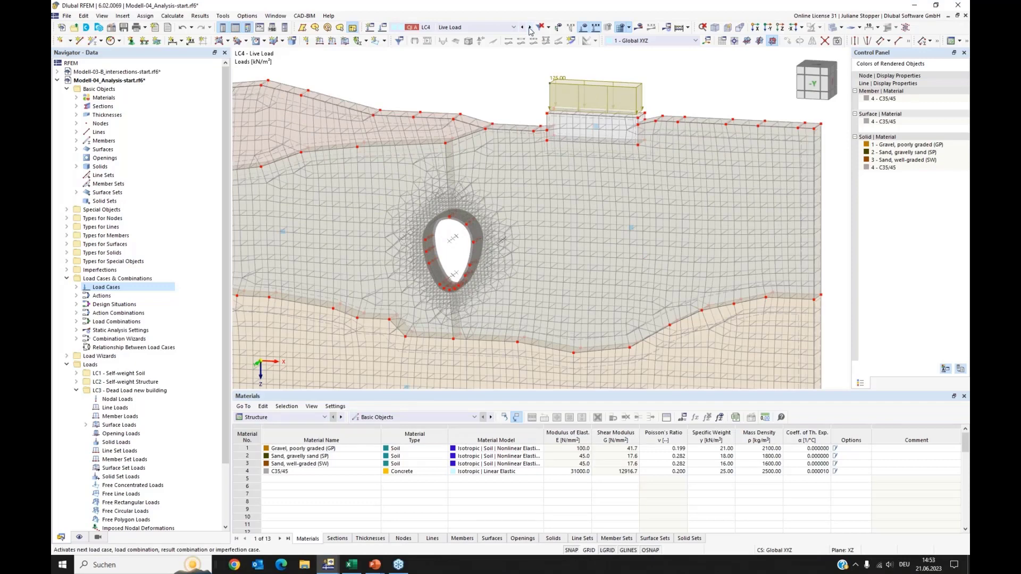
click(522, 27)
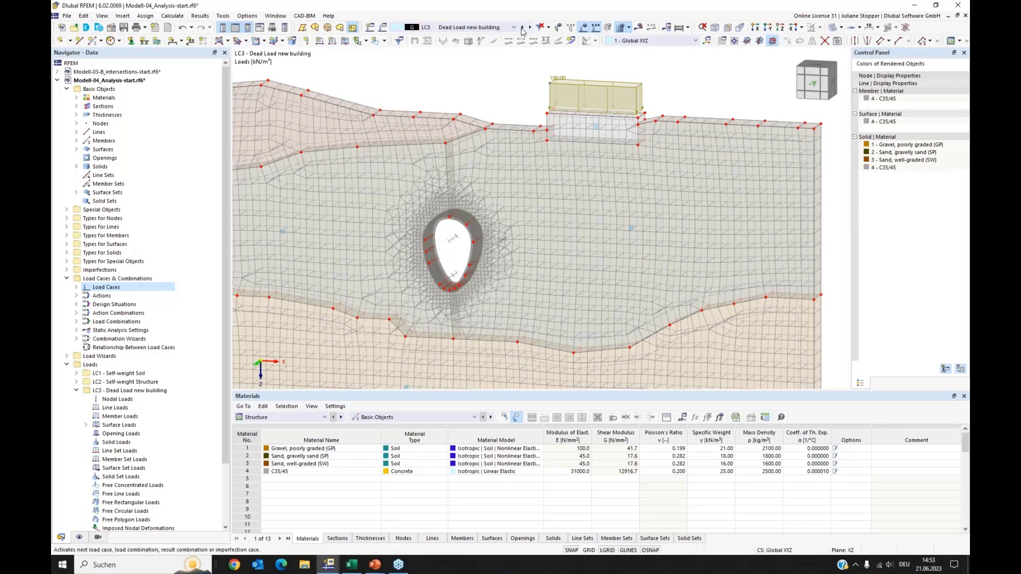
click(513, 27)
click(518, 96)
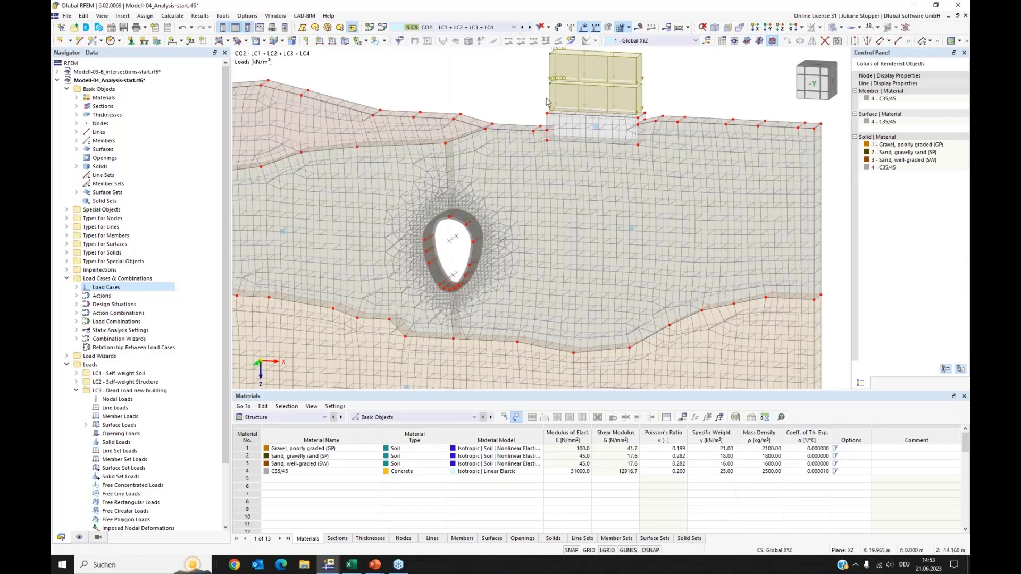
Display the model as opaque solids in material colours, and collapse the load cases, combinations and loads branches of the model tree
click(732, 26)
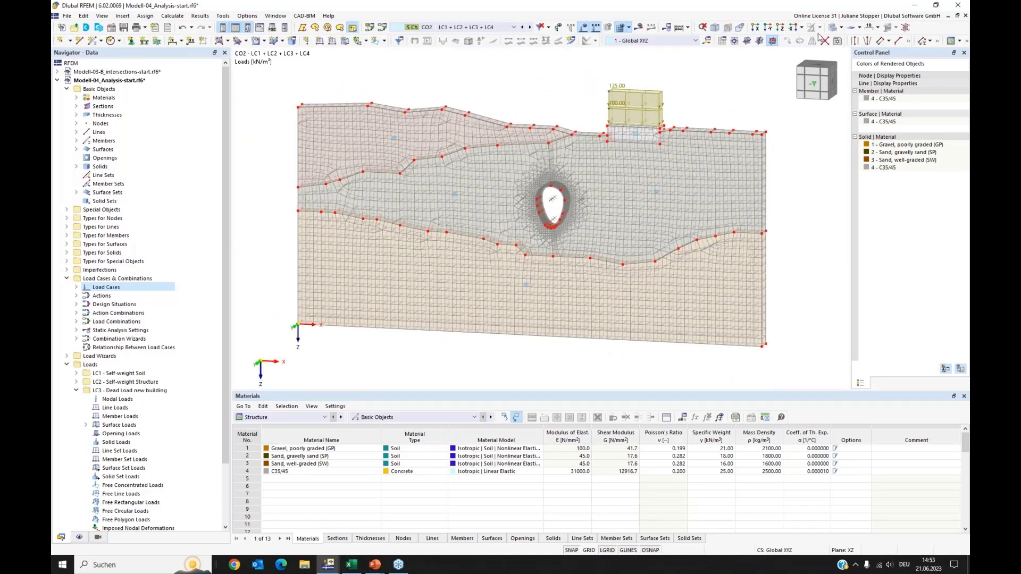
click(711, 41)
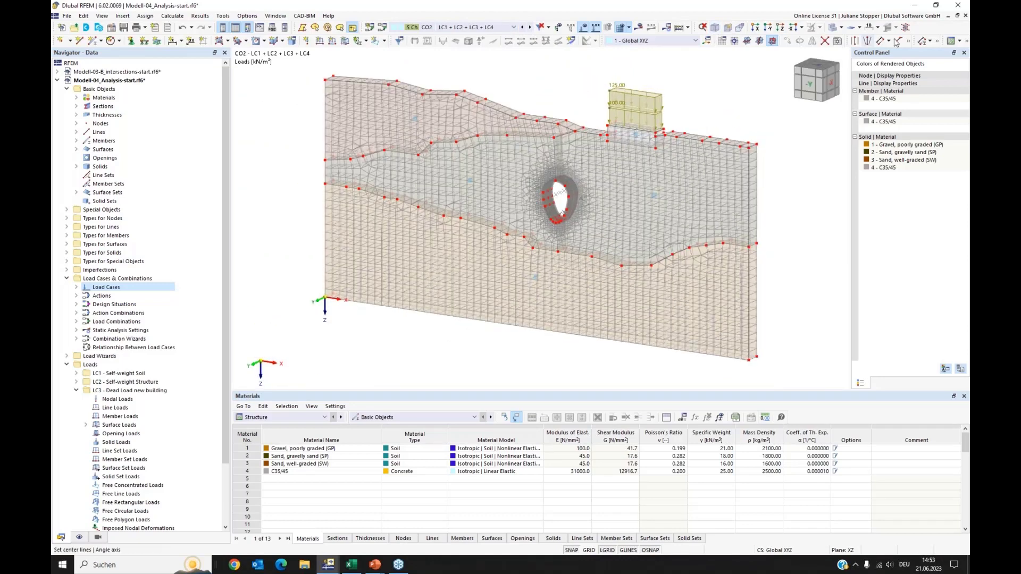
click(833, 27)
click(809, 84)
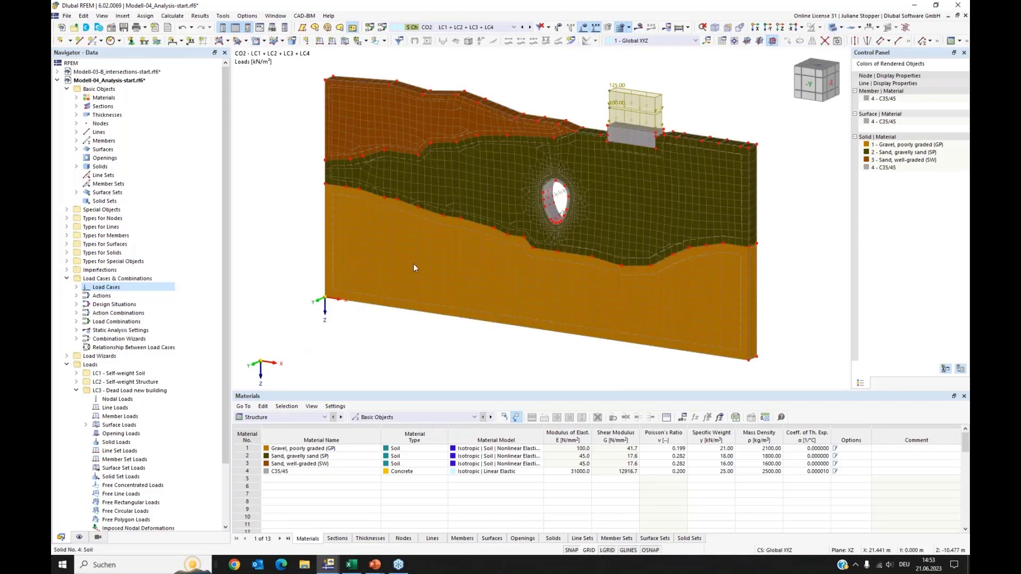
click(67, 279)
click(67, 296)
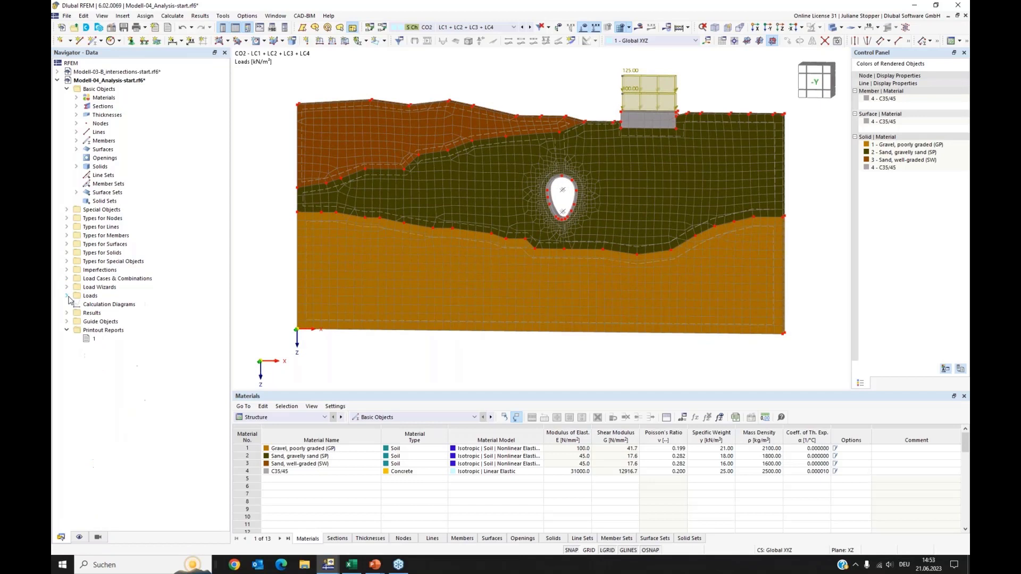
right_click(96, 334)
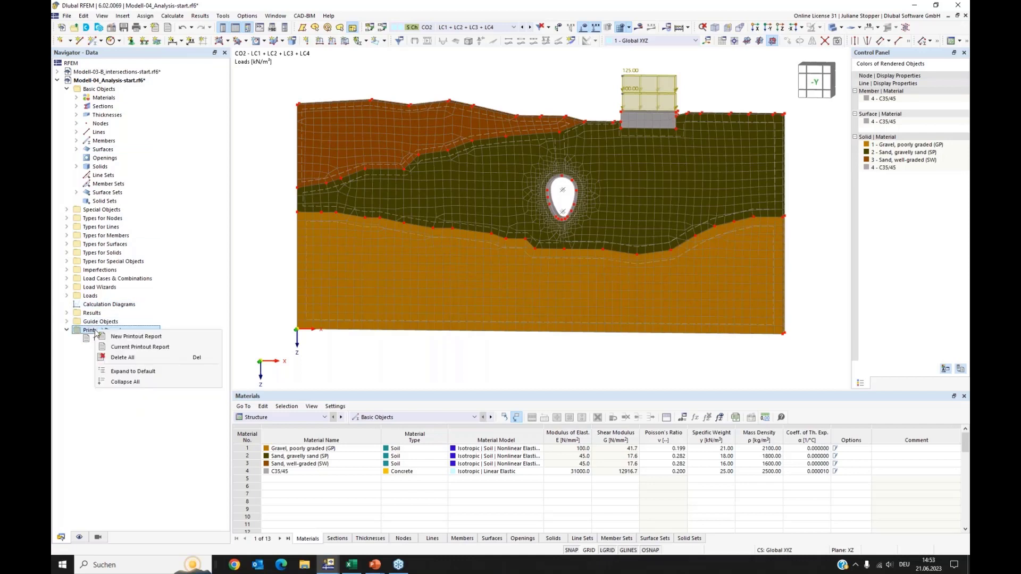
click(127, 337)
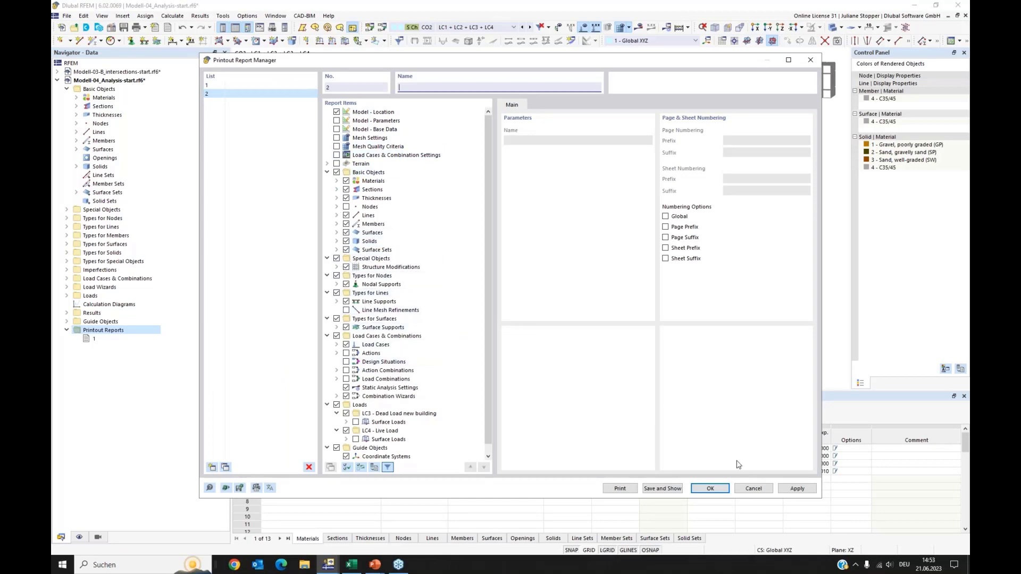
click(753, 489)
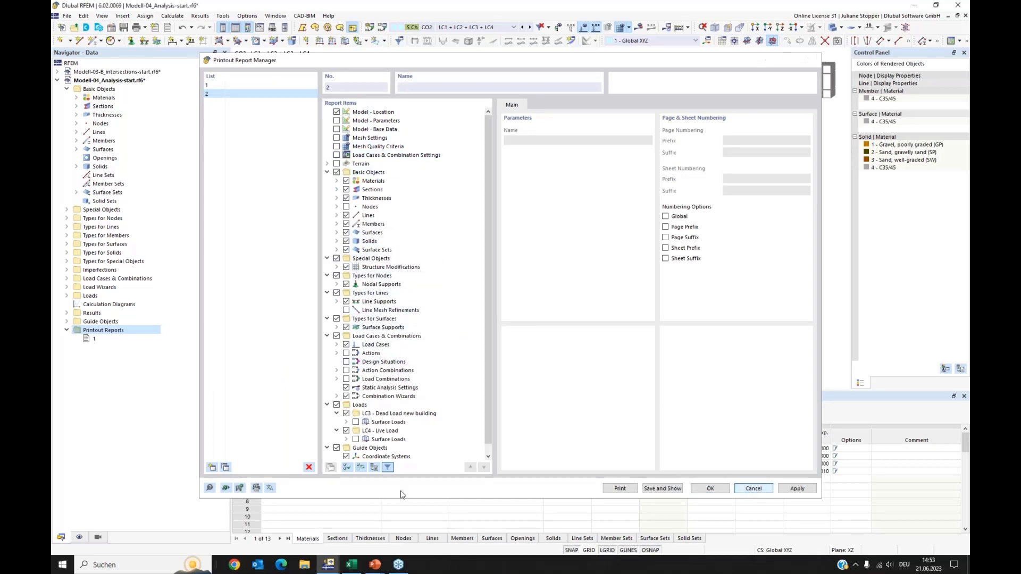
Open existing printout report 1 and examine its cover page, table of contents and first chapters
click(89, 341)
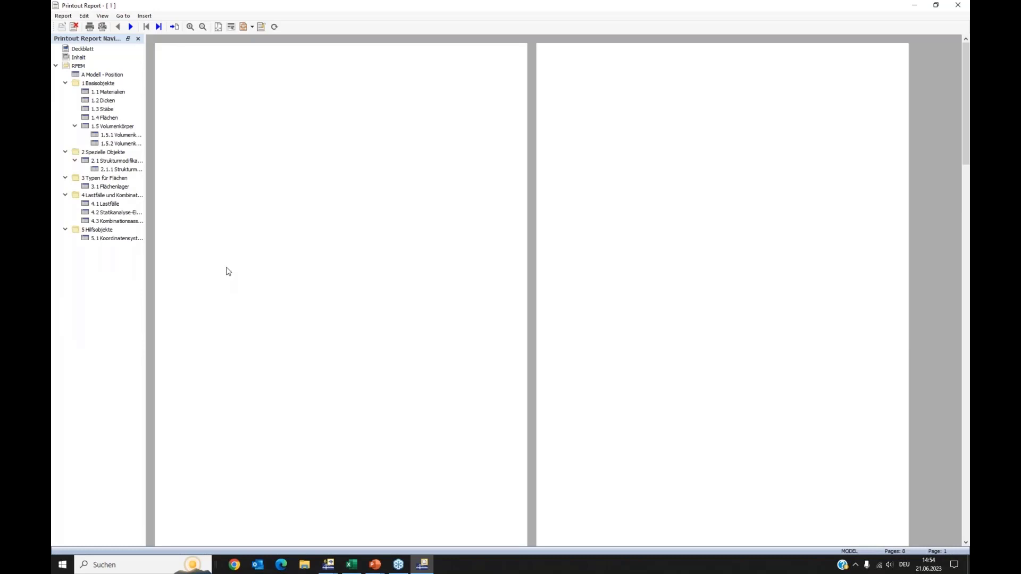
scroll(276, 256, down, 5)
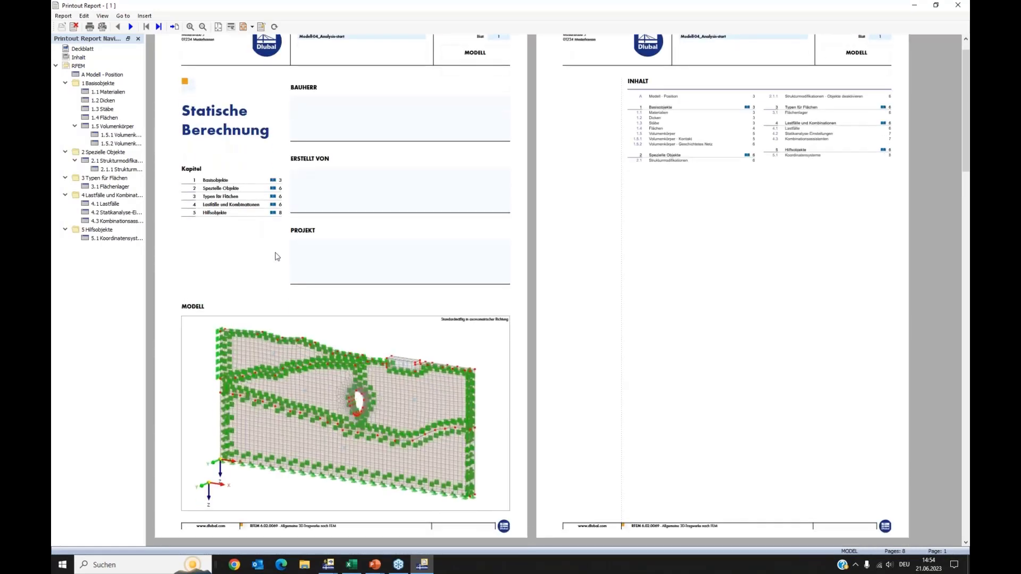
scroll(279, 254, down, 3)
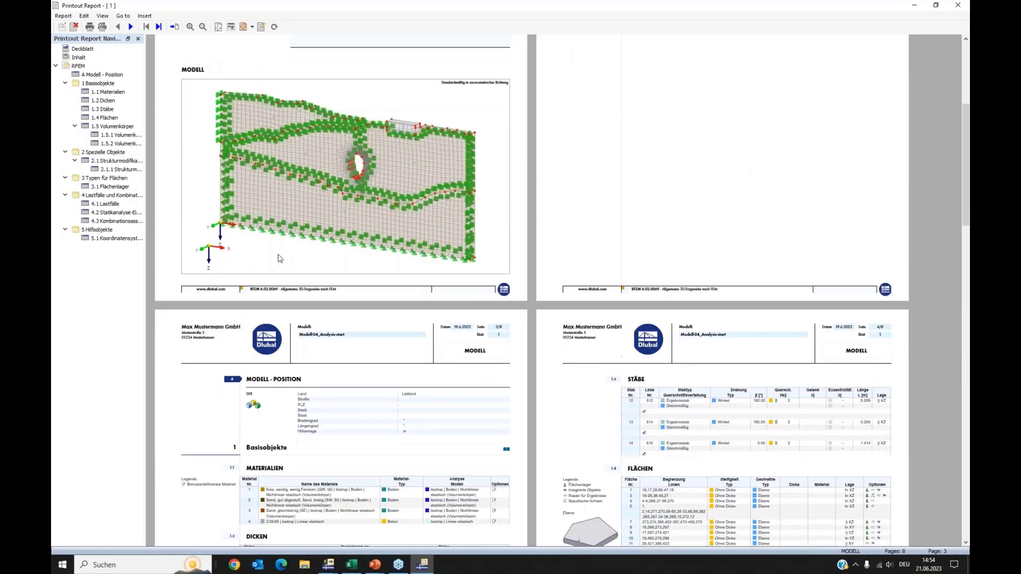
scroll(279, 254, up, 7)
scroll(279, 254, up, 1)
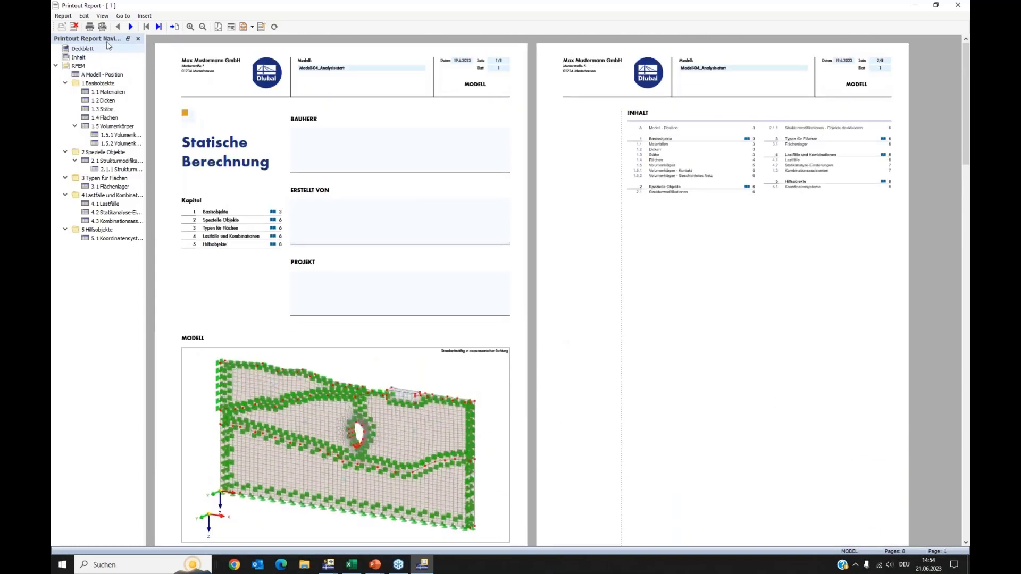
Set the printout report's language to English and close the report
click(83, 16)
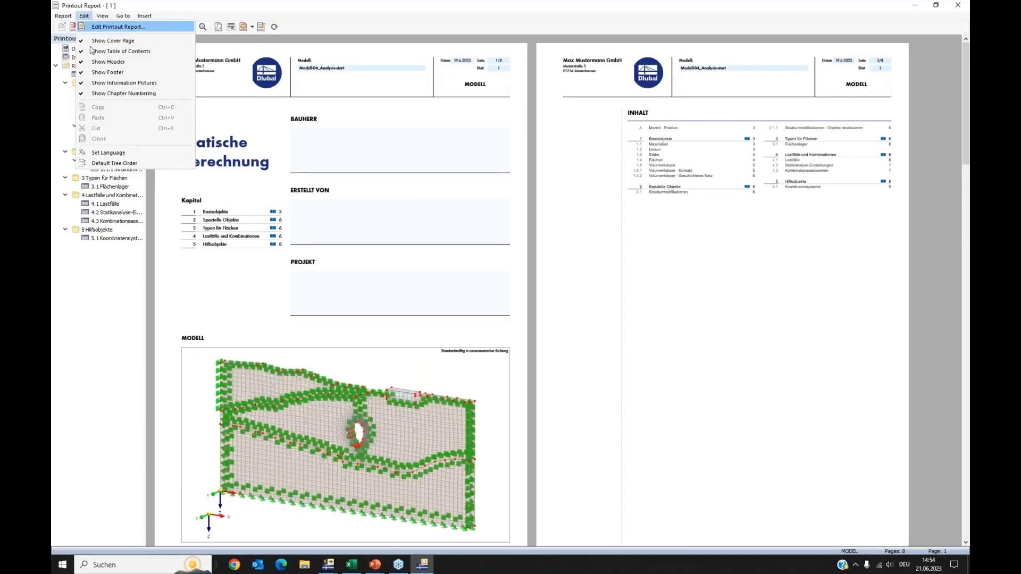
click(104, 153)
click(468, 209)
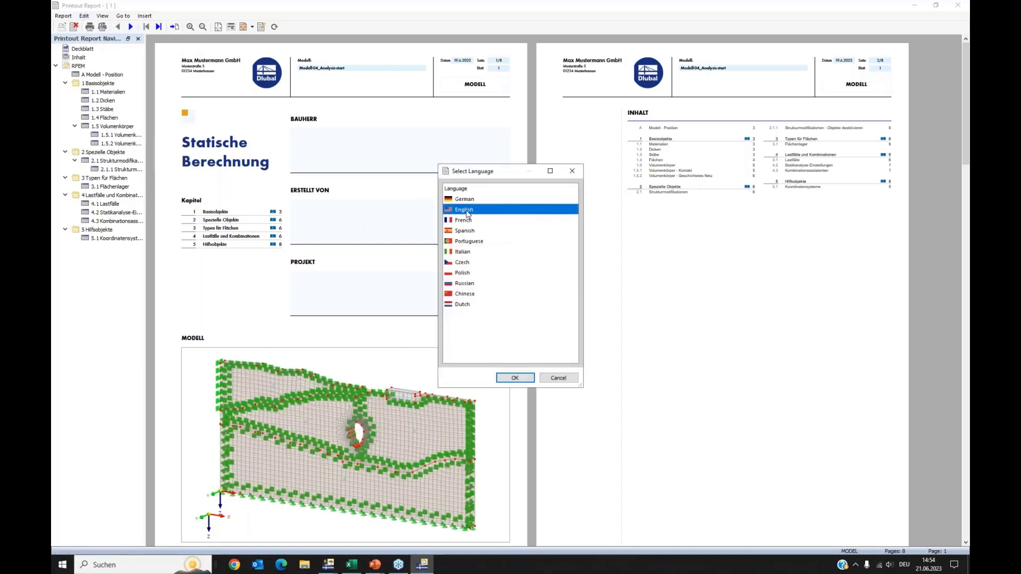
click(515, 378)
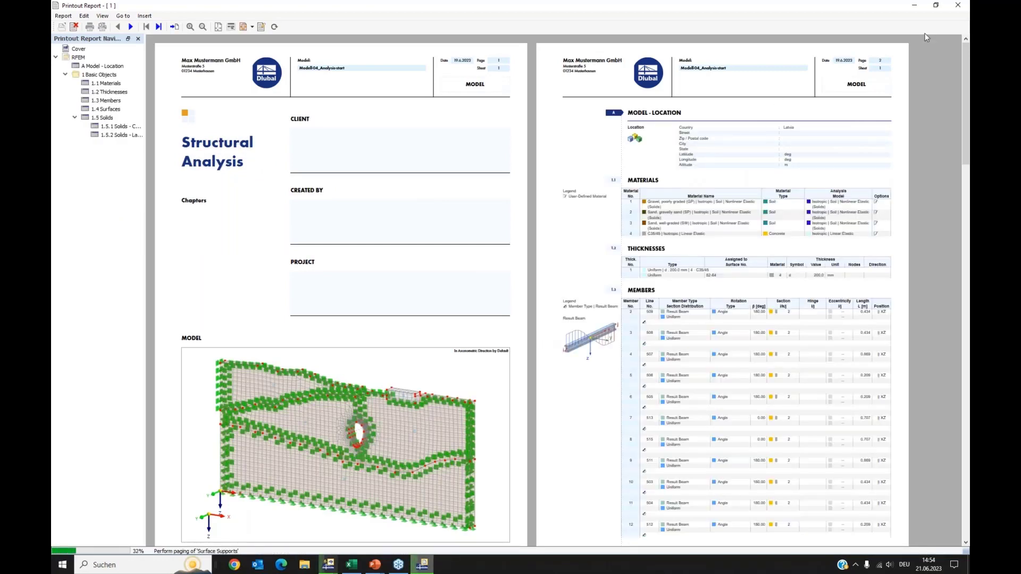
click(960, 6)
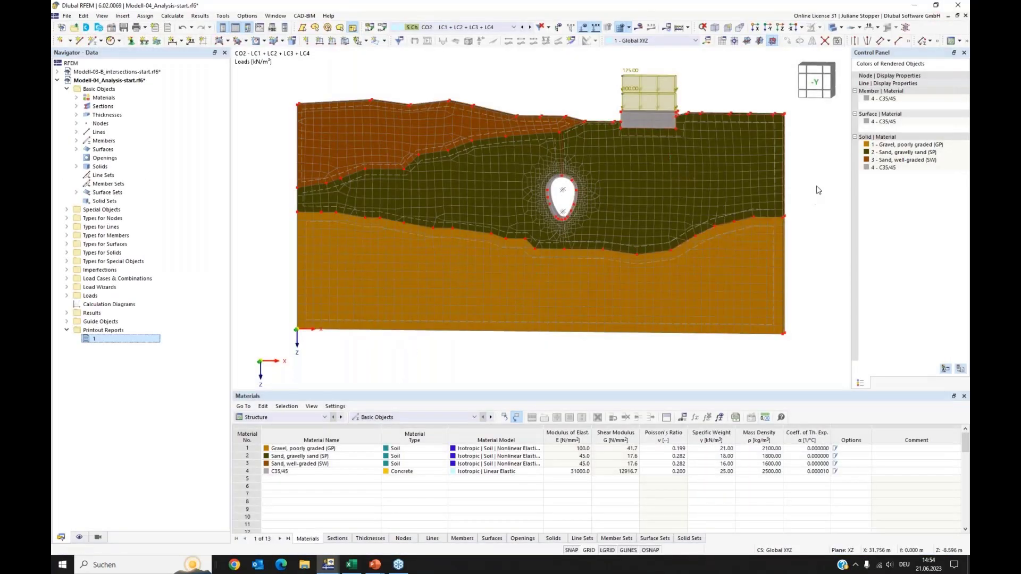
Send the current view of the CO2 loading to printout report 1 as a single-window picture
click(67, 16)
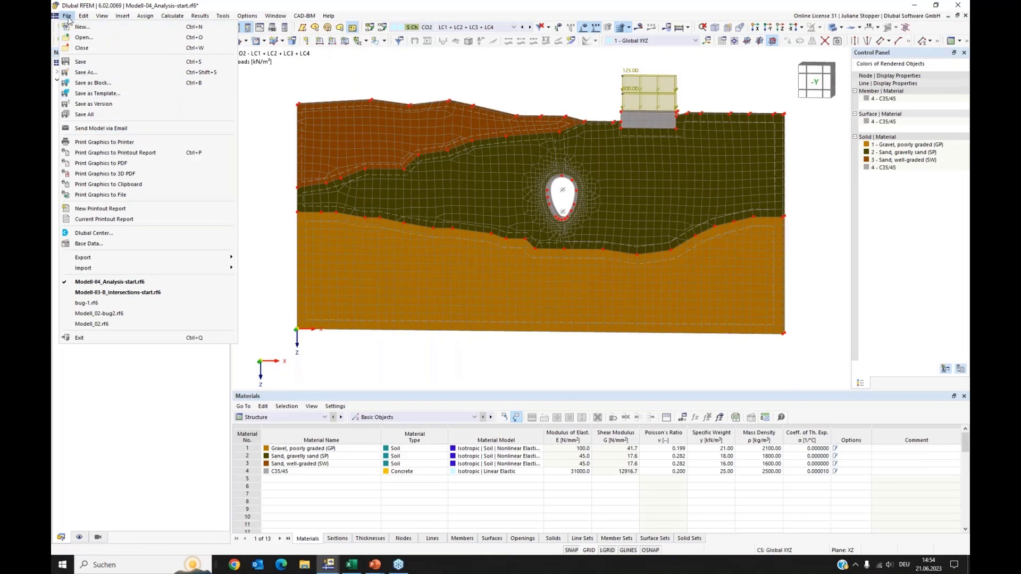
click(107, 155)
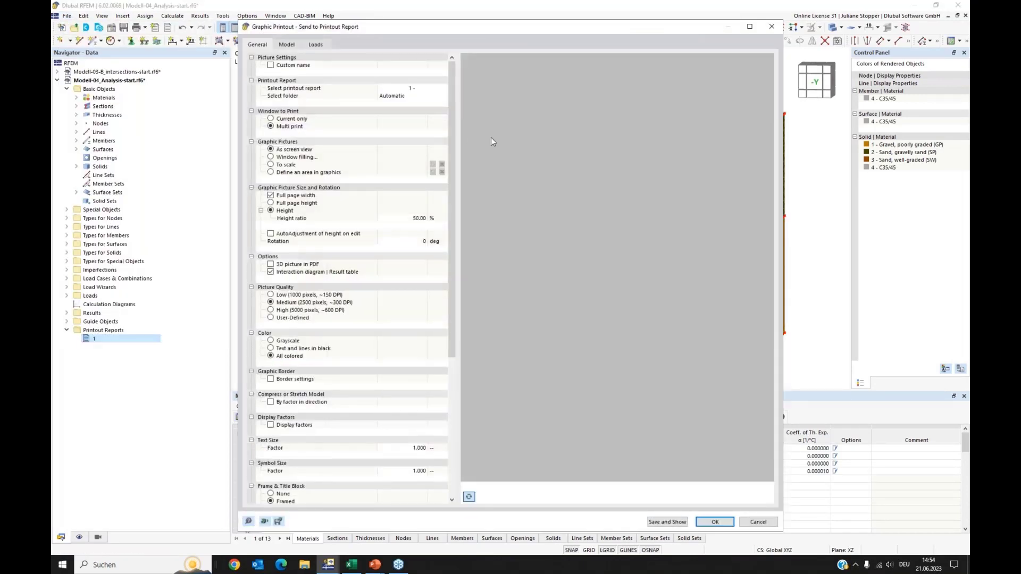
click(271, 119)
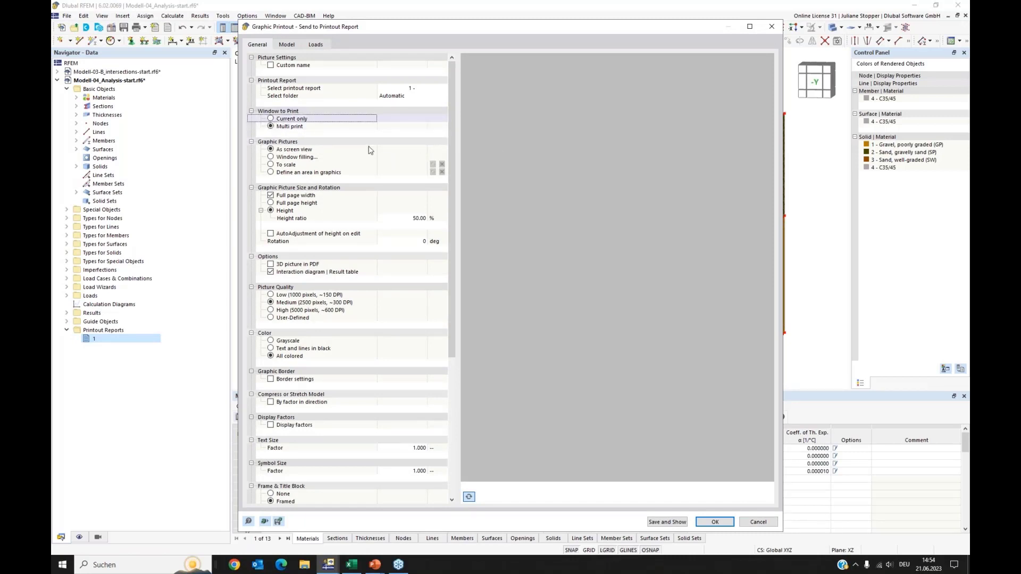
click(271, 119)
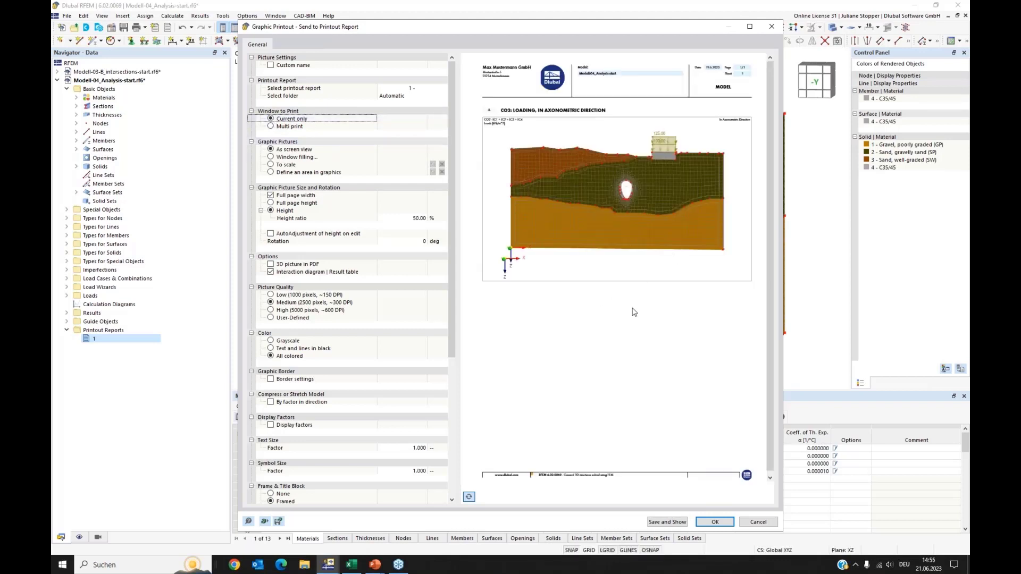
click(715, 523)
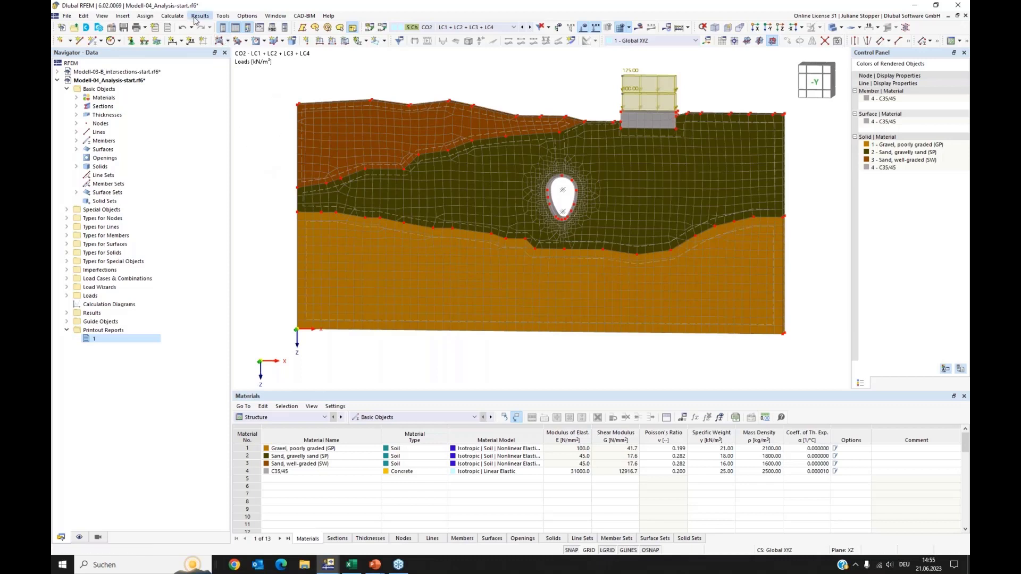
Select only load combination CO4 for calculation and run it
click(173, 17)
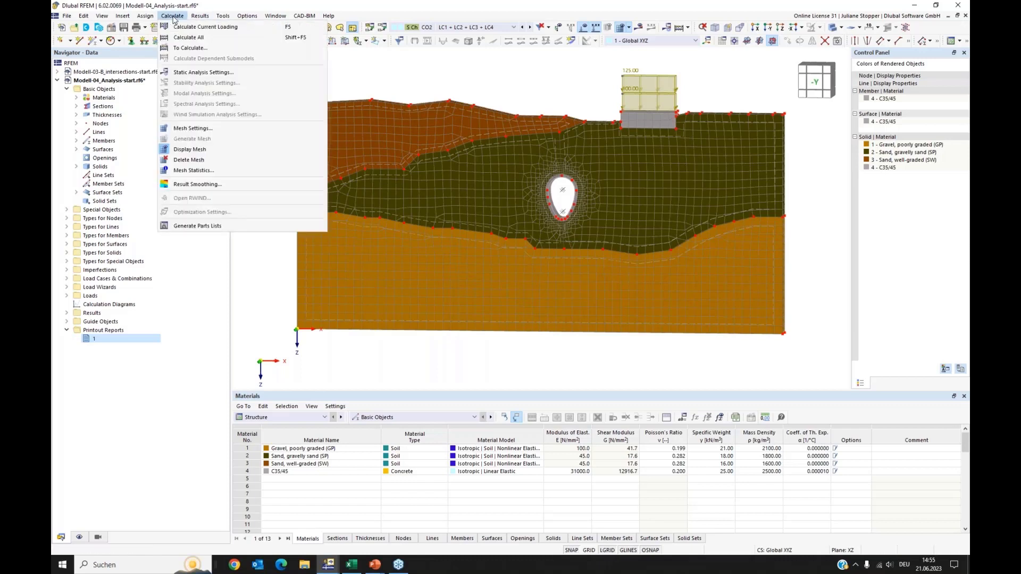
click(184, 48)
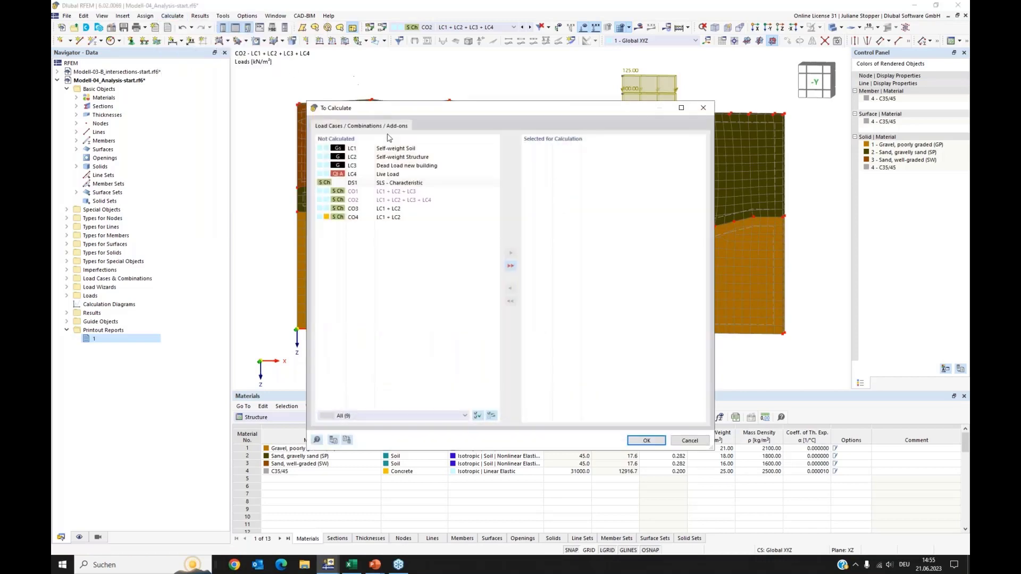
click(371, 219)
click(510, 253)
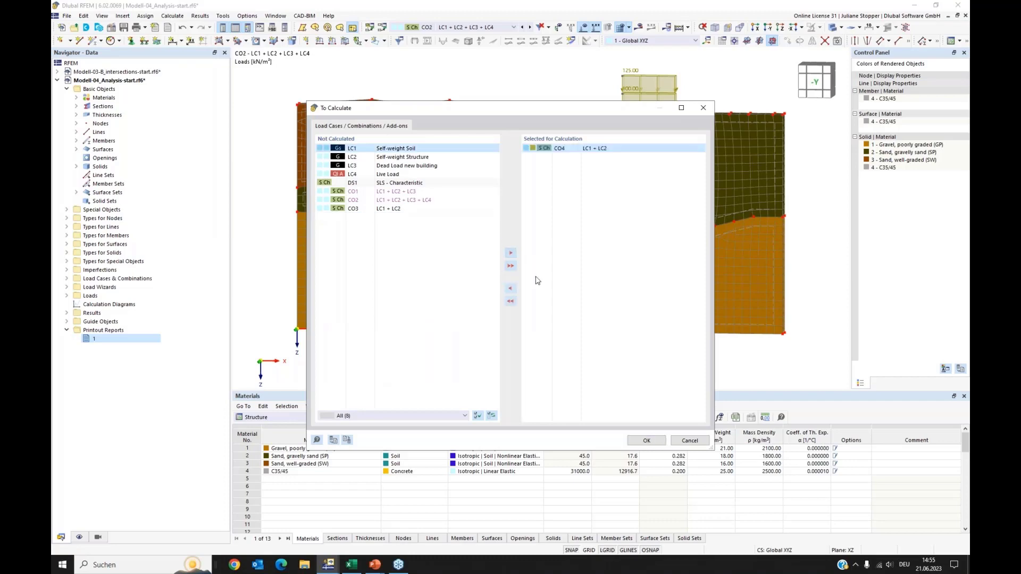
click(662, 440)
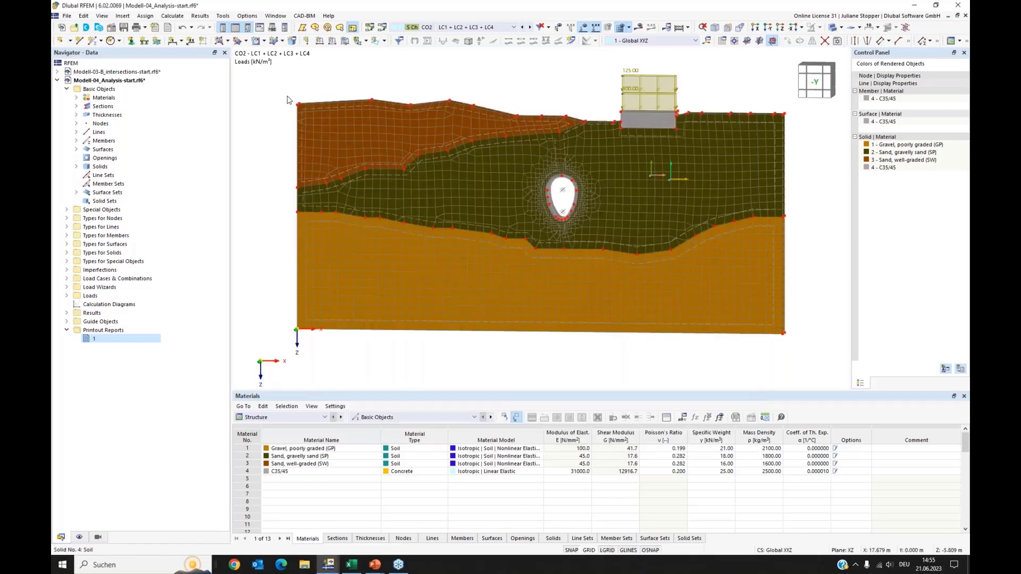
Select design situation DS1 (SLS - Characteristic) for calculation and run it
click(172, 15)
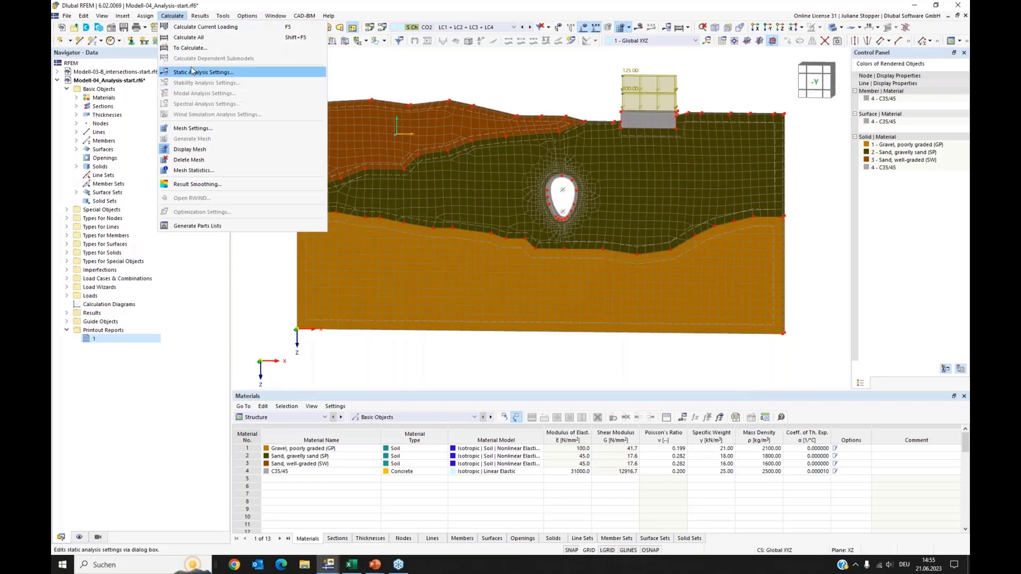
click(187, 51)
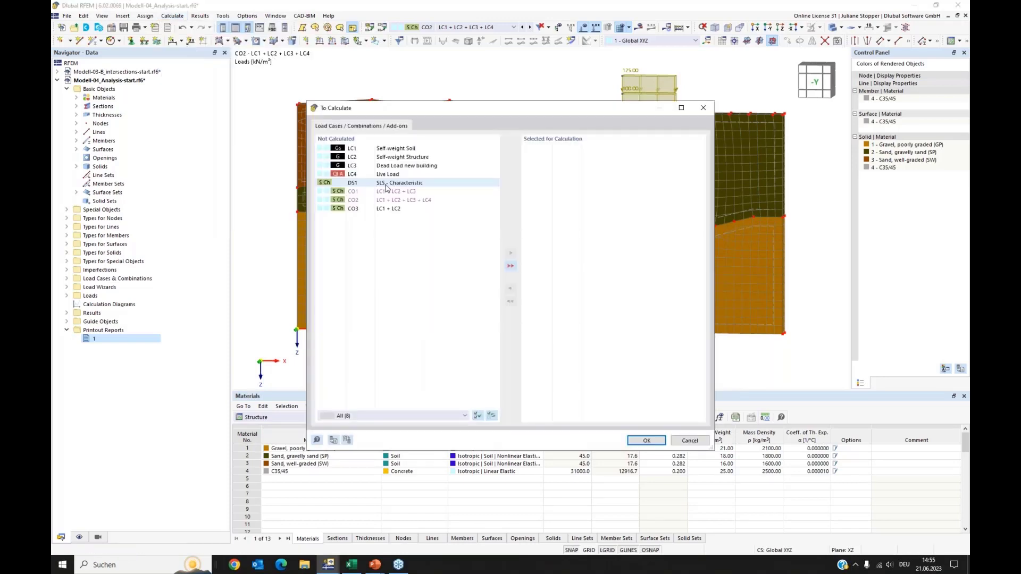
click(381, 184)
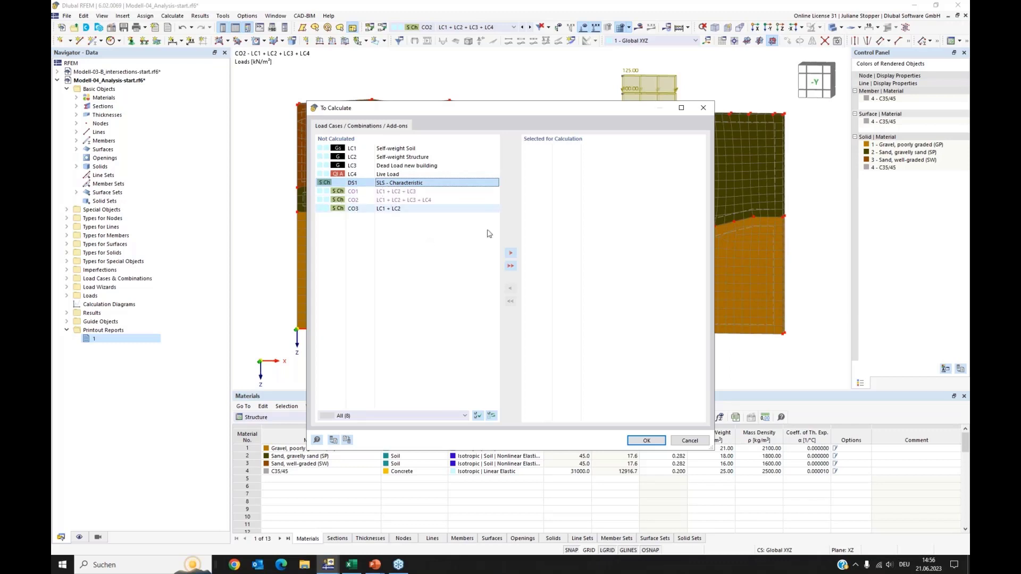
click(509, 254)
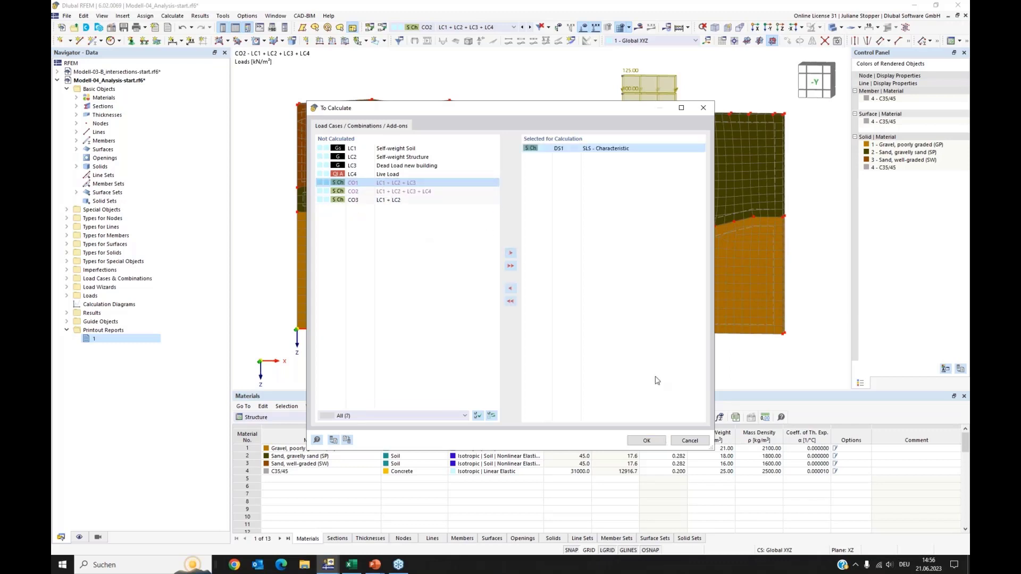
click(646, 441)
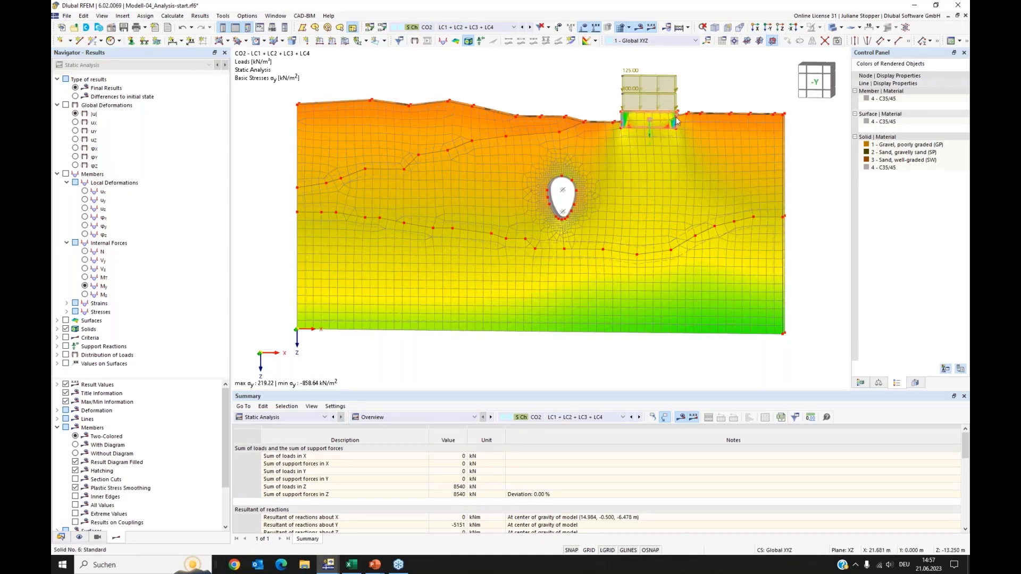
Limit the results display on solids to object selection OS5 and switch to load combination CO3
click(916, 383)
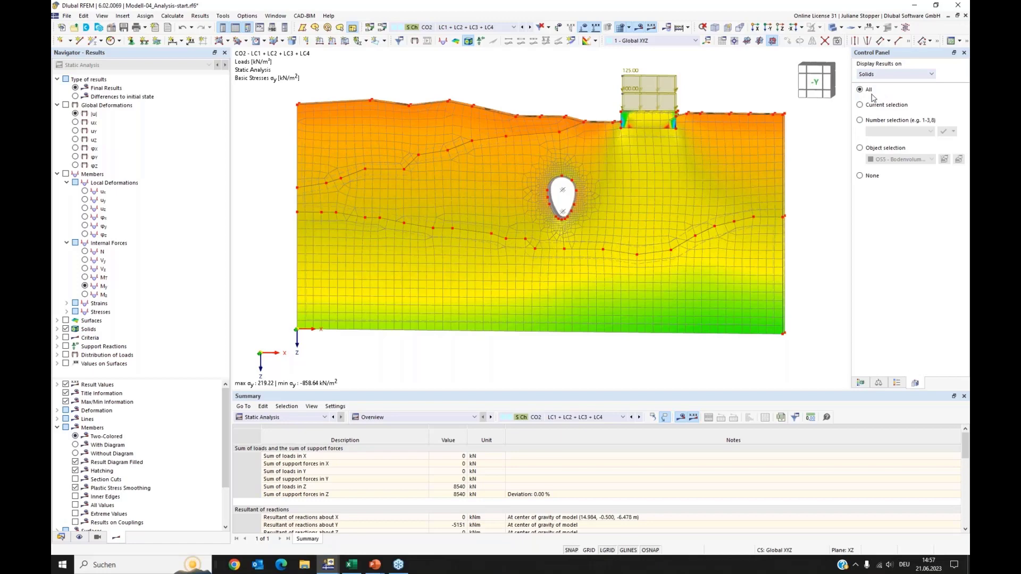
click(859, 148)
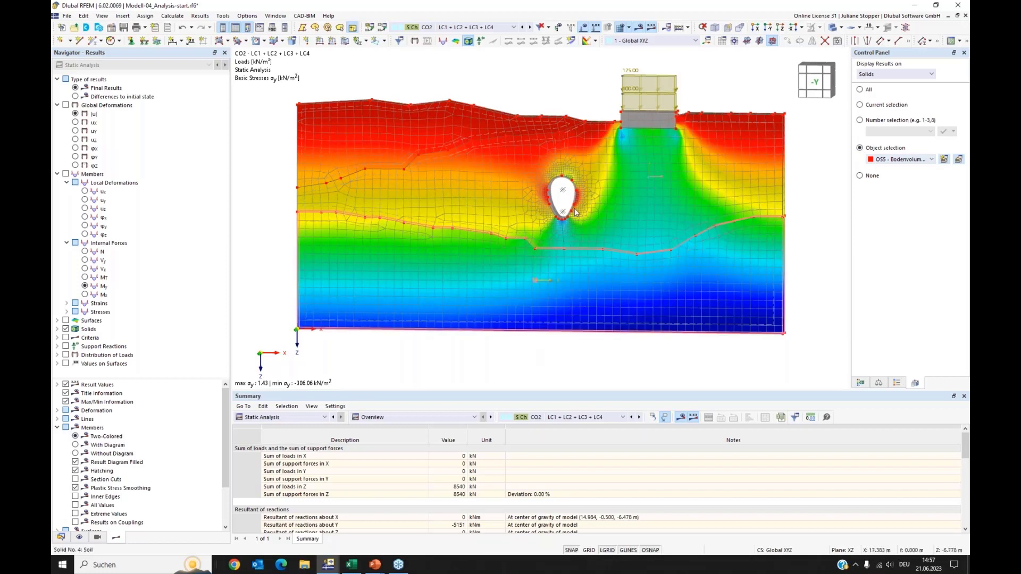
click(512, 27)
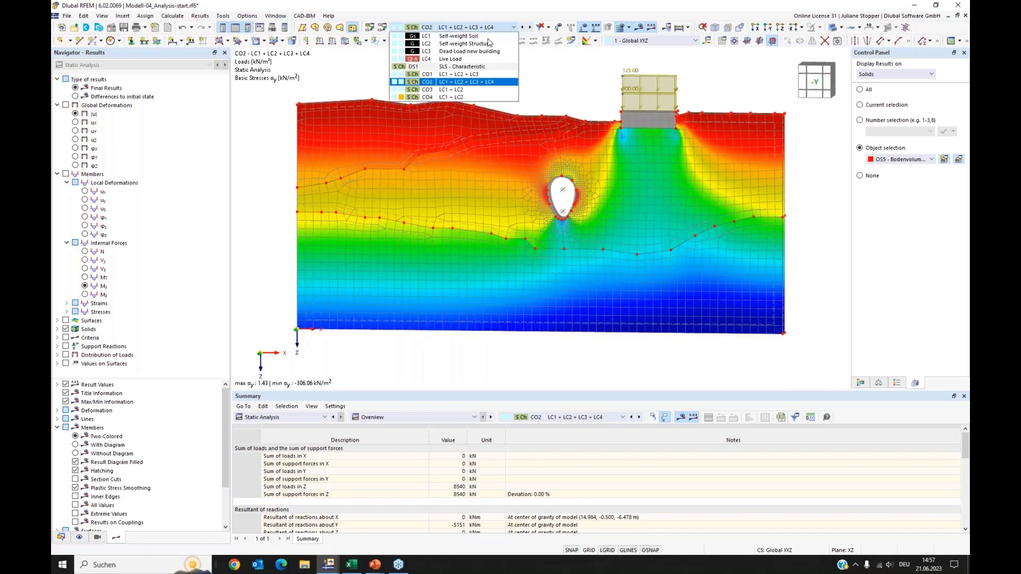
key(Escape)
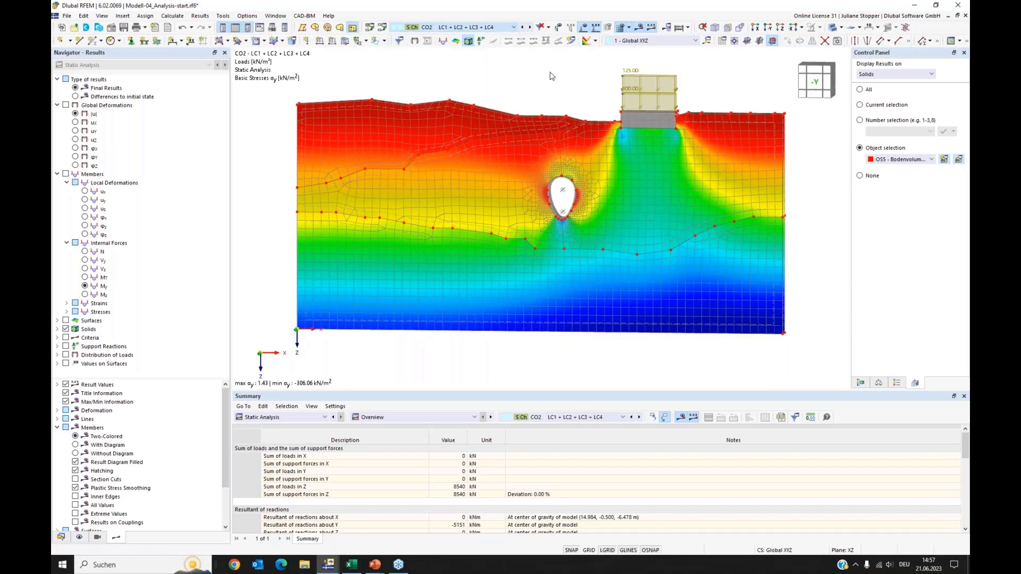
key(Down)
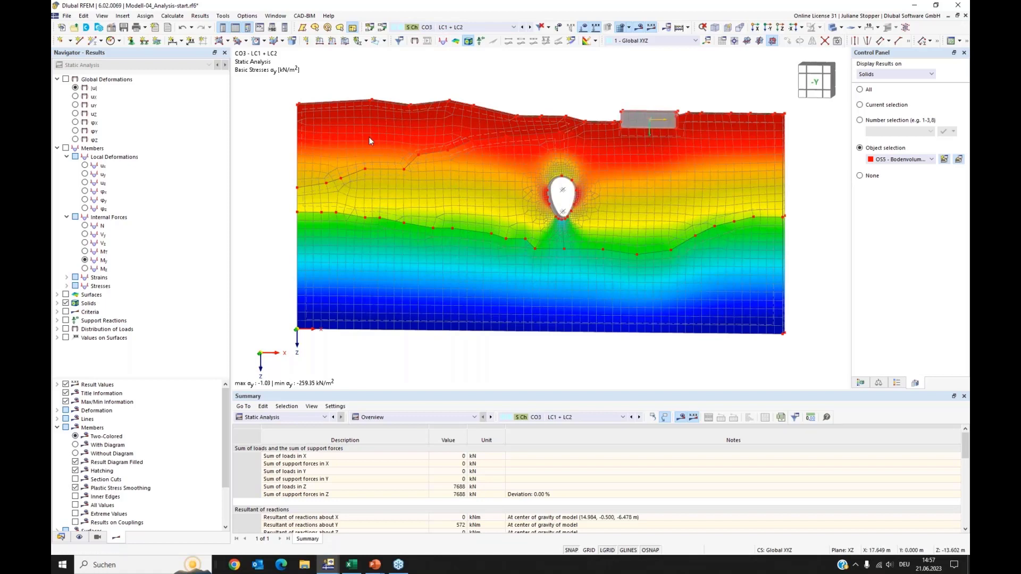
Display the global deformations |u| with the model in wireframe and the FE mesh hidden
click(66, 79)
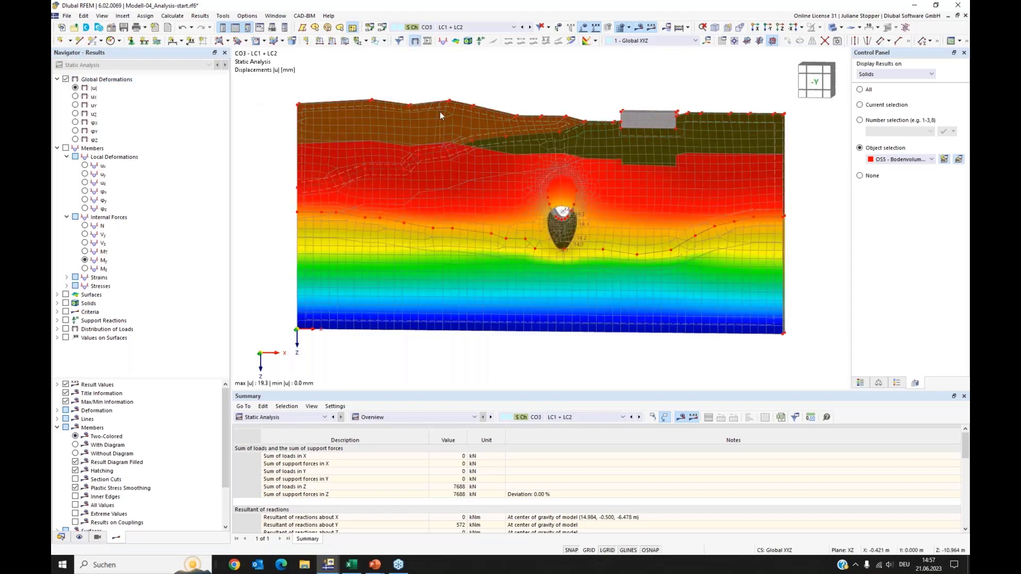
click(833, 29)
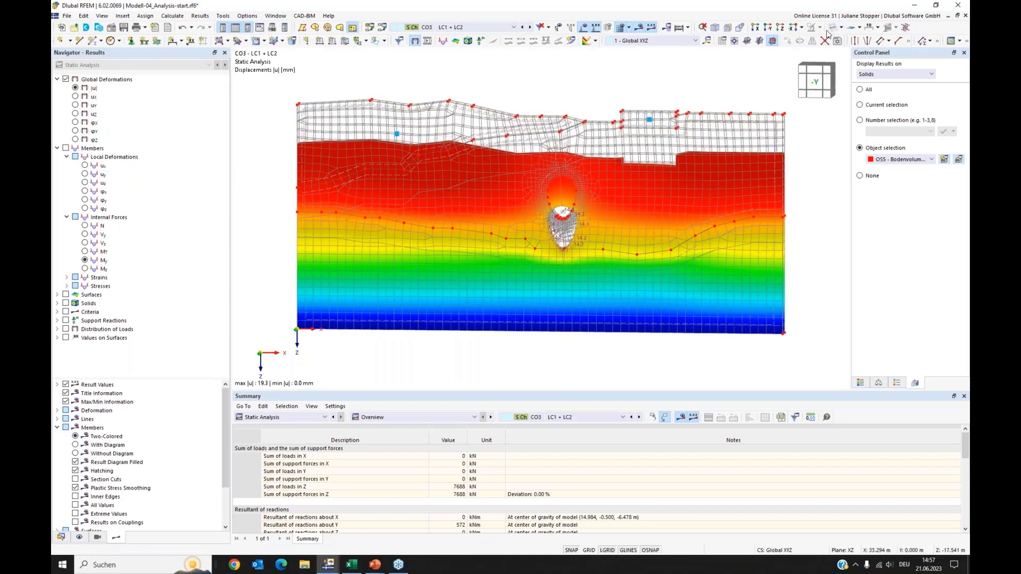
click(620, 28)
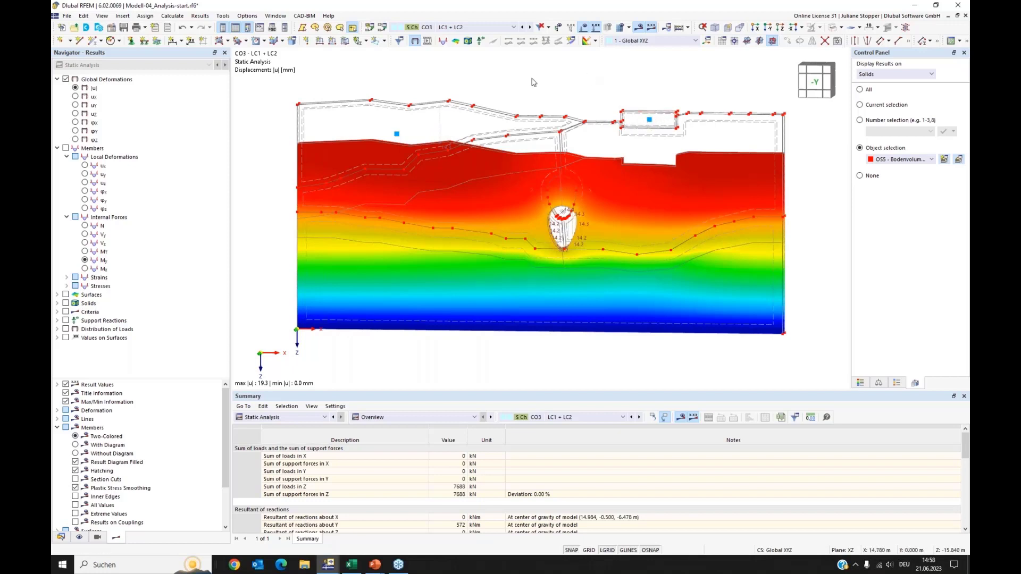
View the global deformations of load combination CO4, and switch its results to the basic stresses σy of the solids
click(481, 29)
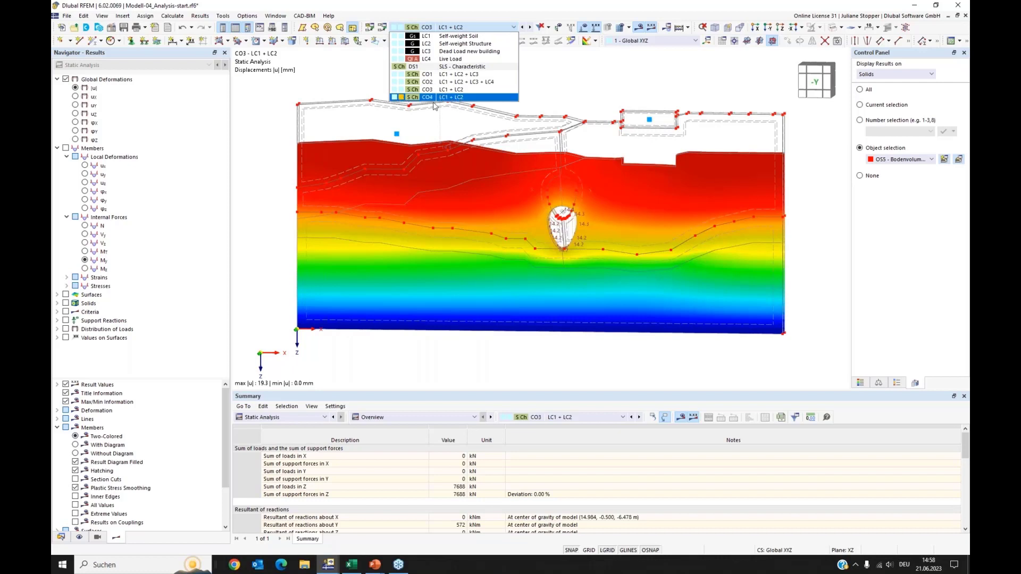
click(455, 97)
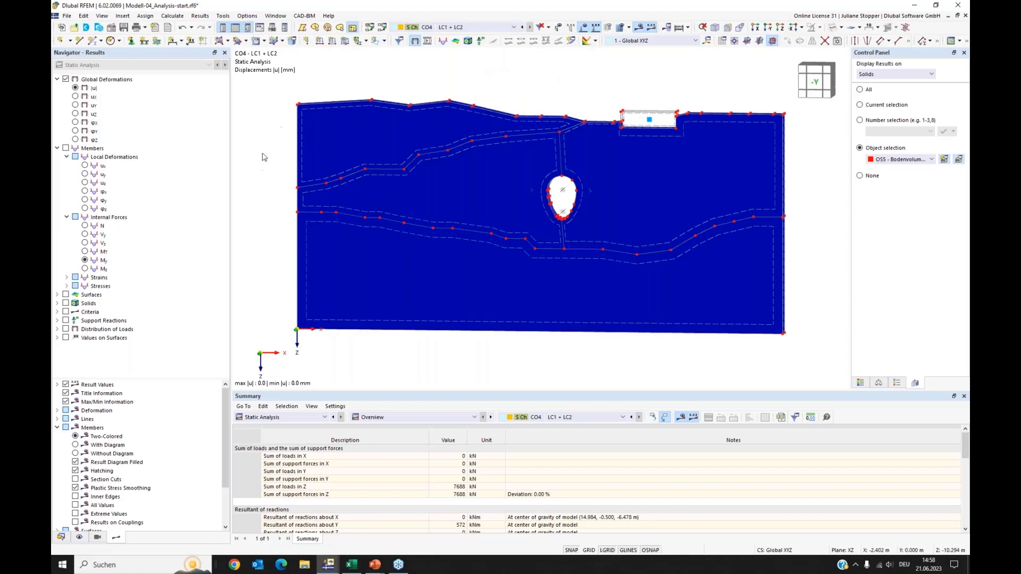
click(57, 303)
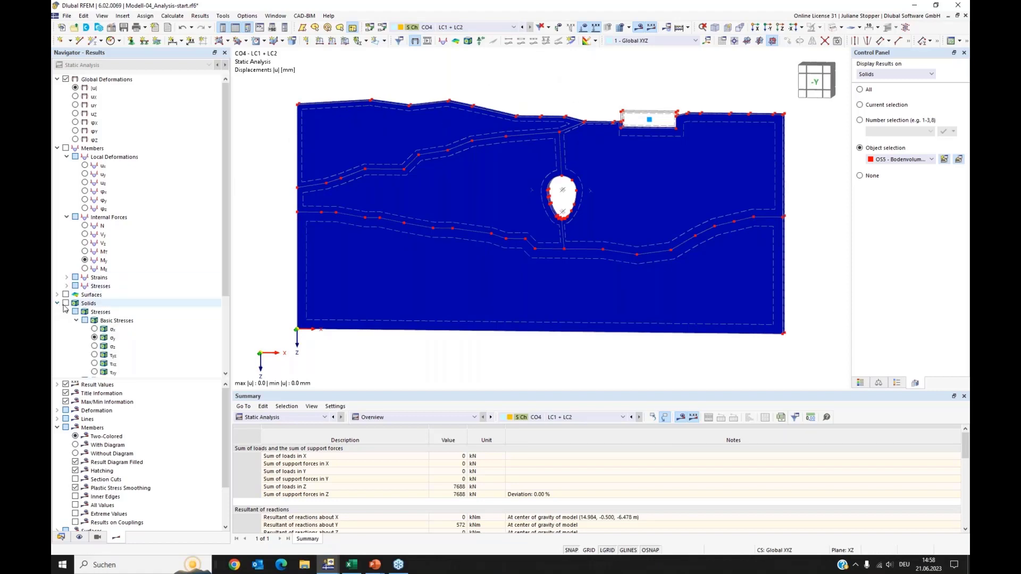
click(65, 303)
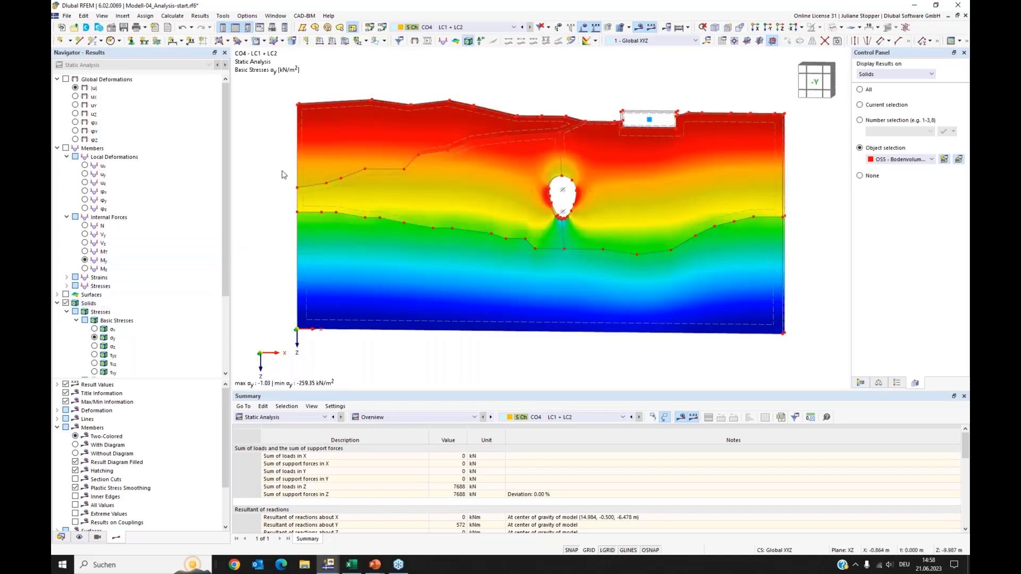
Compare the basic soil stresses σy of load combinations CO3 and CO4, ending on CO4
click(473, 27)
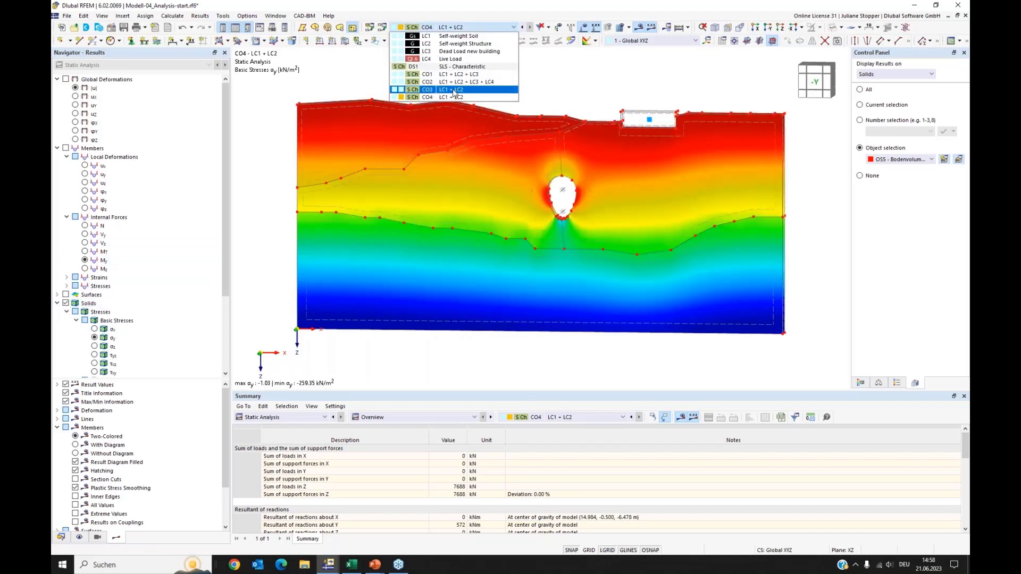
click(456, 94)
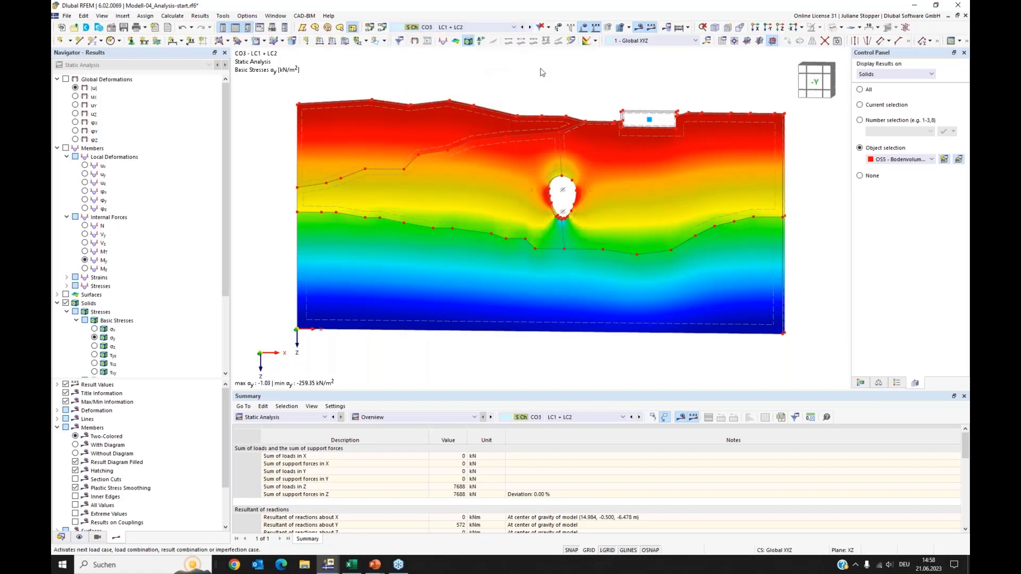
click(529, 28)
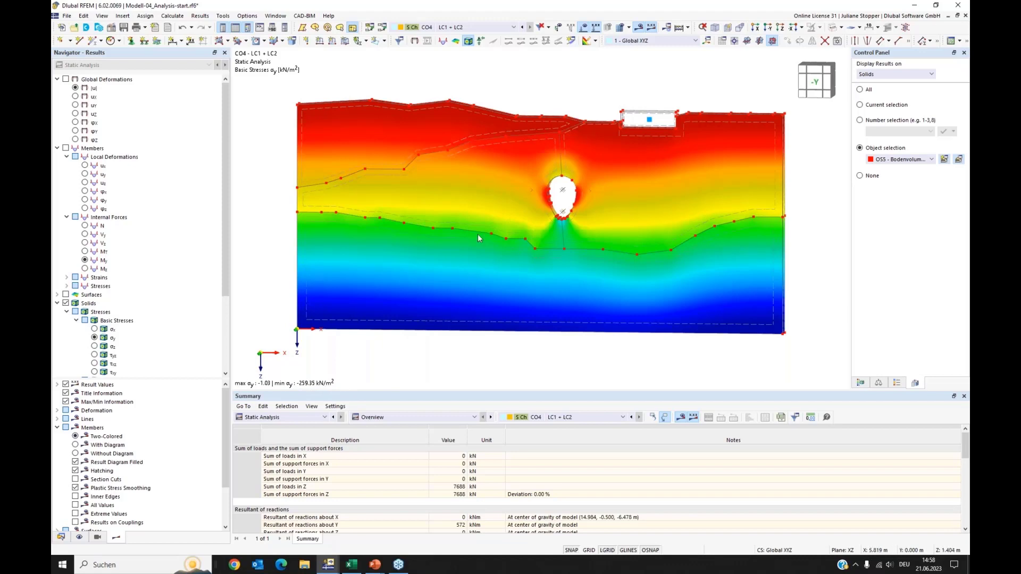
click(472, 27)
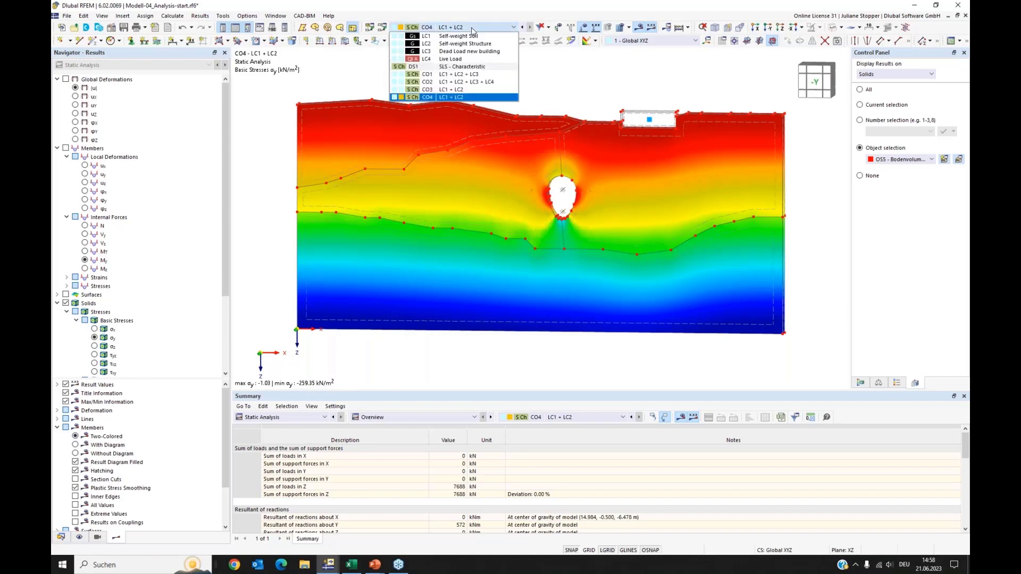
click(570, 75)
Send the current view of the CO4 basic stresses σy to printout report 1
click(67, 16)
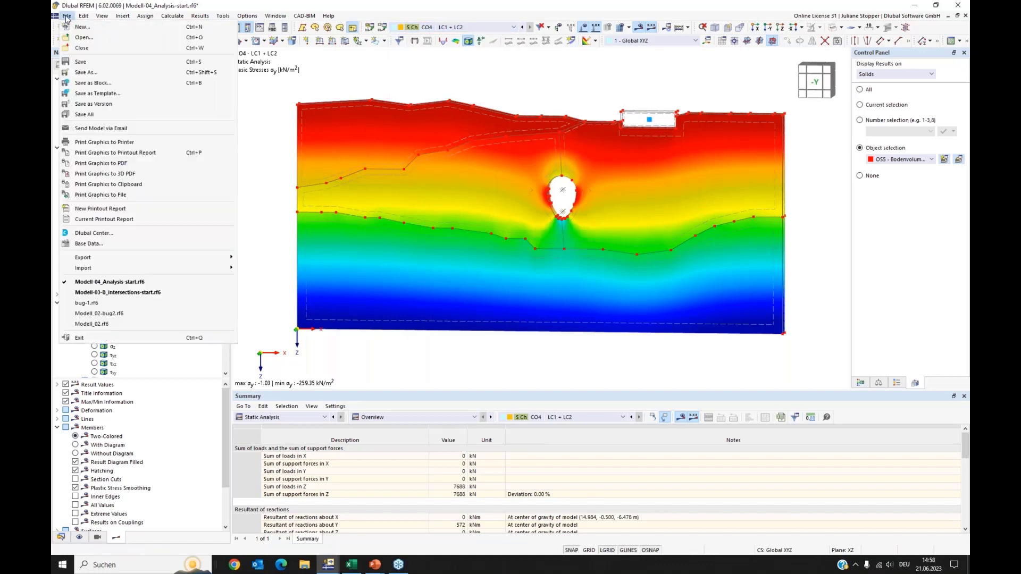
click(97, 154)
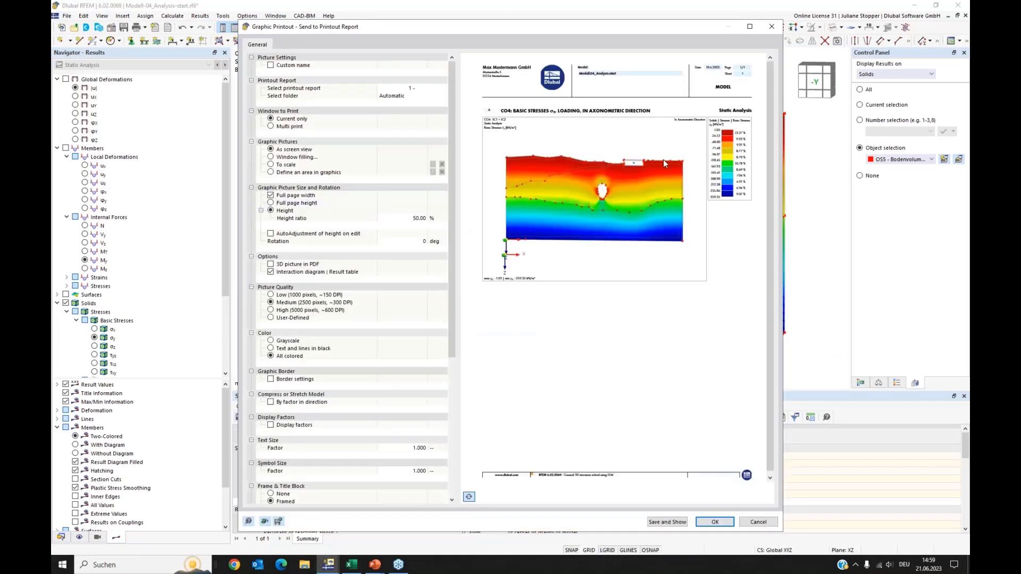
click(715, 522)
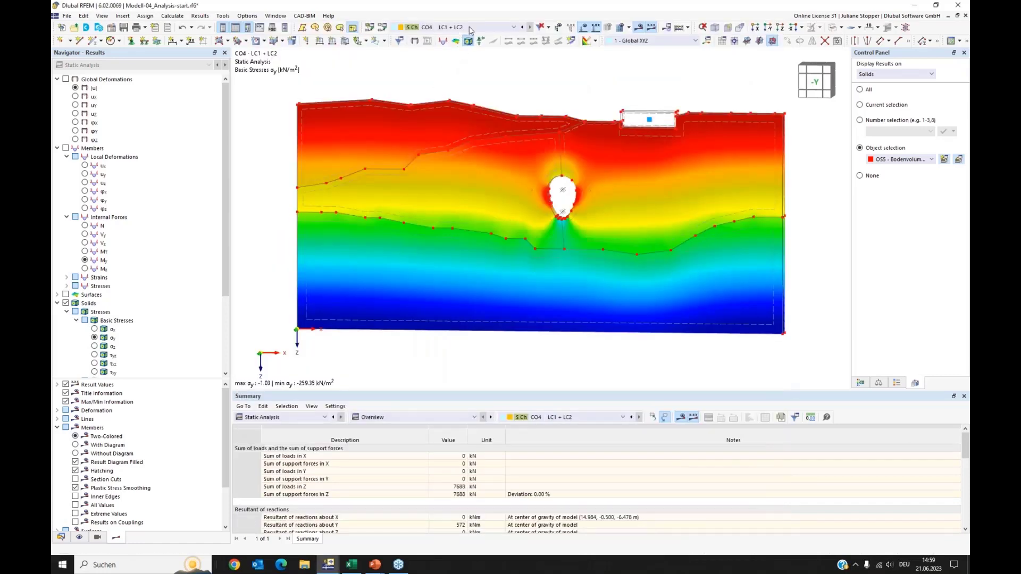
Switch the results display to the basic stresses σy of load combination CO2
click(468, 28)
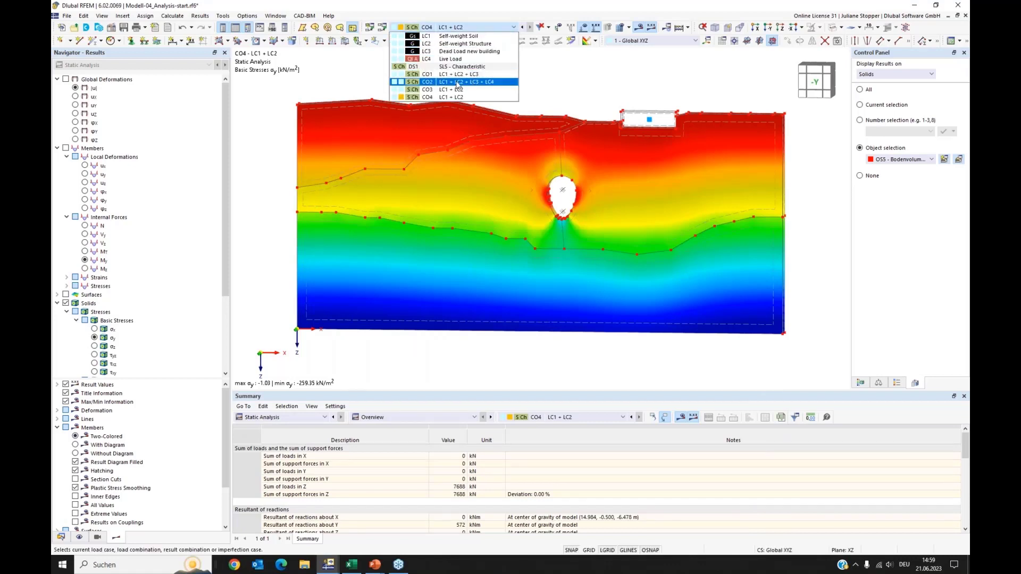
click(498, 84)
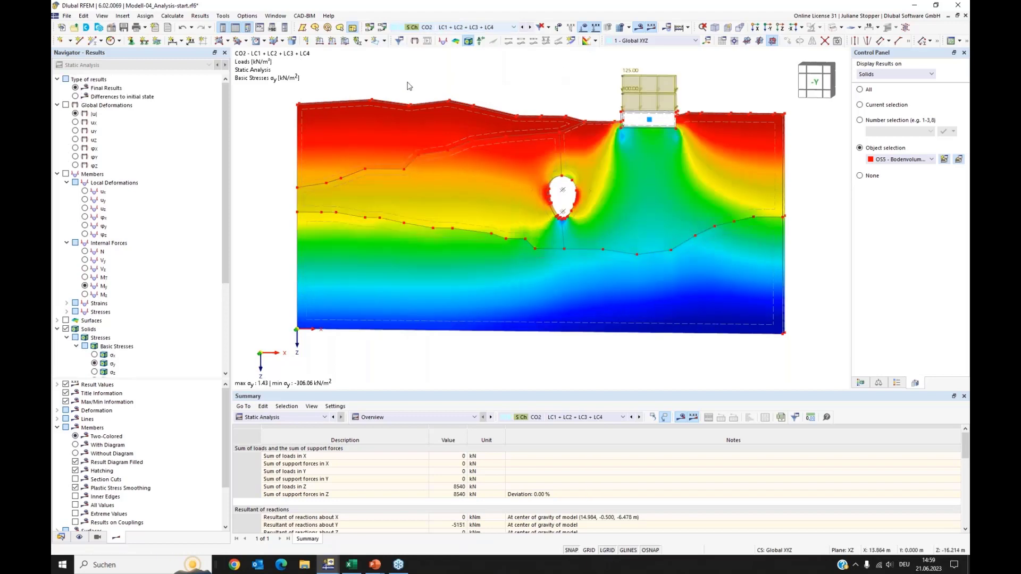
Show the global deformations |u| of load combination CO2 with their color scale, and collapse the Members and Global Deformations result groups
click(66, 106)
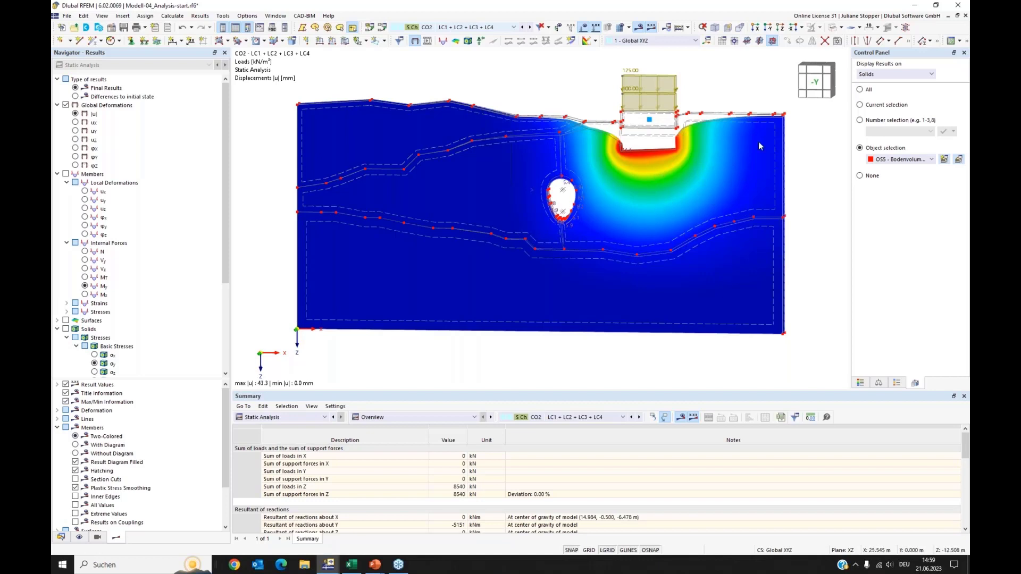
click(860, 382)
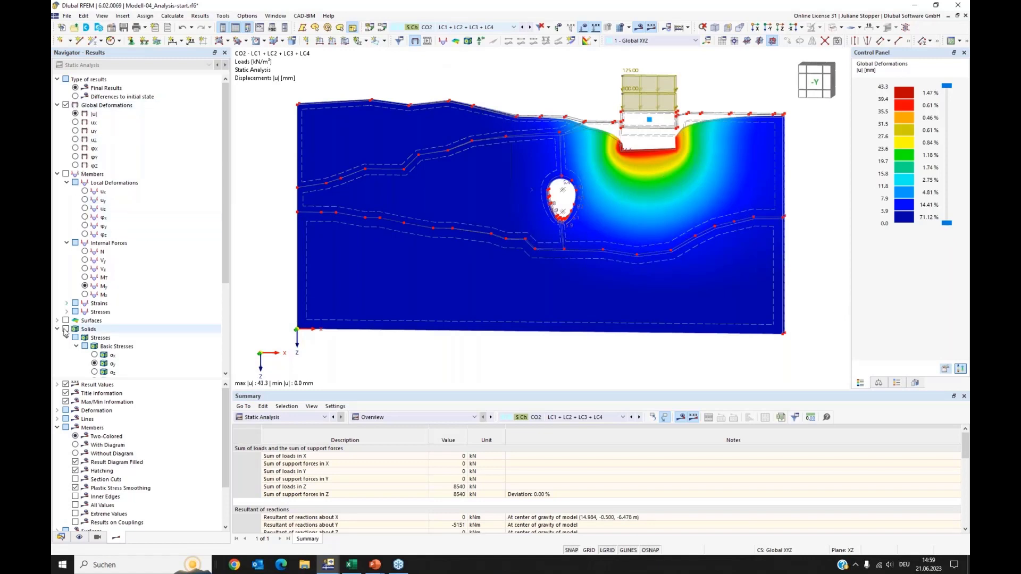
click(57, 174)
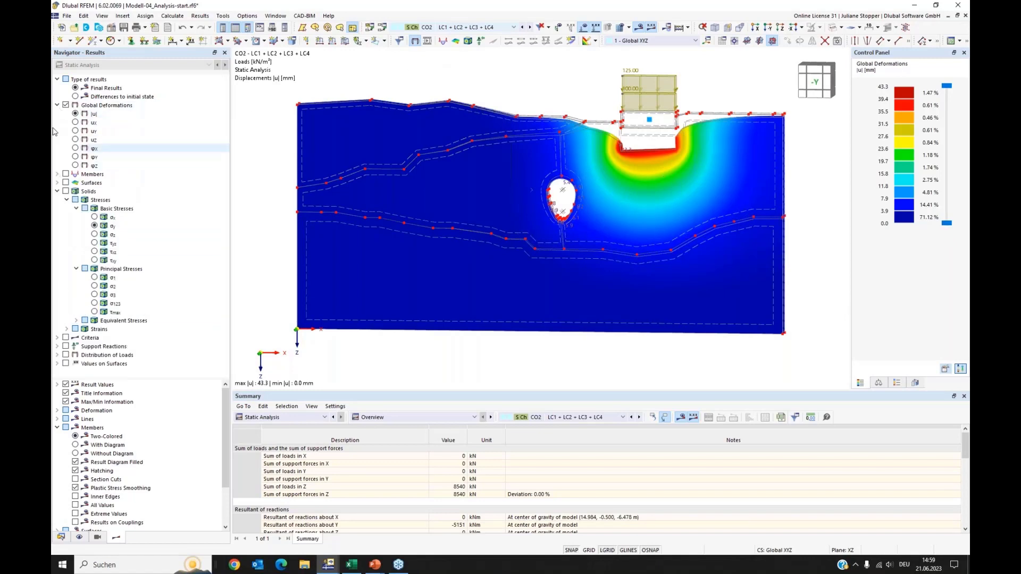
click(57, 105)
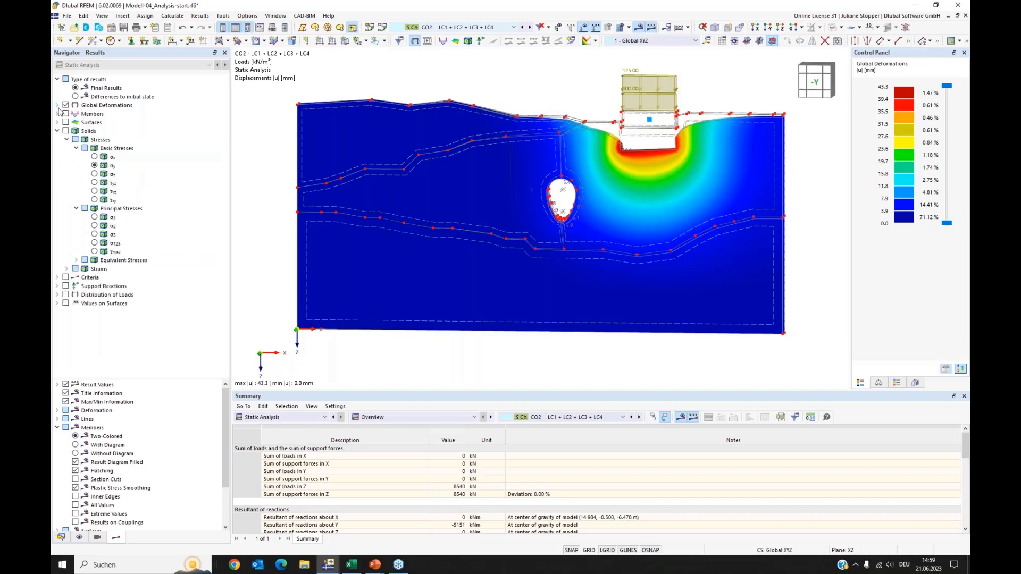
Display the CO2 solid basic stresses σy as differences to initial state, and send the view to printout report 1
click(75, 140)
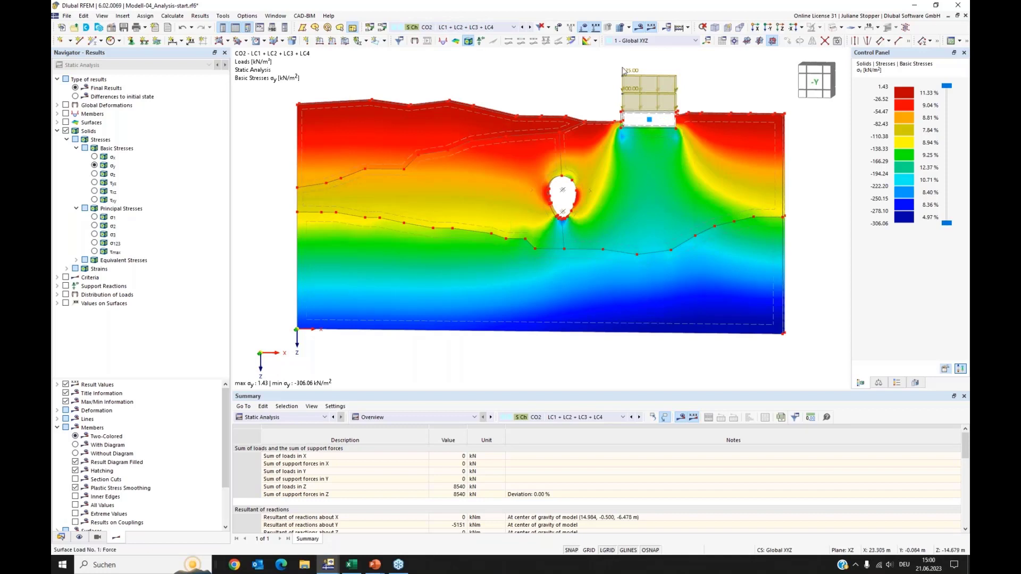
click(76, 97)
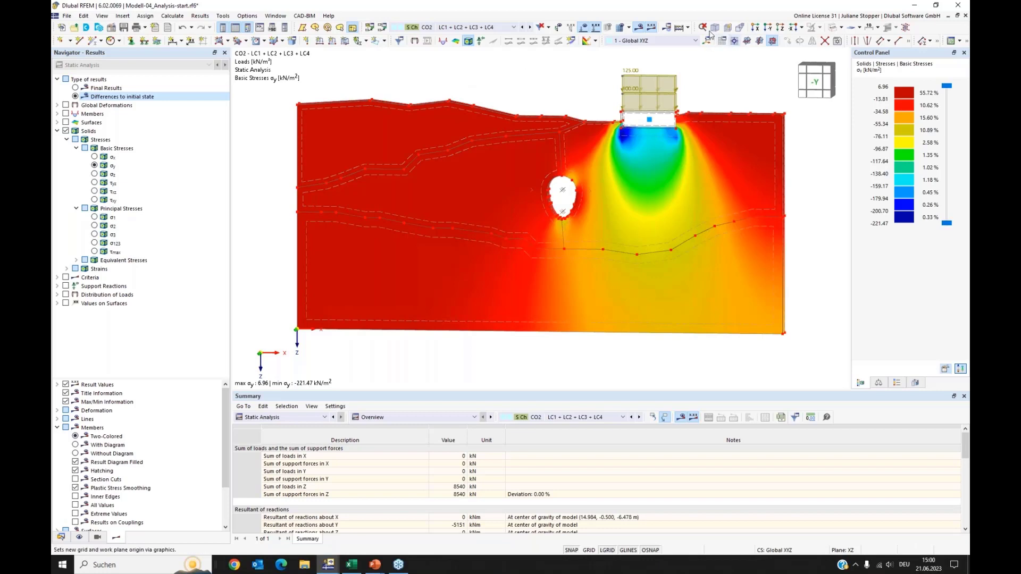
scroll(501, 91, up, 1)
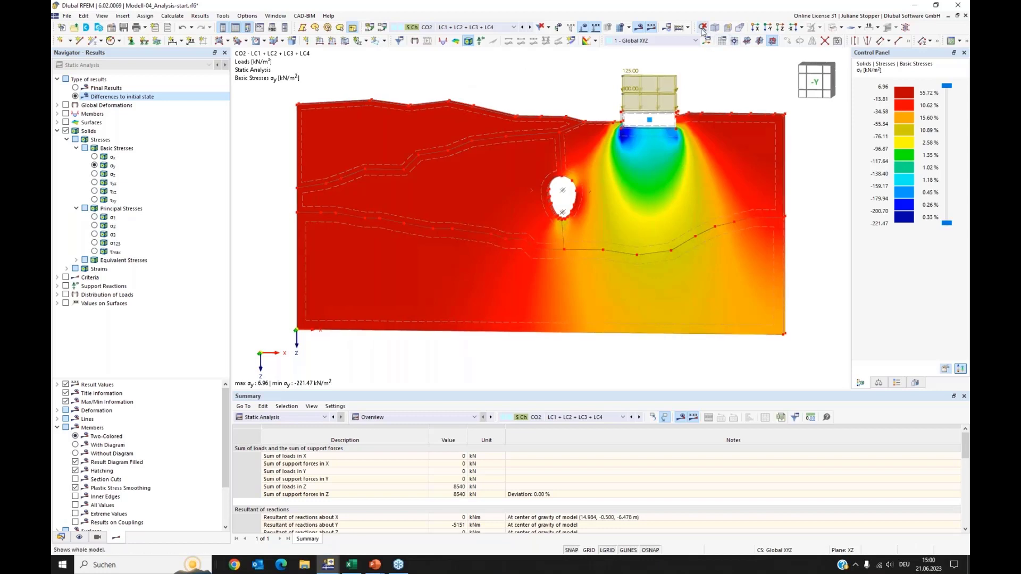
click(67, 16)
click(119, 153)
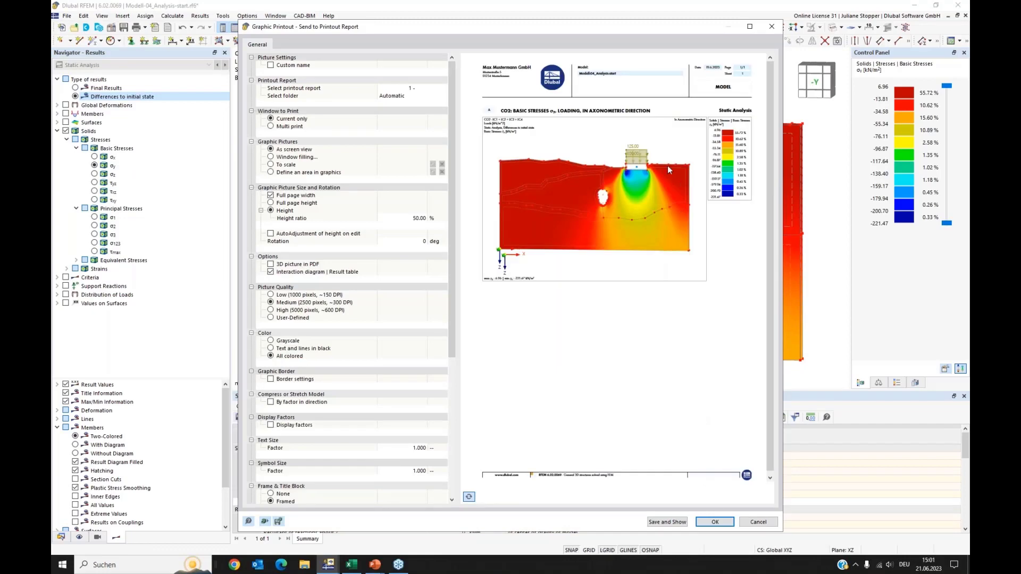
click(715, 523)
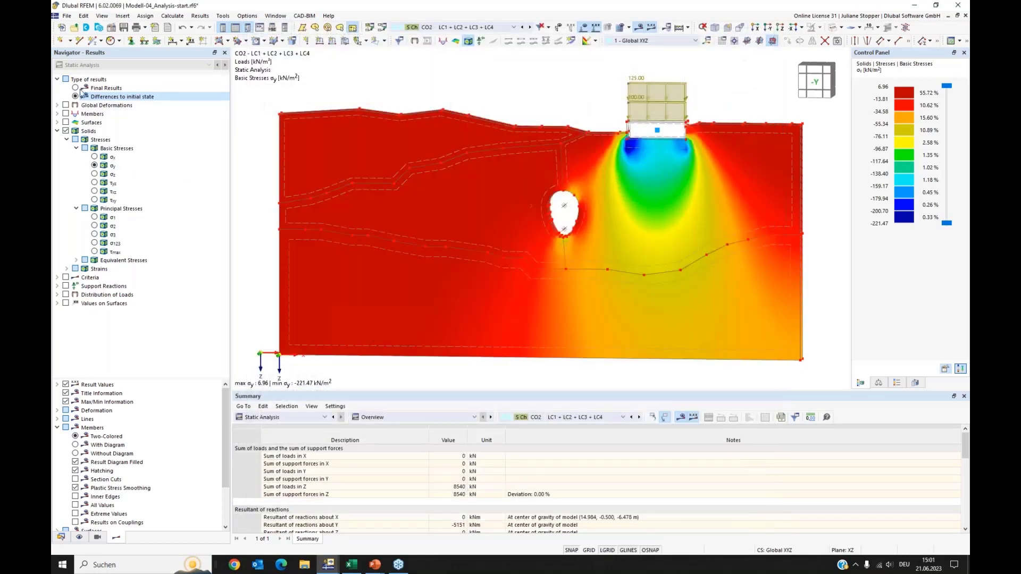
Switch the CO2 basic stresses σy back to final results, and send that view to printout report 1
click(75, 89)
click(76, 88)
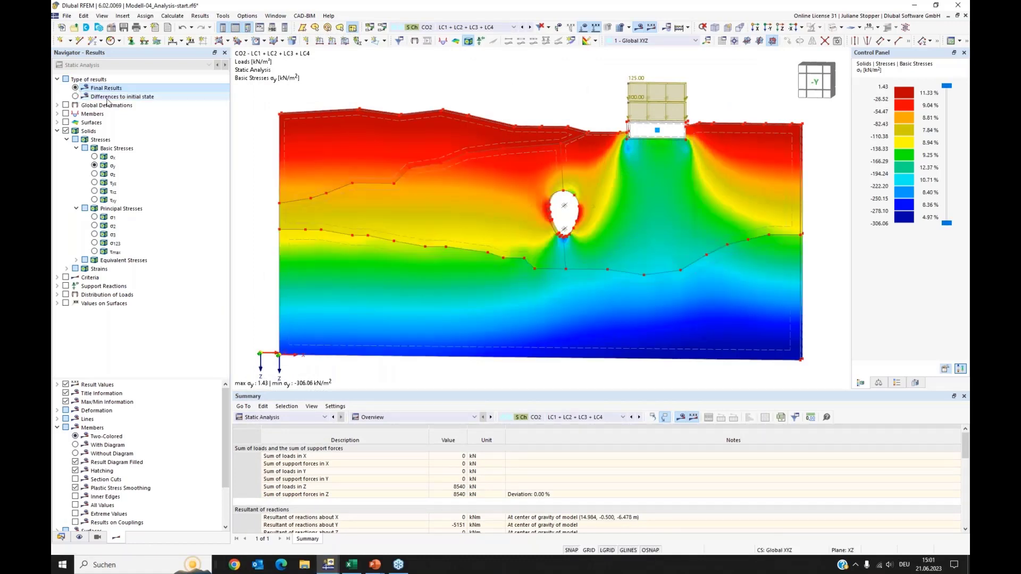
click(67, 15)
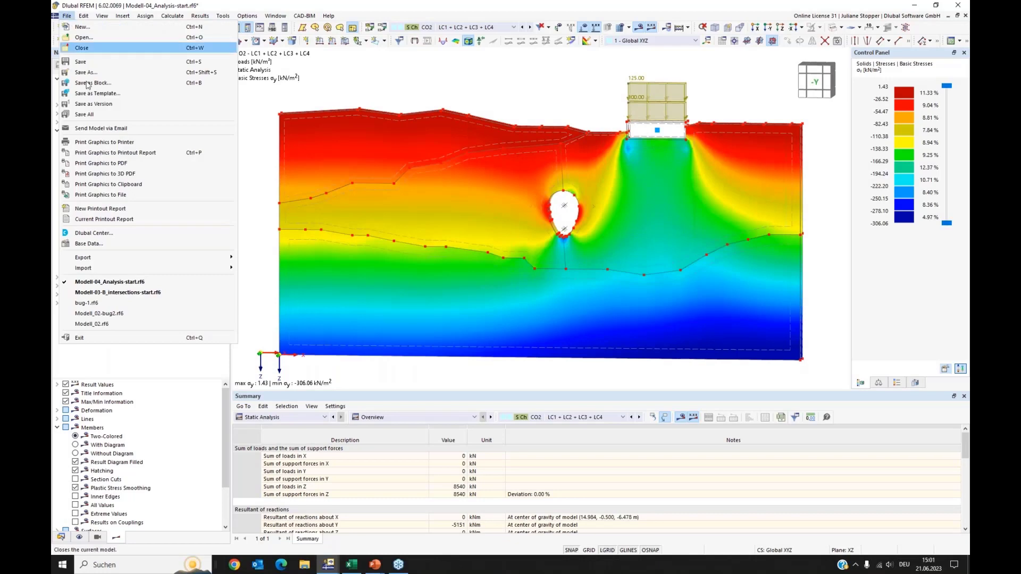
click(118, 154)
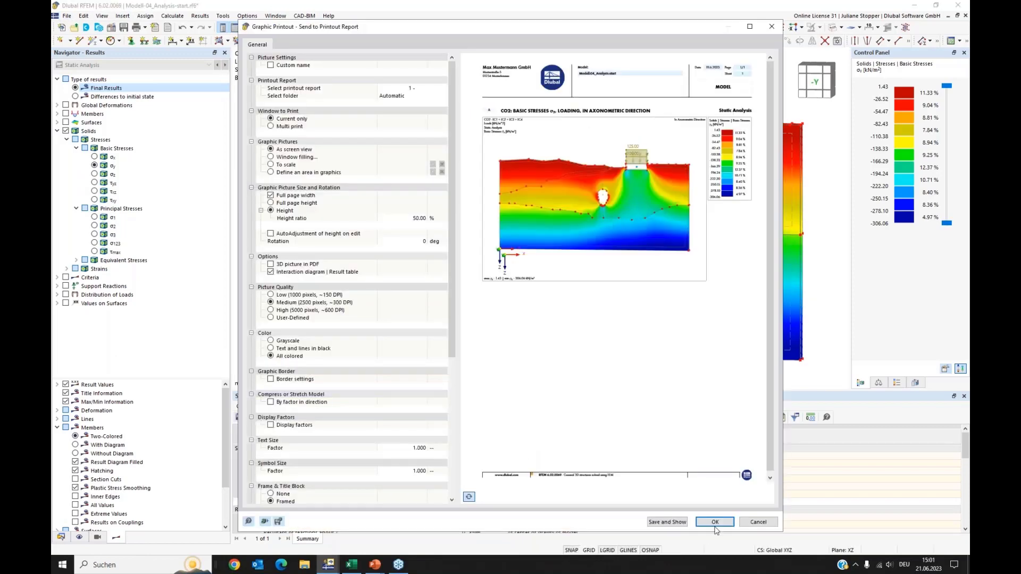
key(Return)
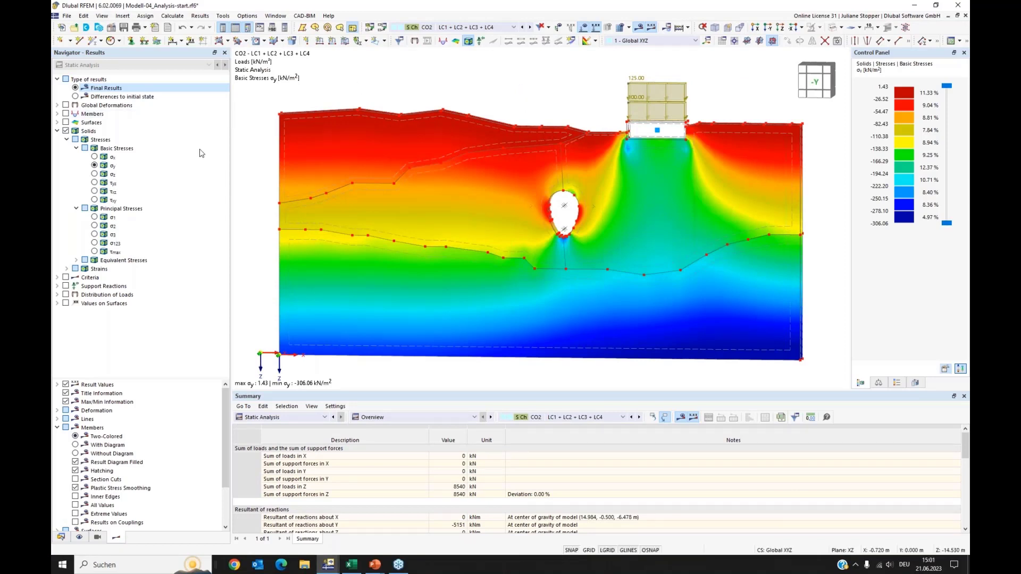
Hide the solid results, and check the Result Beam integration settings of member 14 on the tunnel lining
click(66, 131)
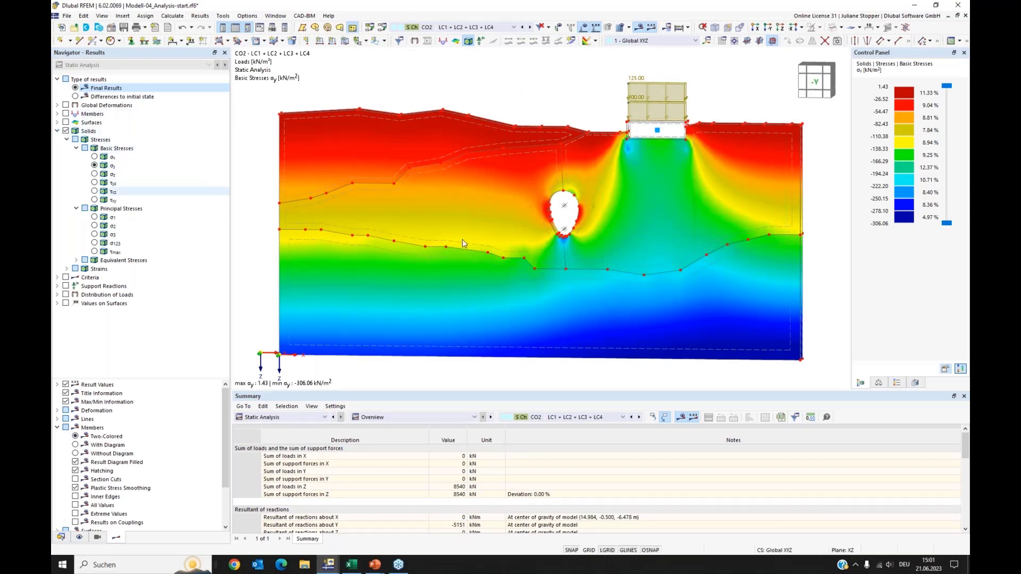
click(66, 132)
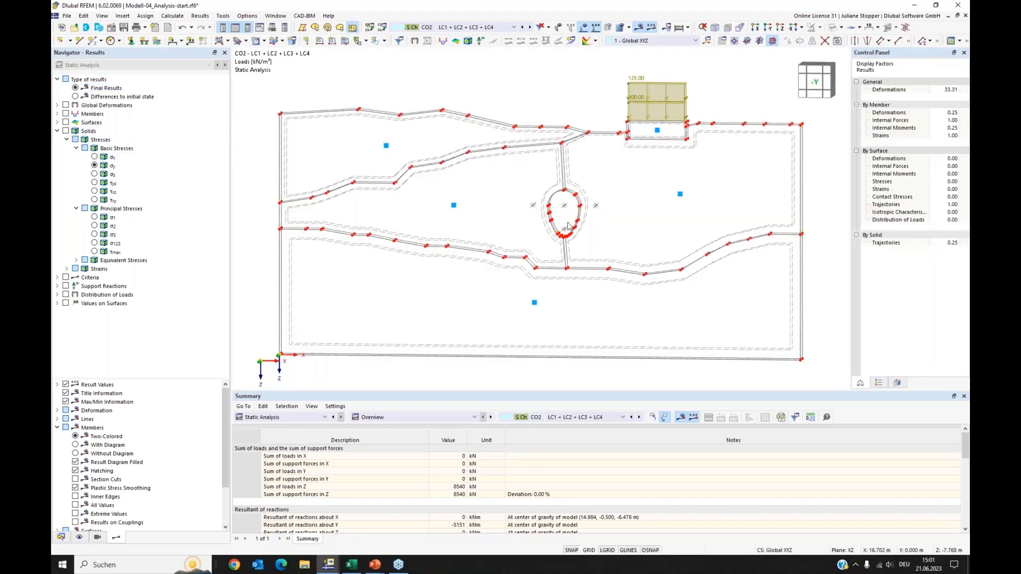
ctrl+middle_drag(657, 251, 601, 234)
scroll(625, 255, up, 6)
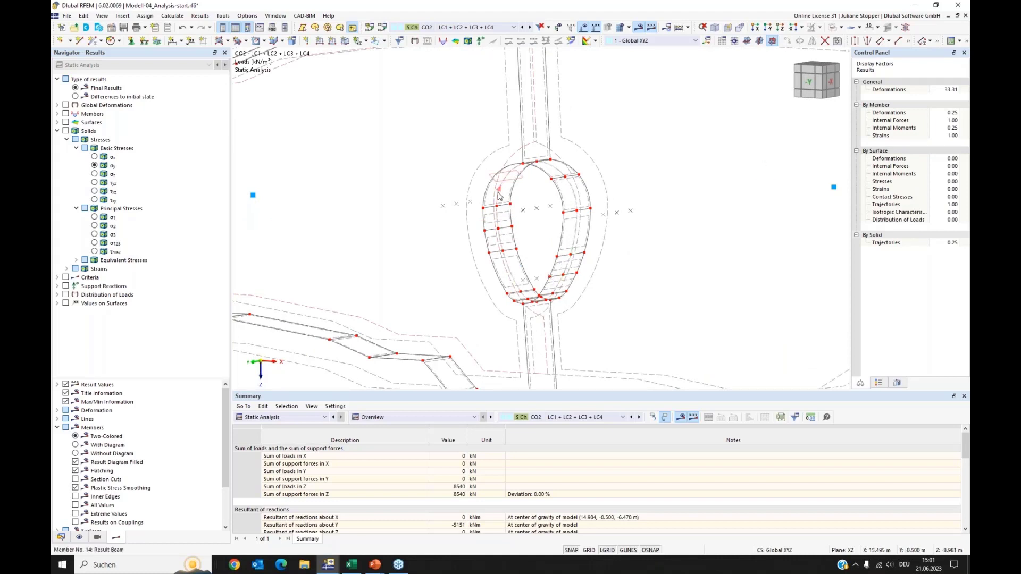
mouse_move(499, 197)
double_click(504, 193)
click(271, 128)
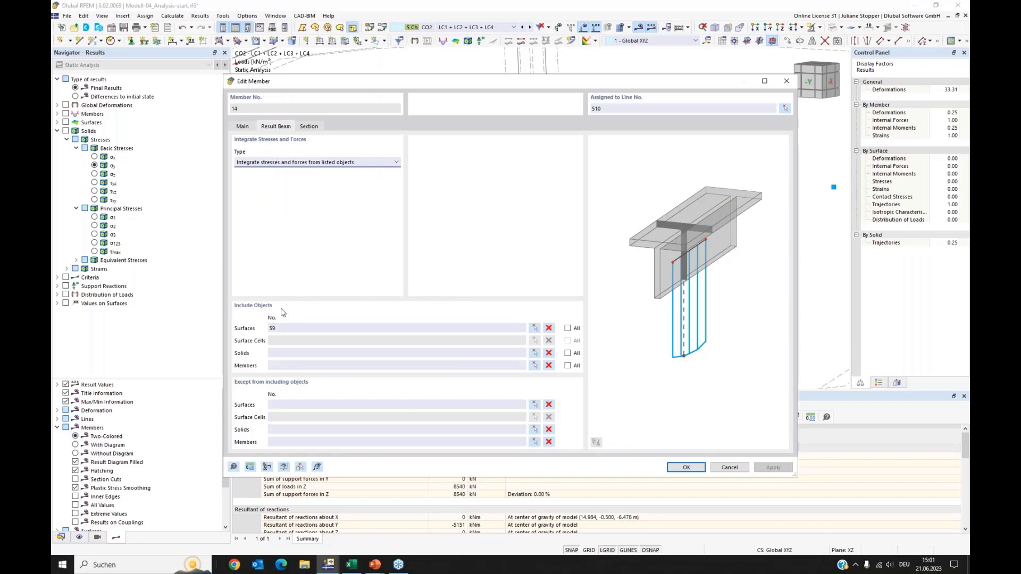
click(685, 467)
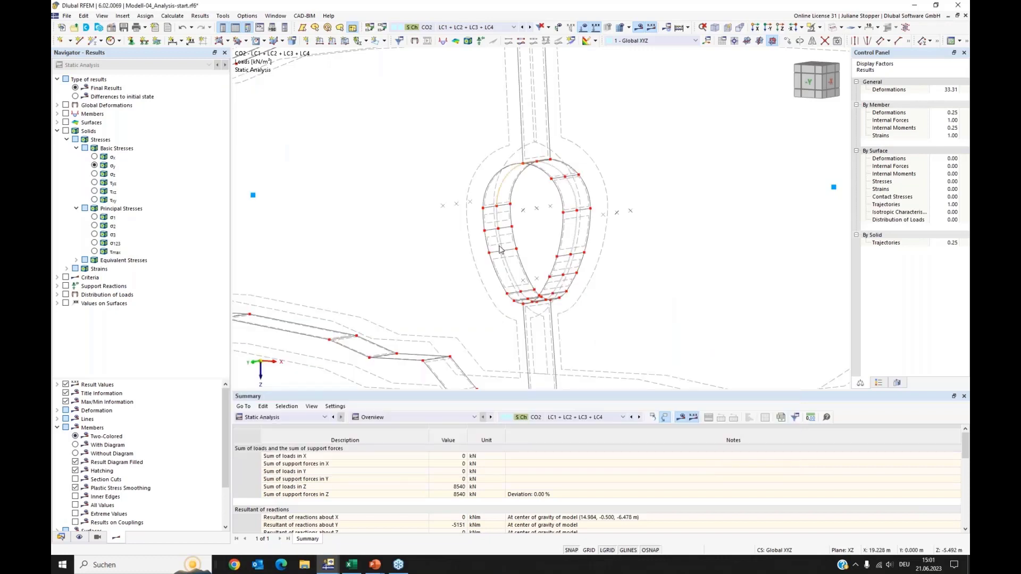
Display the tunnel lining's member moments My in the -Y view, and compare differences to initial state with final results
click(66, 115)
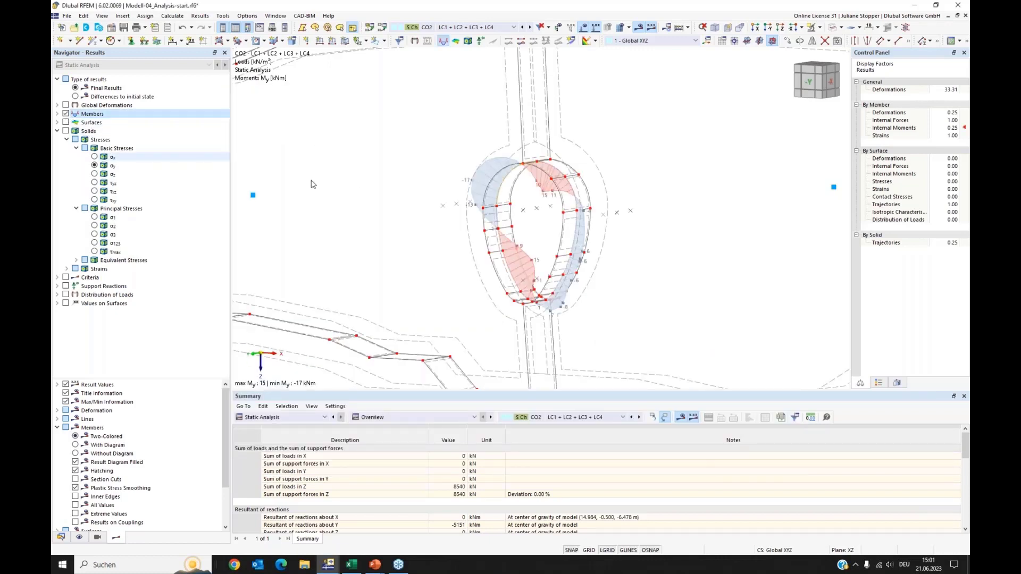
click(768, 29)
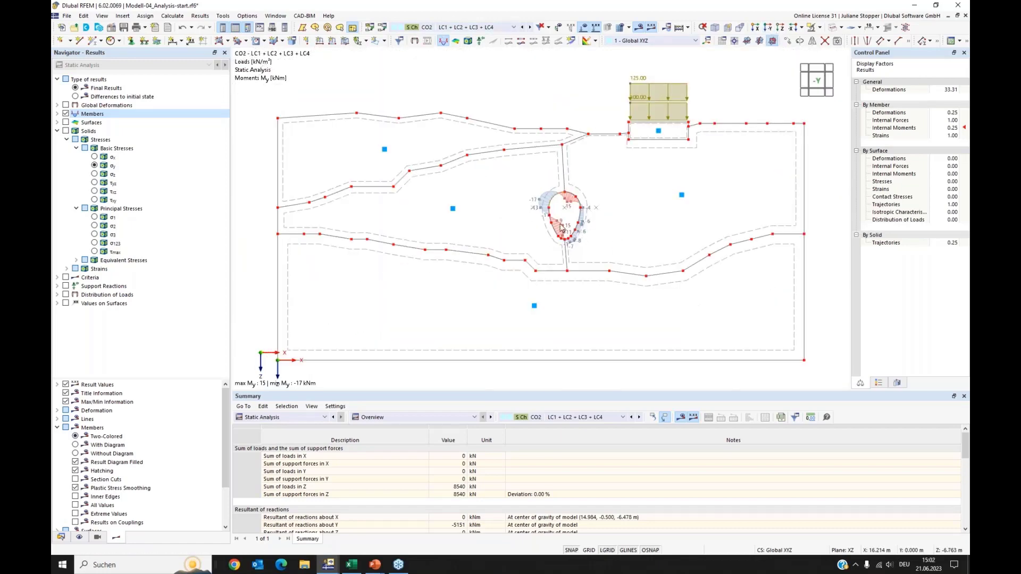
click(75, 98)
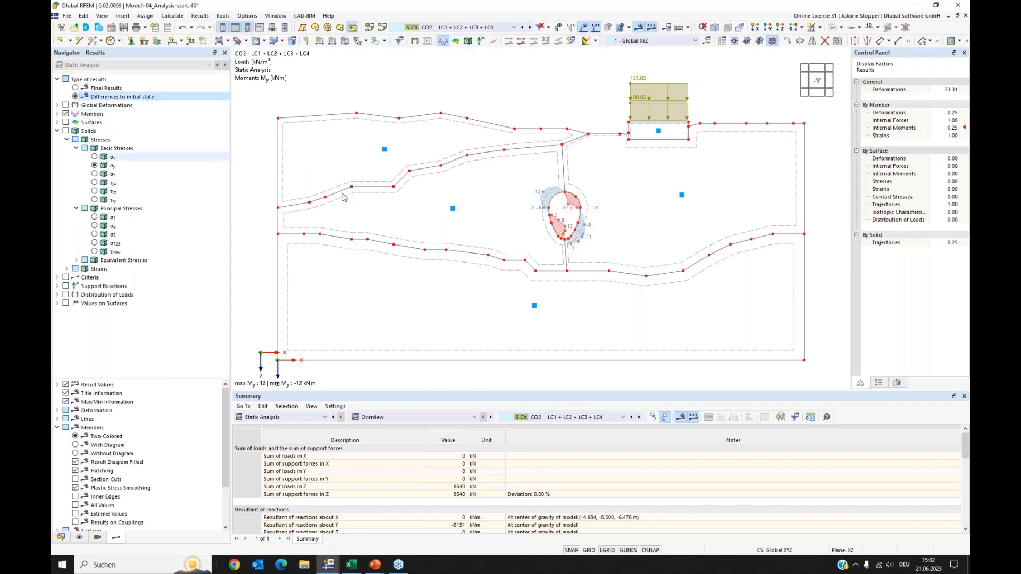
click(57, 113)
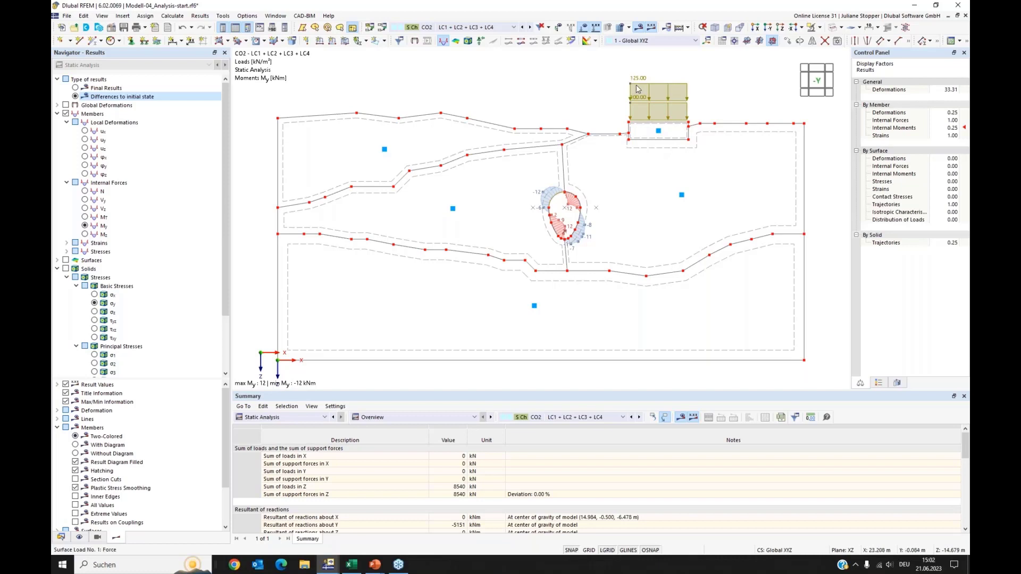
click(76, 89)
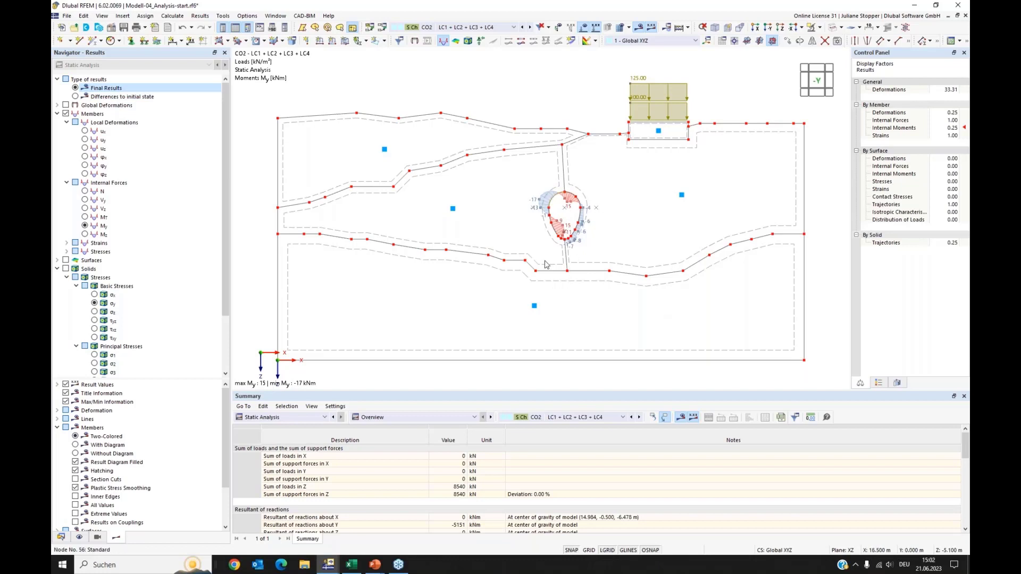
Switch the member results from internal forces to the local deformations uz
click(85, 193)
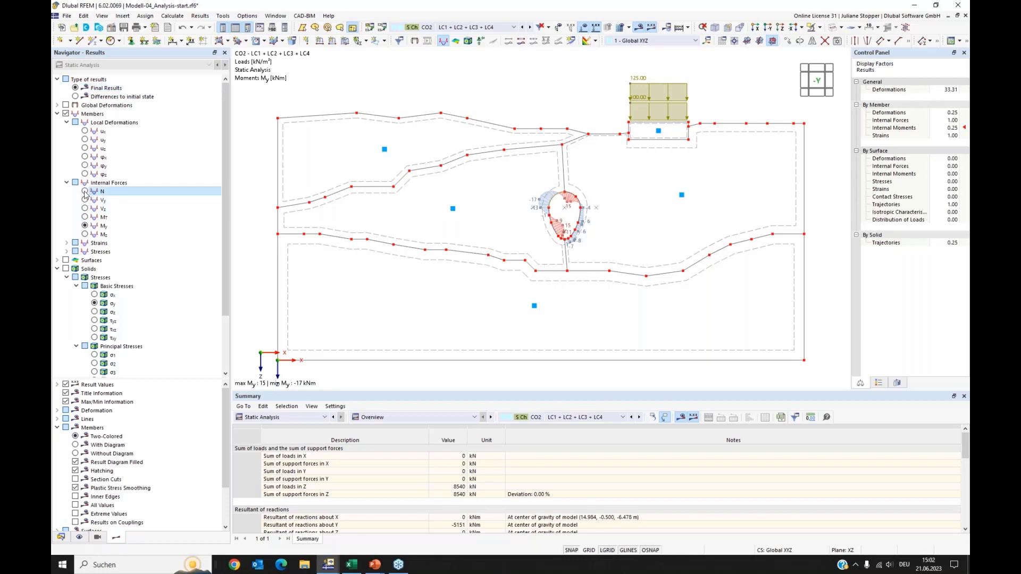
click(85, 131)
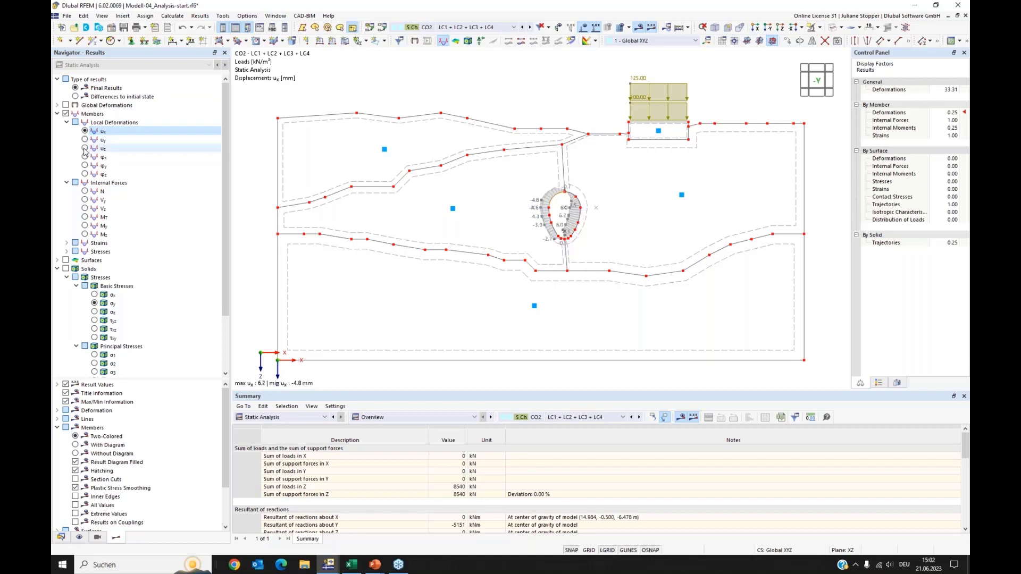
click(85, 149)
Change the member results display style from two-colored to With Diagram so the uz values are shown in color
click(879, 383)
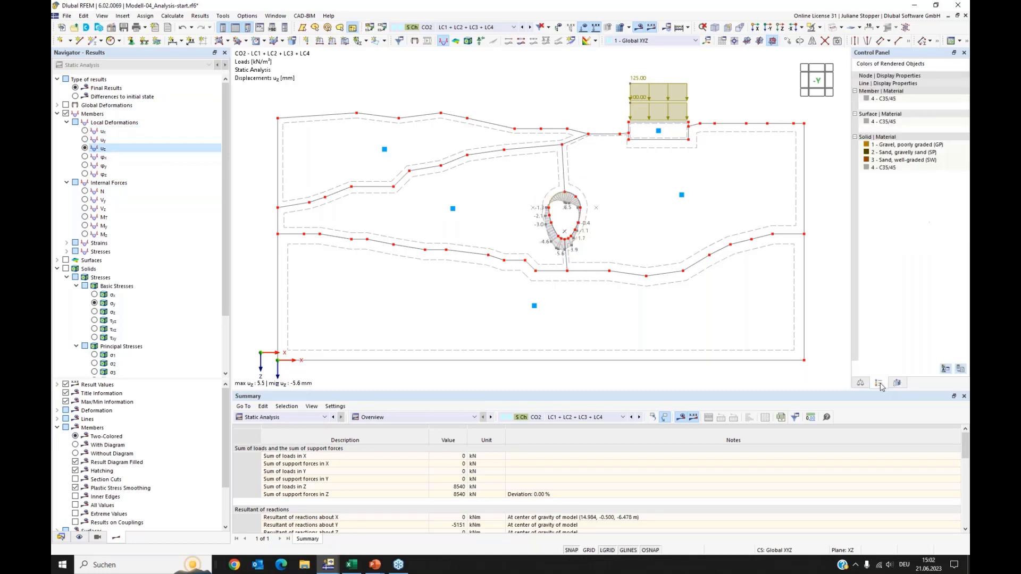
click(861, 383)
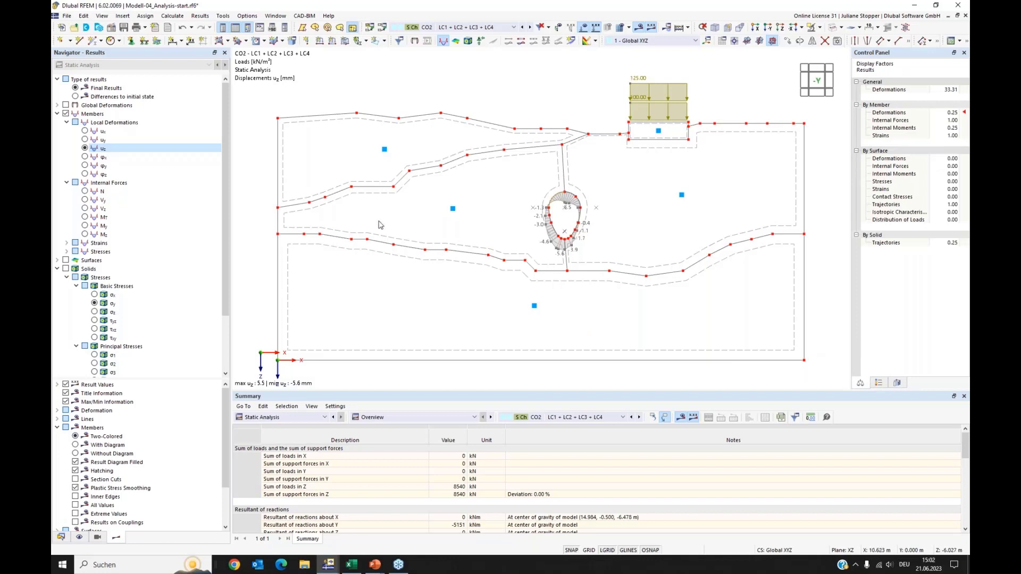
scroll(130, 397, down, 2)
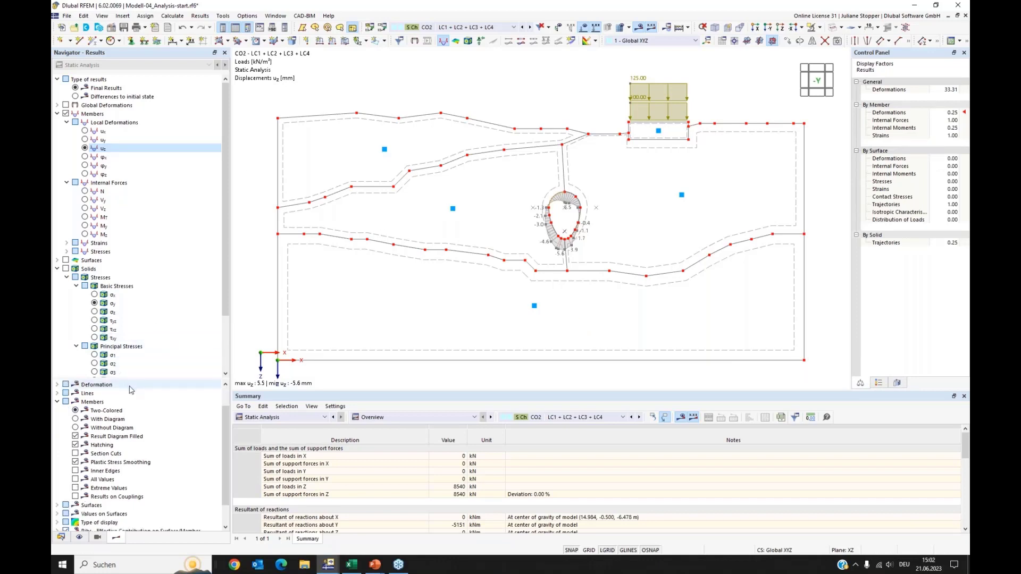
scroll(130, 398, up, 2)
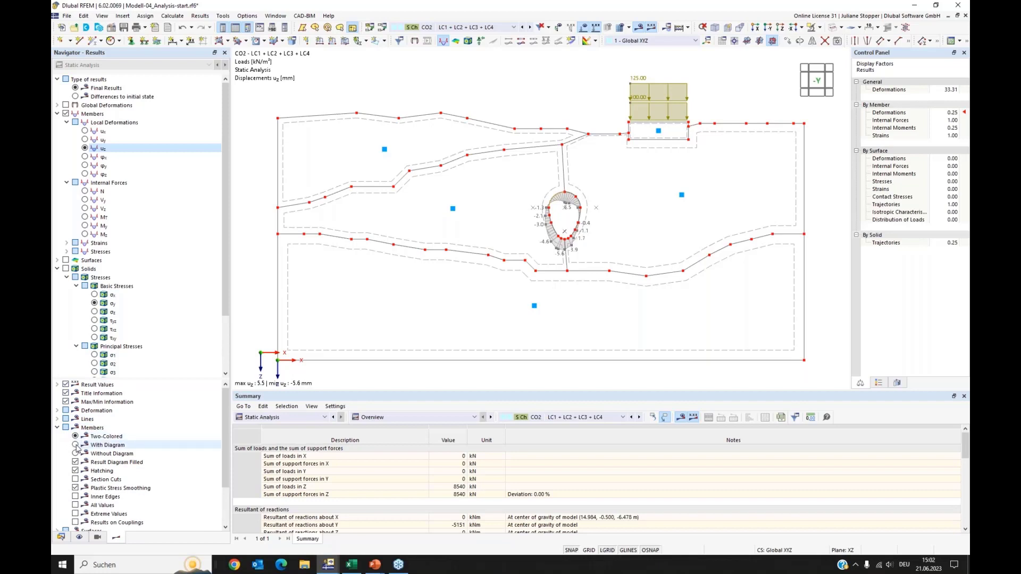
click(75, 445)
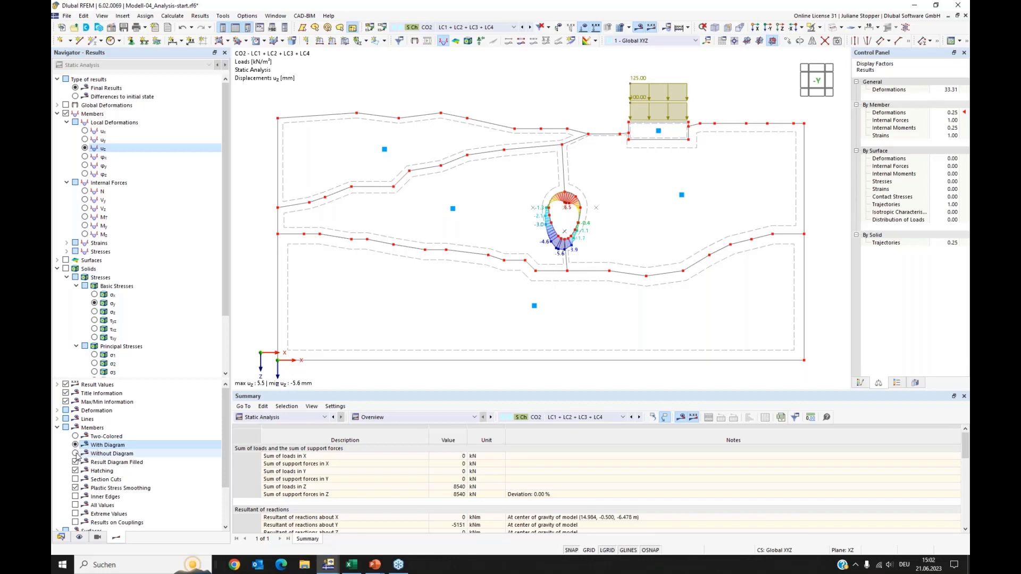
click(75, 455)
click(75, 445)
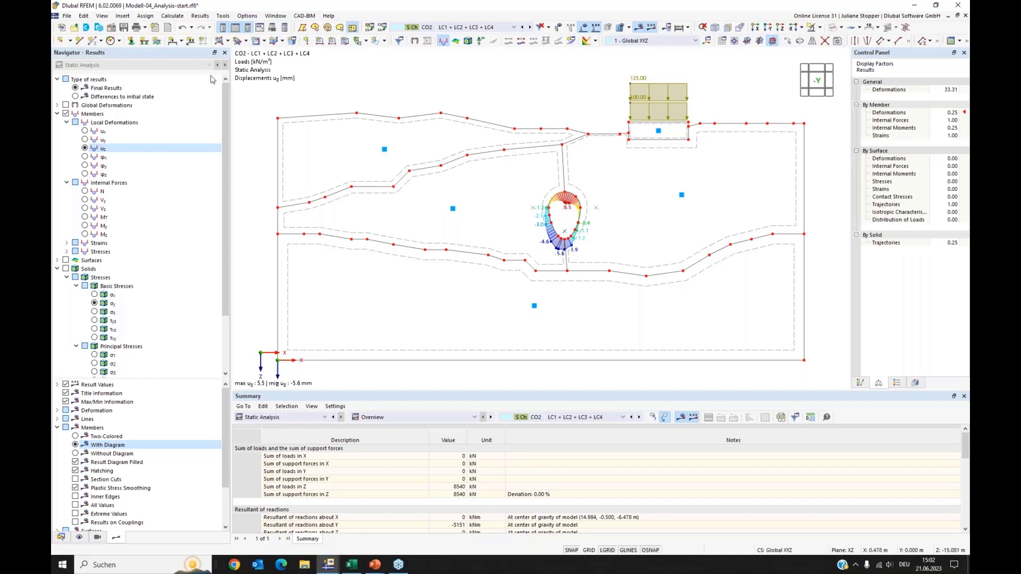
Set up a multi print of the graphics to printout report 1, excluding the model picture and keeping the loading picture in the current view
click(67, 16)
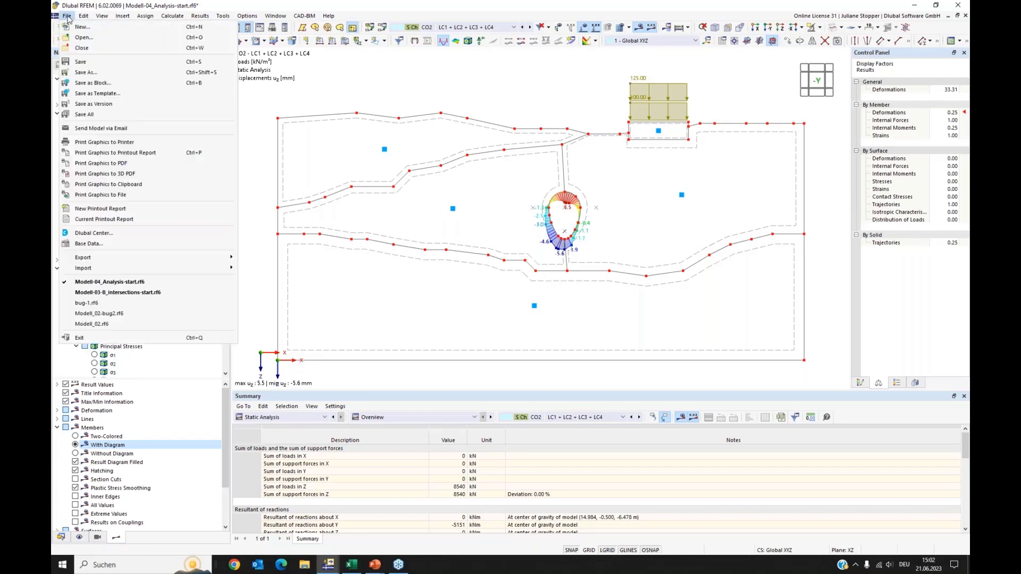
click(116, 153)
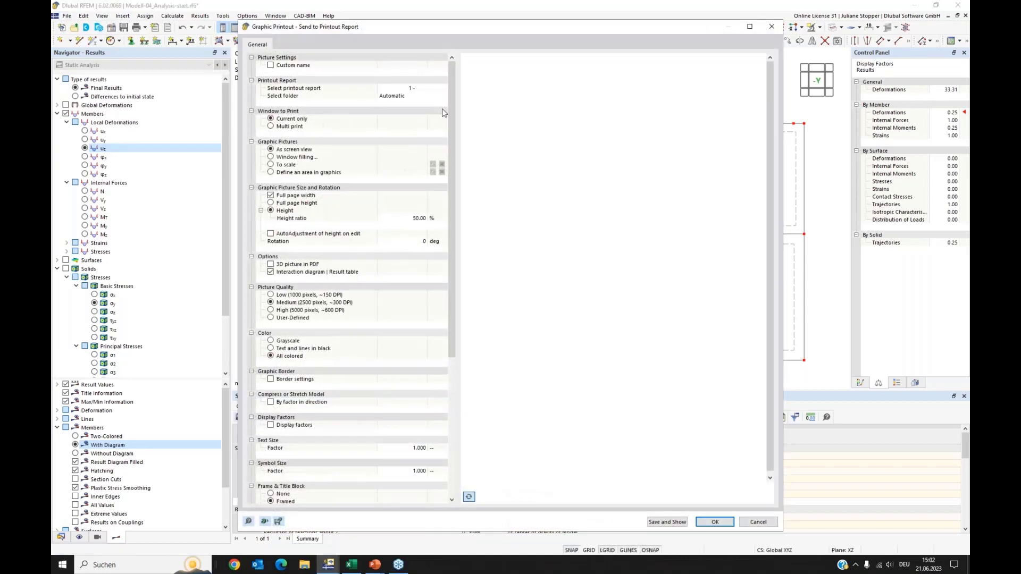
click(272, 128)
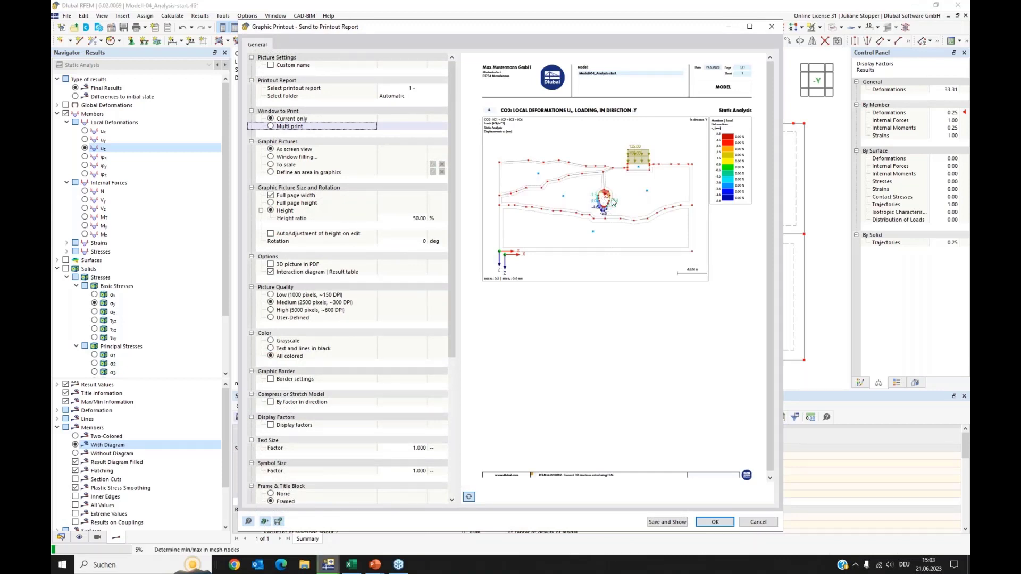
click(271, 126)
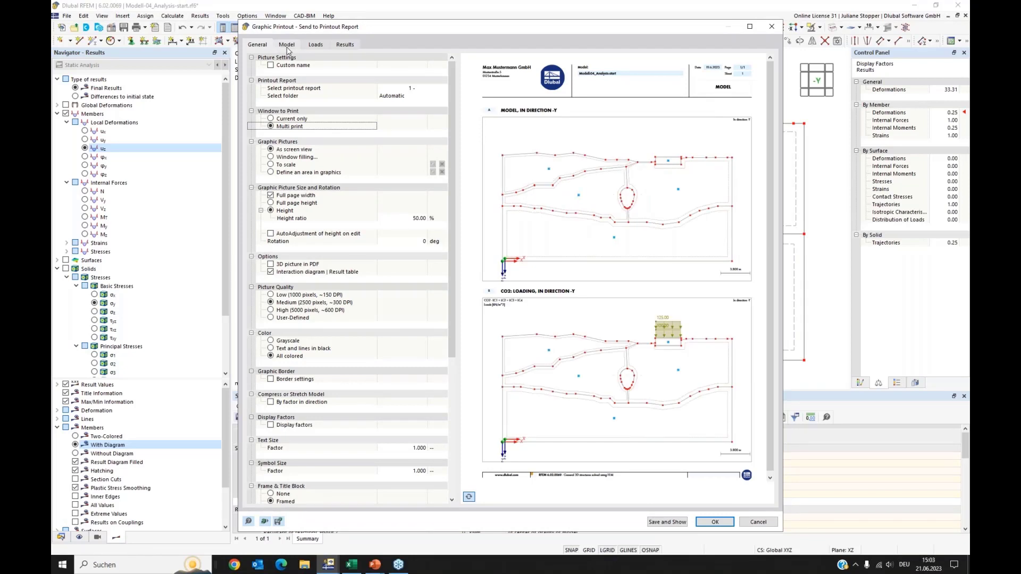
click(287, 47)
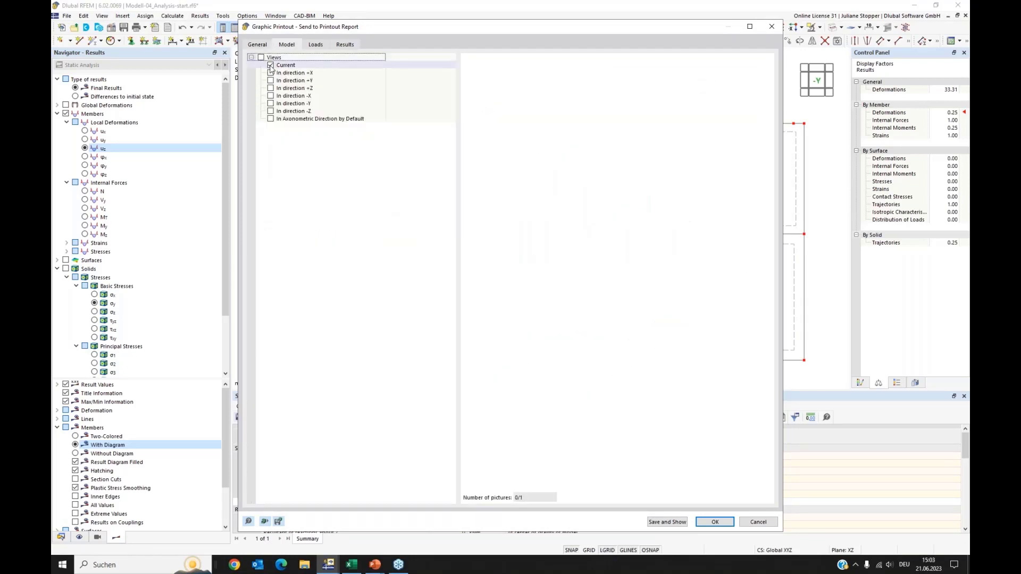
click(316, 45)
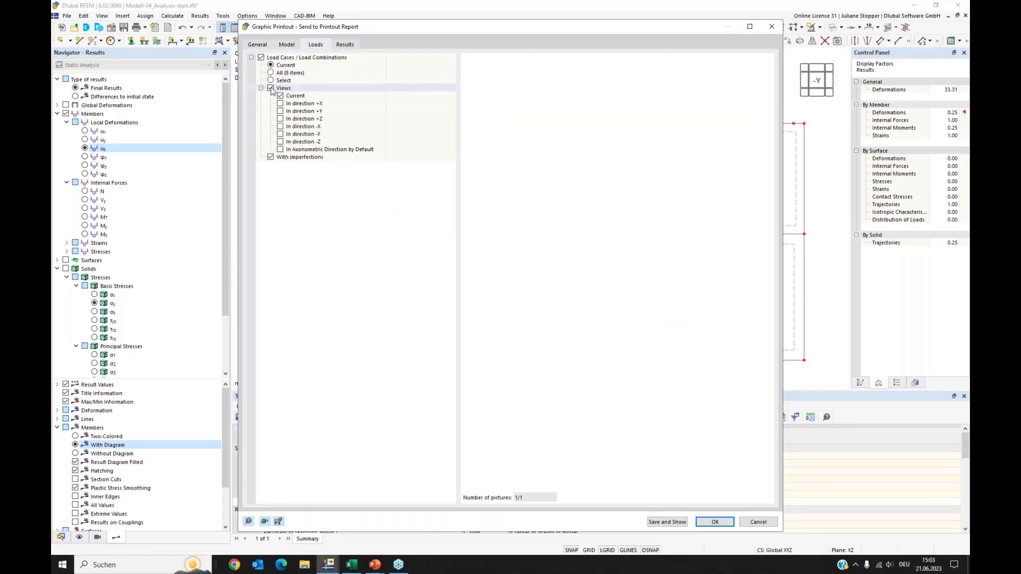
Include the member internal forces N and My and local deformations ux and uz in the multi print, and send it to the report
click(345, 44)
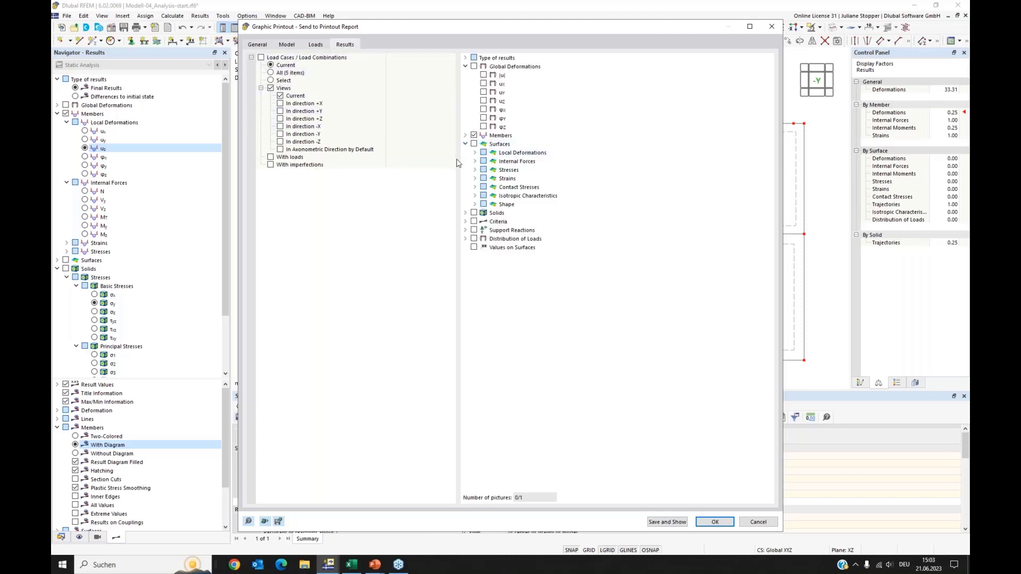
click(465, 144)
click(465, 135)
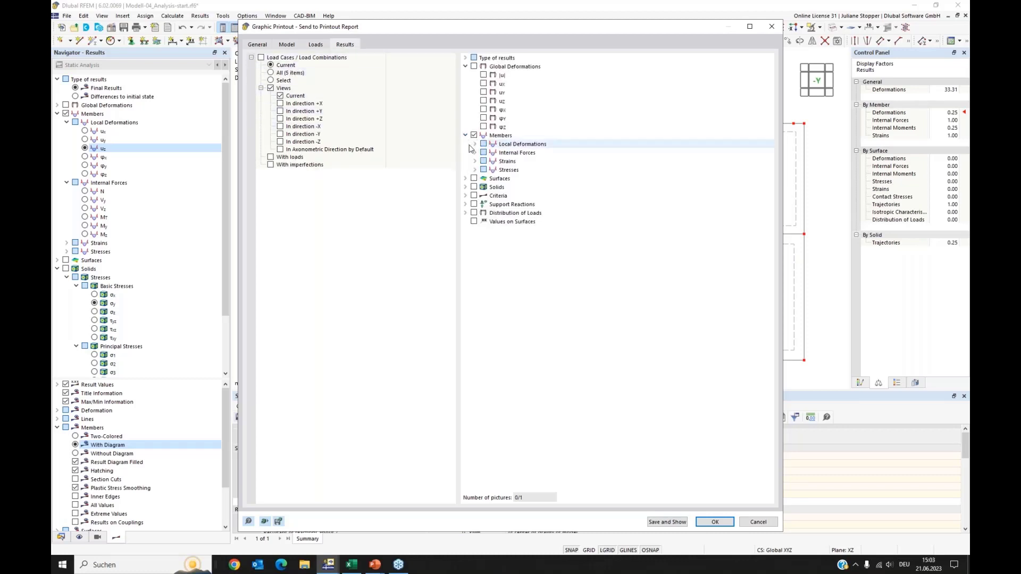
click(475, 153)
click(493, 161)
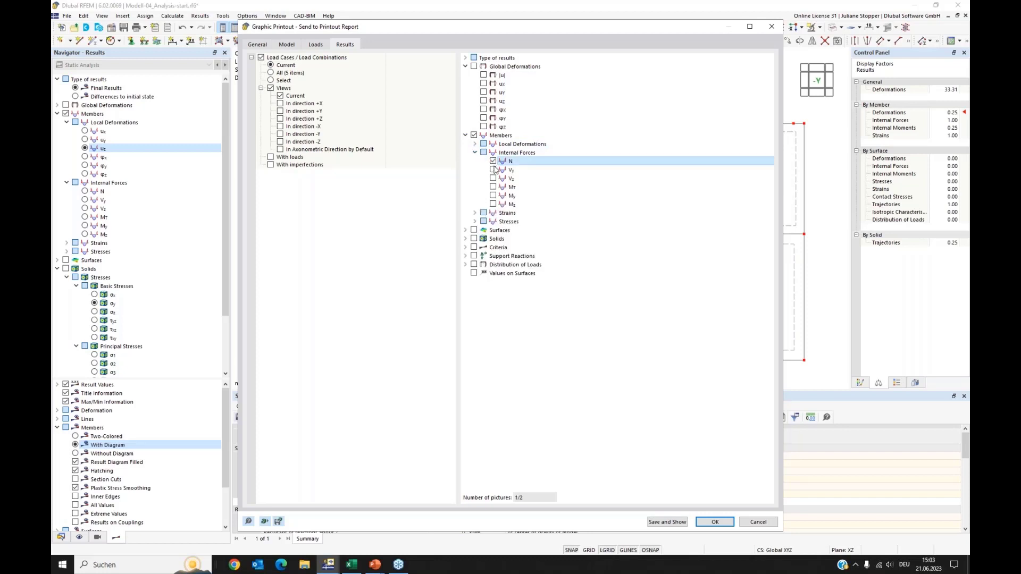
click(493, 196)
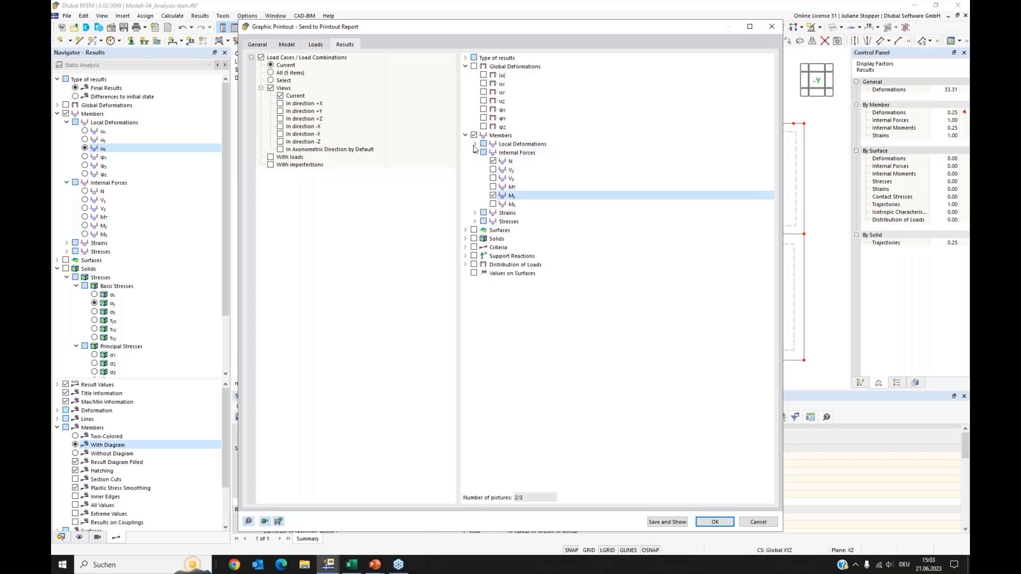
click(475, 144)
click(493, 153)
click(493, 170)
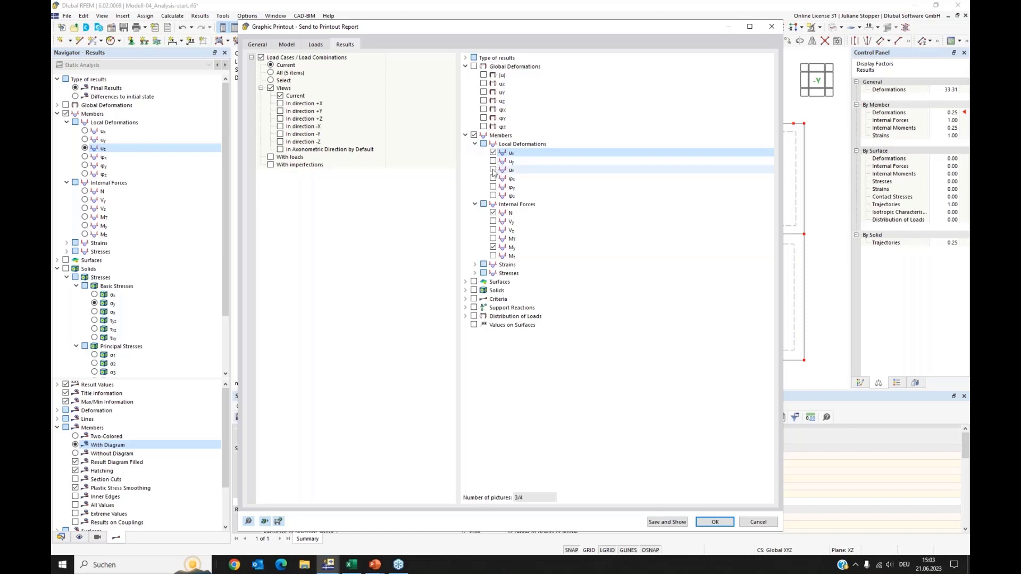
click(712, 522)
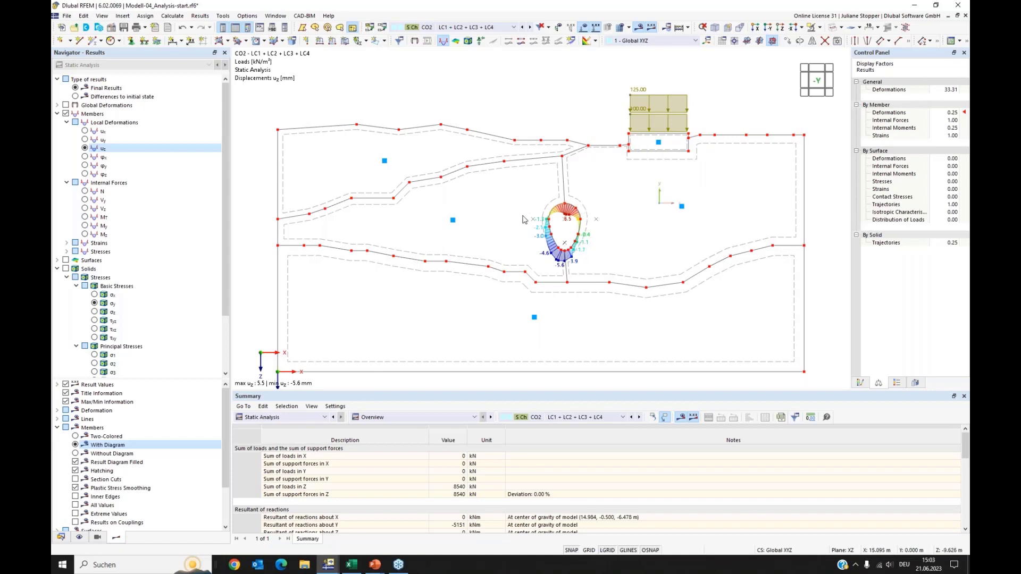
Display the member moments My on the tunnel lining, and open printout report 1
click(84, 226)
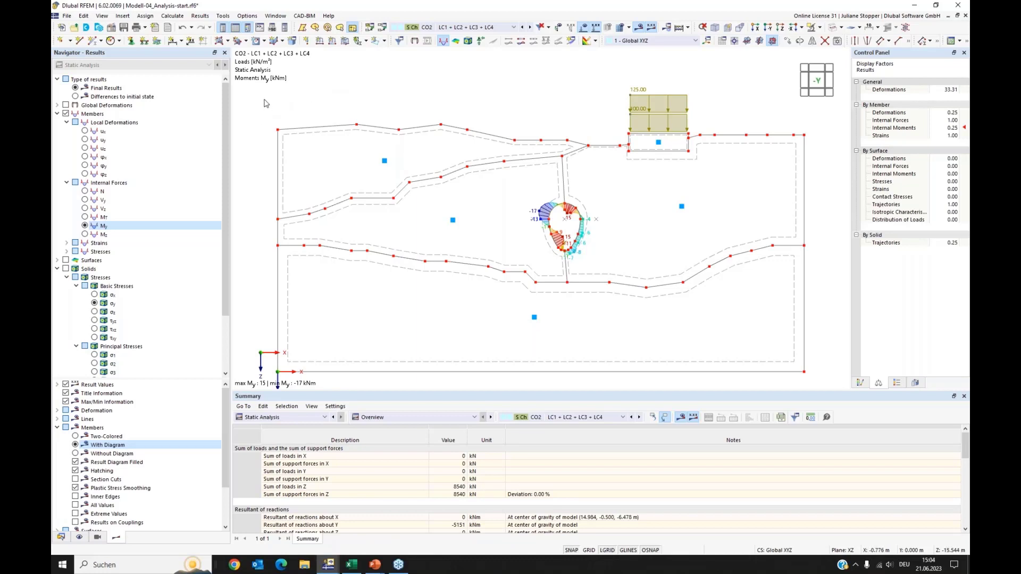
click(60, 538)
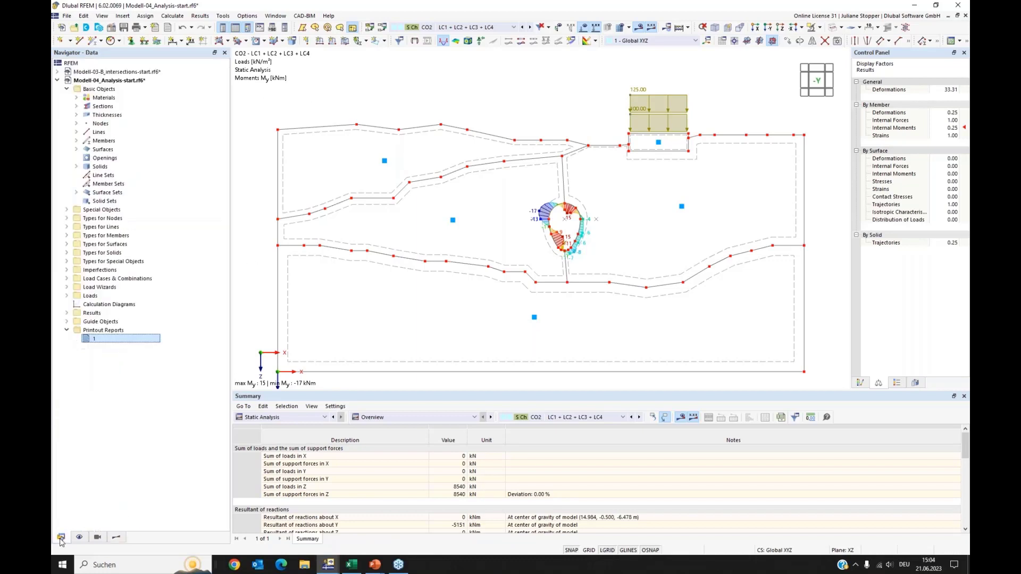
double_click(88, 339)
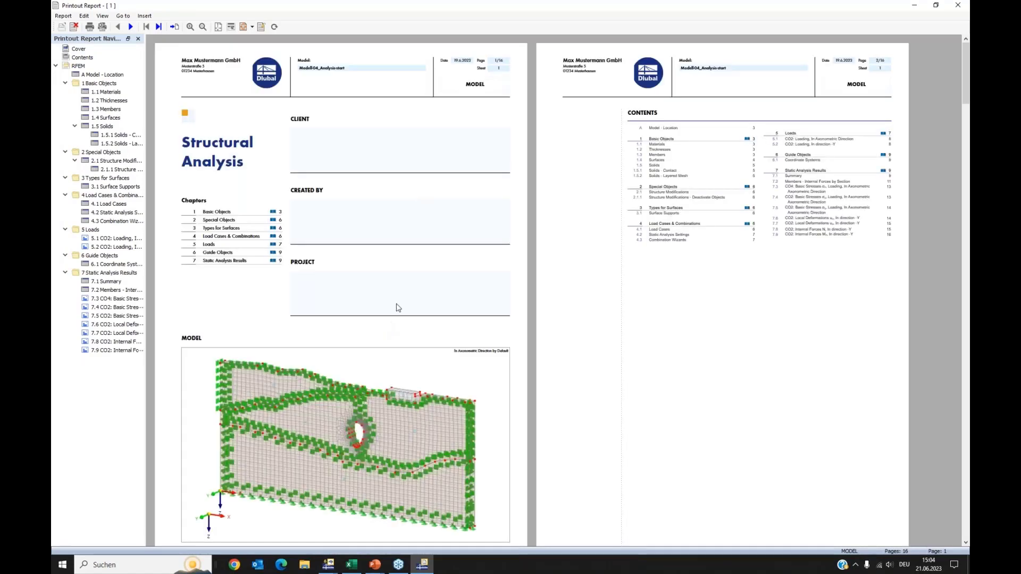
Review the report pages from the model data and load chapters through to the stress, deformation and internal force graphics
scroll(321, 306, down, 10)
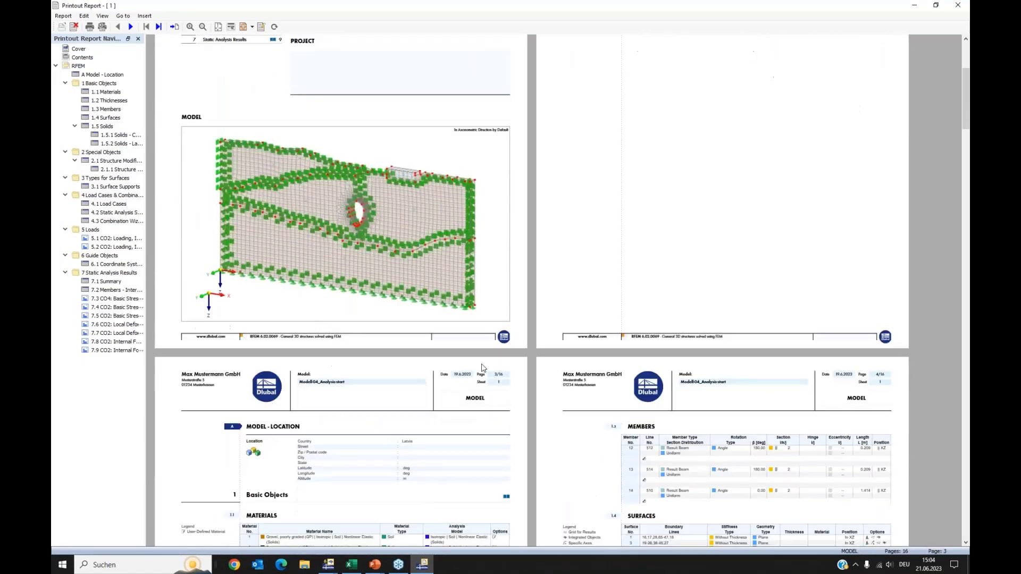
scroll(484, 368, down, 15)
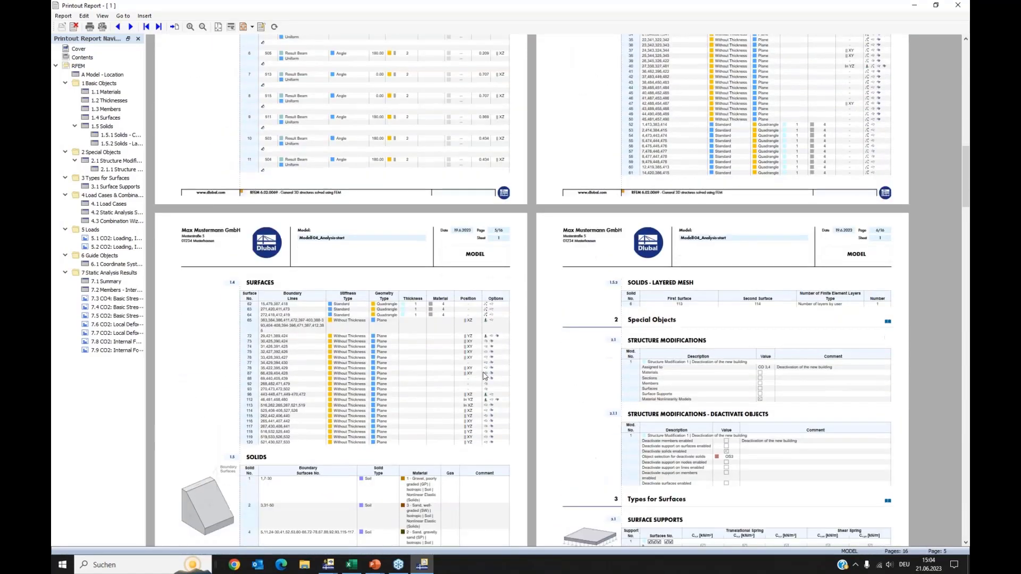
scroll(484, 376, down, 20)
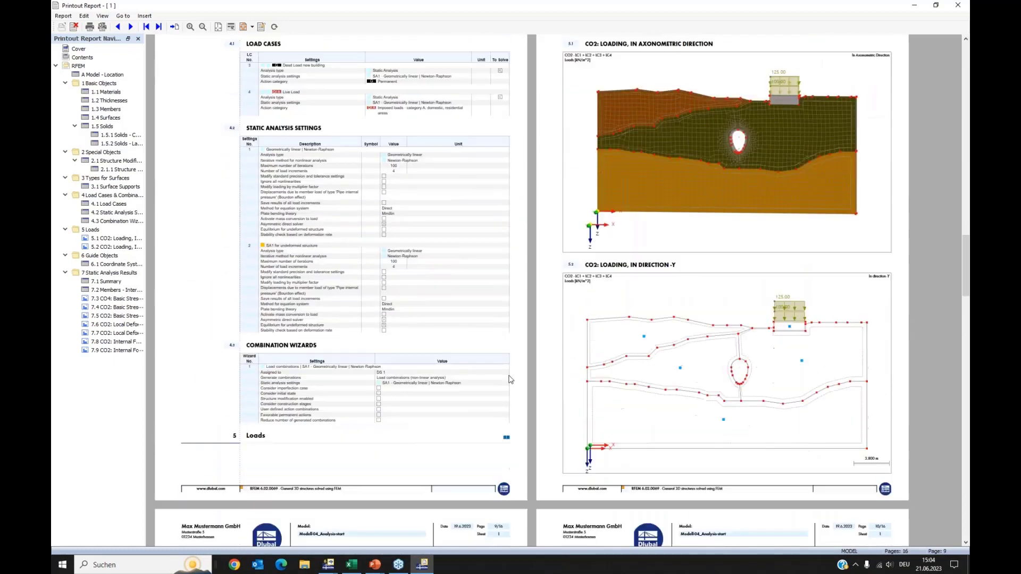
scroll(509, 379, down, 12)
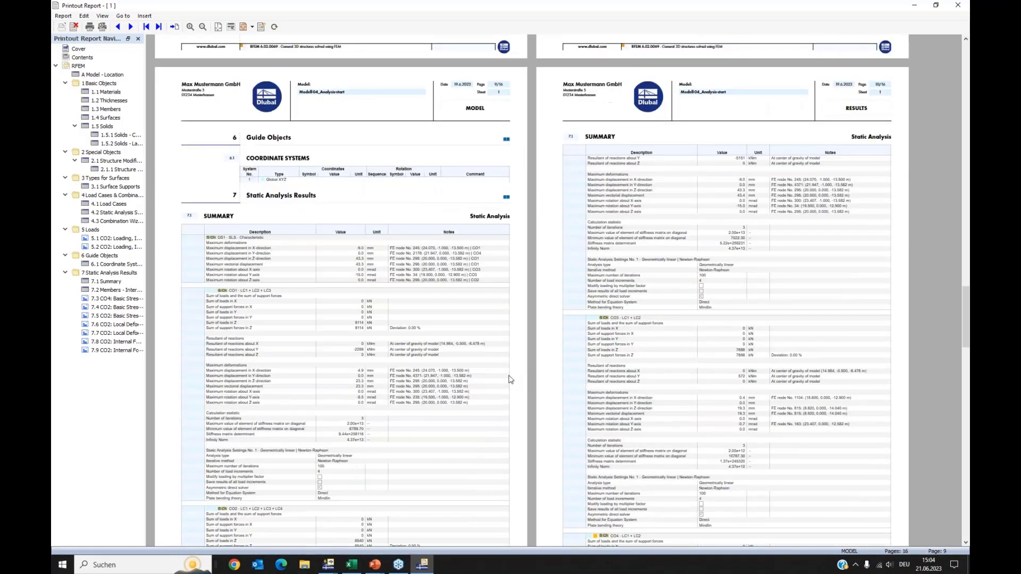
scroll(509, 380, down, 15)
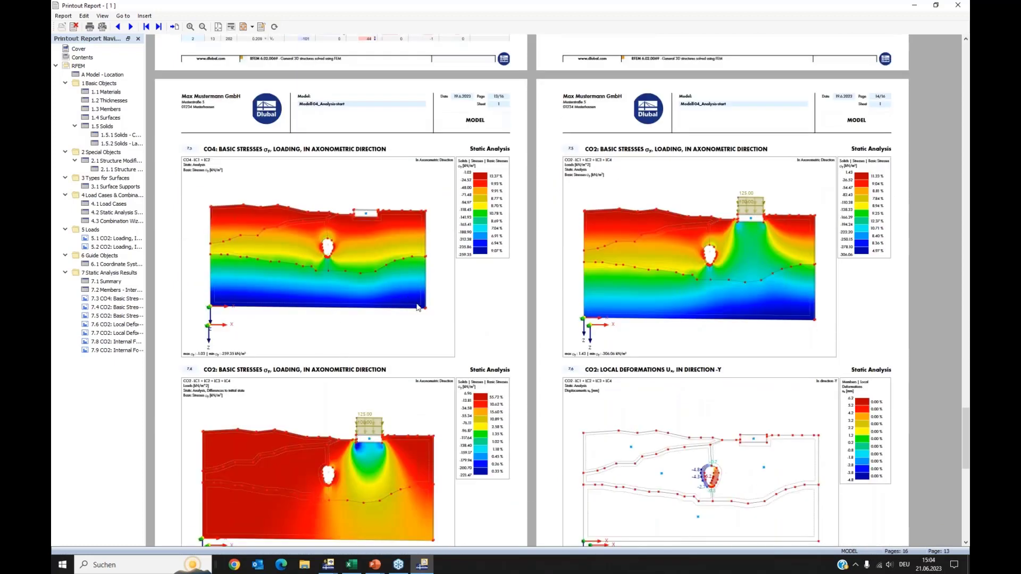
scroll(532, 266, down, 10)
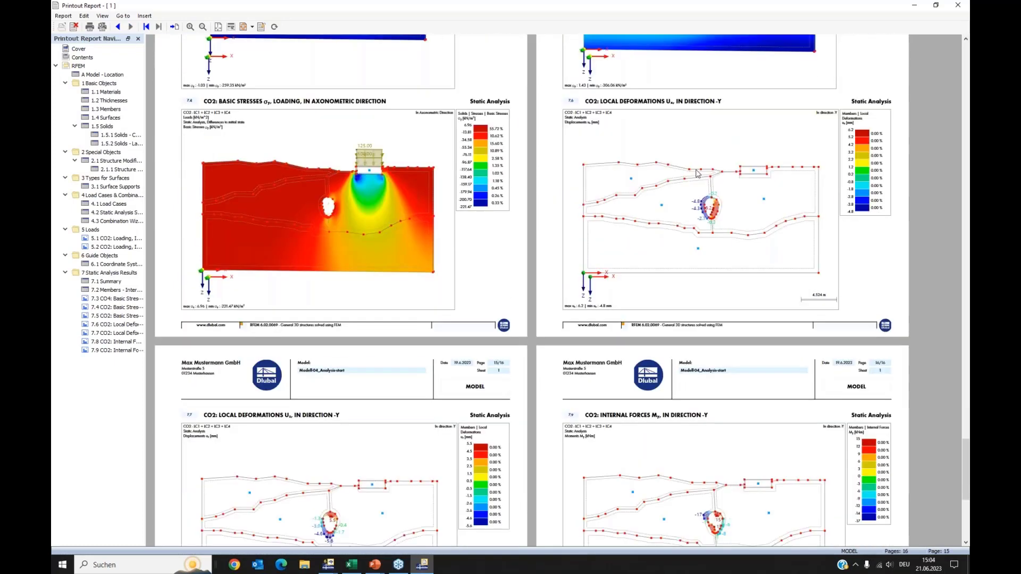
scroll(372, 370, down, 5)
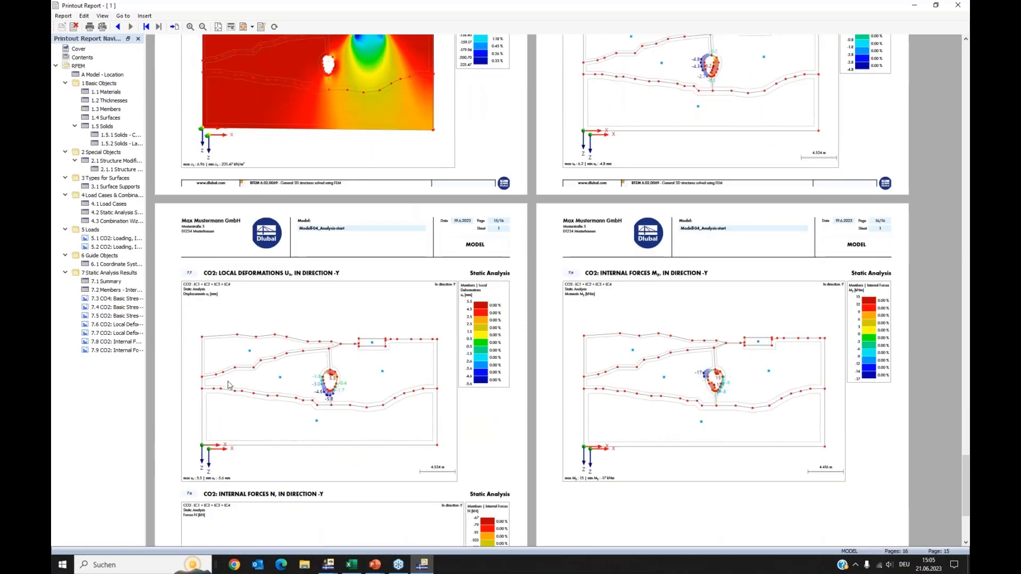
scroll(515, 439, down, 2)
scroll(547, 440, up, 3)
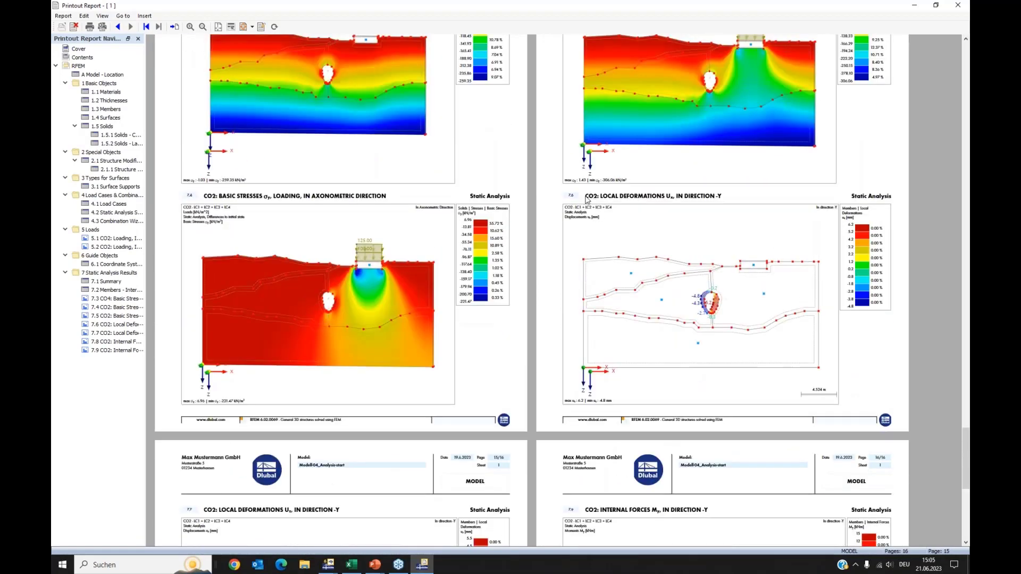
Make the CO2 local deformations ux graphic in direction -Y start on a new page of the report
right_click(587, 199)
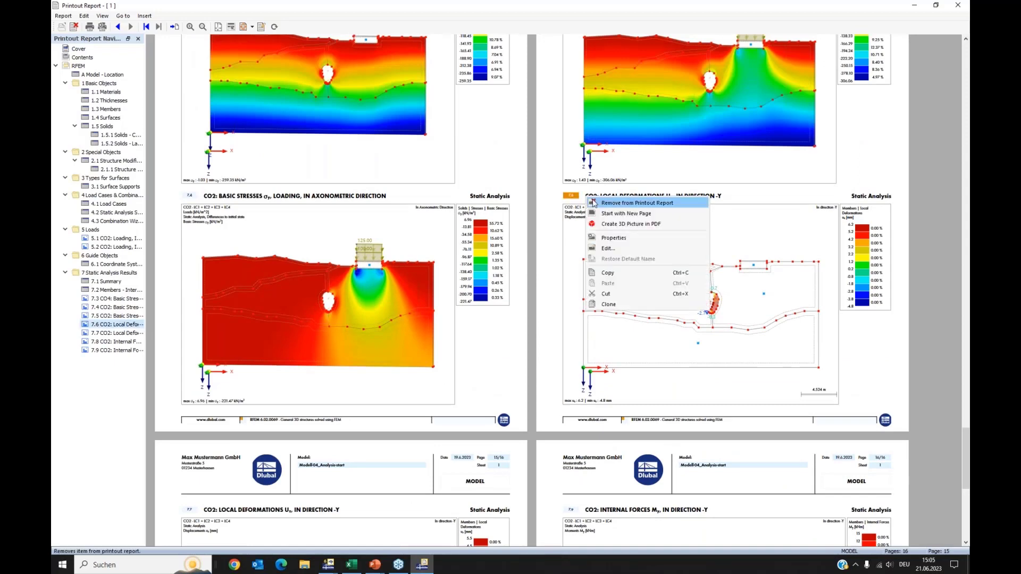
click(625, 213)
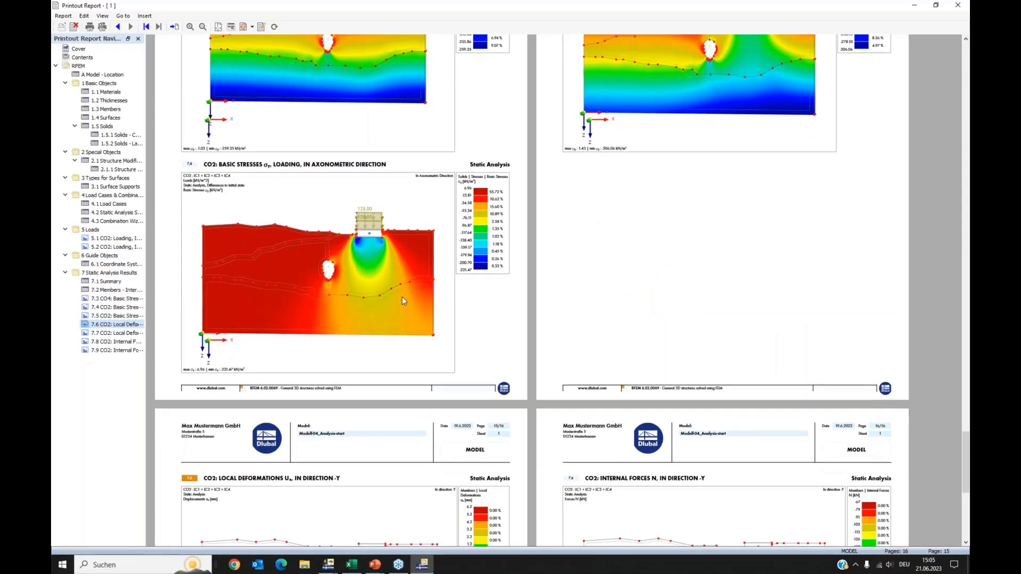
scroll(405, 312, down, 5)
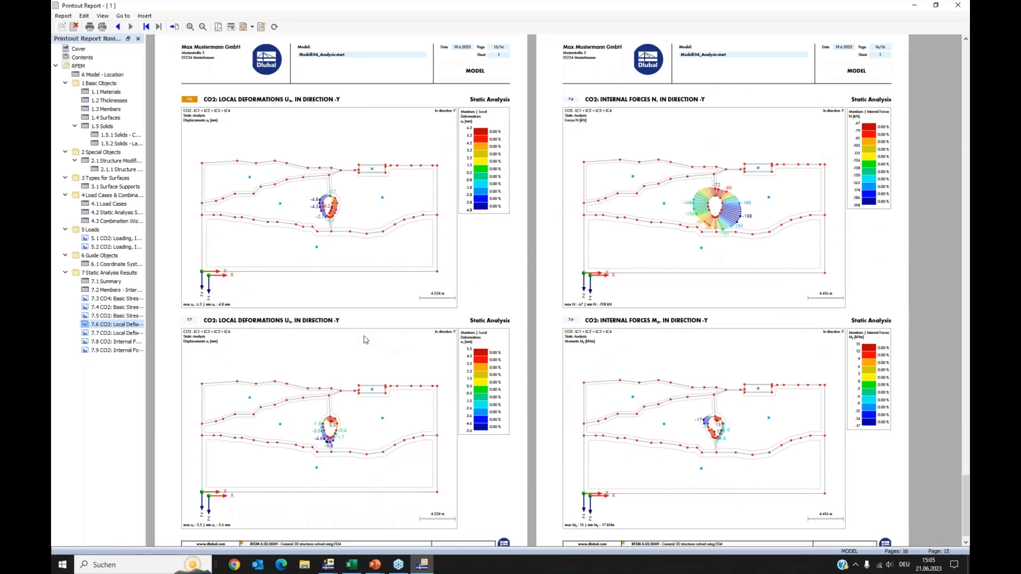
scroll(298, 287, up, 3)
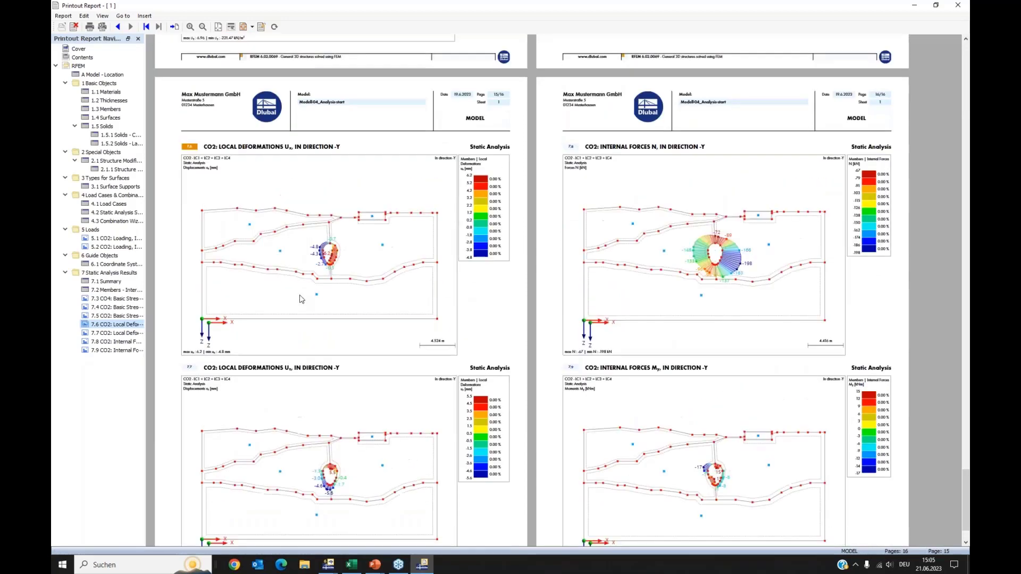
Add the Isotropic - Soil - Nonlinear Elastic (Solids) item to the Materials chapter of the report, and return to the printout report
click(87, 92)
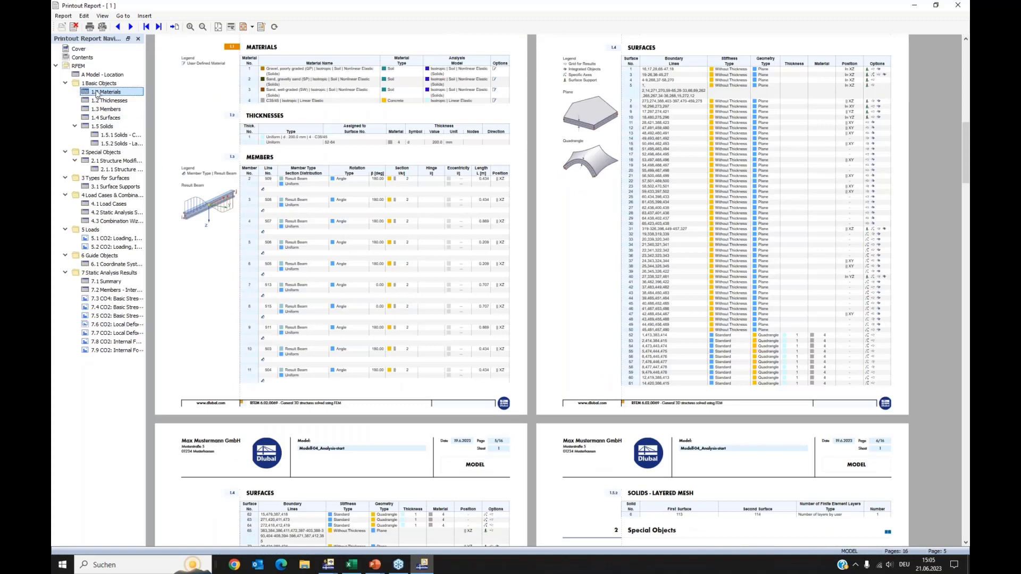
right_click(97, 94)
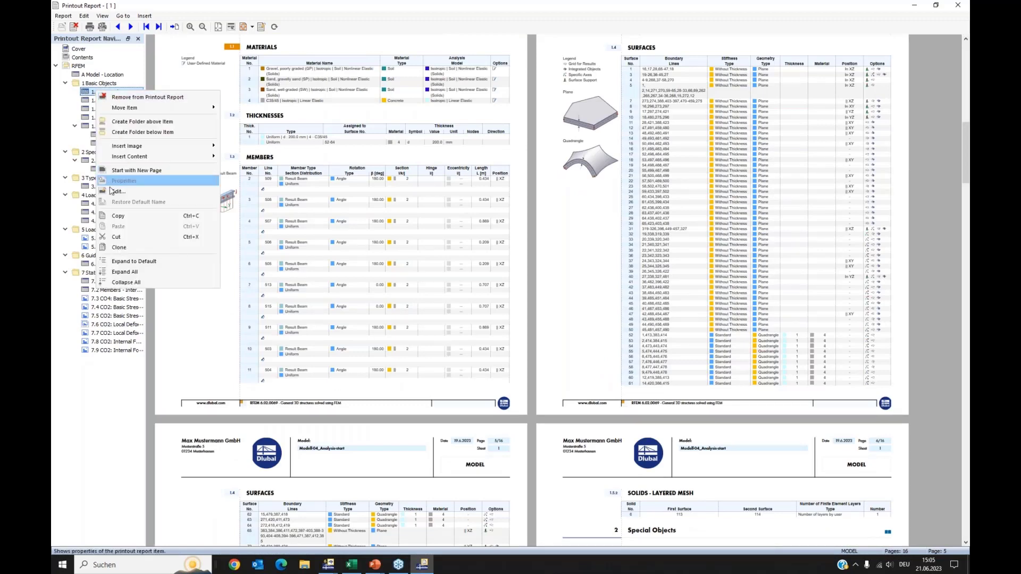
click(176, 193)
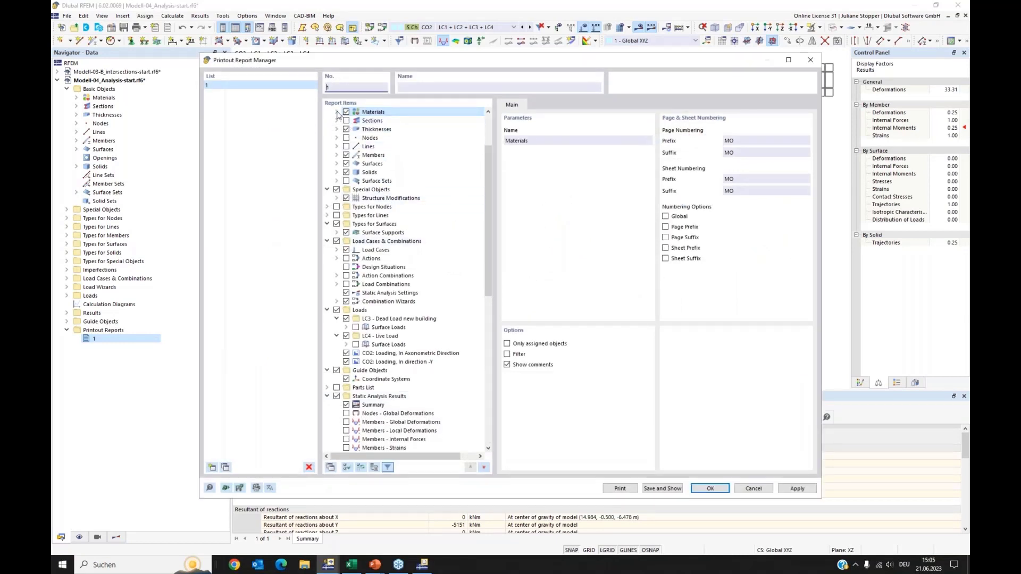
click(336, 111)
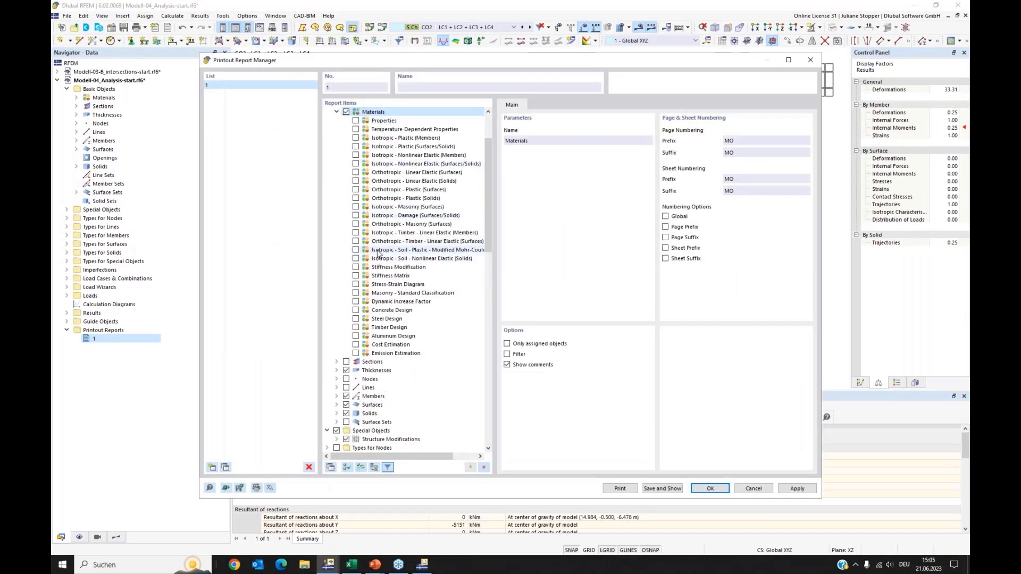
click(356, 259)
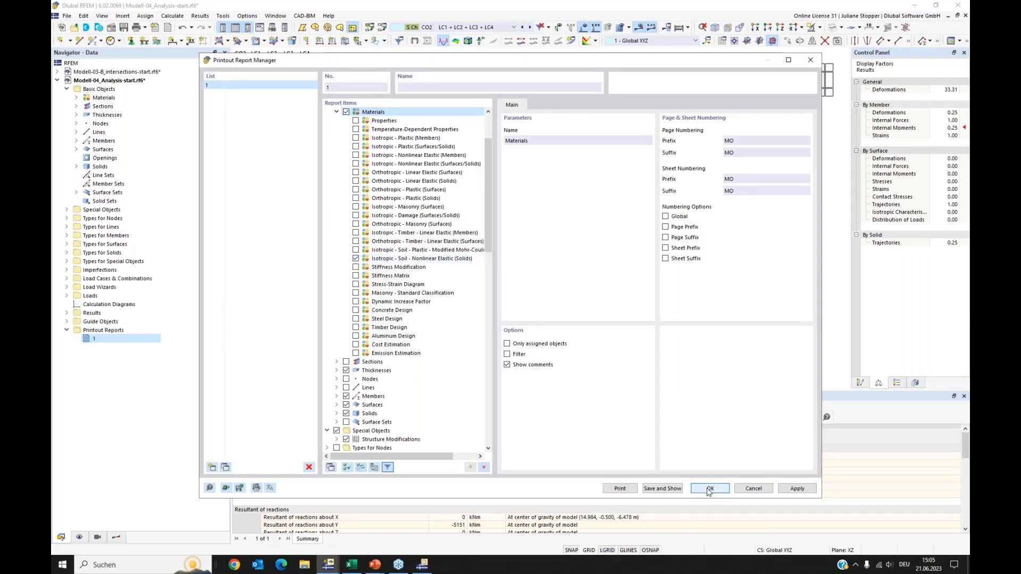
key(Return)
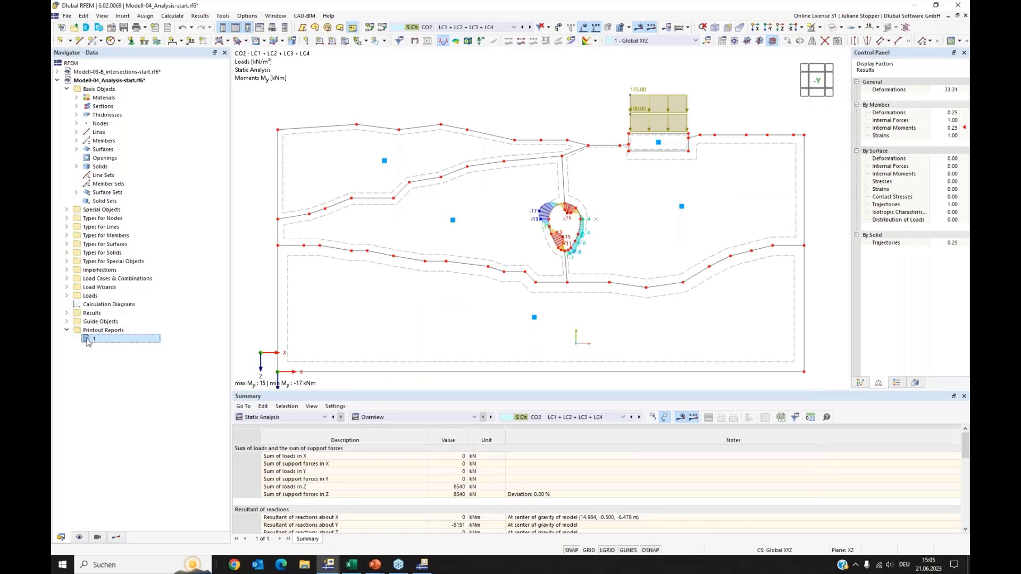
click(422, 567)
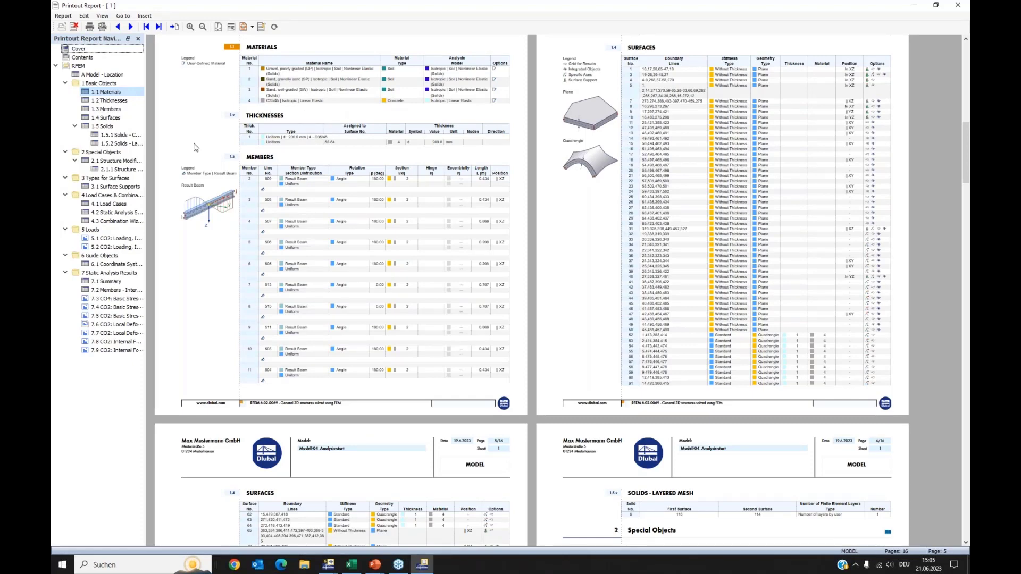
scroll(343, 159, down, 2)
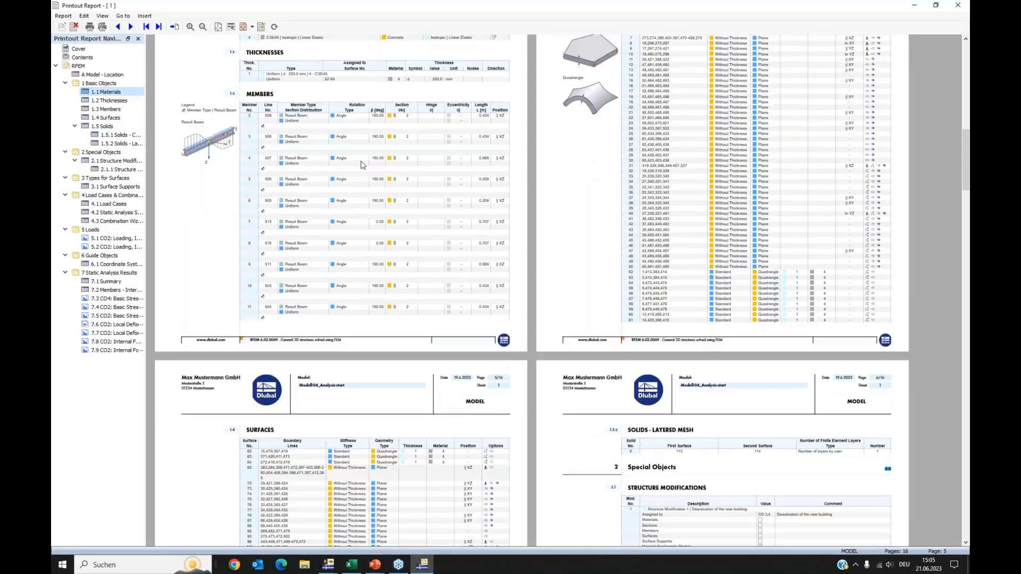
Include the Isotropic - Soil - Nonlinear Elastic (Solids) parameters in the Materials chapter, update the printout report, and show the new materials table
scroll(350, 168, up, 4)
right_click(98, 92)
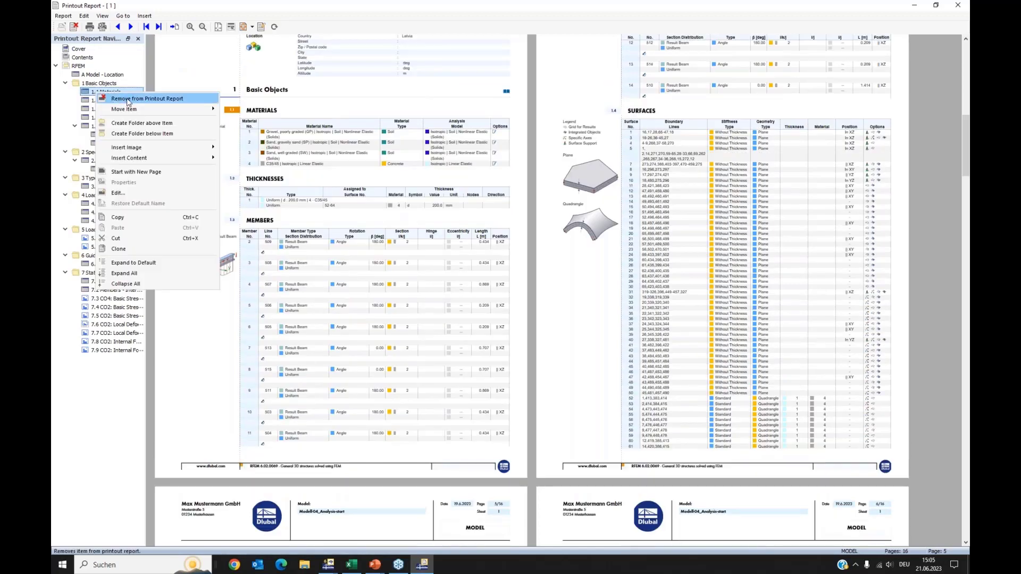
click(118, 193)
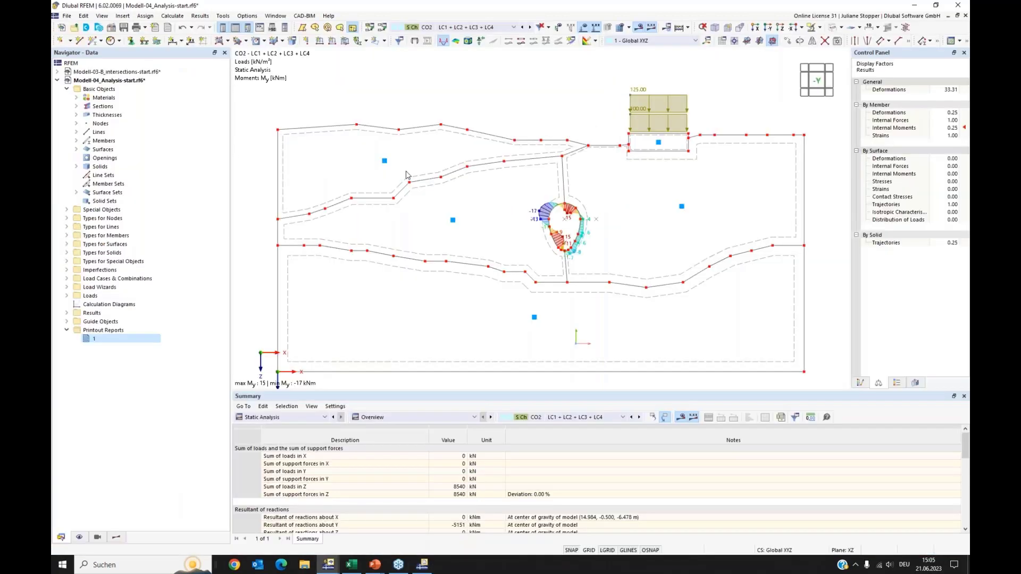
click(336, 111)
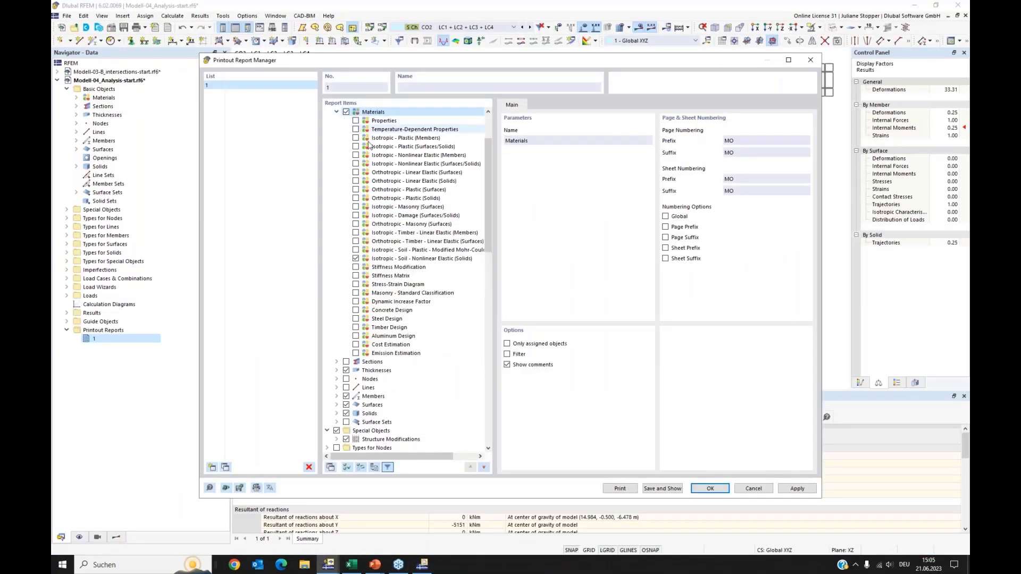
click(662, 489)
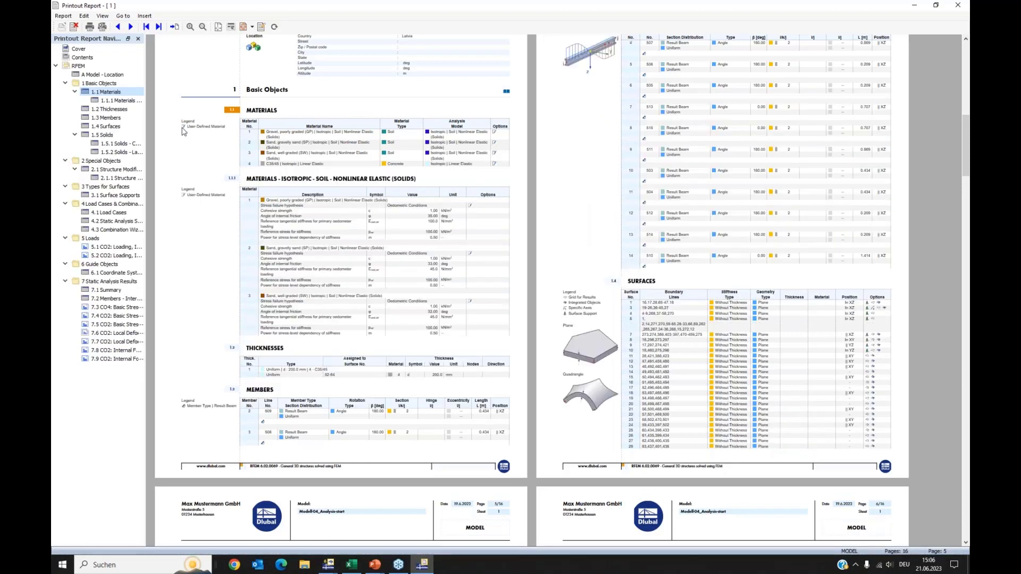
click(114, 100)
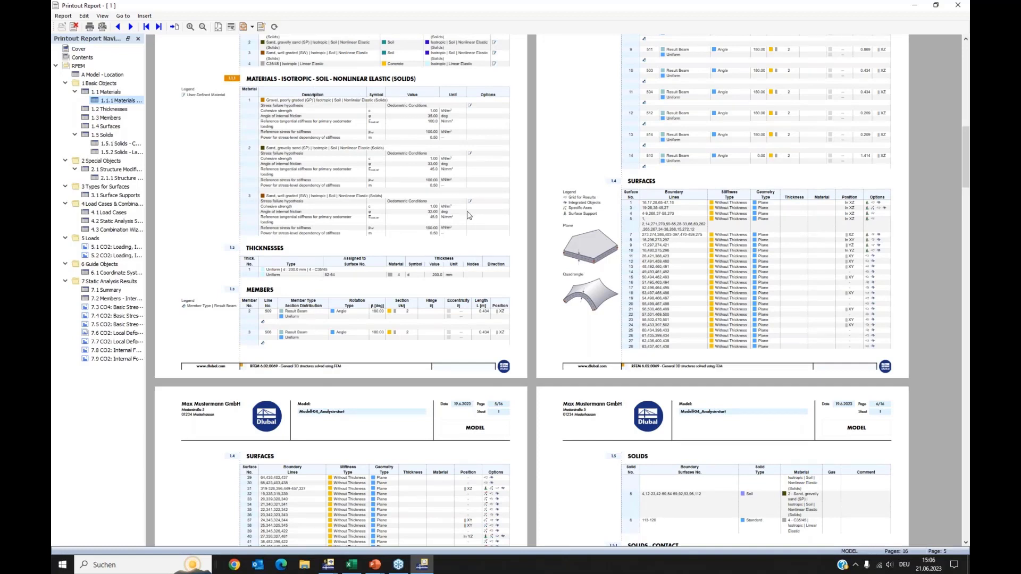
click(107, 307)
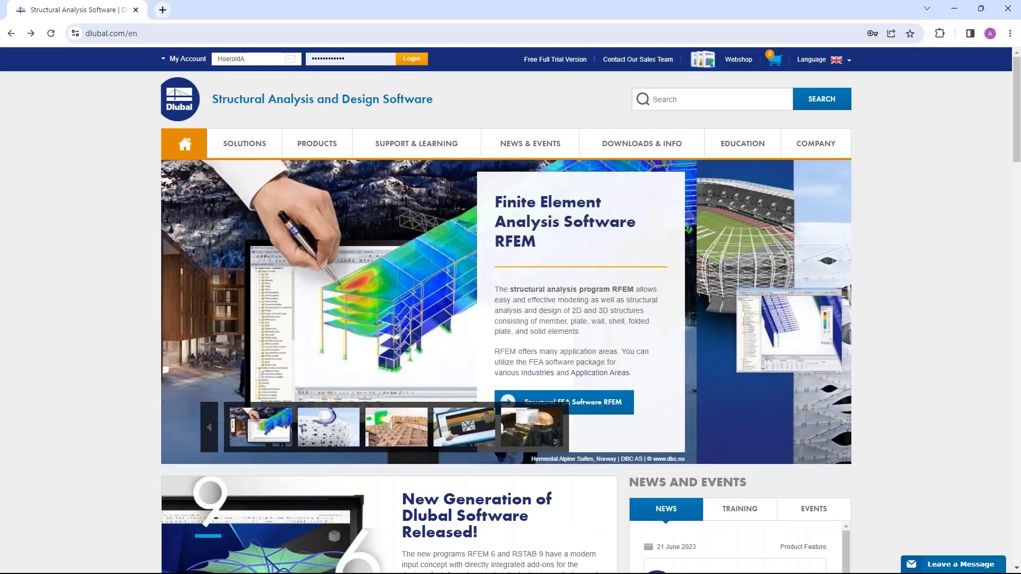
Switch to the Dlubal website in the browser and open the Webinars page from its news and events section
mouse_move(417, 143)
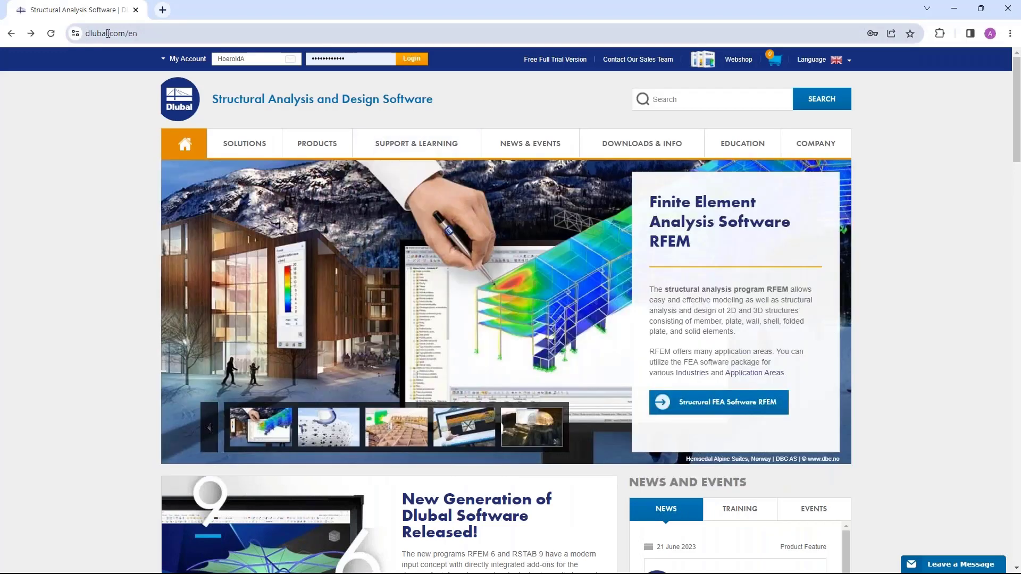
mouse_move(565, 145)
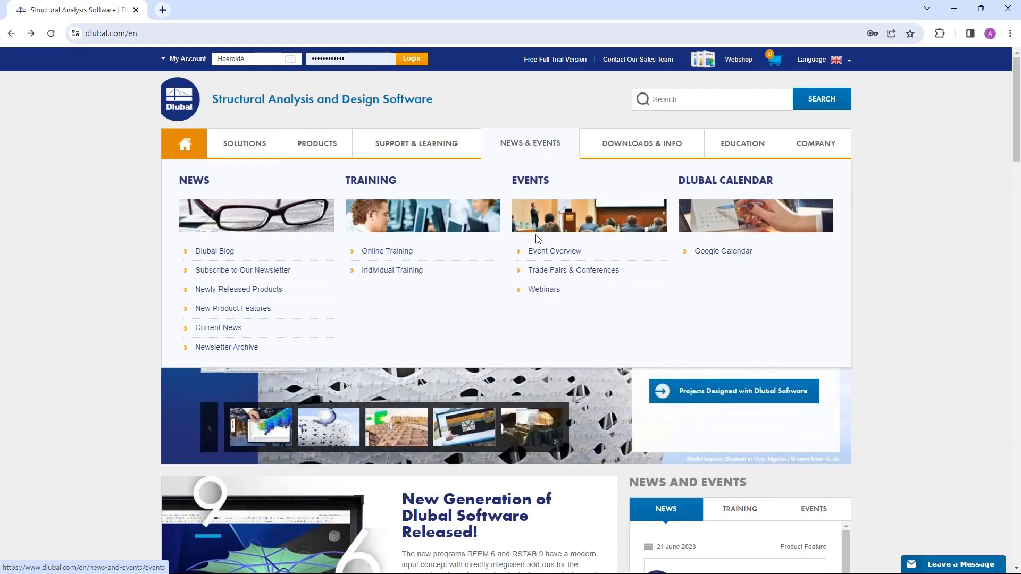
click(544, 290)
Find the webinar "3D Modeling for Geotechnical Analysis in RFEM 6" in the webinar list and open its page
scroll(425, 395, down, 4)
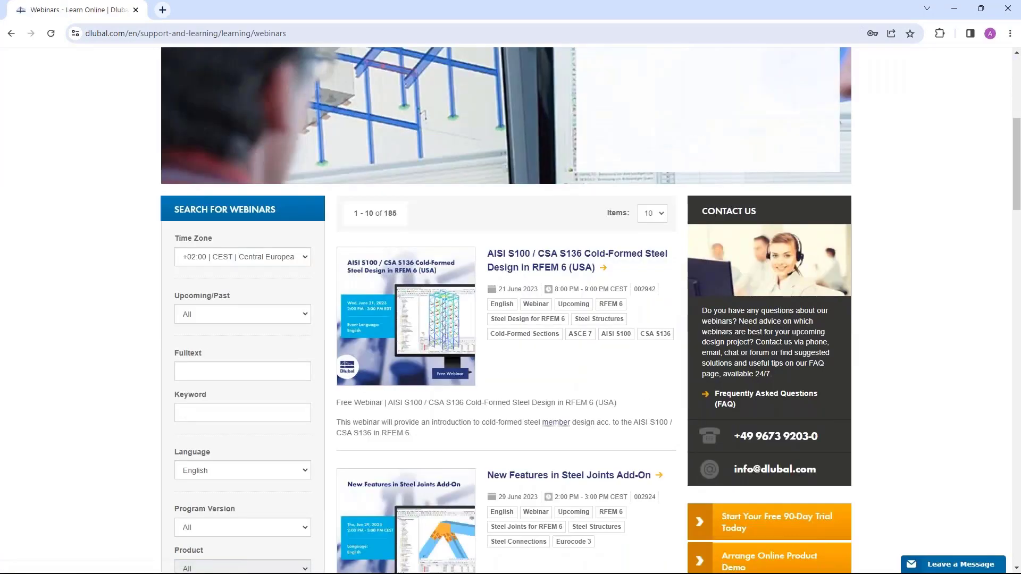
scroll(533, 124, down, 5)
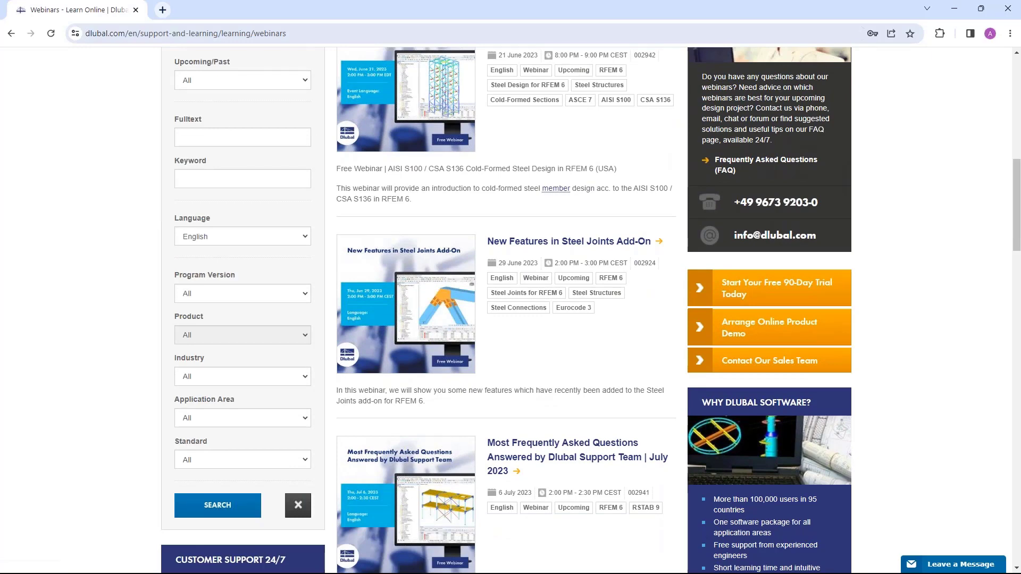
scroll(542, 263, down, 3)
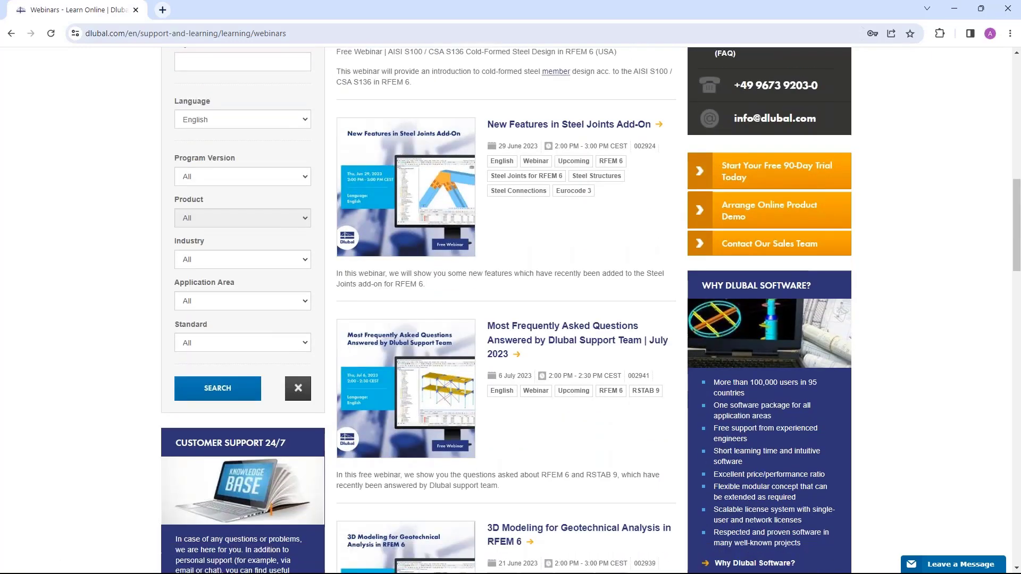
scroll(554, 239, down, 1)
scroll(555, 240, down, 1)
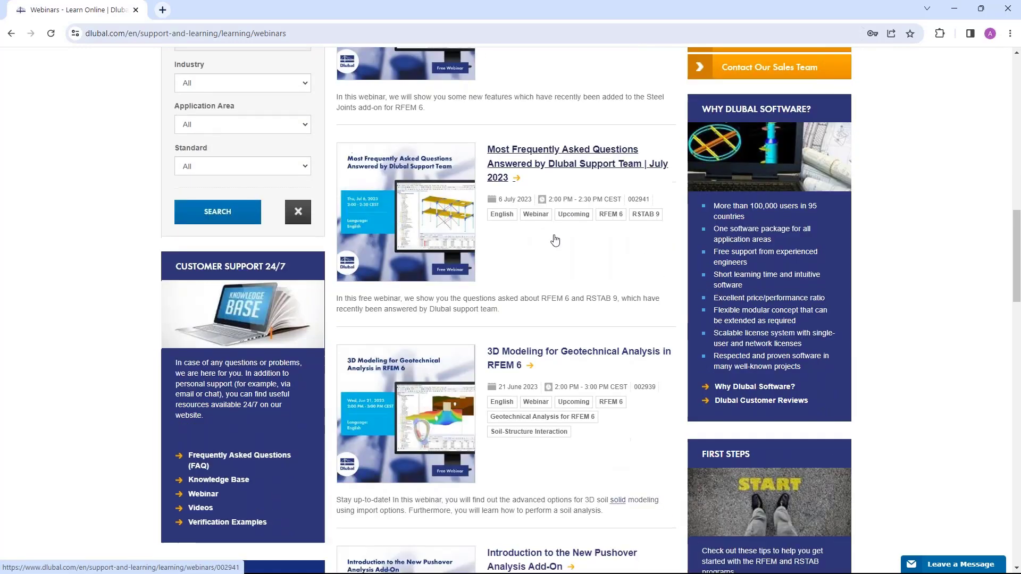
scroll(555, 240, down, 2)
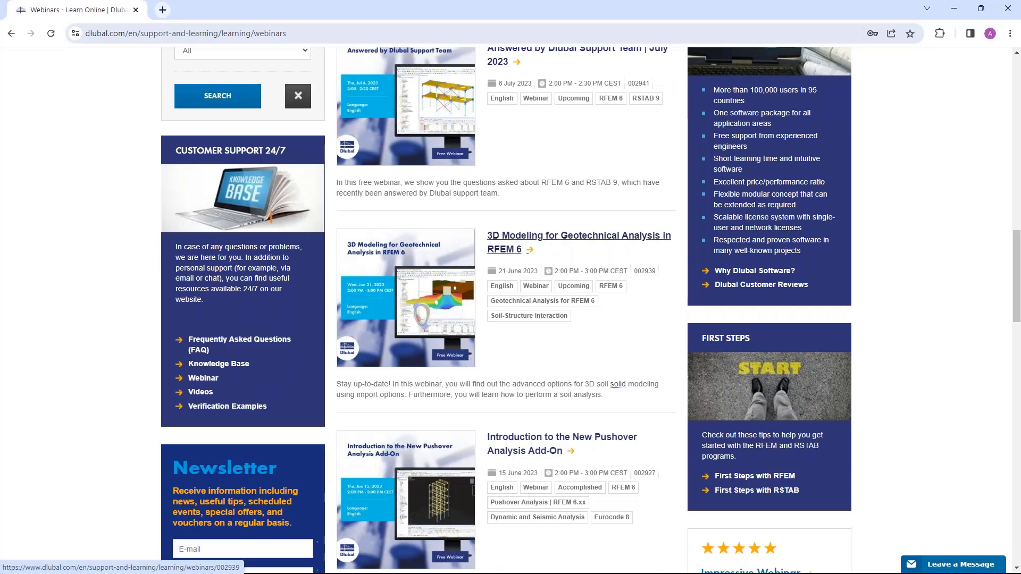
click(508, 241)
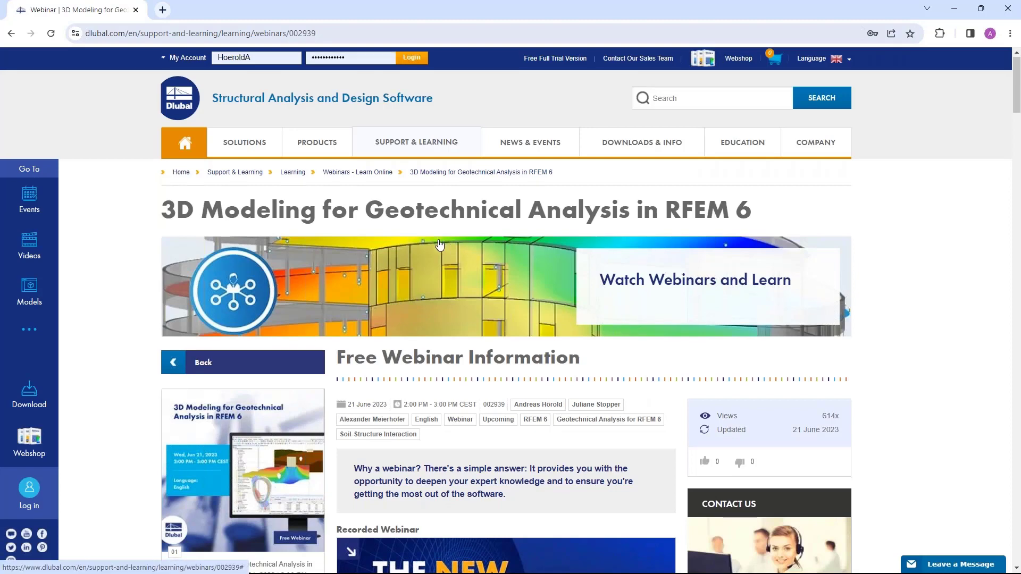
Examine the webinar page's recorded video, presentation slides download, links, models to download, related videos and recommended events
scroll(439, 244, down, 5)
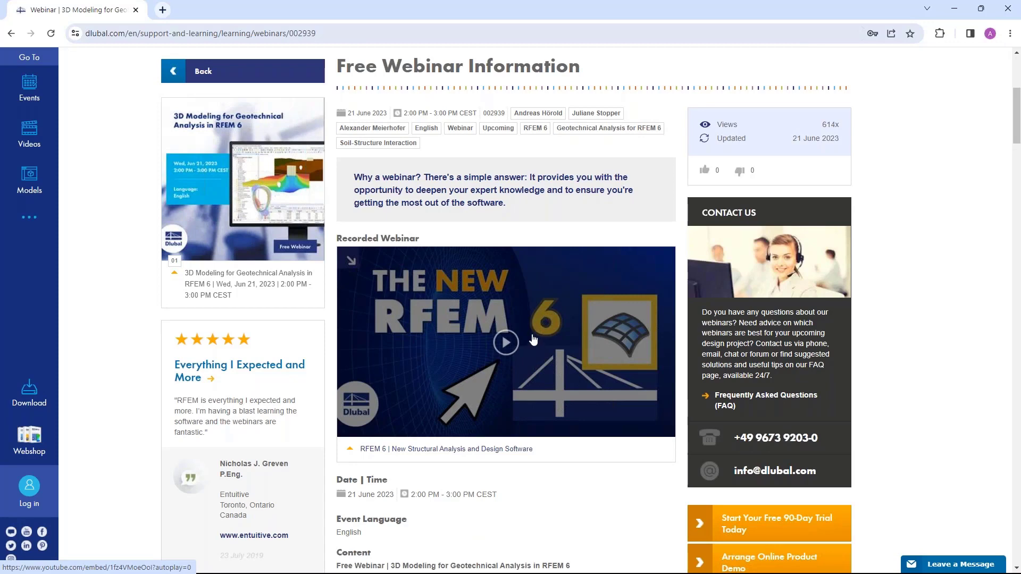
scroll(532, 339, down, 14)
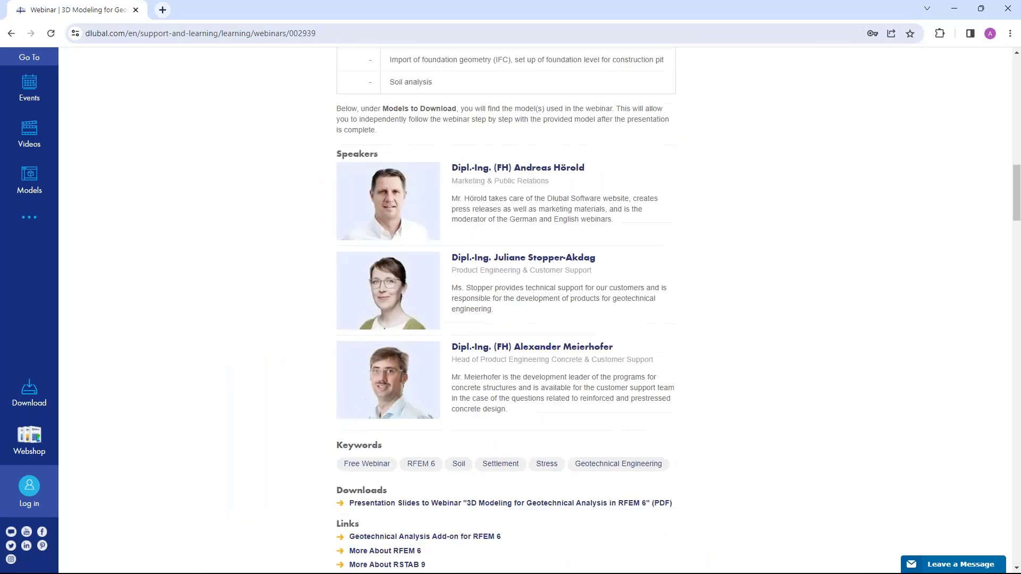
scroll(469, 360, down, 3)
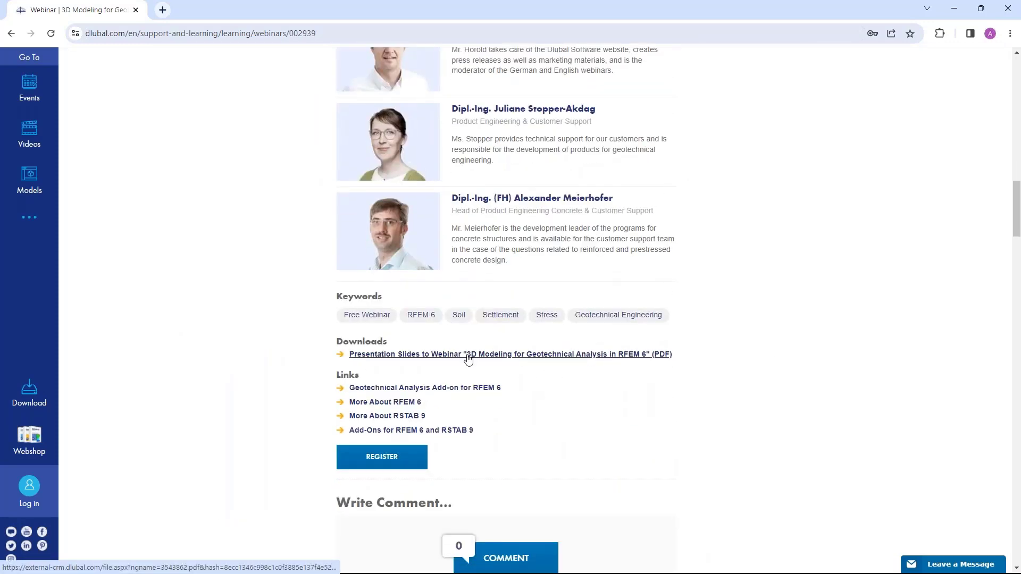
scroll(468, 360, down, 9)
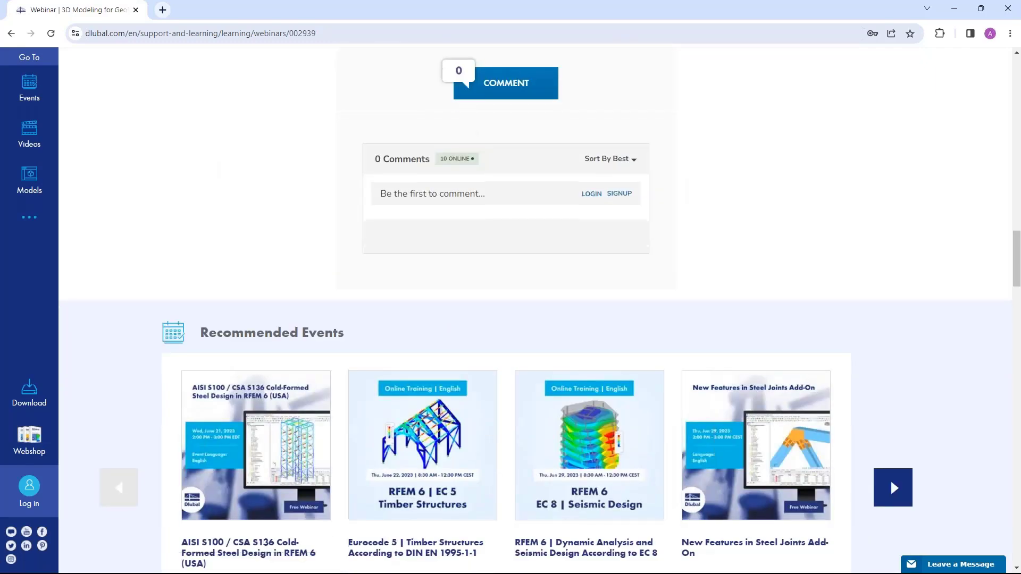
scroll(297, 342, down, 15)
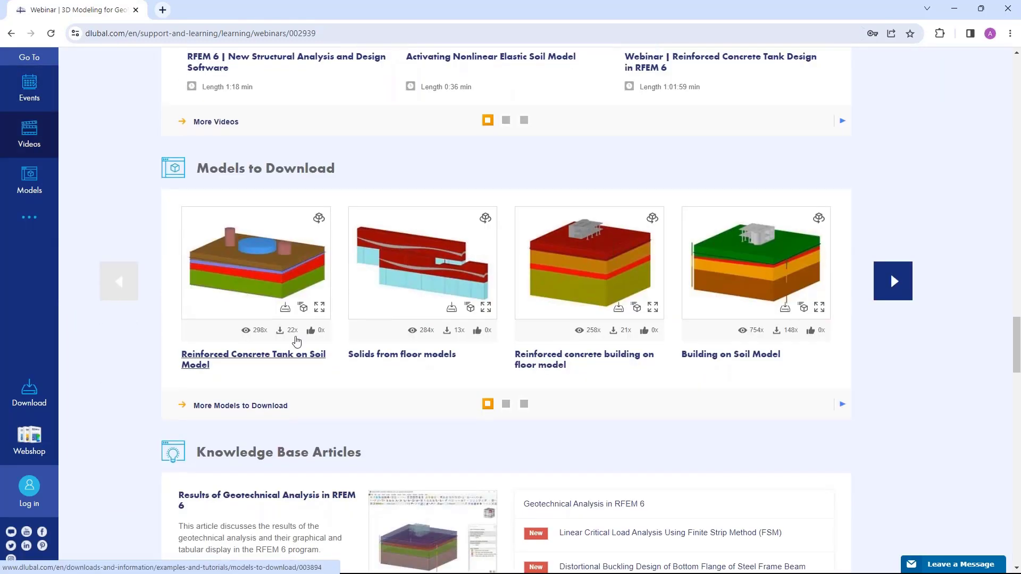
scroll(296, 330, up, 1)
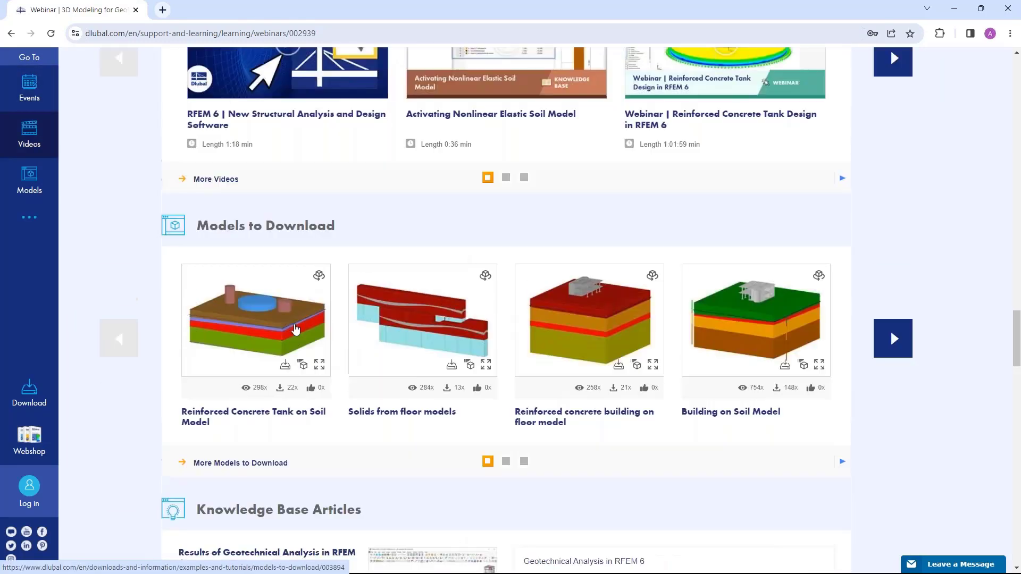
mouse_move(331, 330)
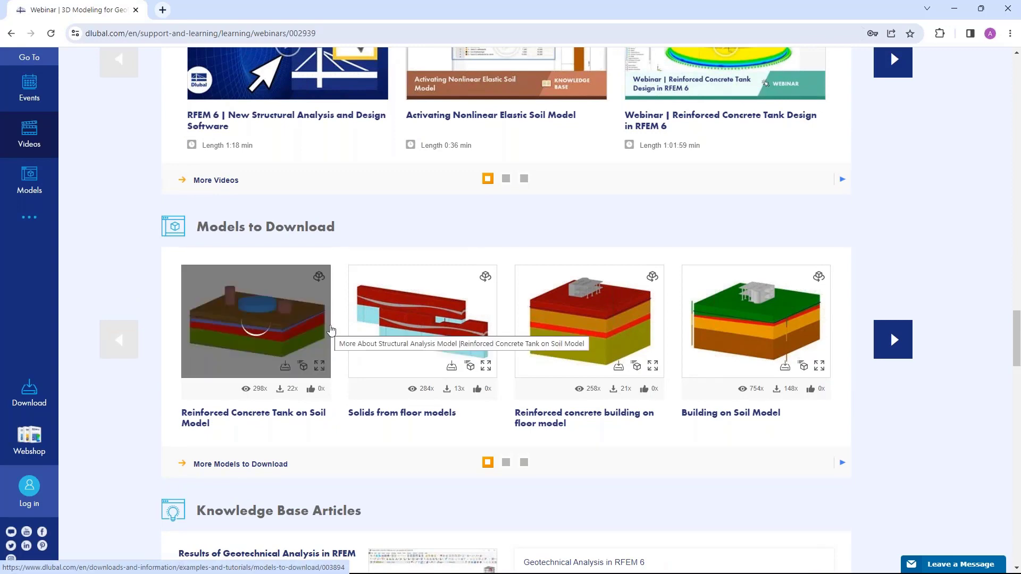
scroll(418, 235, up, 5)
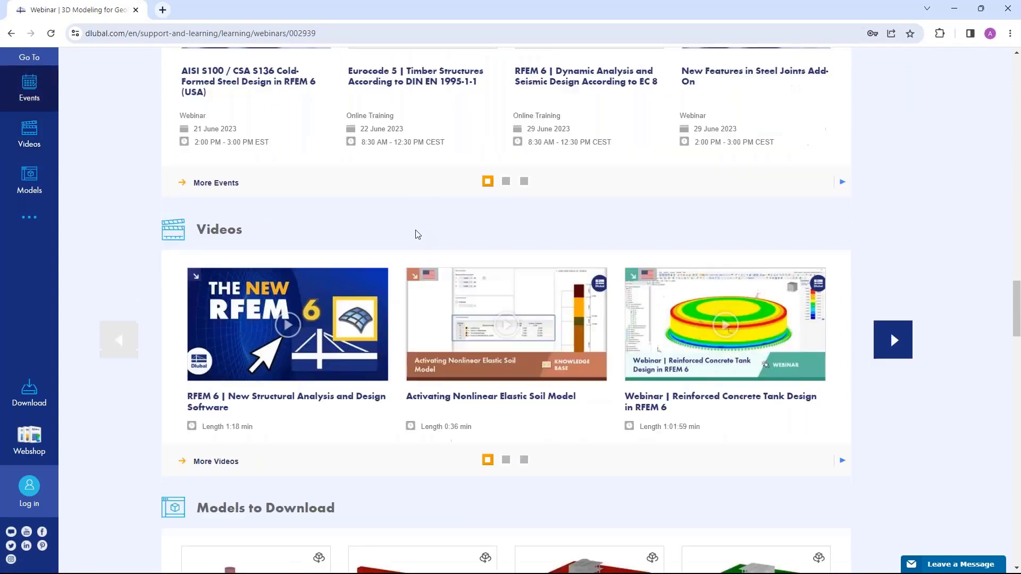
scroll(416, 233, up, 4)
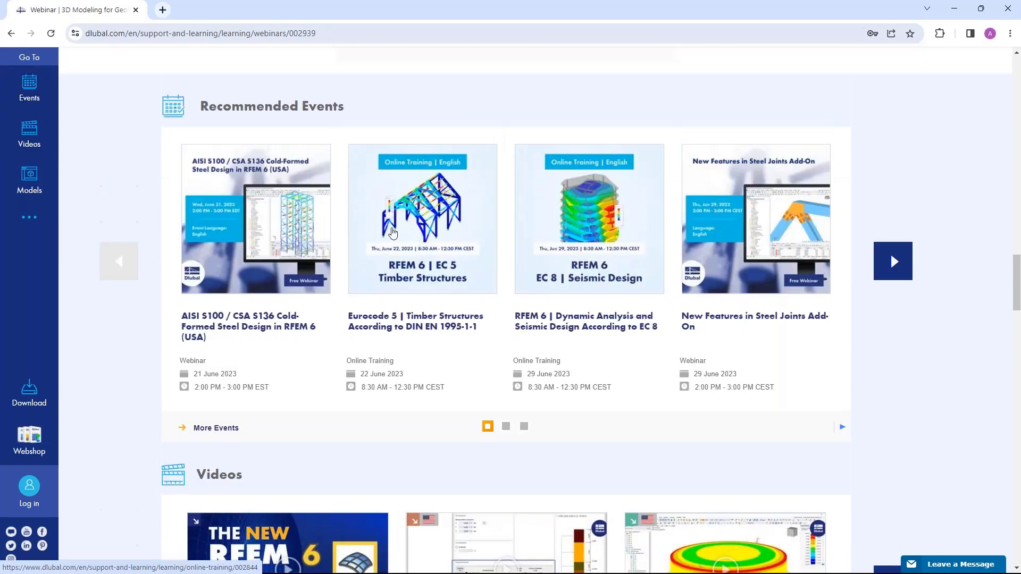